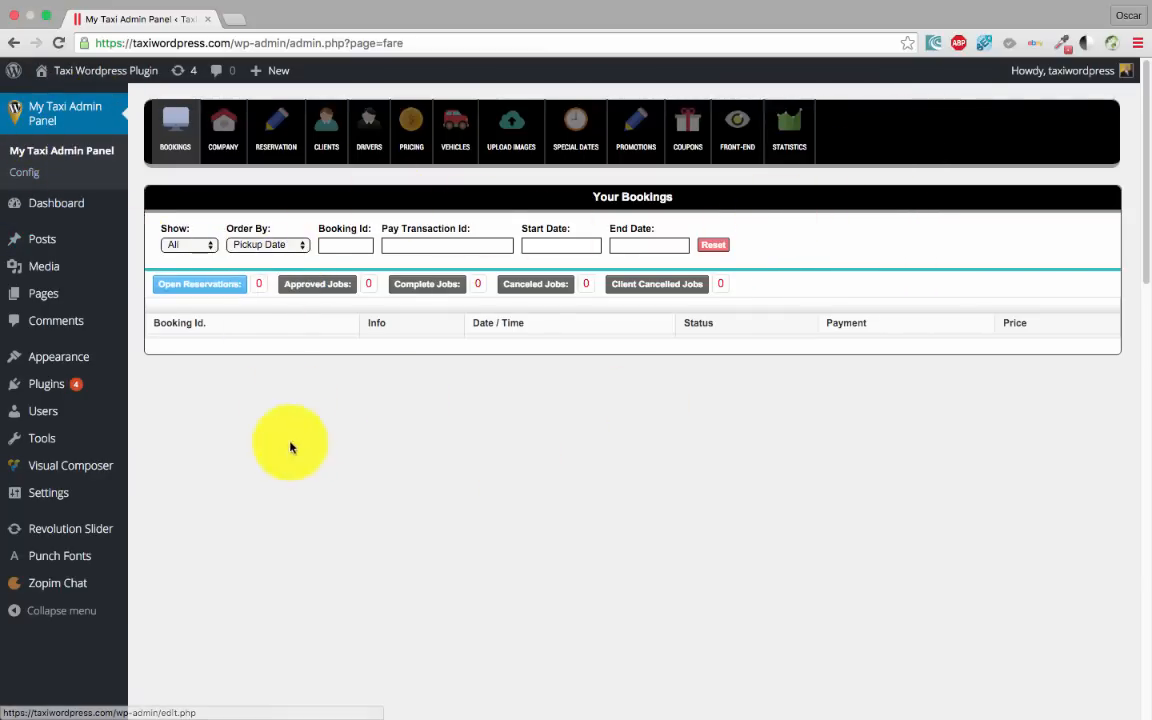
Check the TaxiWordpress Calculator Plugin in the installed plugins list, then return to the bookings panel
{"action": "left_click", "coordinate": [59, 389]}
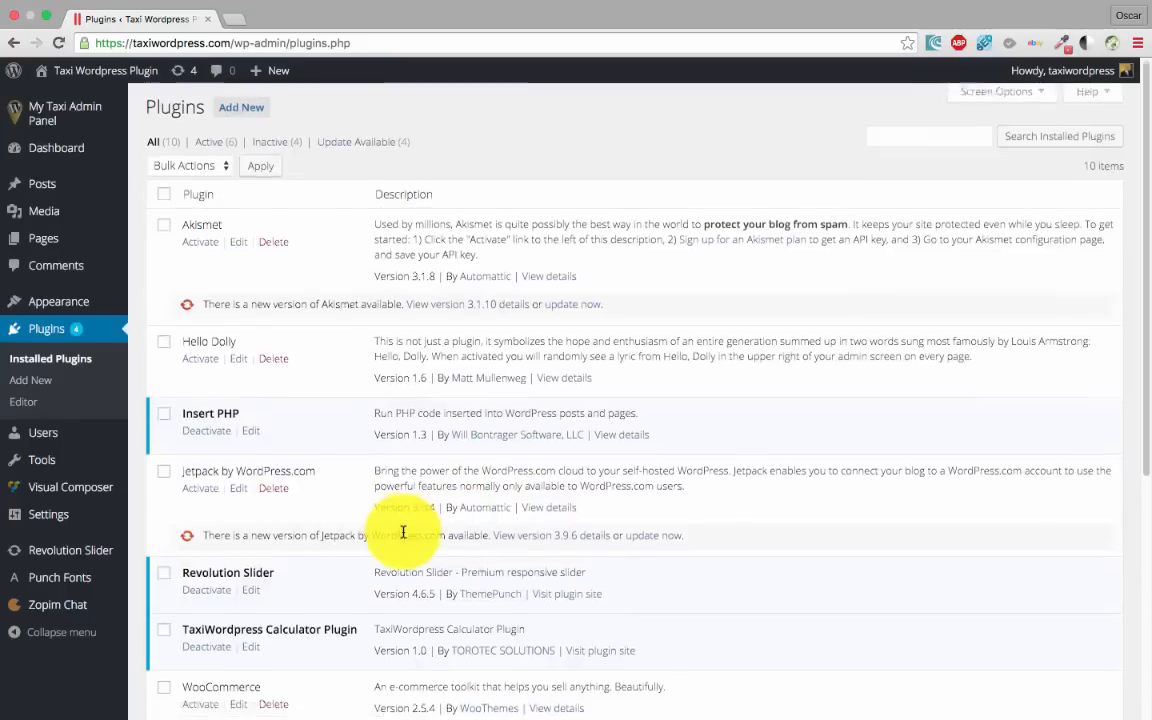
{"action": "scroll", "coordinate": [386, 527], "scroll_direction": "down", "scroll_amount": 5}
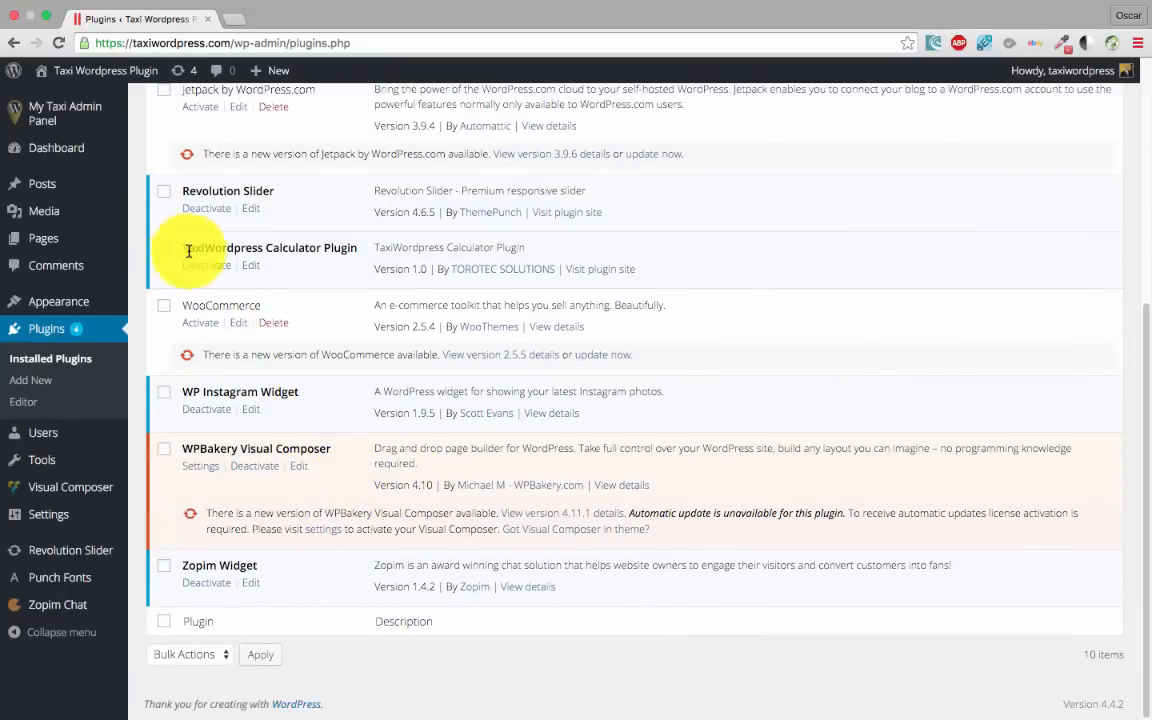
{"action": "left_click_drag", "start_coordinate": [183, 247], "coordinate": [363, 246]}
{"action": "scroll", "coordinate": [193, 246], "scroll_direction": "up", "scroll_amount": 5}
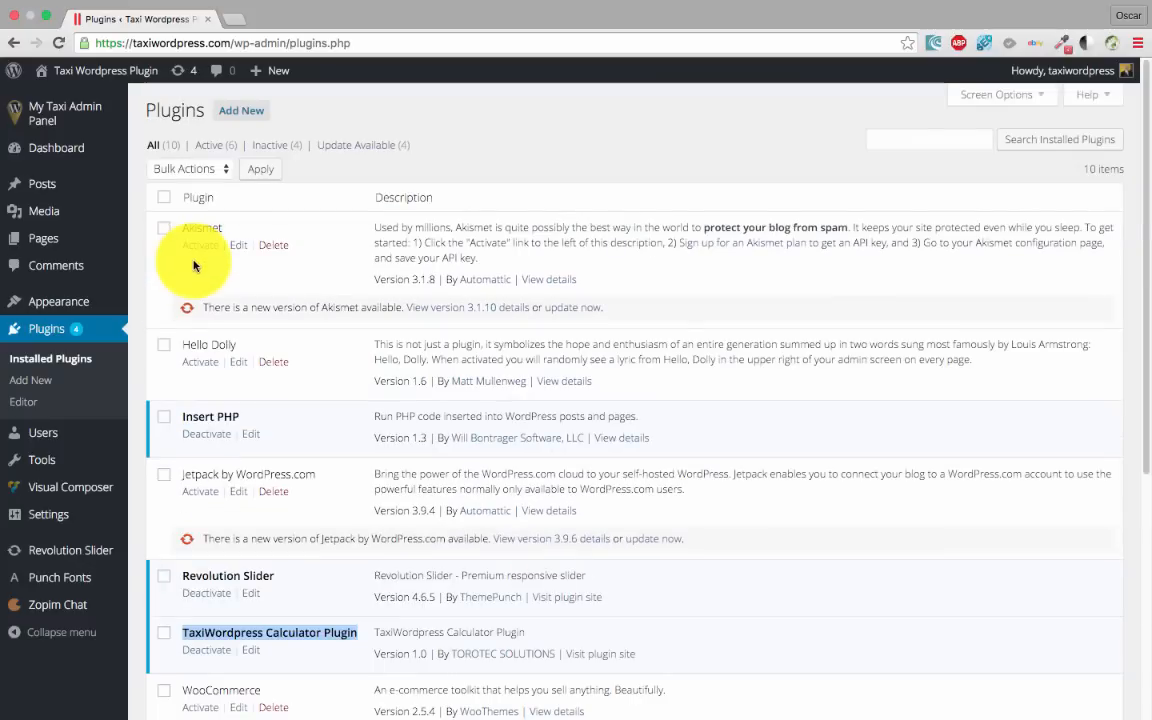
{"action": "left_click", "coordinate": [48, 115]}
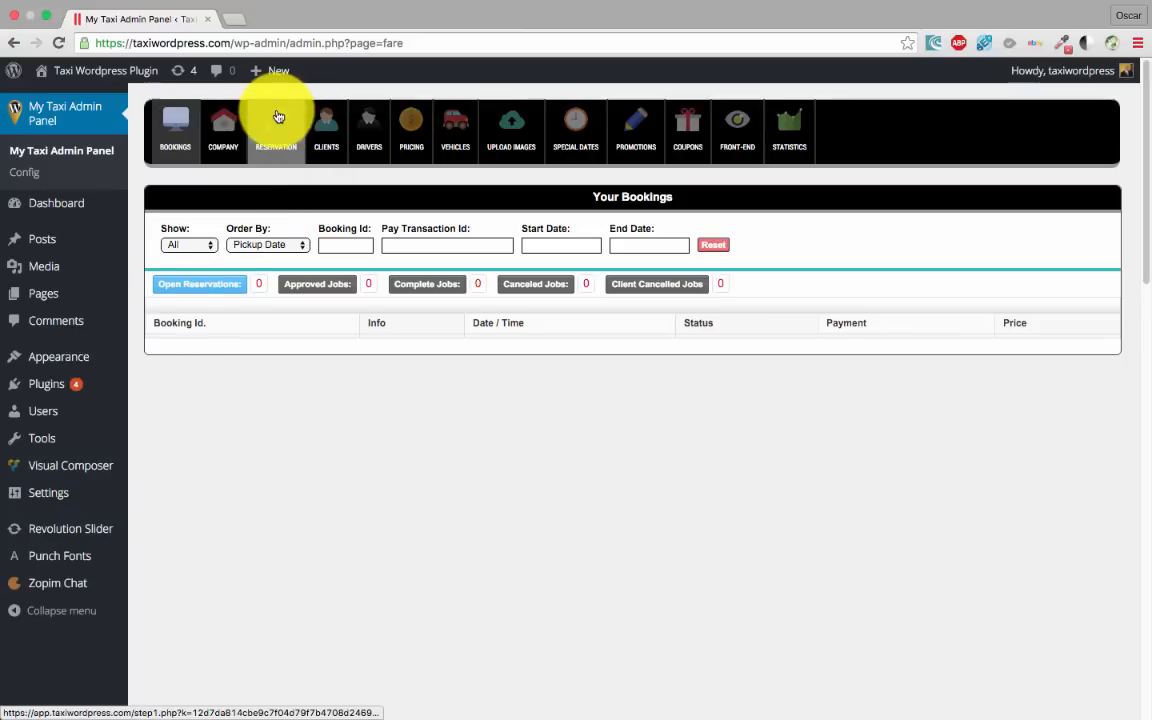
Open the public site in a new tab and go to its DEMO booking page
{"action": "mouse_move", "coordinate": [100, 73]}
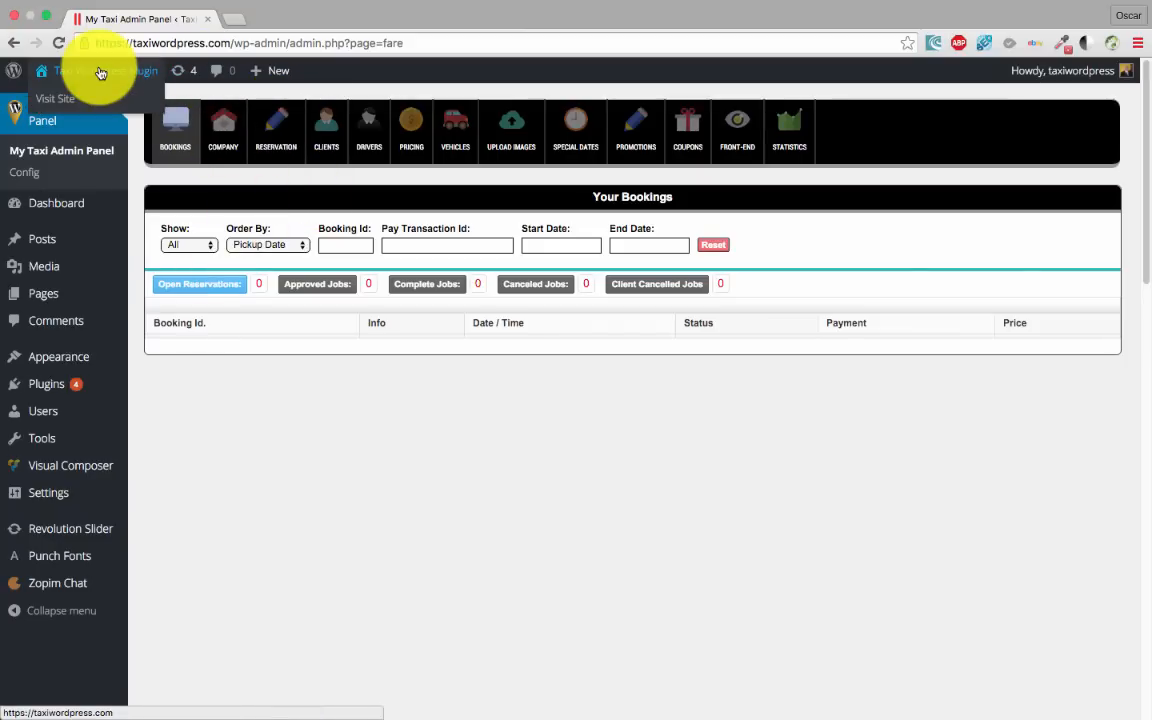
{"action": "right_click", "coordinate": [70, 98]}
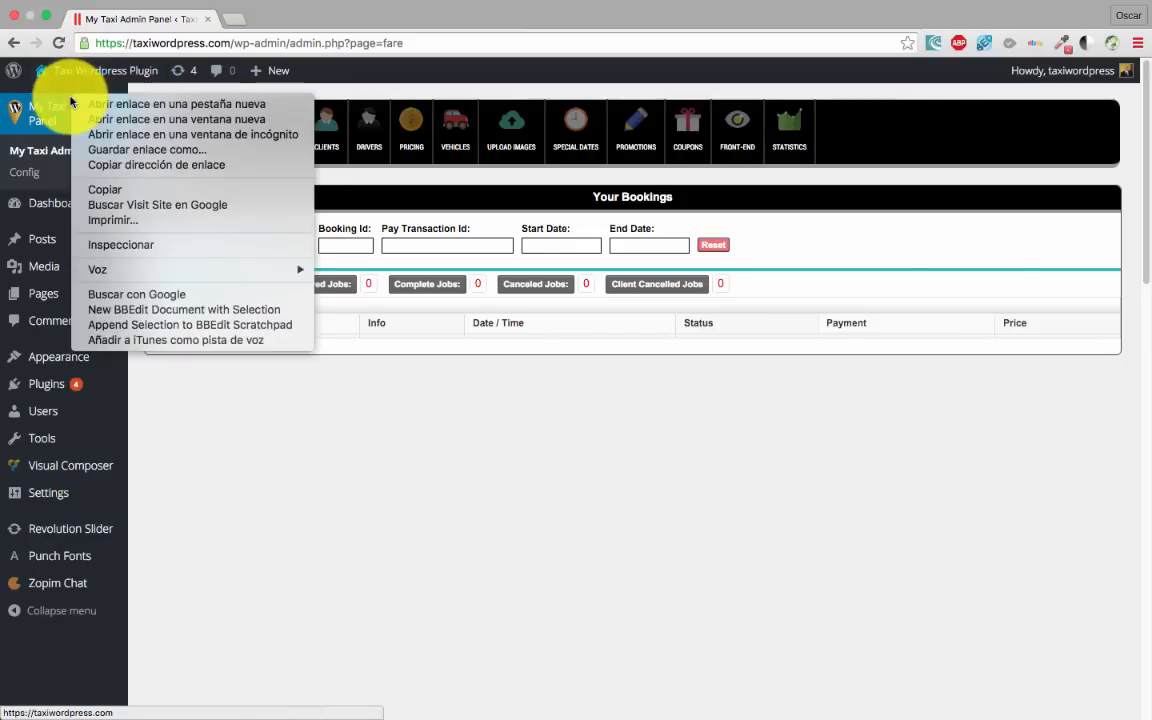
{"action": "left_click", "coordinate": [130, 103]}
{"action": "left_click", "coordinate": [285, 20]}
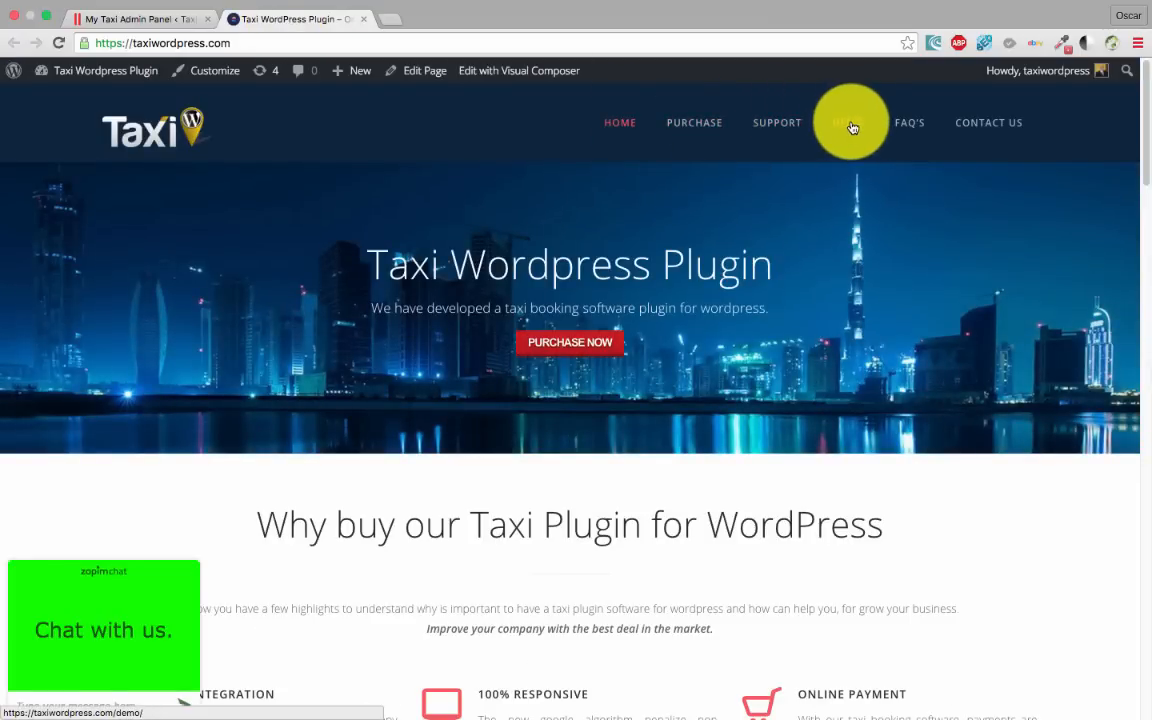
{"action": "left_click", "coordinate": [850, 124]}
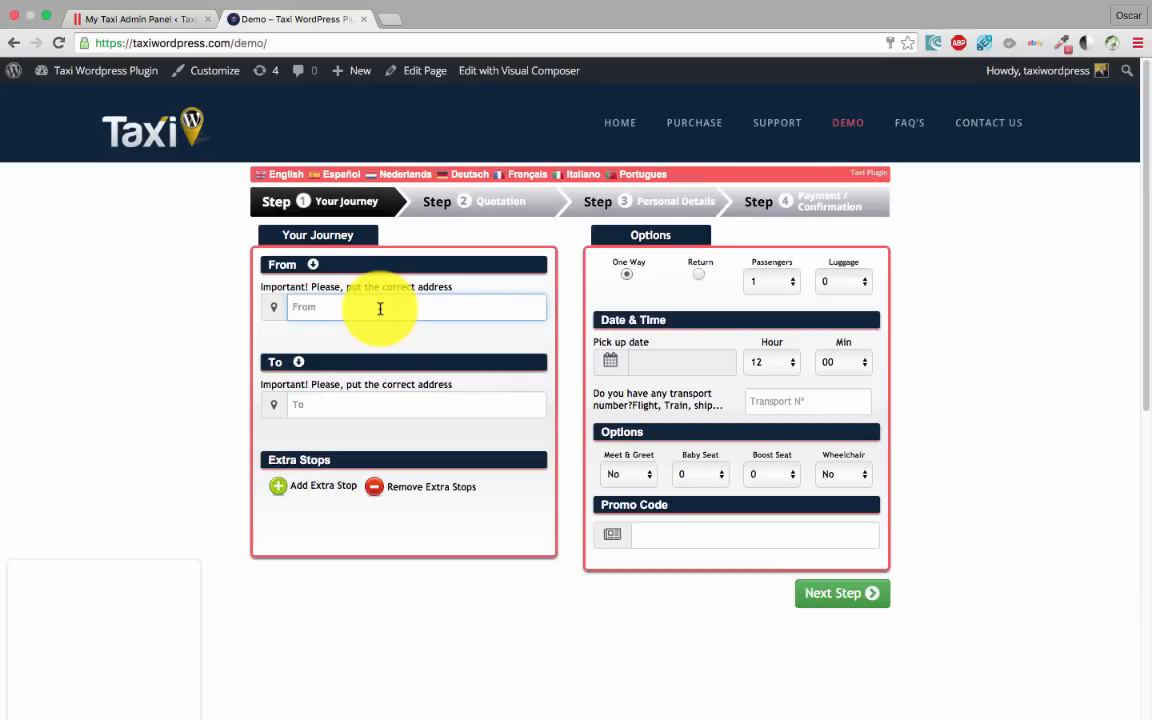
Enter London, United Kingdom as pickup, Bristol, United Kingdom as destination, and 13 April 2016 as the date
{"action": "type", "text": "london"}
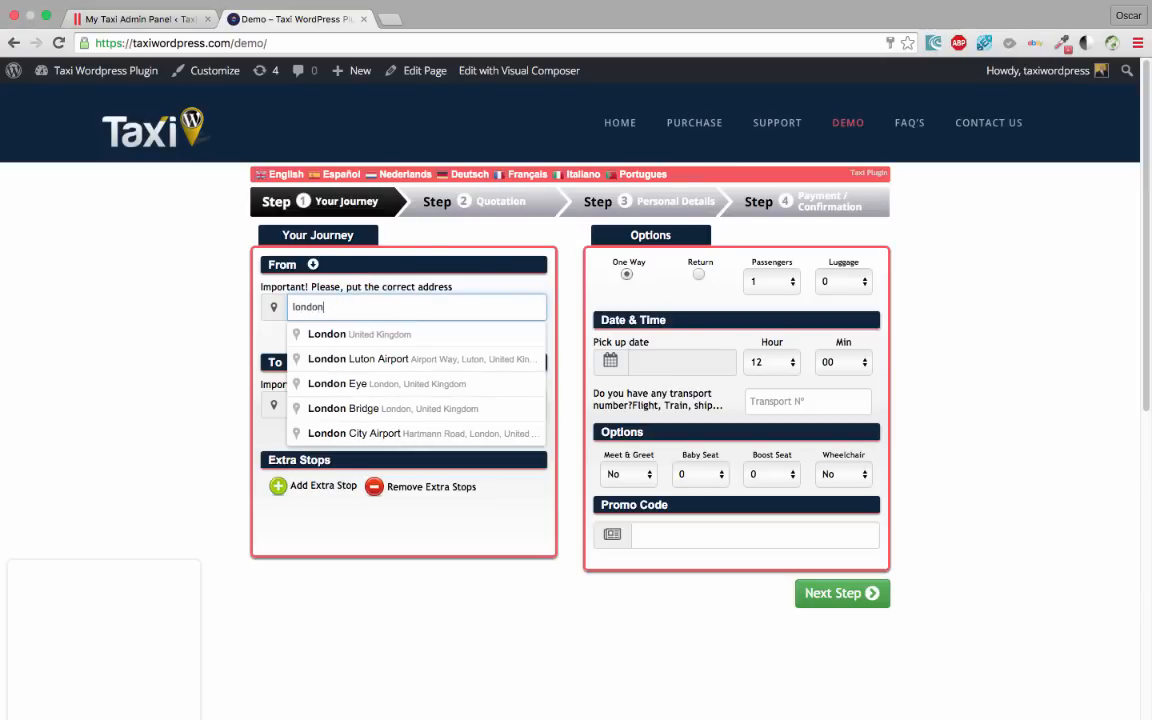
{"action": "left_click", "coordinate": [380, 333]}
{"action": "left_click", "coordinate": [355, 397]}
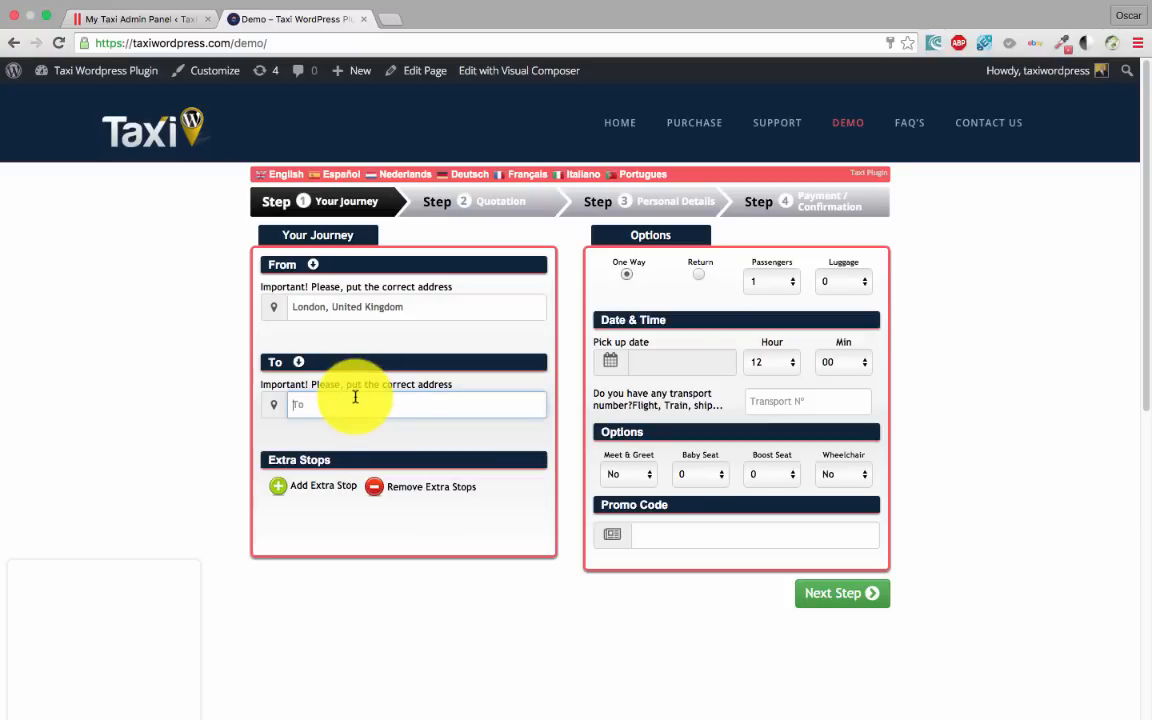
{"action": "type", "text": "bristol"}
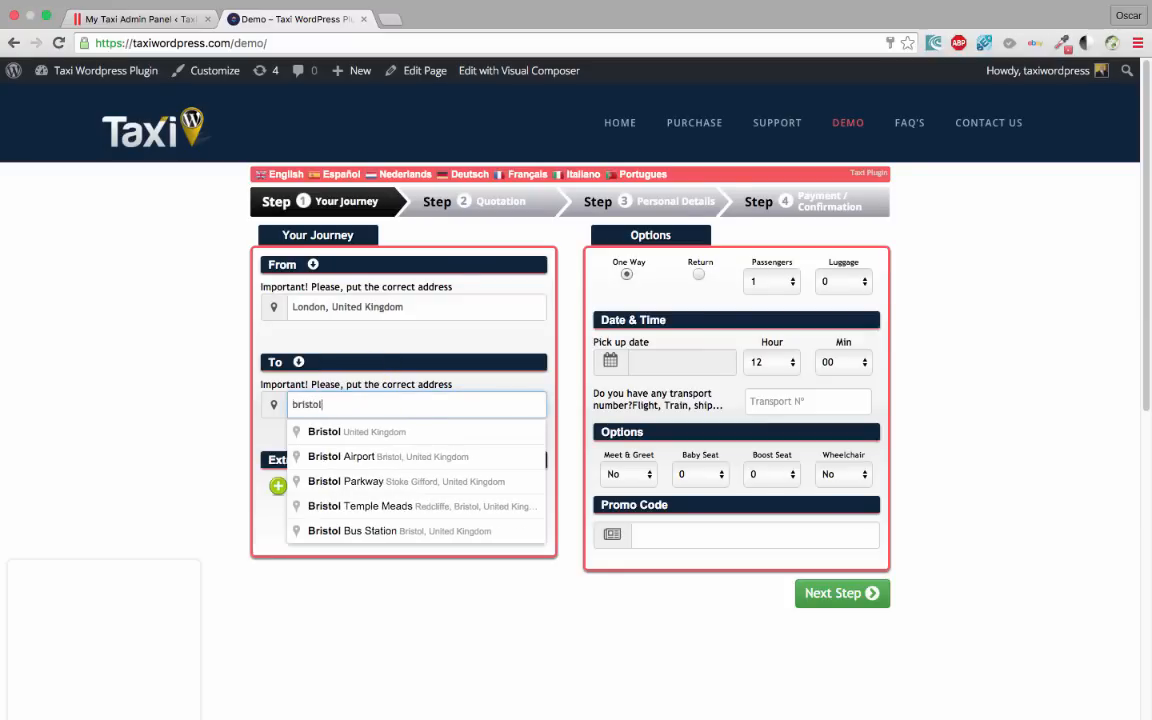
{"action": "left_click", "coordinate": [501, 441]}
{"action": "left_click", "coordinate": [664, 364]}
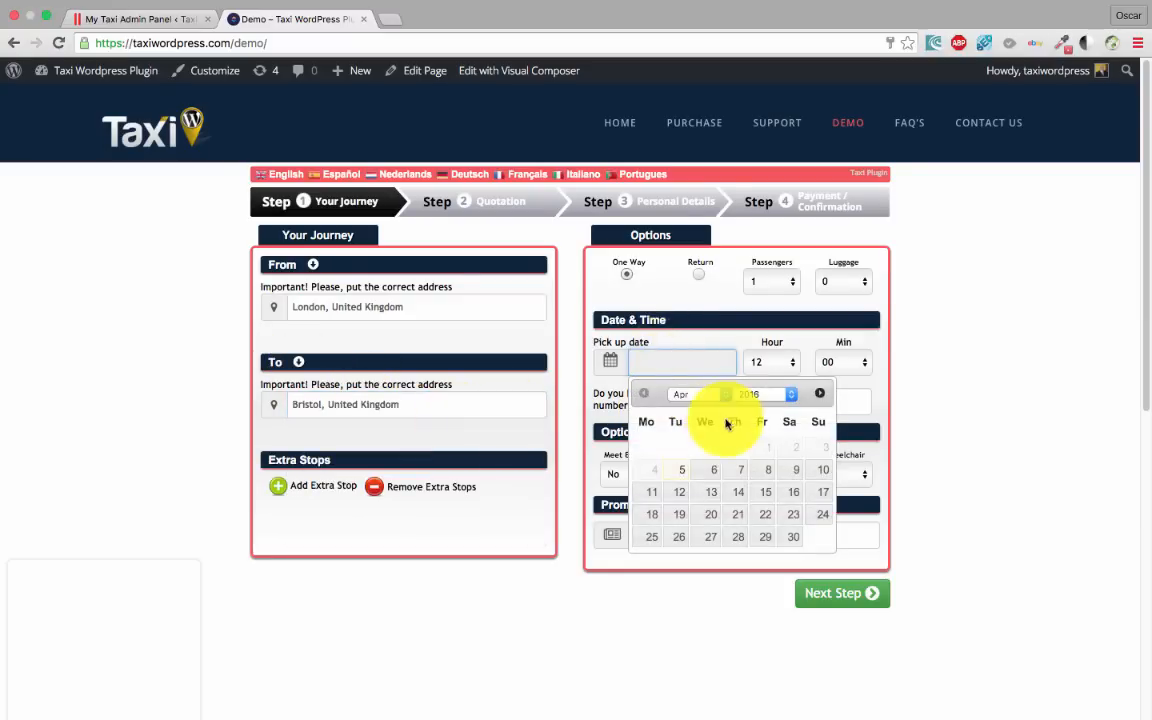
{"action": "left_click", "coordinate": [713, 493]}
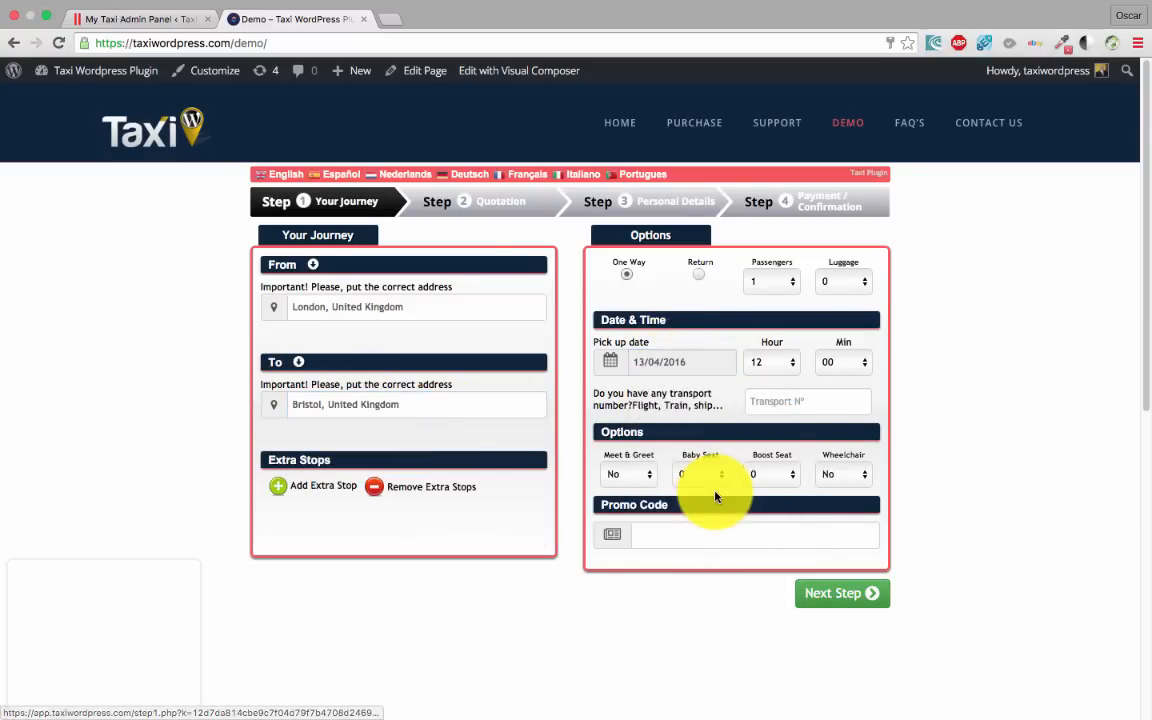
{"action": "scroll", "coordinate": [640, 500], "scroll_direction": "down", "scroll_amount": 3}
Get the quotation and book the Saloon at £171
{"action": "left_click", "coordinate": [844, 478]}
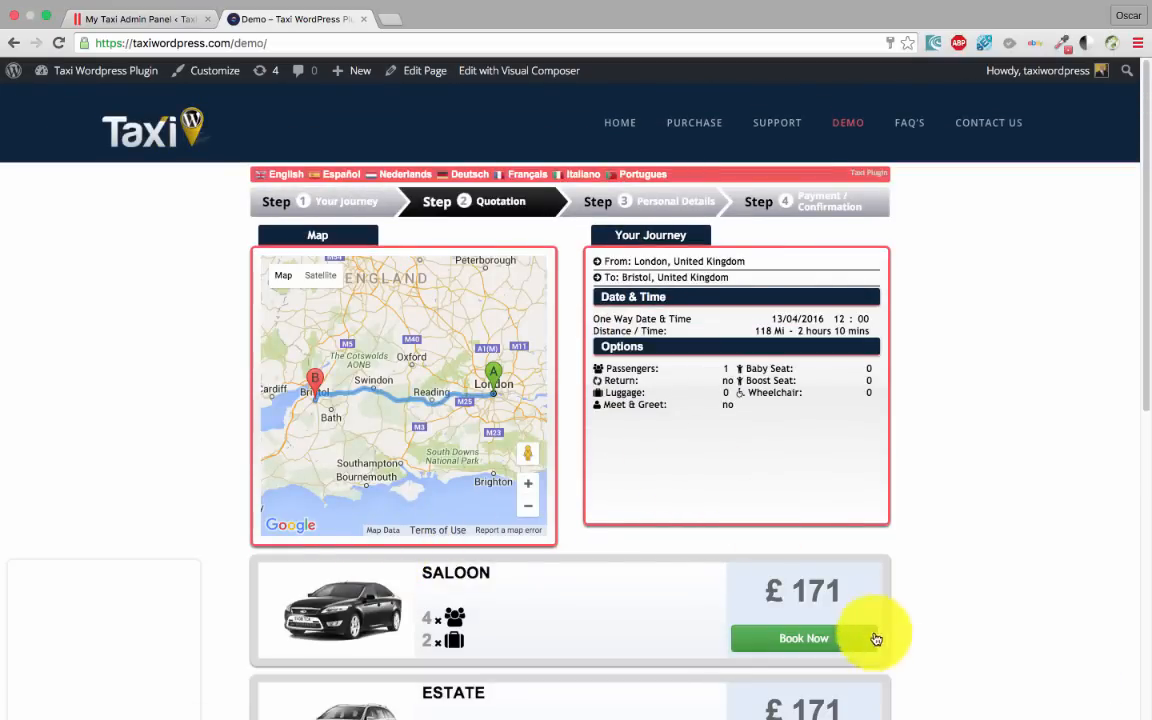
{"action": "scroll", "coordinate": [602, 530], "scroll_direction": "down", "scroll_amount": 5}
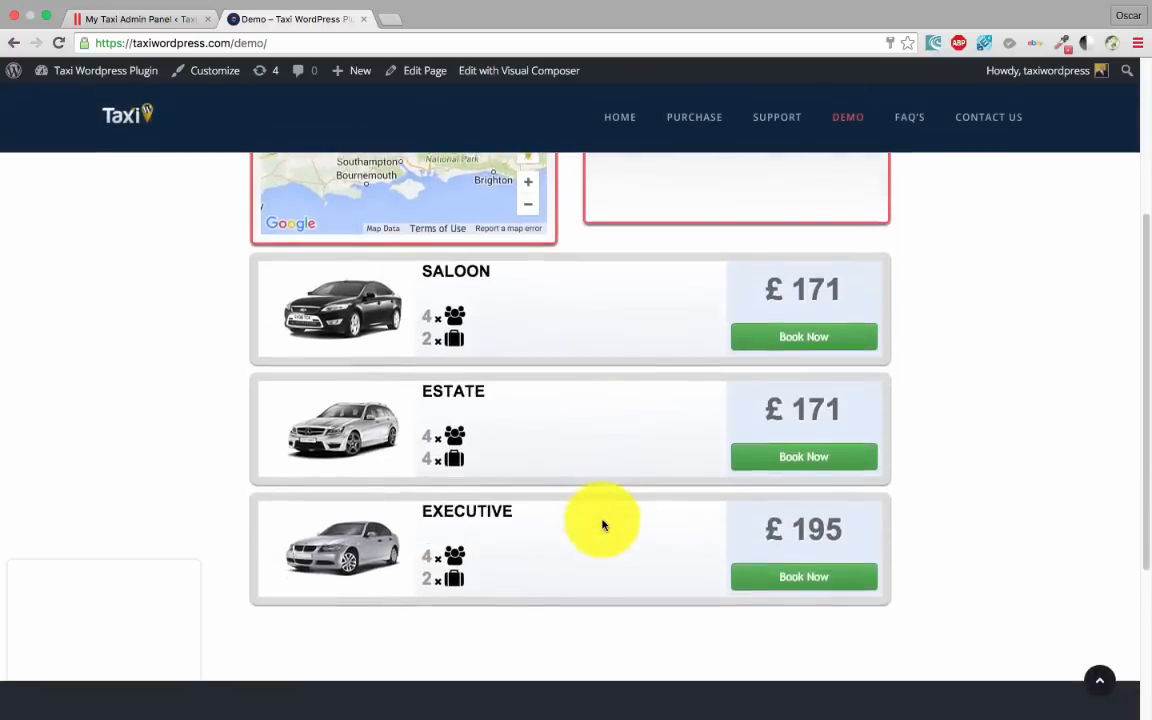
{"action": "scroll", "coordinate": [514, 476], "scroll_direction": "up", "scroll_amount": 5}
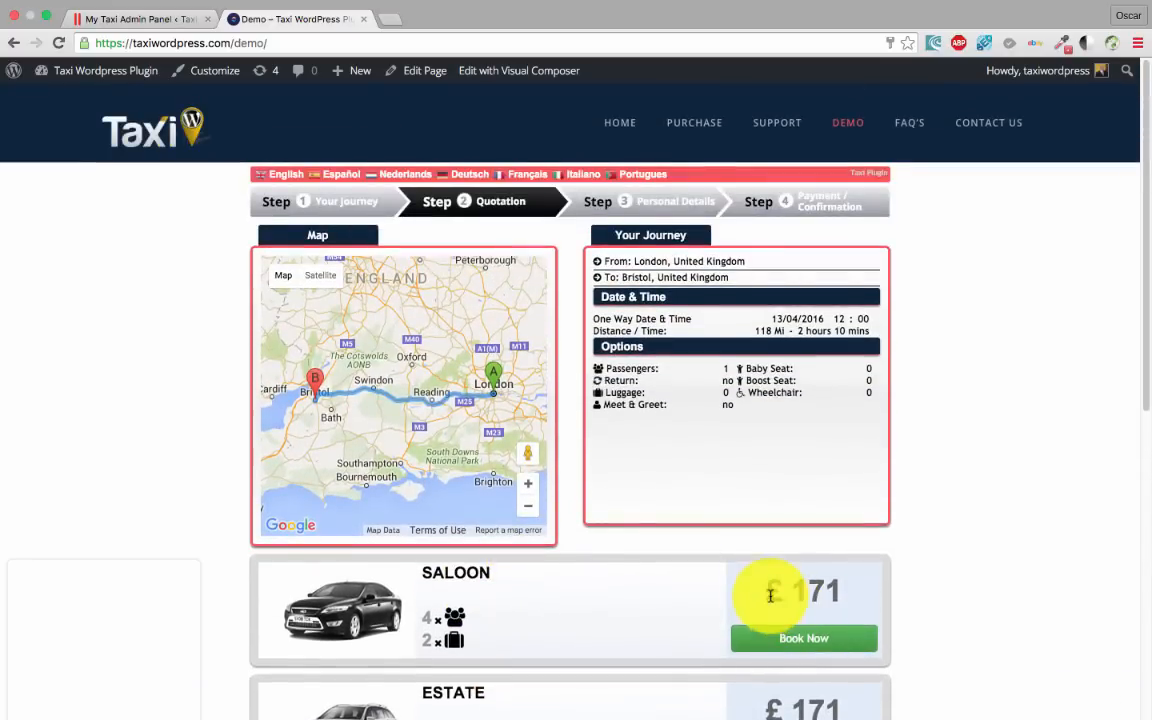
{"action": "left_click", "coordinate": [808, 646]}
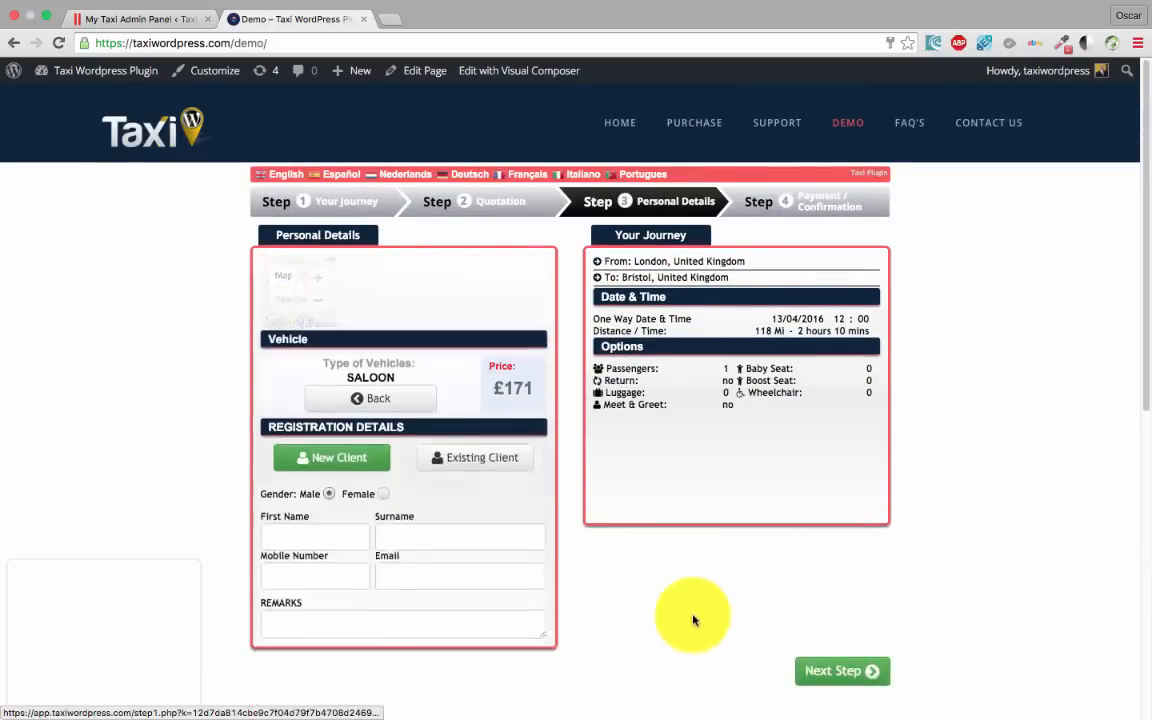
Fill in the client's first name, surname and e-mail address
{"action": "scroll", "coordinate": [442, 458], "scroll_direction": "down", "scroll_amount": 5}
{"action": "scroll", "coordinate": [342, 347], "scroll_direction": "up", "scroll_amount": 2}
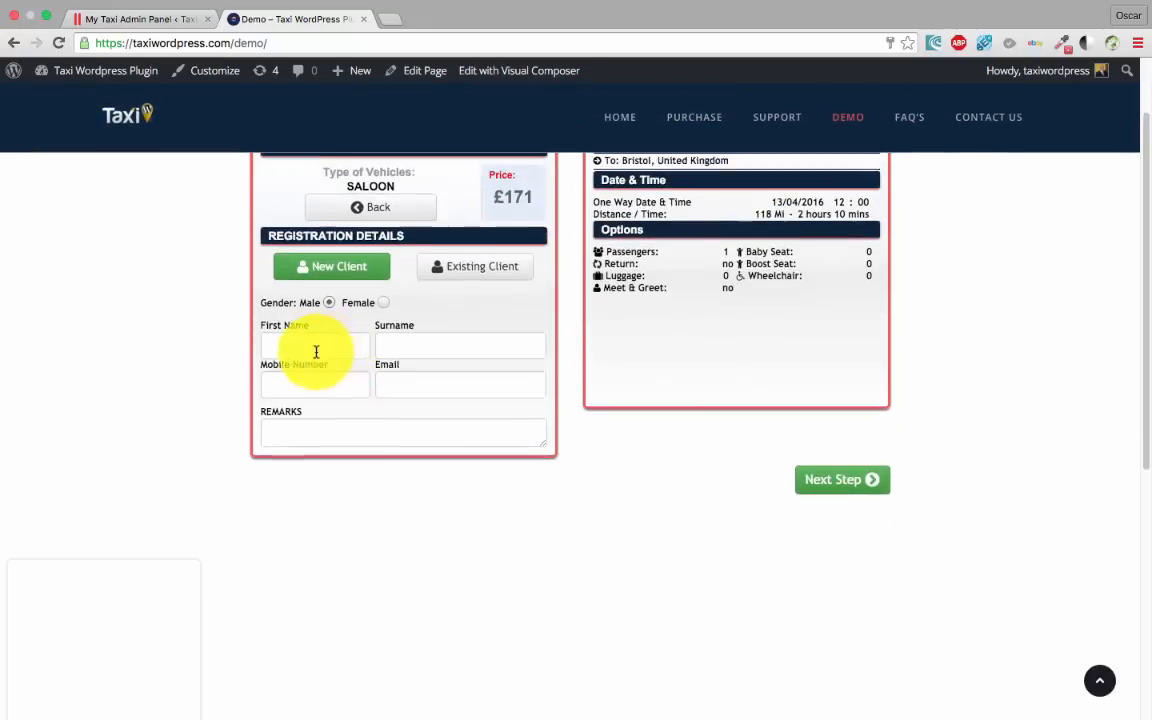
{"action": "left_click", "coordinate": [305, 349]}
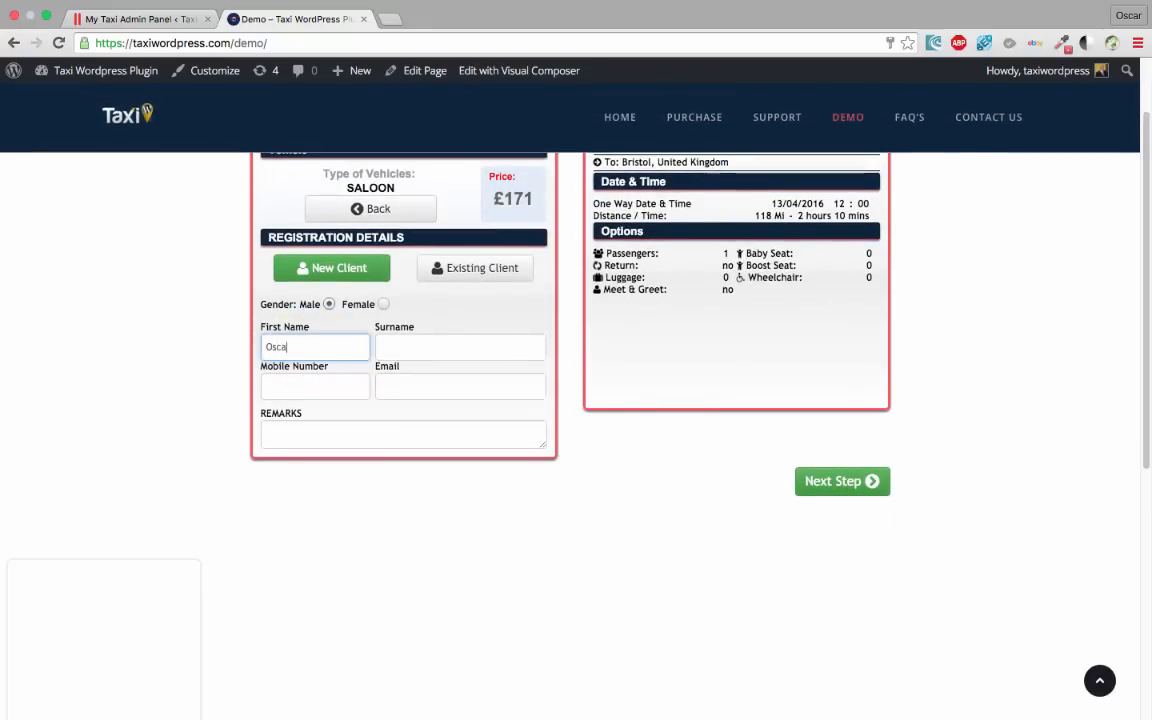
{"action": "key", "text": "Tab"}
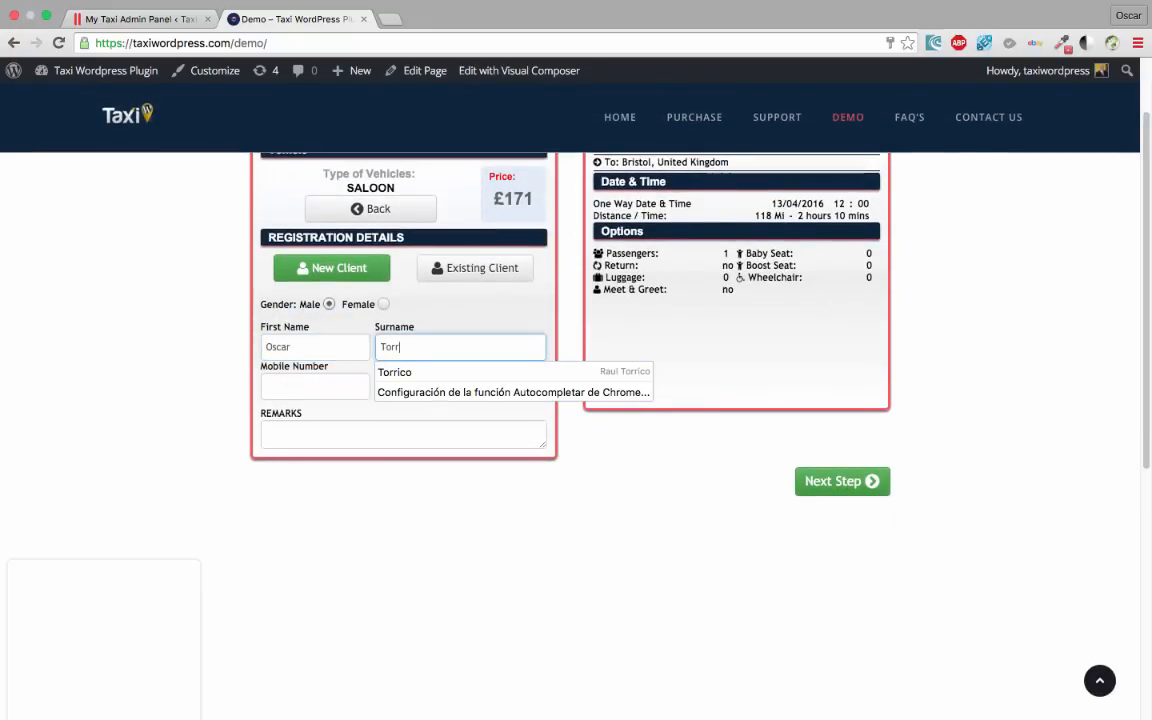
{"action": "key", "text": "Tab"}
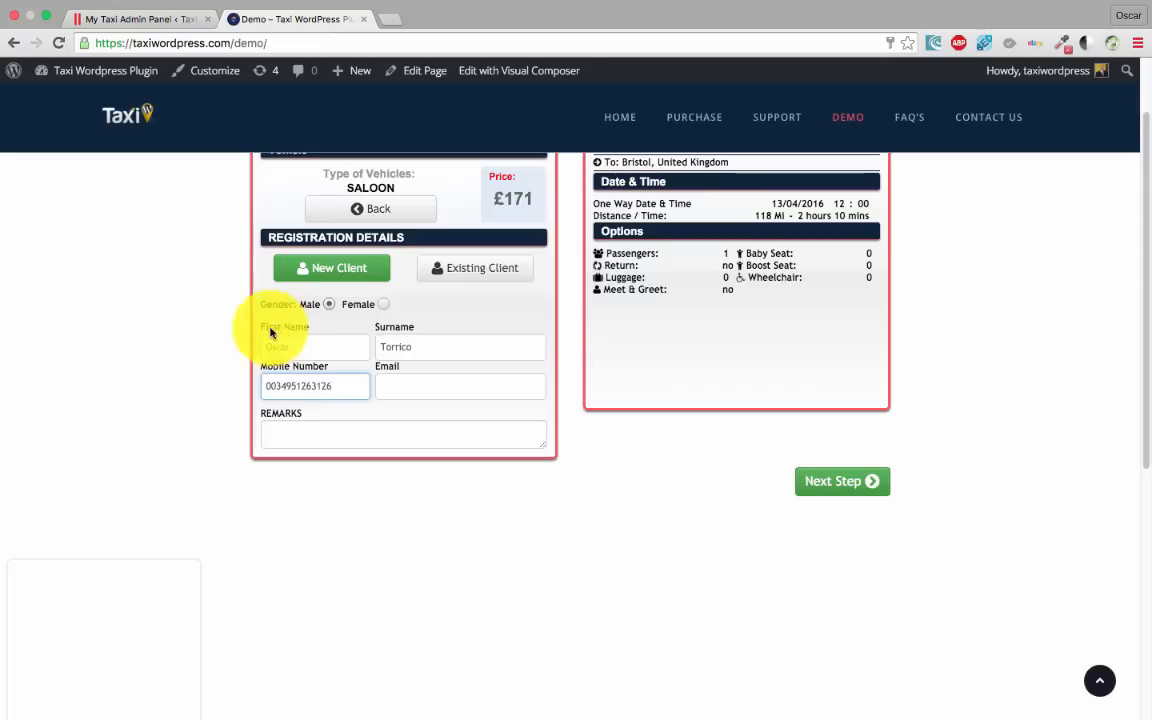
{"action": "left_click", "coordinate": [440, 392]}
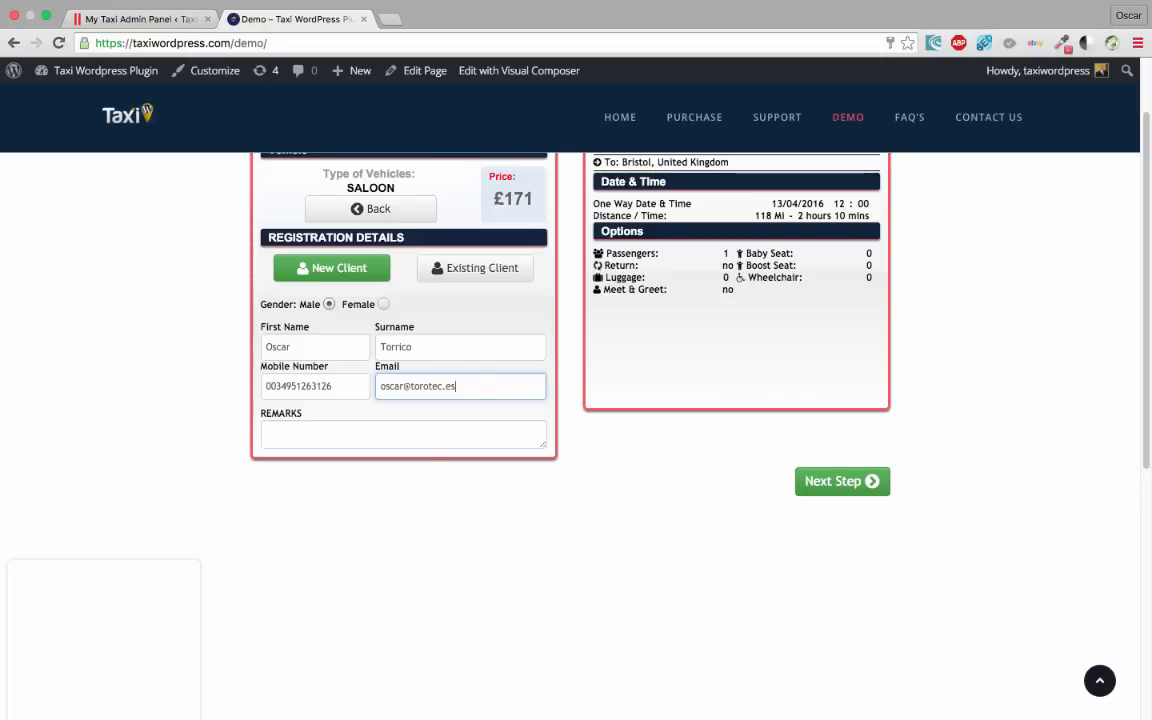
Advance to the confirmation step and confirm the booking with Pay Later
{"action": "left_click", "coordinate": [830, 481]}
{"action": "scroll", "coordinate": [223, 527], "scroll_direction": "up", "scroll_amount": 1}
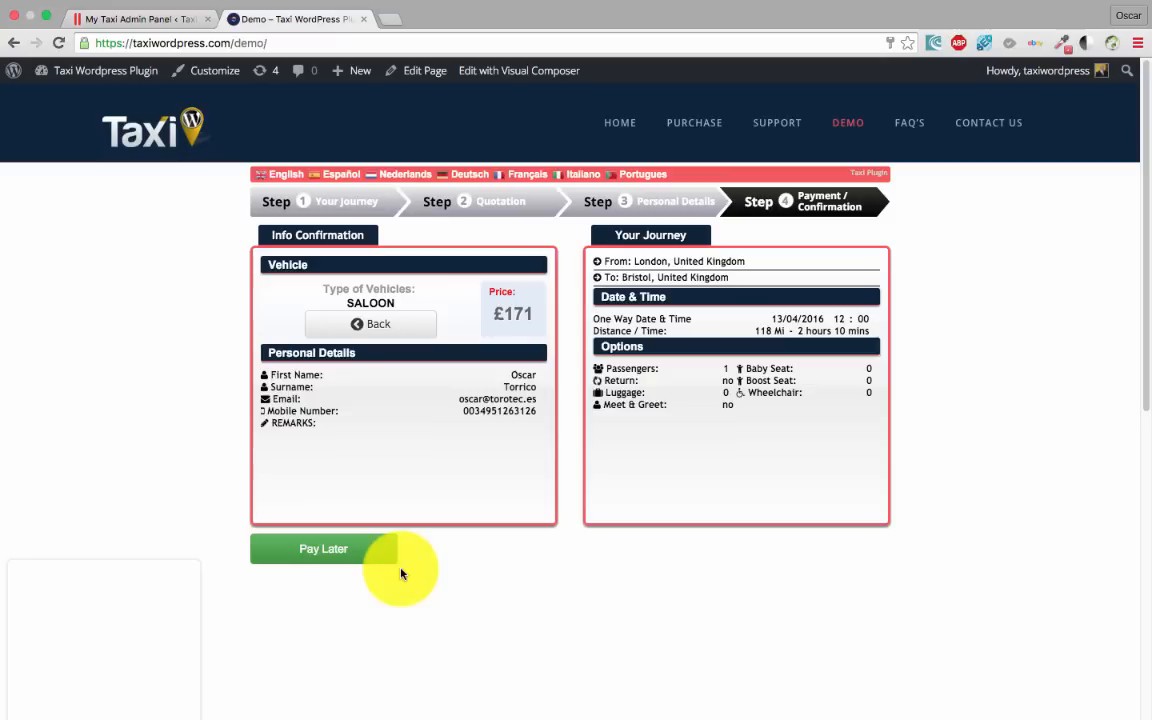
{"action": "left_click", "coordinate": [372, 552]}
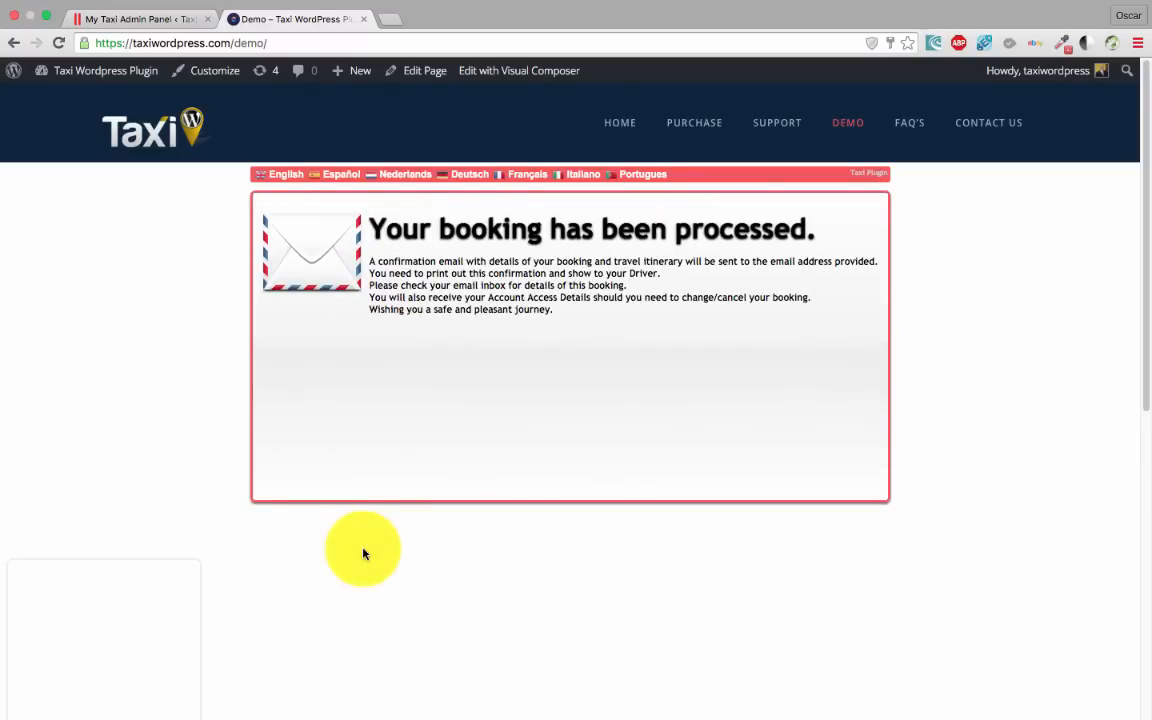
Back in the admin tab, reload bookings, review booking 9972's details and dismiss the mail notification
{"action": "left_click", "coordinate": [168, 20]}
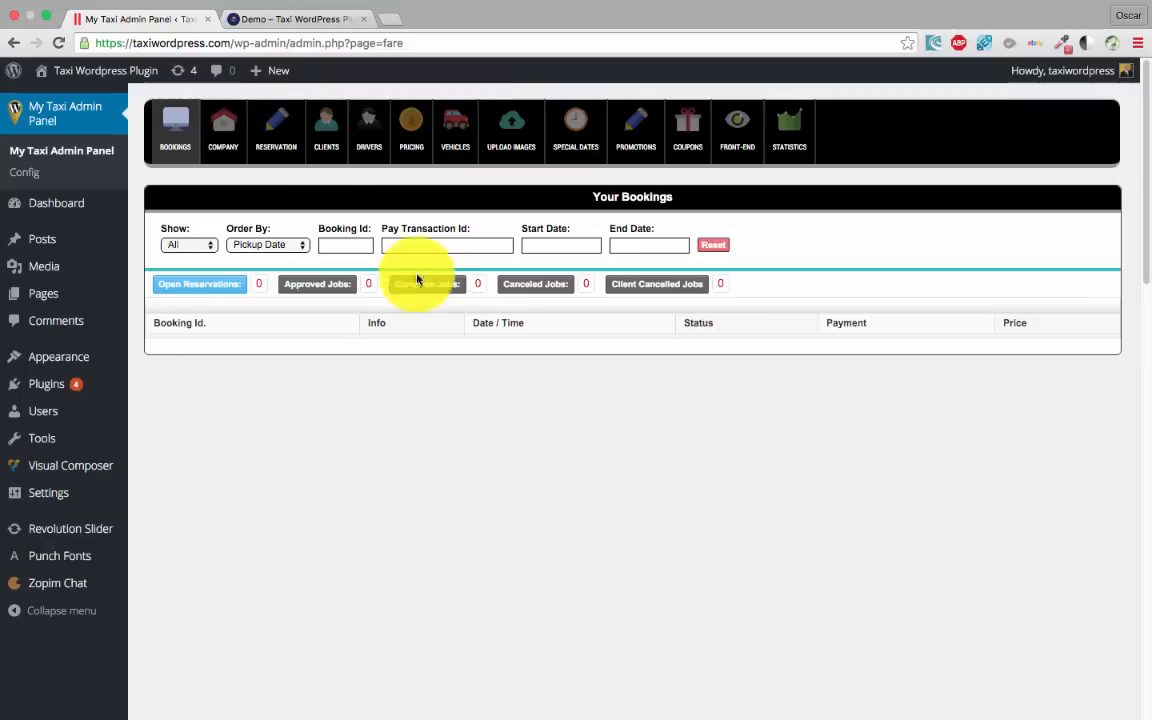
{"action": "left_click", "coordinate": [59, 44]}
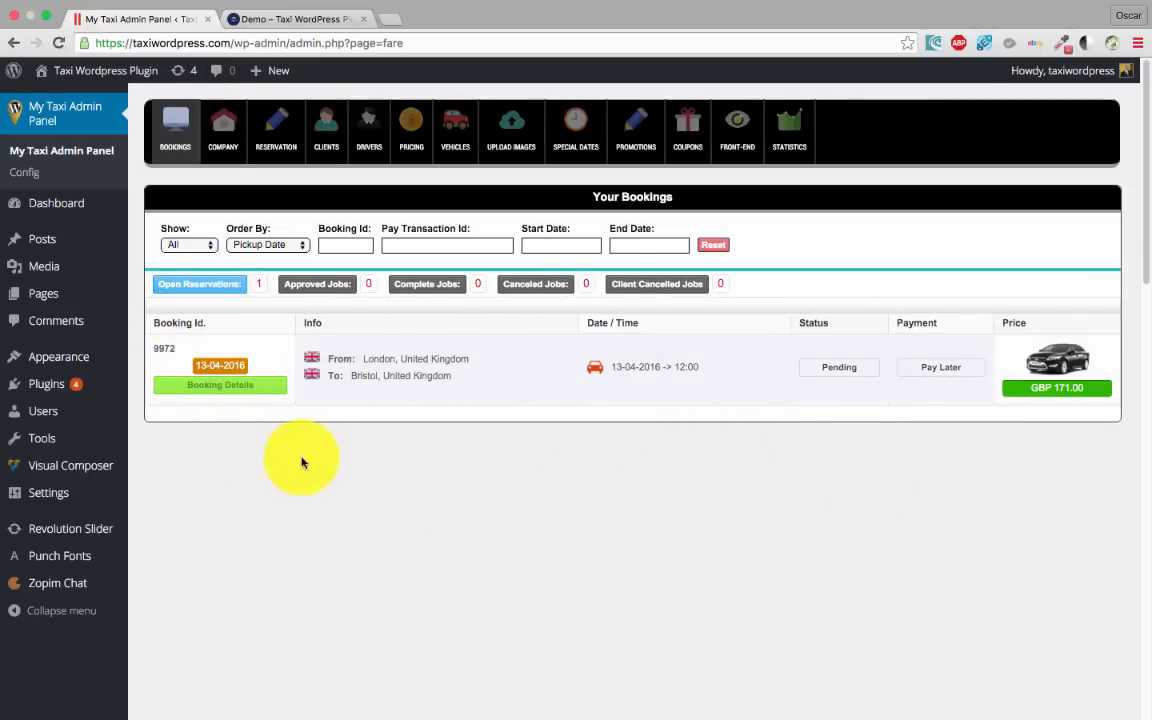
{"action": "left_click", "coordinate": [253, 388]}
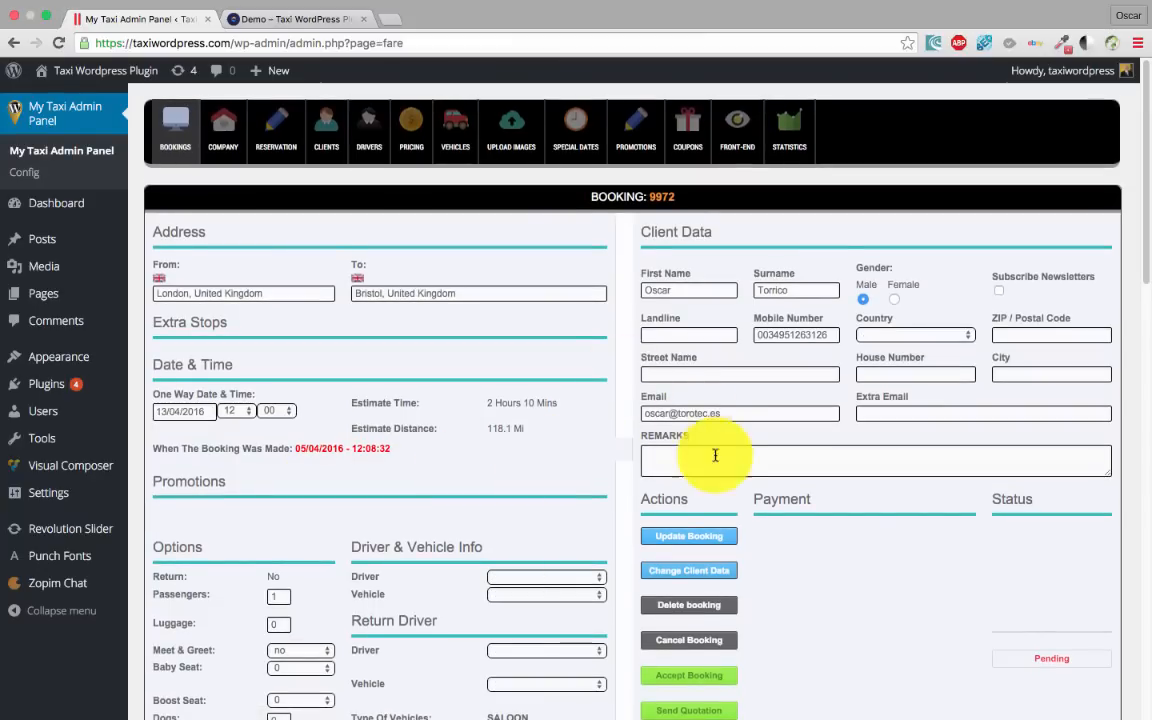
{"action": "scroll", "coordinate": [619, 457], "scroll_direction": "down", "scroll_amount": 5}
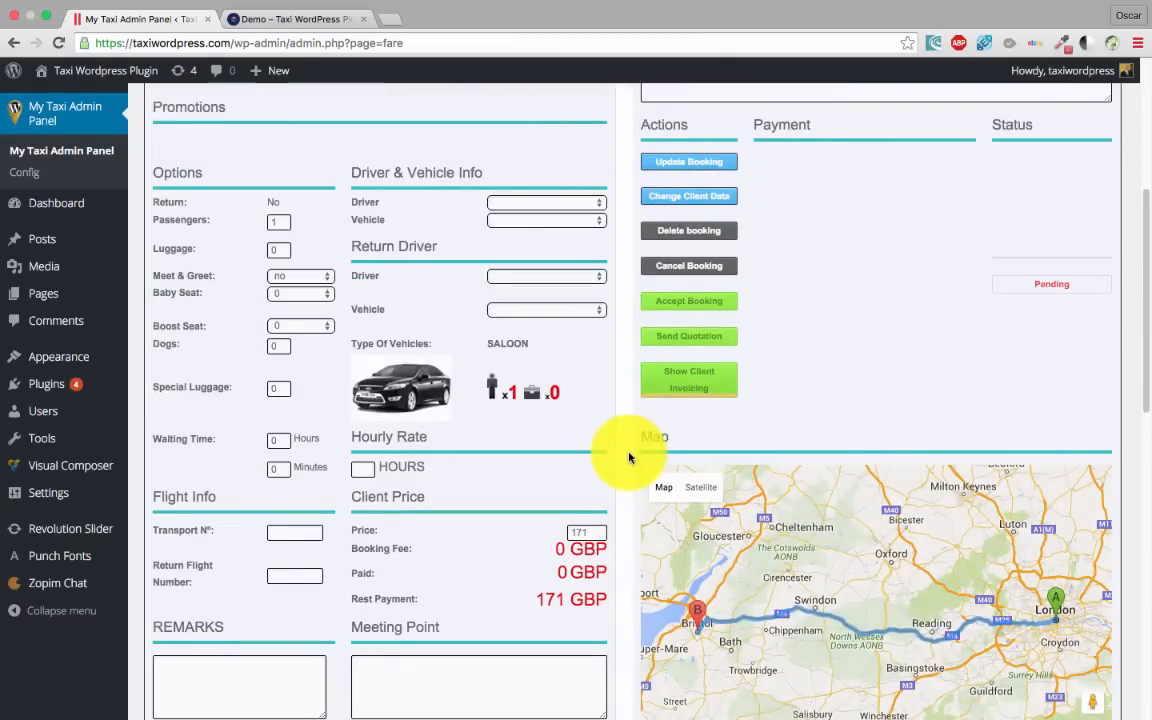
{"action": "scroll", "coordinate": [629, 457], "scroll_direction": "down", "scroll_amount": 5}
{"action": "scroll", "coordinate": [629, 457], "scroll_direction": "up", "scroll_amount": 8}
{"action": "scroll", "coordinate": [629, 457], "scroll_direction": "down", "scroll_amount": 1}
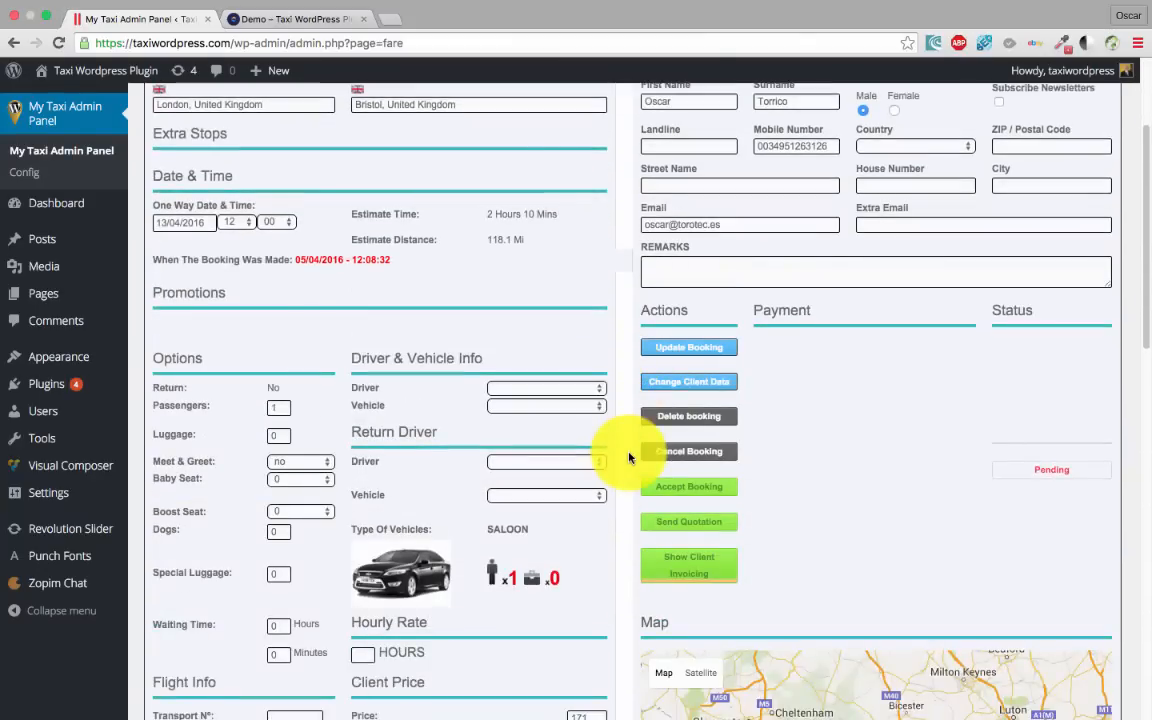
{"action": "scroll", "coordinate": [629, 457], "scroll_direction": "down", "scroll_amount": 3}
{"action": "scroll", "coordinate": [629, 457], "scroll_direction": "up", "scroll_amount": 4}
{"action": "scroll", "coordinate": [629, 457], "scroll_direction": "up", "scroll_amount": 1}
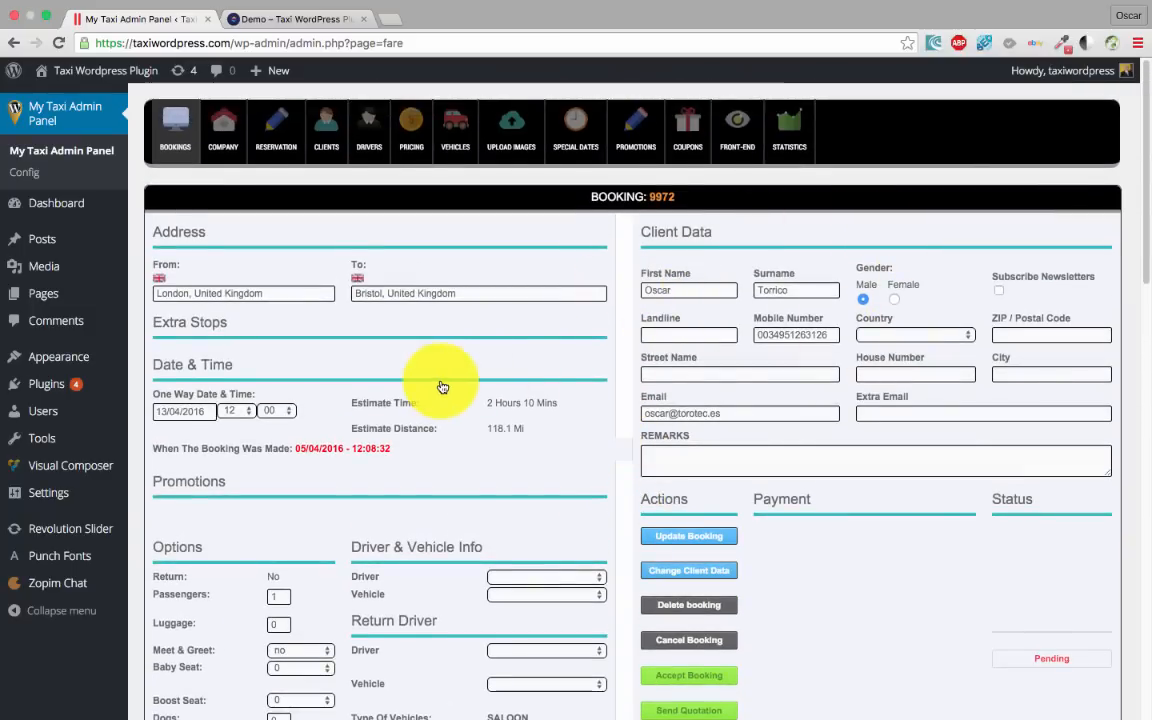
{"action": "scroll", "coordinate": [432, 406], "scroll_direction": "down", "scroll_amount": 3}
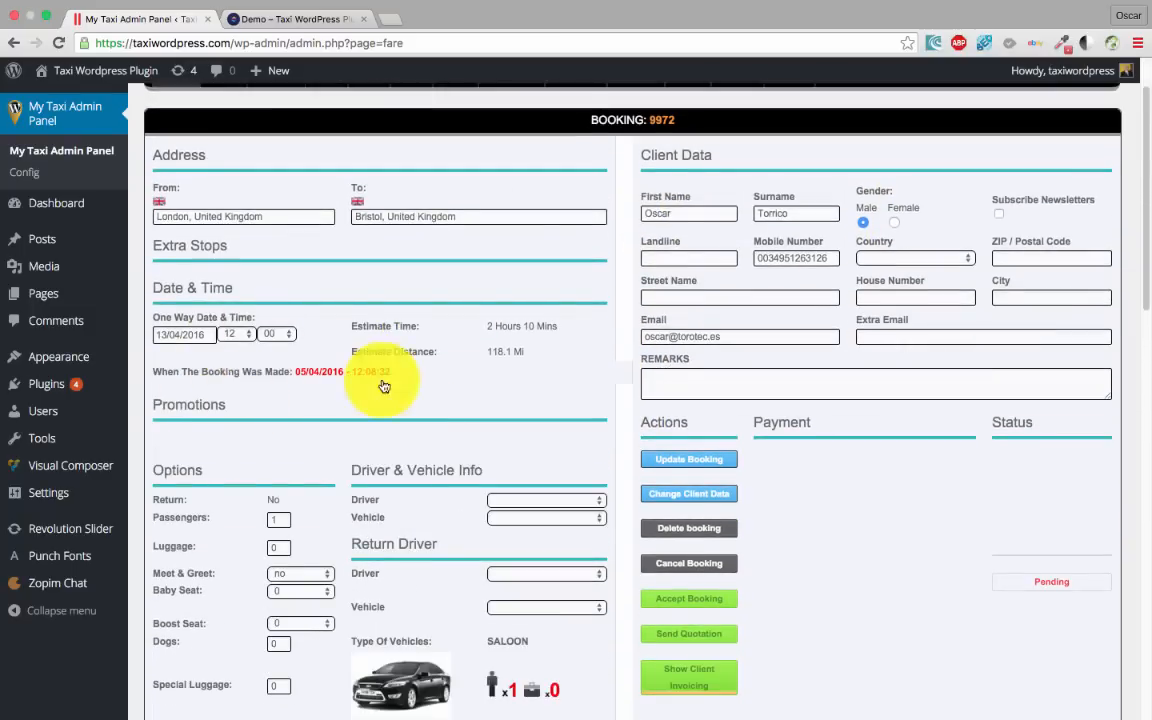
{"action": "scroll", "coordinate": [336, 388], "scroll_direction": "up", "scroll_amount": 3}
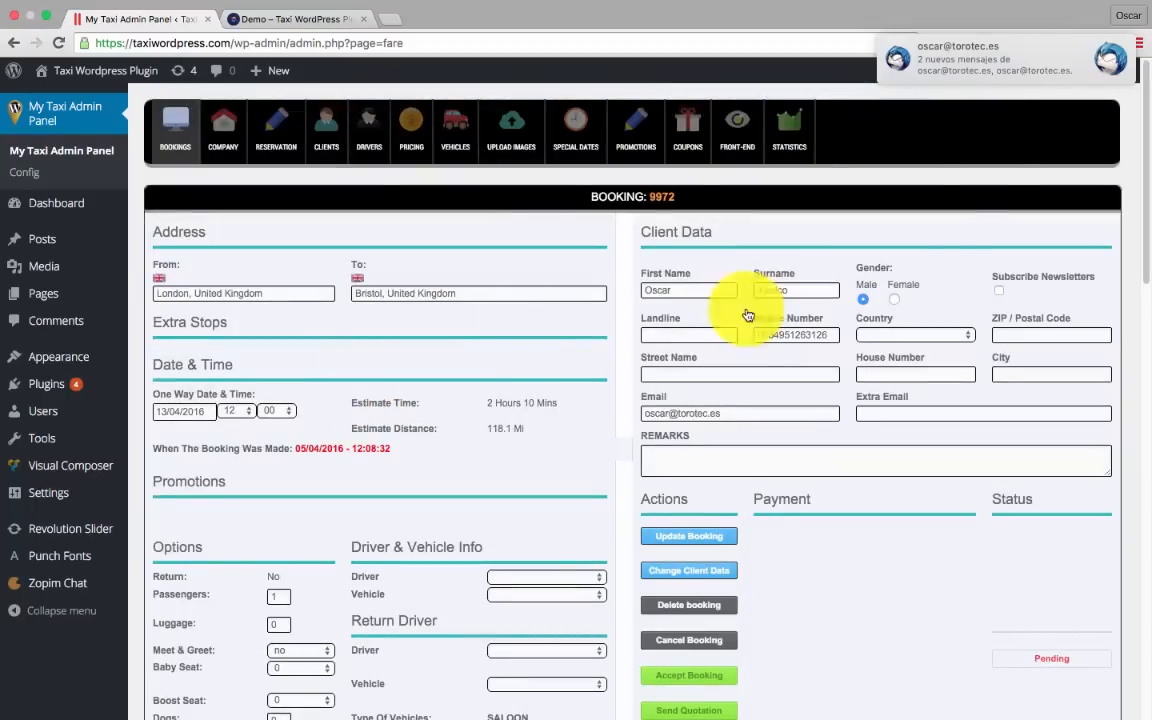
{"action": "left_click_drag", "start_coordinate": [964, 50], "coordinate": [1085, 54]}
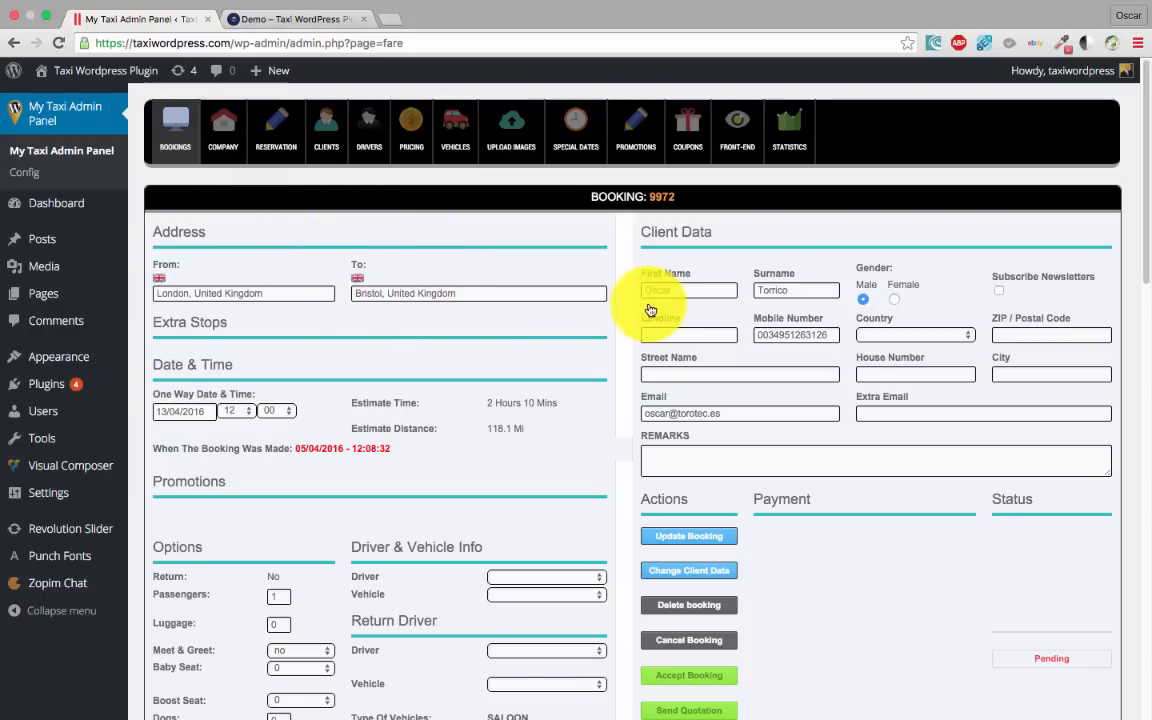
{"action": "left_click", "coordinate": [739, 138]}
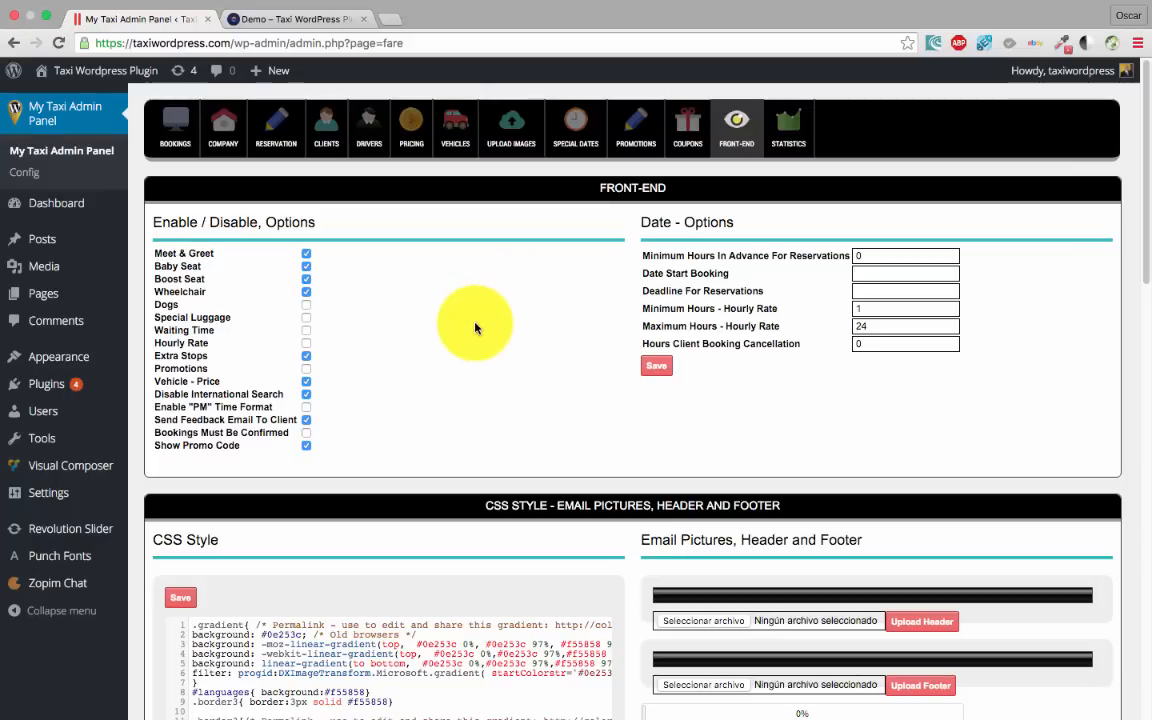
{"action": "left_click", "coordinate": [220, 125]}
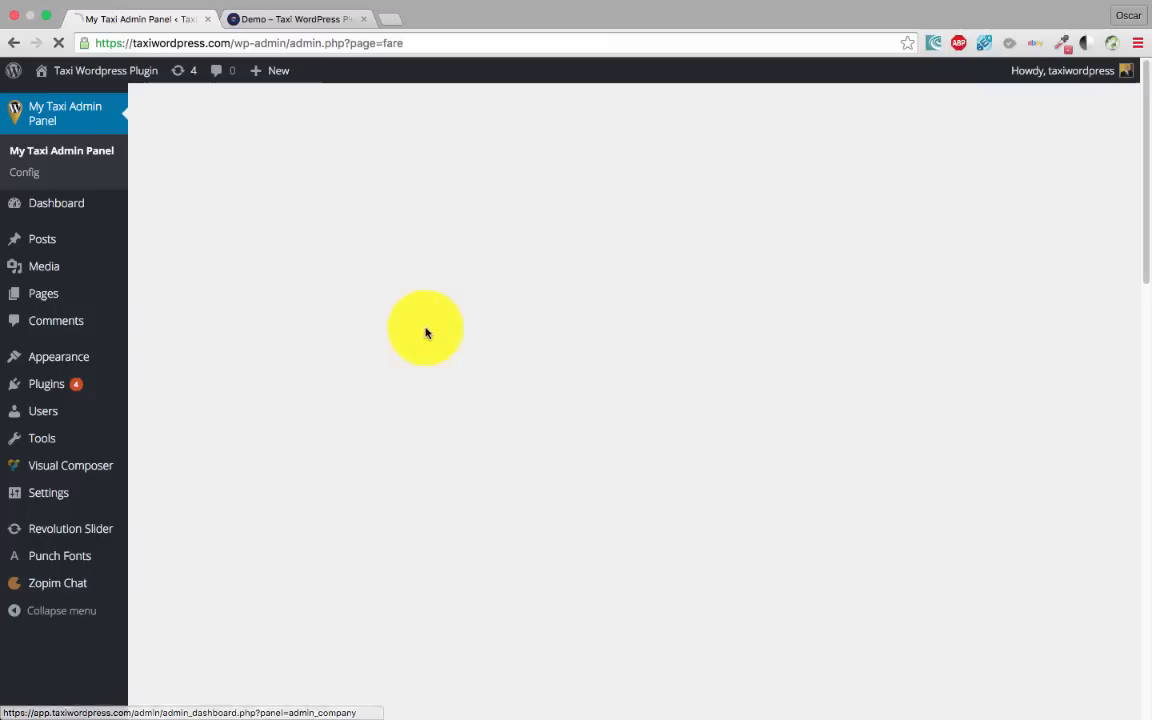
{"action": "left_click", "coordinate": [247, 393]}
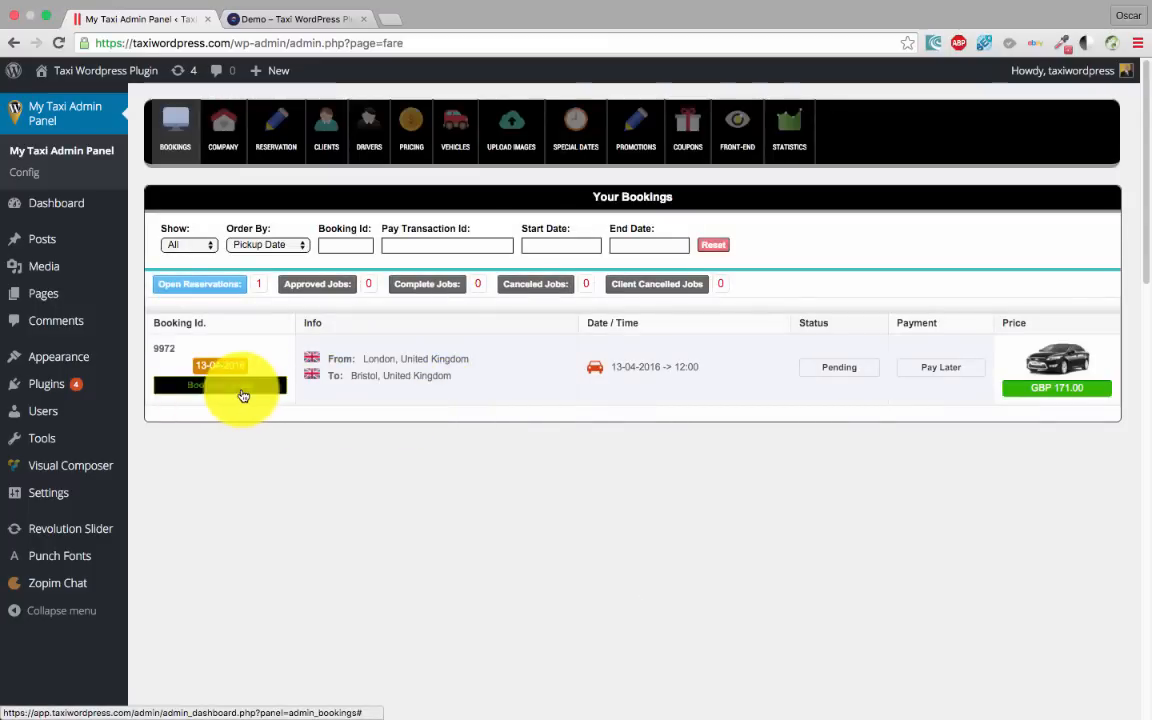
{"action": "scroll", "coordinate": [553, 534], "scroll_direction": "down", "scroll_amount": 1}
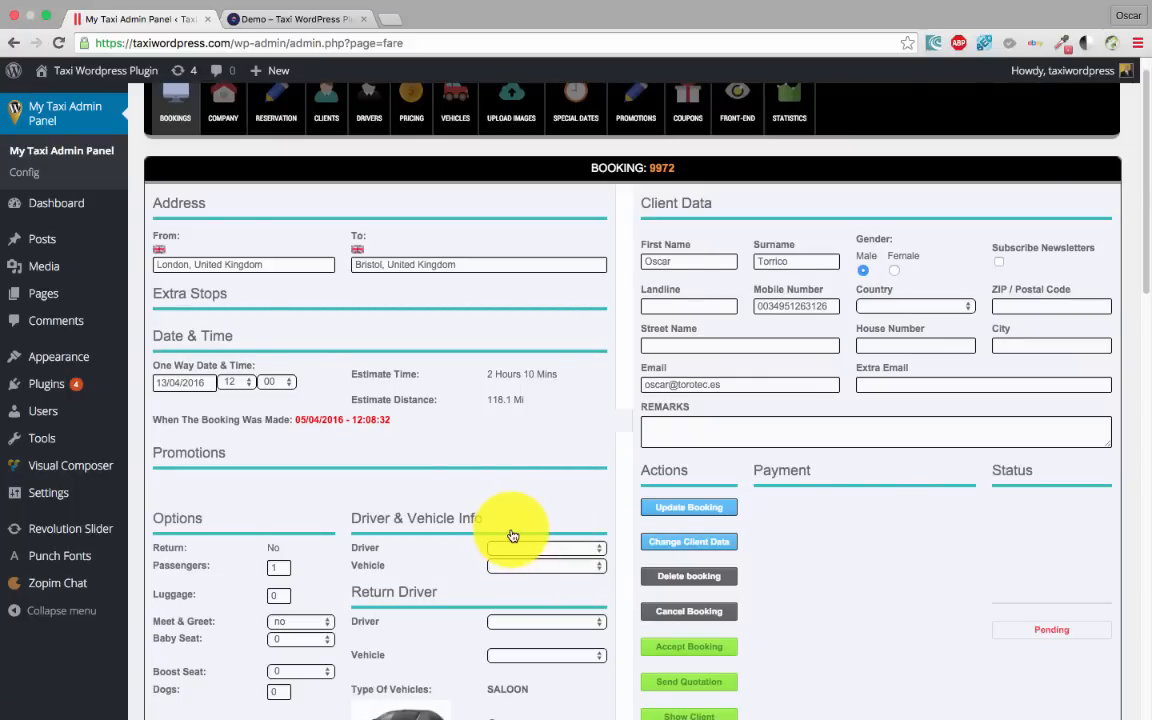
{"action": "scroll", "coordinate": [496, 386], "scroll_direction": "up", "scroll_amount": 1}
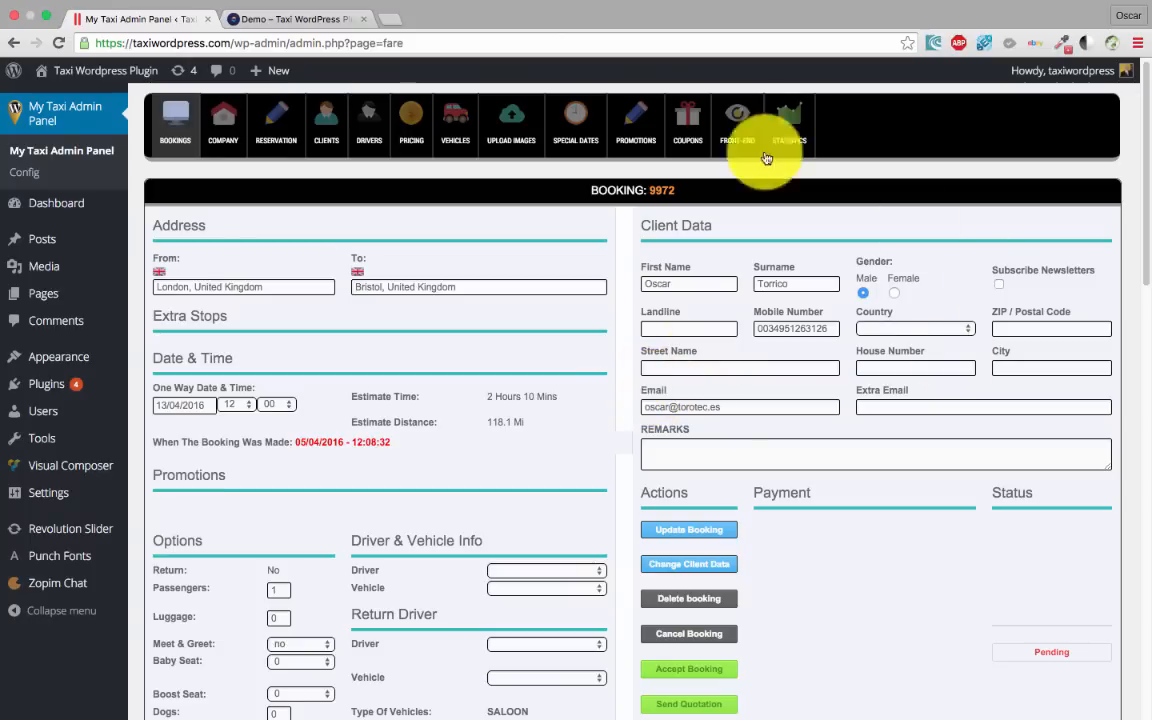
Save the date options on the FRONT-END settings page
{"action": "left_click", "coordinate": [737, 125]}
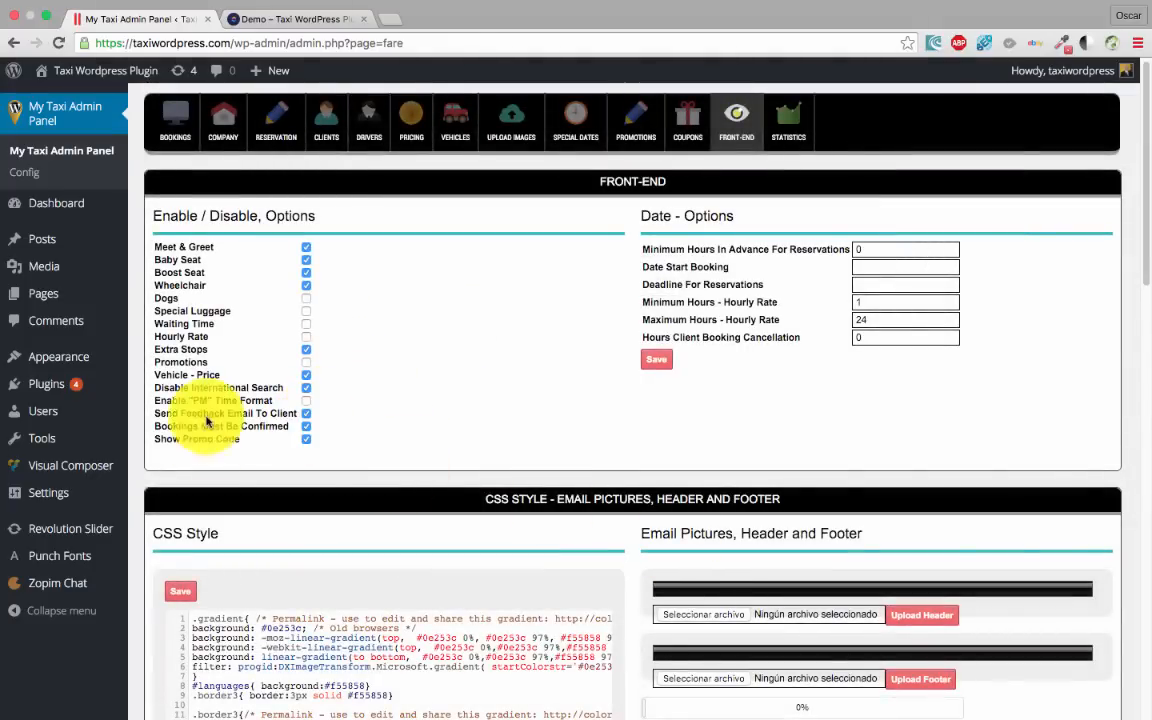
{"action": "left_click", "coordinate": [657, 359]}
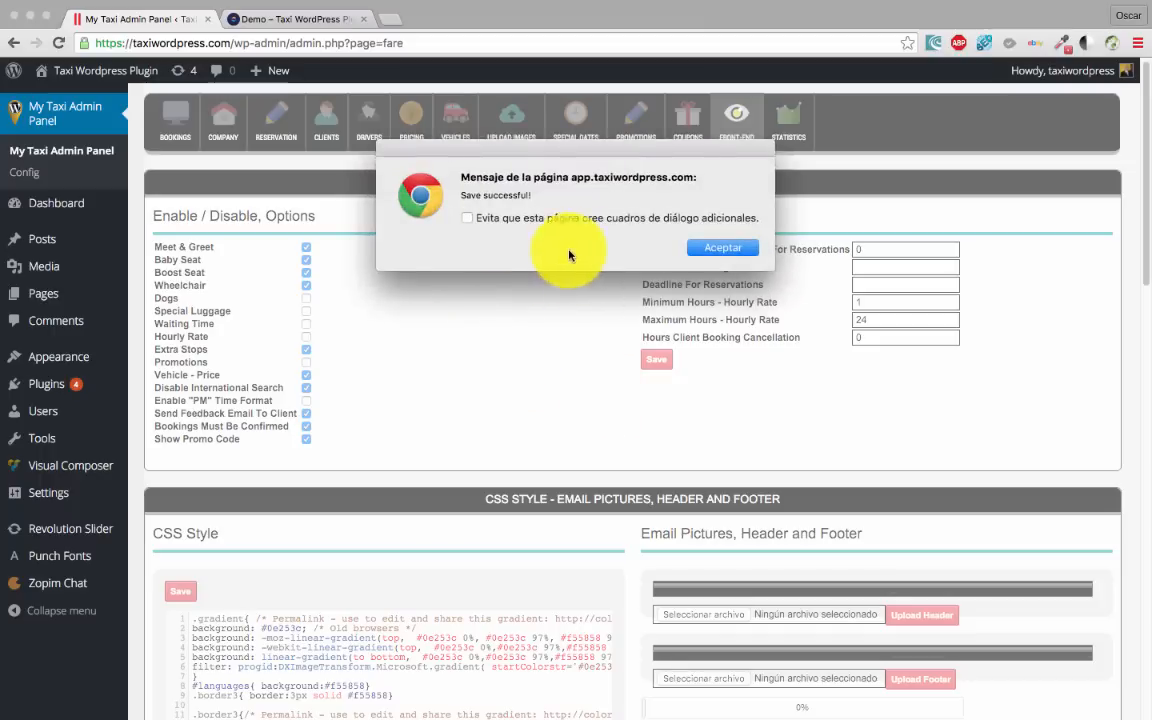
{"action": "left_click", "coordinate": [725, 253]}
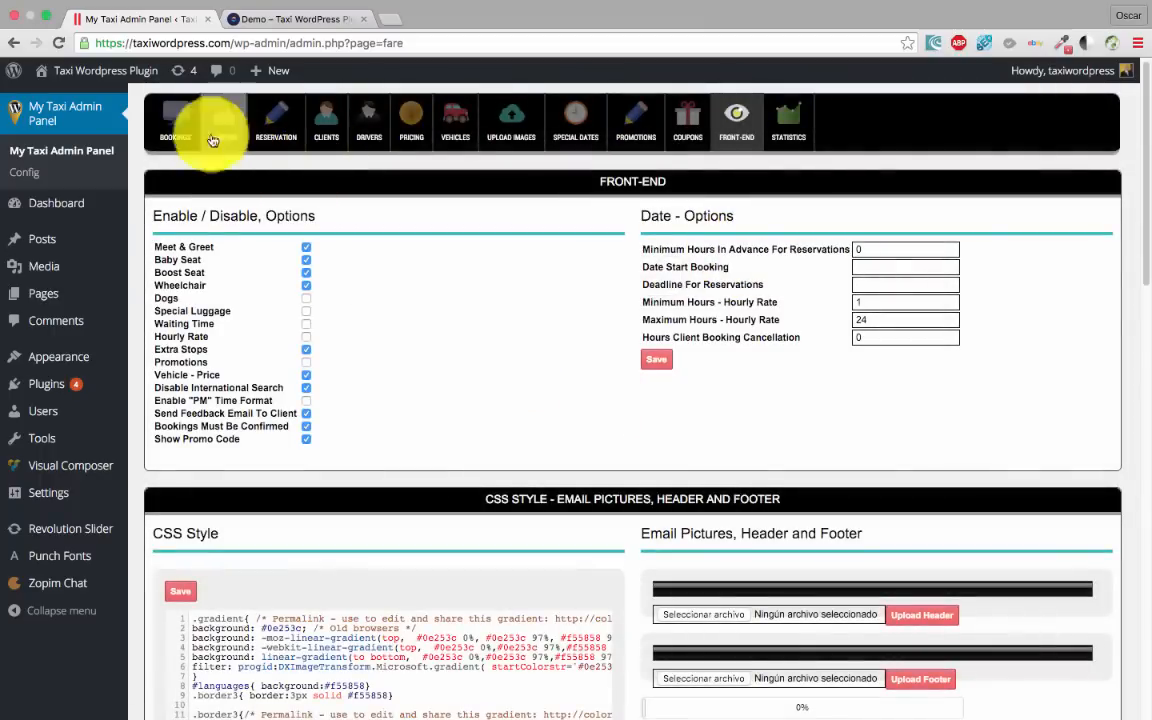
Open booking 9972's details and review its available drivers and vehicles without choosing any
{"action": "left_click", "coordinate": [175, 125]}
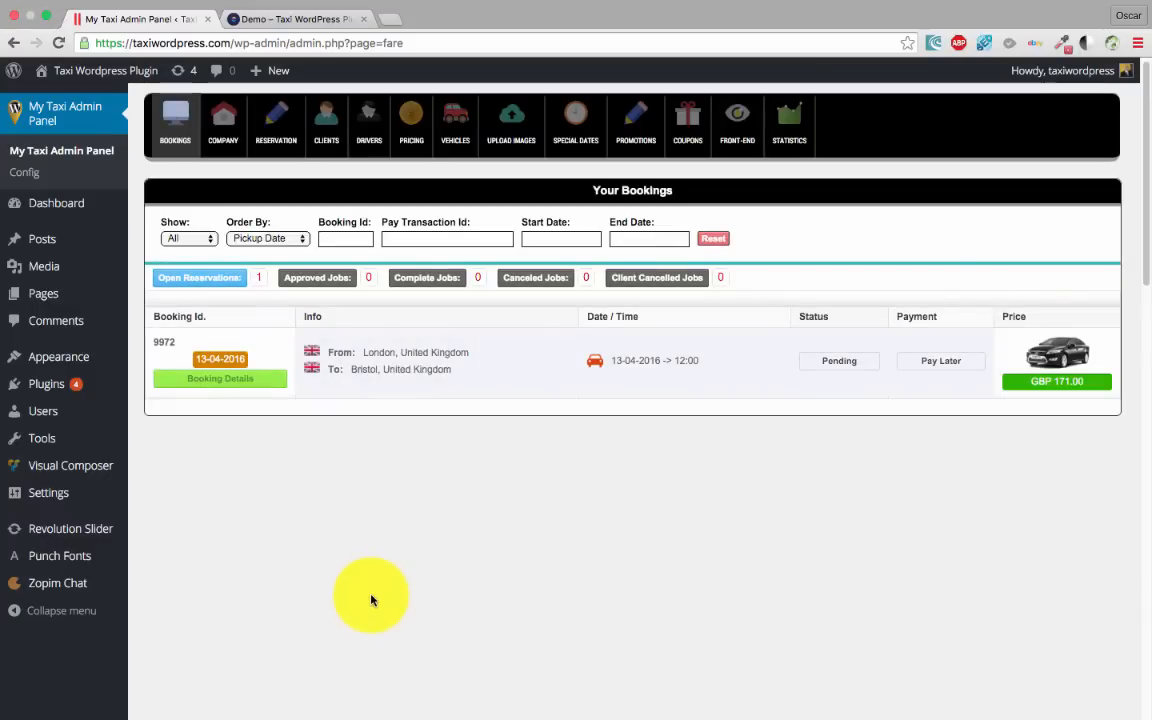
{"action": "left_click", "coordinate": [239, 384]}
{"action": "scroll", "coordinate": [290, 410], "scroll_direction": "down", "scroll_amount": 1}
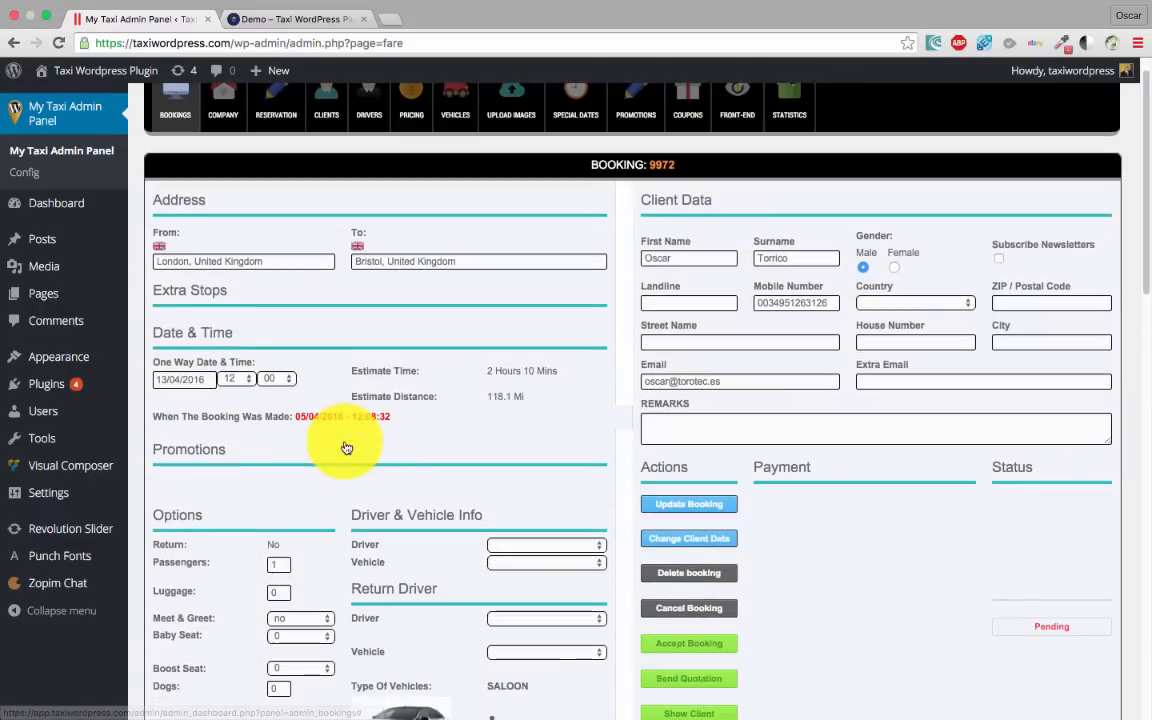
{"action": "scroll", "coordinate": [381, 382], "scroll_direction": "down", "scroll_amount": 1}
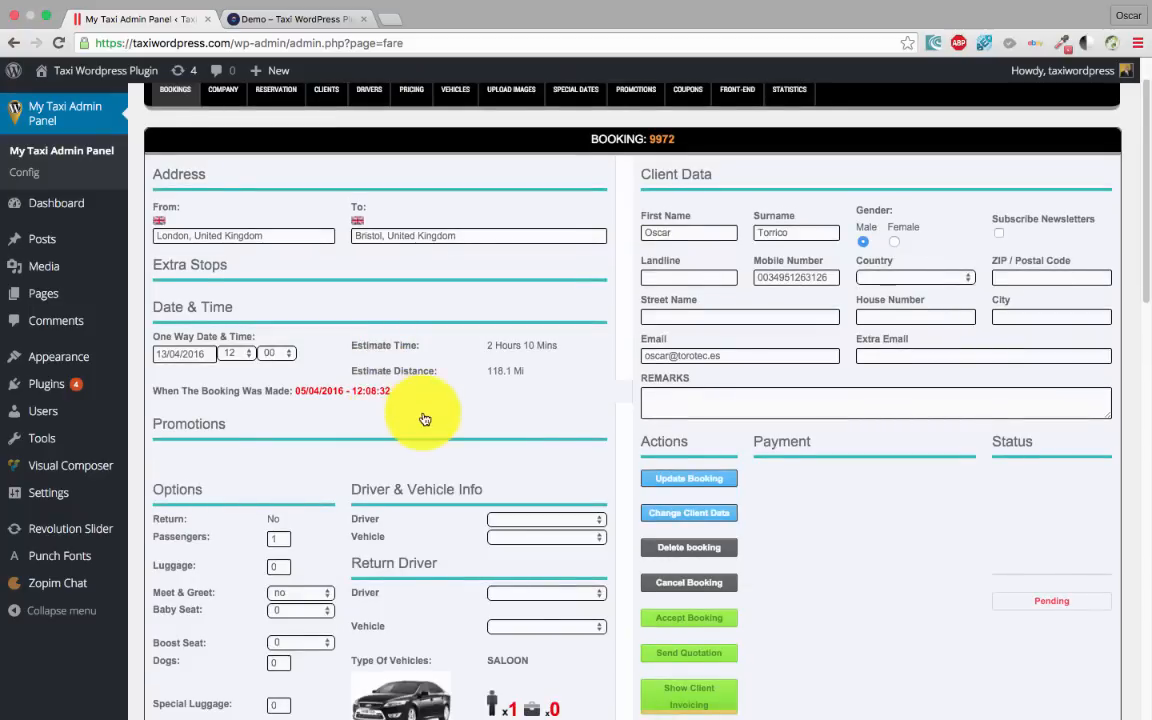
{"action": "scroll", "coordinate": [424, 416], "scroll_direction": "down", "scroll_amount": 2}
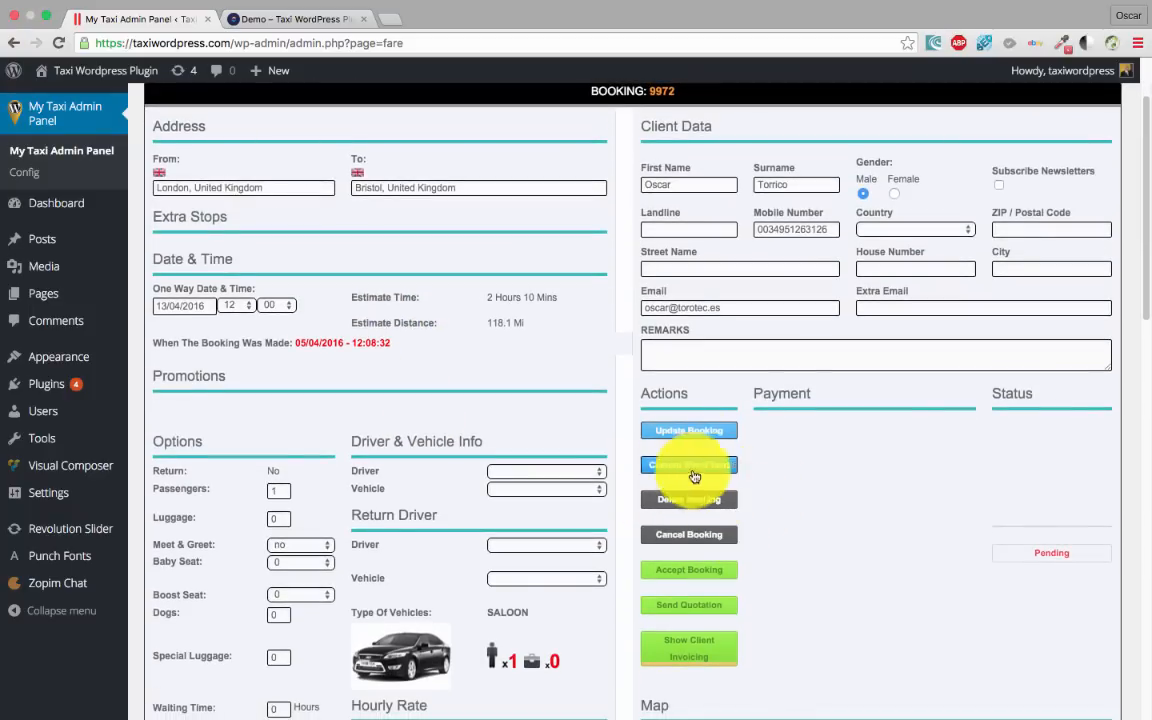
{"action": "scroll", "coordinate": [700, 465], "scroll_direction": "down", "scroll_amount": 3}
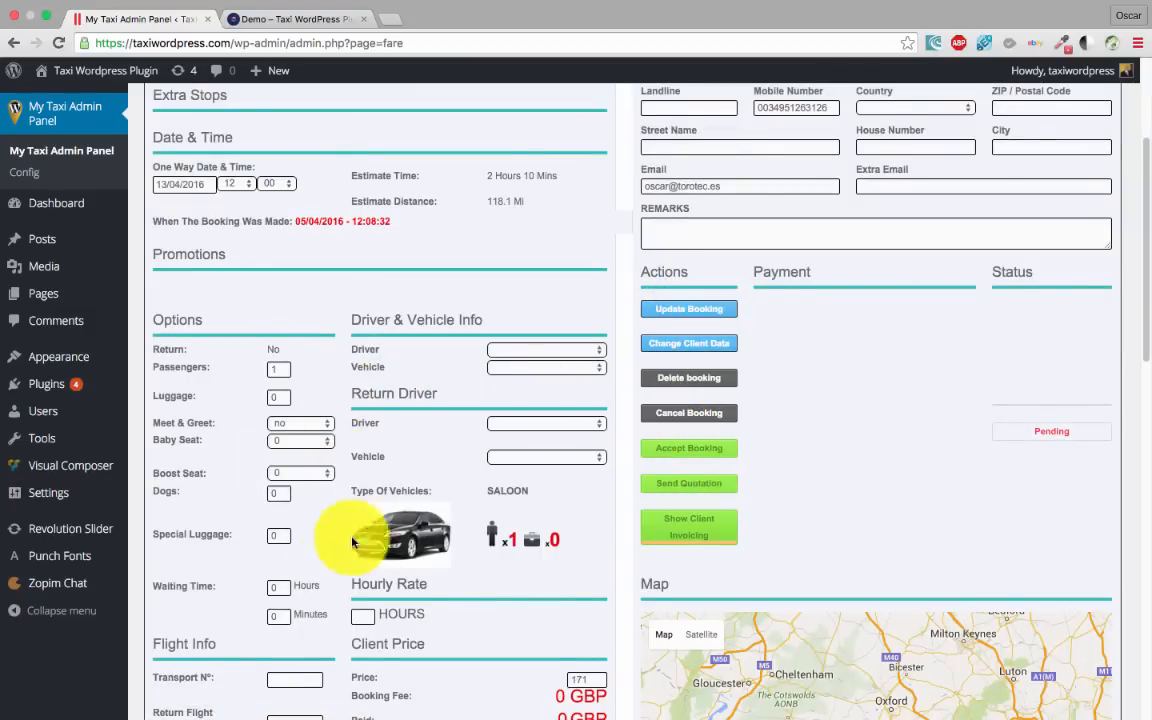
{"action": "scroll", "coordinate": [381, 480], "scroll_direction": "down", "scroll_amount": 5}
{"action": "scroll", "coordinate": [210, 476], "scroll_direction": "up", "scroll_amount": 2}
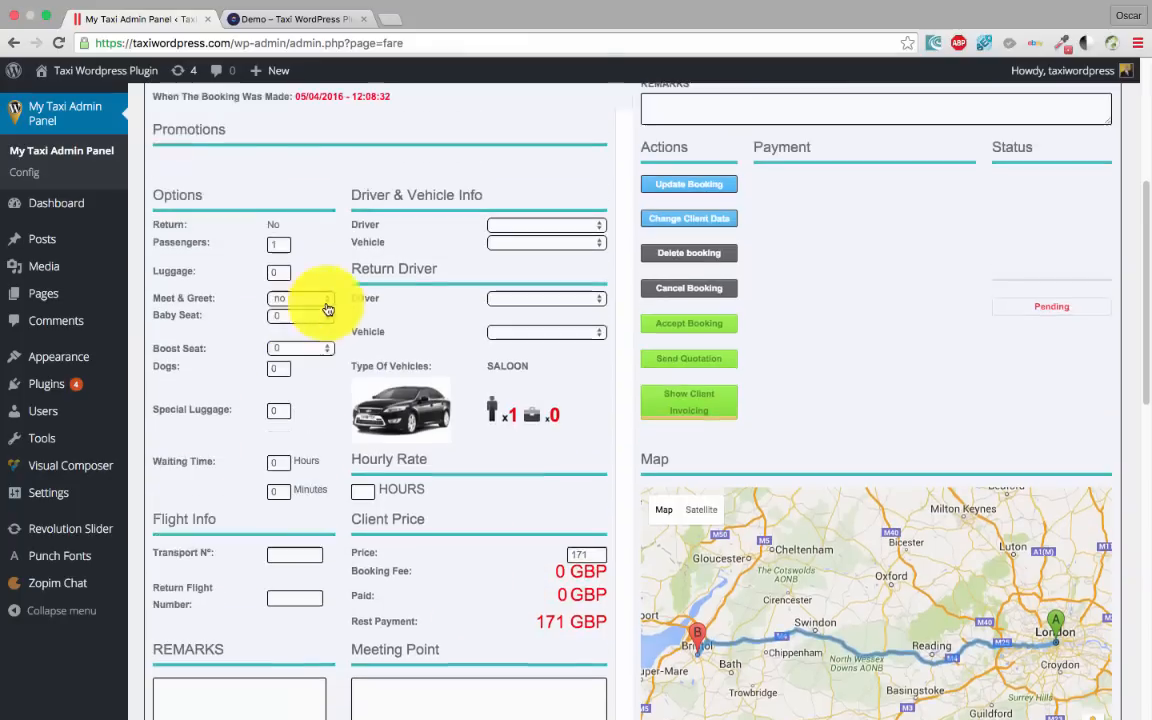
{"action": "left_click", "coordinate": [584, 229]}
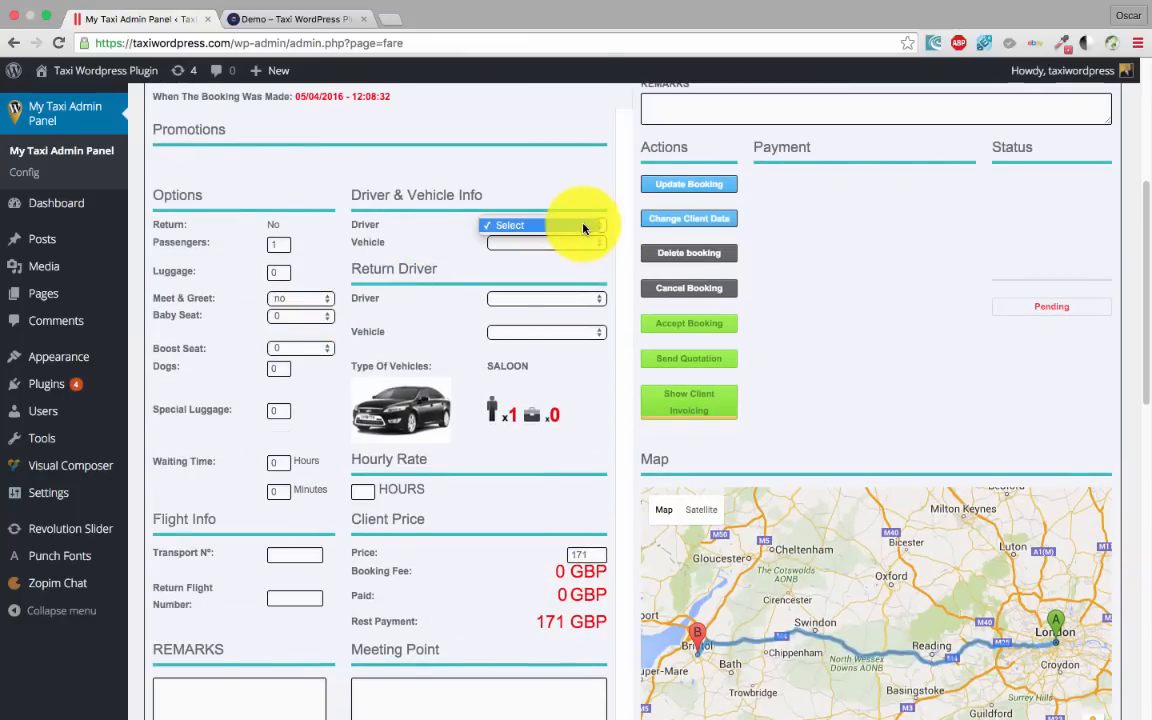
{"action": "left_click", "coordinate": [441, 241]}
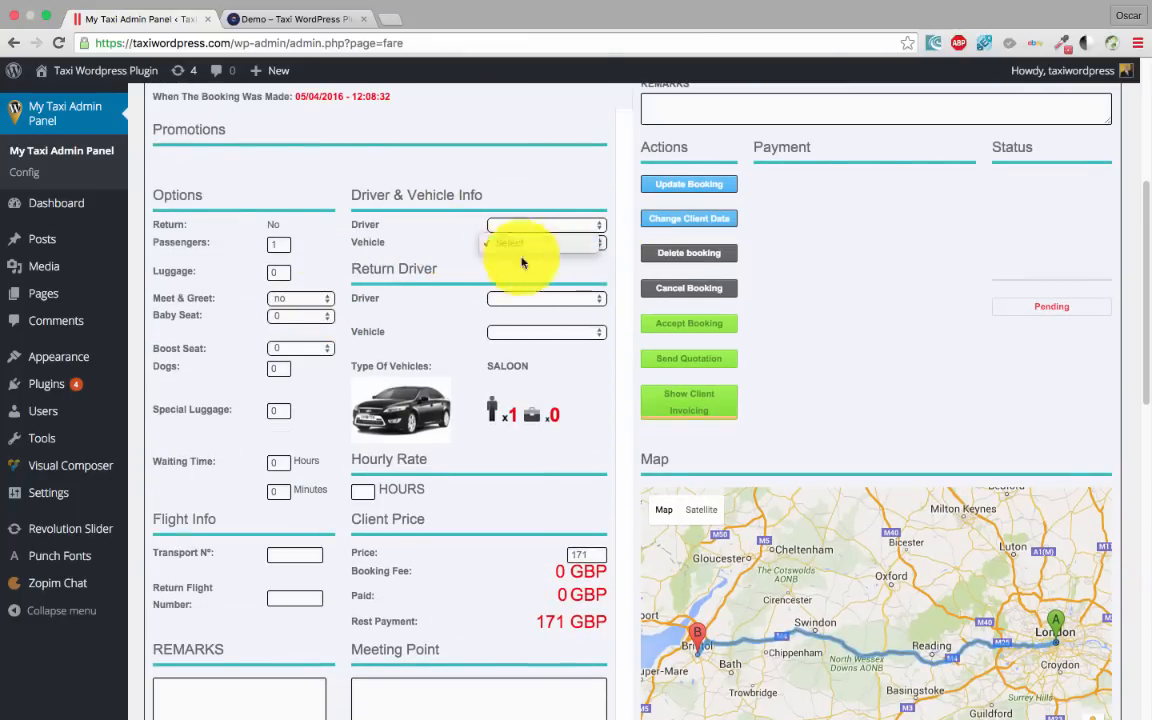
{"action": "left_click", "coordinate": [442, 243]}
Change the booking price from 171 to 181 and save the booking update
{"action": "scroll", "coordinate": [345, 378], "scroll_direction": "up", "scroll_amount": 1}
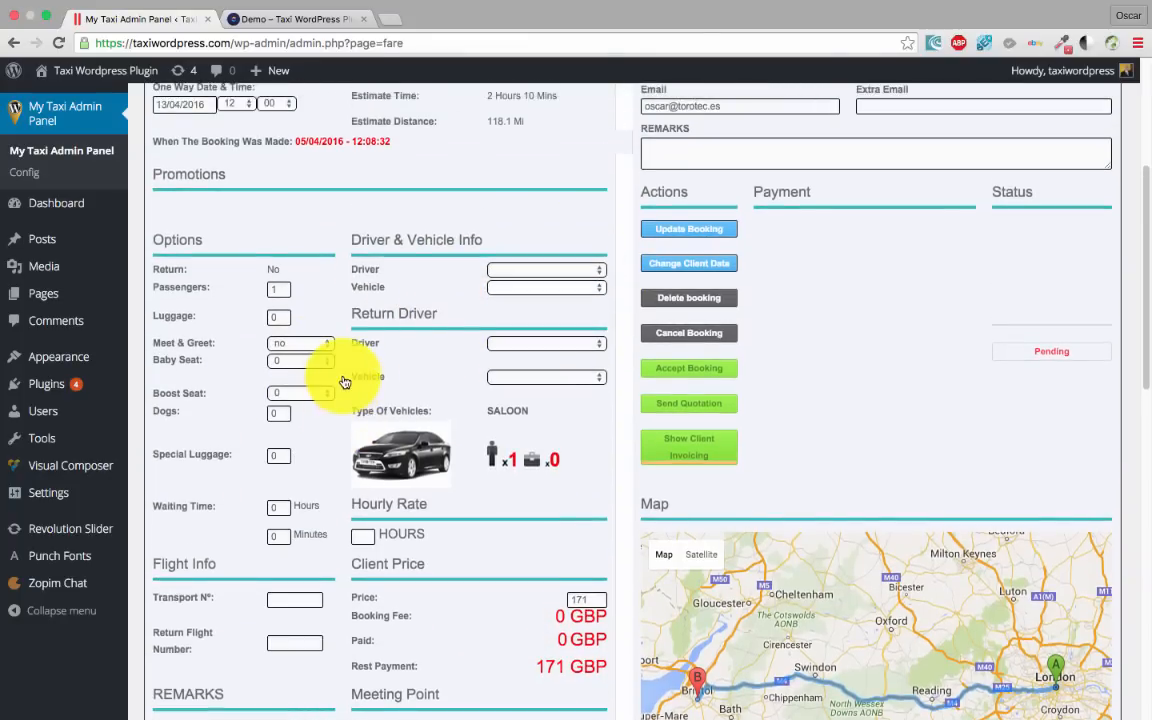
{"action": "scroll", "coordinate": [345, 381], "scroll_direction": "up", "scroll_amount": 2}
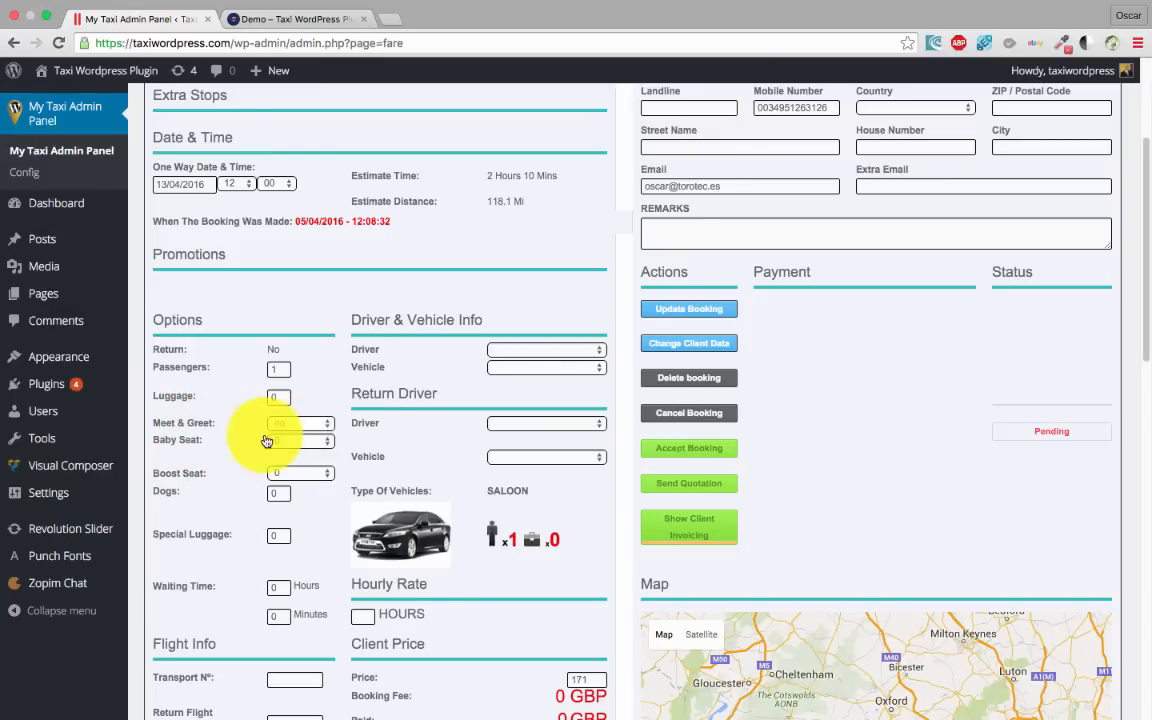
{"action": "scroll", "coordinate": [330, 430], "scroll_direction": "down", "scroll_amount": 3}
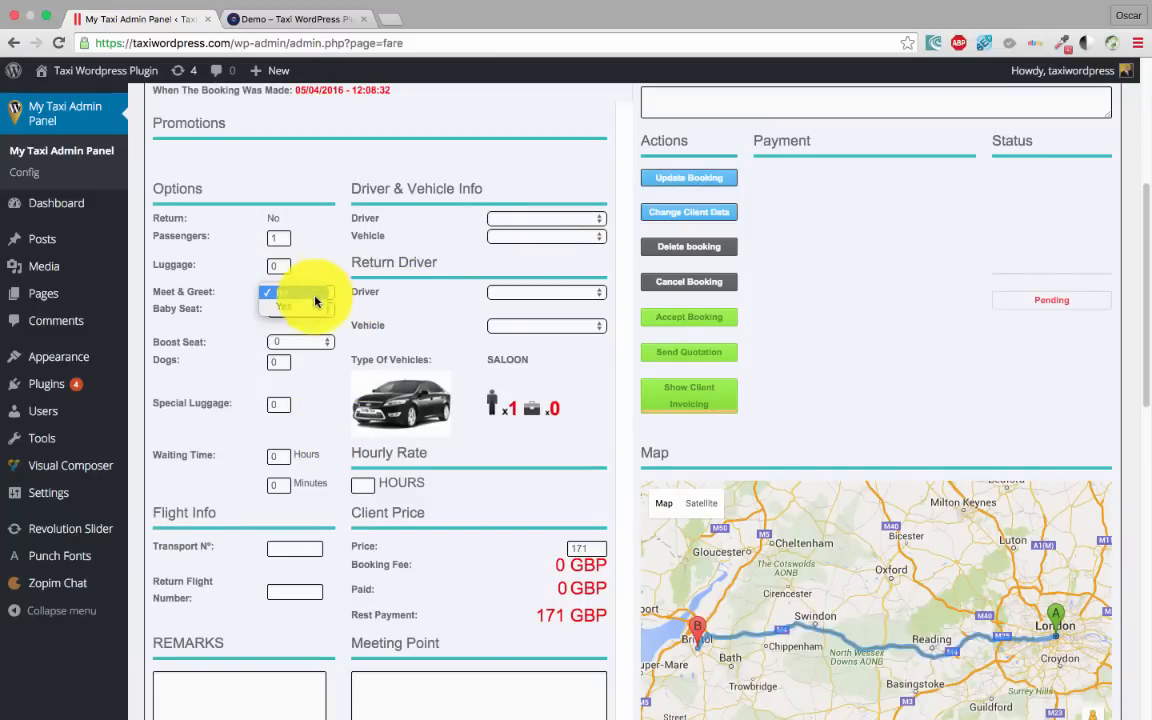
{"action": "scroll", "coordinate": [466, 381], "scroll_direction": "down", "scroll_amount": 1}
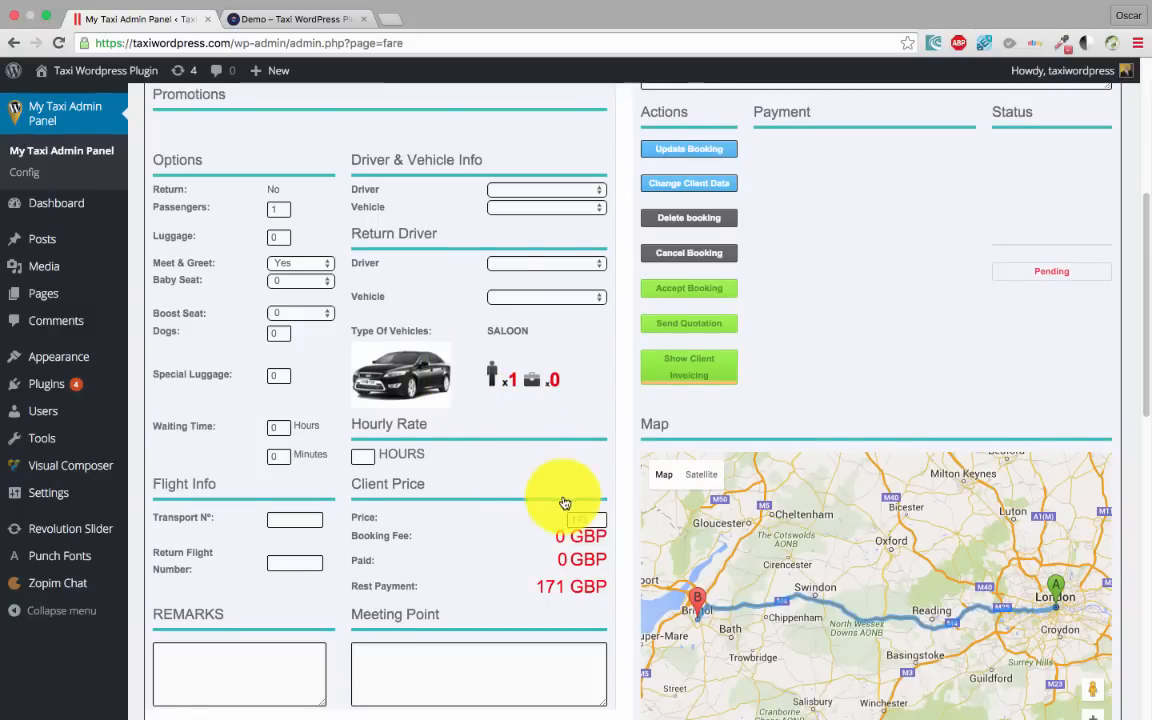
{"action": "scroll", "coordinate": [565, 505], "scroll_direction": "down", "scroll_amount": 1}
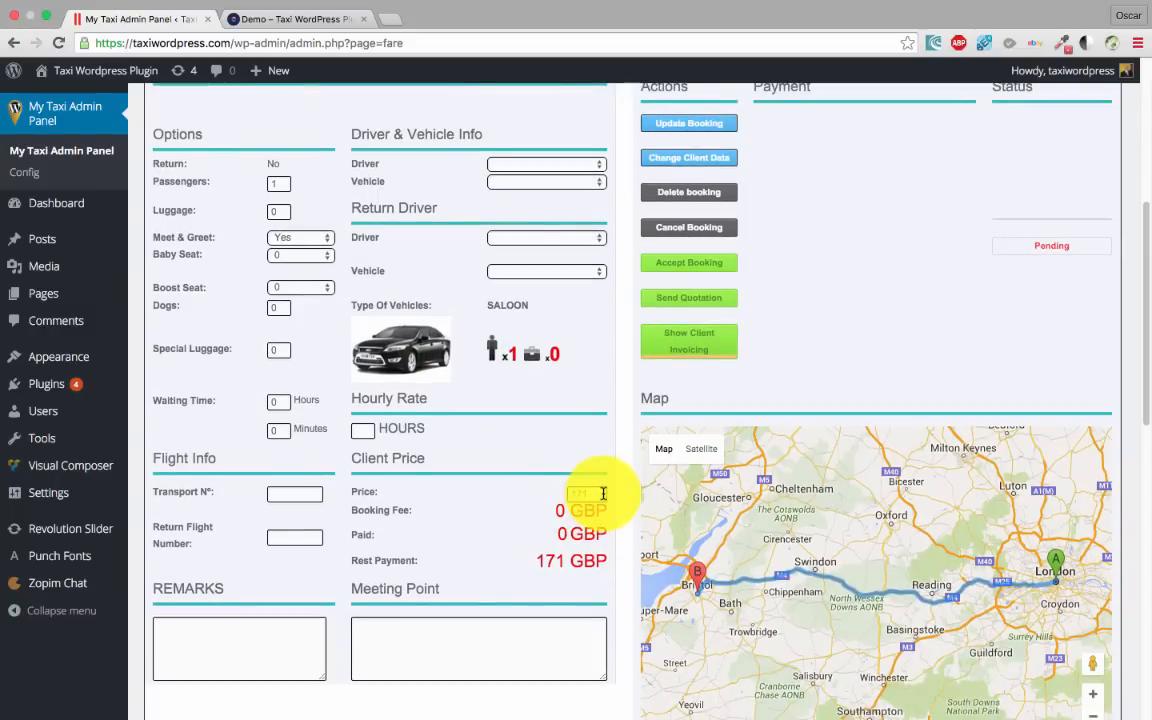
{"action": "left_click_drag", "start_coordinate": [603, 493], "coordinate": [515, 485]}
{"action": "type", "text": "1"}
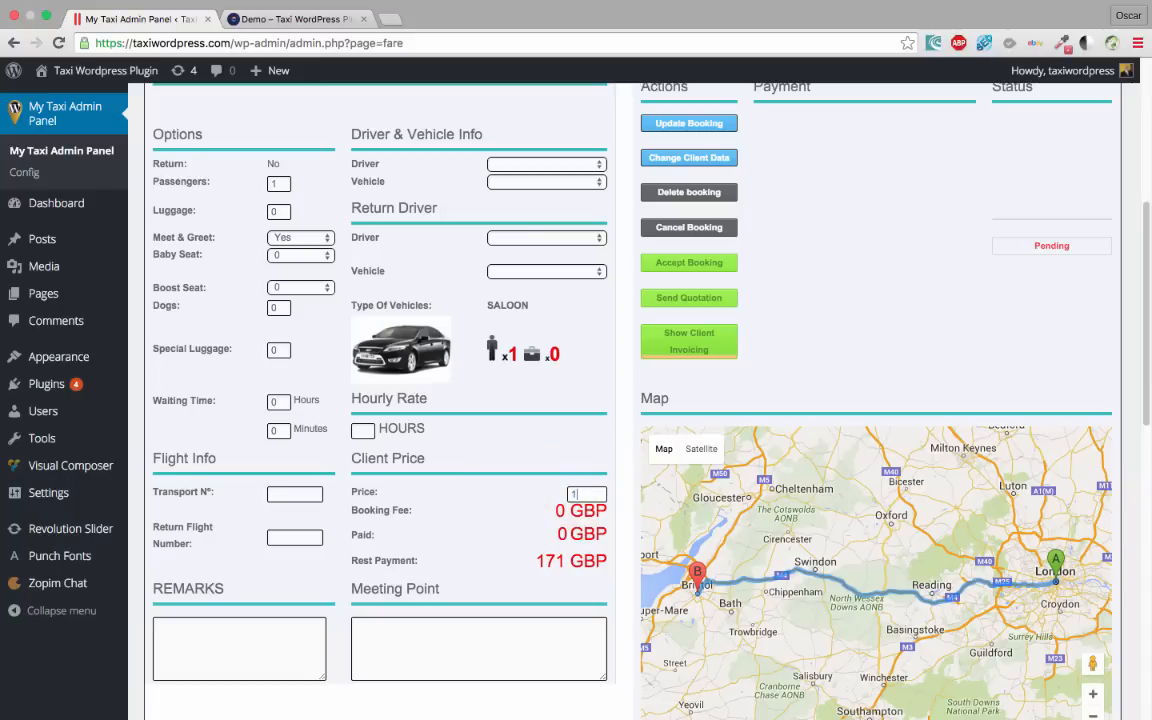
{"action": "type", "text": "81"}
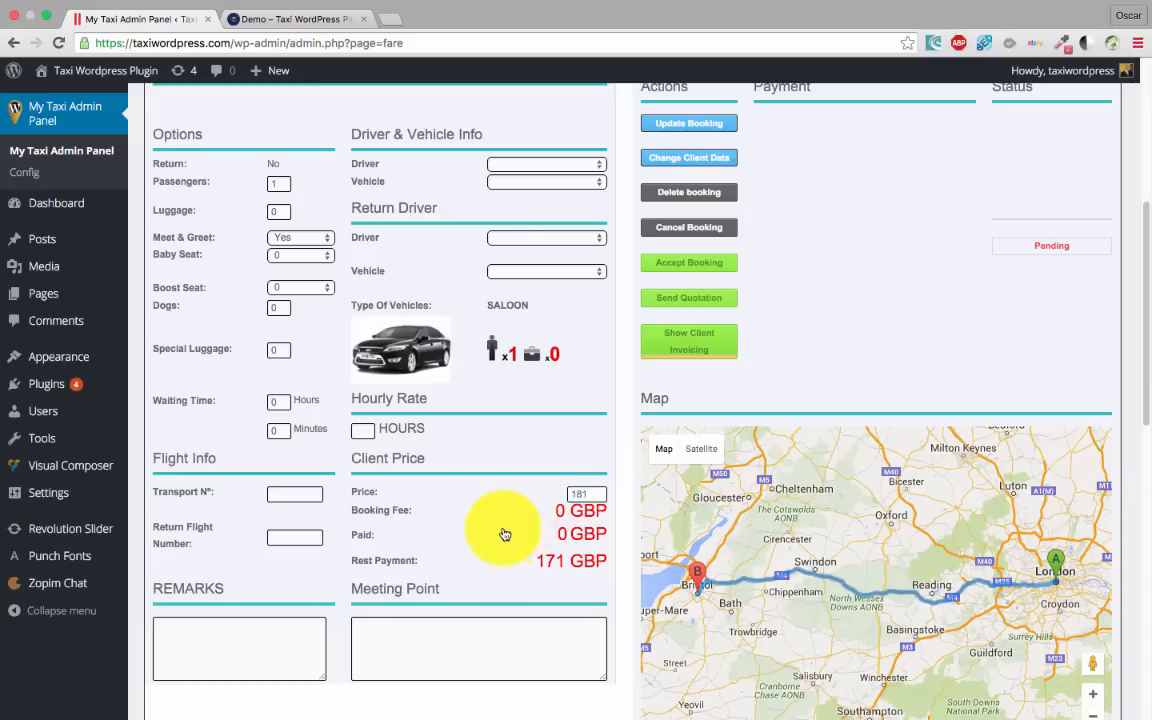
{"action": "scroll", "coordinate": [489, 527], "scroll_direction": "down", "scroll_amount": 3}
{"action": "scroll", "coordinate": [527, 535], "scroll_direction": "up", "scroll_amount": 1}
{"action": "scroll", "coordinate": [580, 360], "scroll_direction": "up", "scroll_amount": 3}
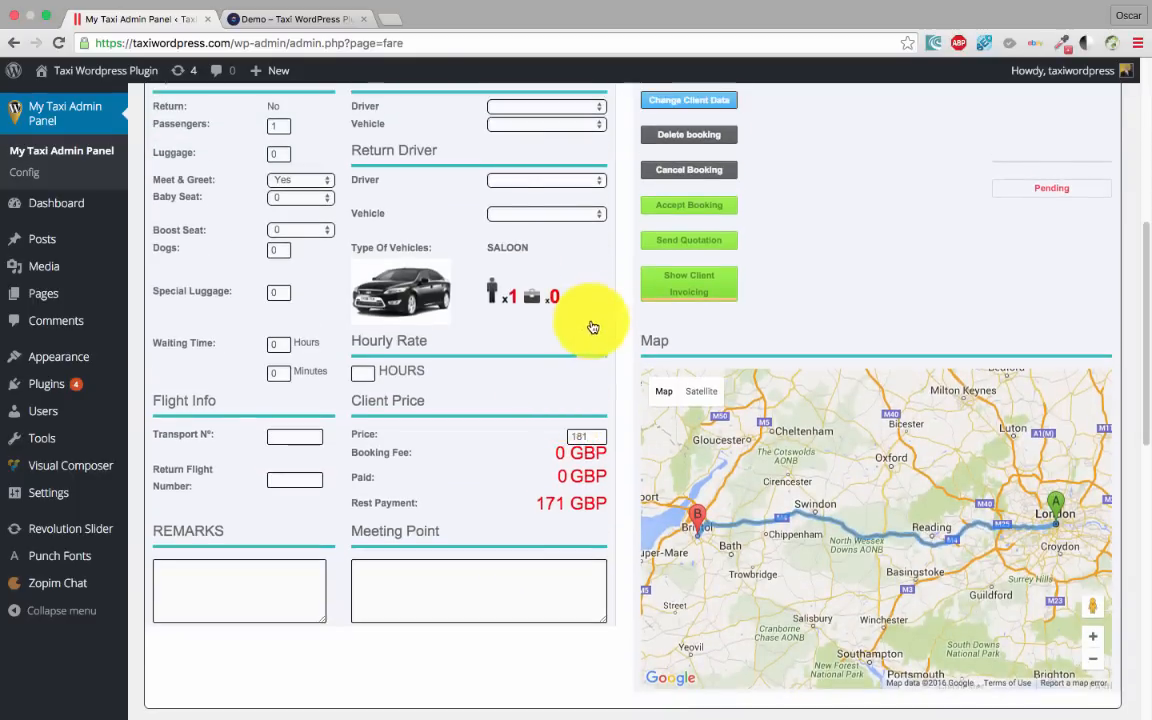
{"action": "left_click", "coordinate": [714, 190]}
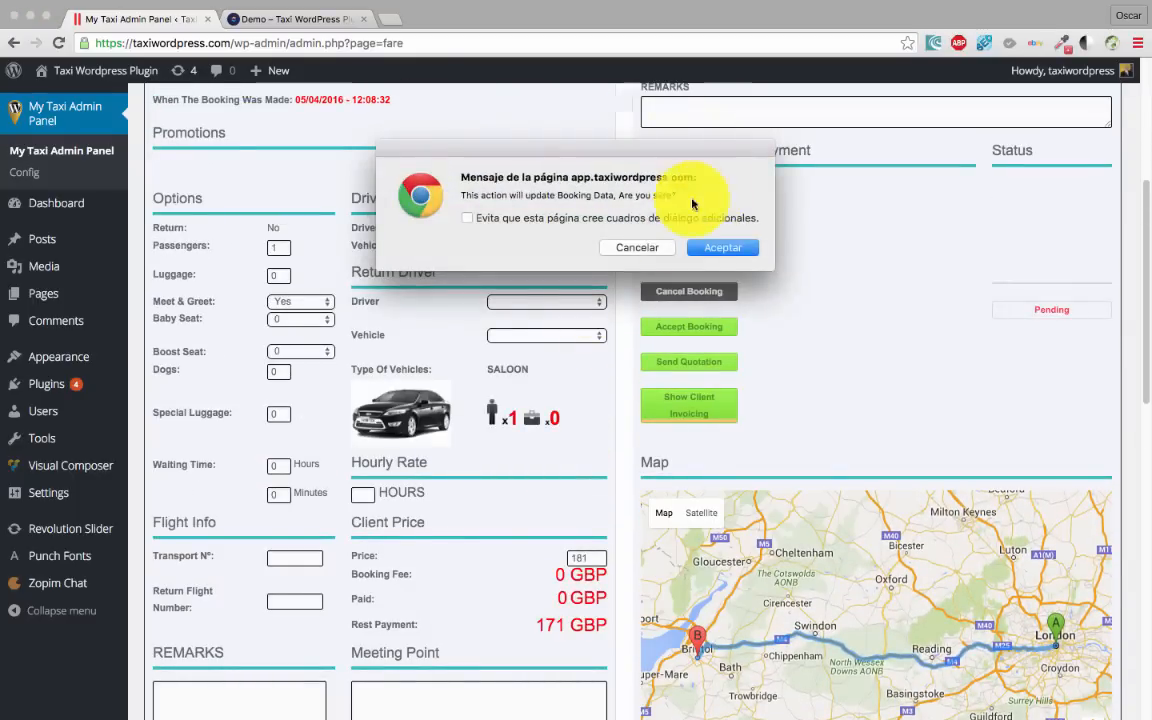
{"action": "left_click", "coordinate": [727, 246]}
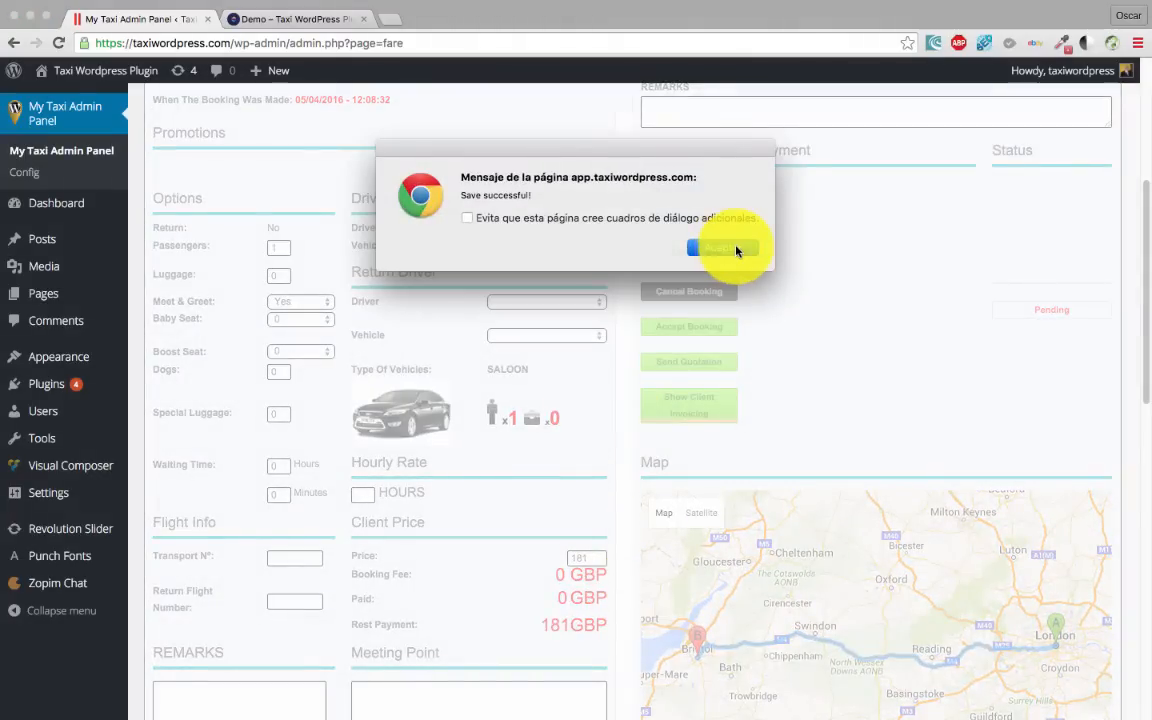
{"action": "left_click", "coordinate": [722, 248]}
{"action": "scroll", "coordinate": [540, 437], "scroll_direction": "up", "scroll_amount": 3}
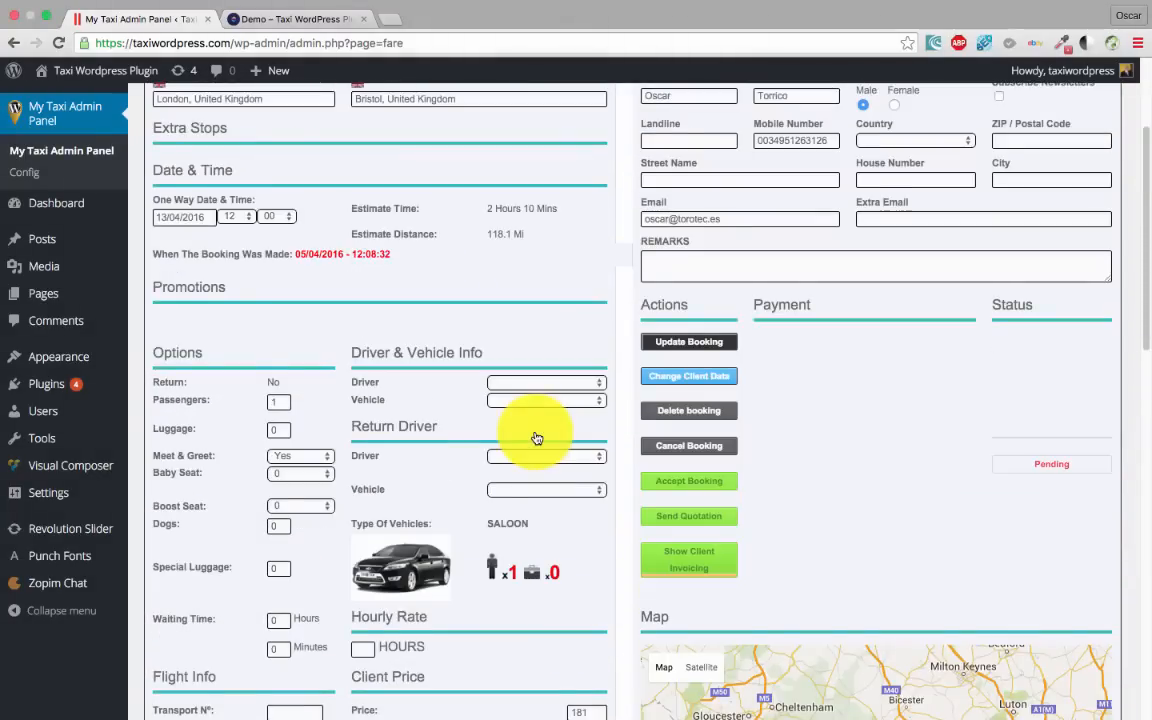
Choose United Kingdom in the client's Country dropdown and confirm with Change Client Data
{"action": "scroll", "coordinate": [537, 438], "scroll_direction": "up", "scroll_amount": 4}
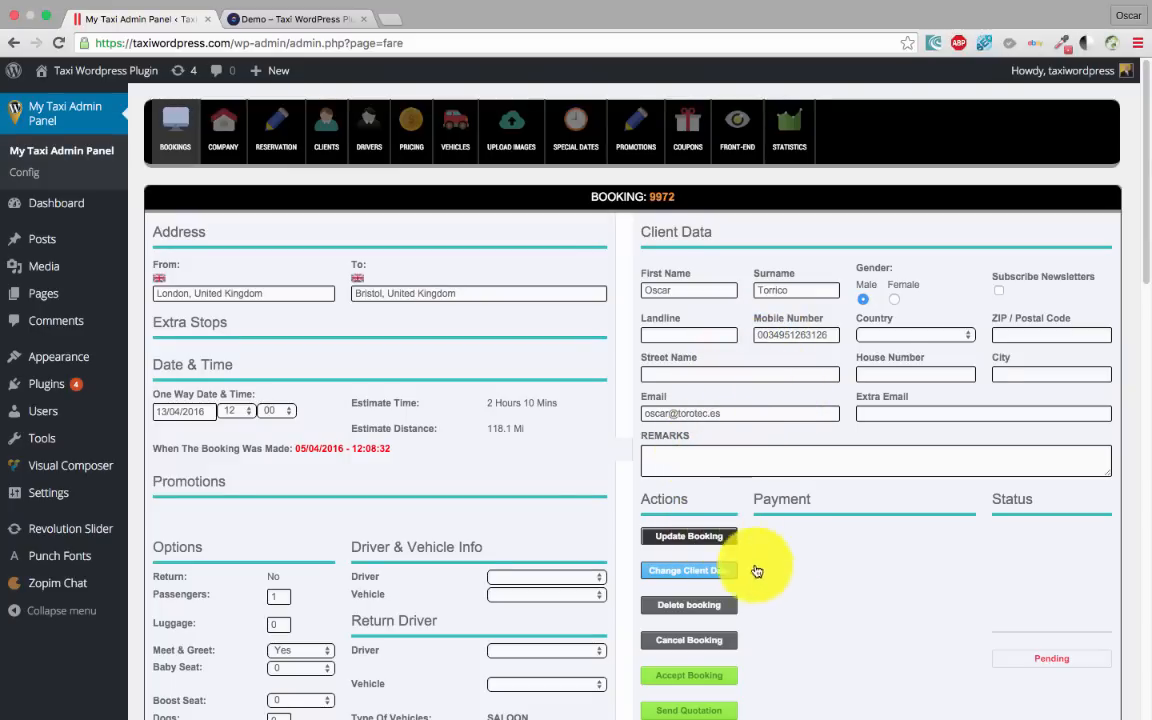
{"action": "scroll", "coordinate": [740, 480], "scroll_direction": "down", "scroll_amount": 3}
{"action": "scroll", "coordinate": [728, 330], "scroll_direction": "up", "scroll_amount": 1}
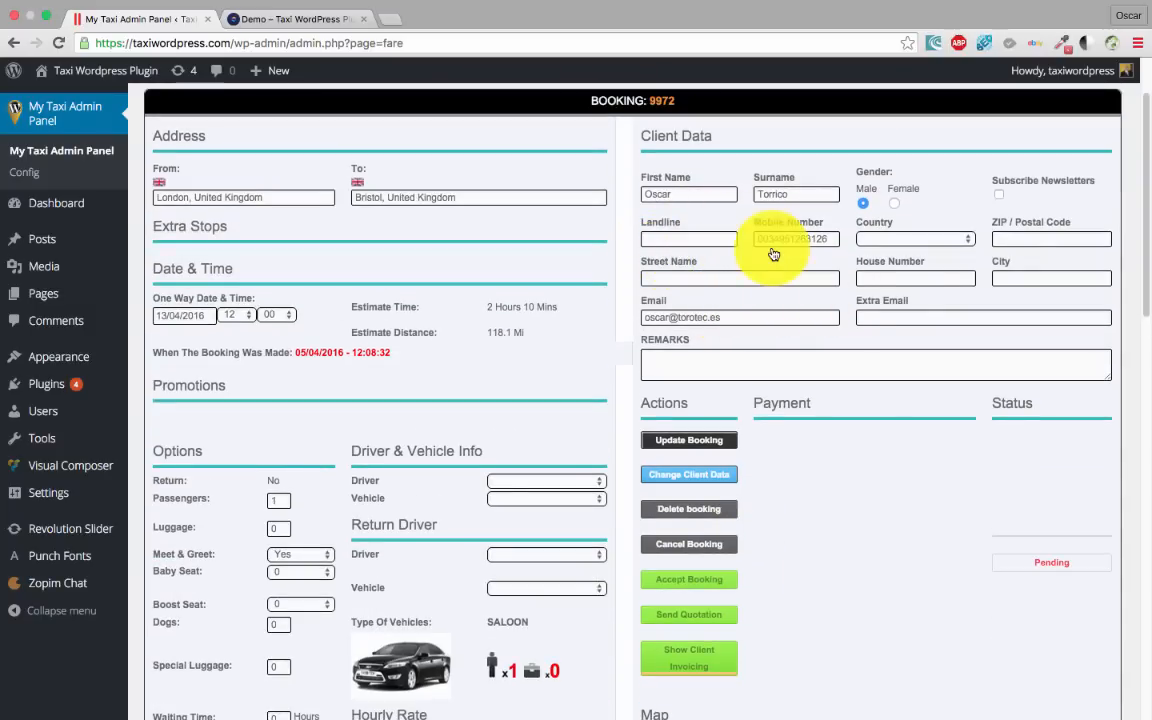
{"action": "left_click", "coordinate": [701, 362]}
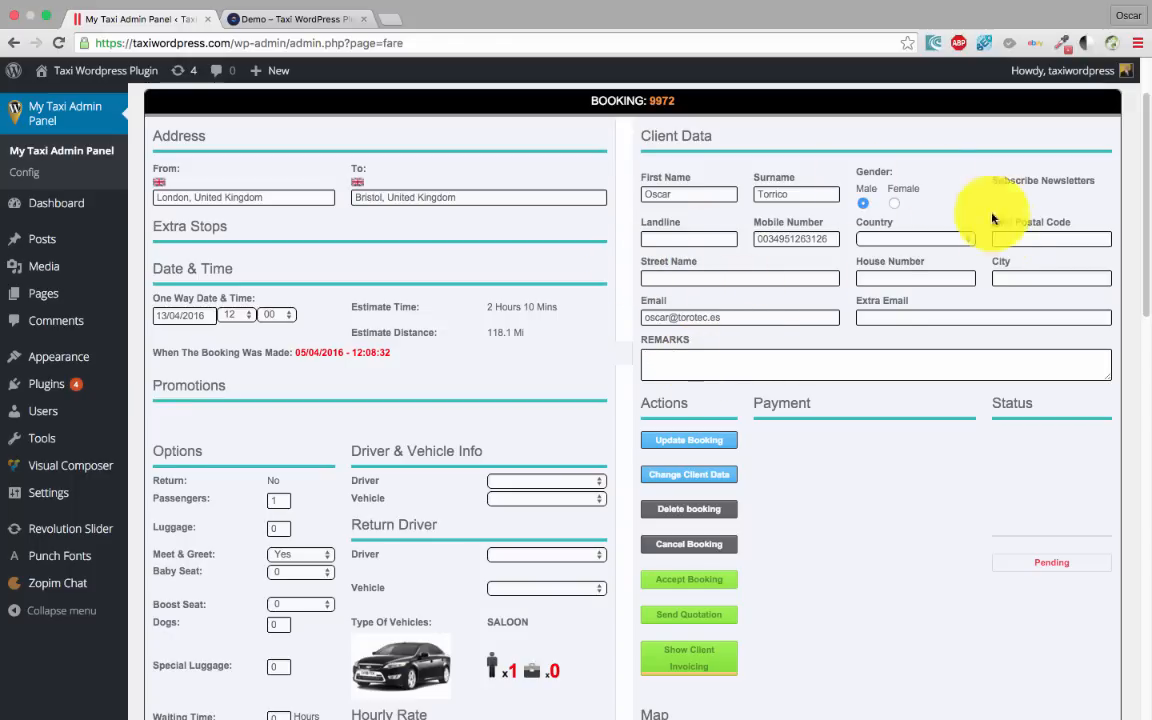
{"action": "left_click", "coordinate": [938, 238]}
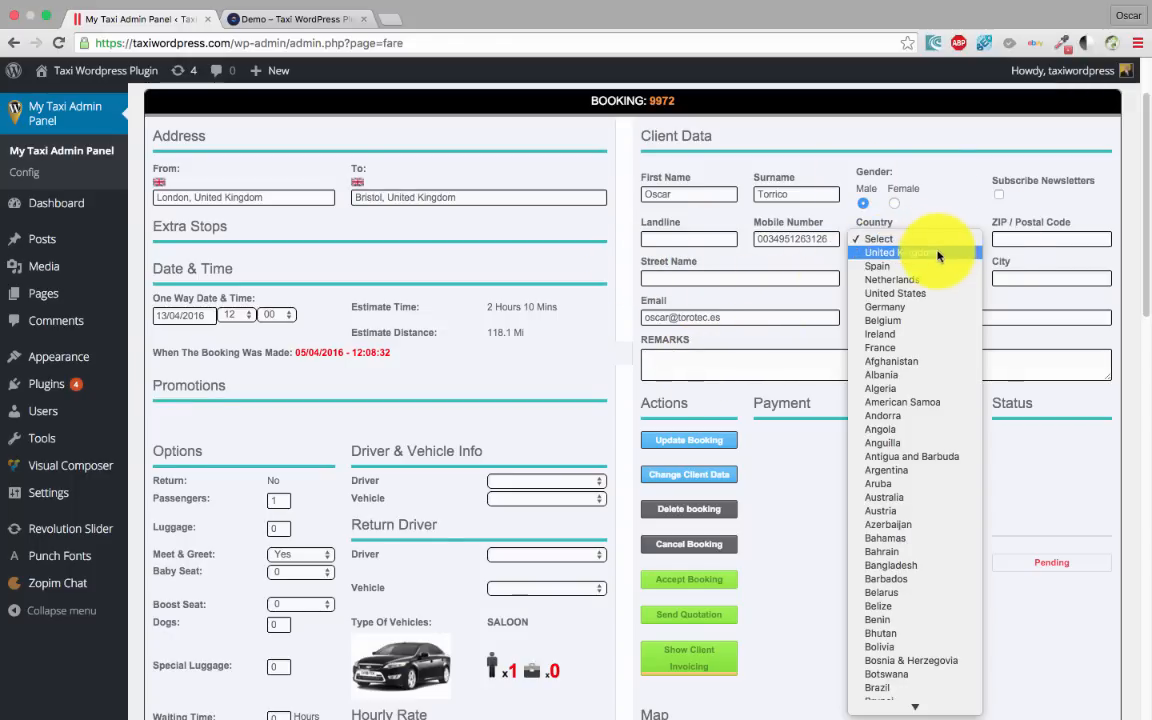
{"action": "left_click", "coordinate": [934, 253]}
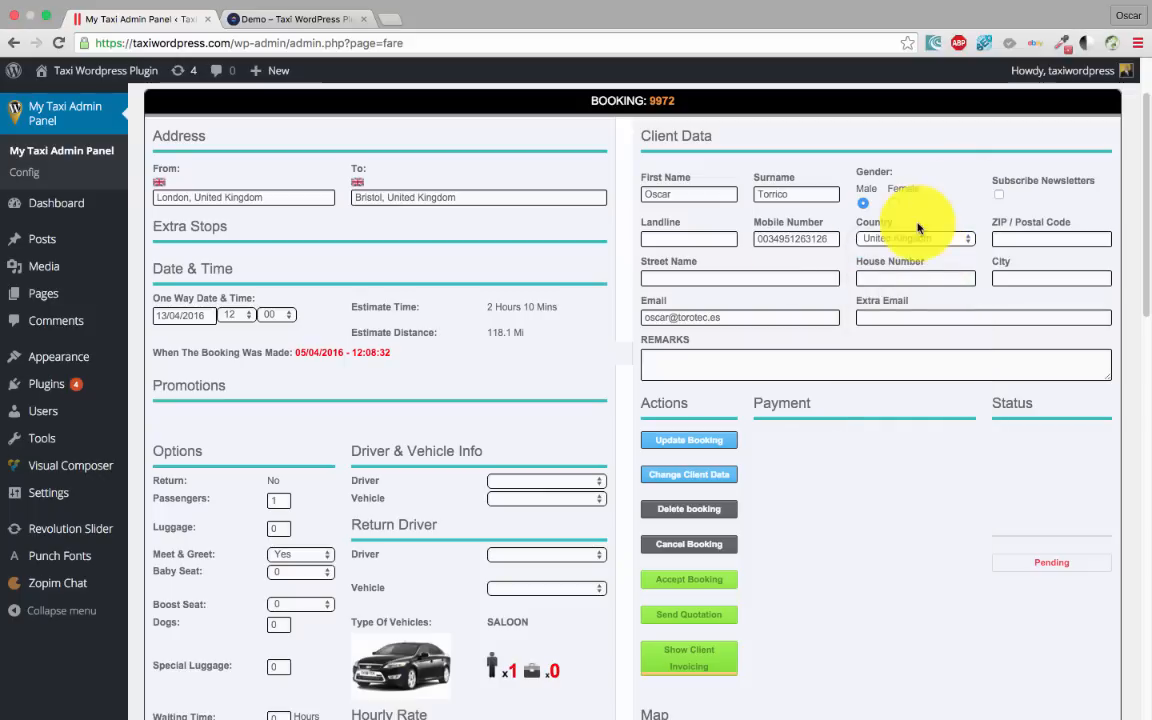
{"action": "left_click", "coordinate": [678, 476]}
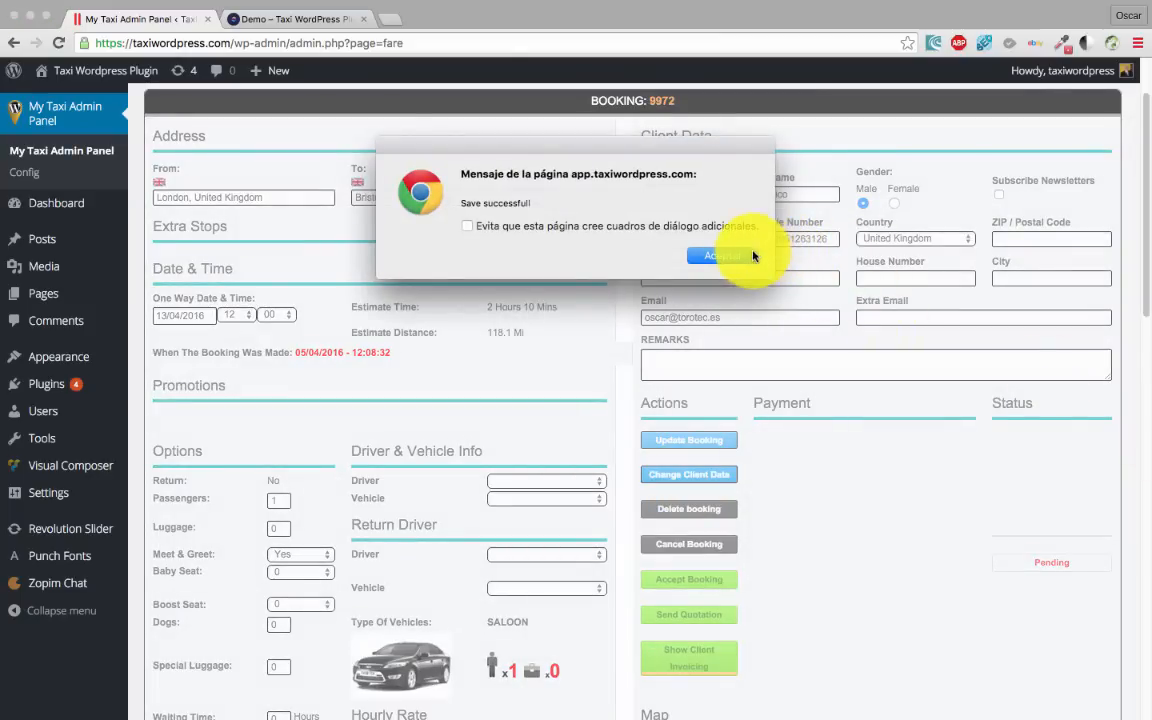
{"action": "left_click", "coordinate": [726, 256]}
{"action": "scroll", "coordinate": [650, 400], "scroll_direction": "down", "scroll_amount": 5}
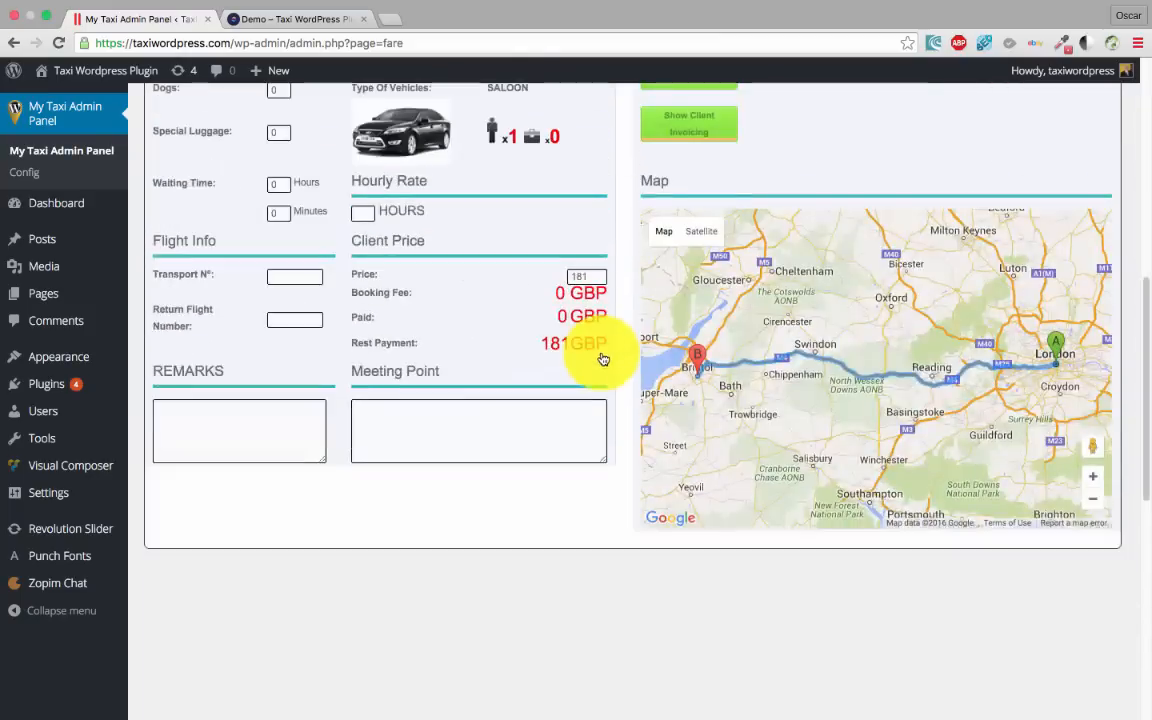
{"action": "scroll", "coordinate": [603, 359], "scroll_direction": "up", "scroll_amount": 4}
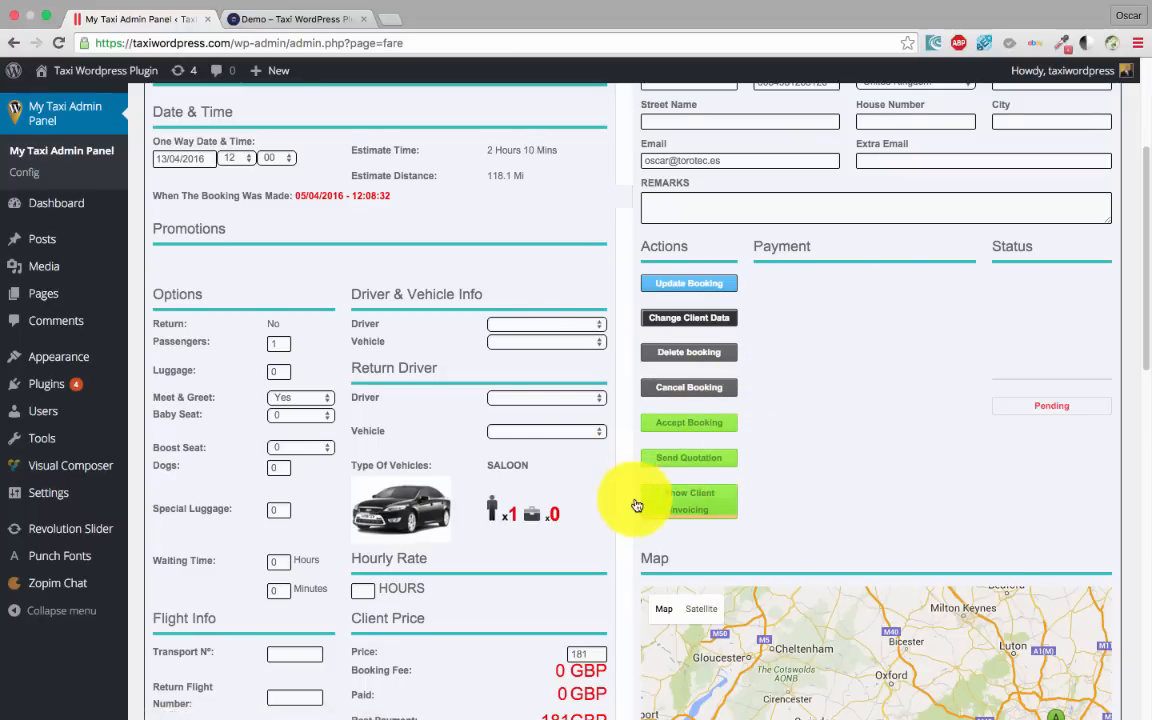
{"action": "scroll", "coordinate": [600, 580], "scroll_direction": "down", "scroll_amount": 2}
{"action": "scroll", "coordinate": [548, 663], "scroll_direction": "down", "scroll_amount": 5}
{"action": "scroll", "coordinate": [219, 352], "scroll_direction": "up", "scroll_amount": 5}
{"action": "scroll", "coordinate": [442, 553], "scroll_direction": "down", "scroll_amount": 3}
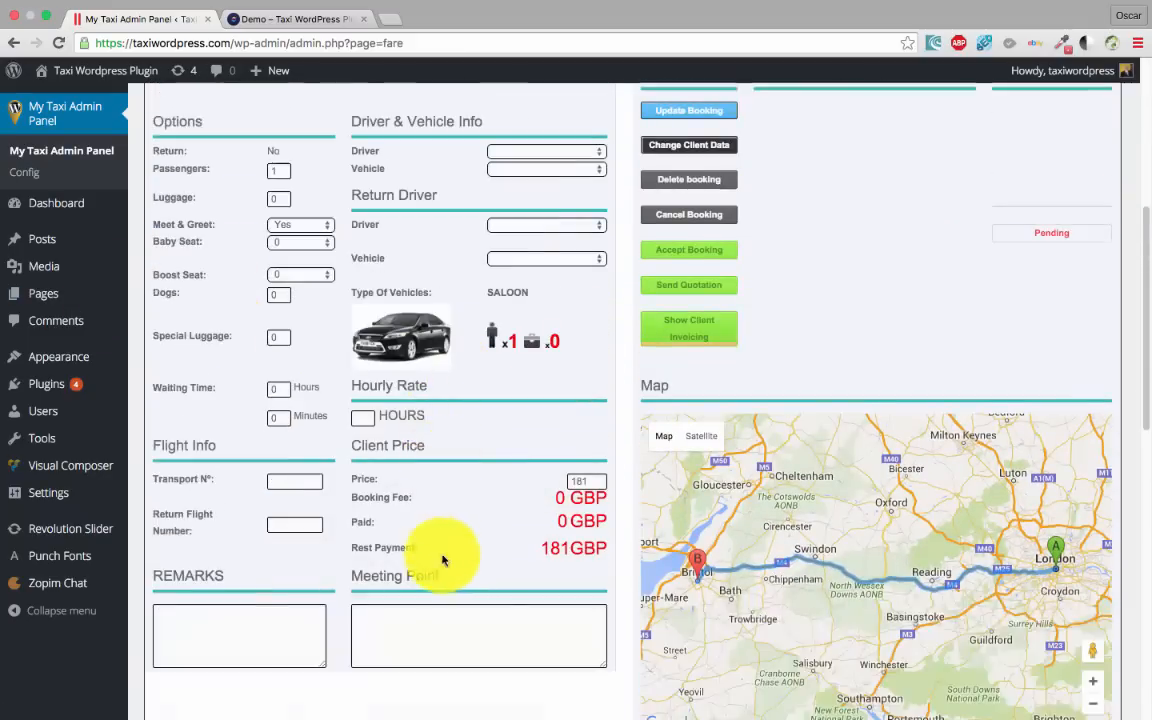
{"action": "scroll", "coordinate": [581, 540], "scroll_direction": "up", "scroll_amount": 1}
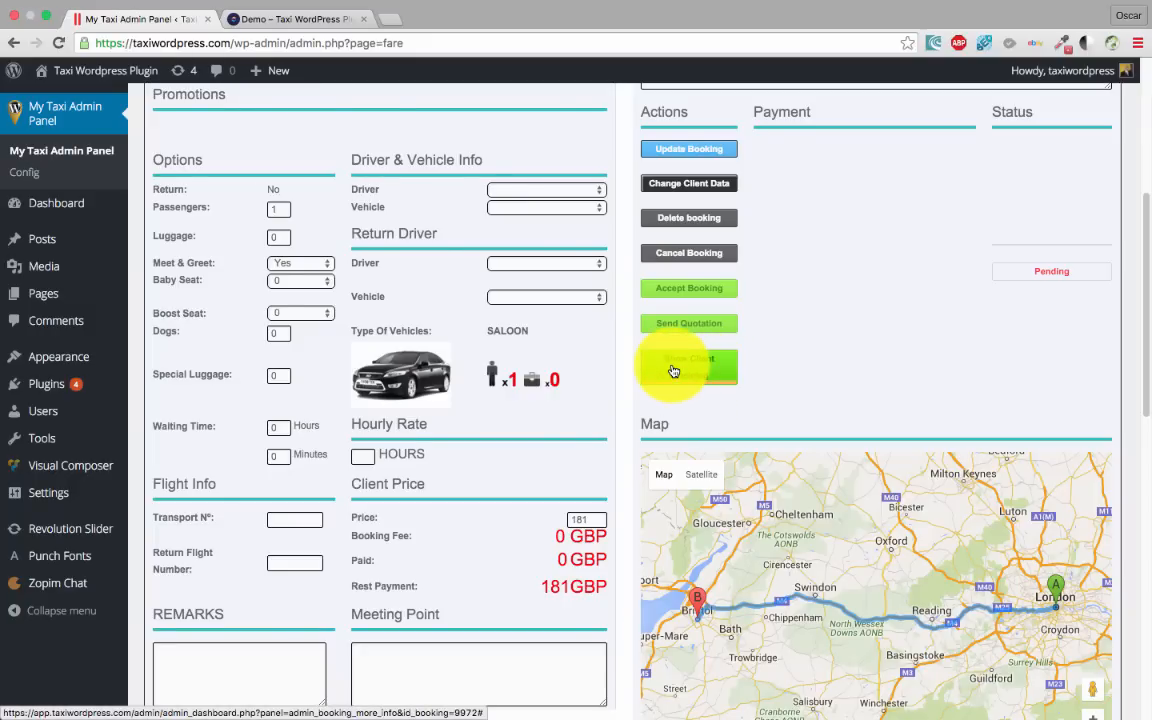
{"action": "scroll", "coordinate": [489, 386], "scroll_direction": "up", "scroll_amount": 1}
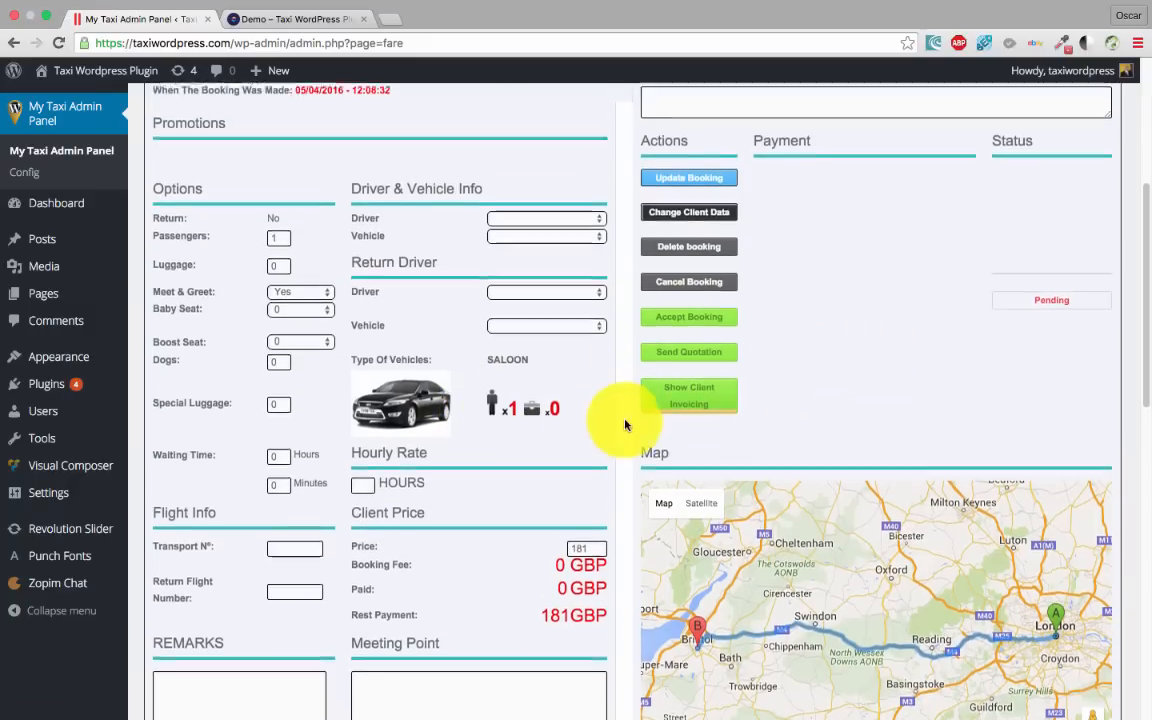
{"action": "scroll", "coordinate": [625, 425], "scroll_direction": "up", "scroll_amount": 3}
Accept booking 9972, then filter the bookings list to Approved Jobs
{"action": "left_click", "coordinate": [690, 400]}
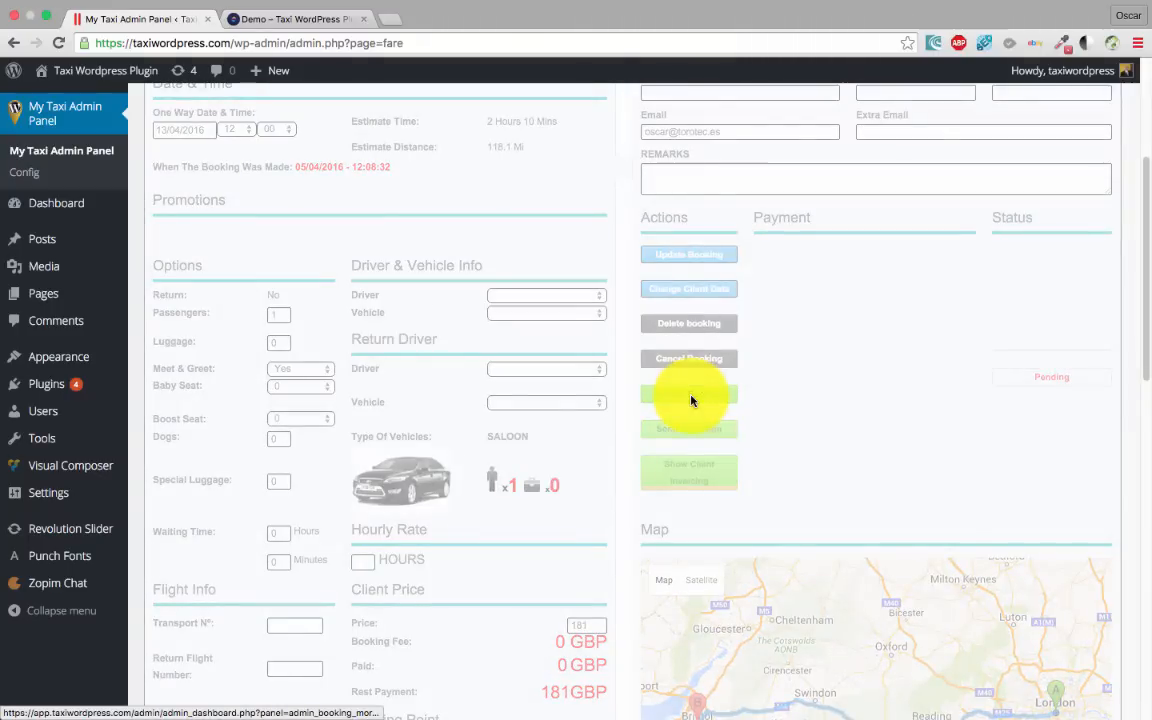
{"action": "left_click", "coordinate": [712, 250]}
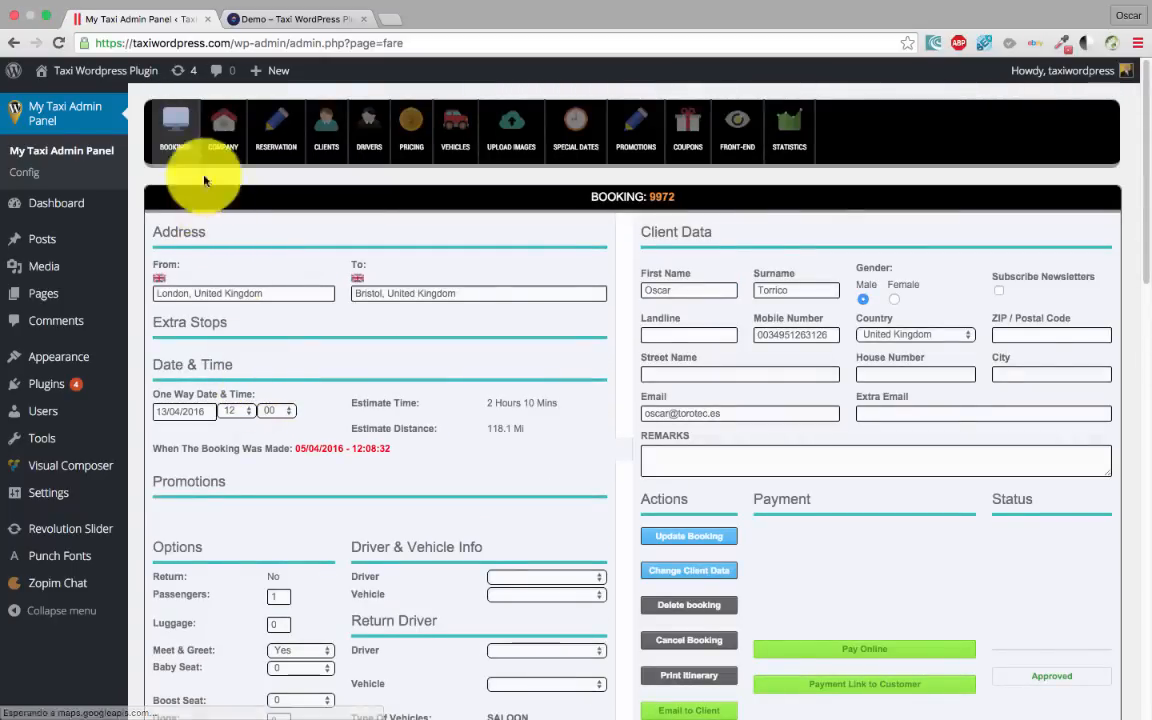
{"action": "left_click", "coordinate": [175, 124]}
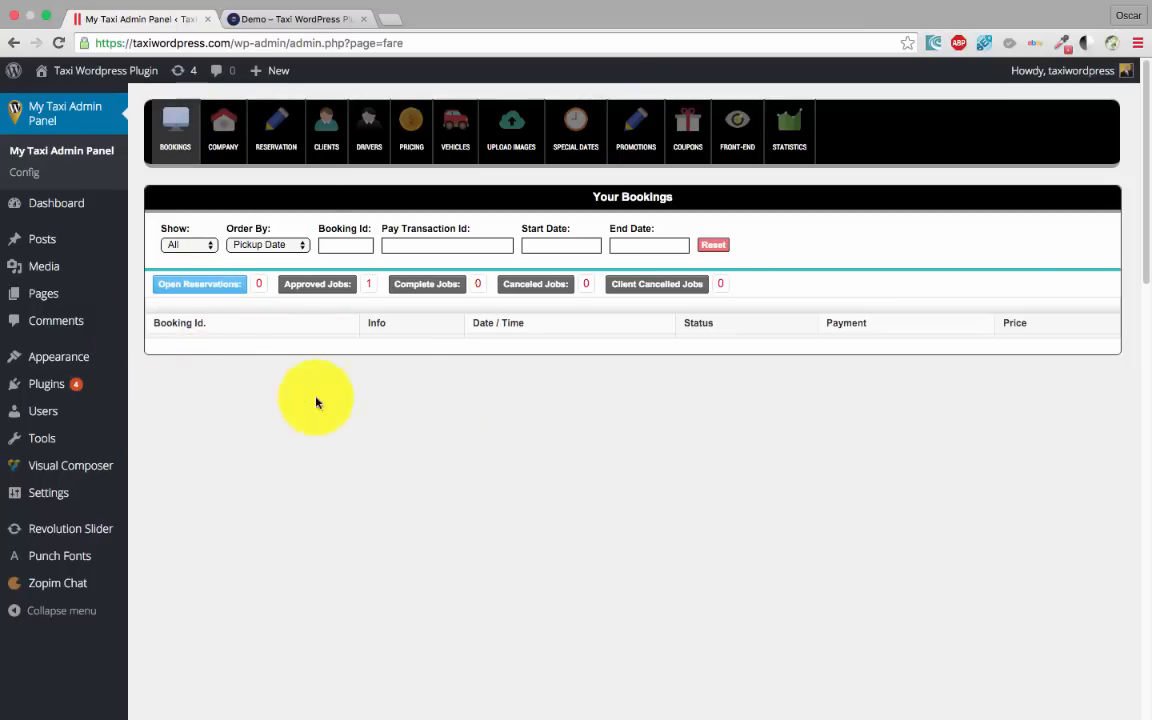
{"action": "left_click", "coordinate": [327, 290]}
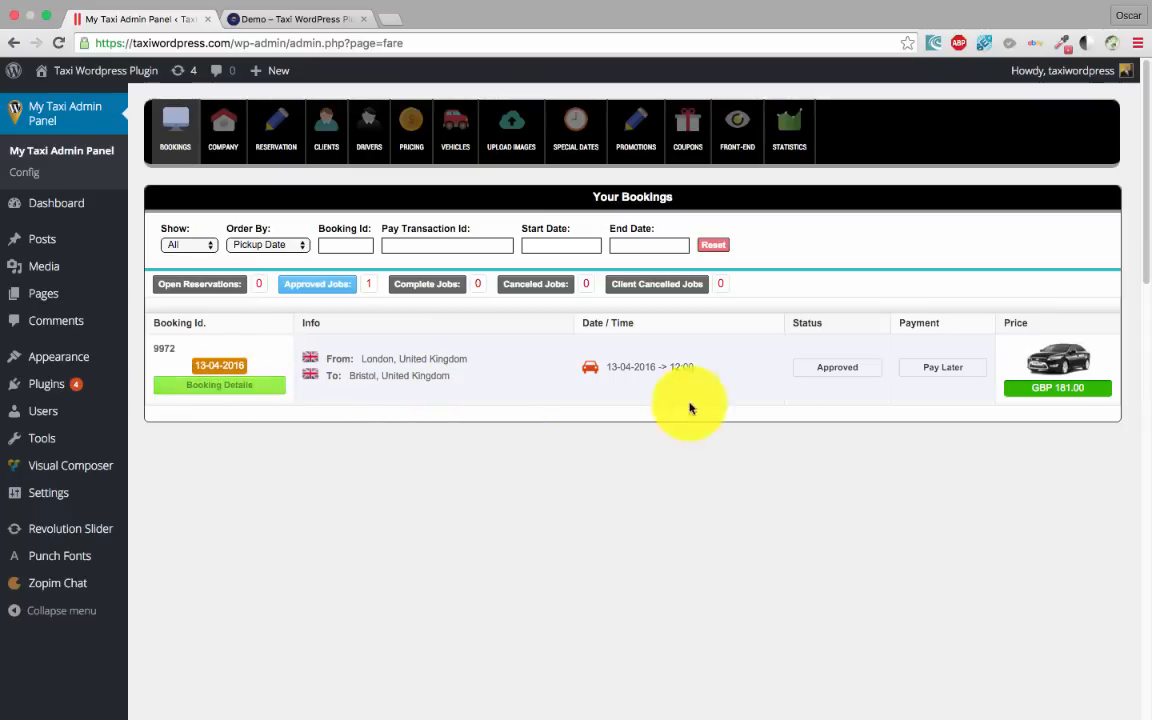
Cancel booking 9972 from its details page, confirm, and go back to the bookings list
{"action": "left_click", "coordinate": [244, 385]}
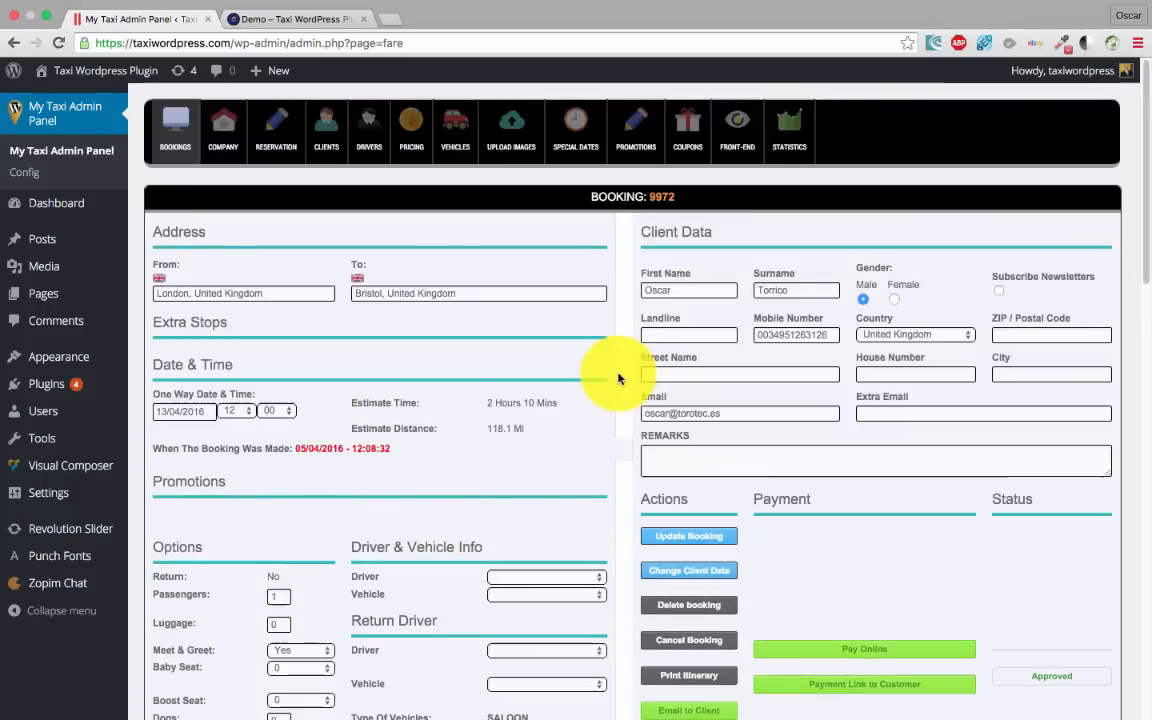
{"action": "scroll", "coordinate": [620, 376], "scroll_direction": "down", "scroll_amount": 2}
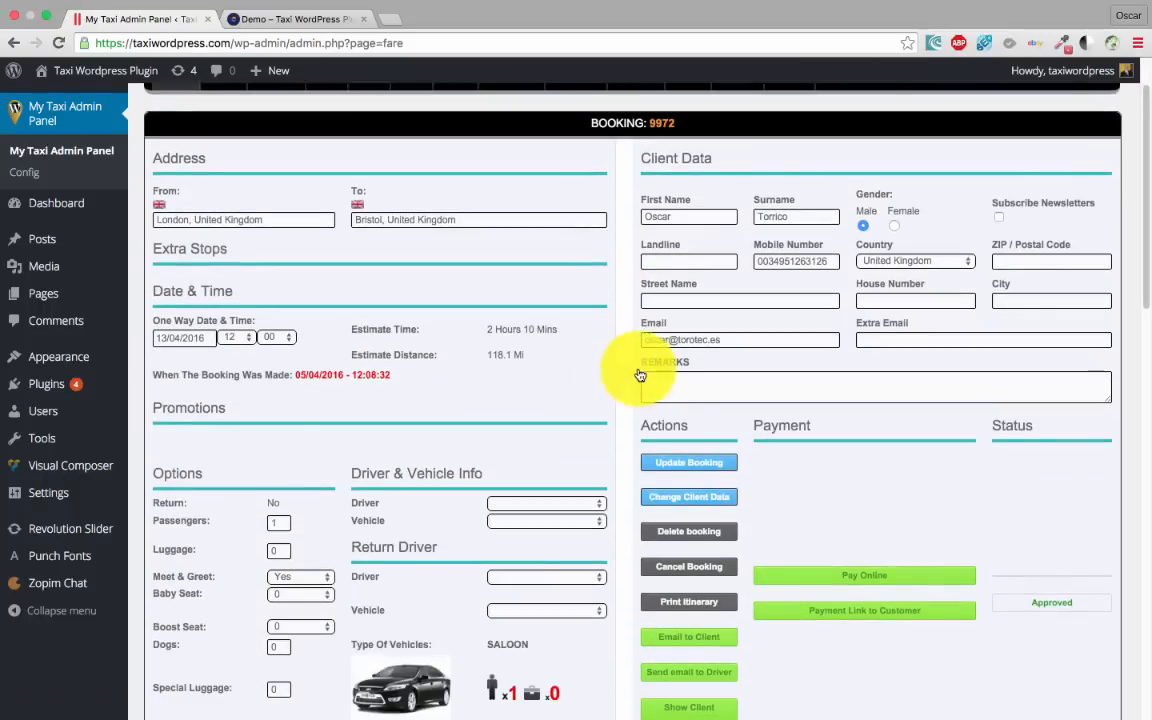
{"action": "scroll", "coordinate": [557, 345], "scroll_direction": "down", "scroll_amount": 2}
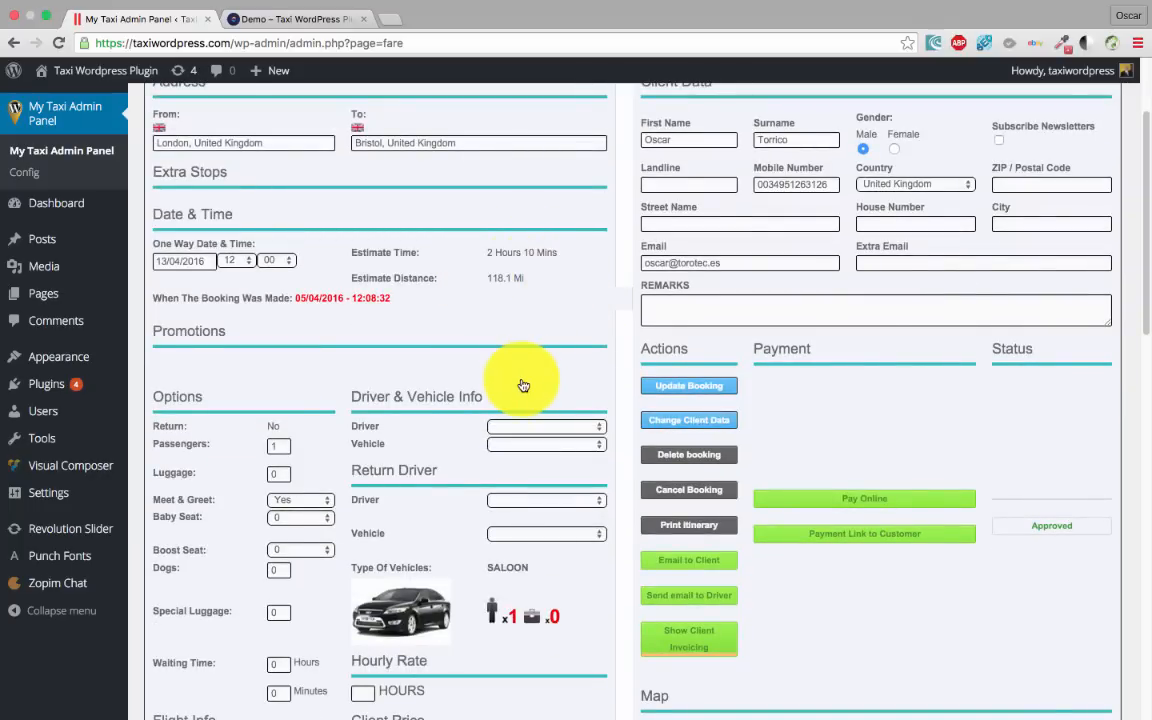
{"action": "scroll", "coordinate": [535, 370], "scroll_direction": "down", "scroll_amount": 1}
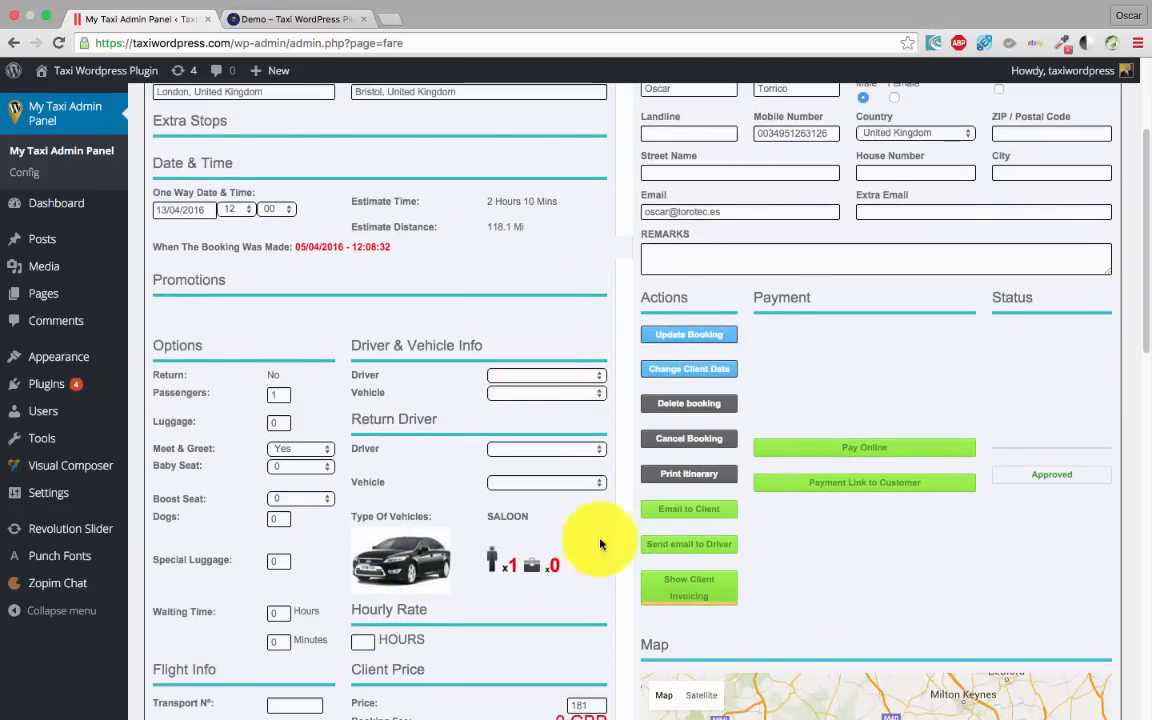
{"action": "left_click", "coordinate": [707, 445]}
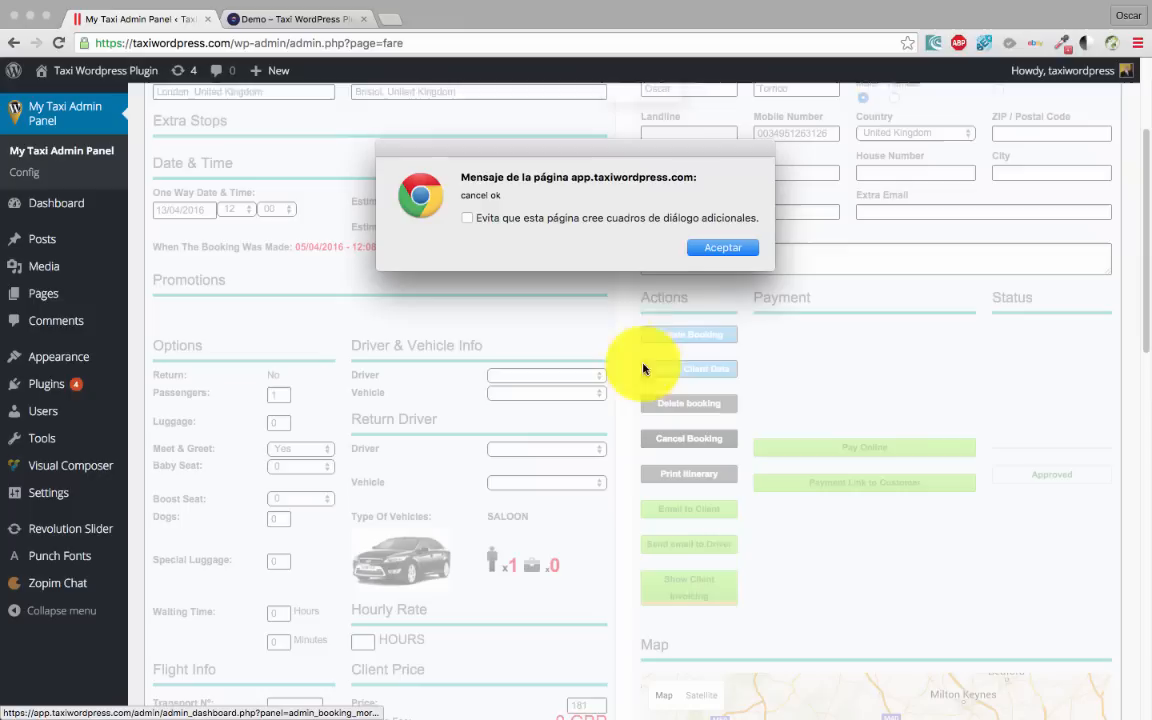
{"action": "left_click", "coordinate": [724, 250]}
{"action": "scroll", "coordinate": [291, 204], "scroll_direction": "up", "scroll_amount": 4}
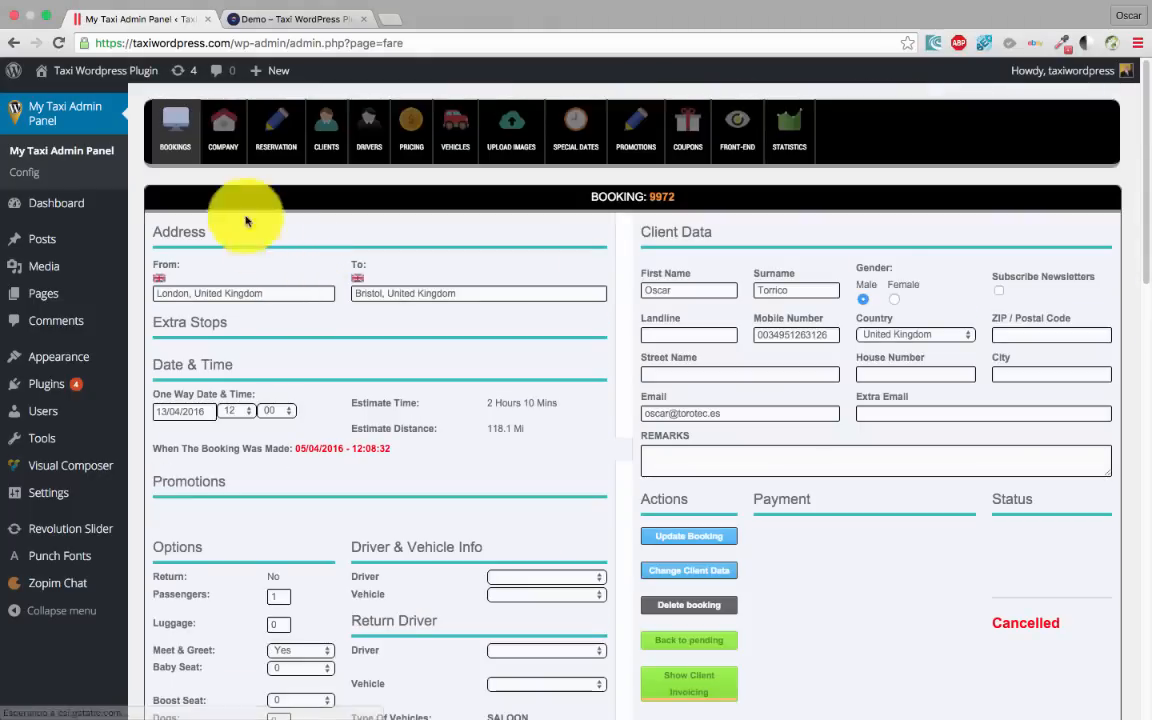
{"action": "left_click", "coordinate": [176, 137]}
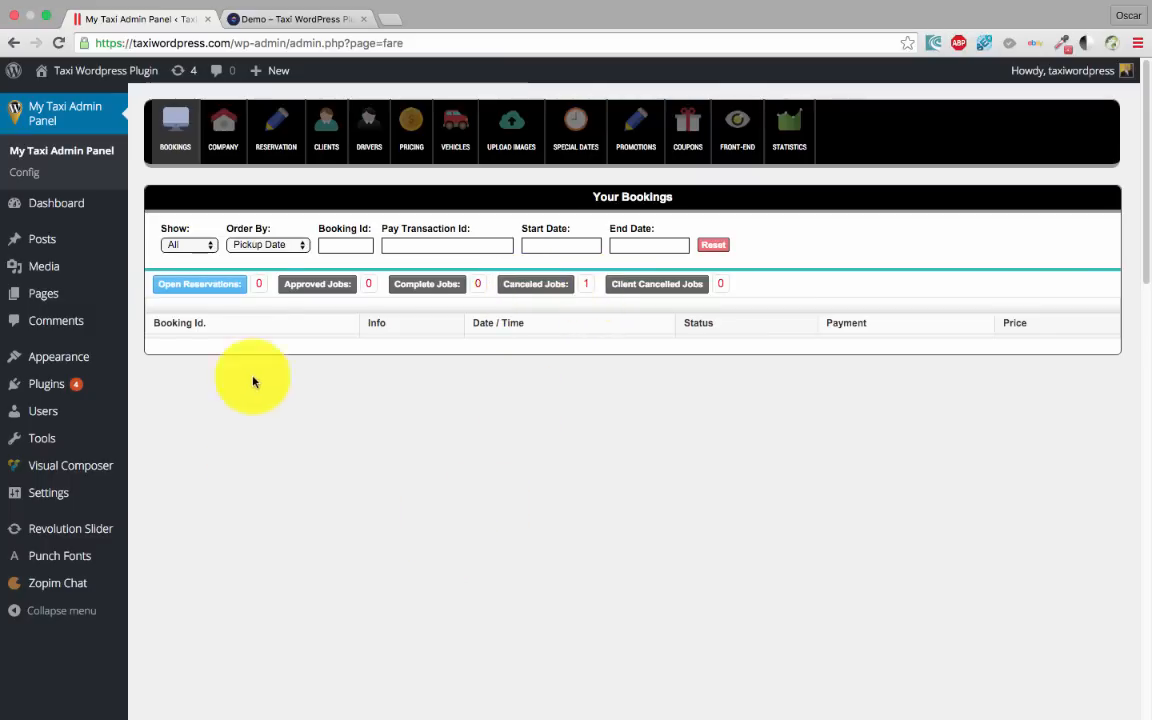
Go to the CLIENTS page to view the Admin Users list
{"action": "scroll", "coordinate": [313, 570], "scroll_direction": "down", "scroll_amount": 1}
{"action": "scroll", "coordinate": [313, 570], "scroll_direction": "up", "scroll_amount": 1}
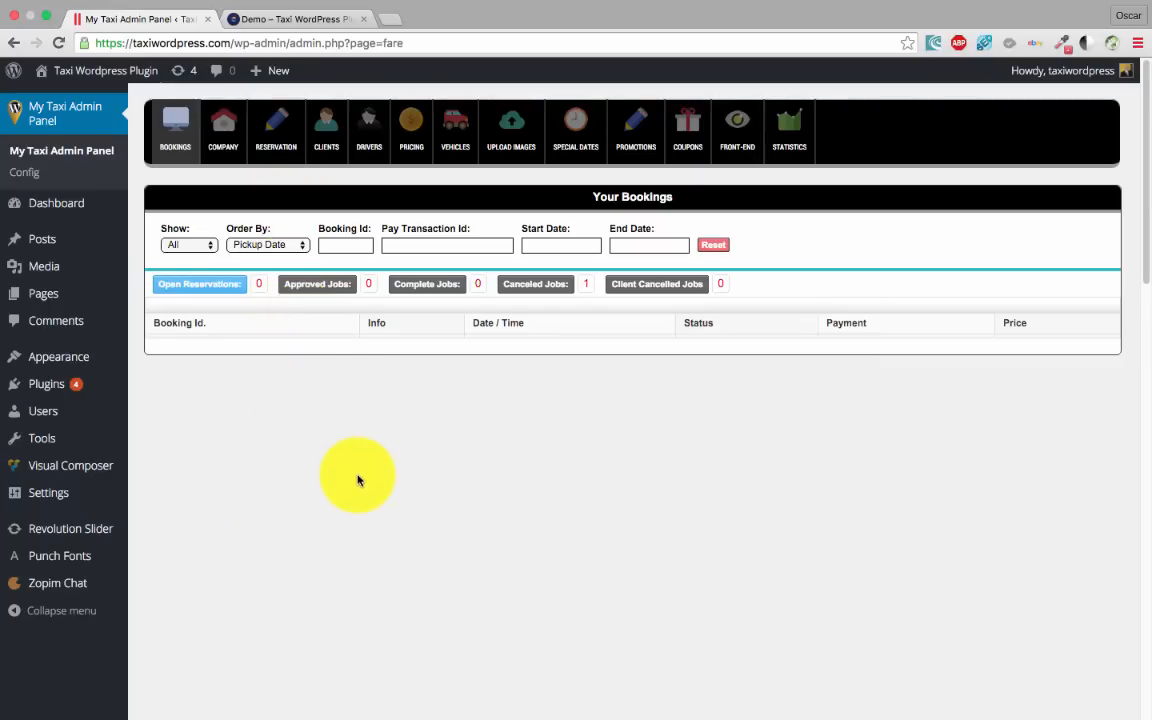
{"action": "left_click", "coordinate": [327, 124]}
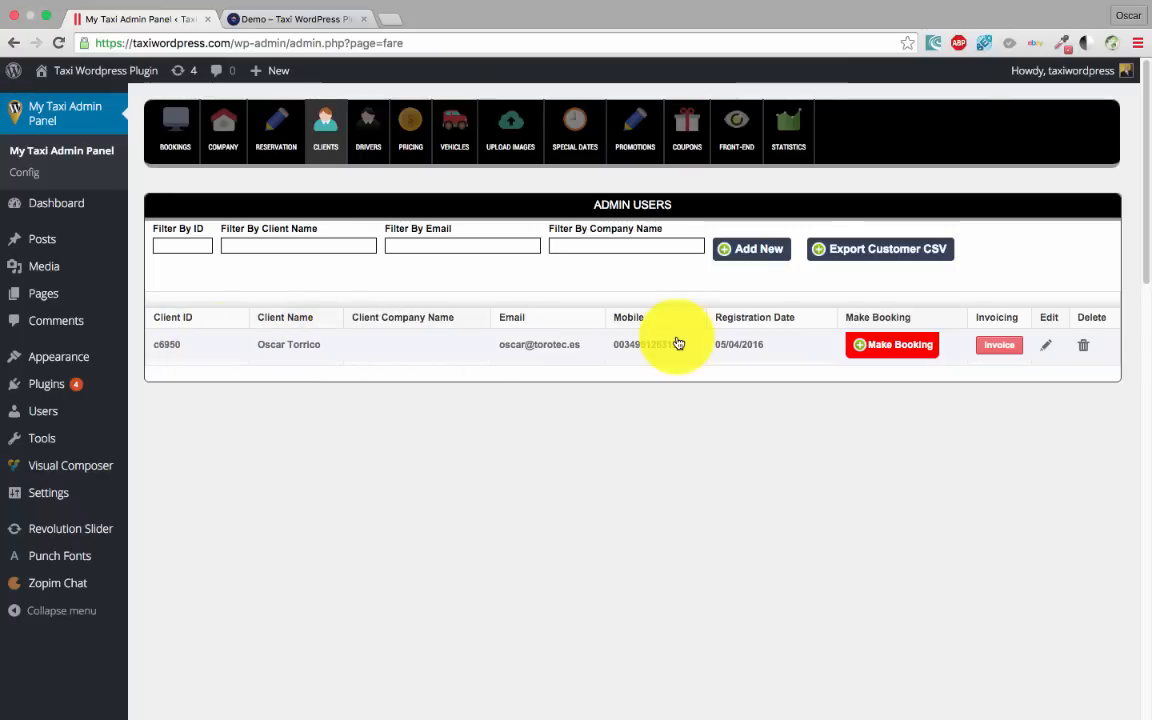
Start a new booking from London to Bristol, United Kingdom, dated 21/04/2016
{"action": "left_click", "coordinate": [900, 350]}
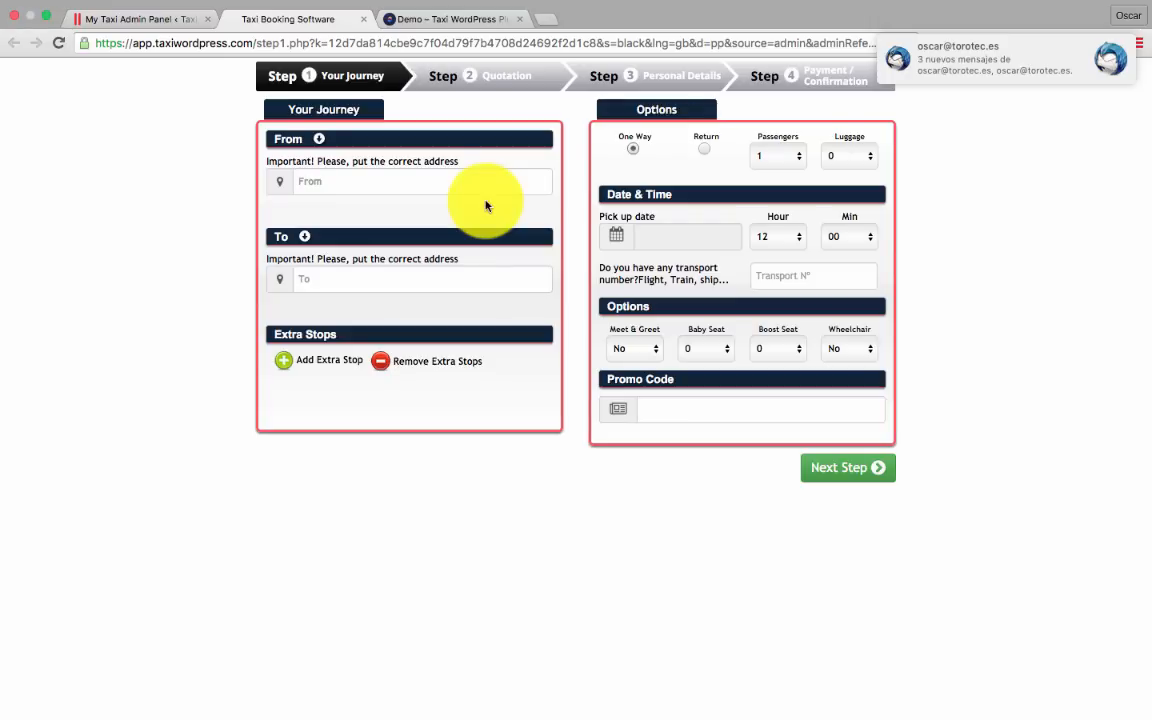
{"action": "left_click", "coordinate": [416, 180]}
{"action": "type", "text": "london"}
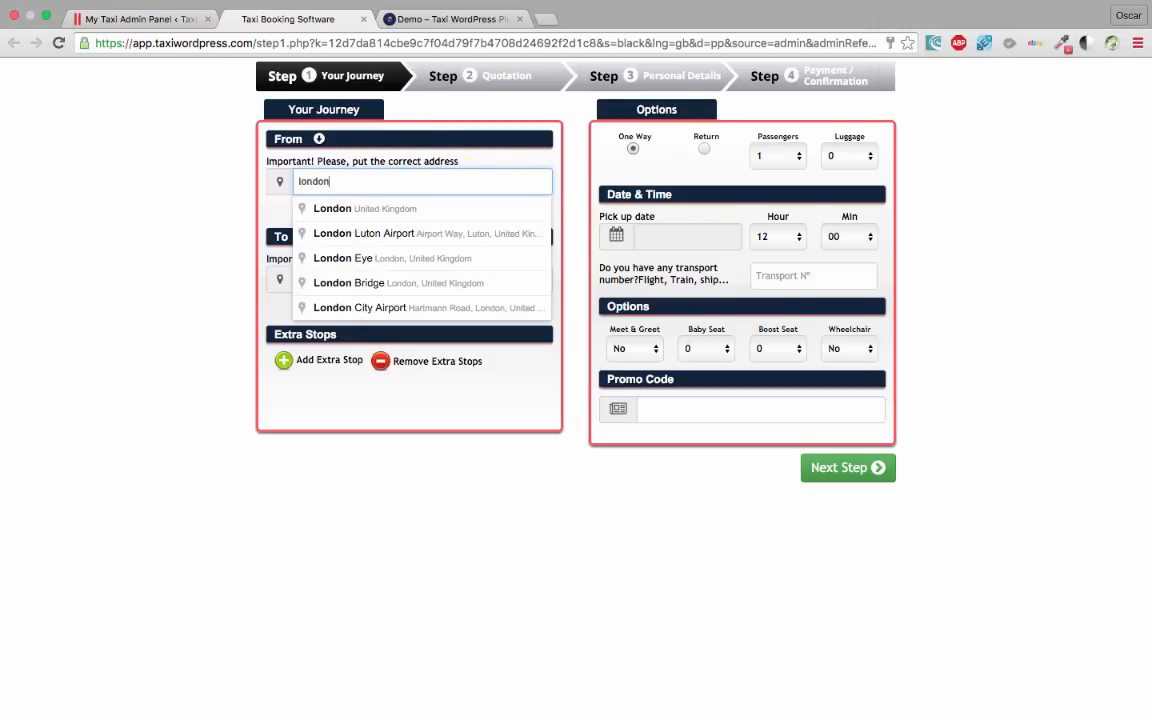
{"action": "left_click", "coordinate": [428, 206]}
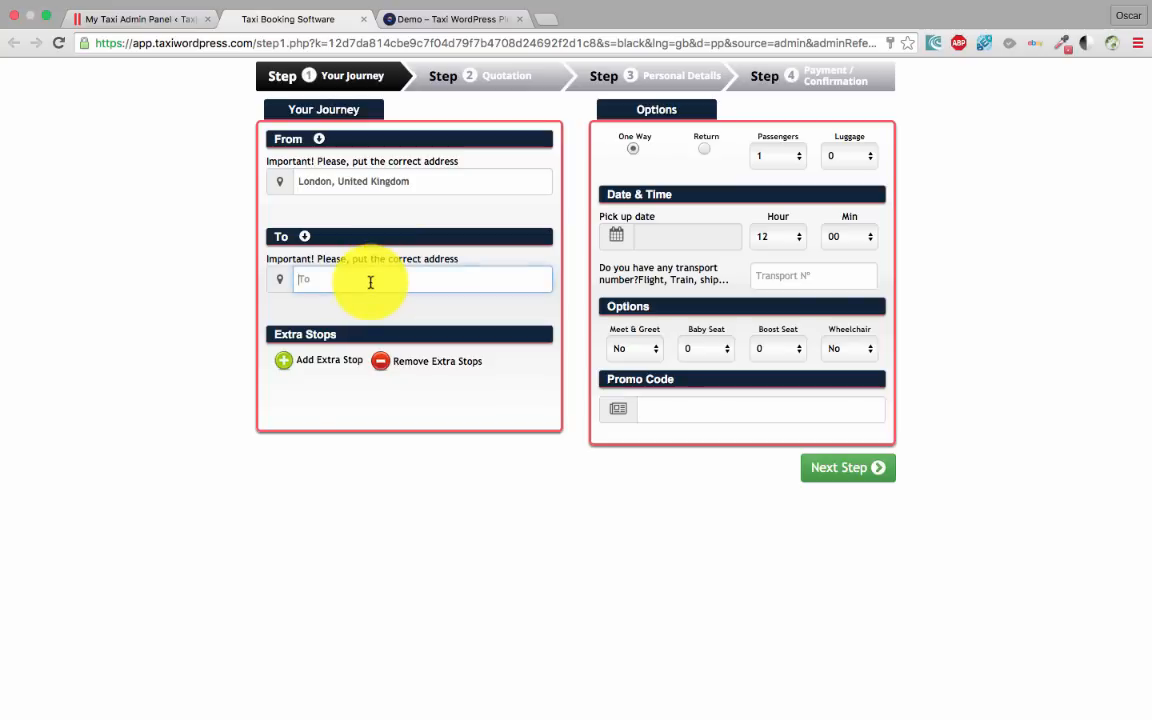
{"action": "type", "text": "bristol"}
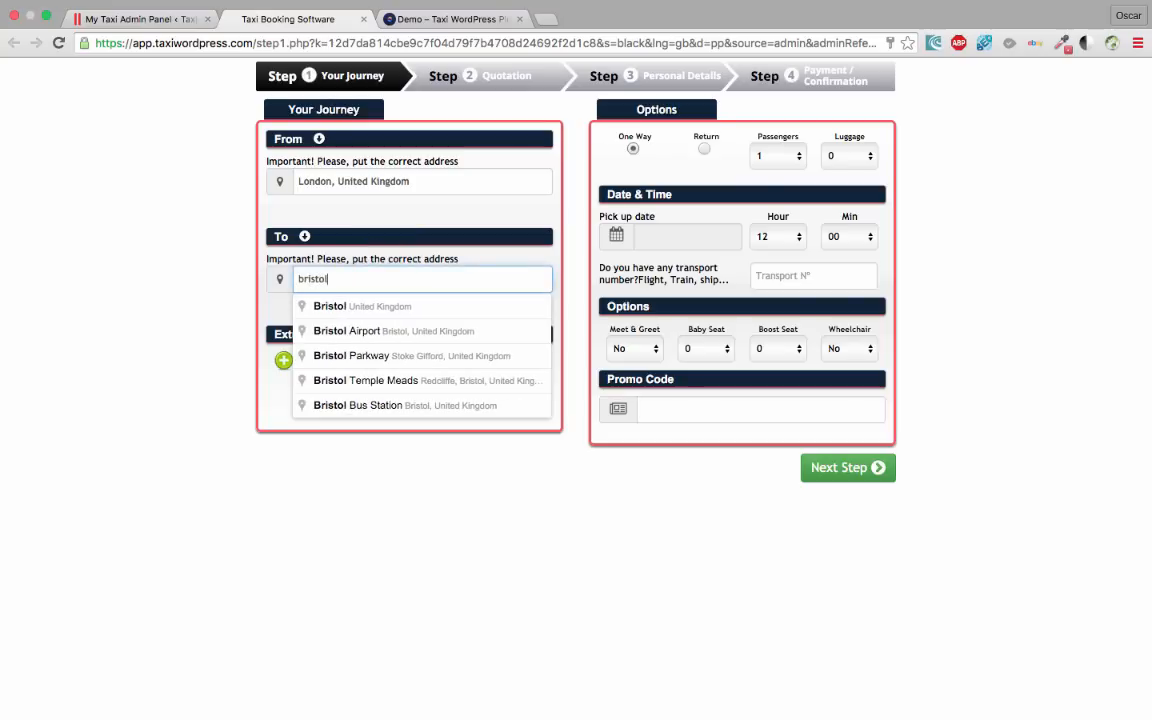
{"action": "left_click", "coordinate": [401, 295]}
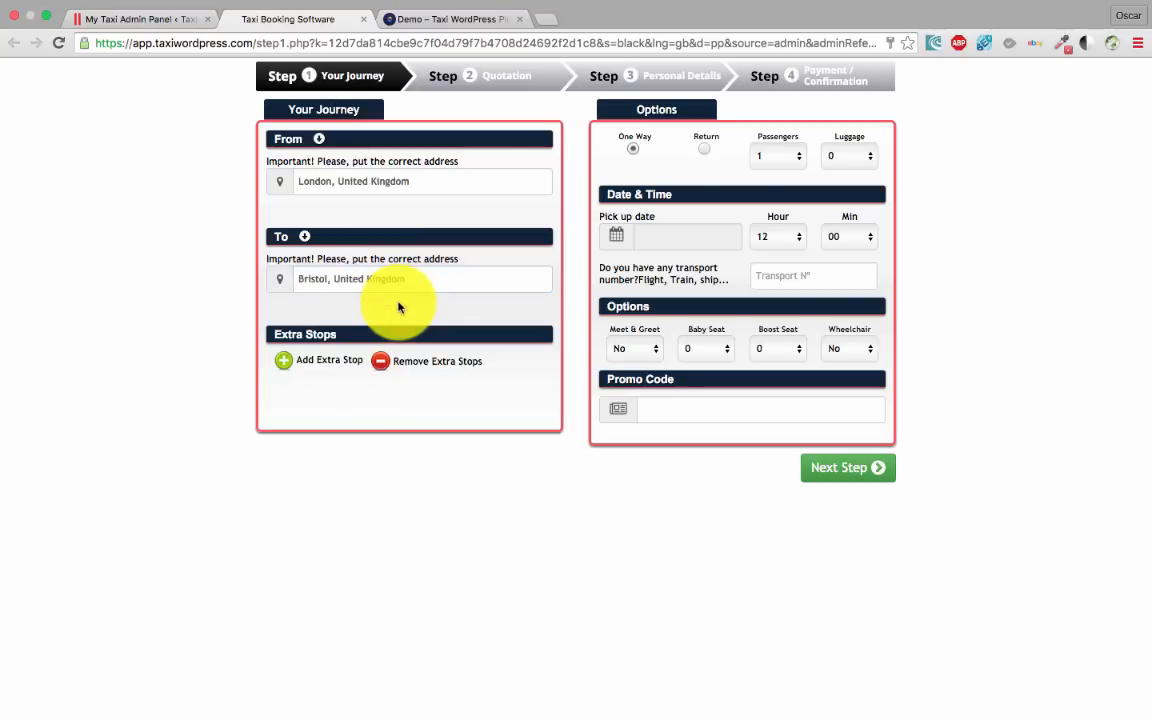
{"action": "left_click", "coordinate": [675, 238]}
{"action": "left_click", "coordinate": [740, 390]}
Book the SALOON, confirm with Pay Later, then return to the admin panel tab
{"action": "left_click", "coordinate": [832, 472]}
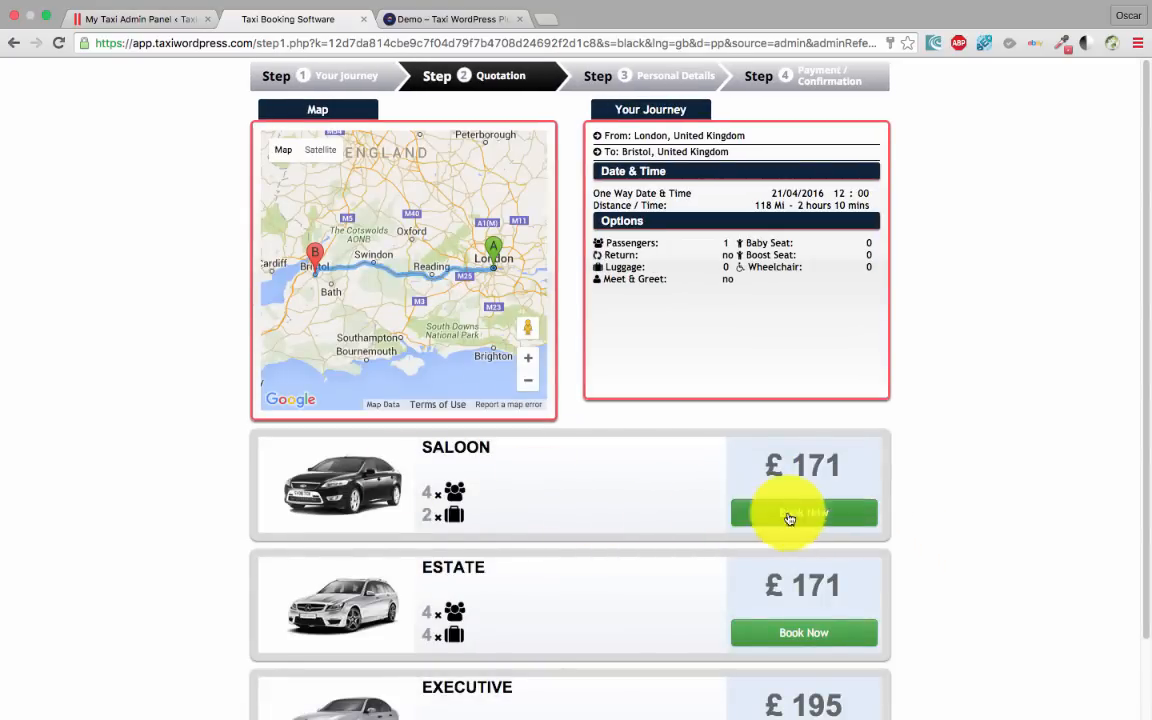
{"action": "scroll", "coordinate": [789, 514], "scroll_direction": "down", "scroll_amount": 1}
{"action": "left_click", "coordinate": [811, 459]}
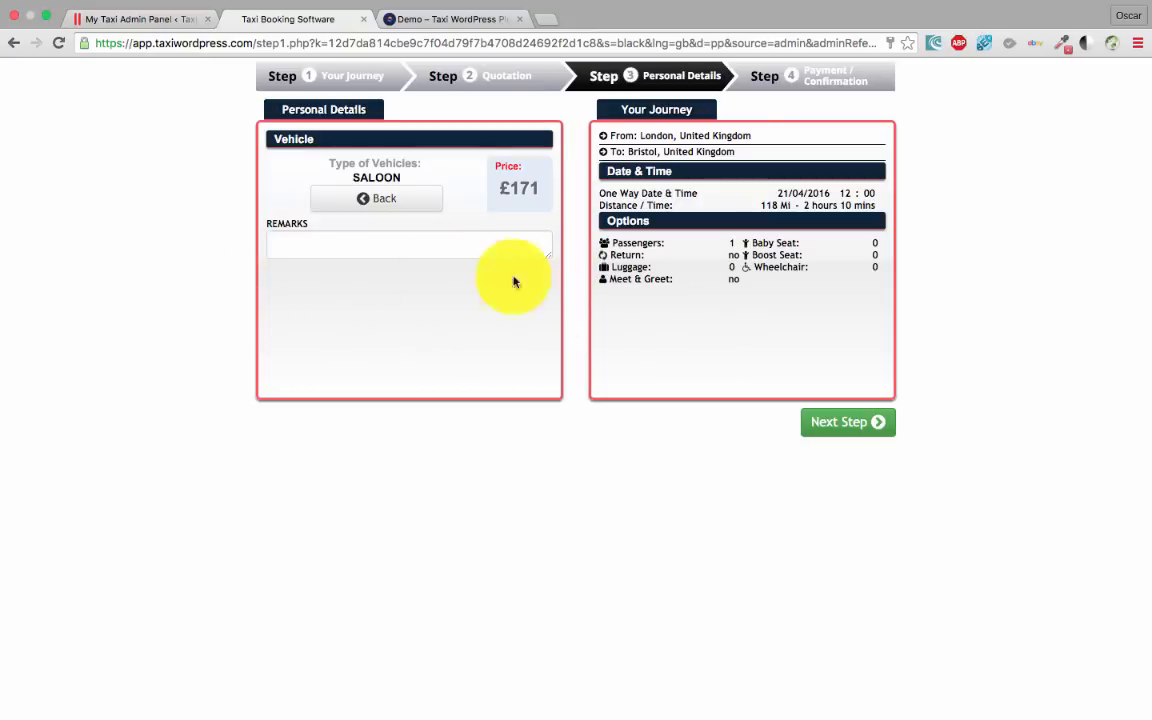
{"action": "left_click", "coordinate": [325, 237]}
{"action": "left_click", "coordinate": [826, 436]}
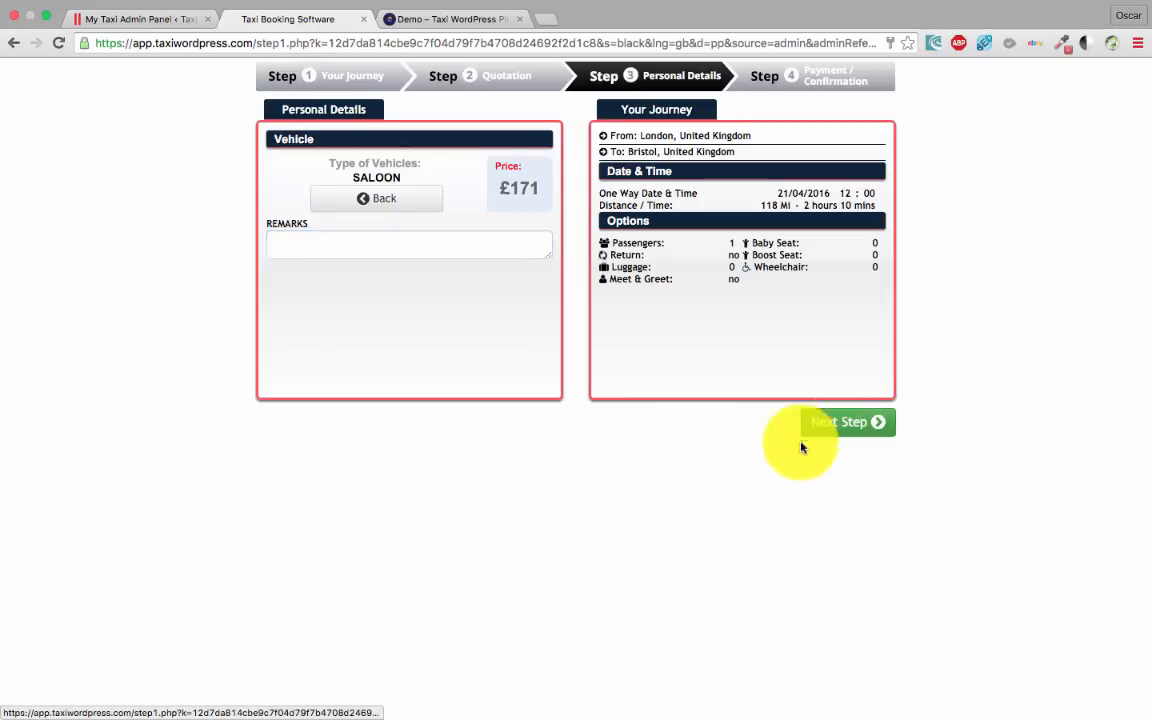
{"action": "left_click", "coordinate": [365, 432]}
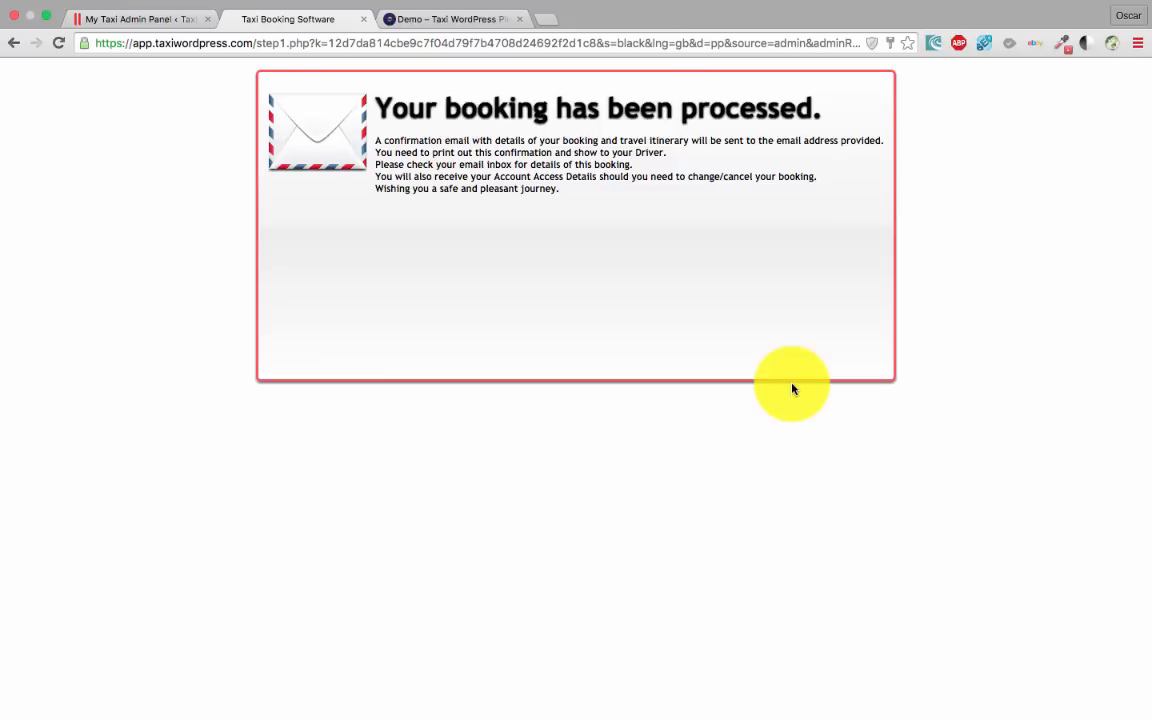
{"action": "left_click", "coordinate": [115, 30]}
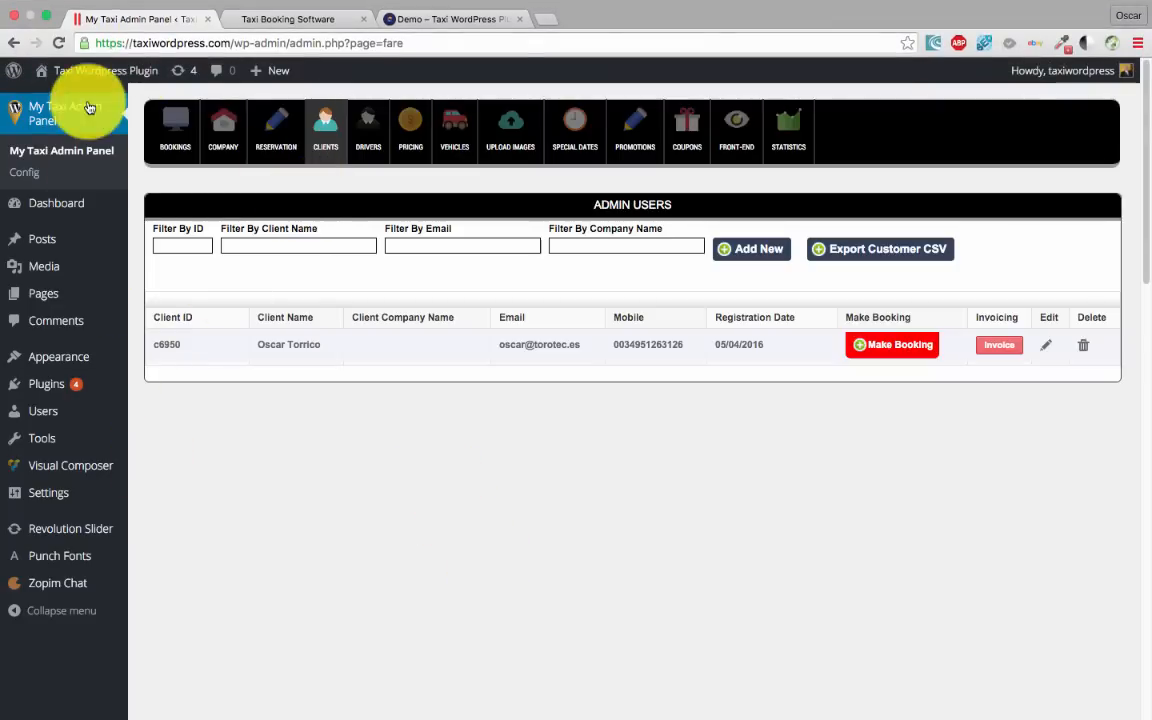
View the bookings list with pending booking 9973 (London to Bristol, GBP 171.00), then switch to Thunderbird
{"action": "left_click", "coordinate": [168, 136]}
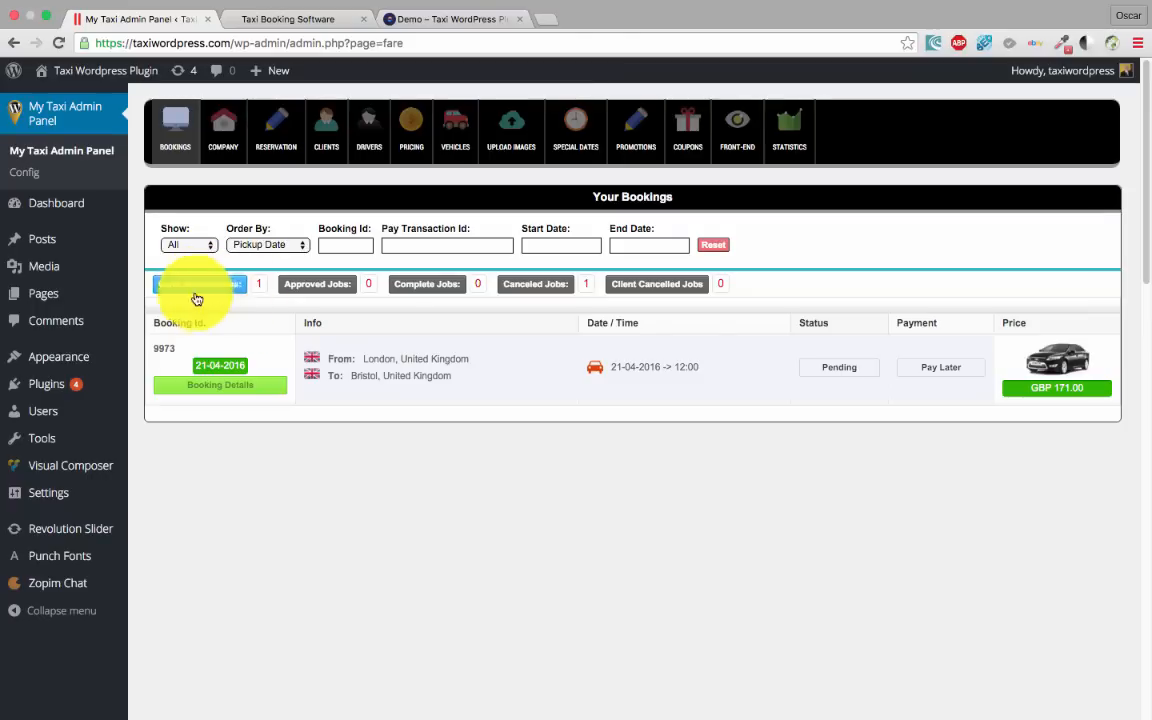
{"action": "mouse_move", "coordinate": [571, 714]}
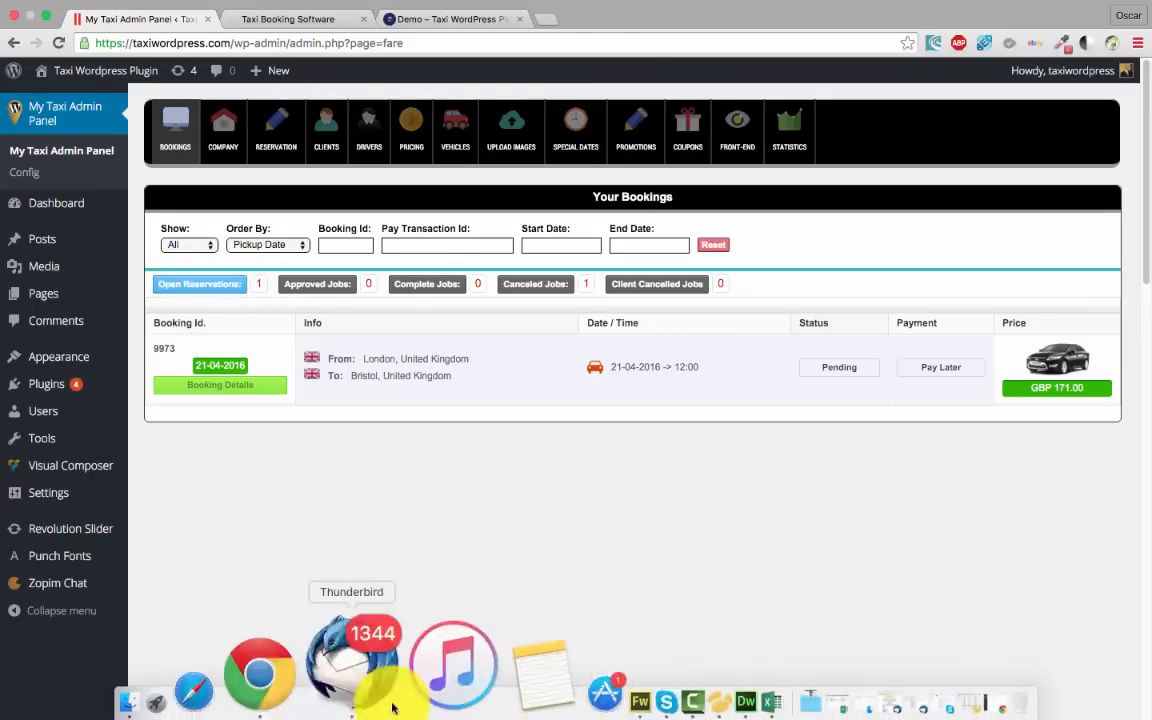
{"action": "left_click", "coordinate": [388, 700]}
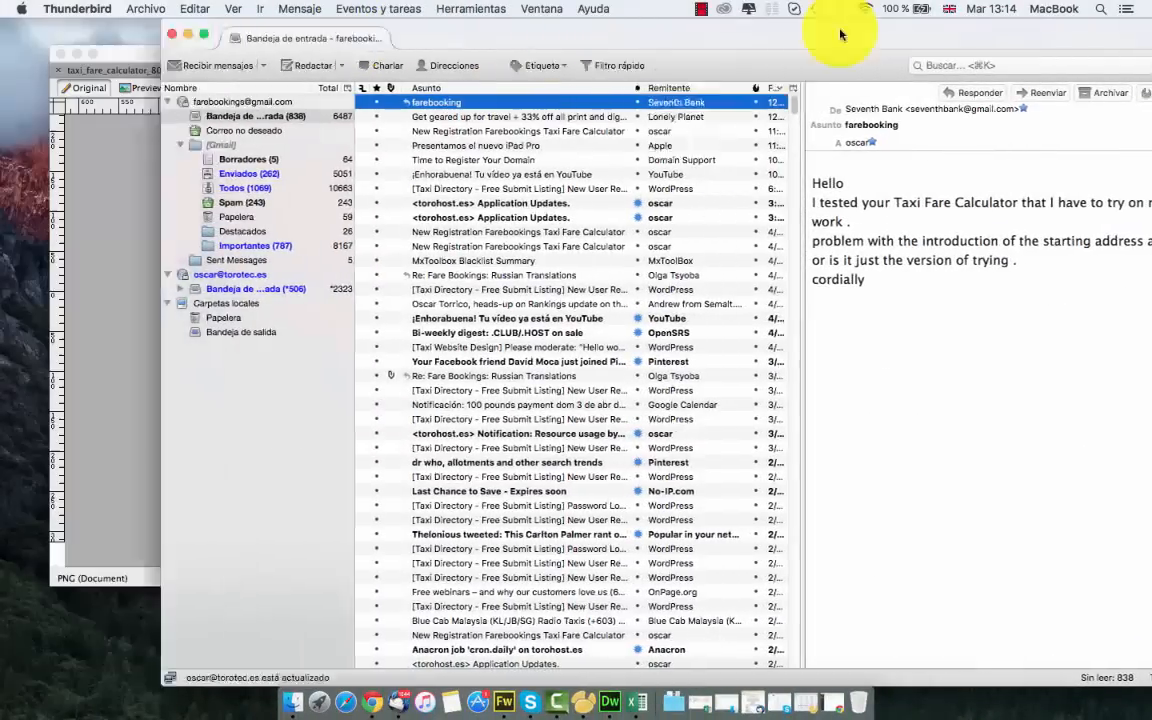
Read the 'VIP London Cars Booking Information' email, highlight its processing line, then minimize Thunderbird
{"action": "key", "text": "super+m"}
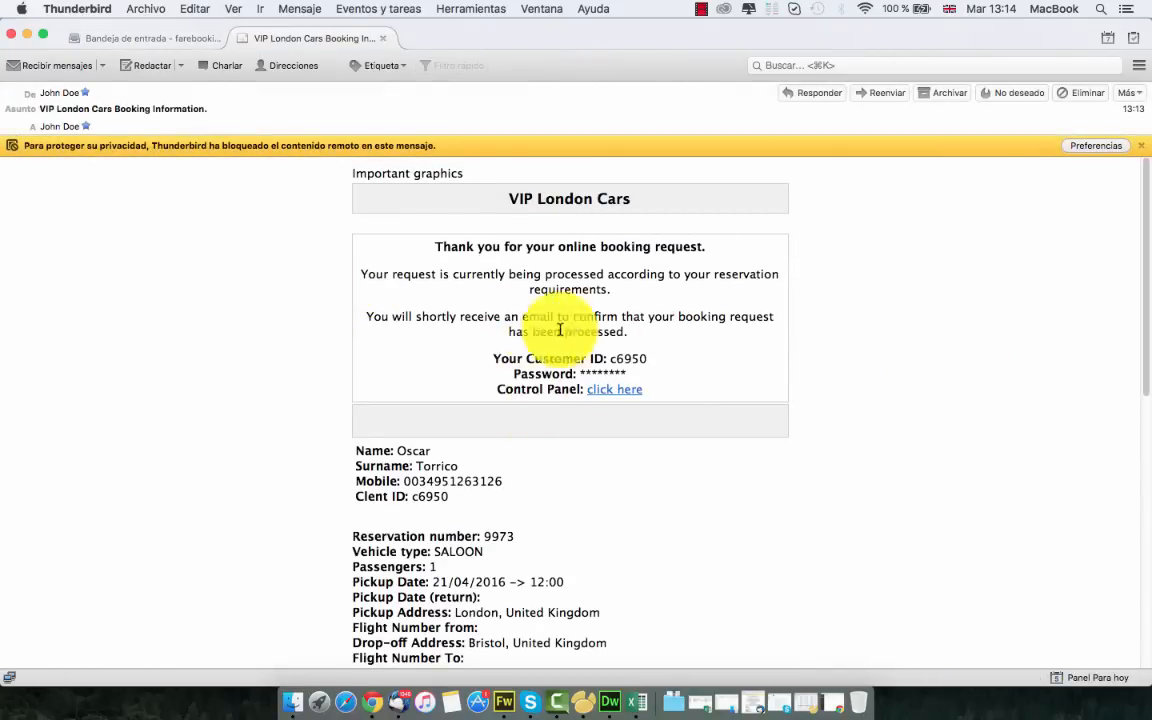
{"action": "scroll", "coordinate": [320, 316], "scroll_direction": "down", "scroll_amount": 2}
{"action": "scroll", "coordinate": [329, 326], "scroll_direction": "up", "scroll_amount": 2}
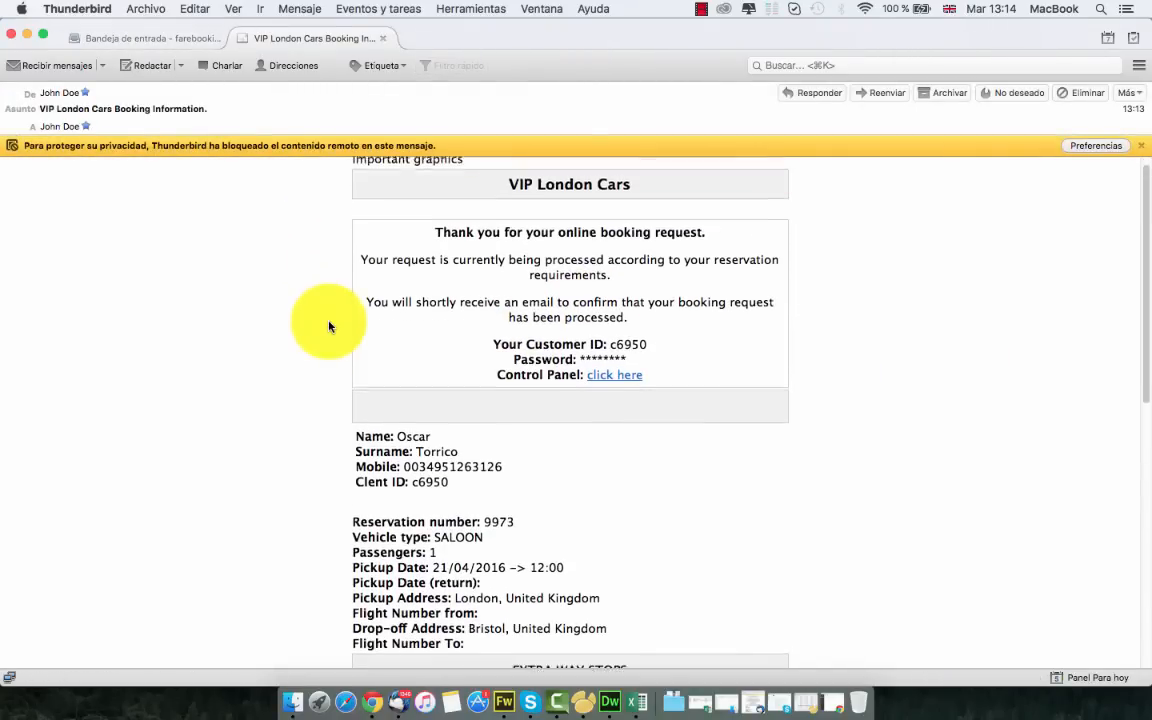
{"action": "scroll", "coordinate": [329, 326], "scroll_direction": "down", "scroll_amount": 5}
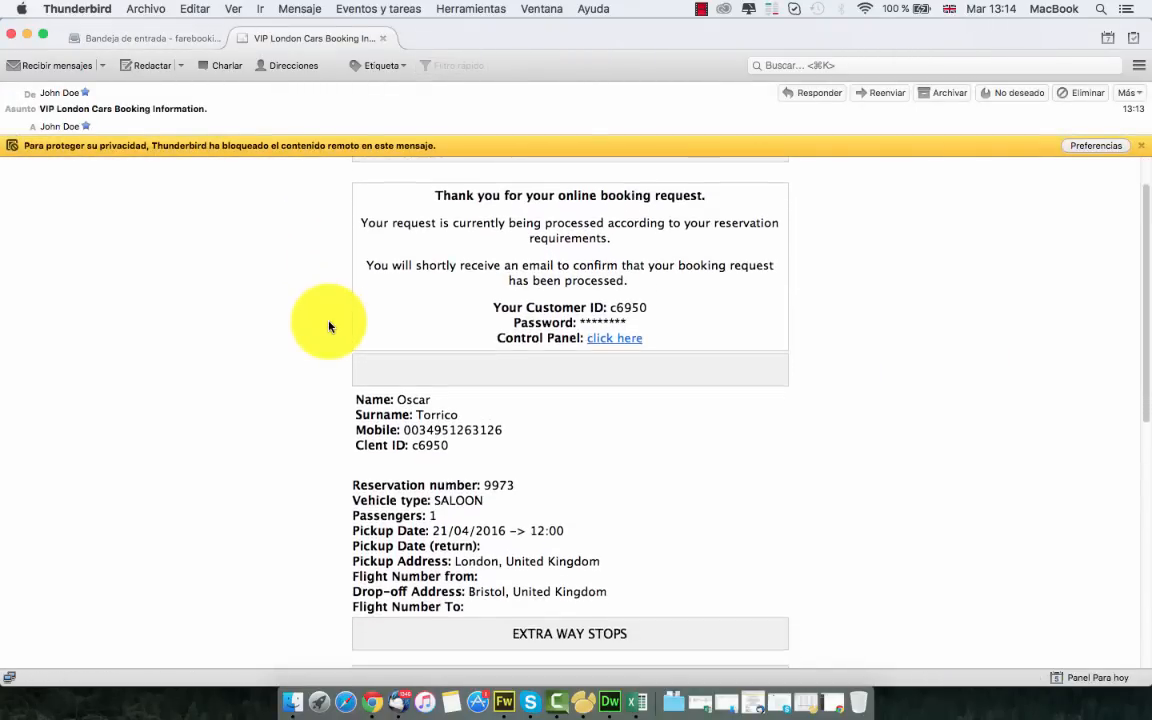
{"action": "scroll", "coordinate": [329, 326], "scroll_direction": "up", "scroll_amount": 4}
{"action": "scroll", "coordinate": [329, 326], "scroll_direction": "up", "scroll_amount": 2}
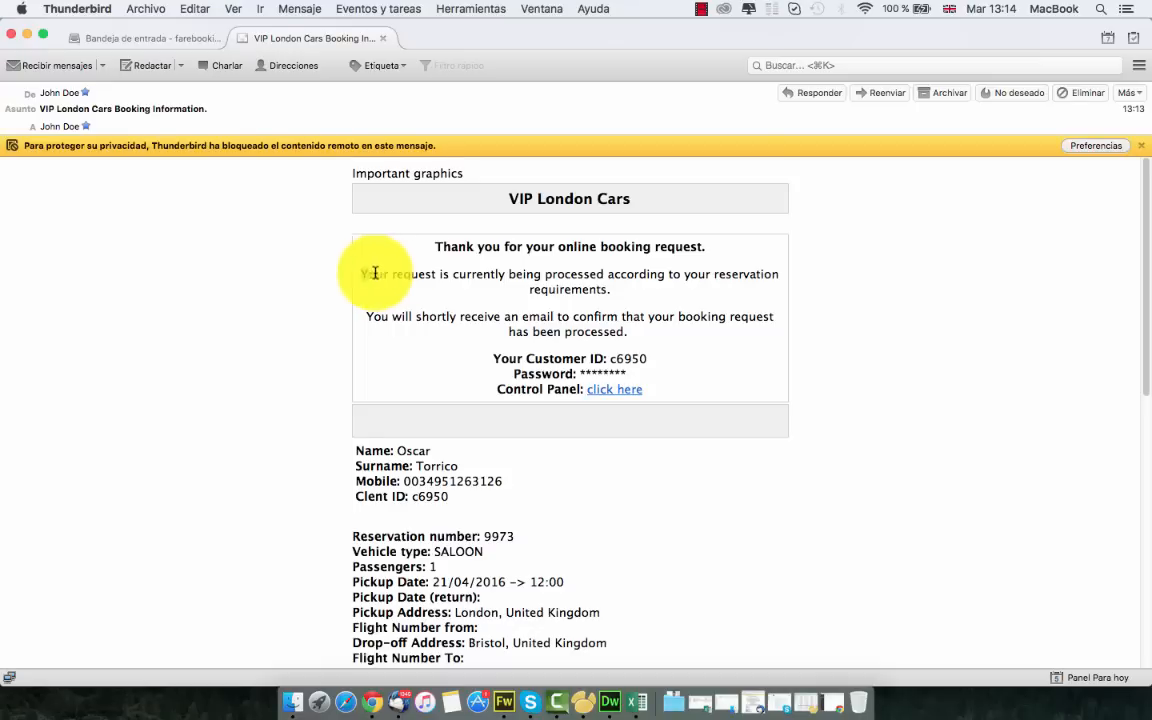
{"action": "left_click_drag", "start_coordinate": [362, 274], "coordinate": [777, 274]}
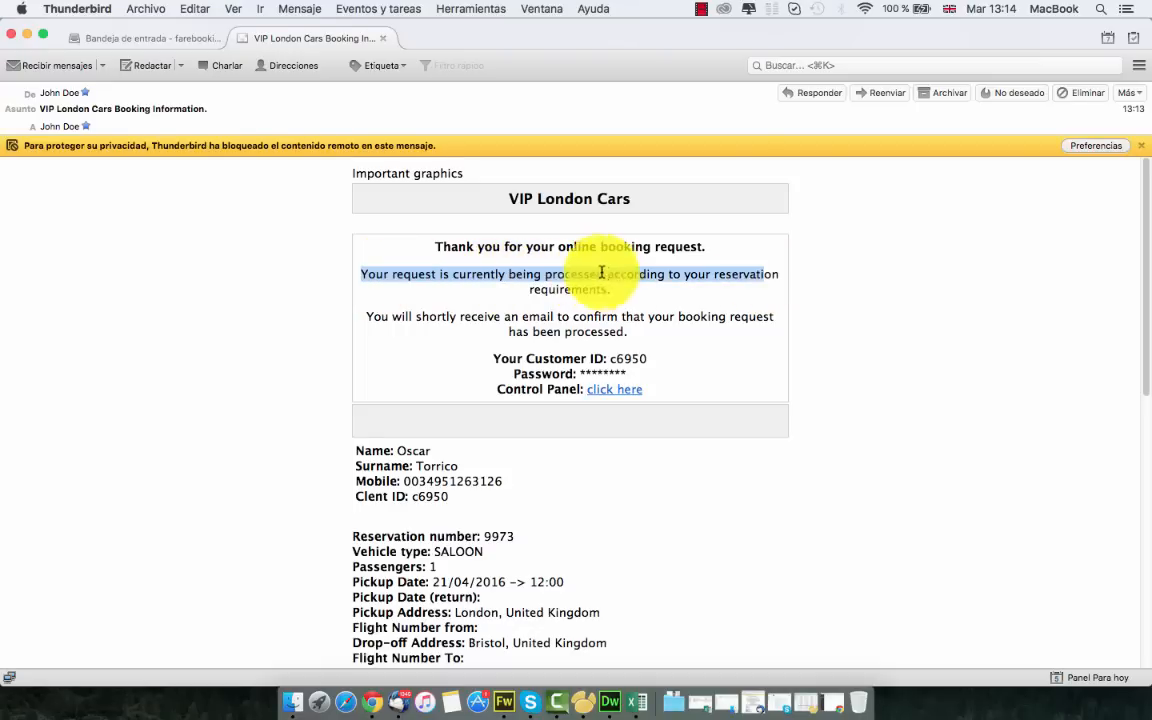
{"action": "left_click", "coordinate": [27, 34]}
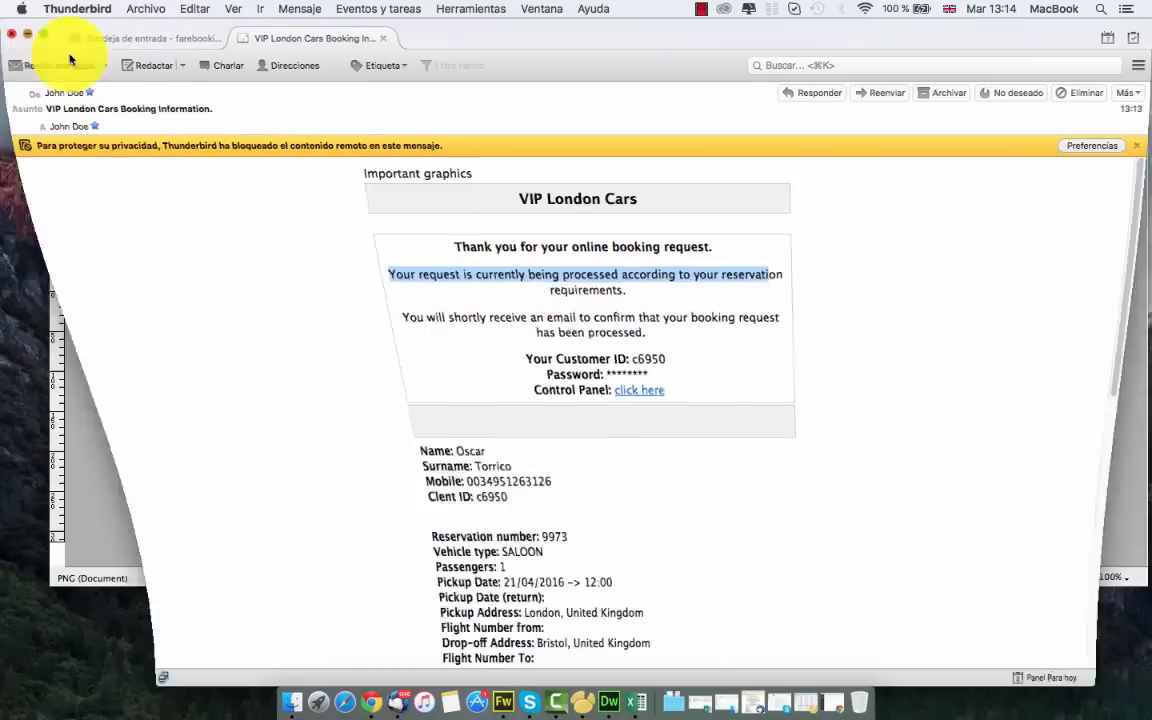
Restore the Thunderbird window with the Italian demo confirmation email and maximize it
{"action": "left_click", "coordinate": [359, 695]}
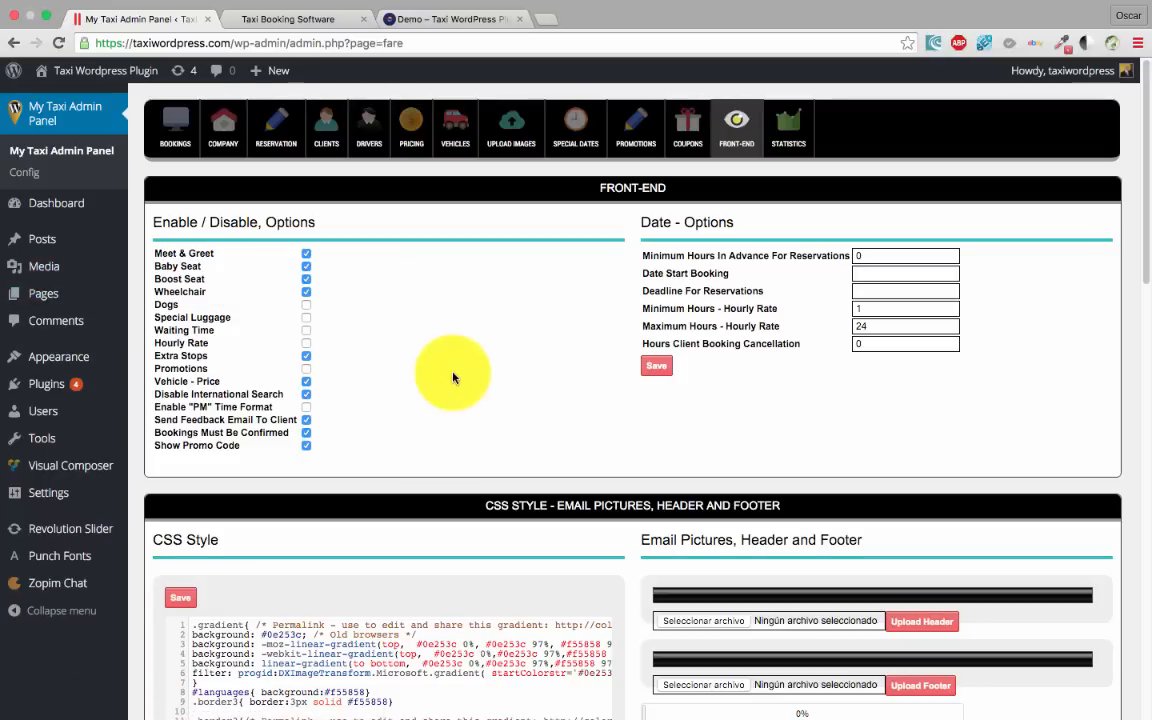
{"action": "key", "text": "ctrl+Left"}
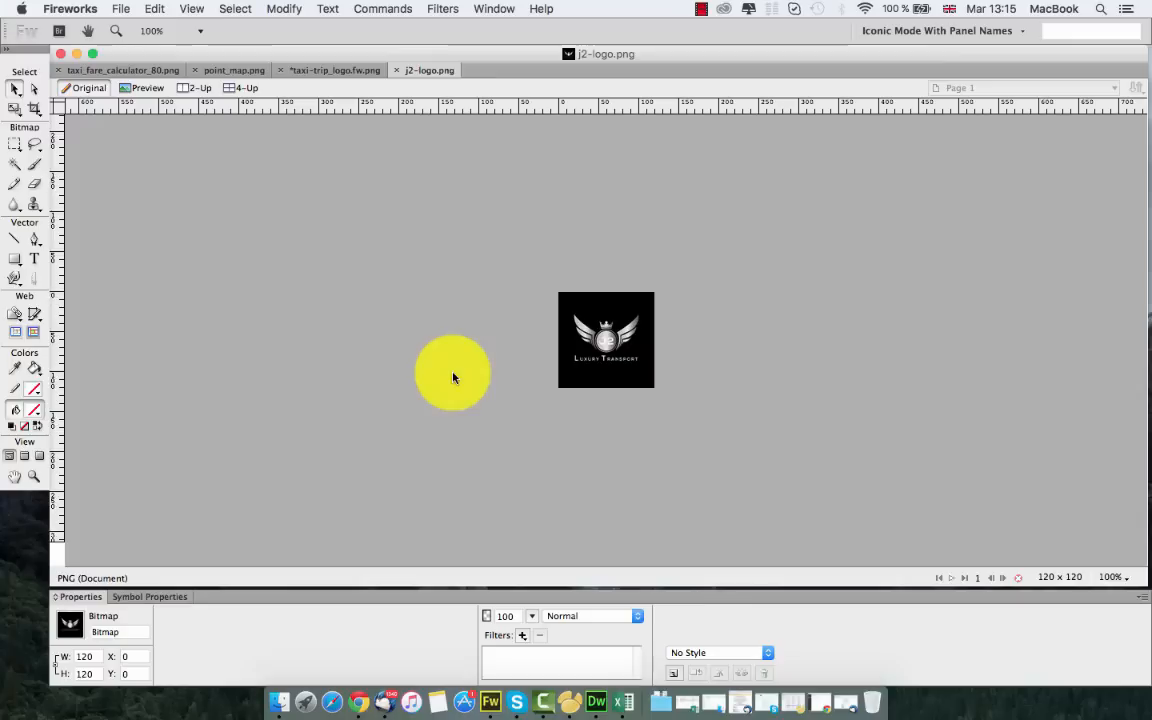
{"action": "left_click", "coordinate": [391, 702]}
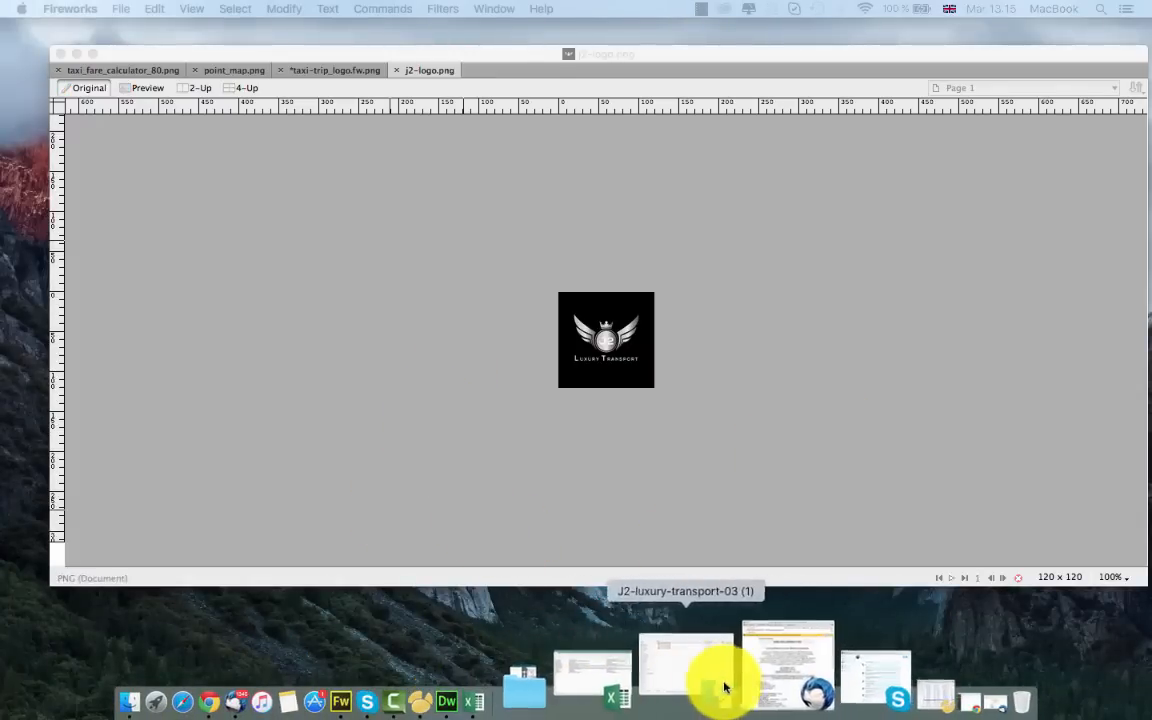
{"action": "left_click", "coordinate": [735, 690]}
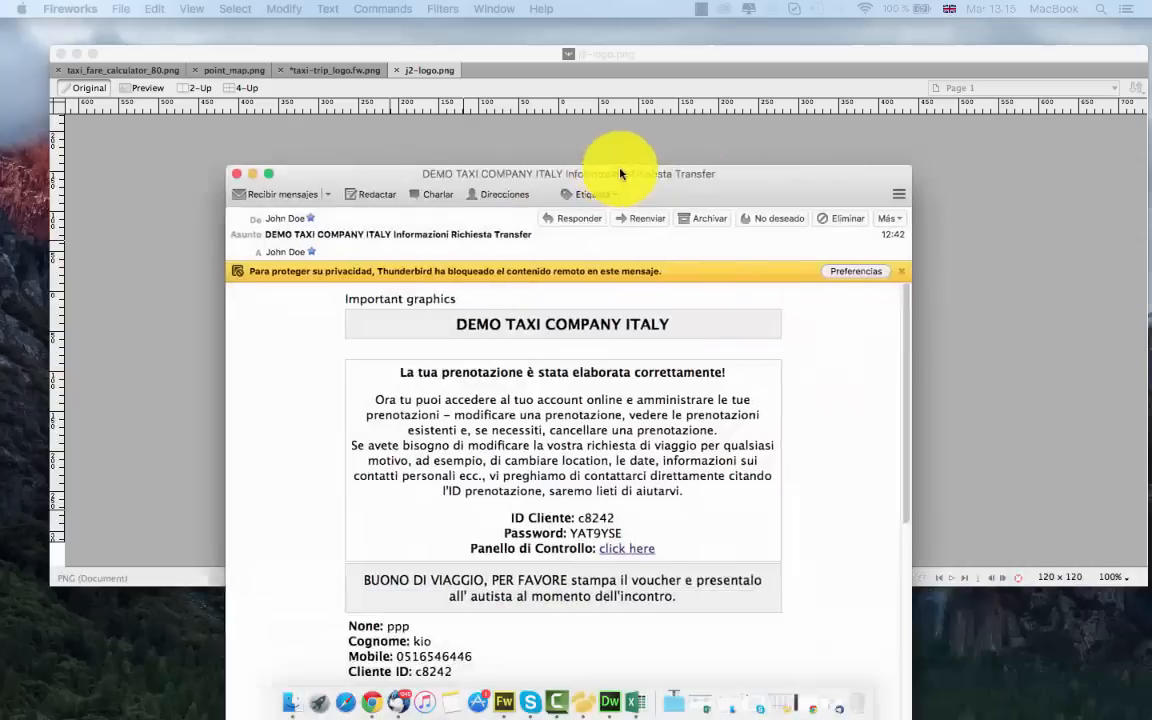
{"action": "left_click_drag", "start_coordinate": [621, 169], "coordinate": [466, 135]}
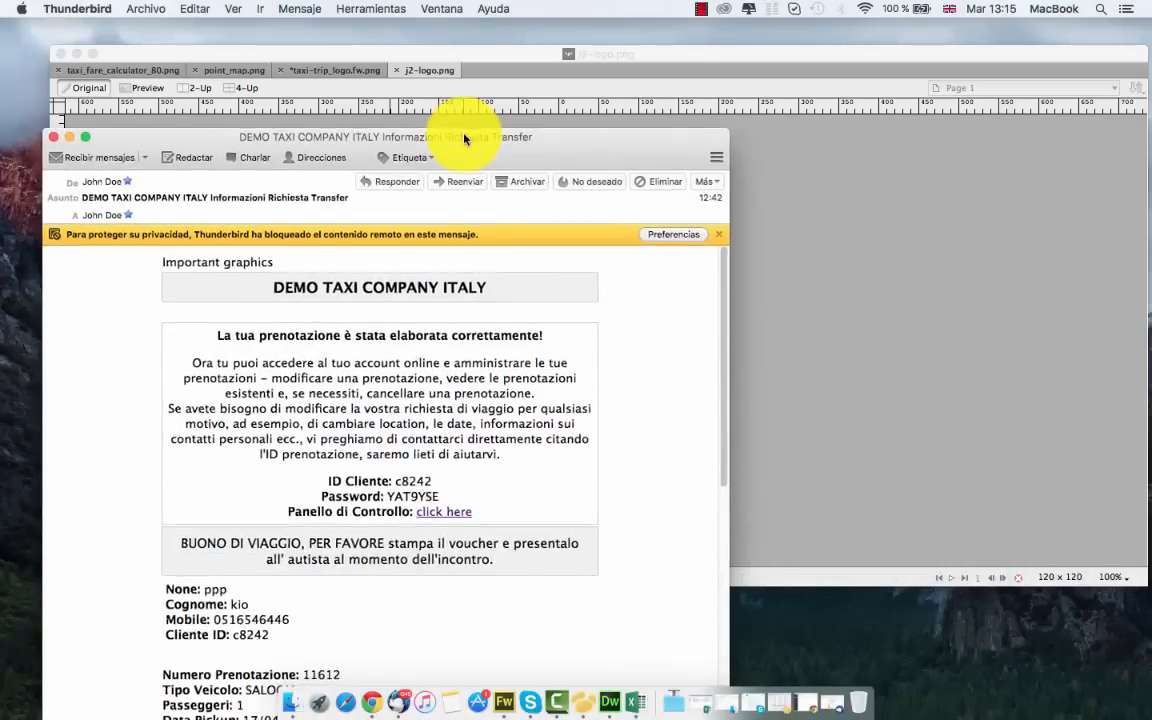
{"action": "double_click", "coordinate": [466, 135]}
Return to the taxi admin desktop and reload the bookings list
{"action": "key", "text": "ctrl+Right"}
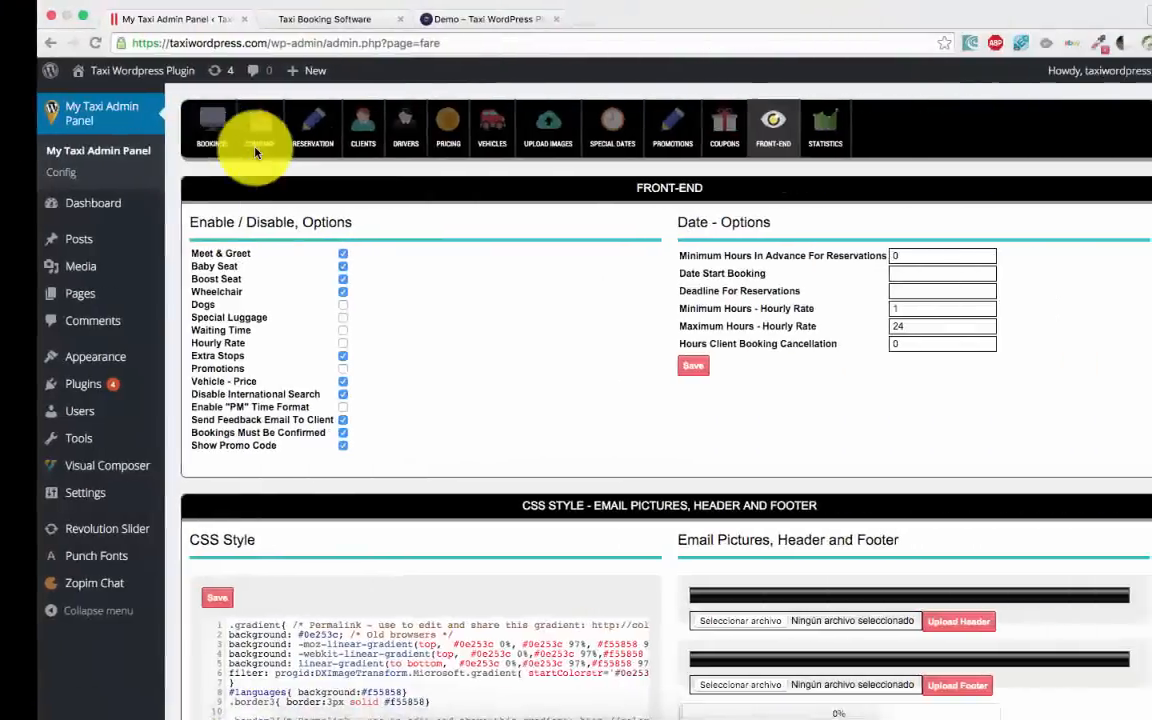
{"action": "key", "text": "ctrl+Left"}
{"action": "key", "text": "ctrl+Right"}
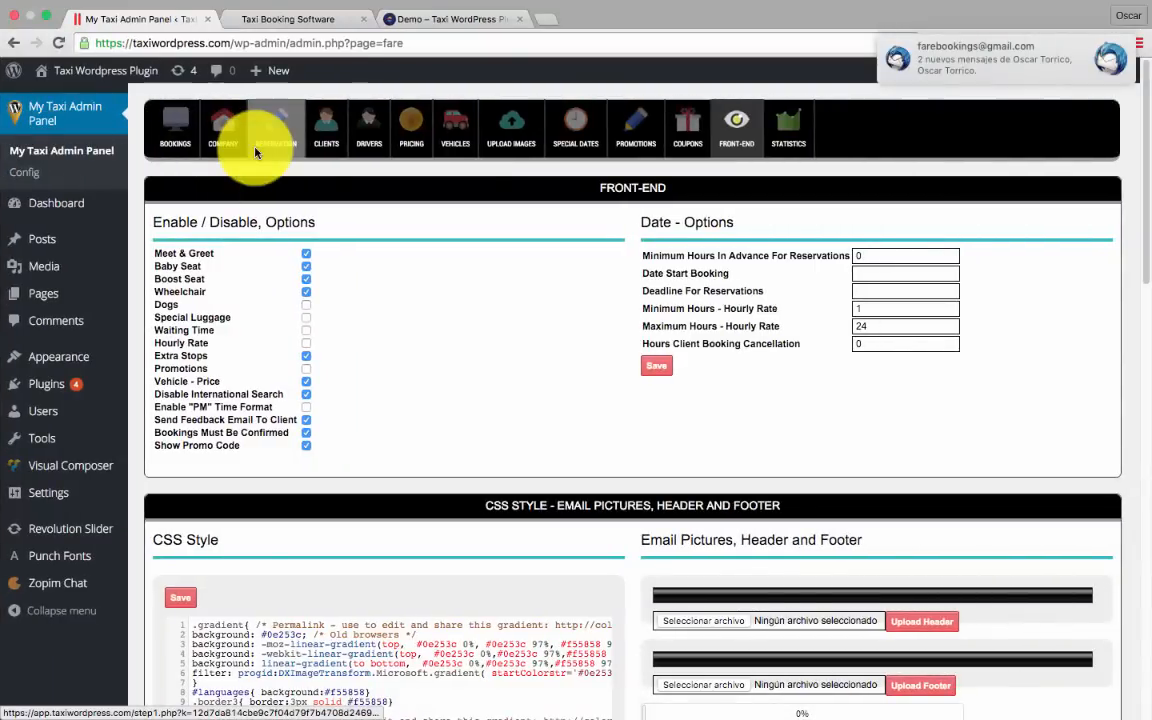
{"action": "left_click", "coordinate": [180, 131]}
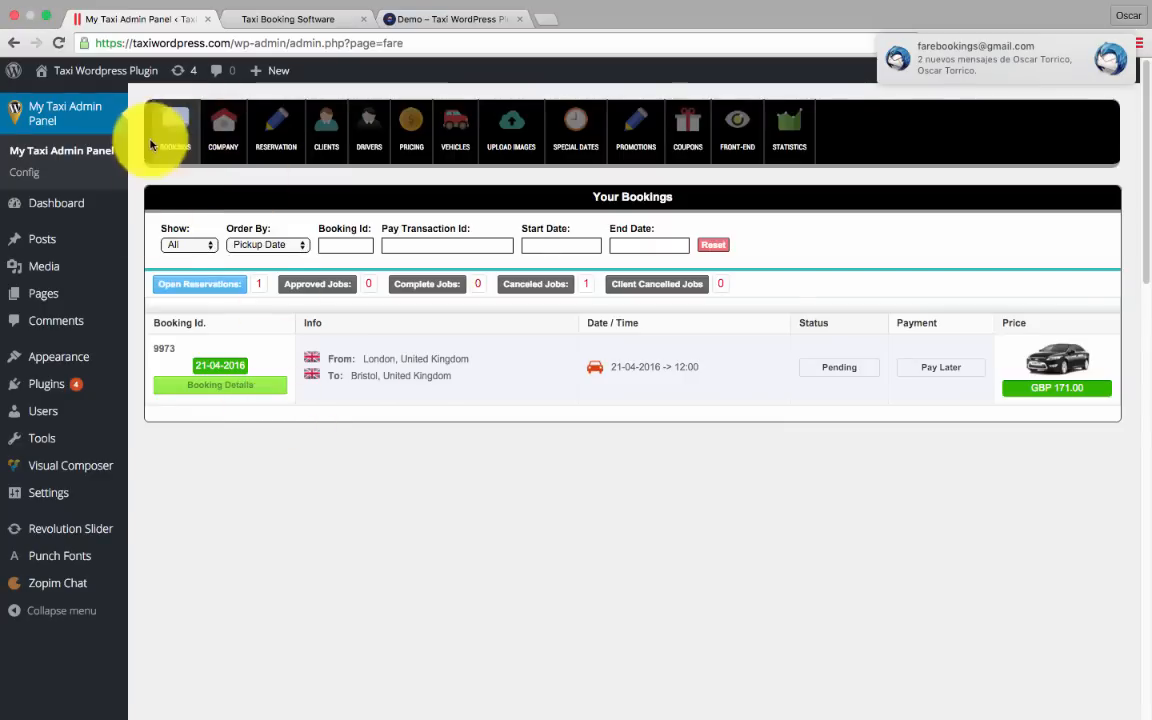
Accept the London to Bristol booking from its details, then move to the itinerary email's desktop
{"action": "left_click", "coordinate": [237, 386]}
{"action": "scroll", "coordinate": [556, 550], "scroll_direction": "down", "scroll_amount": 1}
{"action": "scroll", "coordinate": [556, 551], "scroll_direction": "down", "scroll_amount": 2}
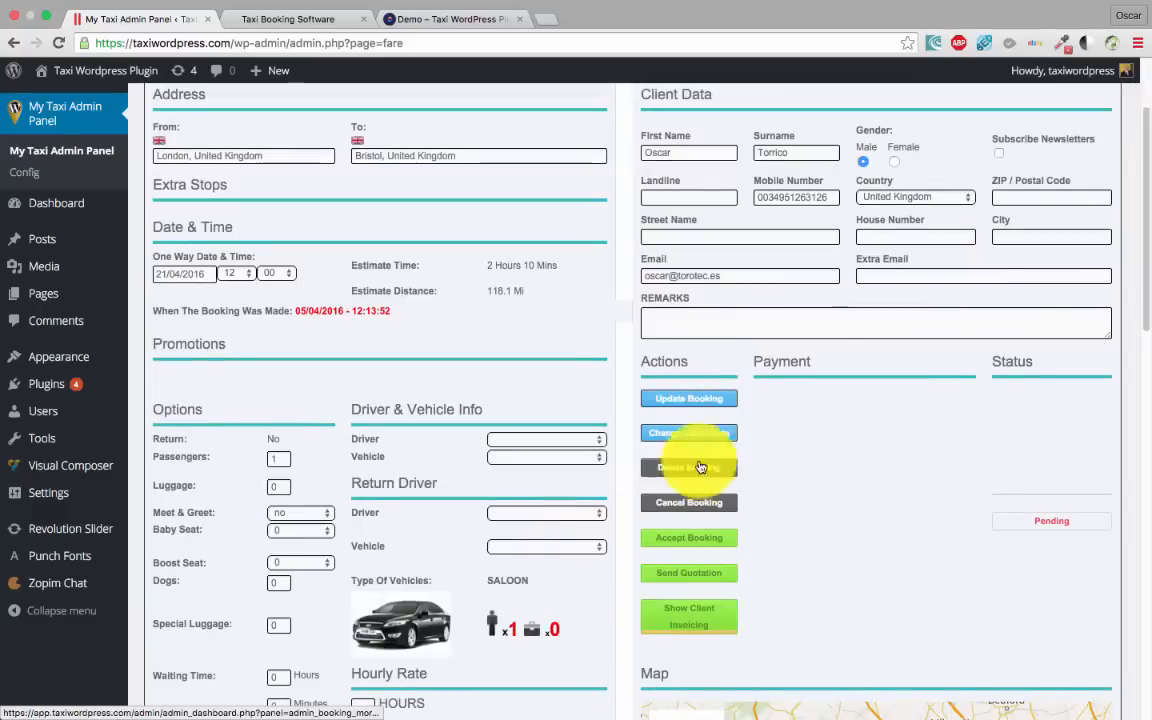
{"action": "left_click", "coordinate": [698, 543]}
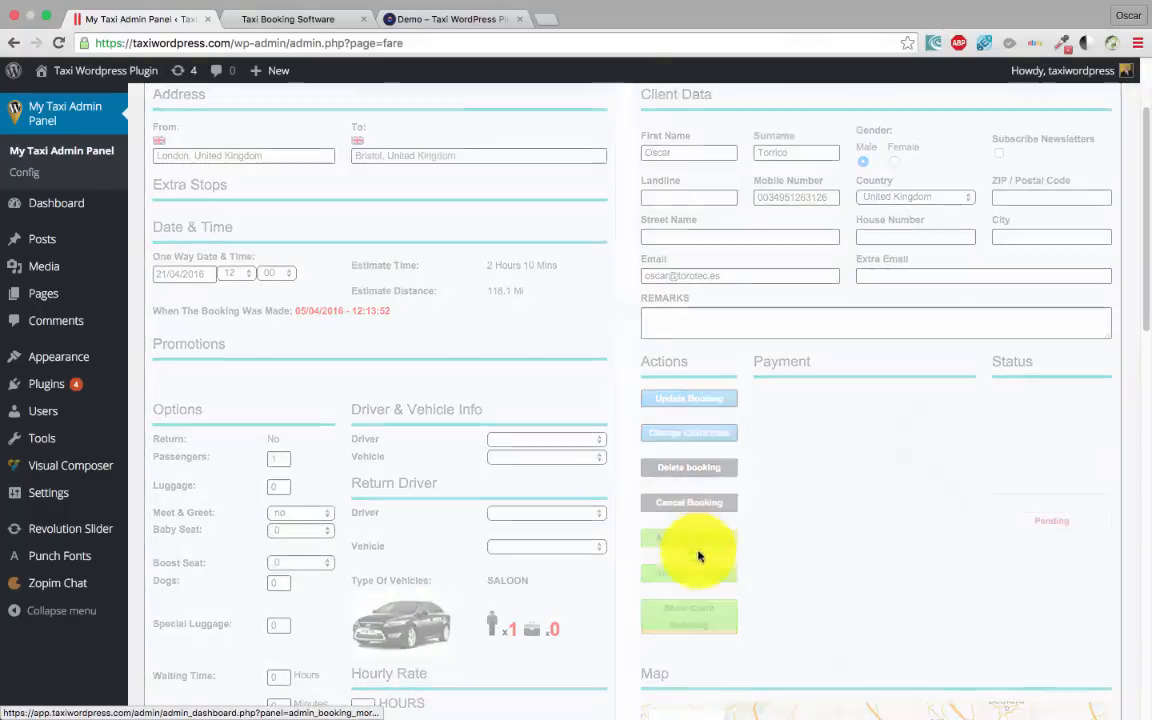
{"action": "left_click", "coordinate": [724, 249]}
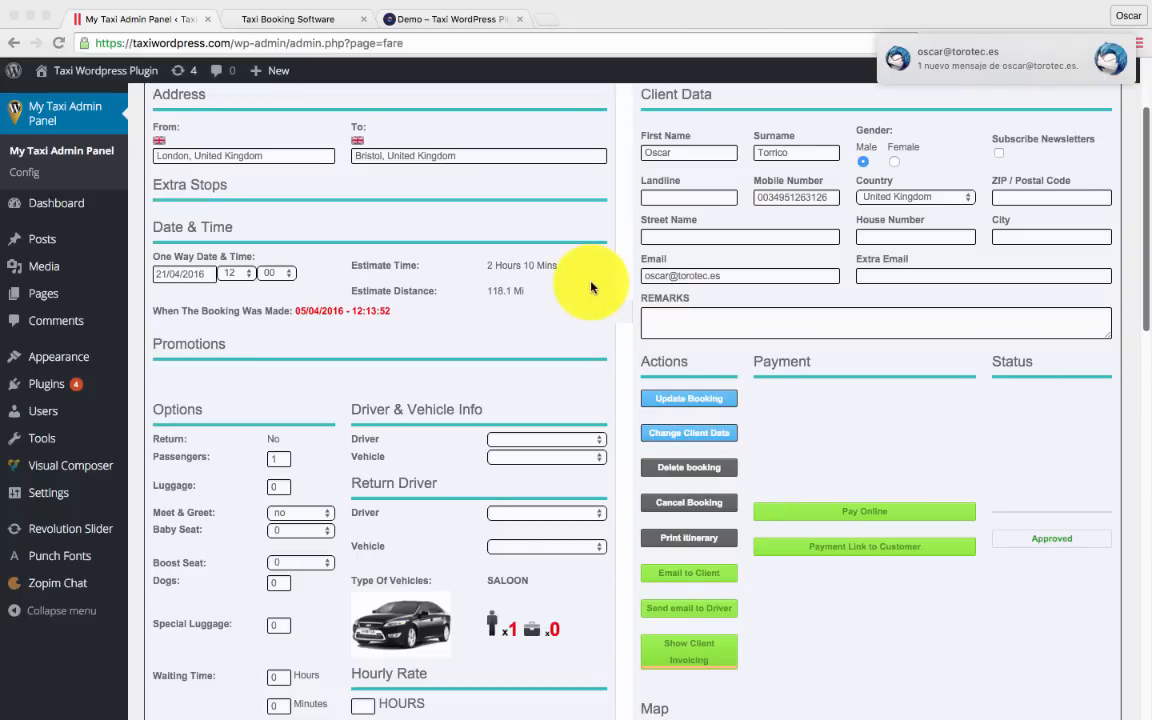
{"action": "left_click", "coordinate": [1090, 9]}
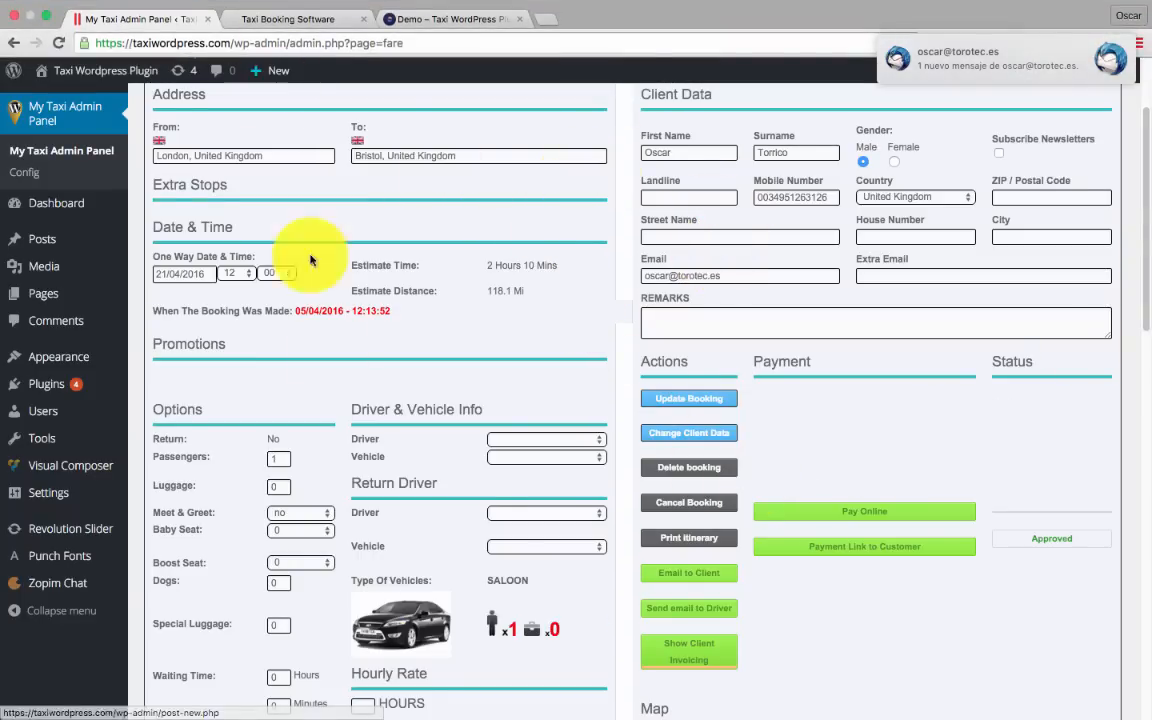
{"action": "key", "text": "ctrl+Left"}
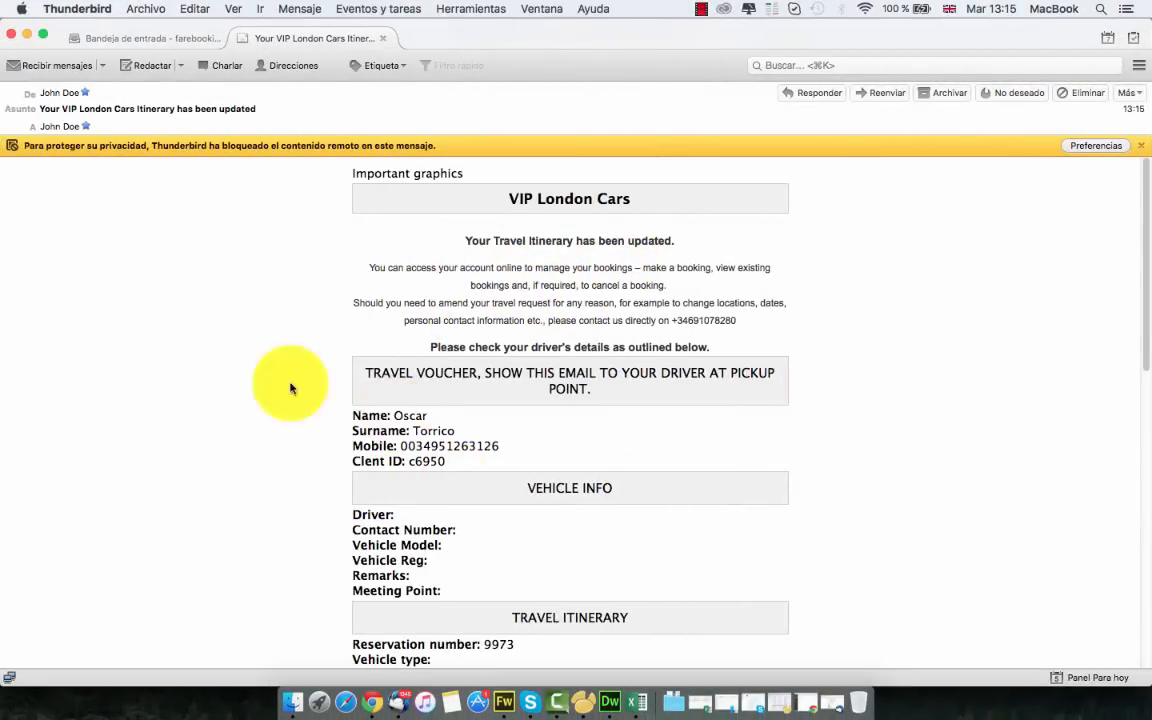
Scroll through the 'Your VIP London Cars Itinerary has been updated' email, then return to Chrome
{"action": "scroll", "coordinate": [395, 357], "scroll_direction": "down", "scroll_amount": 2}
{"action": "scroll", "coordinate": [319, 340], "scroll_direction": "up", "scroll_amount": 2}
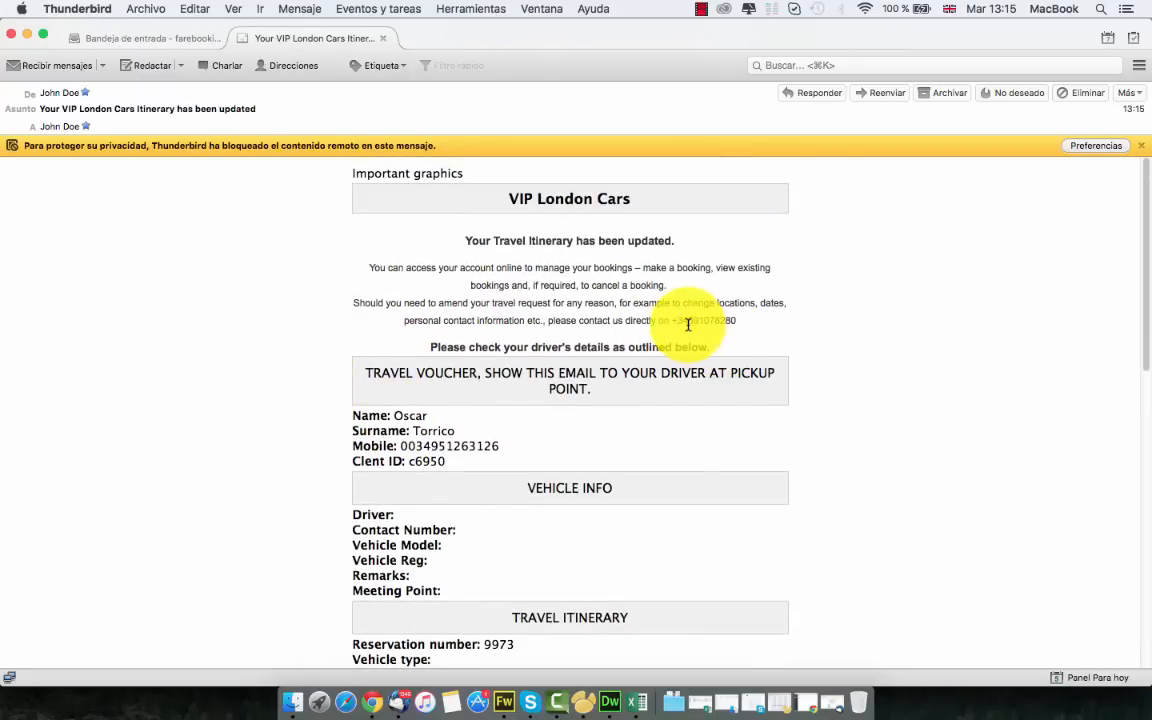
{"action": "scroll", "coordinate": [688, 323], "scroll_direction": "down", "scroll_amount": 12}
{"action": "scroll", "coordinate": [689, 453], "scroll_direction": "up", "scroll_amount": 12}
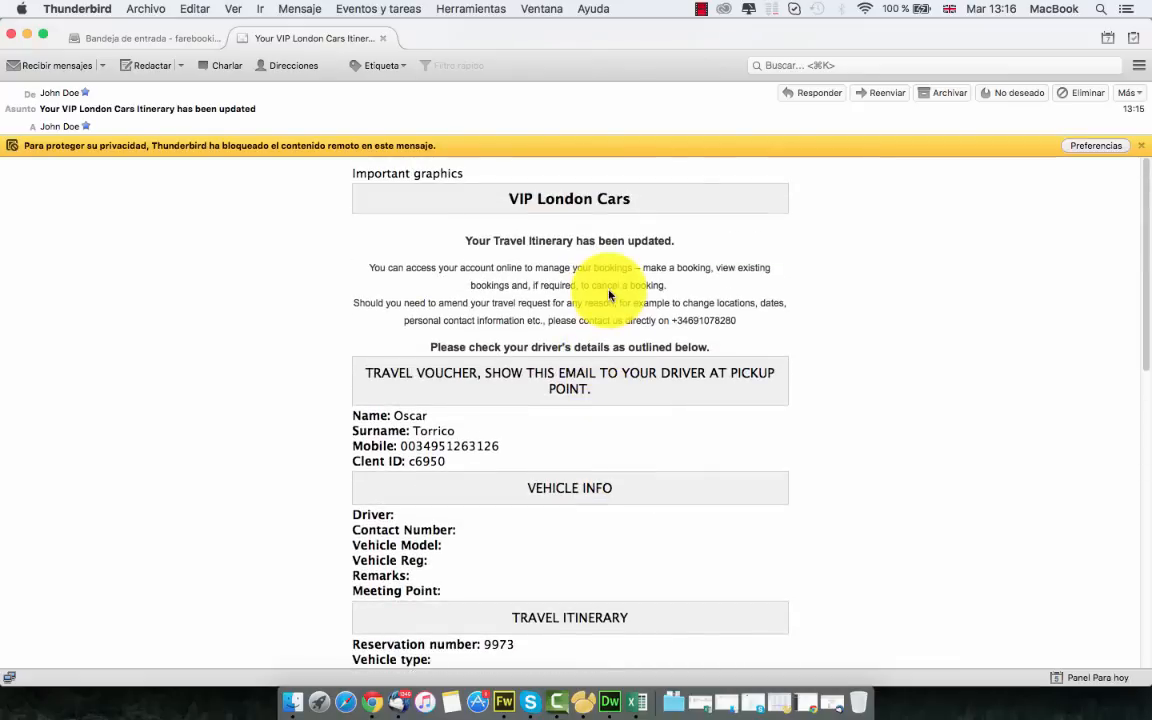
{"action": "scroll", "coordinate": [605, 296], "scroll_direction": "down", "scroll_amount": 8}
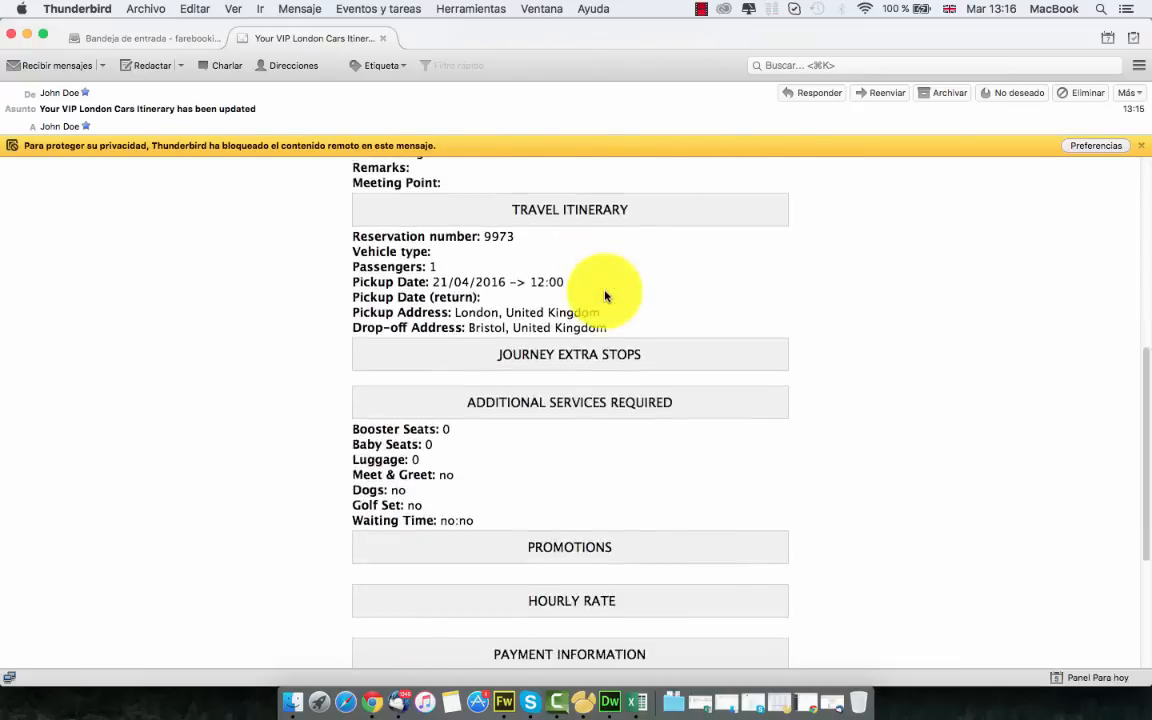
{"action": "scroll", "coordinate": [977, 368], "scroll_direction": "up", "scroll_amount": 8}
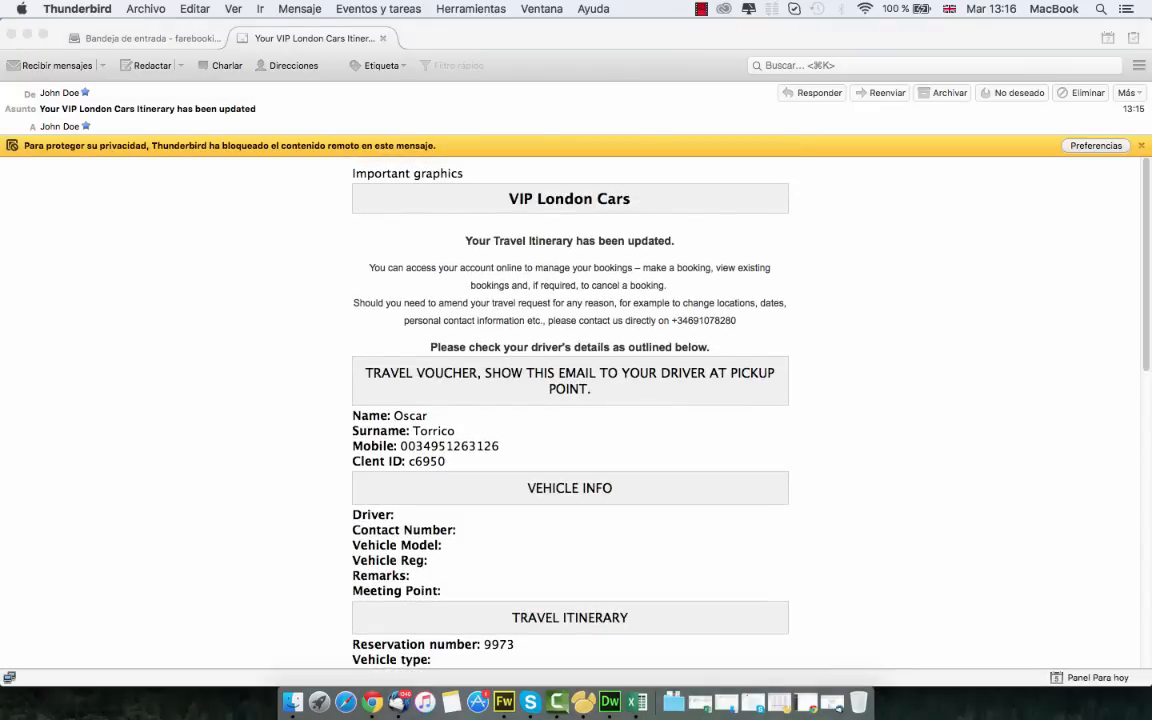
{"action": "scroll", "coordinate": [380, 270], "scroll_direction": "down", "scroll_amount": 2}
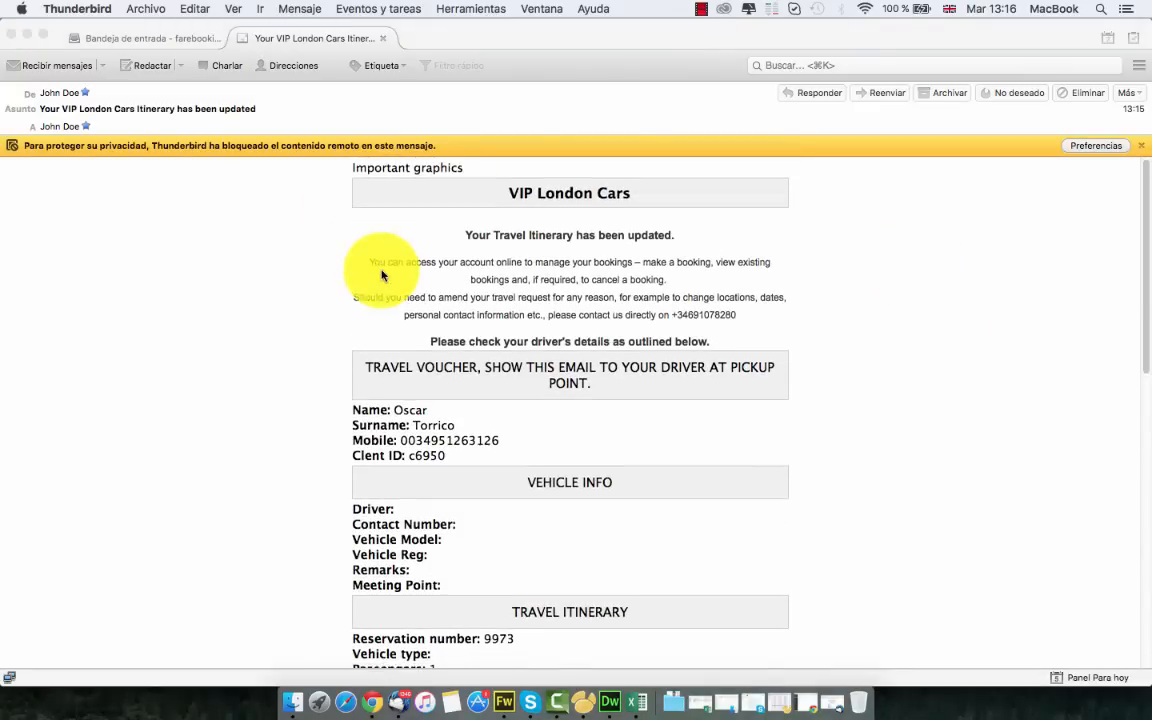
{"action": "key", "text": "ctrl+Right"}
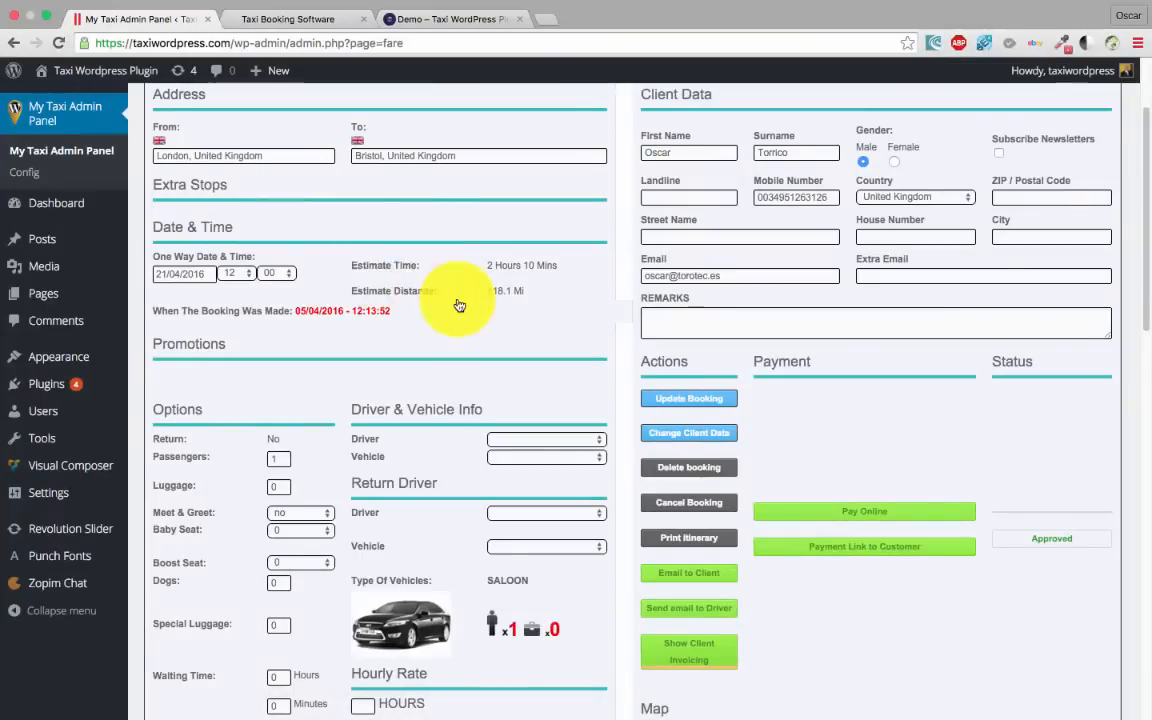
Open booking 9973's full details from the bookings list
{"action": "scroll", "coordinate": [458, 304], "scroll_direction": "up", "scroll_amount": 4}
{"action": "scroll", "coordinate": [316, 203], "scroll_direction": "down", "scroll_amount": 3}
{"action": "scroll", "coordinate": [213, 144], "scroll_direction": "up", "scroll_amount": 3}
{"action": "left_click", "coordinate": [175, 125]}
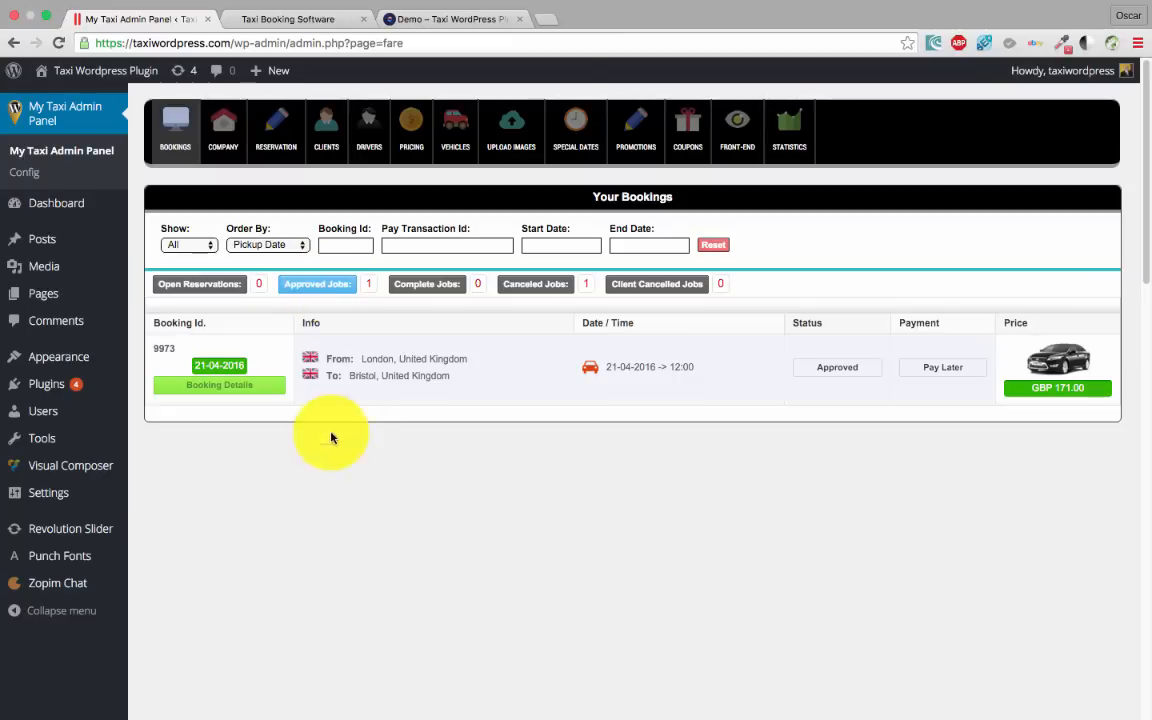
{"action": "left_click", "coordinate": [233, 387]}
{"action": "scroll", "coordinate": [558, 470], "scroll_direction": "down", "scroll_amount": 8}
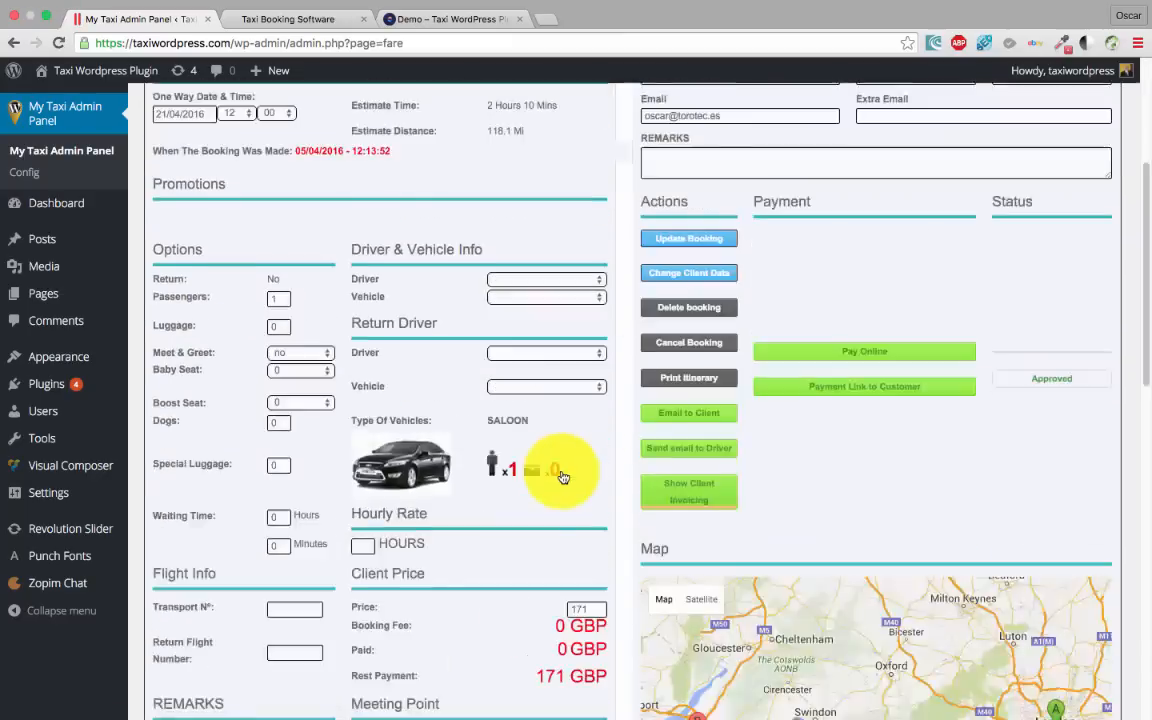
{"action": "scroll", "coordinate": [558, 470], "scroll_direction": "up", "scroll_amount": 8}
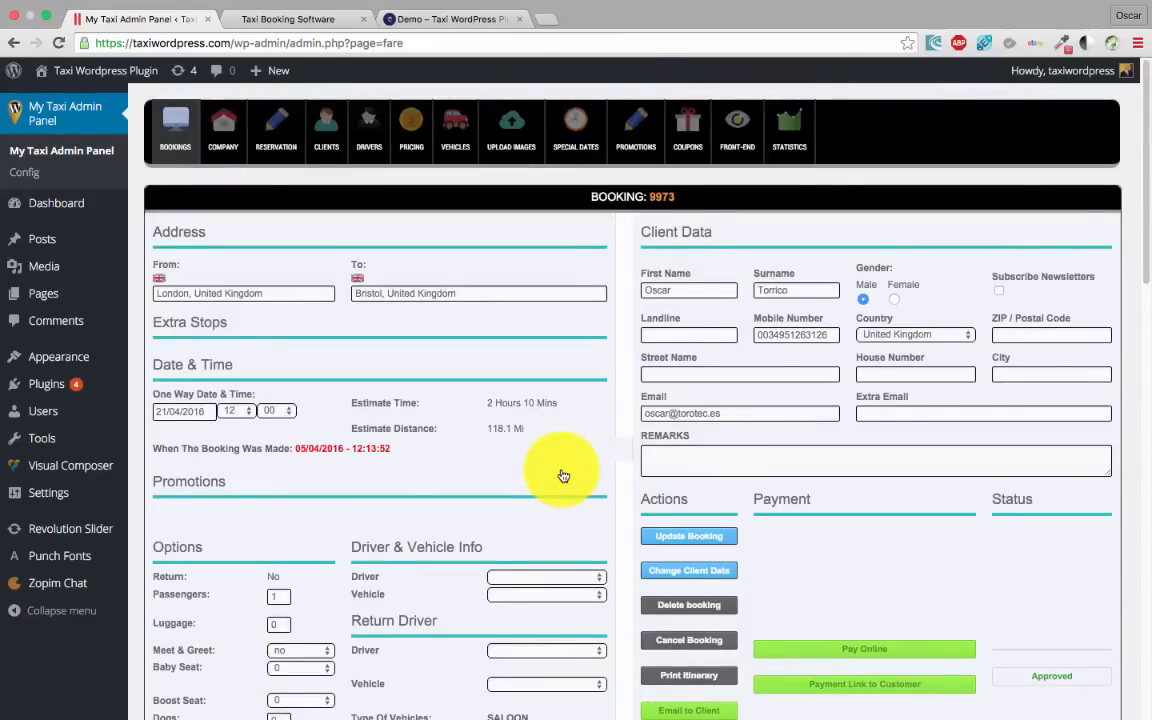
{"action": "scroll", "coordinate": [563, 476], "scroll_direction": "down", "scroll_amount": 5}
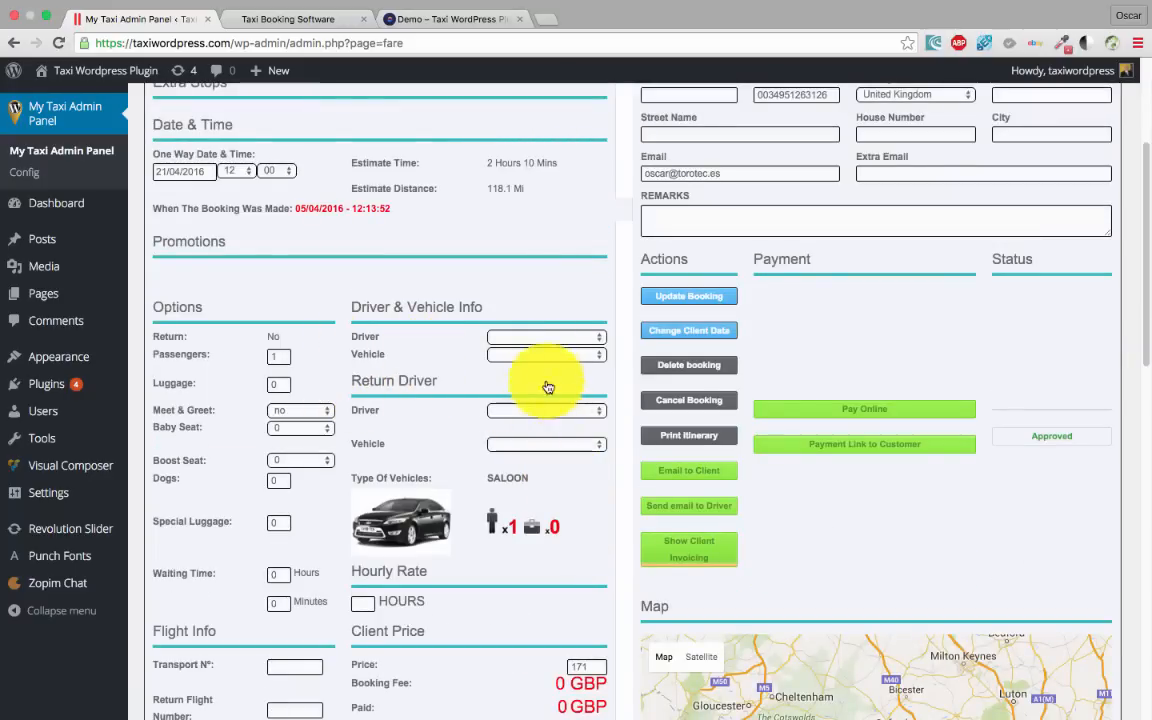
Check the booking's empty Driver dropdown, then go to the Drivers page
{"action": "left_click", "coordinate": [577, 338]}
{"action": "left_click", "coordinate": [400, 332]}
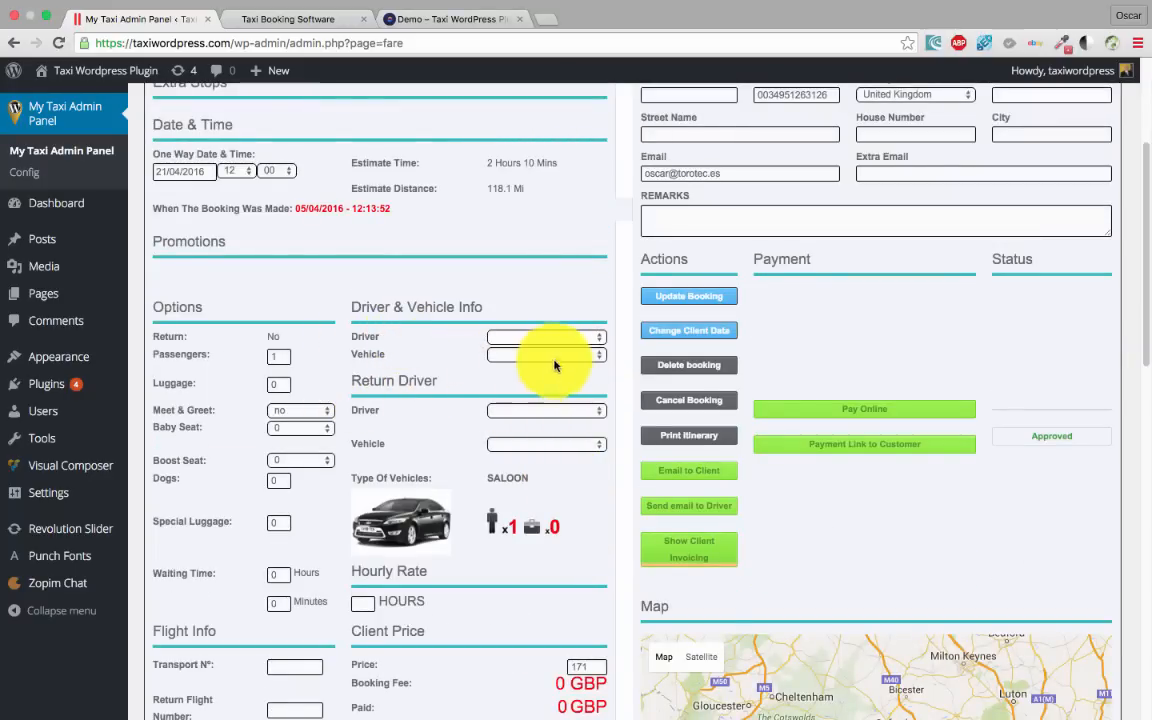
{"action": "scroll", "coordinate": [400, 315], "scroll_direction": "up", "scroll_amount": 5}
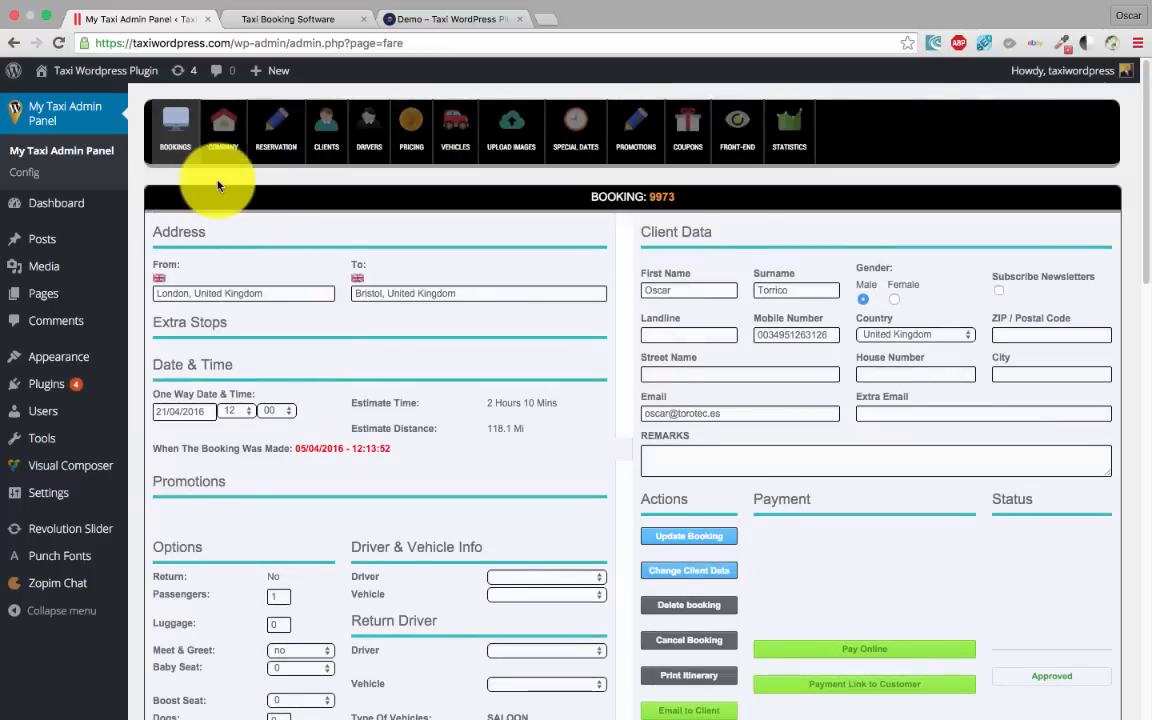
{"action": "left_click", "coordinate": [368, 132]}
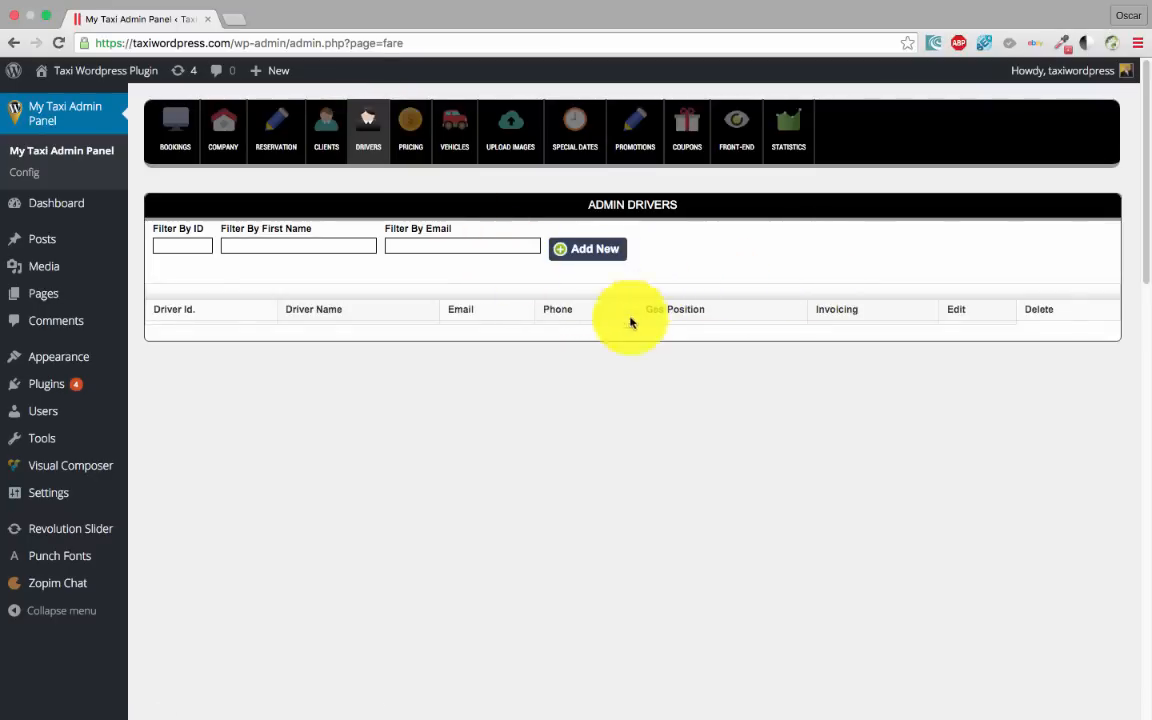
Add a new driver: enter the driver's name, set language English, leave vehicle unassigned
{"action": "left_click", "coordinate": [596, 251]}
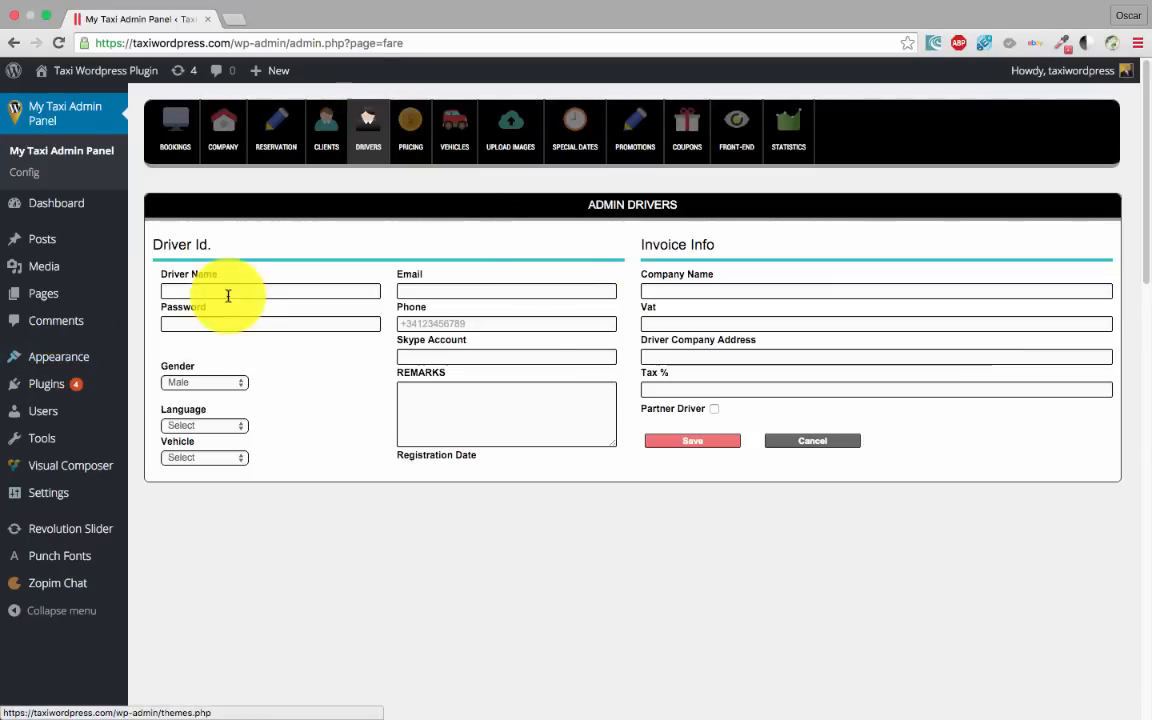
{"action": "left_click", "coordinate": [225, 291]}
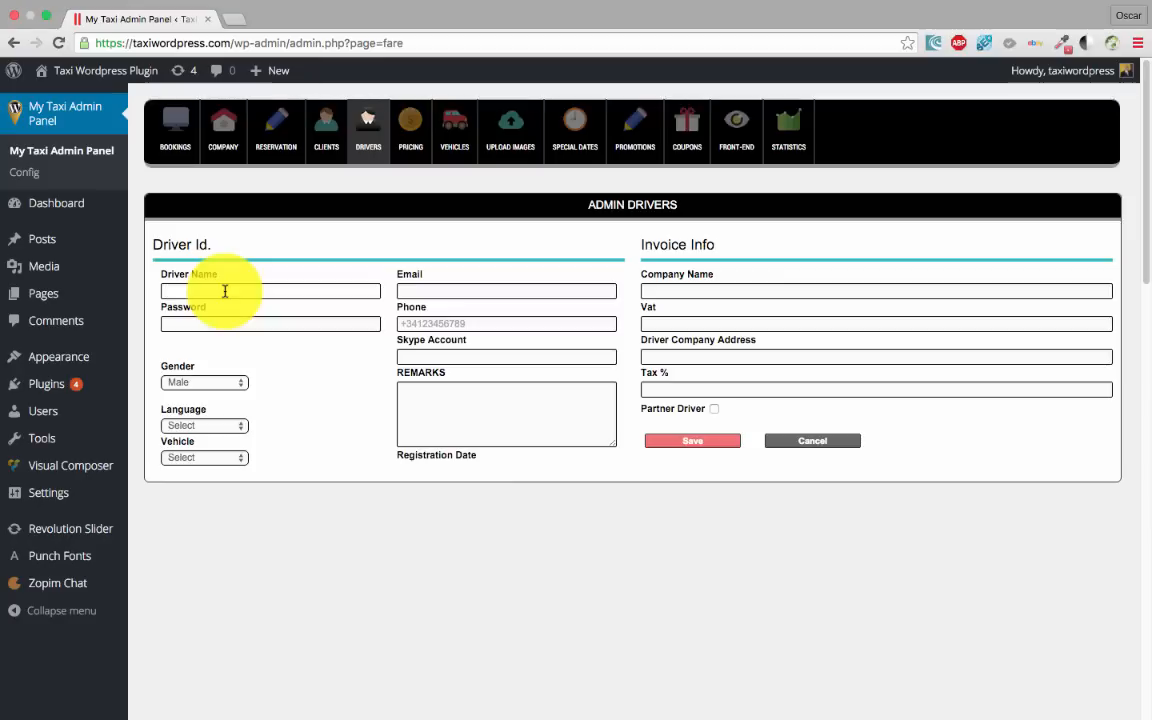
{"action": "type", "text": "John"}
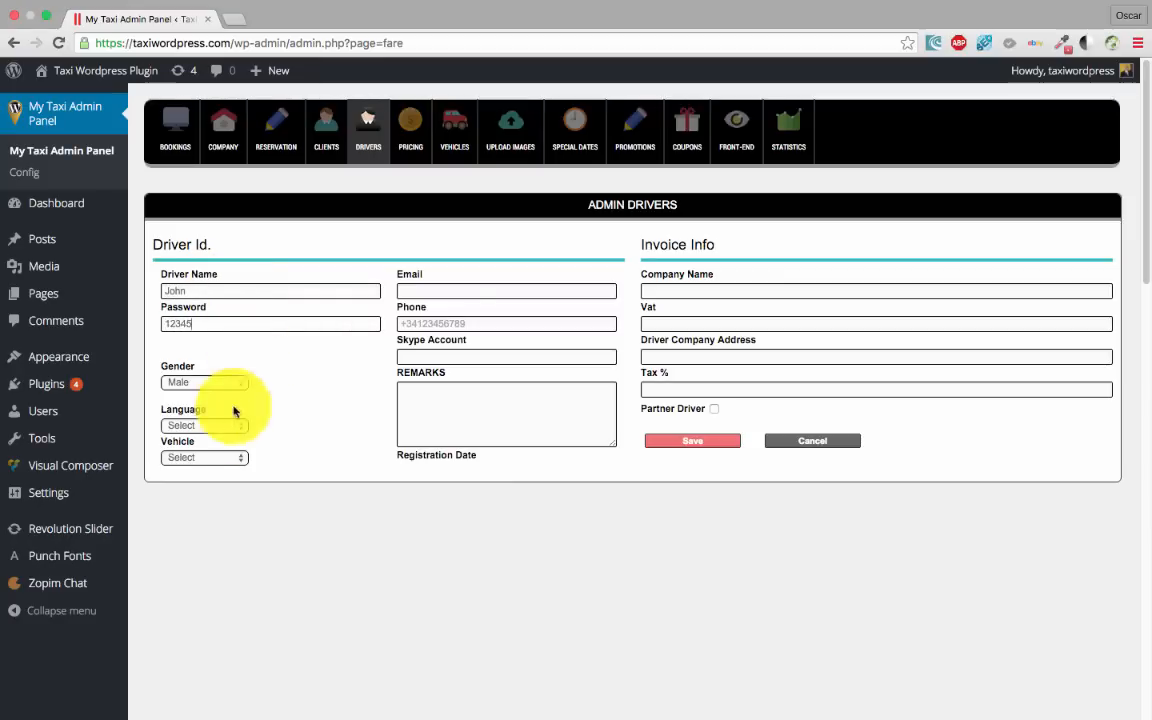
{"action": "left_click", "coordinate": [205, 426]}
{"action": "left_click", "coordinate": [197, 438]}
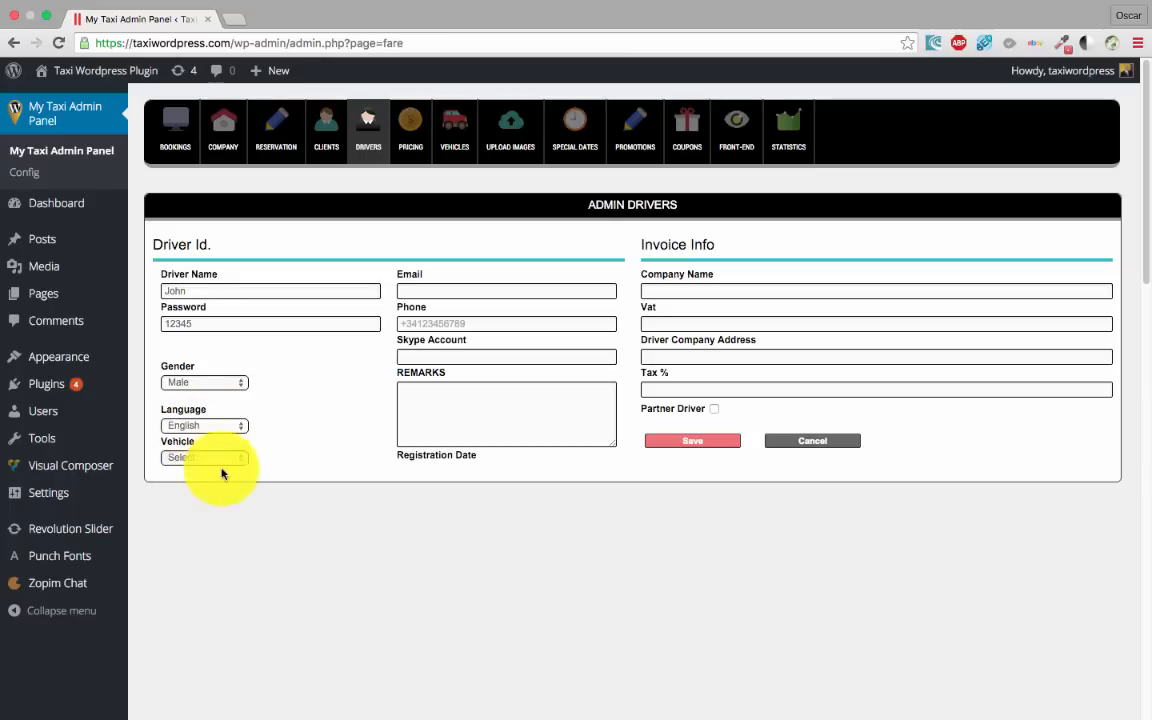
{"action": "left_click", "coordinate": [198, 459]}
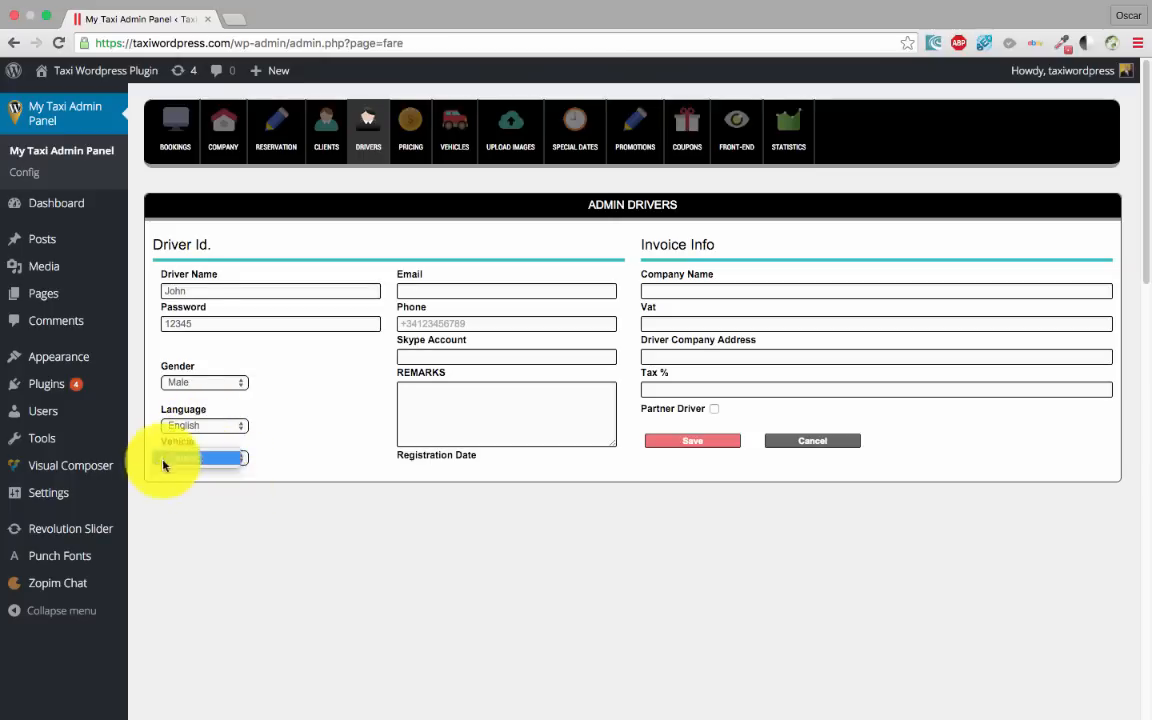
{"action": "left_click", "coordinate": [310, 465]}
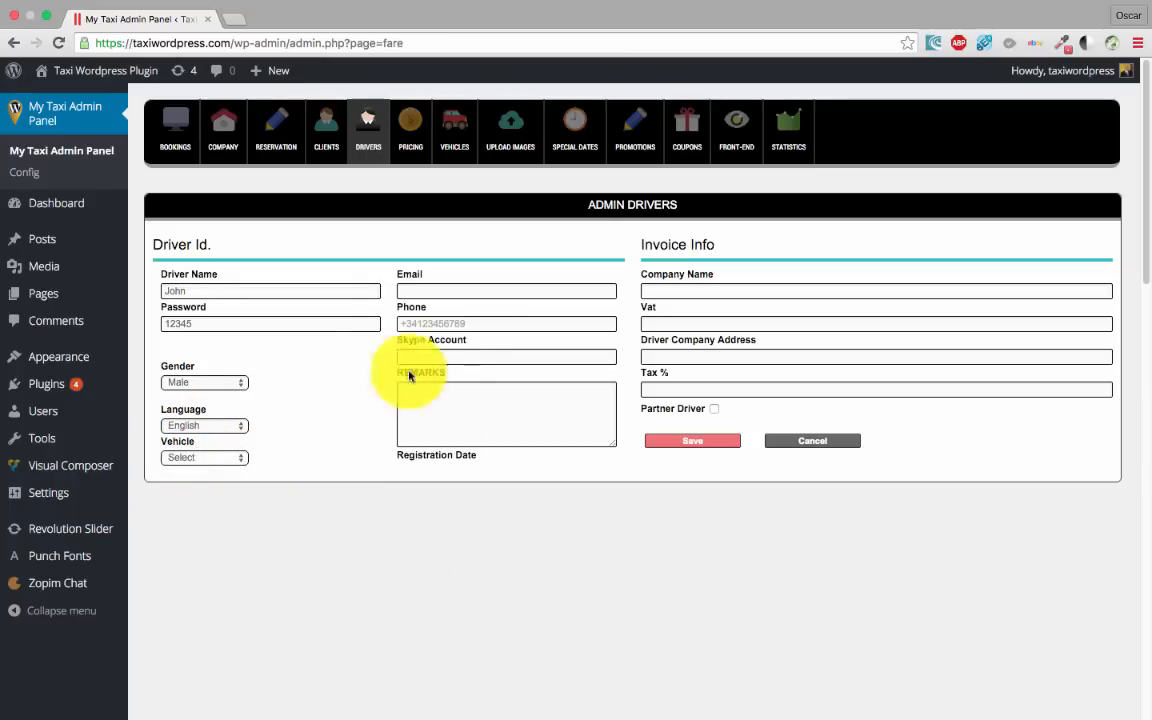
Autofill the driver's e-mail and enter the phone number in international format, then attempt saving
{"action": "left_click", "coordinate": [458, 295]}
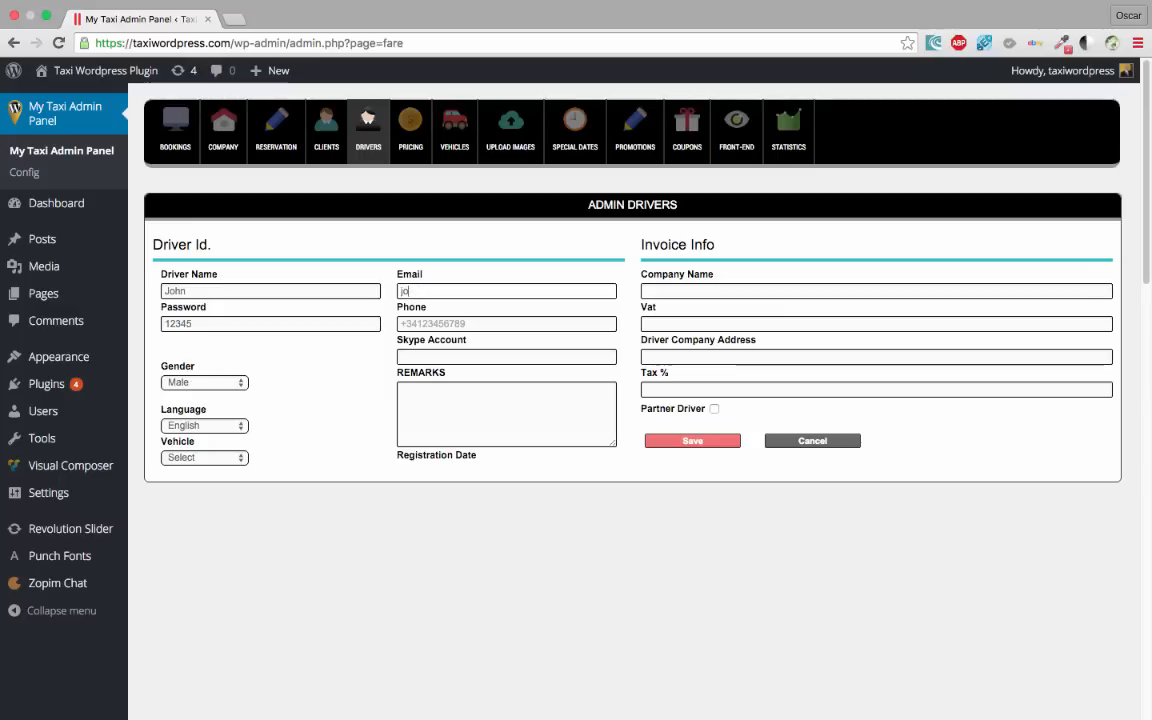
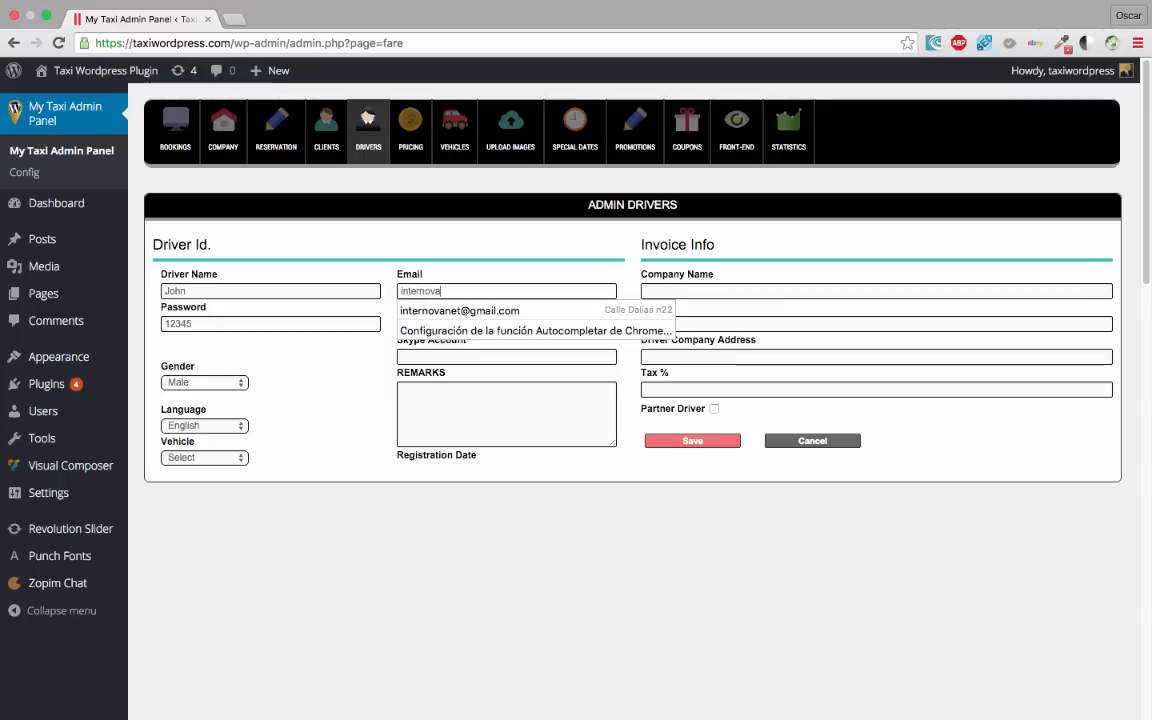
{"action": "key", "text": "Down"}
{"action": "key", "text": "Return"}
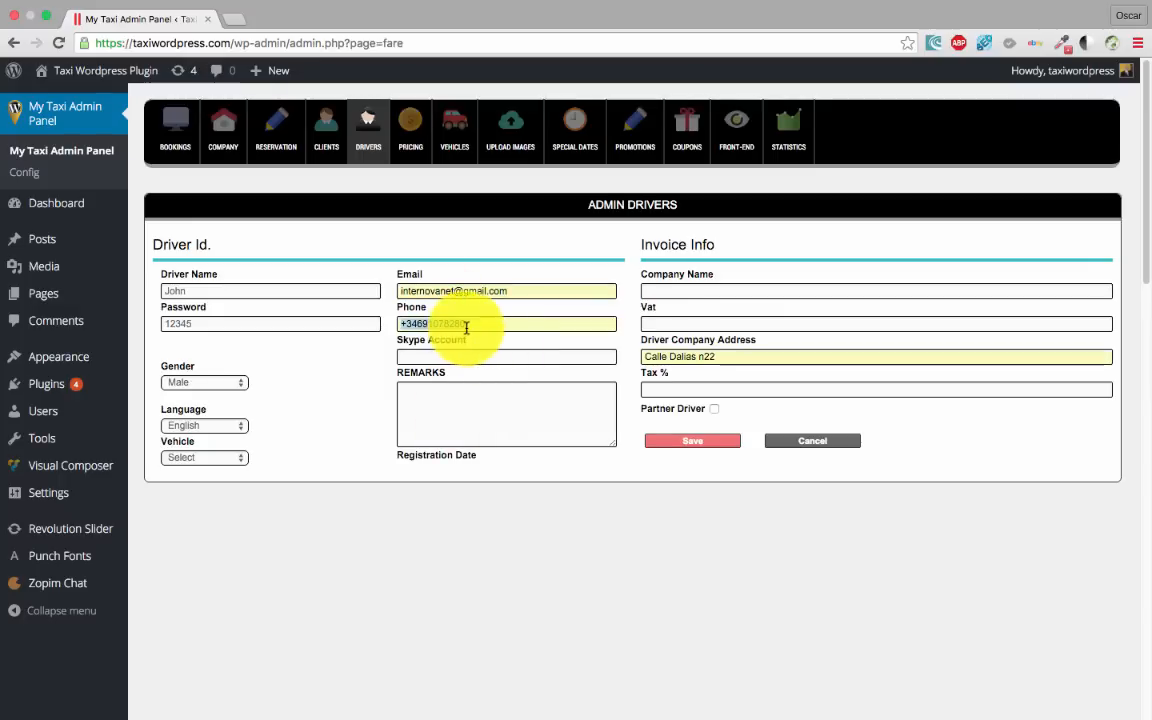
{"action": "left_click_drag", "start_coordinate": [470, 326], "coordinate": [315, 325]}
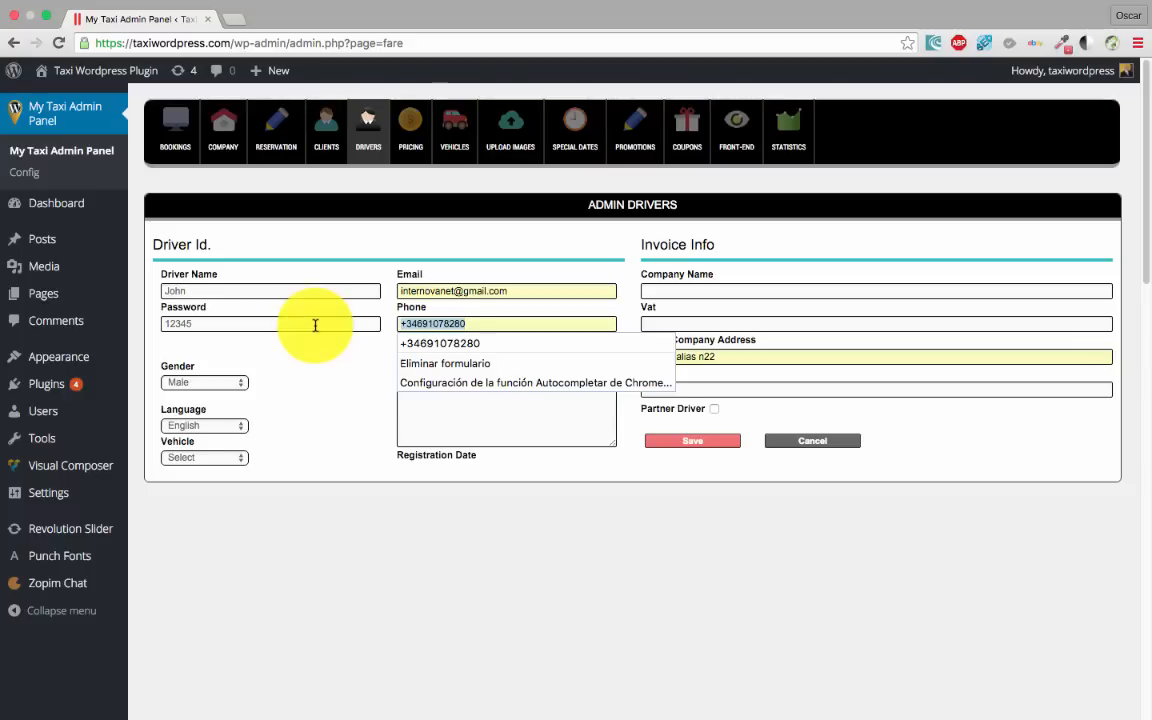
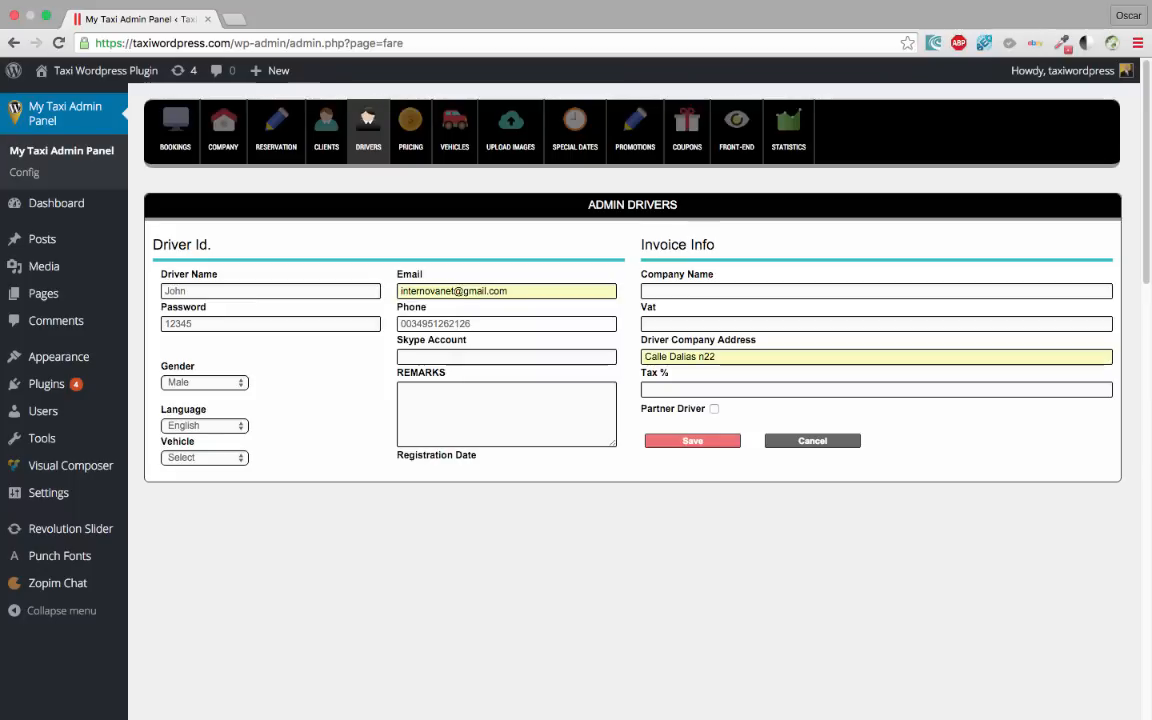
{"action": "left_click", "coordinate": [692, 441]}
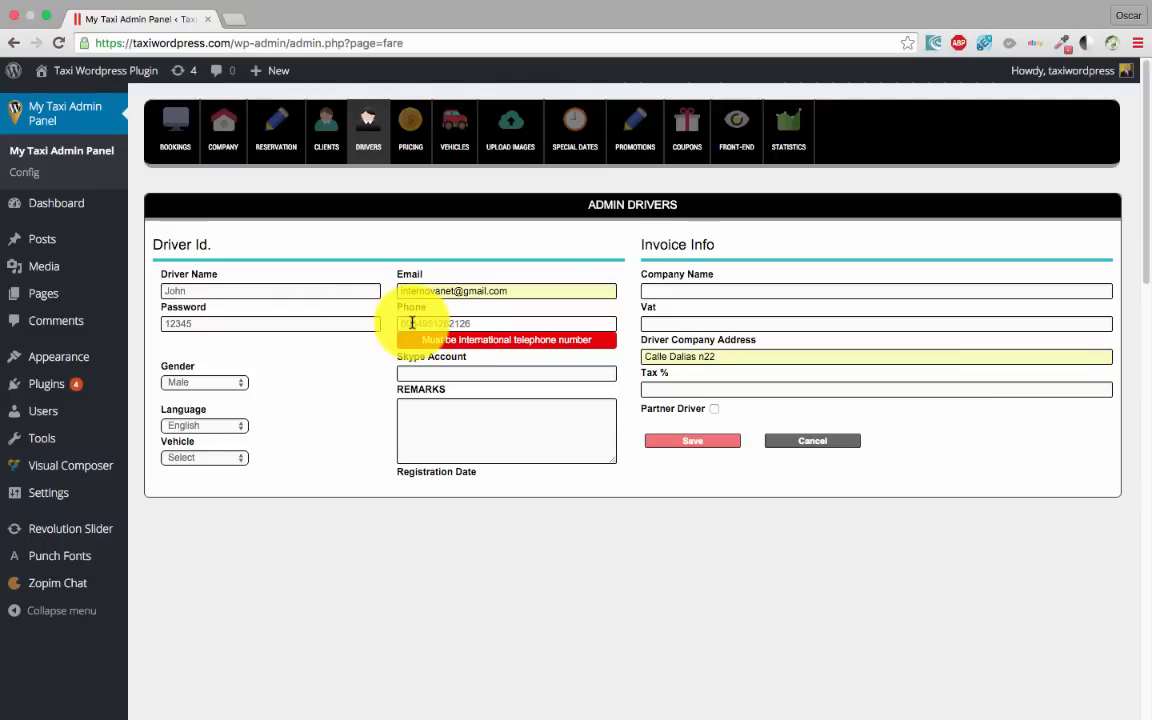
Remove the leading 00 from the phone number and save the new driver
{"action": "left_click_drag", "start_coordinate": [411, 322], "coordinate": [322, 322]}
{"action": "key", "text": "BackSpace"}
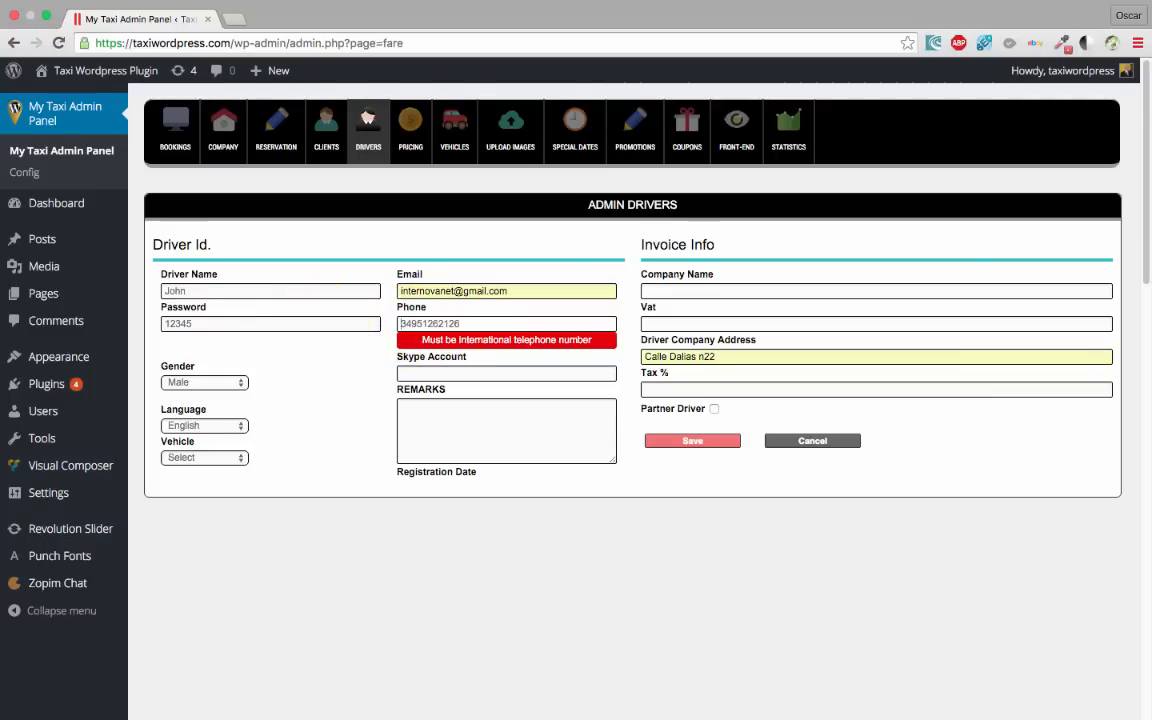
{"action": "left_click", "coordinate": [692, 442]}
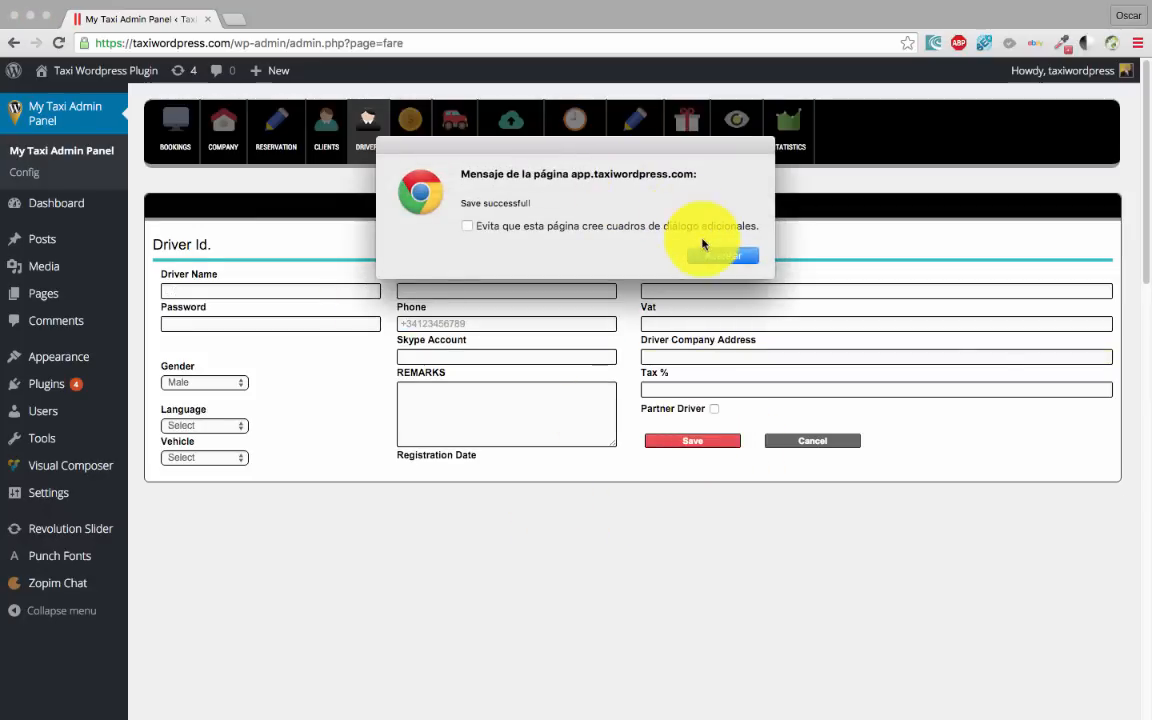
{"action": "left_click", "coordinate": [719, 257]}
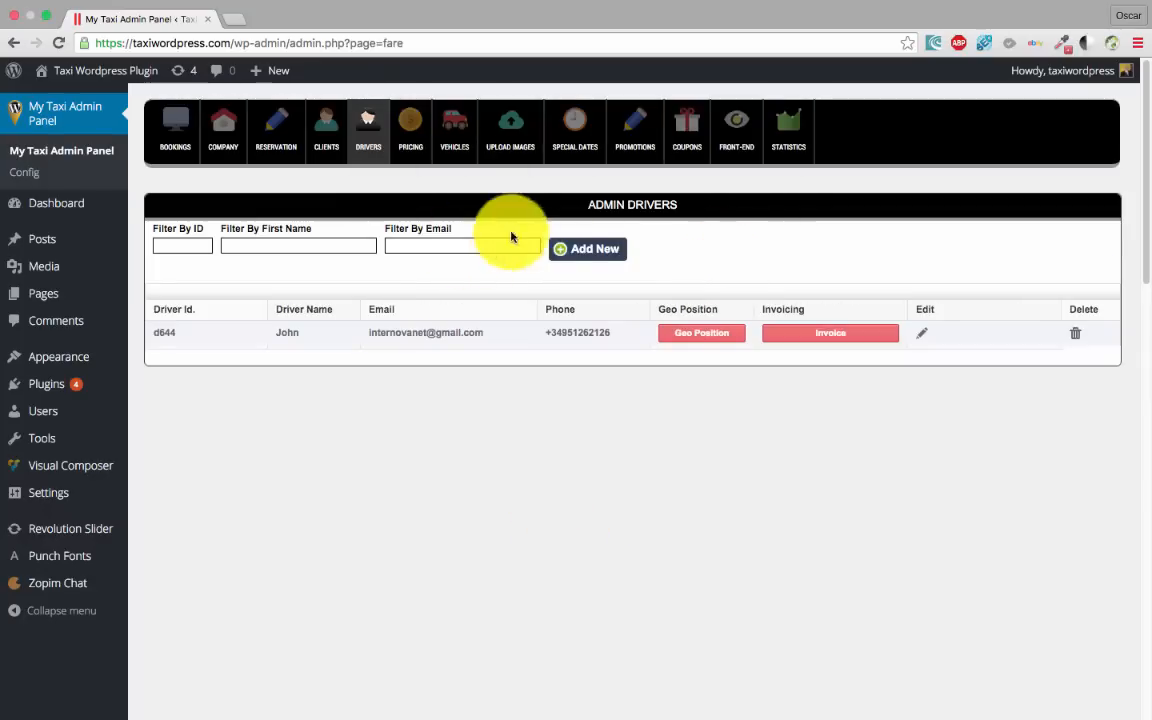
Add a new vehicle row with plate 123 HTR and brand Mercedes
{"action": "left_click", "coordinate": [457, 144]}
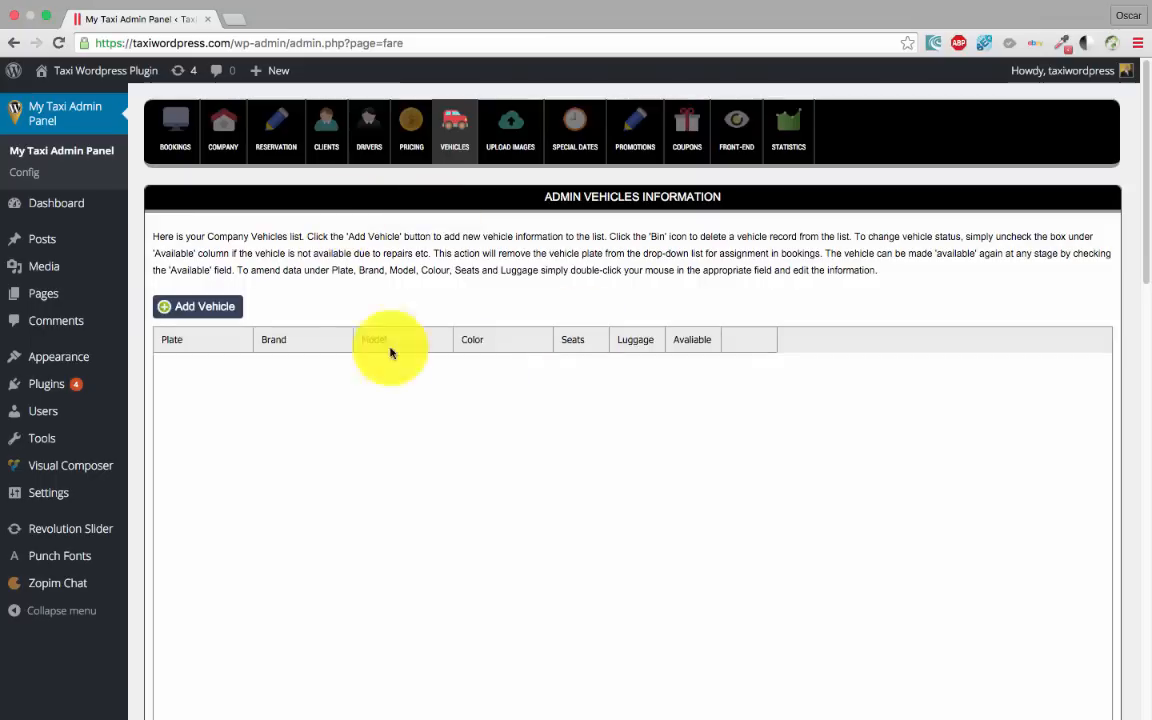
{"action": "left_click", "coordinate": [216, 307]}
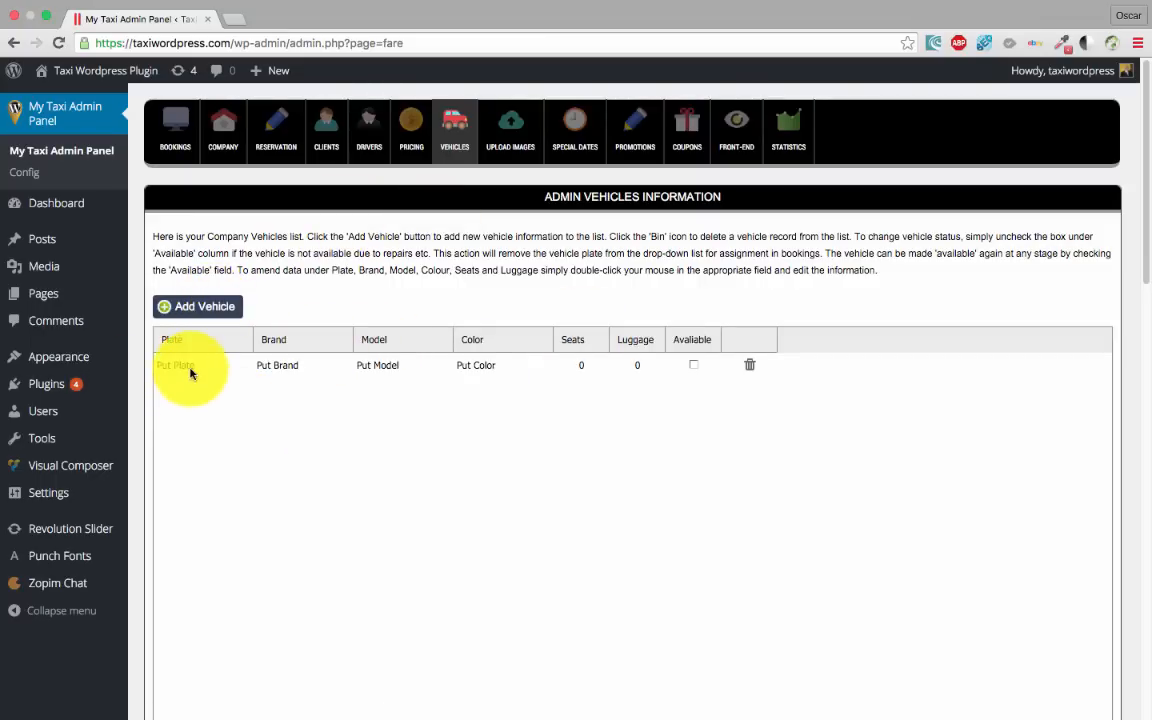
{"action": "double_click", "coordinate": [210, 366]}
{"action": "left_click_drag", "start_coordinate": [210, 366], "coordinate": [93, 360]}
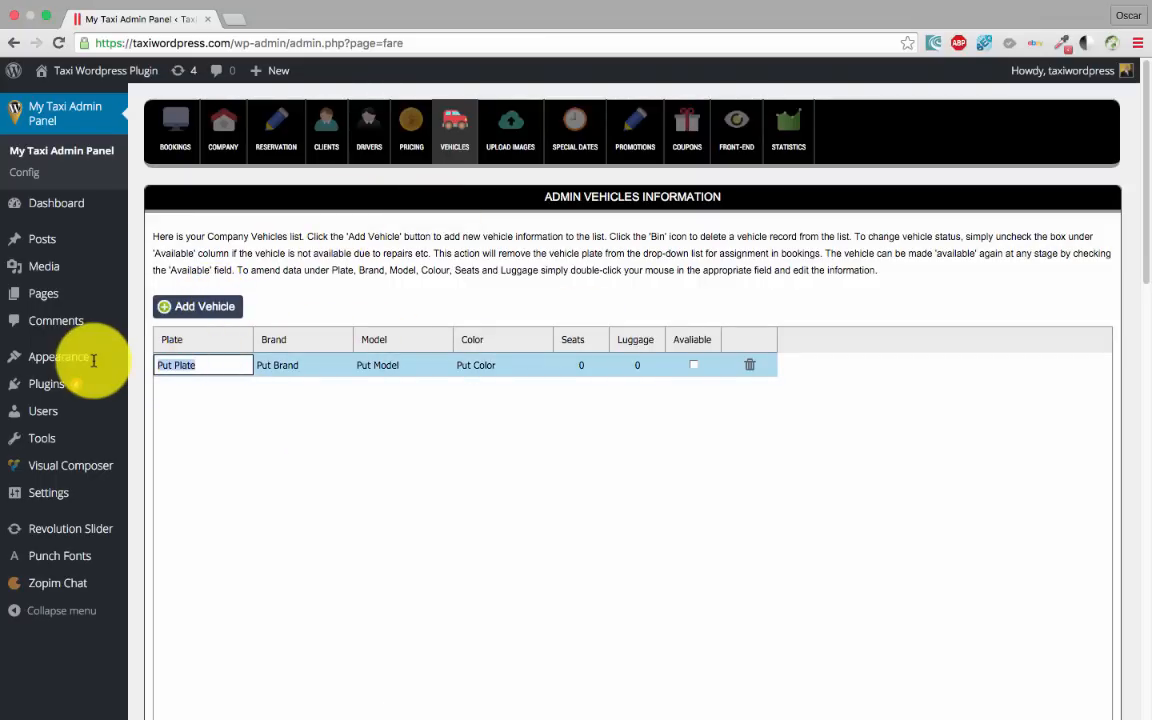
{"action": "type", "text": "123 HTR"}
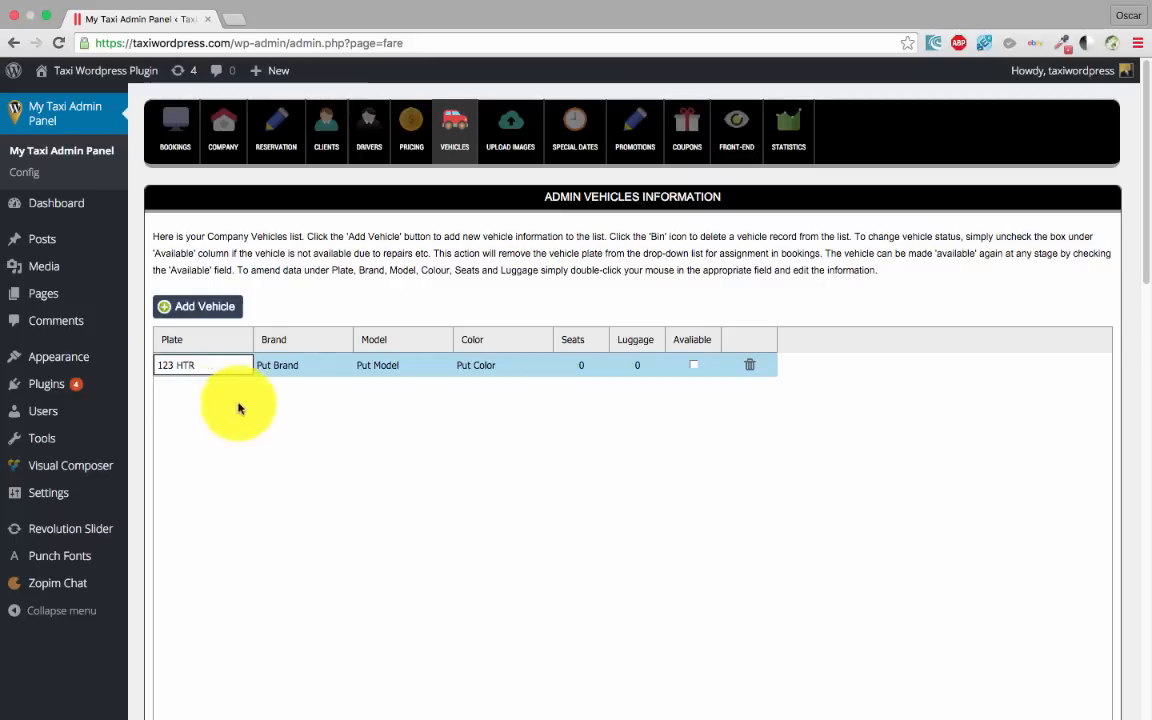
{"action": "double_click", "coordinate": [306, 366]}
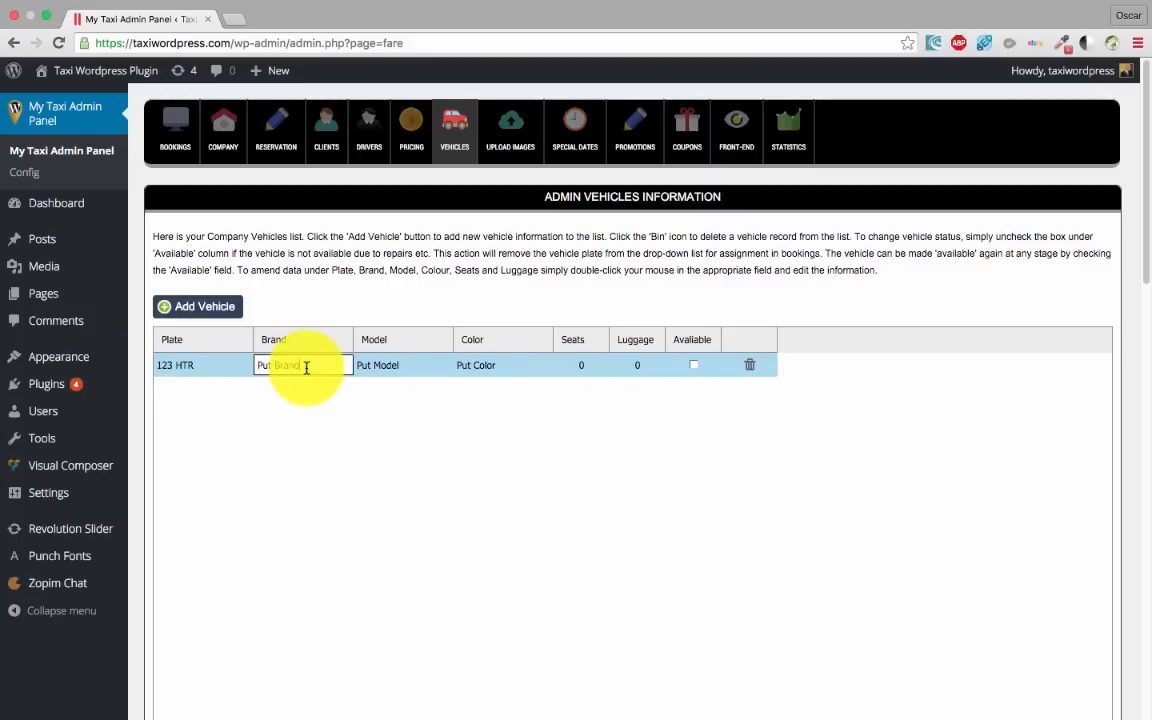
{"action": "left_click_drag", "start_coordinate": [308, 365], "coordinate": [205, 364]}
{"action": "type", "text": "Mercedes"}
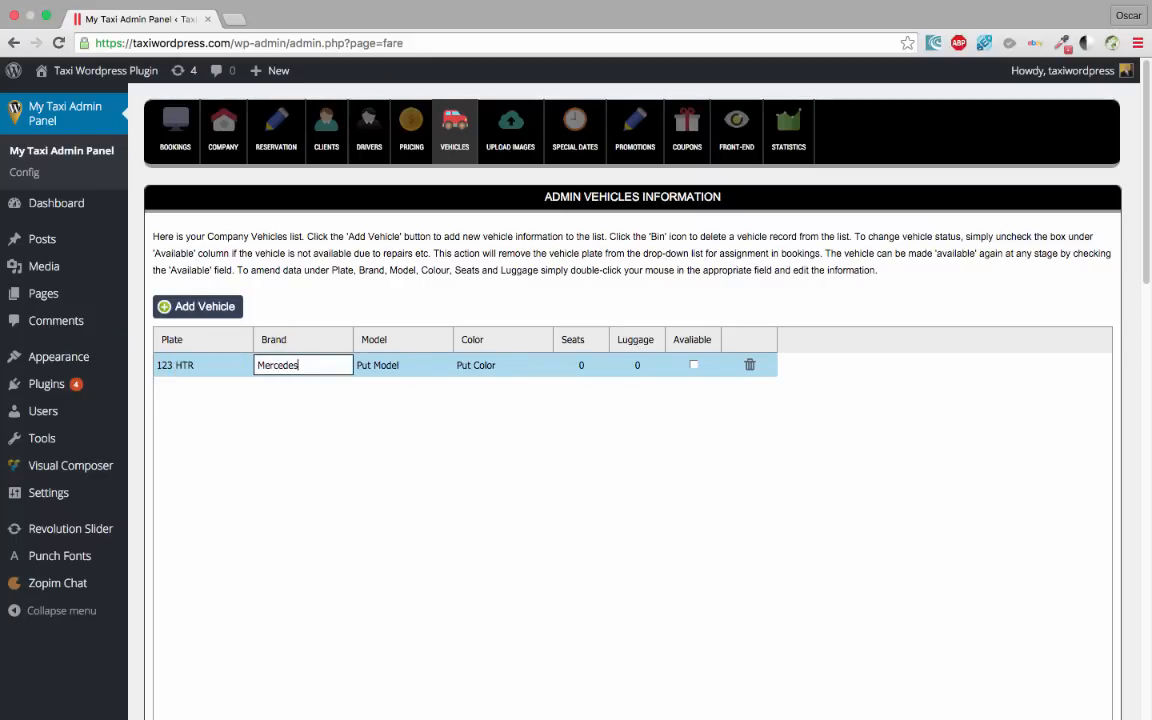
{"action": "key", "text": "Tab"}
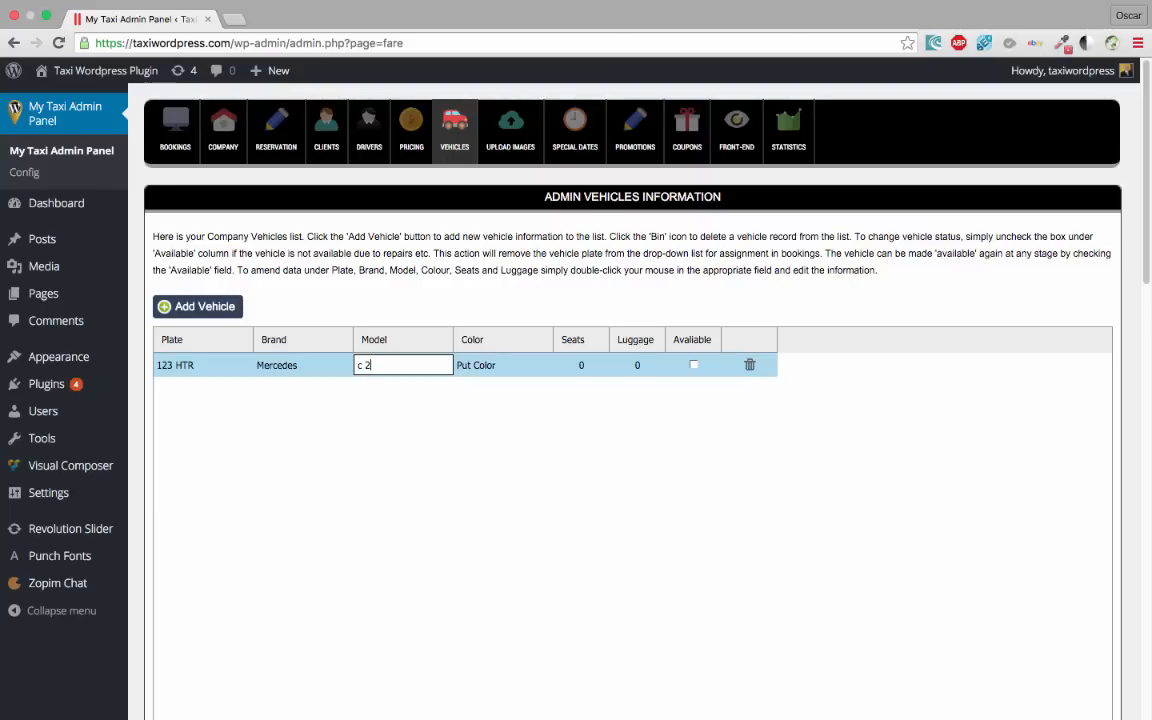
Give the Mercedes c 200 colour black, 4 seats, 3 luggage, and mark it available
{"action": "double_click", "coordinate": [490, 364]}
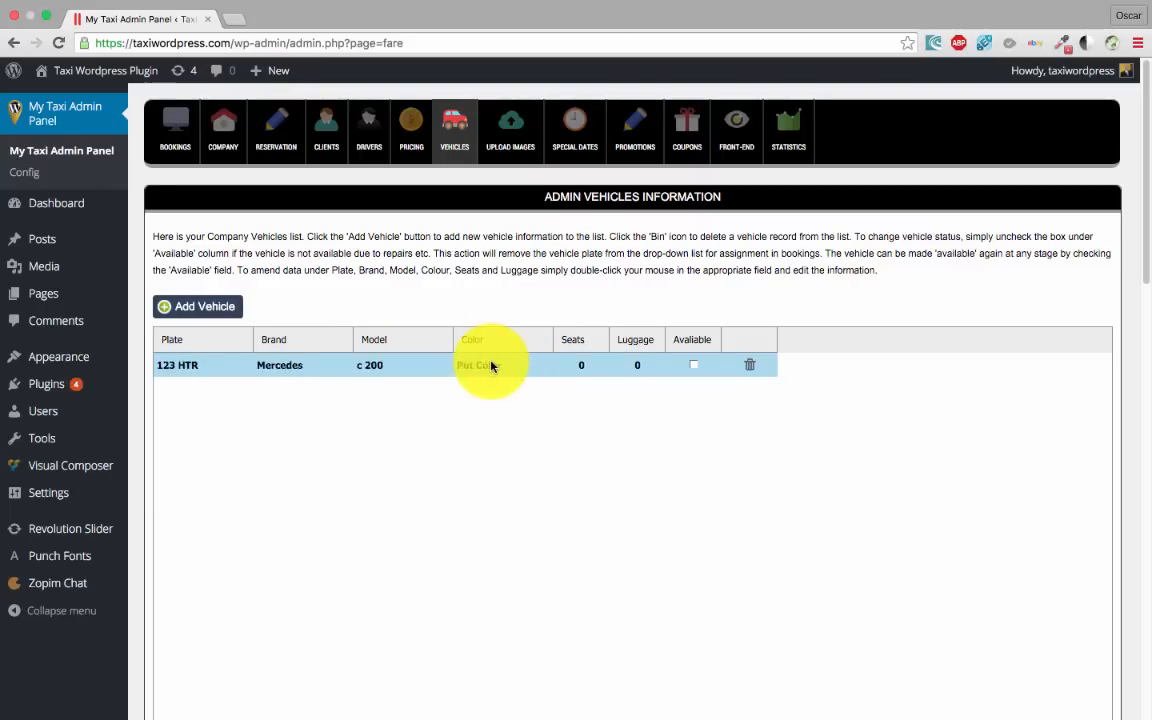
{"action": "type", "text": "Black"}
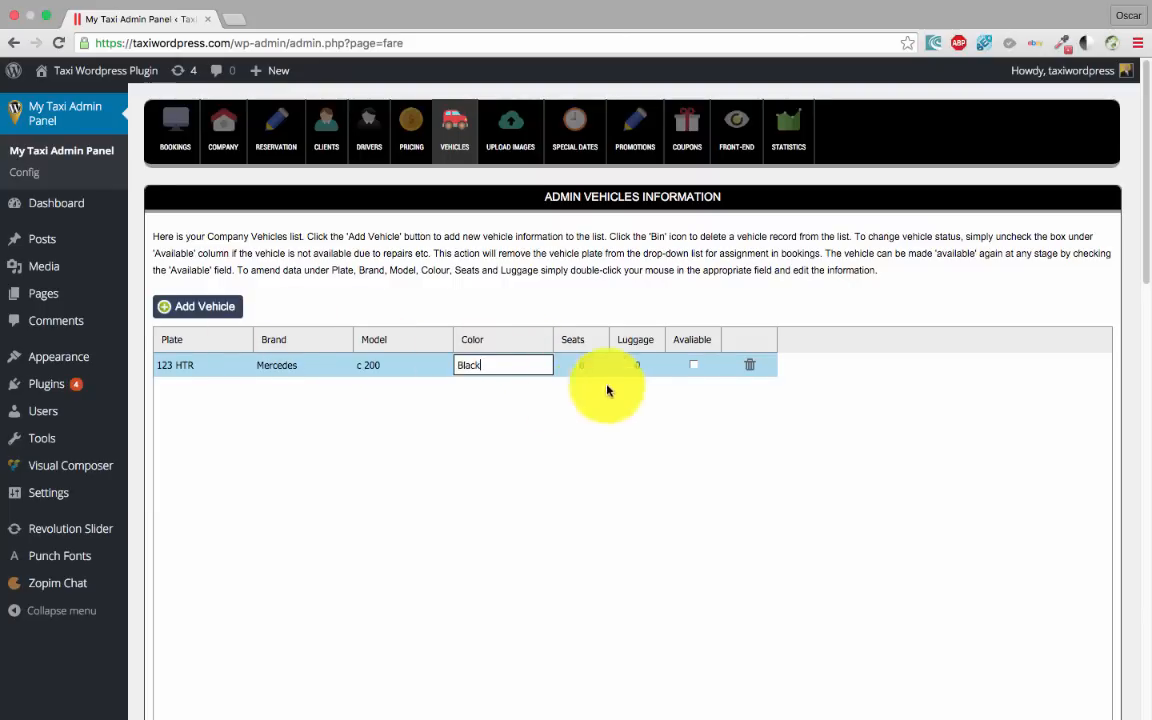
{"action": "double_click", "coordinate": [587, 364]}
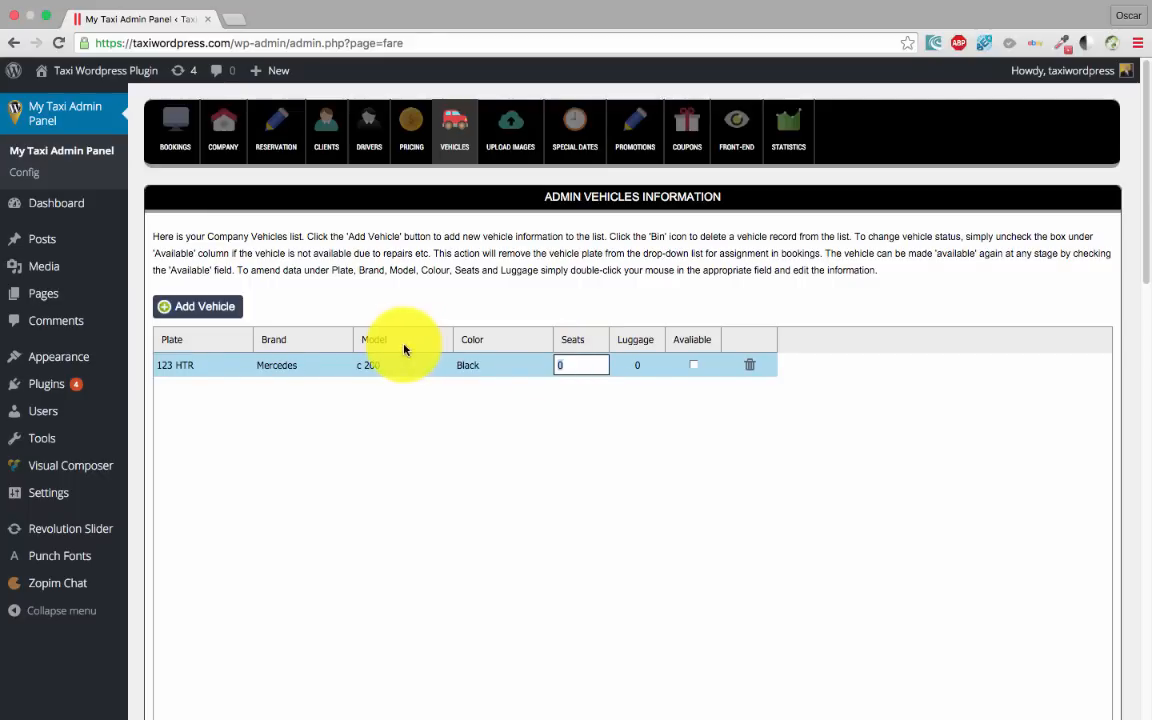
{"action": "type", "text": "4"}
{"action": "double_click", "coordinate": [644, 364]}
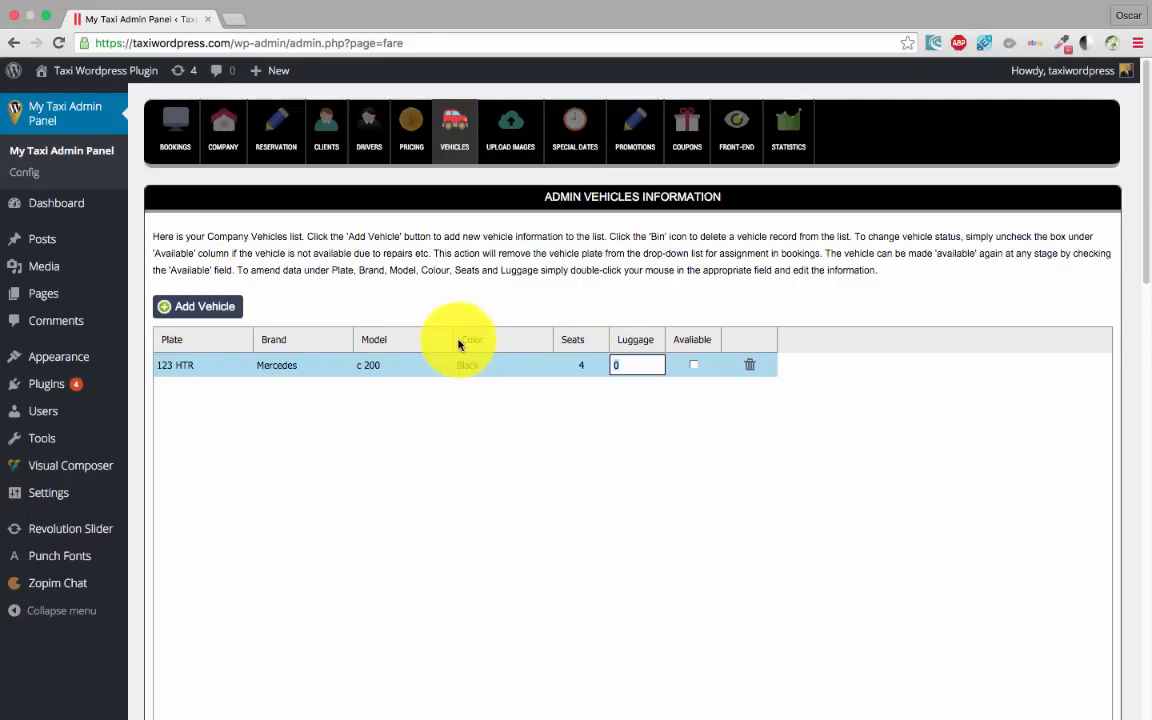
{"action": "left_click", "coordinate": [693, 364]}
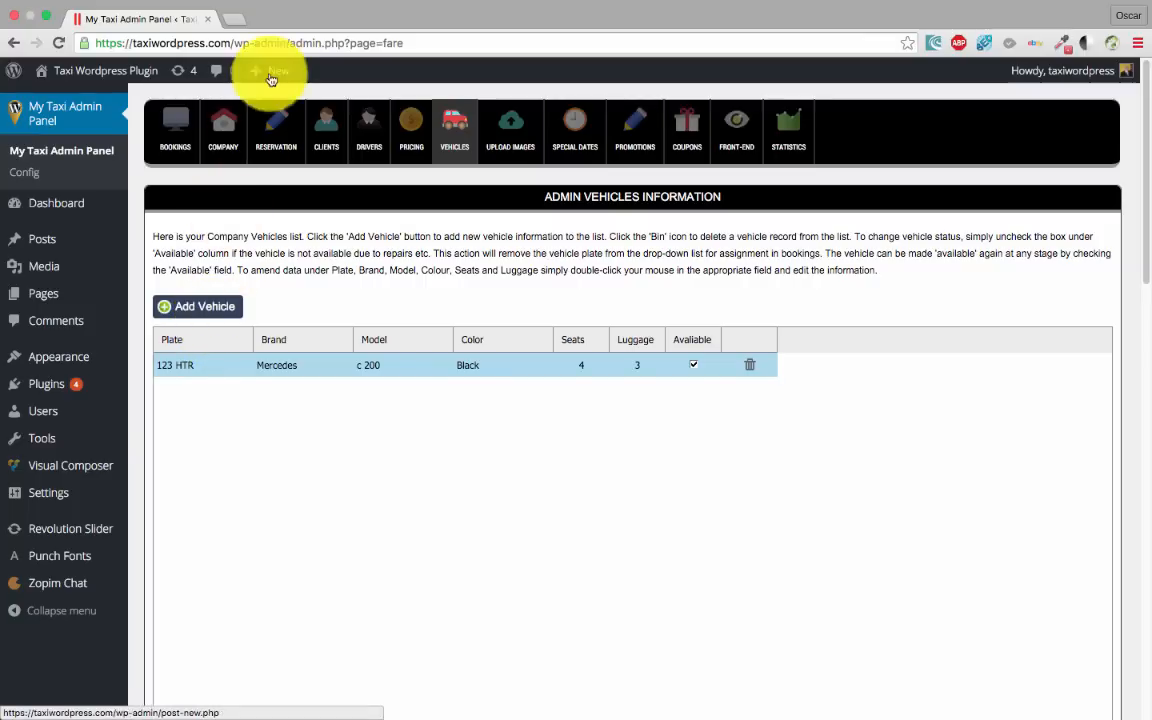
Edit the sole driver, choose vehicle 123 HTR, and save the driver
{"action": "left_click", "coordinate": [371, 142]}
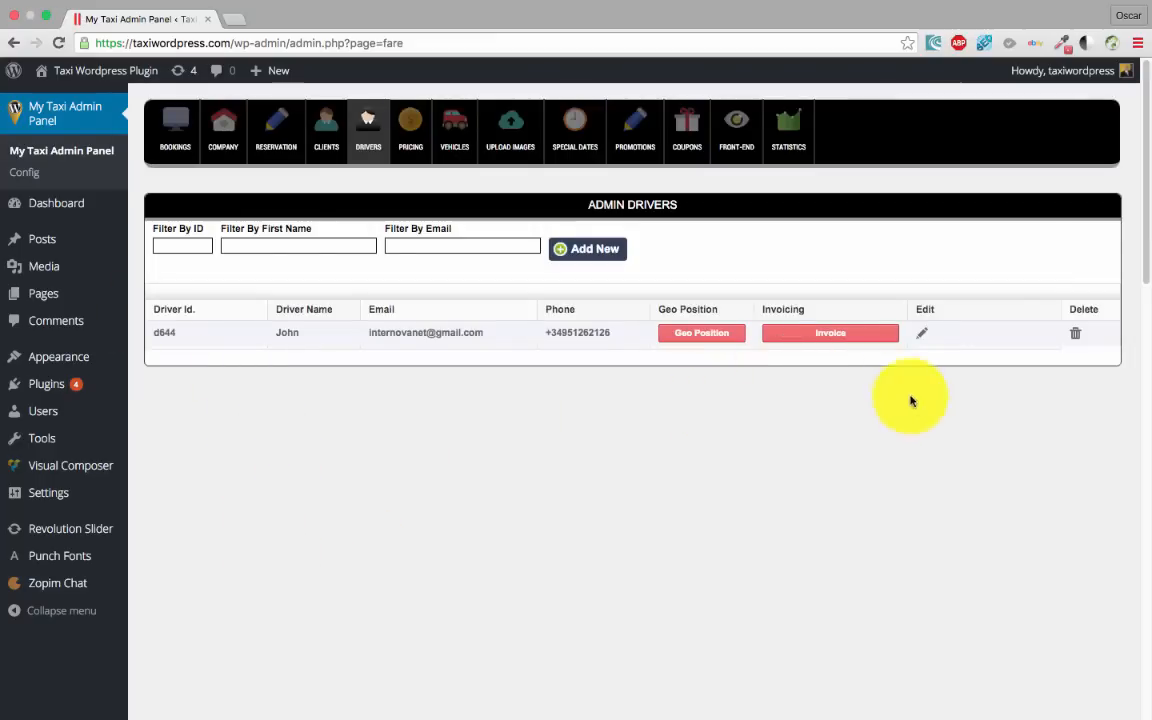
{"action": "left_click", "coordinate": [926, 338]}
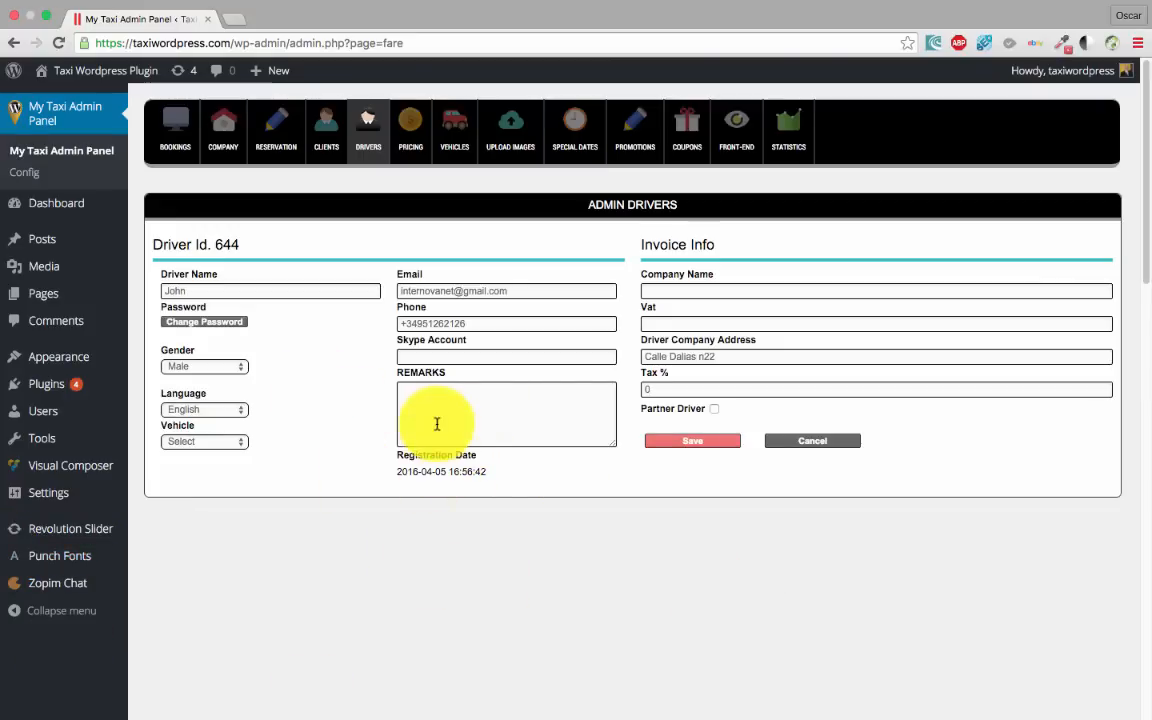
{"action": "left_click", "coordinate": [204, 442]}
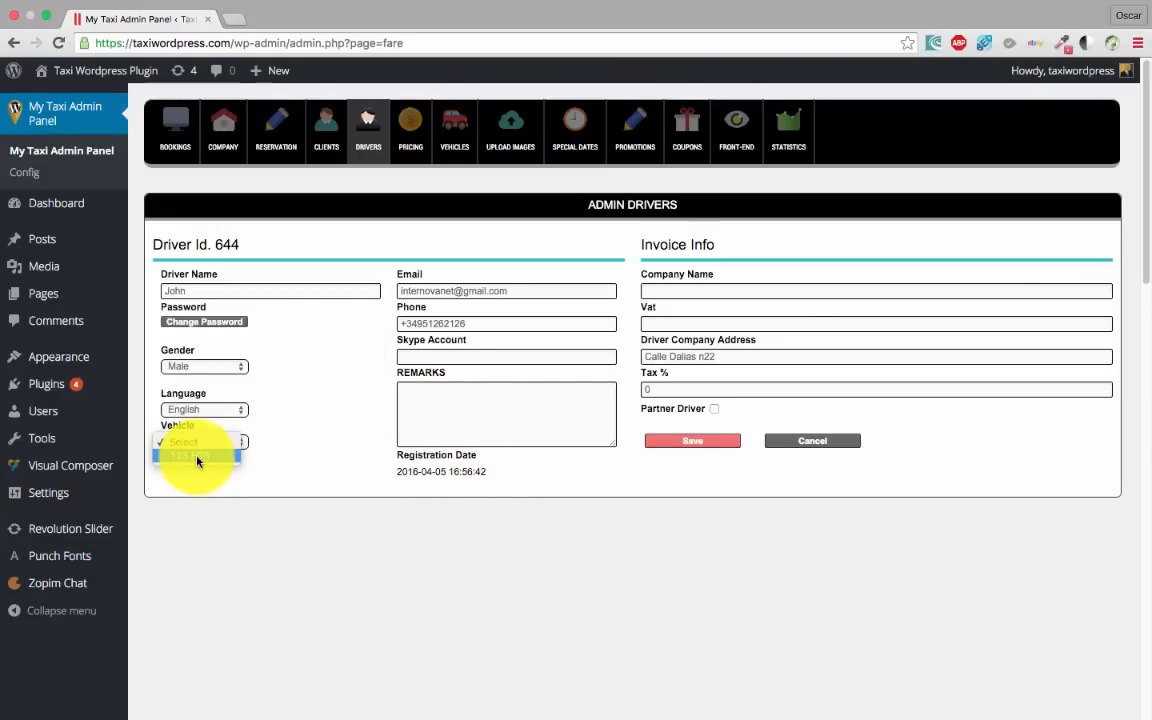
{"action": "left_click", "coordinate": [197, 458]}
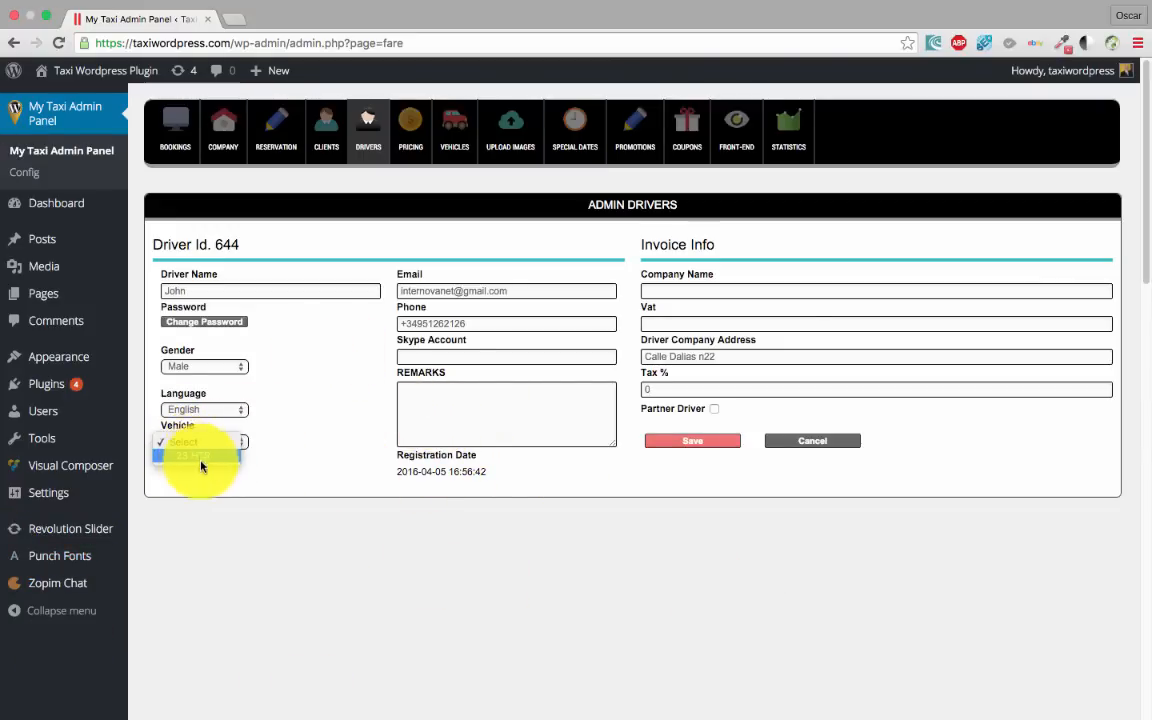
{"action": "left_click", "coordinate": [705, 450]}
{"action": "left_click", "coordinate": [741, 254]}
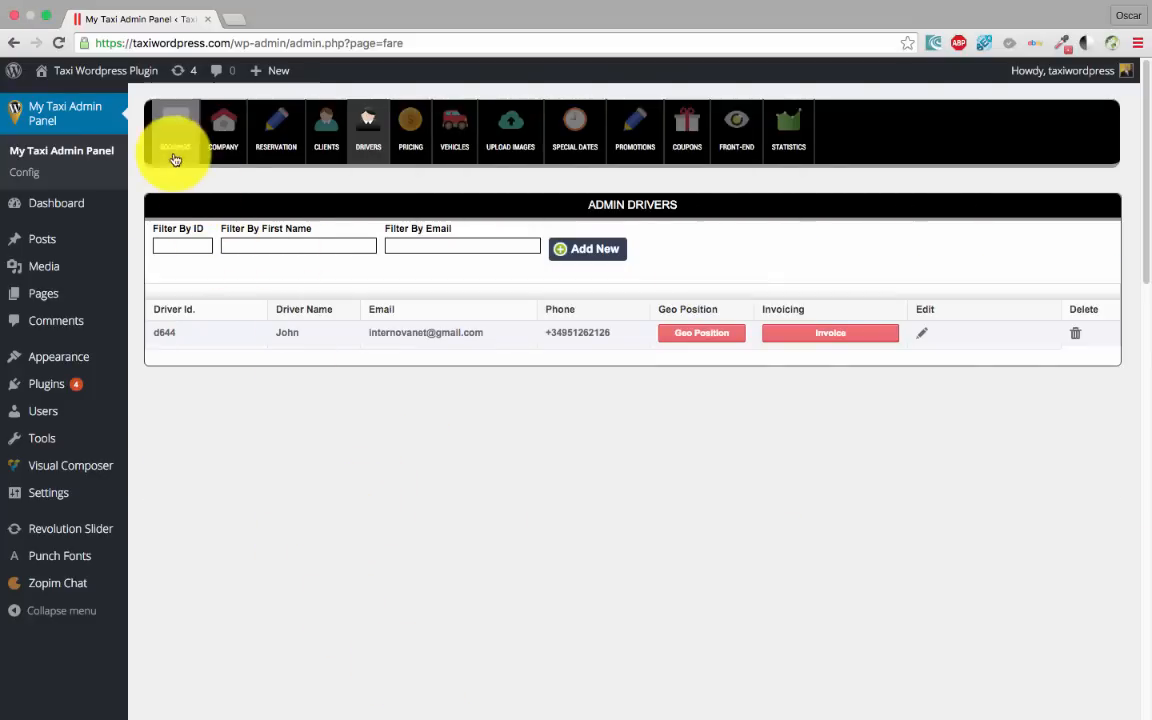
Open approved booking 9973 and select the new driver in its Driver dropdown
{"action": "left_click", "coordinate": [175, 160]}
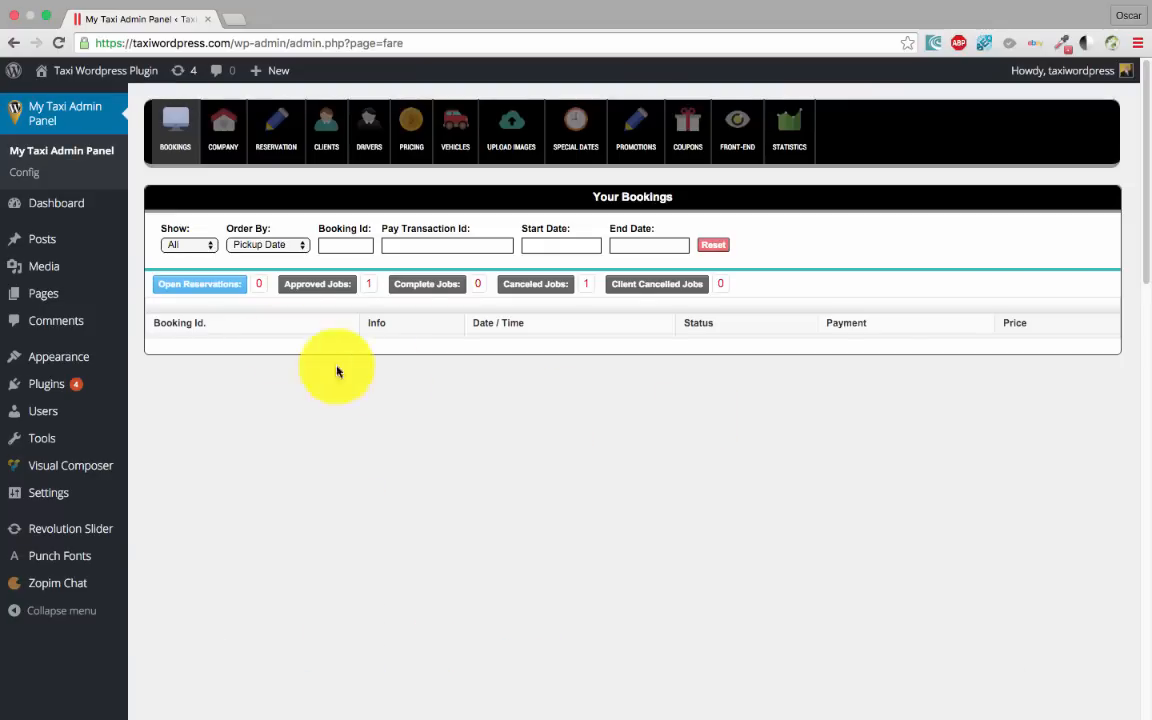
{"action": "left_click", "coordinate": [318, 286]}
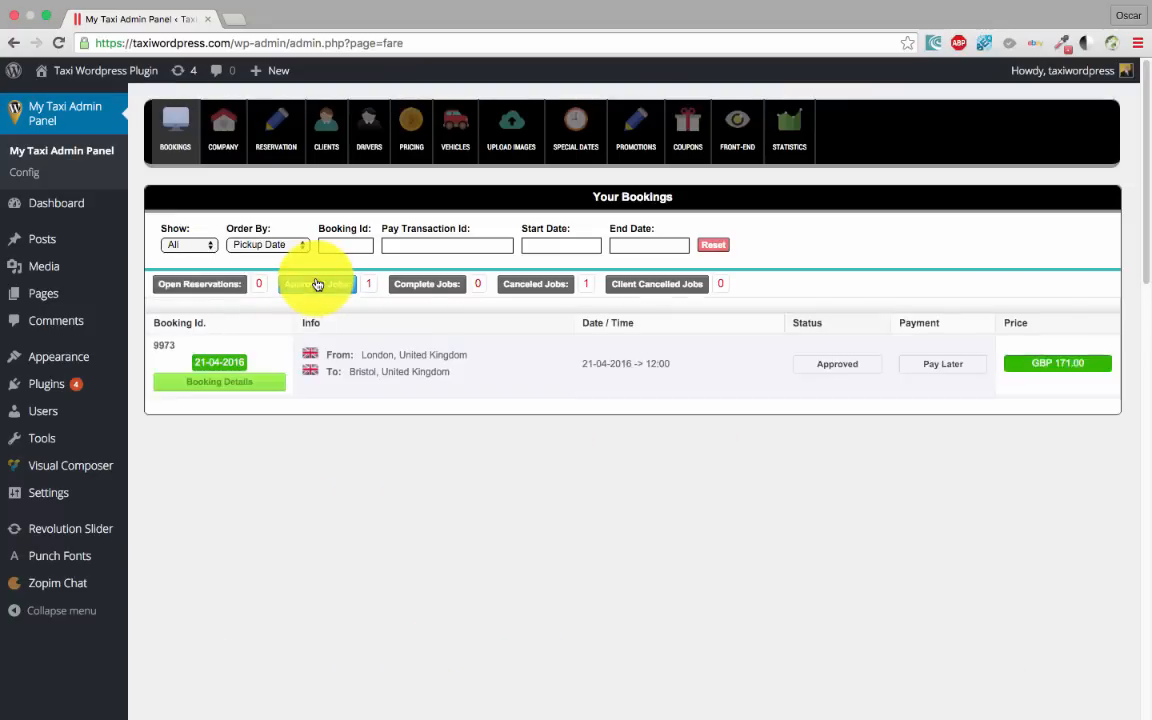
{"action": "left_click", "coordinate": [220, 384]}
{"action": "scroll", "coordinate": [321, 463], "scroll_direction": "down", "scroll_amount": 5}
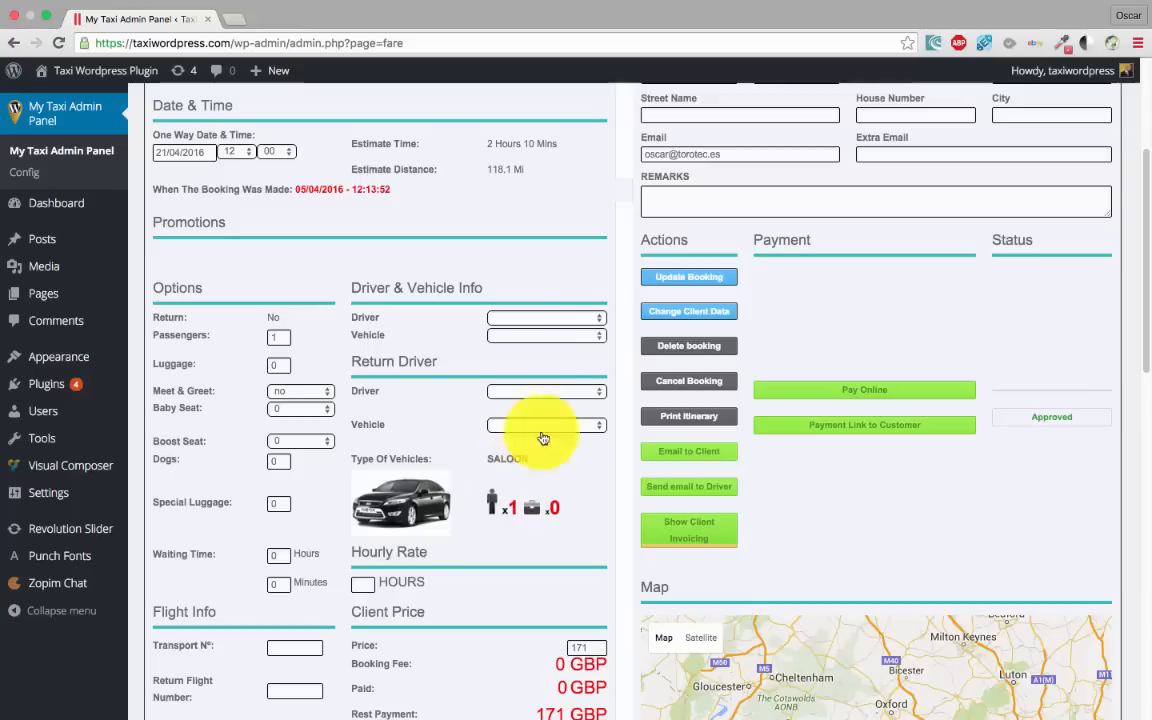
{"action": "scroll", "coordinate": [543, 438], "scroll_direction": "up", "scroll_amount": 3}
{"action": "left_click", "coordinate": [514, 447]}
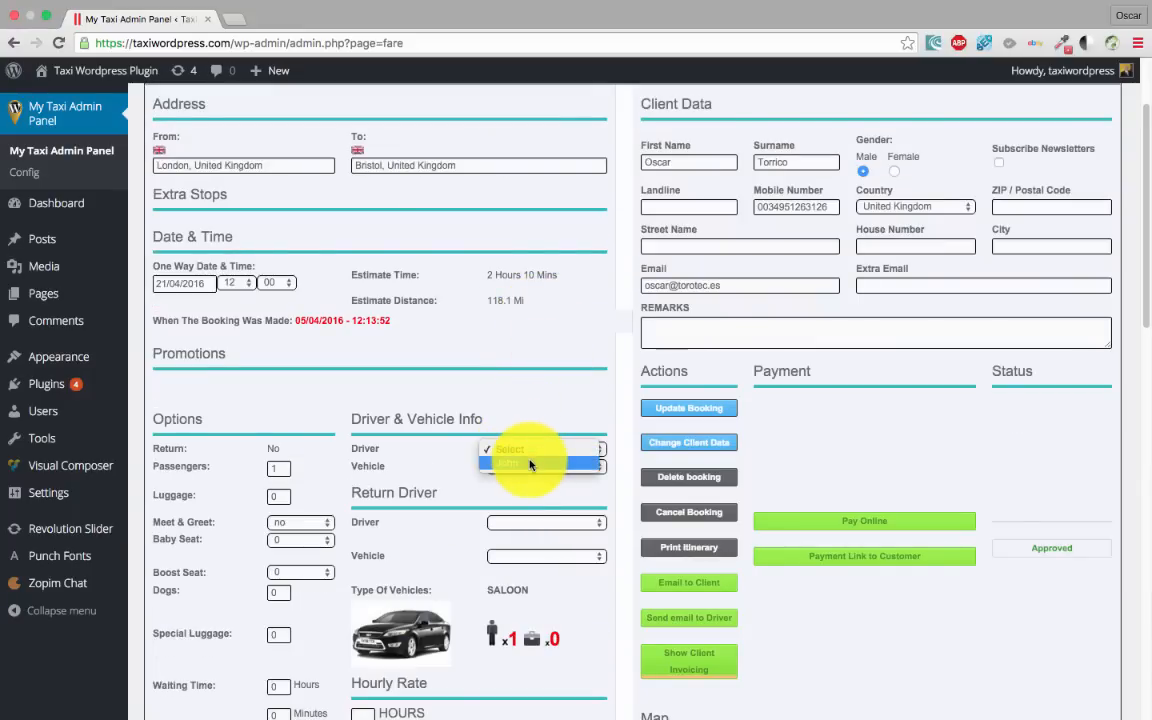
{"action": "left_click", "coordinate": [530, 465]}
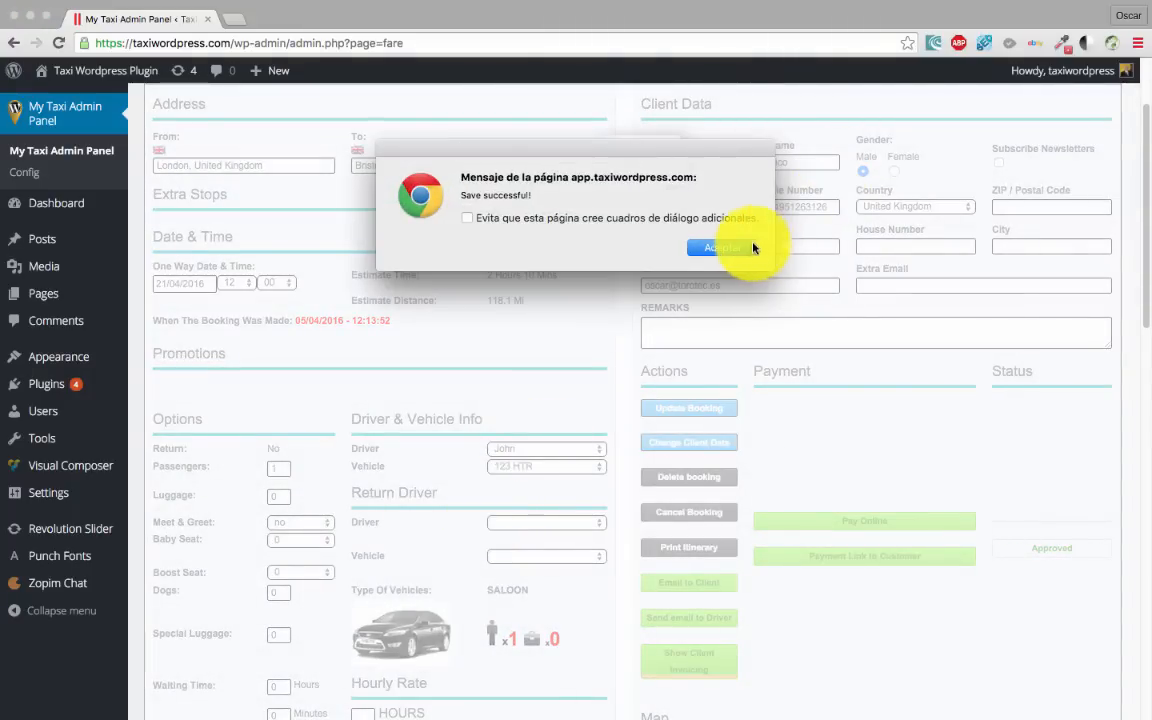
{"action": "left_click", "coordinate": [753, 248]}
Update booking 9973 and confirm the dialogs to save the driver assignment
{"action": "scroll", "coordinate": [550, 370], "scroll_direction": "down", "scroll_amount": 3}
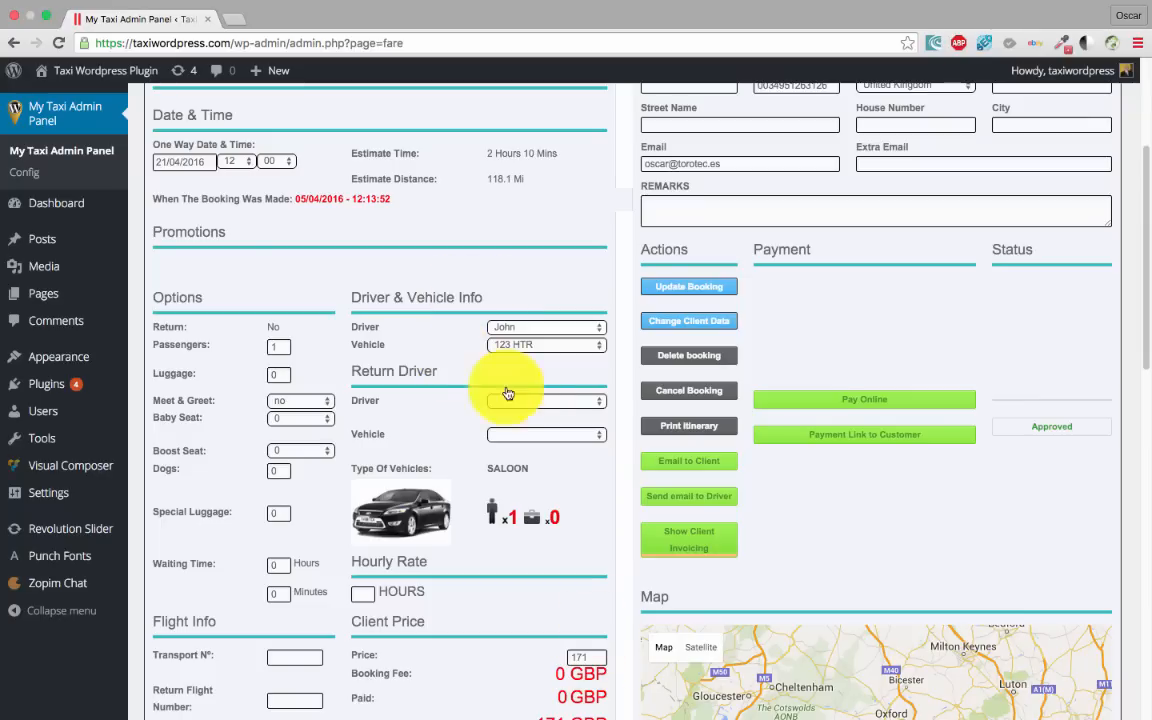
{"action": "scroll", "coordinate": [639, 467], "scroll_direction": "down", "scroll_amount": 1}
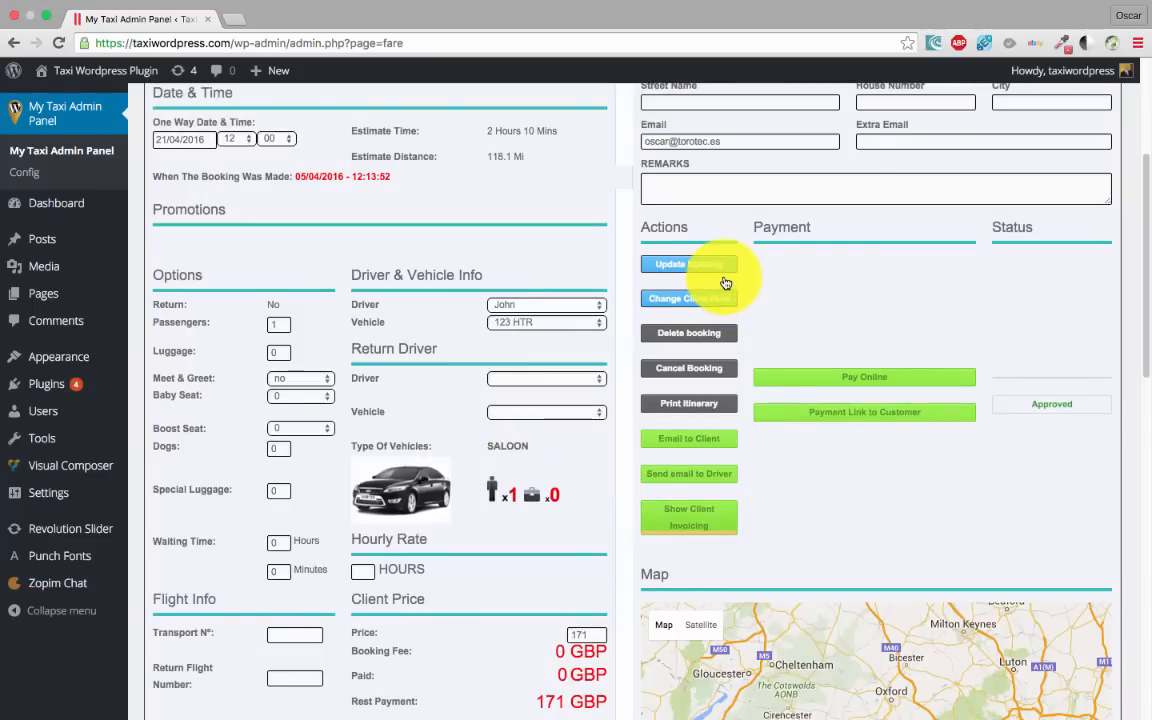
{"action": "left_click", "coordinate": [690, 268]}
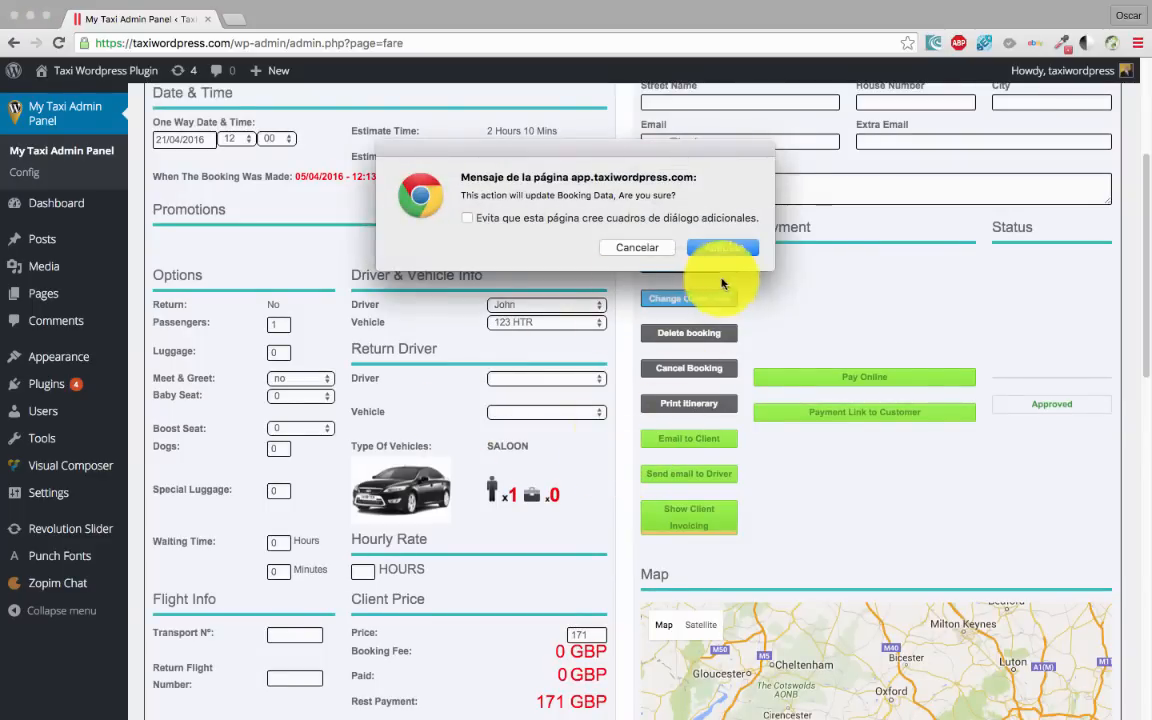
{"action": "left_click", "coordinate": [765, 247]}
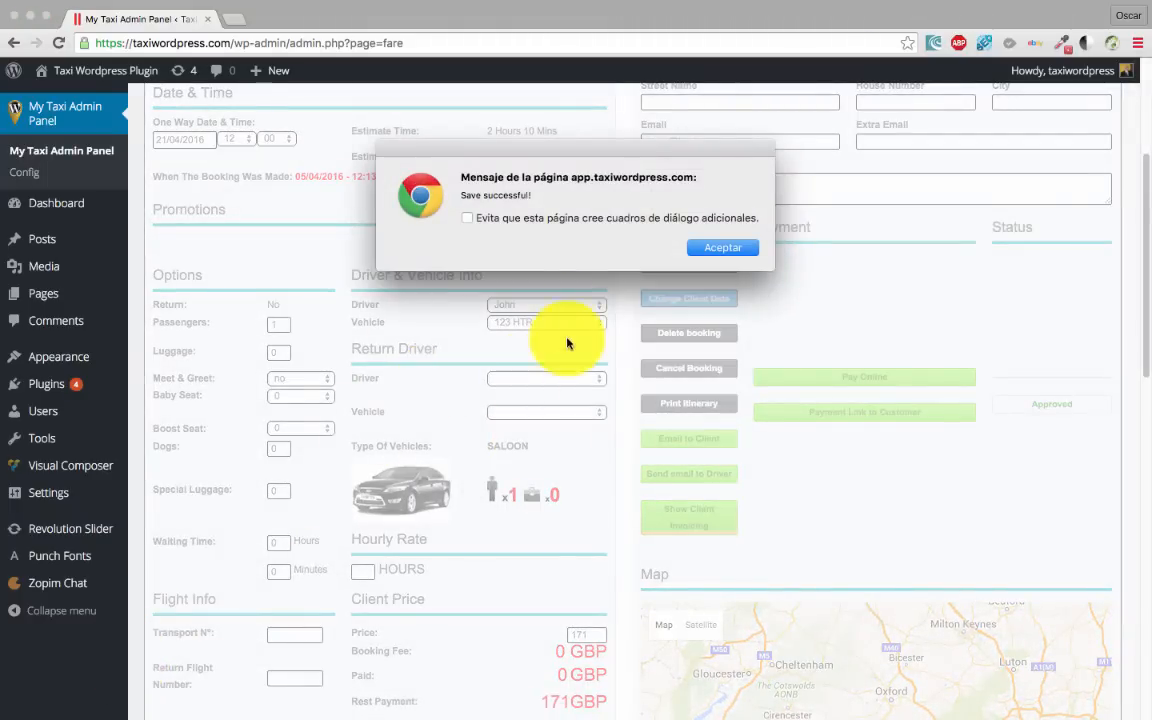
{"action": "left_click", "coordinate": [733, 250]}
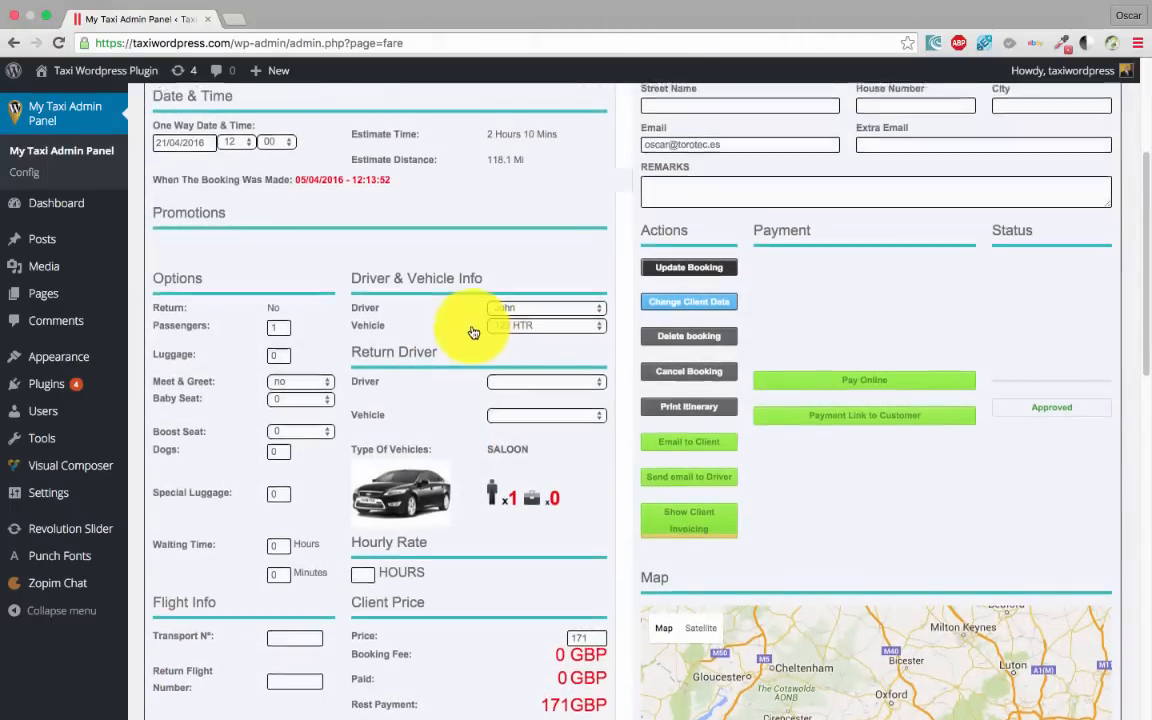
{"action": "scroll", "coordinate": [470, 330], "scroll_direction": "up", "scroll_amount": 5}
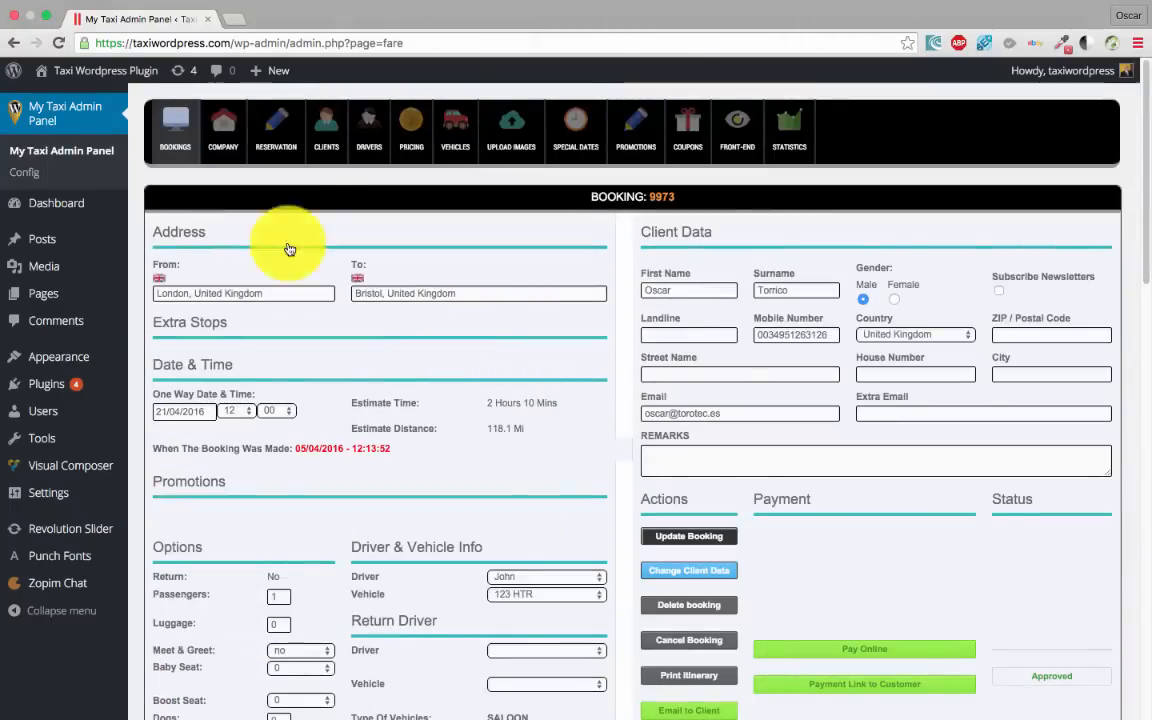
Return from booking 9973's details to the Your Bookings list
{"action": "left_click", "coordinate": [169, 137]}
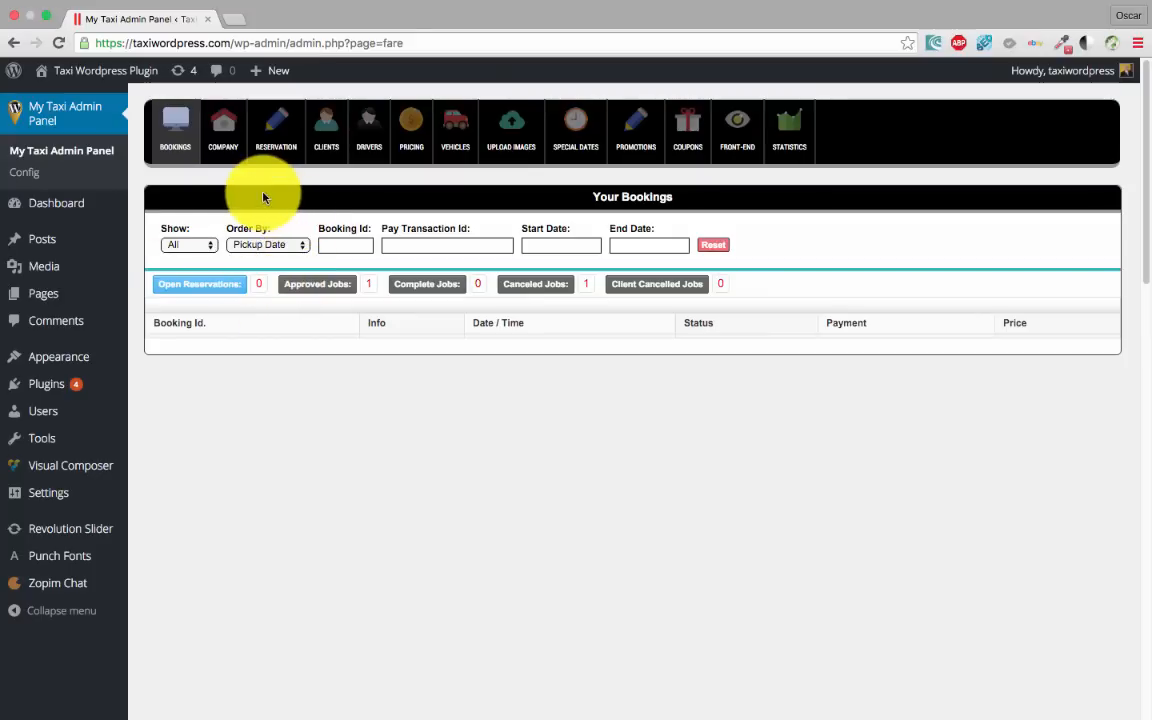
{"action": "left_click", "coordinate": [222, 124]}
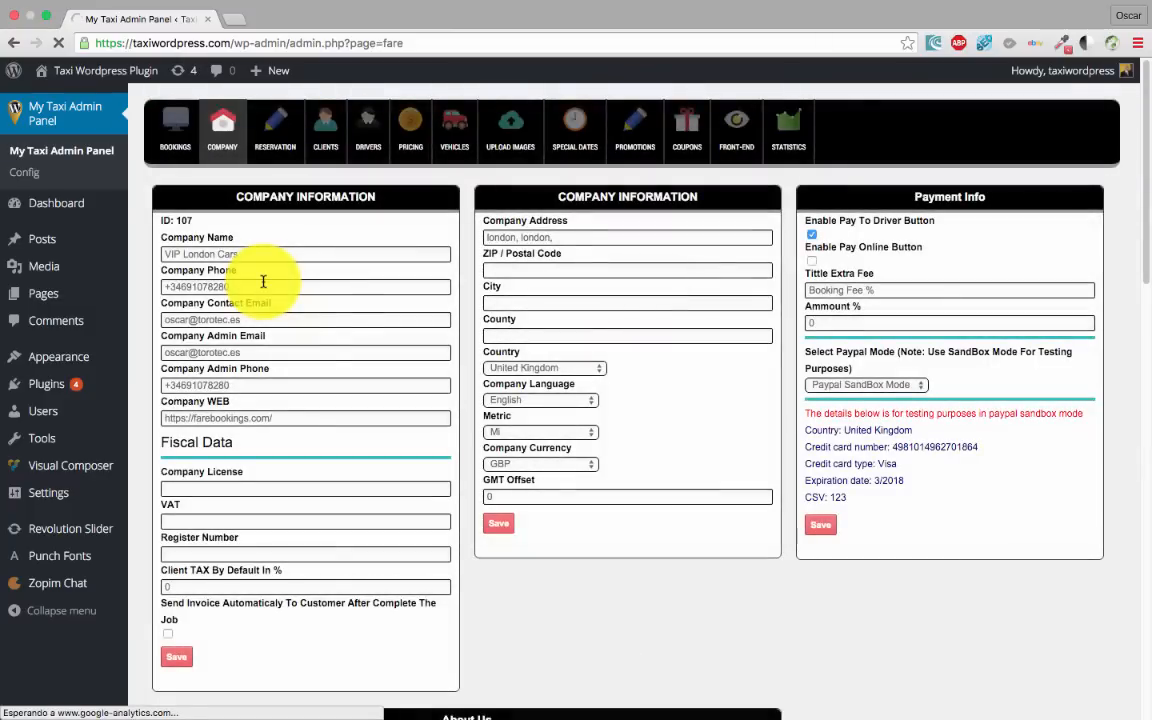
{"action": "scroll", "coordinate": [290, 285], "scroll_direction": "down", "scroll_amount": 1}
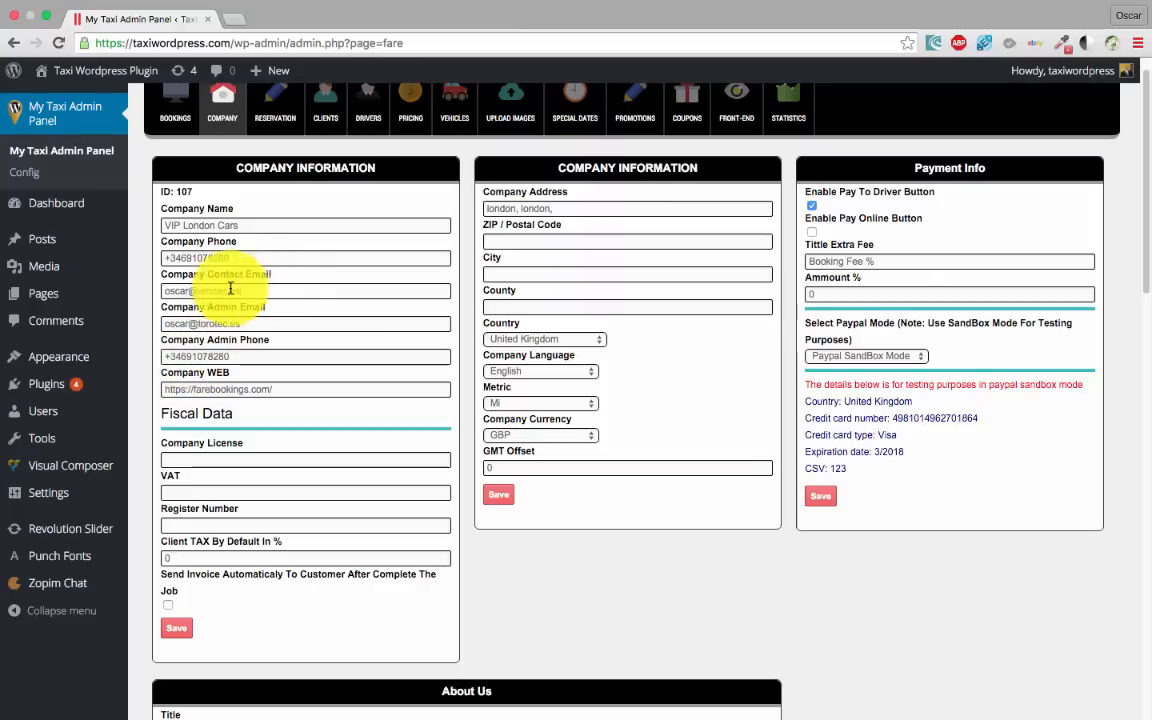
{"action": "left_click_drag", "start_coordinate": [233, 289], "coordinate": [149, 286]}
{"action": "left_click_drag", "start_coordinate": [256, 324], "coordinate": [134, 319]}
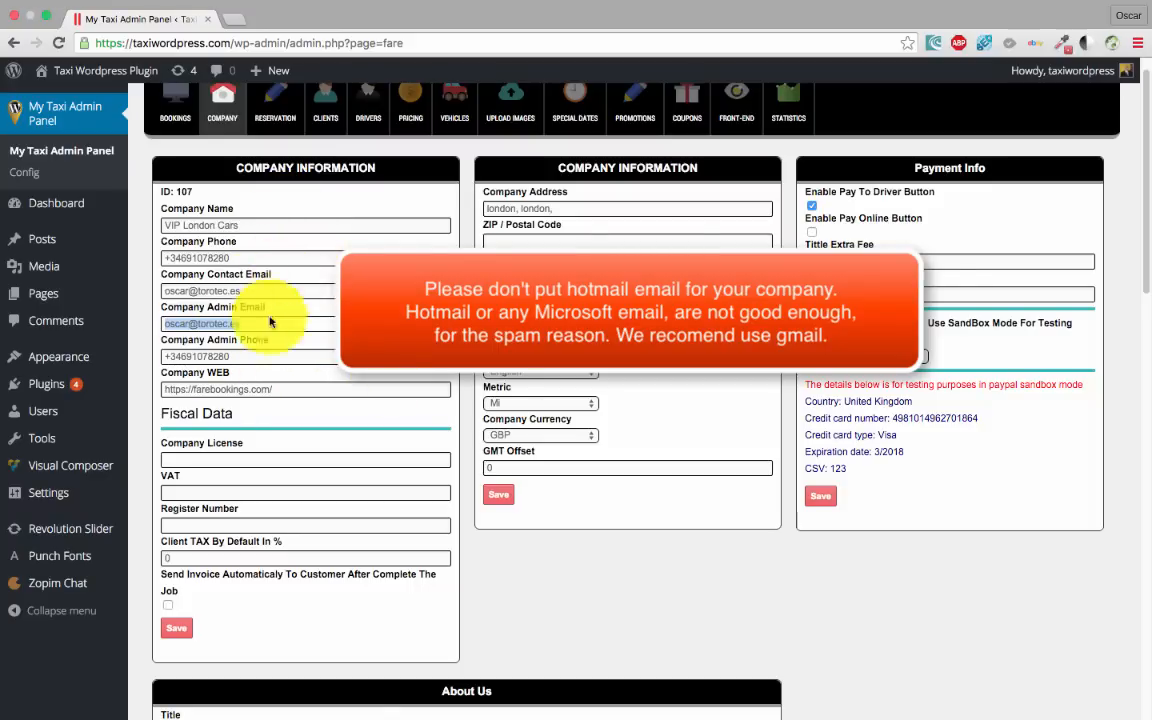
{"action": "scroll", "coordinate": [295, 325], "scroll_direction": "down", "scroll_amount": 1}
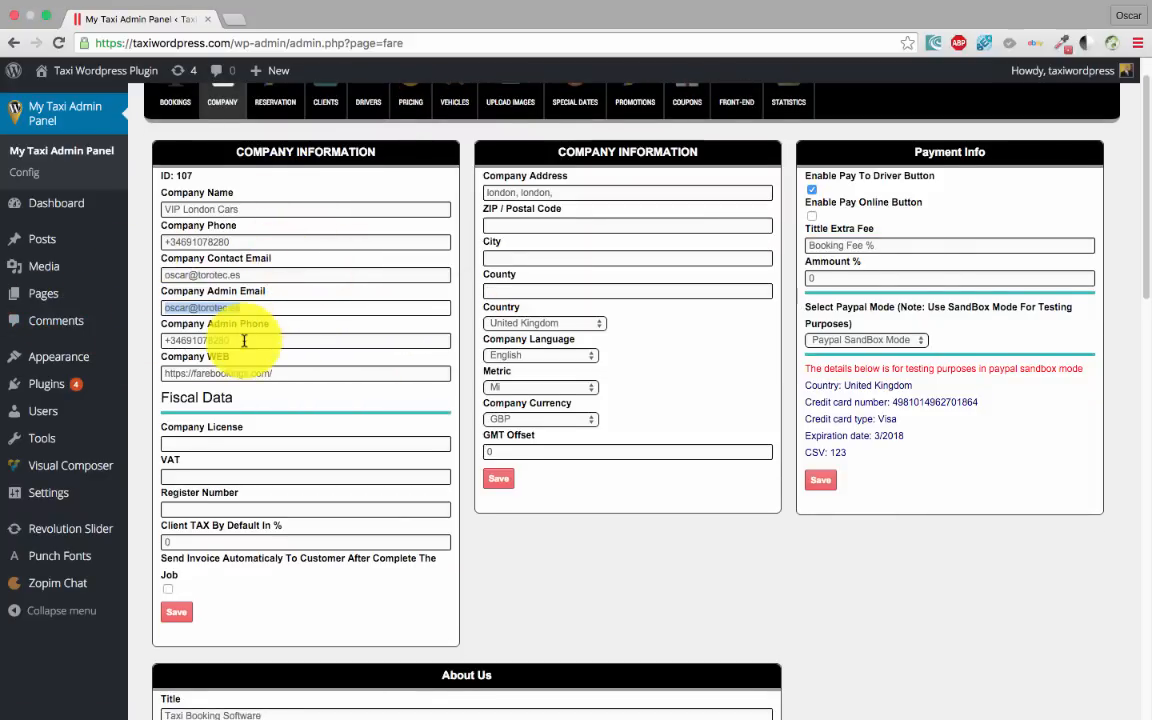
{"action": "scroll", "coordinate": [280, 330], "scroll_direction": "down", "scroll_amount": 3}
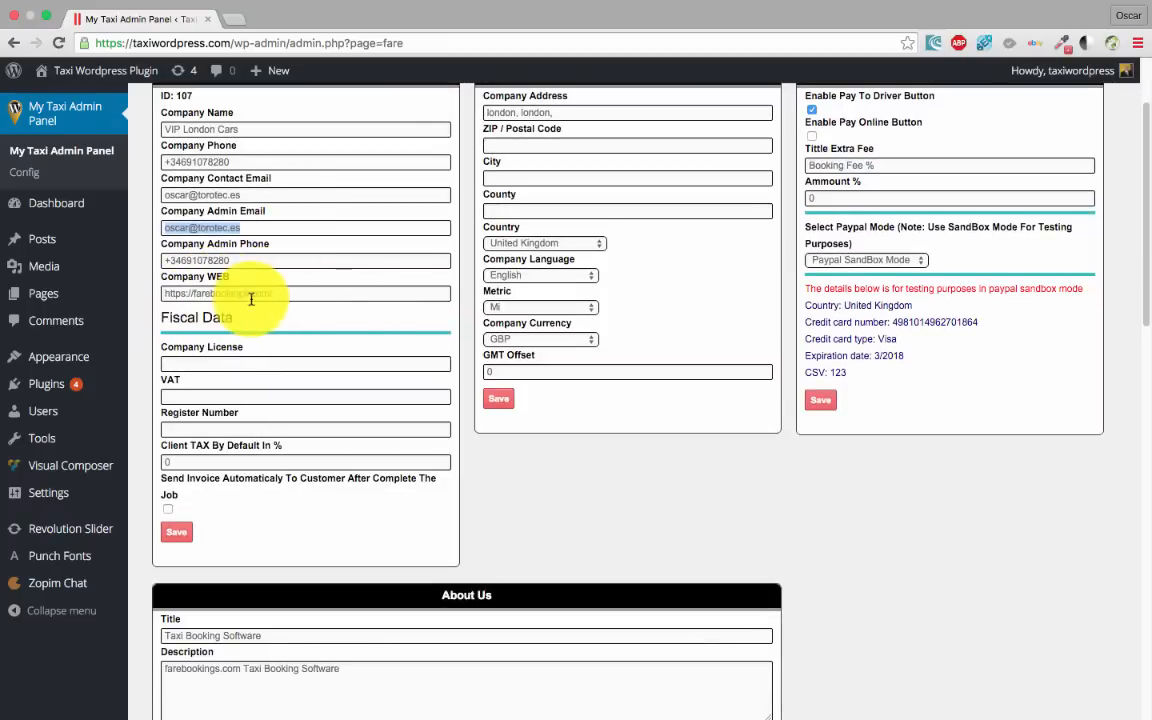
{"action": "left_click_drag", "start_coordinate": [309, 290], "coordinate": [191, 289]}
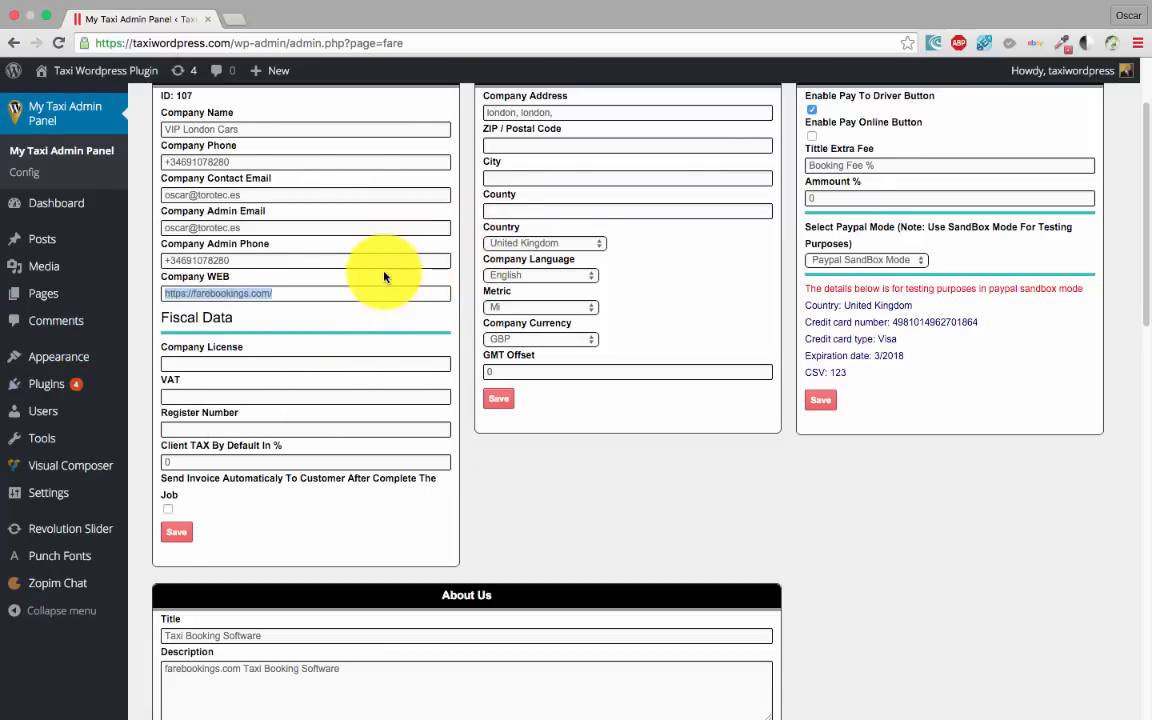
{"action": "scroll", "coordinate": [378, 334], "scroll_direction": "down", "scroll_amount": 1}
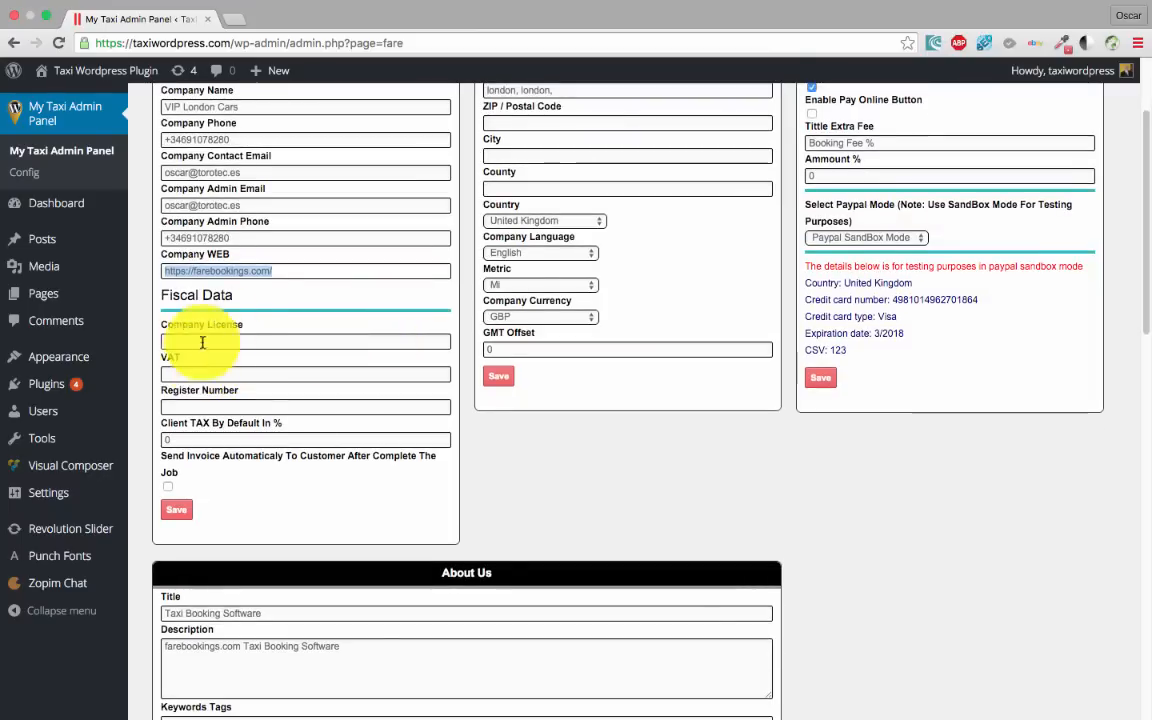
{"action": "left_click", "coordinate": [190, 374]}
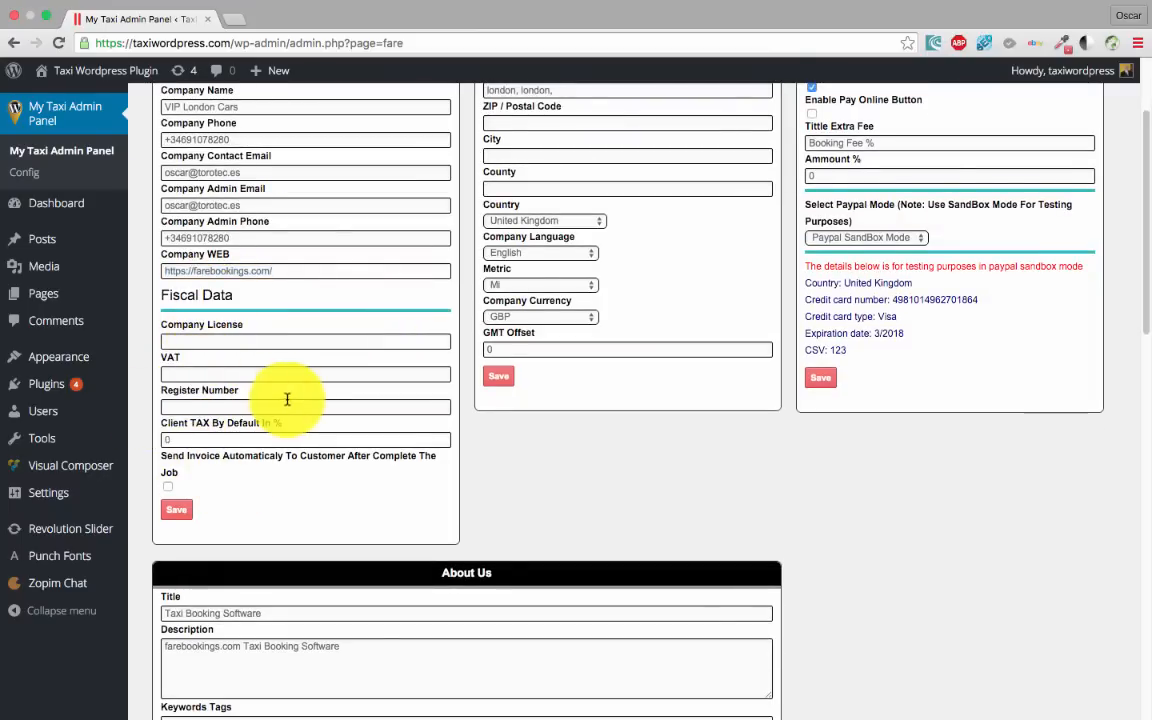
{"action": "scroll", "coordinate": [288, 453], "scroll_direction": "down", "scroll_amount": 5}
{"action": "scroll", "coordinate": [288, 468], "scroll_direction": "up", "scroll_amount": 3}
{"action": "mouse_move", "coordinate": [121, 410]}
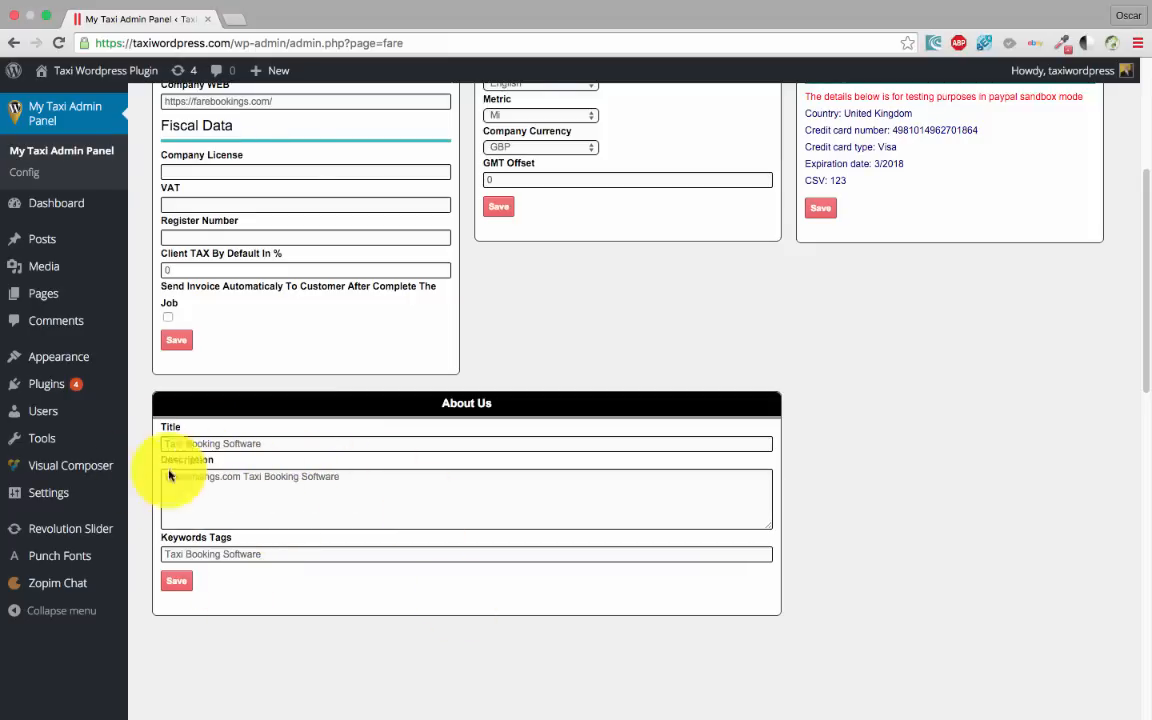
{"action": "scroll", "coordinate": [395, 492], "scroll_direction": "down", "scroll_amount": 1}
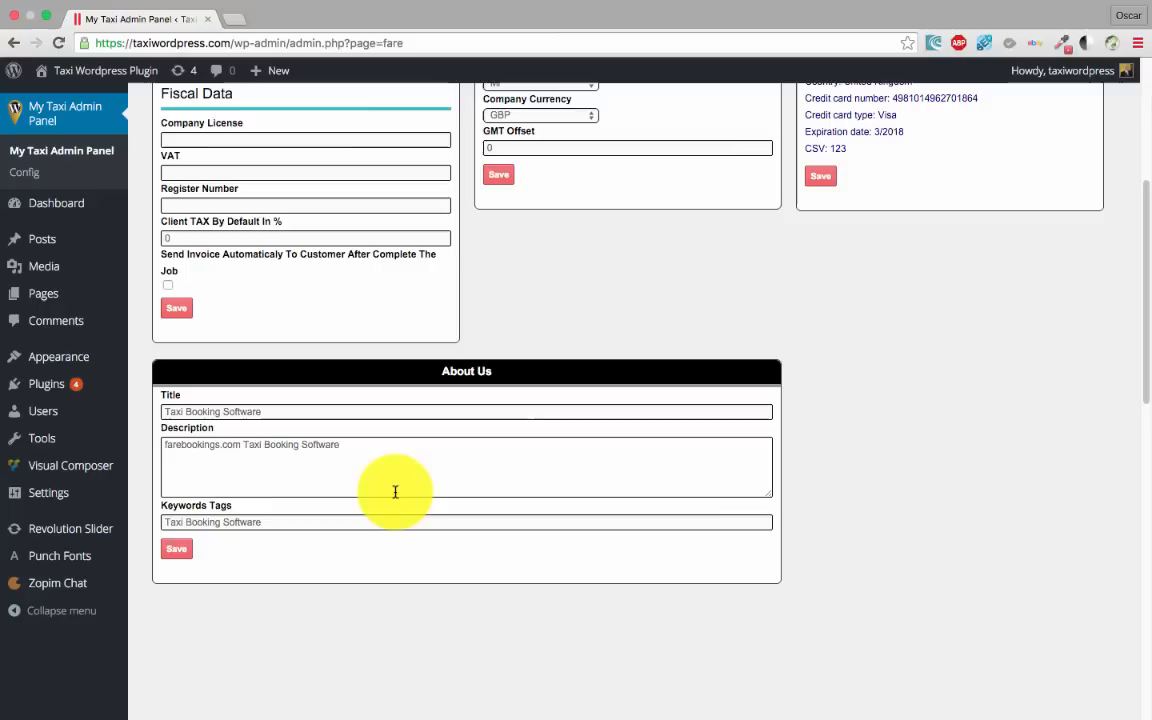
{"action": "scroll", "coordinate": [224, 504], "scroll_direction": "down", "scroll_amount": 1}
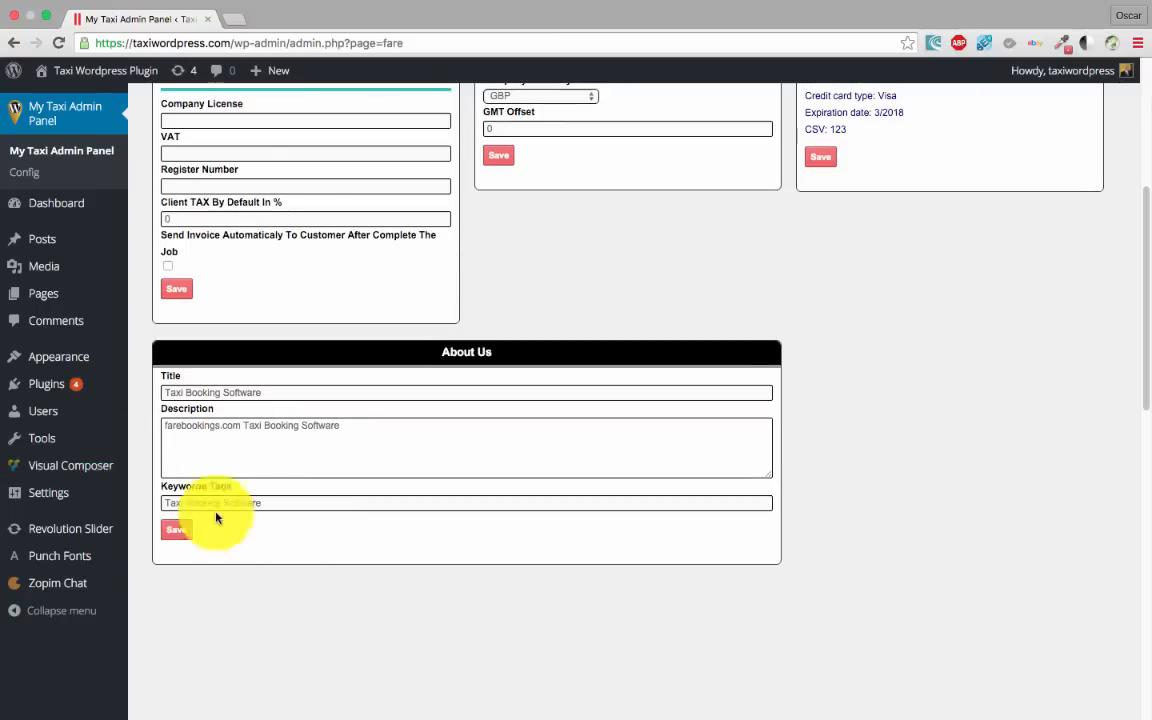
{"action": "scroll", "coordinate": [392, 456], "scroll_direction": "up", "scroll_amount": 10}
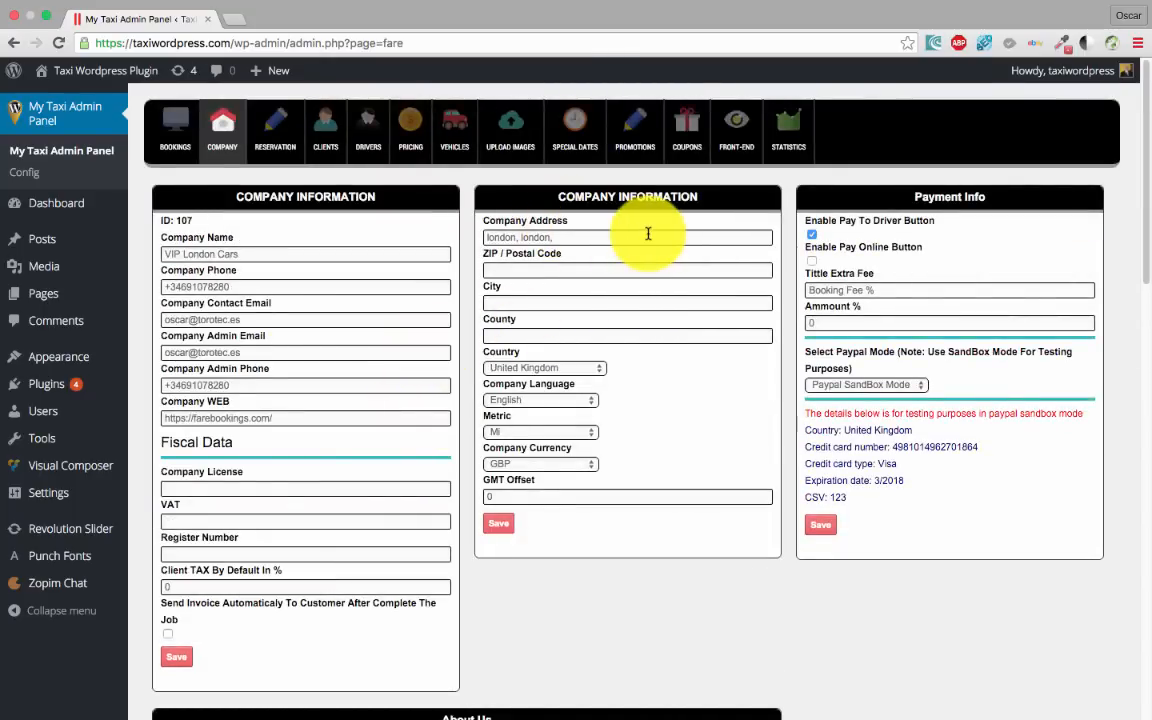
{"action": "left_click_drag", "start_coordinate": [638, 237], "coordinate": [411, 219]}
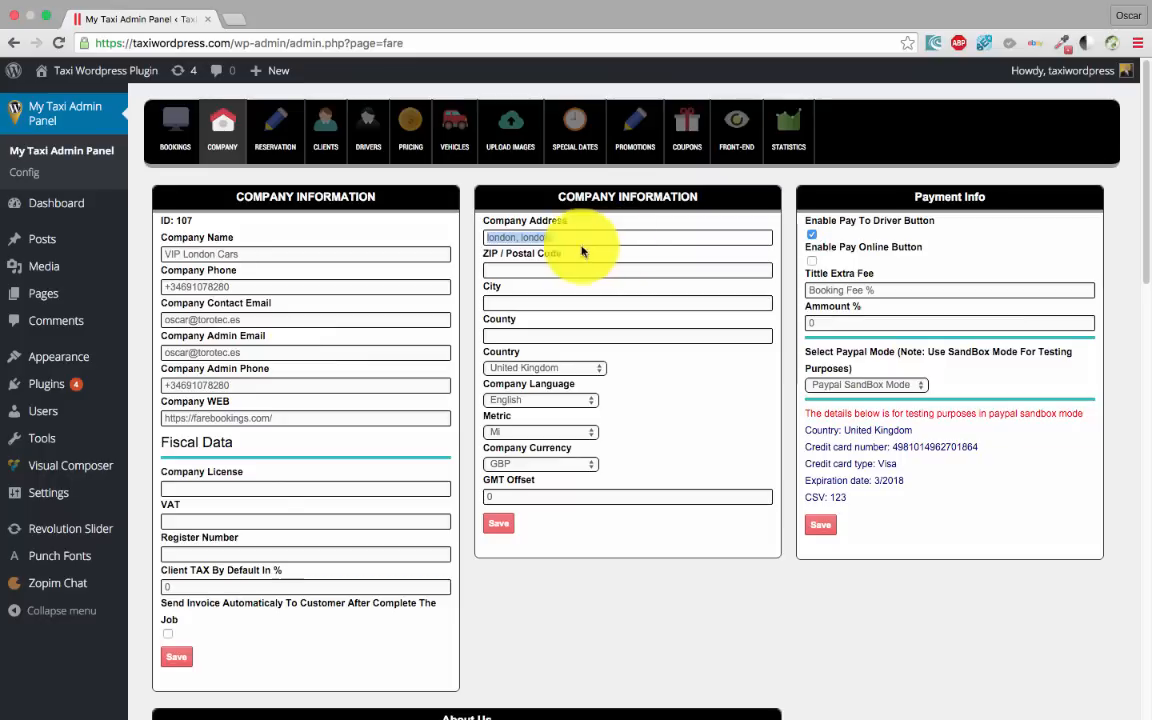
{"action": "scroll", "coordinate": [500, 470], "scroll_direction": "down", "scroll_amount": 1}
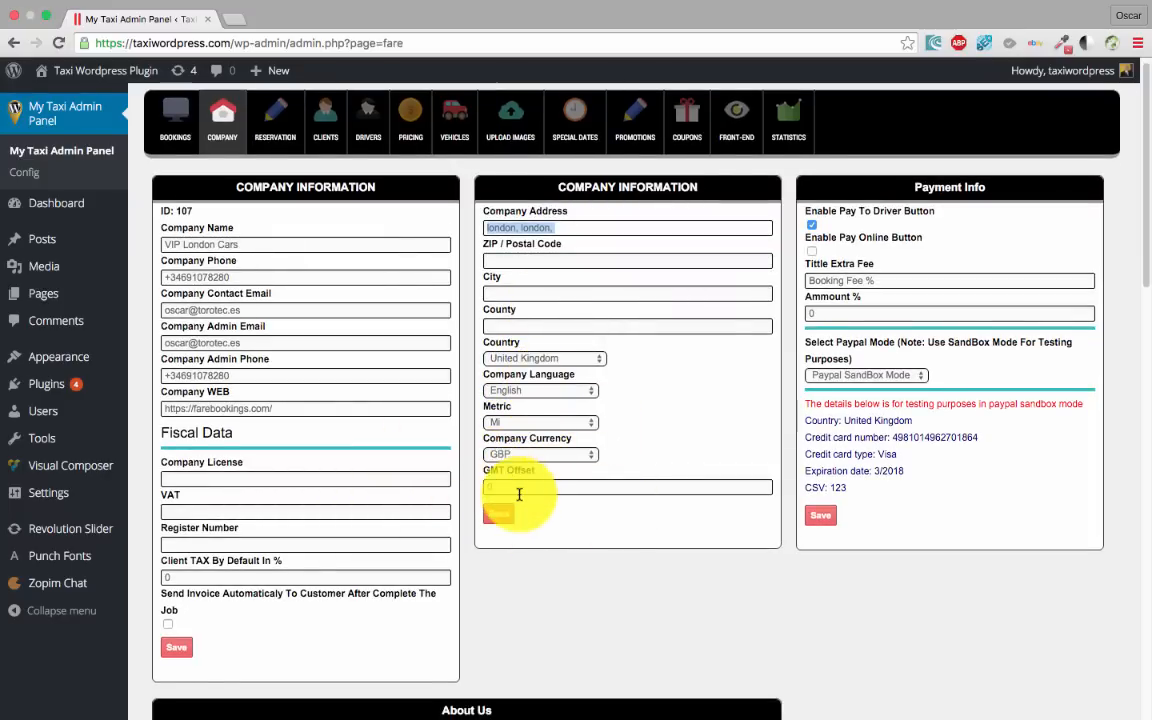
{"action": "left_click_drag", "start_coordinate": [511, 488], "coordinate": [465, 491]}
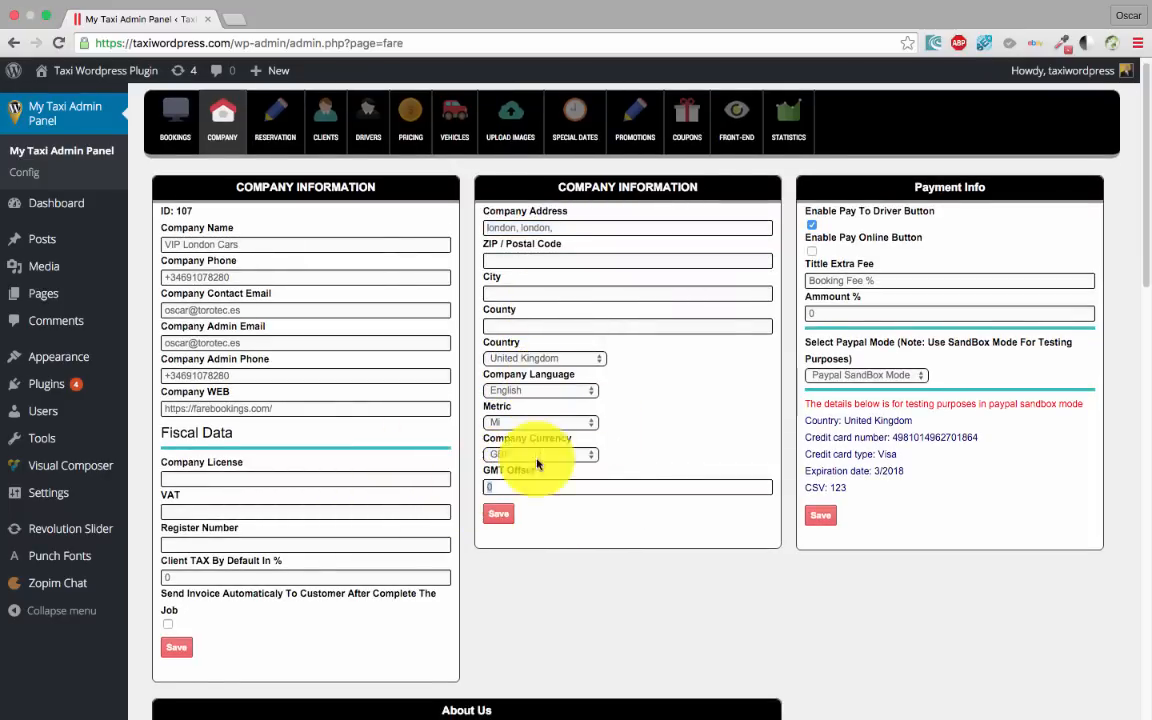
{"action": "scroll", "coordinate": [460, 480], "scroll_direction": "down", "scroll_amount": 3}
{"action": "scroll", "coordinate": [355, 455], "scroll_direction": "up", "scroll_amount": 3}
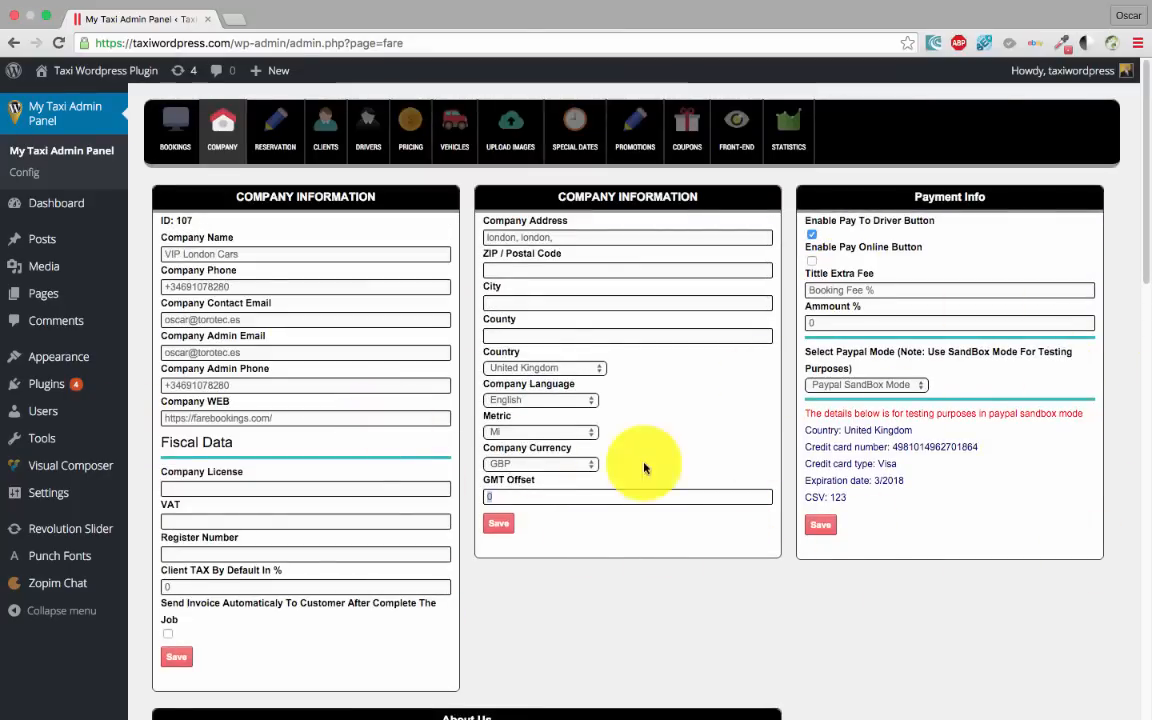
{"action": "scroll", "coordinate": [759, 335], "scroll_direction": "down", "scroll_amount": 1}
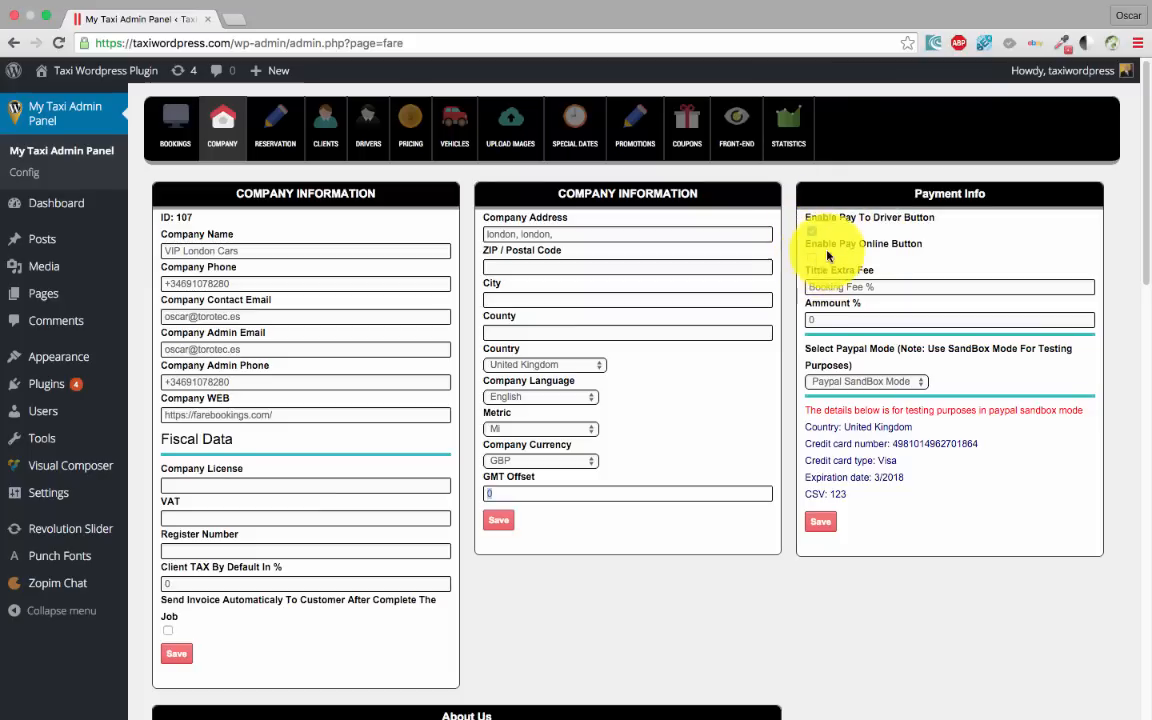
Enable both Pay To Driver and Pay Online, and save the Payment Info
{"action": "left_click", "coordinate": [811, 231]}
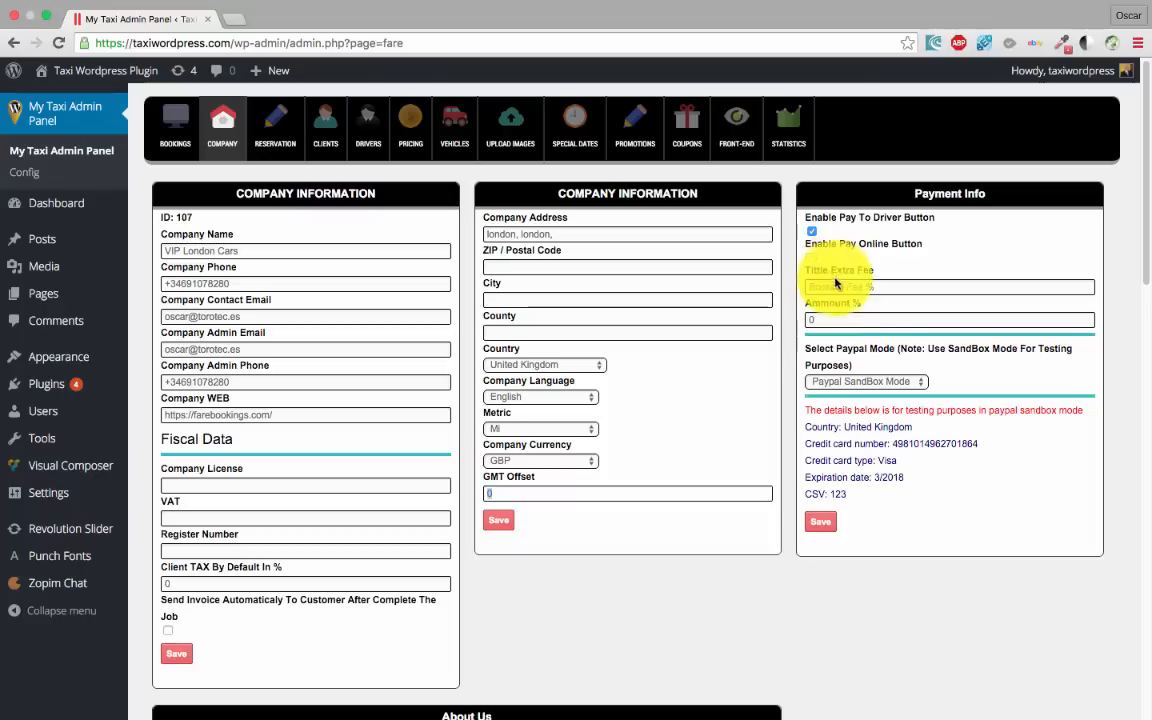
{"action": "left_click", "coordinate": [811, 231]}
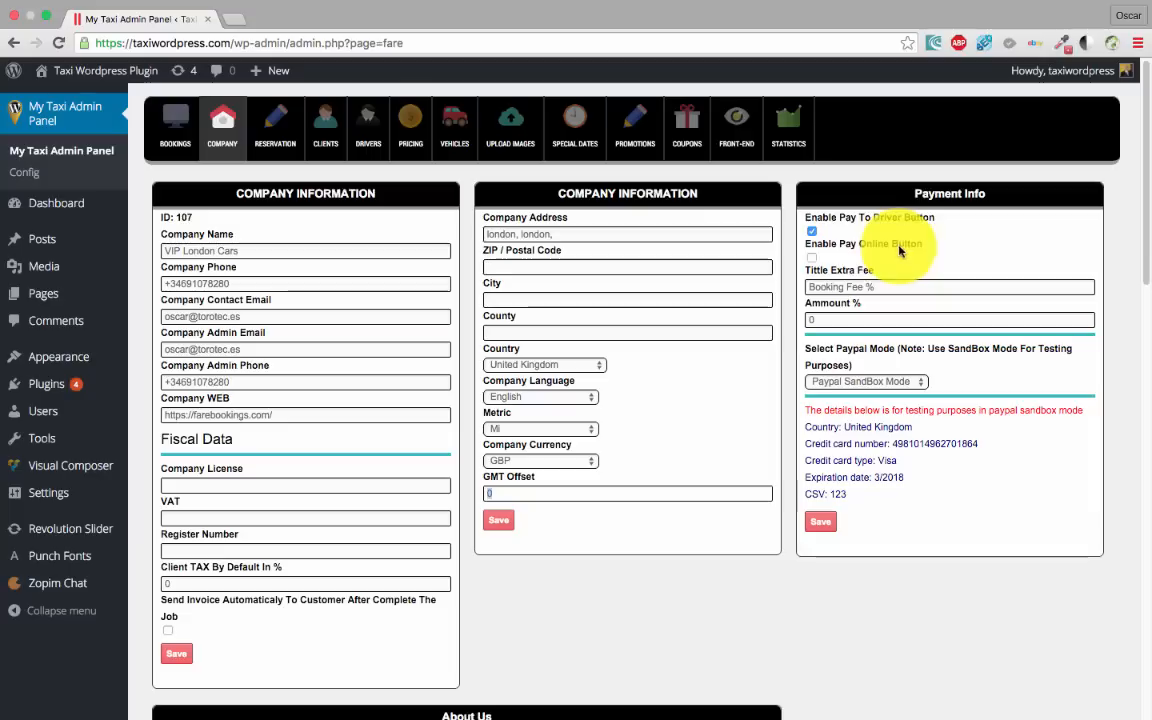
{"action": "left_click", "coordinate": [811, 258]}
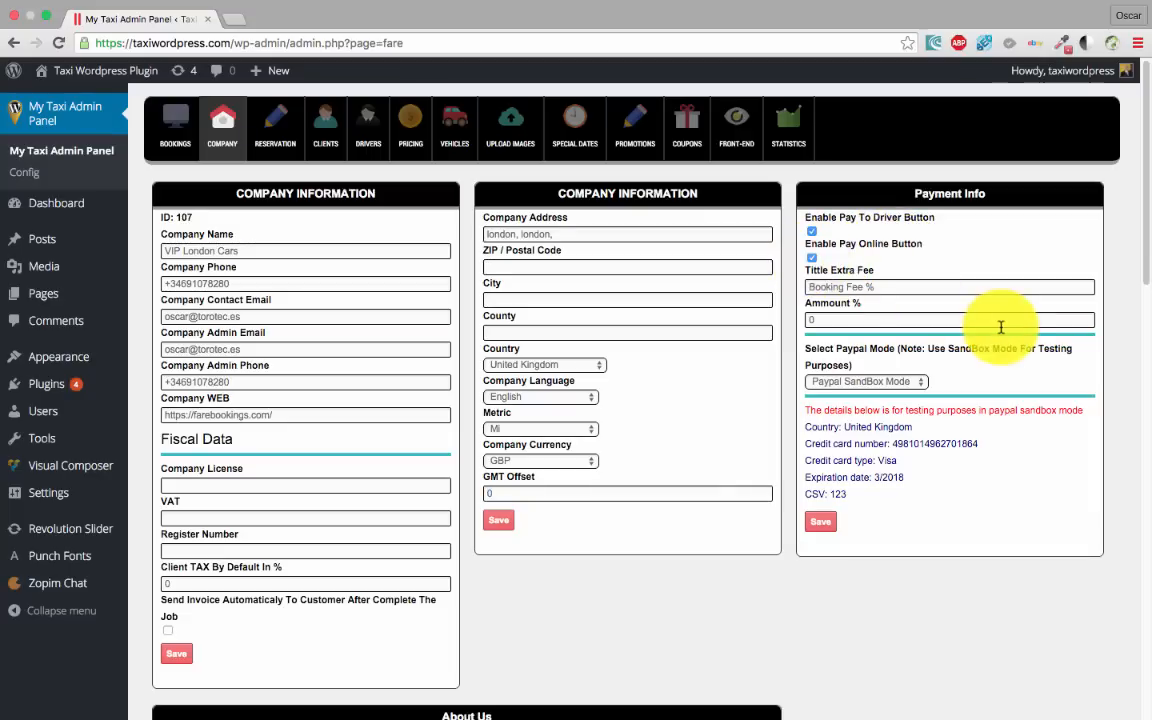
{"action": "left_click", "coordinate": [822, 522]}
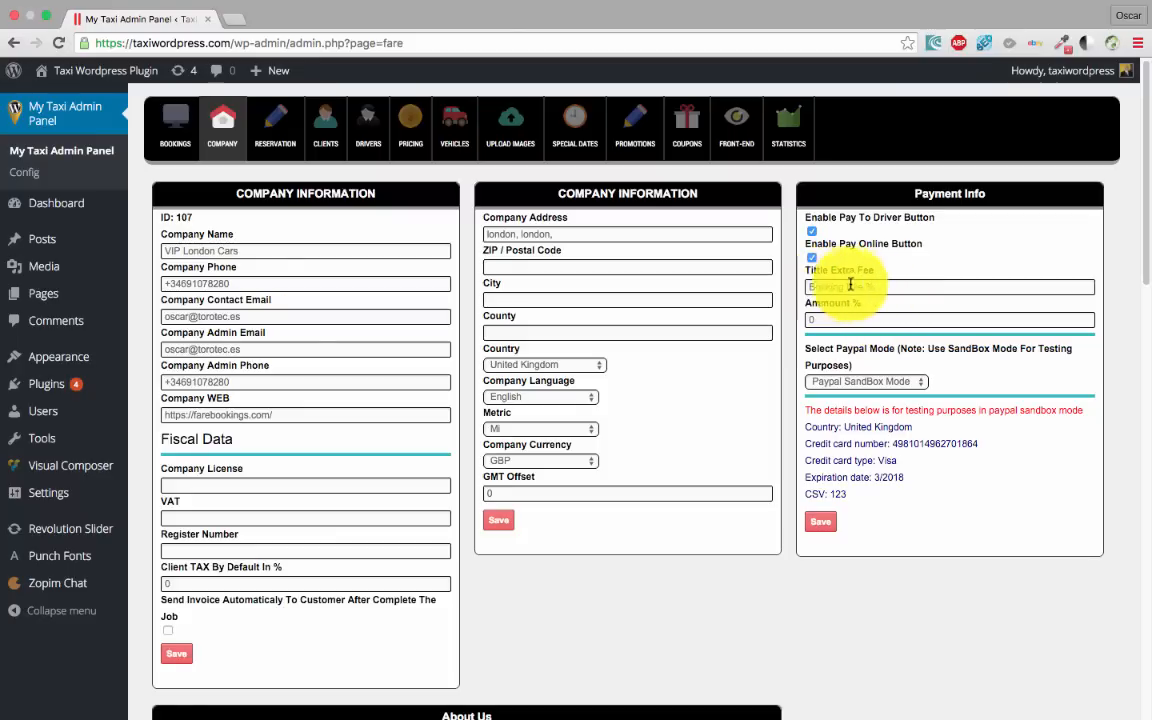
Set the Booking Fee amount % to 3
{"action": "left_click_drag", "start_coordinate": [892, 286], "coordinate": [771, 288]}
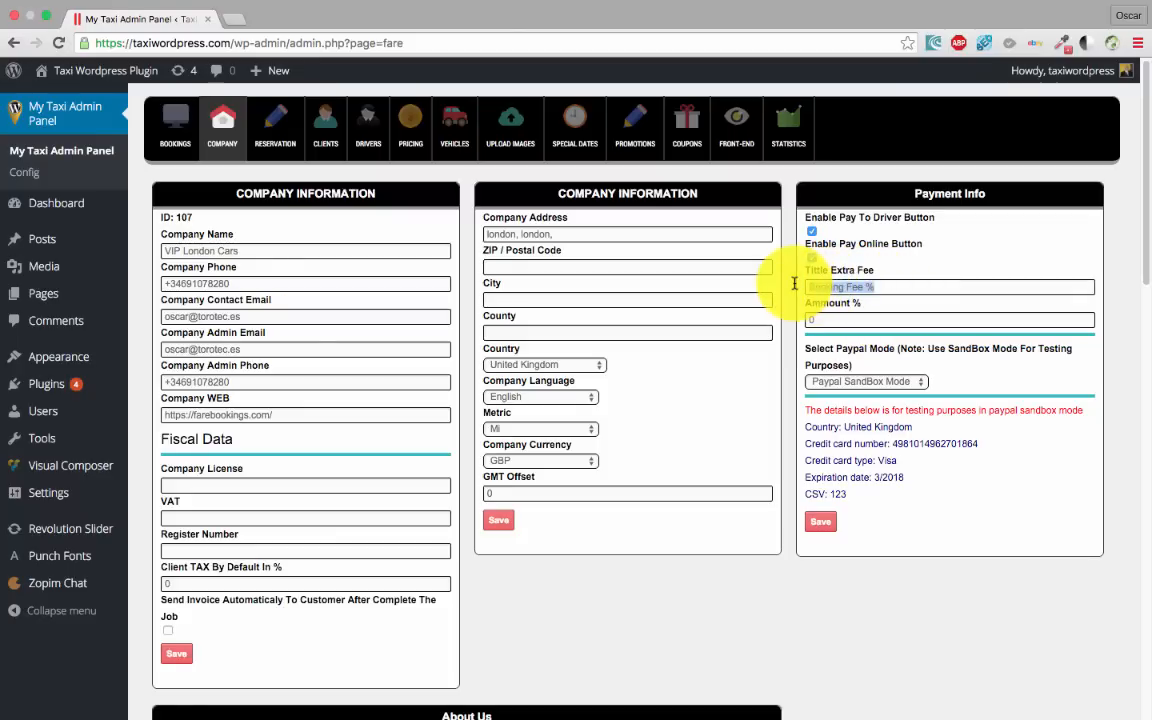
{"action": "left_click", "coordinate": [874, 290]}
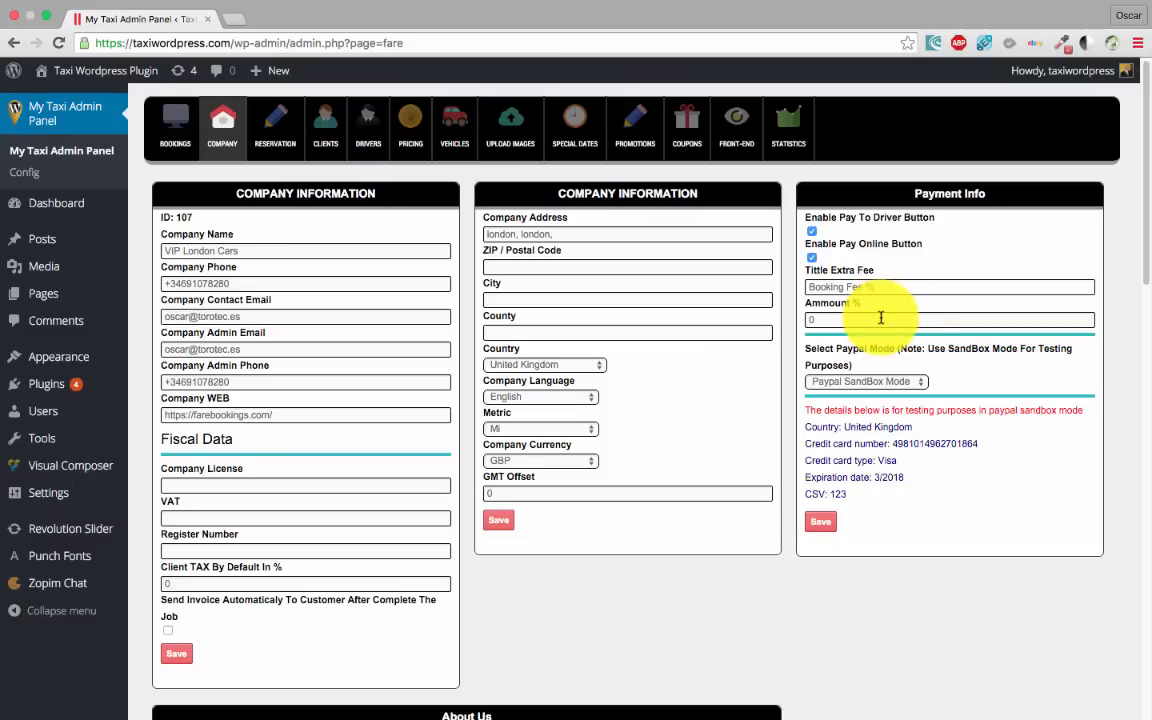
{"action": "left_click_drag", "start_coordinate": [826, 316], "coordinate": [771, 314]}
{"action": "type", "text": "3"}
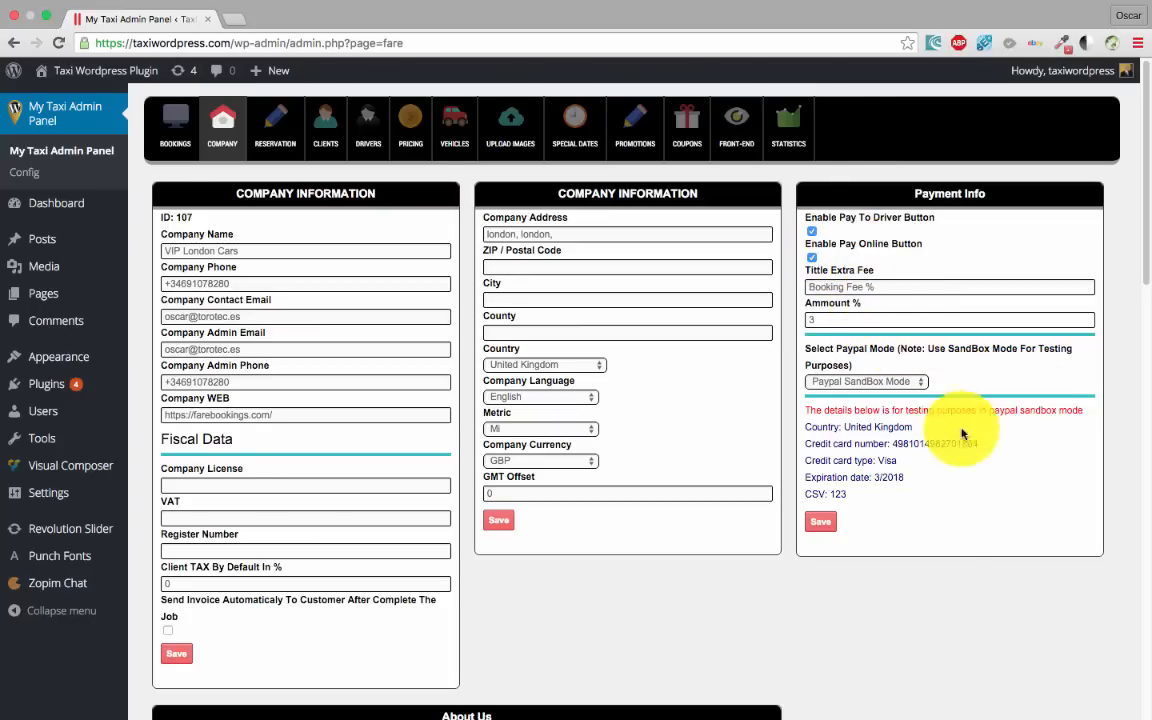
Change PayPal from SandBox Mode to Live Mode and review the API username, password and signature
{"action": "left_click", "coordinate": [857, 385]}
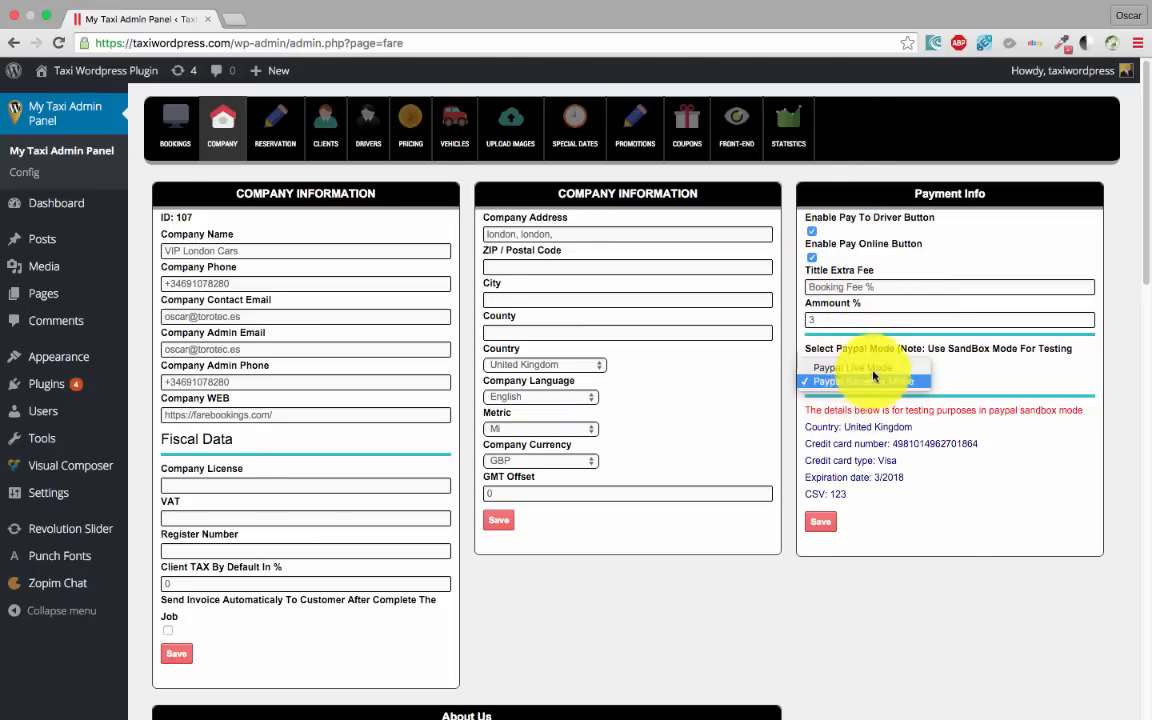
{"action": "left_click", "coordinate": [866, 380]}
{"action": "left_click", "coordinate": [873, 379]}
{"action": "left_click", "coordinate": [873, 365]}
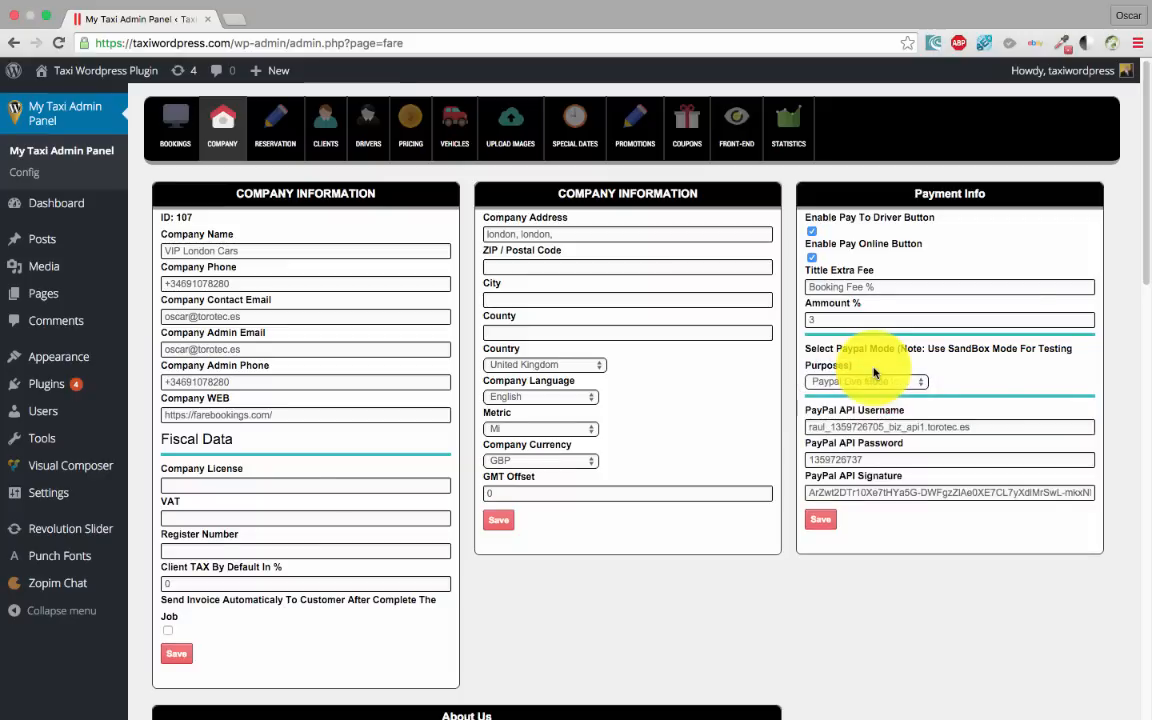
{"action": "left_click_drag", "start_coordinate": [967, 425], "coordinate": [746, 419]}
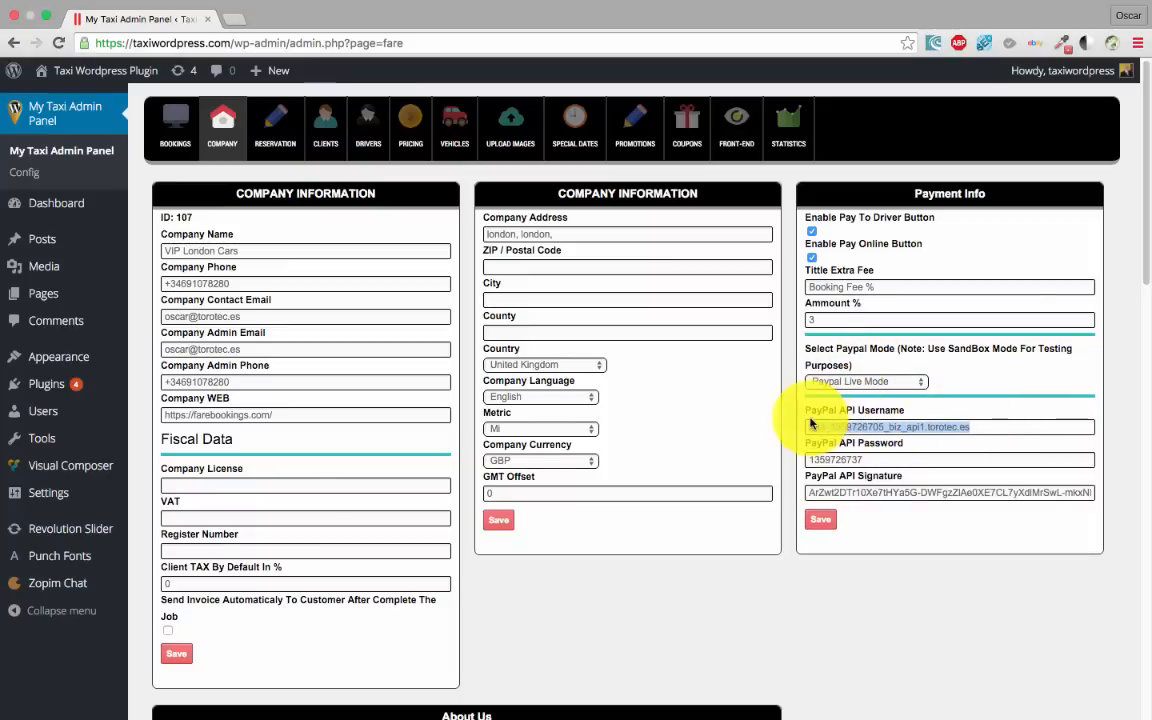
{"action": "left_click_drag", "start_coordinate": [878, 460], "coordinate": [795, 458]}
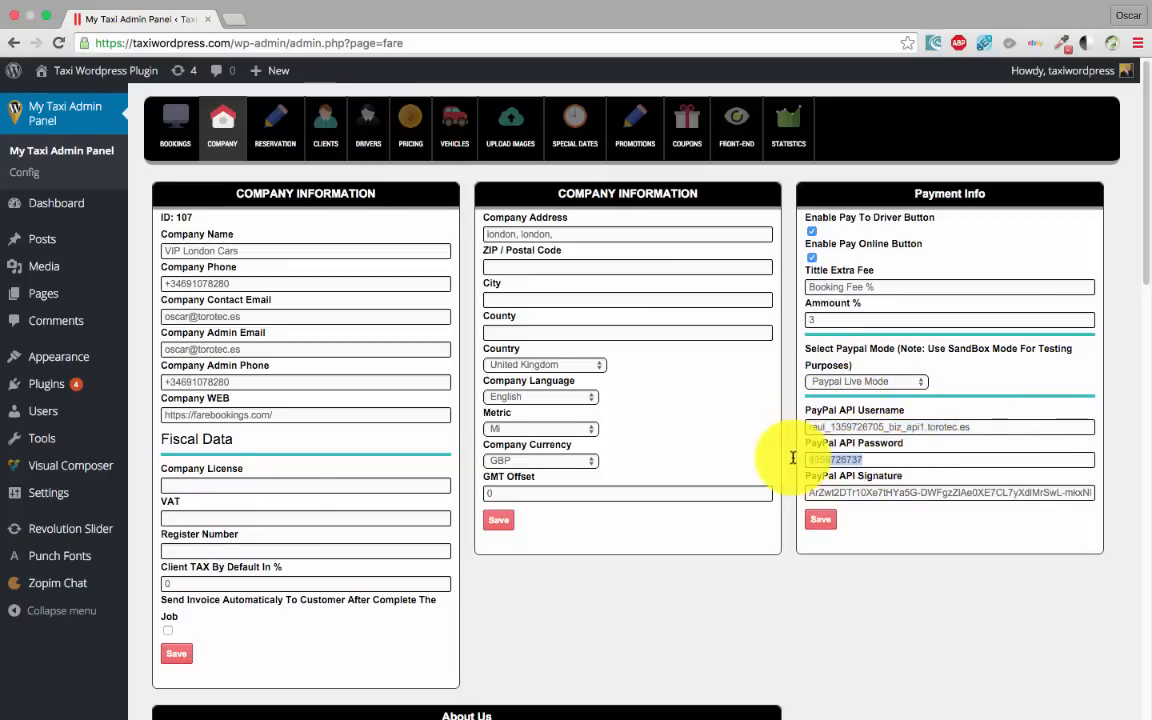
{"action": "left_click", "coordinate": [1069, 490]}
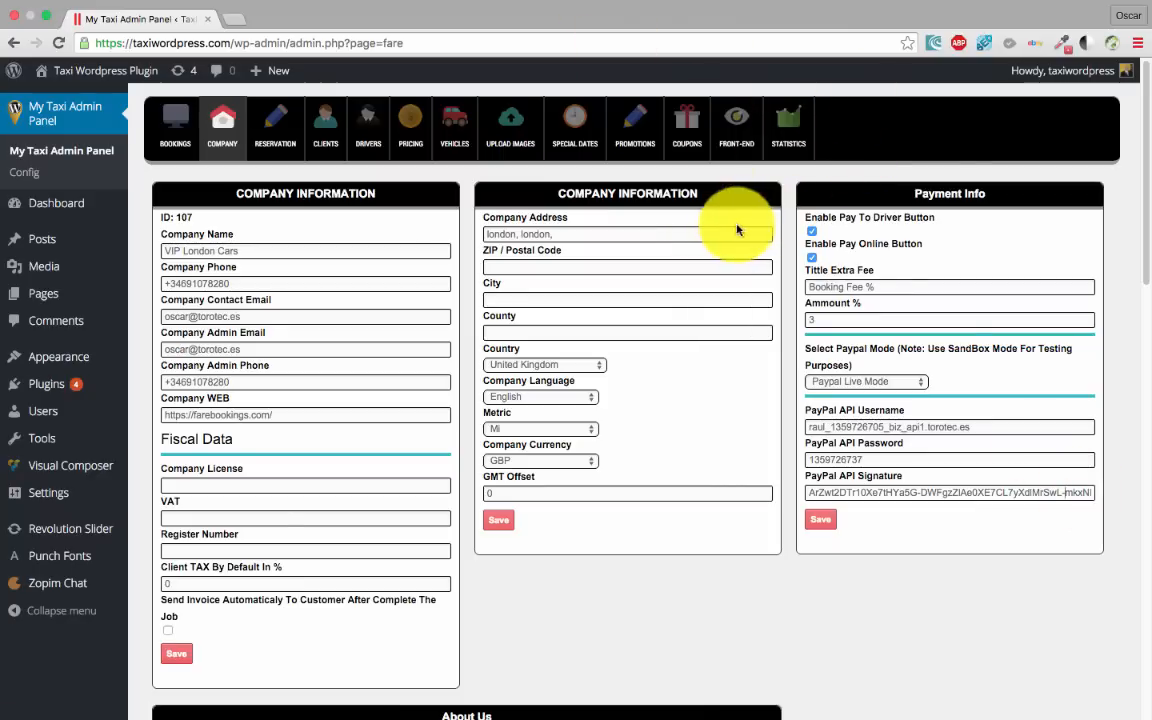
{"action": "scroll", "coordinate": [520, 290], "scroll_direction": "down", "scroll_amount": 1}
{"action": "scroll", "coordinate": [450, 321], "scroll_direction": "up", "scroll_amount": 1}
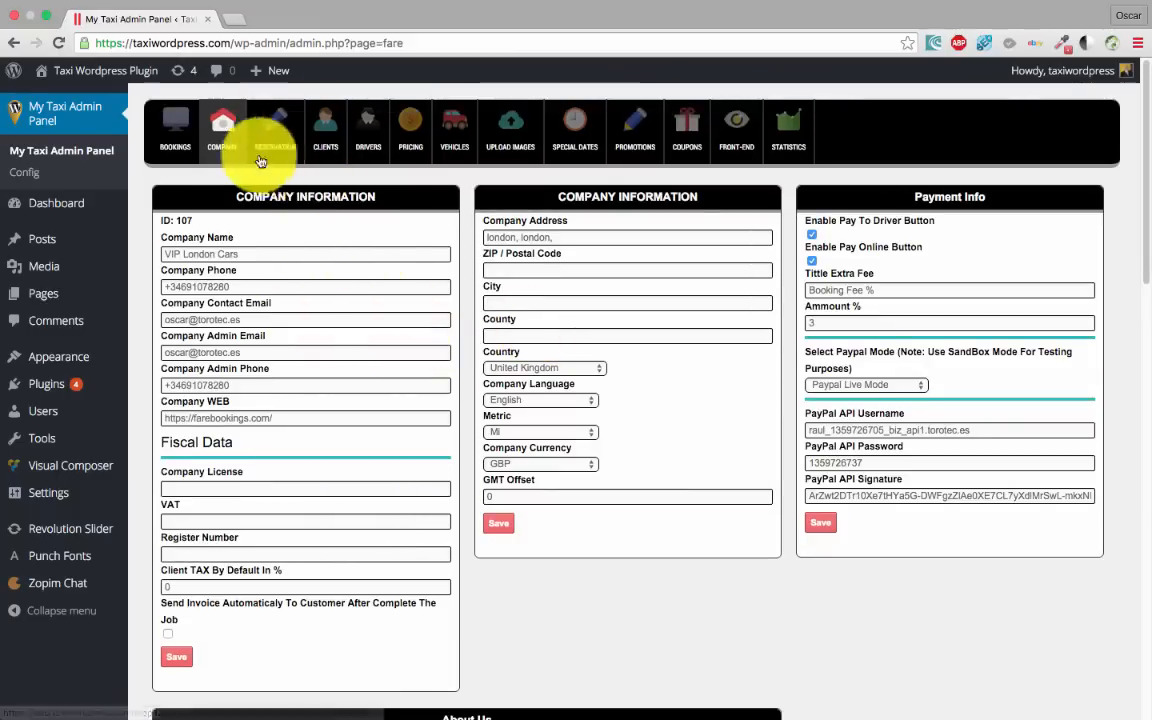
{"action": "left_click", "coordinate": [283, 119]}
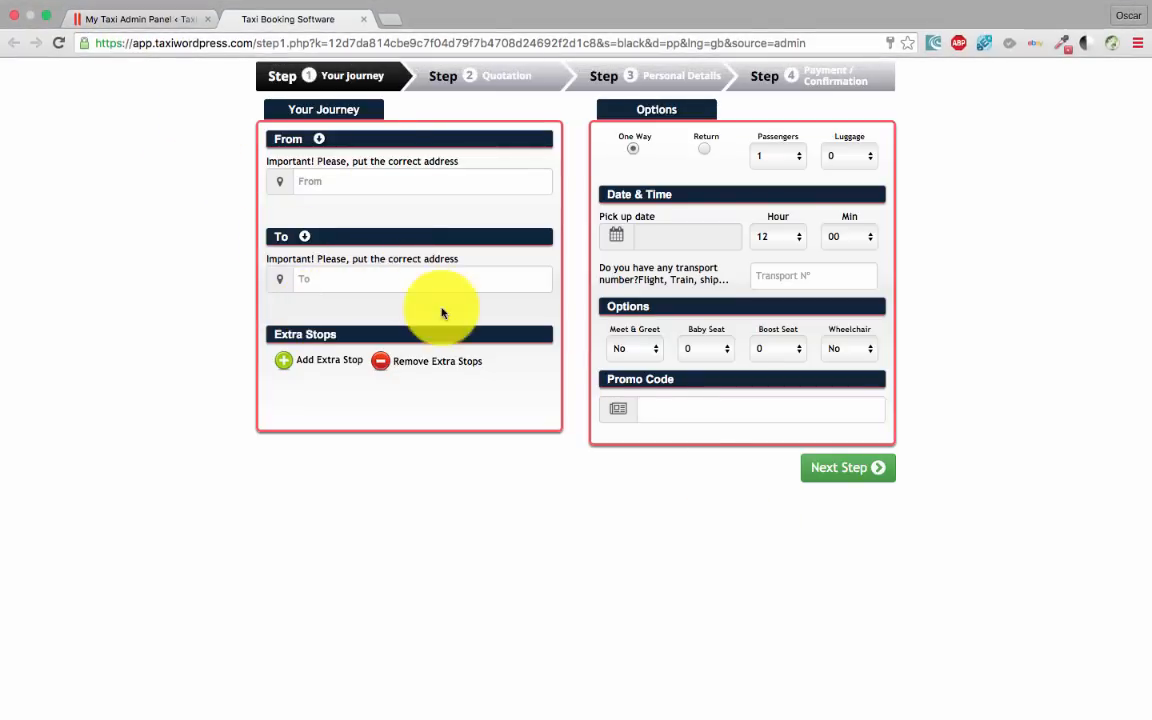
{"action": "left_click", "coordinate": [130, 19]}
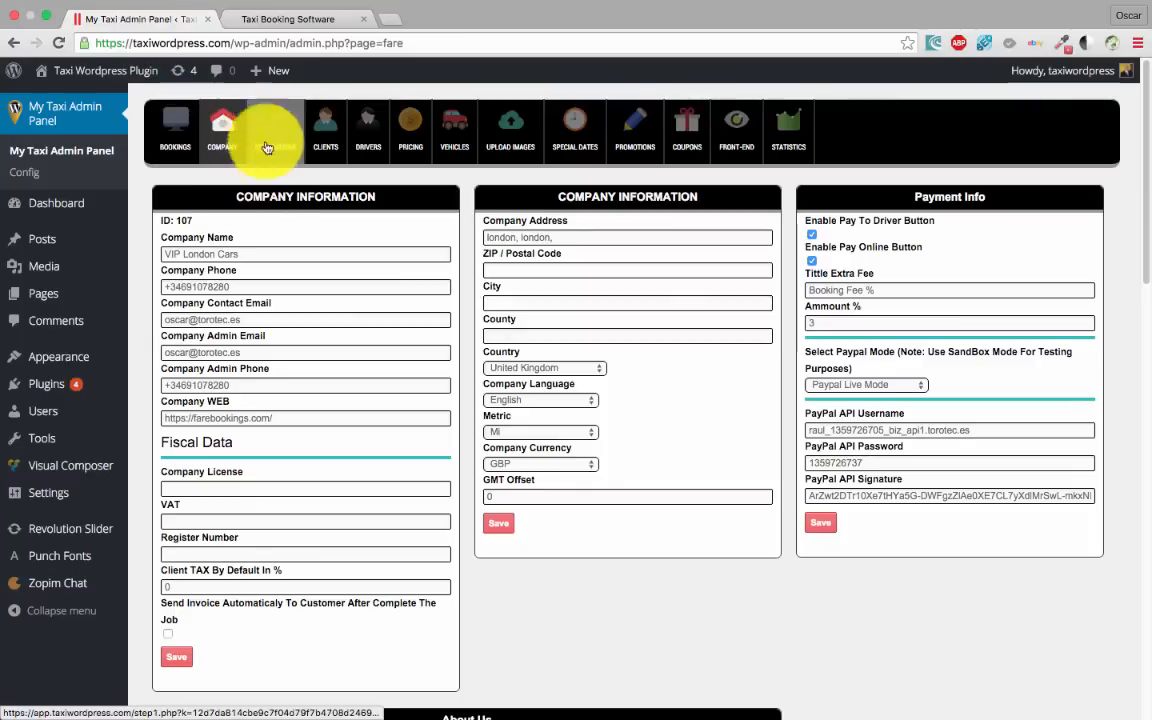
{"action": "left_click", "coordinate": [290, 16]}
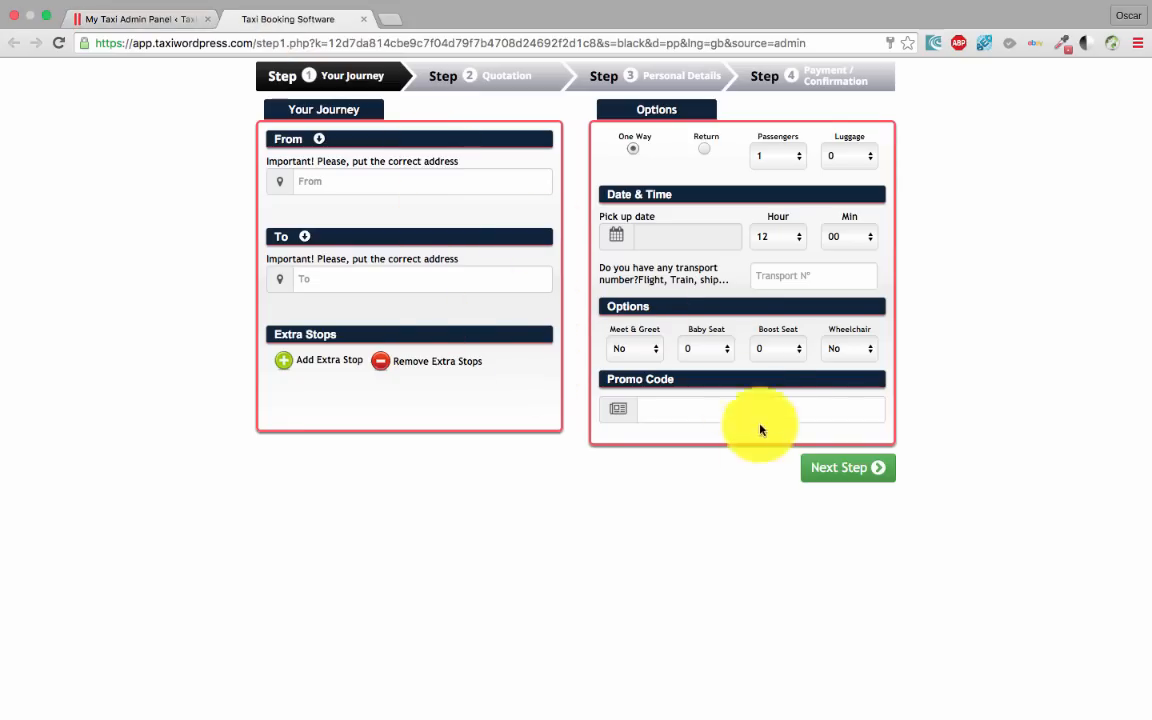
{"action": "left_click", "coordinate": [363, 19]}
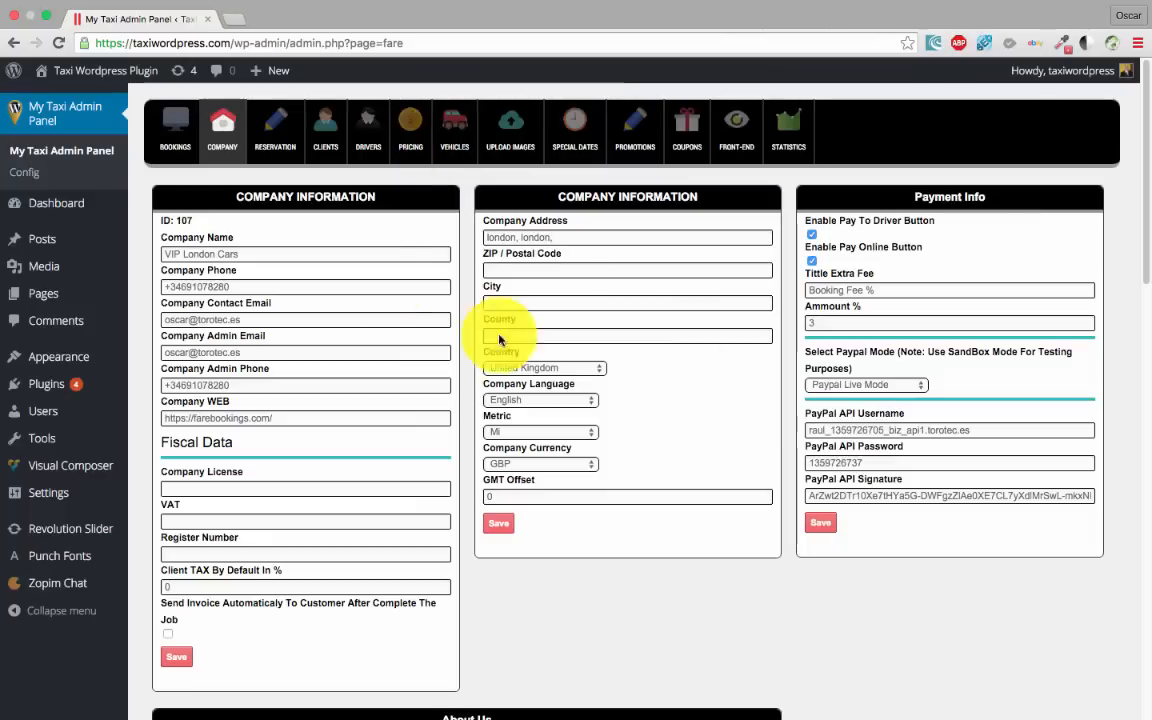
Show the Clients page with its single client registered 05/04/2016
{"action": "left_click", "coordinate": [323, 130]}
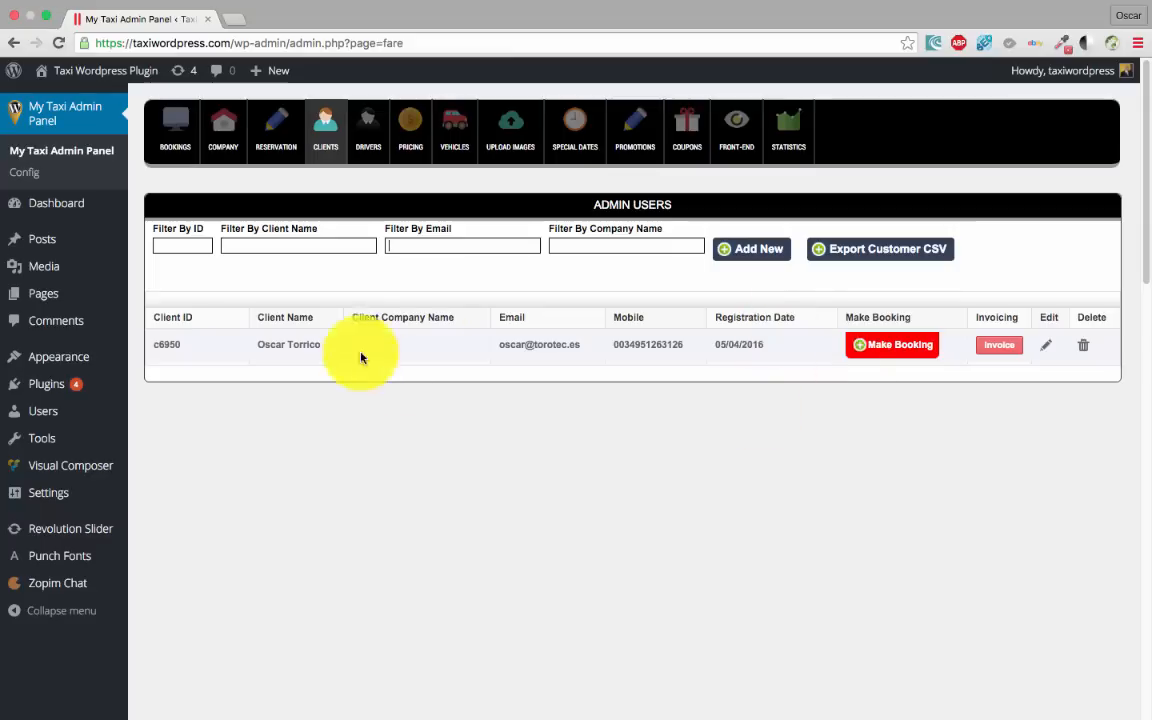
Open a blank new-client form and scroll through its fields
{"action": "left_click", "coordinate": [758, 250]}
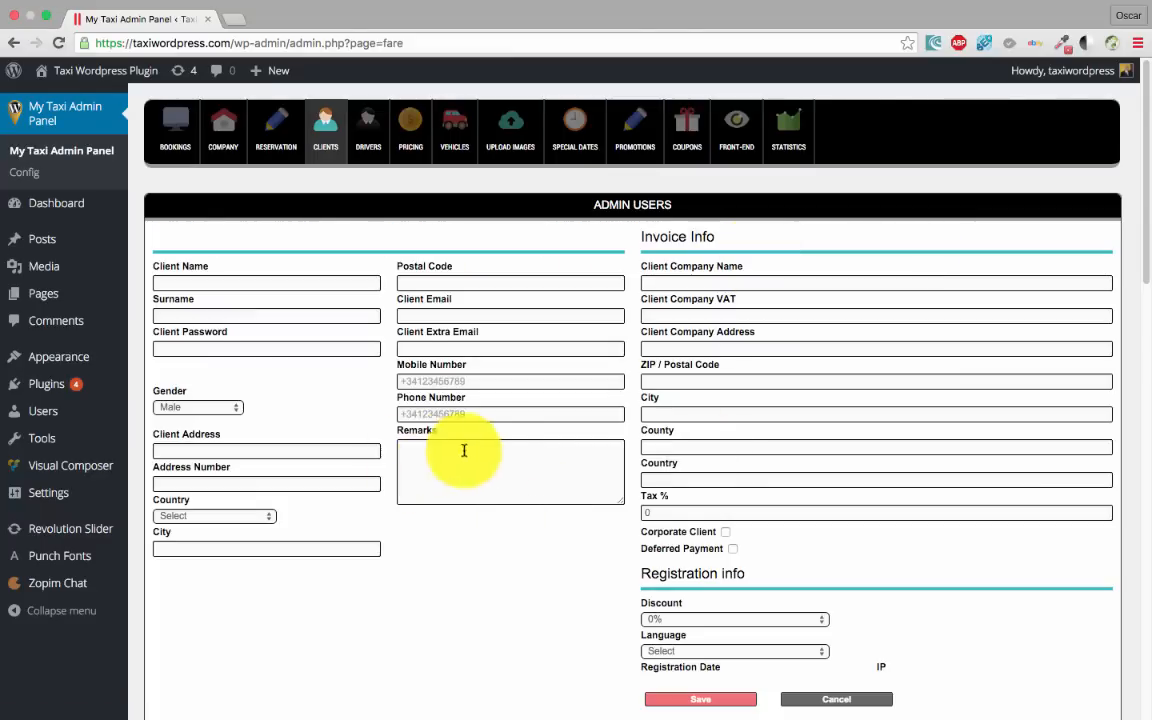
{"action": "scroll", "coordinate": [446, 380], "scroll_direction": "down", "scroll_amount": 3}
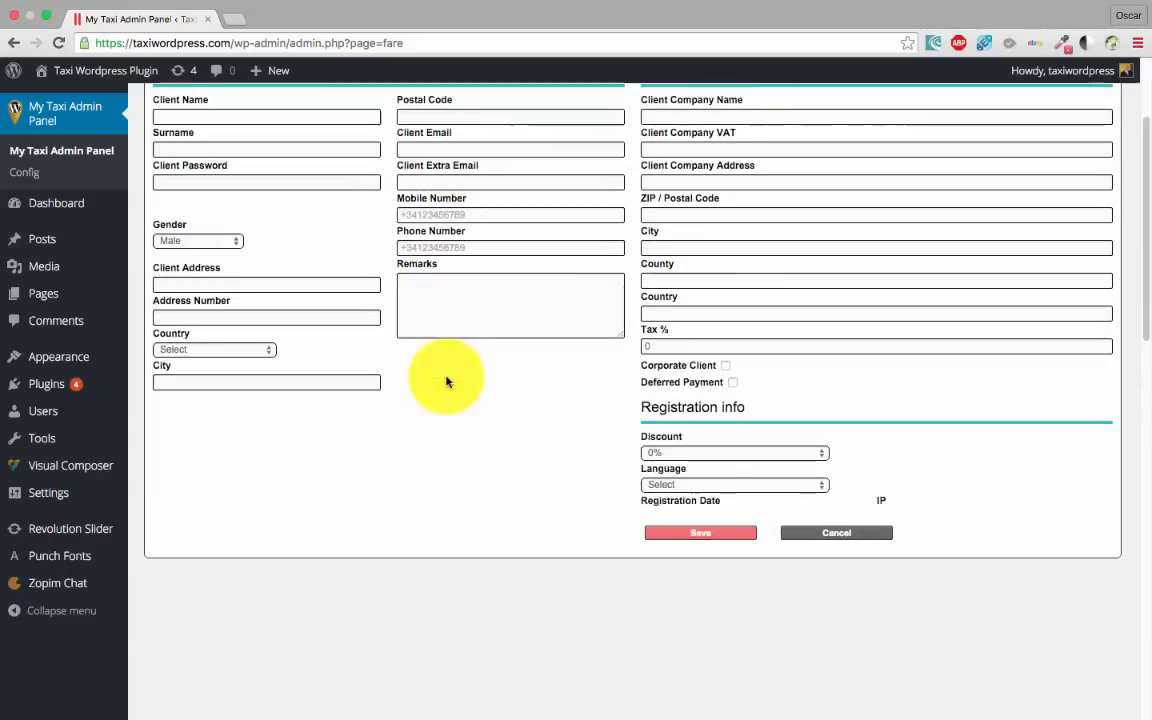
{"action": "scroll", "coordinate": [468, 406], "scroll_direction": "up", "scroll_amount": 3}
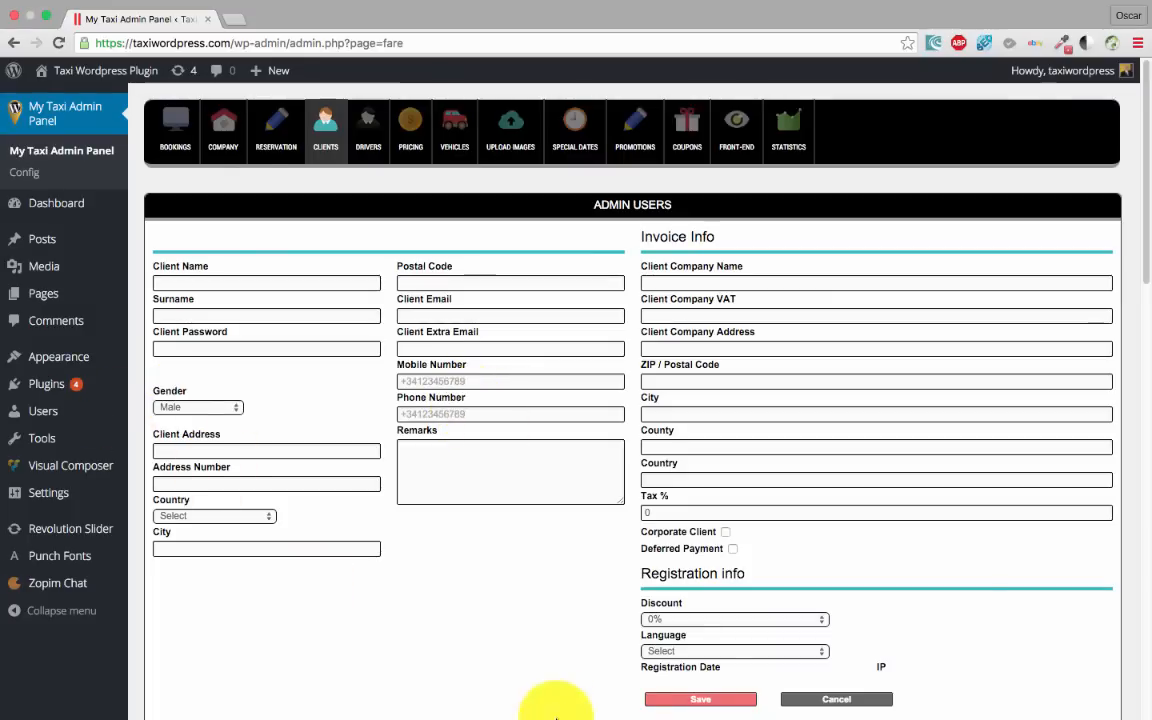
{"action": "scroll", "coordinate": [540, 560], "scroll_direction": "down", "scroll_amount": 1}
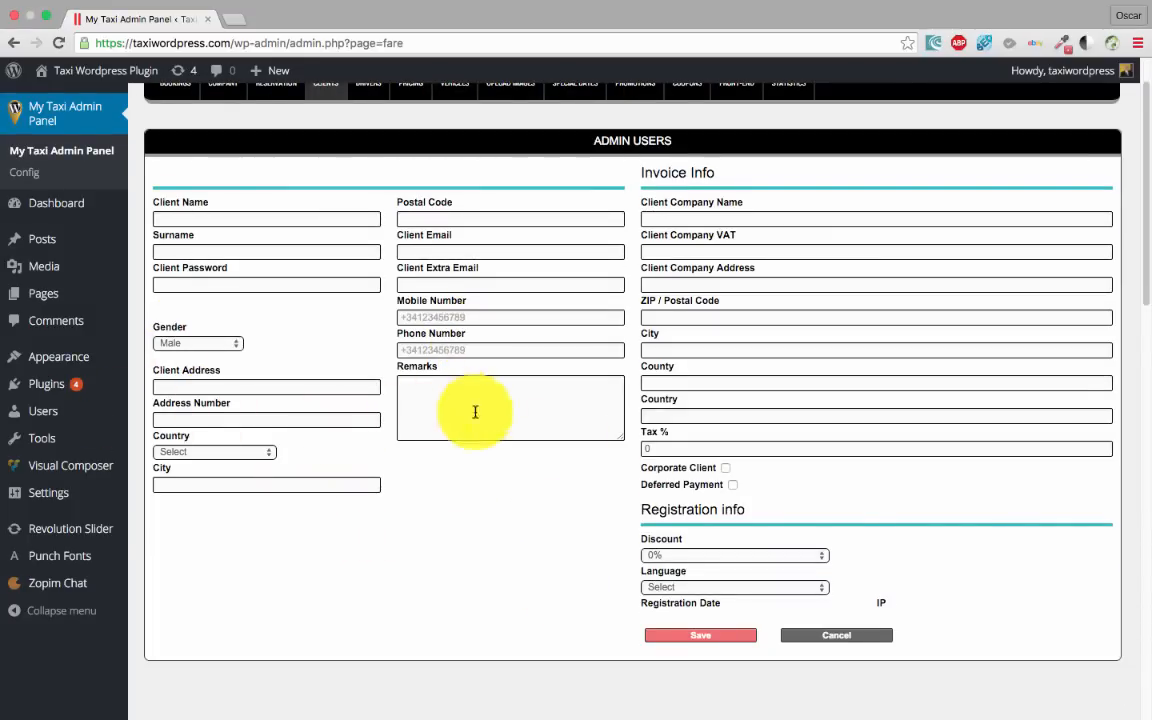
{"action": "scroll", "coordinate": [759, 592], "scroll_direction": "down", "scroll_amount": 1}
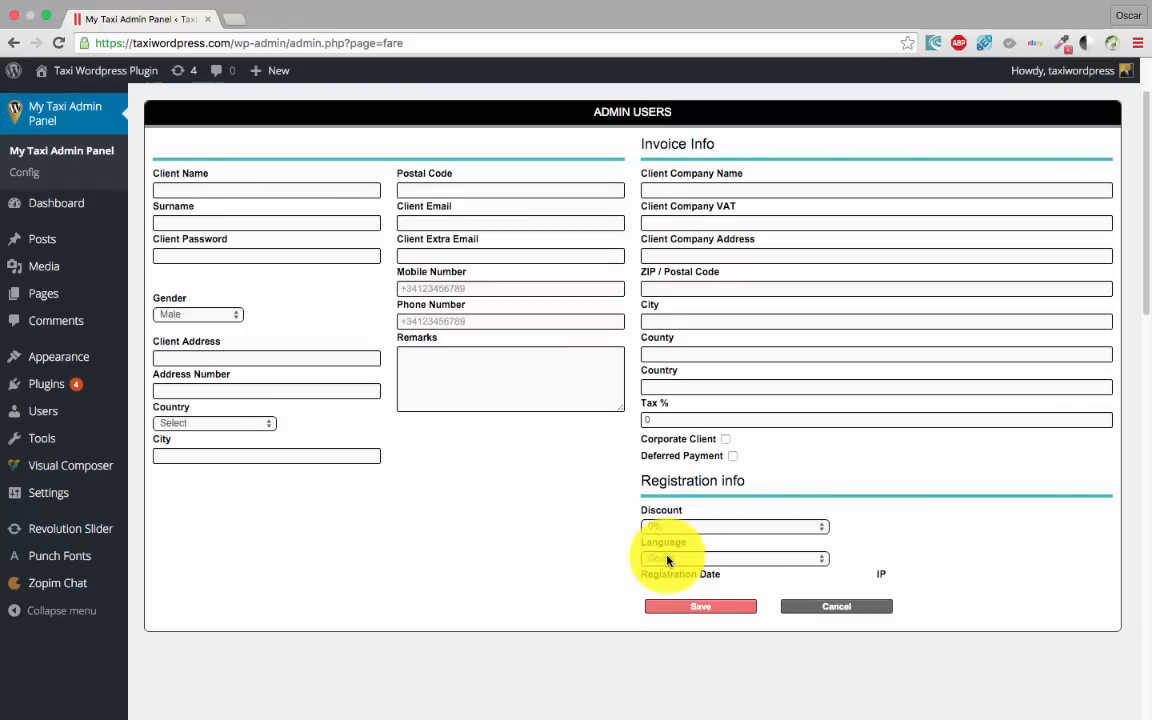
Look over the client Language options without choosing one, then return to the Clients list unsaved
{"action": "left_click", "coordinate": [700, 560]}
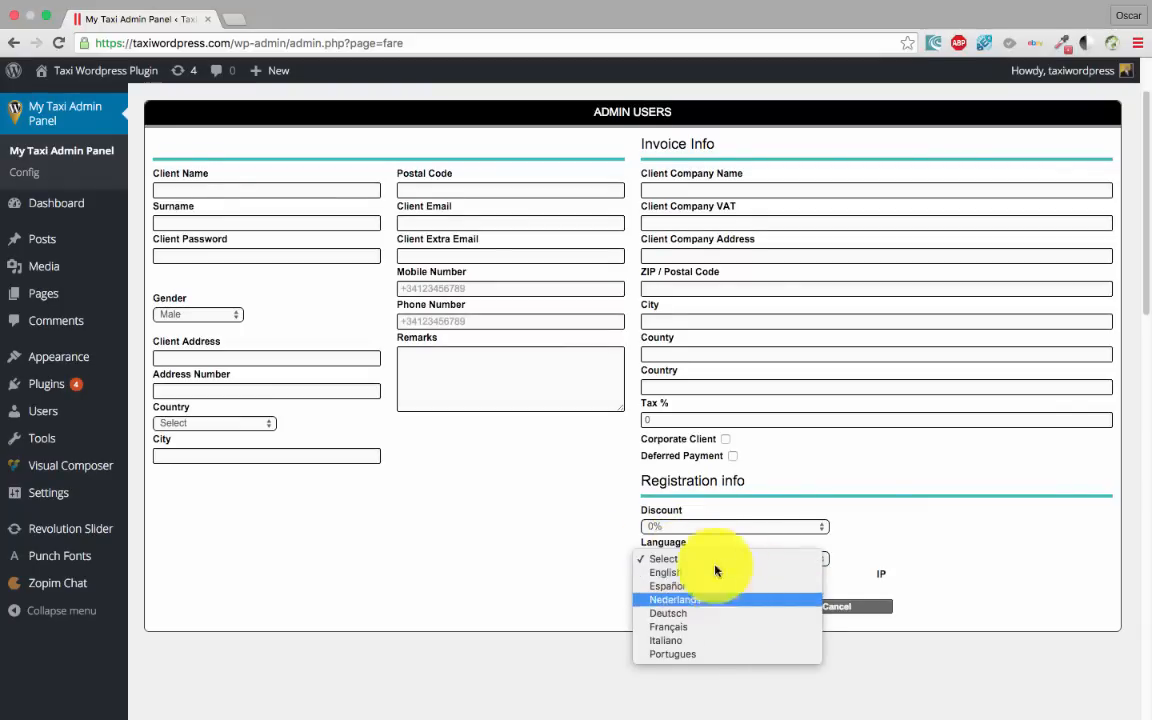
{"action": "left_click", "coordinate": [518, 527]}
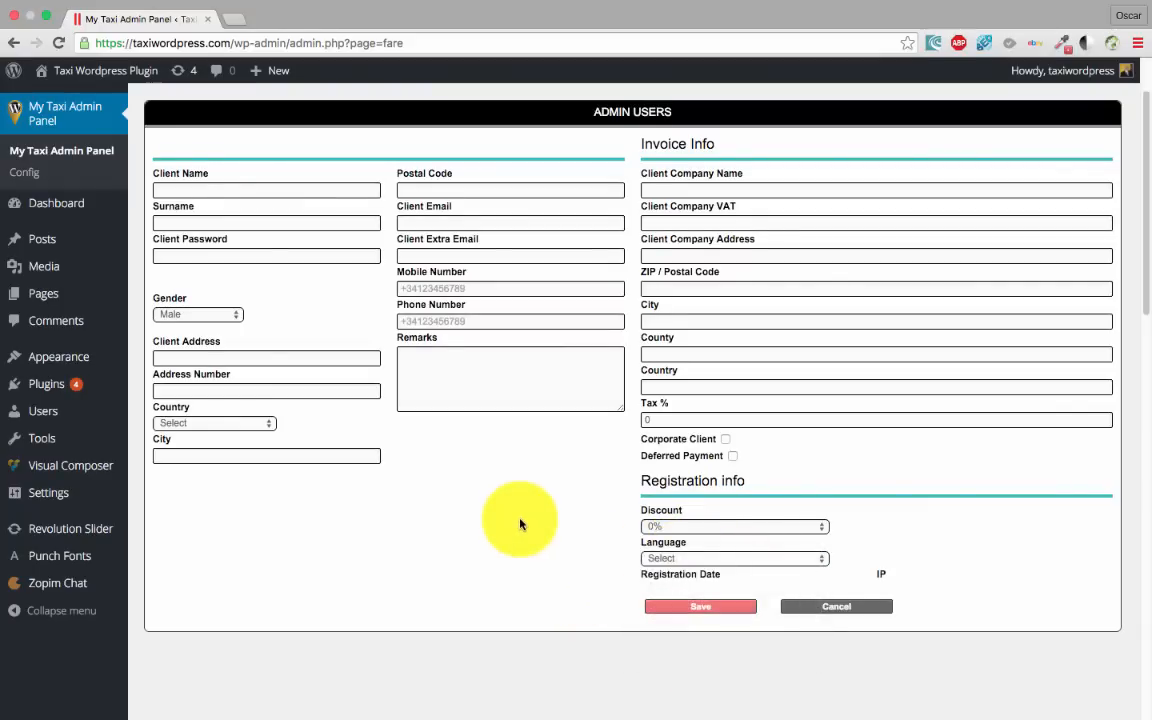
{"action": "scroll", "coordinate": [667, 574], "scroll_direction": "up", "scroll_amount": 1}
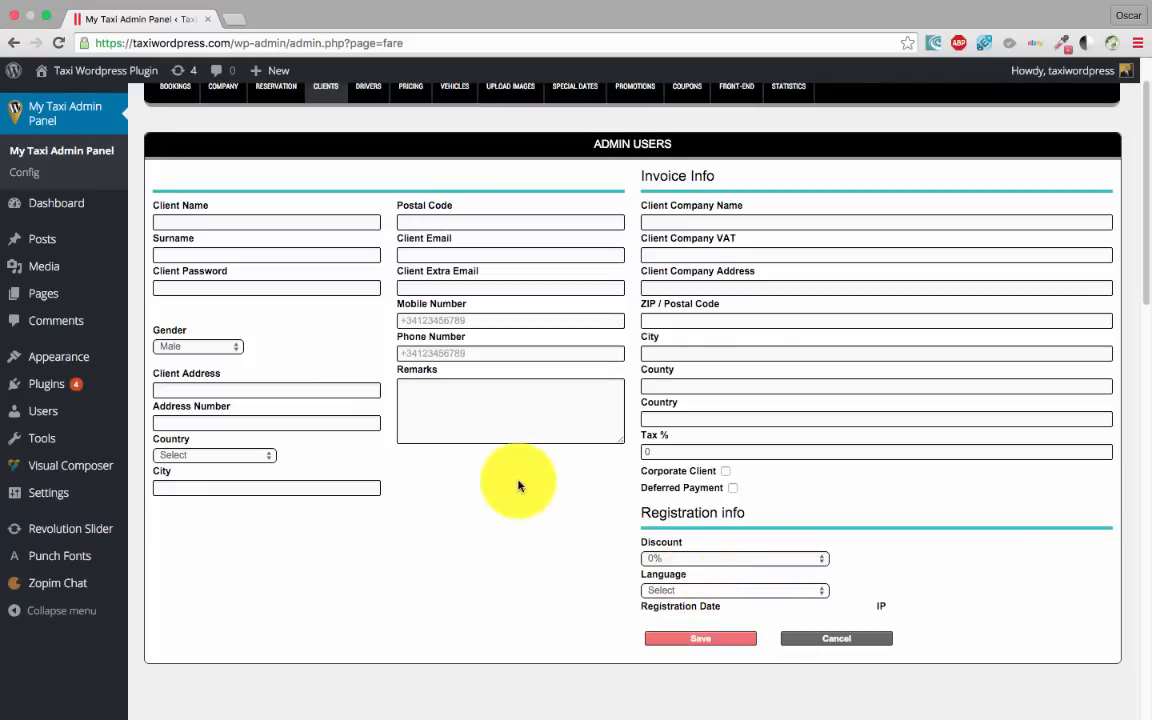
{"action": "left_click", "coordinate": [703, 591]}
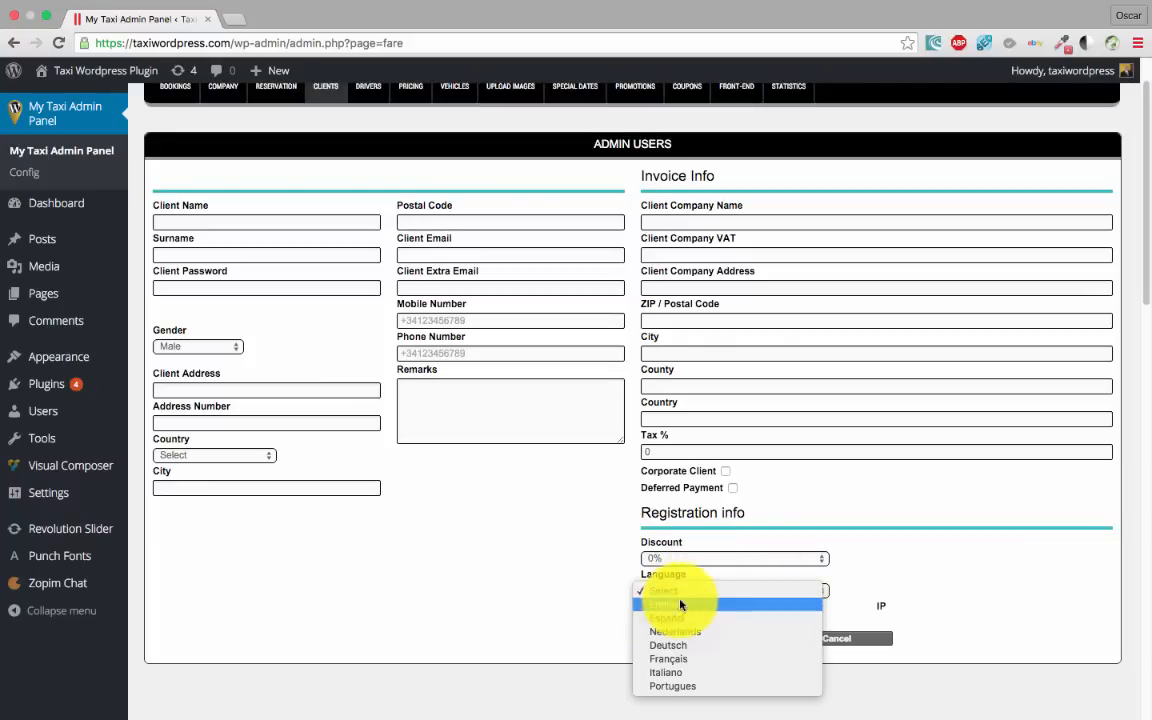
{"action": "left_click", "coordinate": [500, 541]}
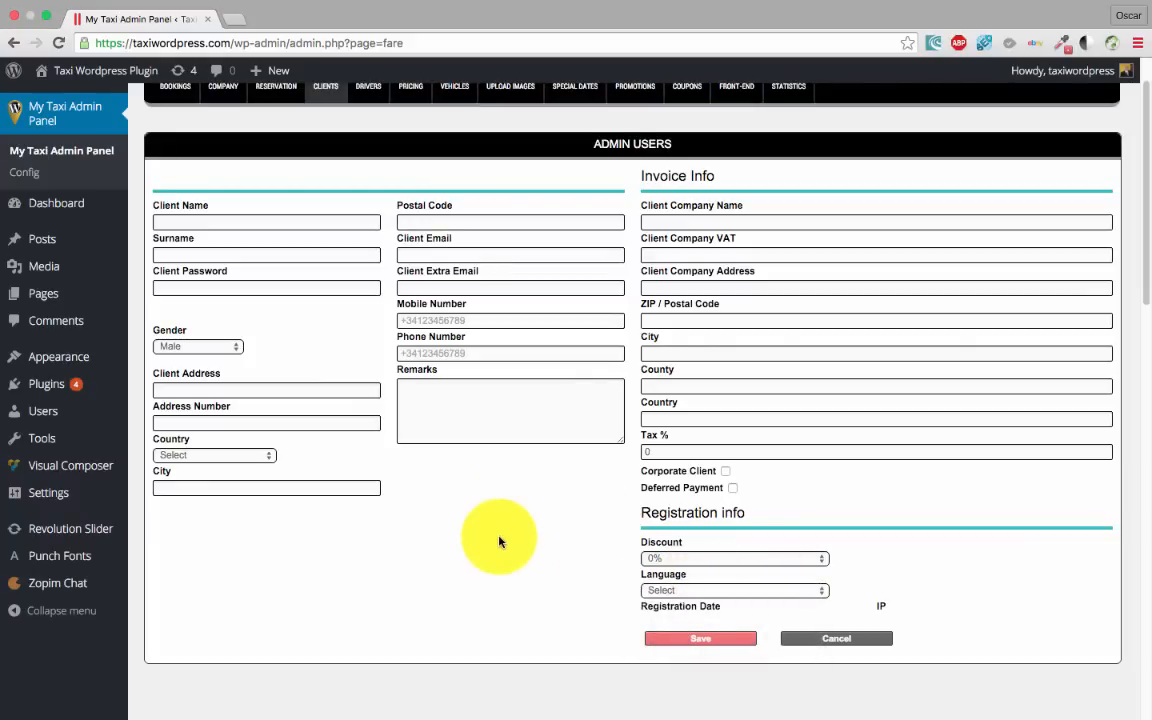
{"action": "left_click", "coordinate": [711, 591]}
{"action": "left_click", "coordinate": [556, 551]}
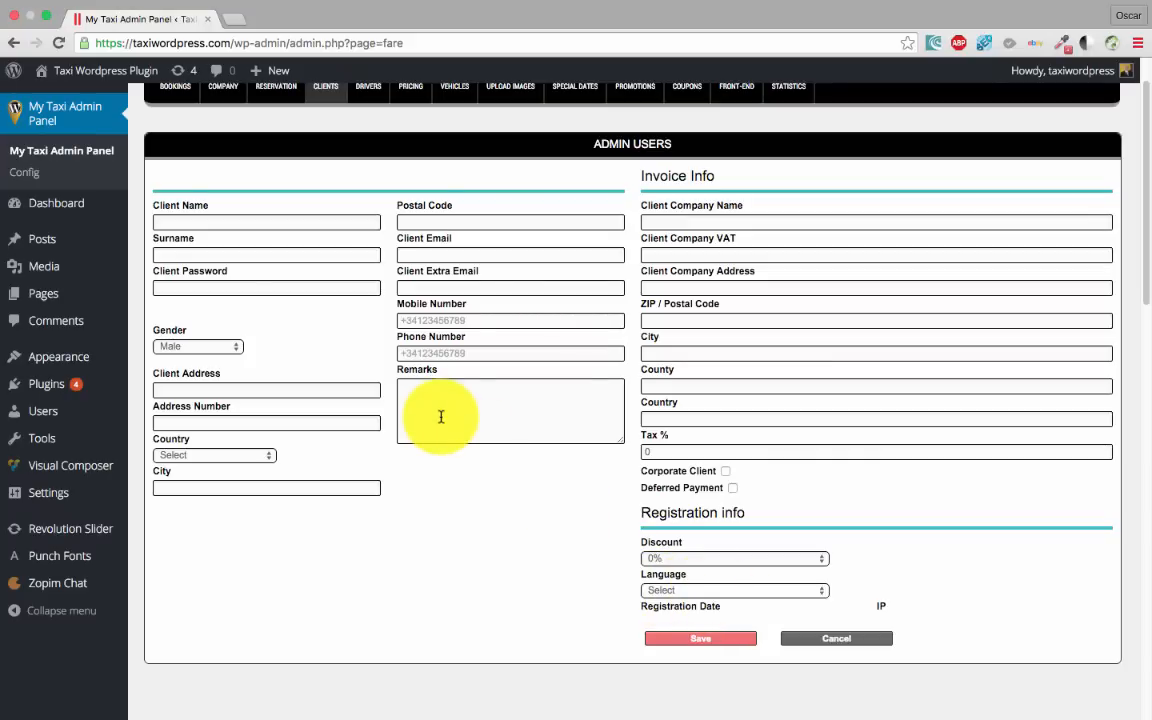
{"action": "scroll", "coordinate": [512, 548], "scroll_direction": "up", "scroll_amount": 2}
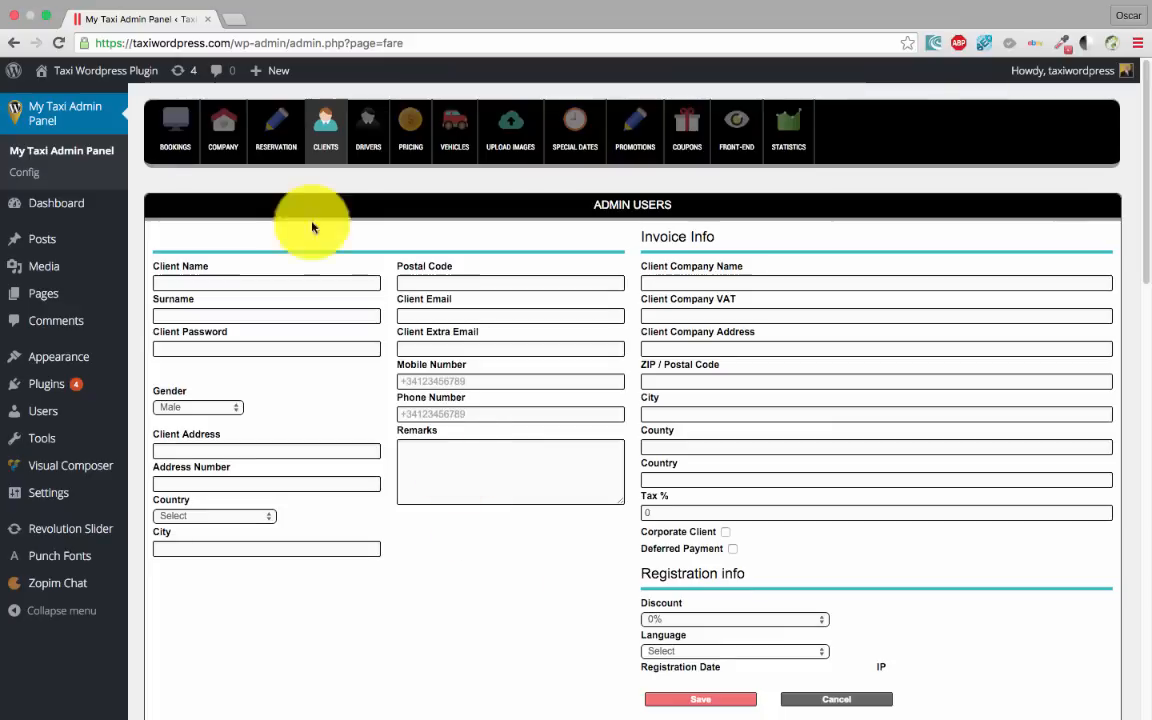
{"action": "left_click", "coordinate": [324, 133]}
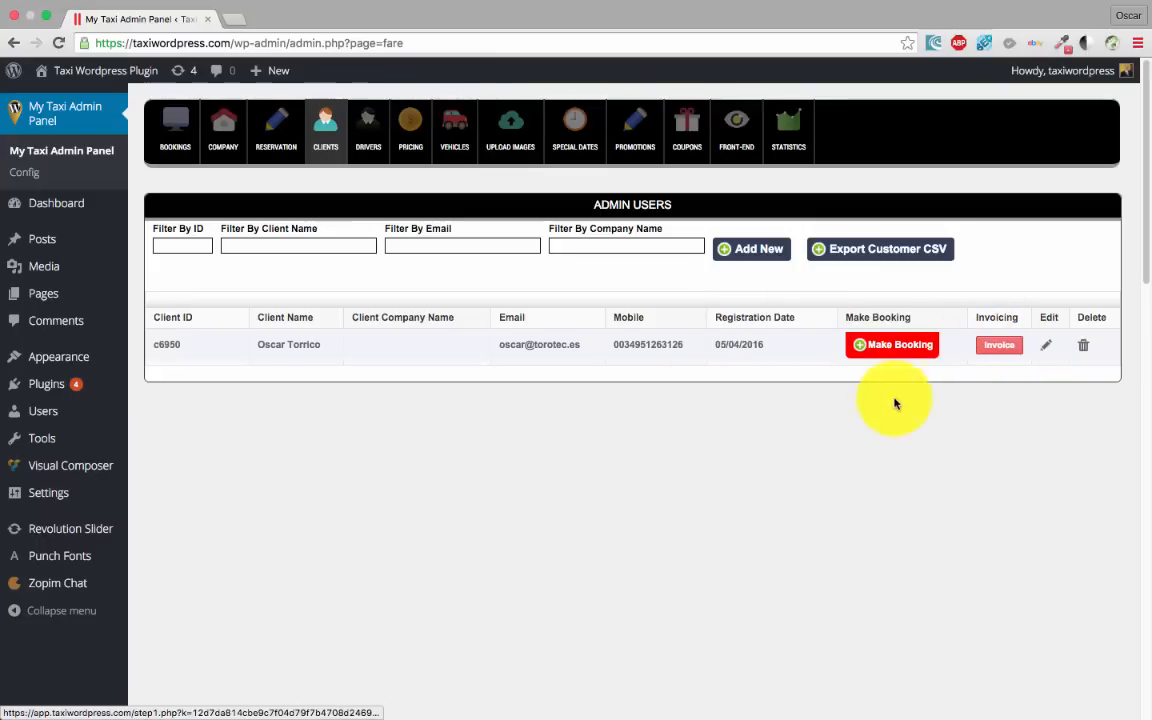
Glance at the client's edit page, then open invoicing for client 6950 from the Clients list
{"action": "left_click", "coordinate": [1046, 346]}
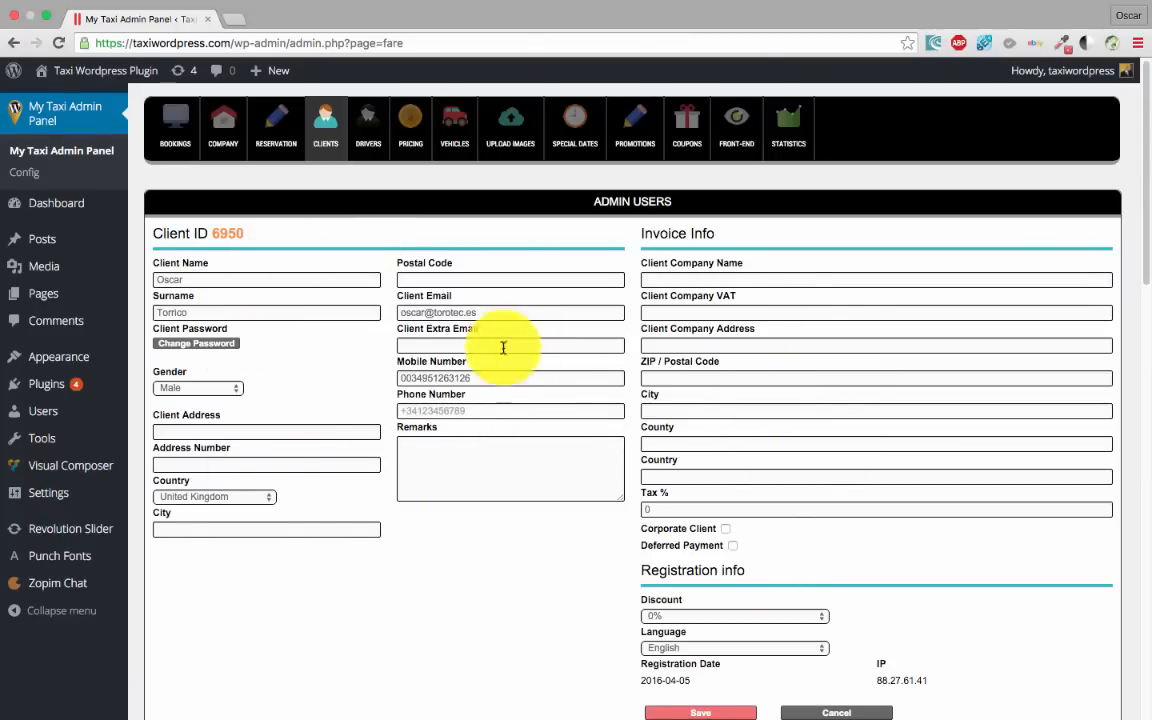
{"action": "scroll", "coordinate": [340, 450], "scroll_direction": "down", "scroll_amount": 4}
{"action": "scroll", "coordinate": [360, 442], "scroll_direction": "up", "scroll_amount": 5}
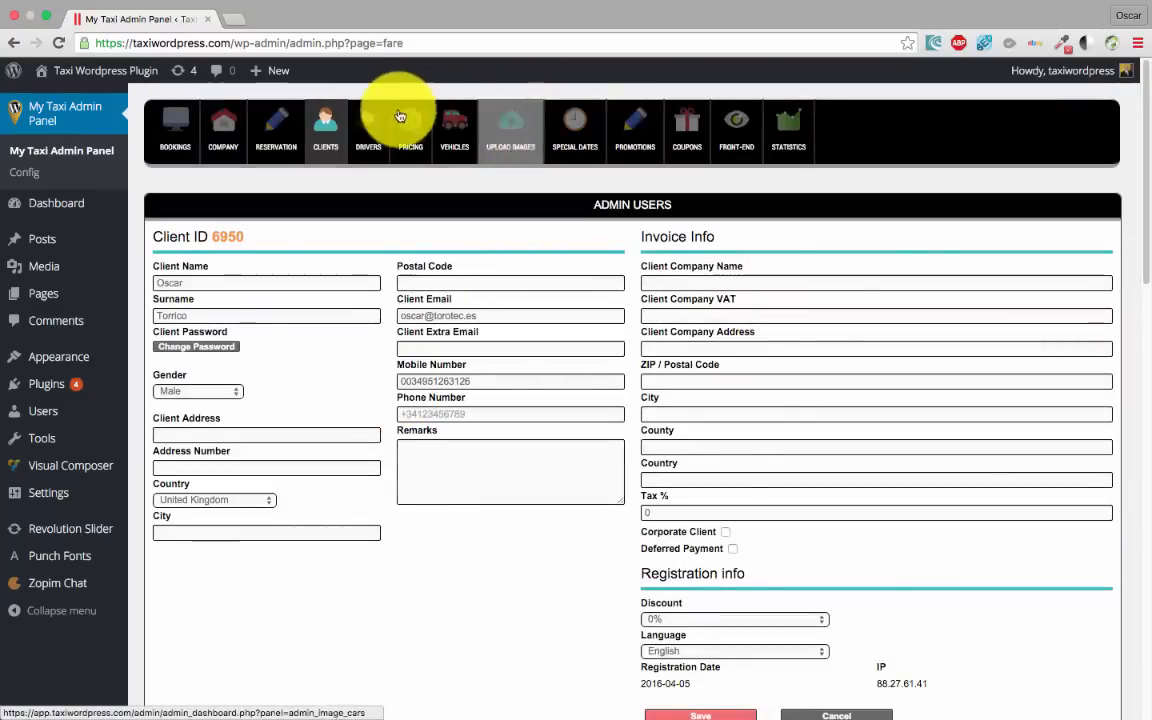
{"action": "left_click", "coordinate": [325, 125]}
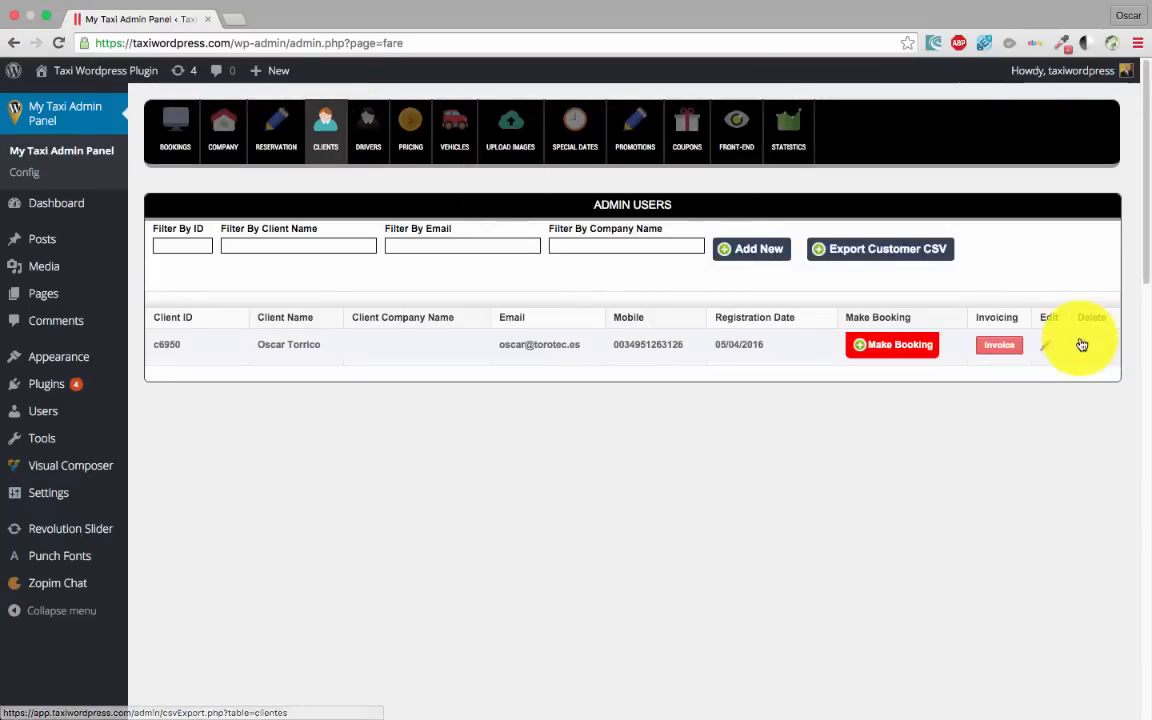
{"action": "left_click", "coordinate": [988, 345]}
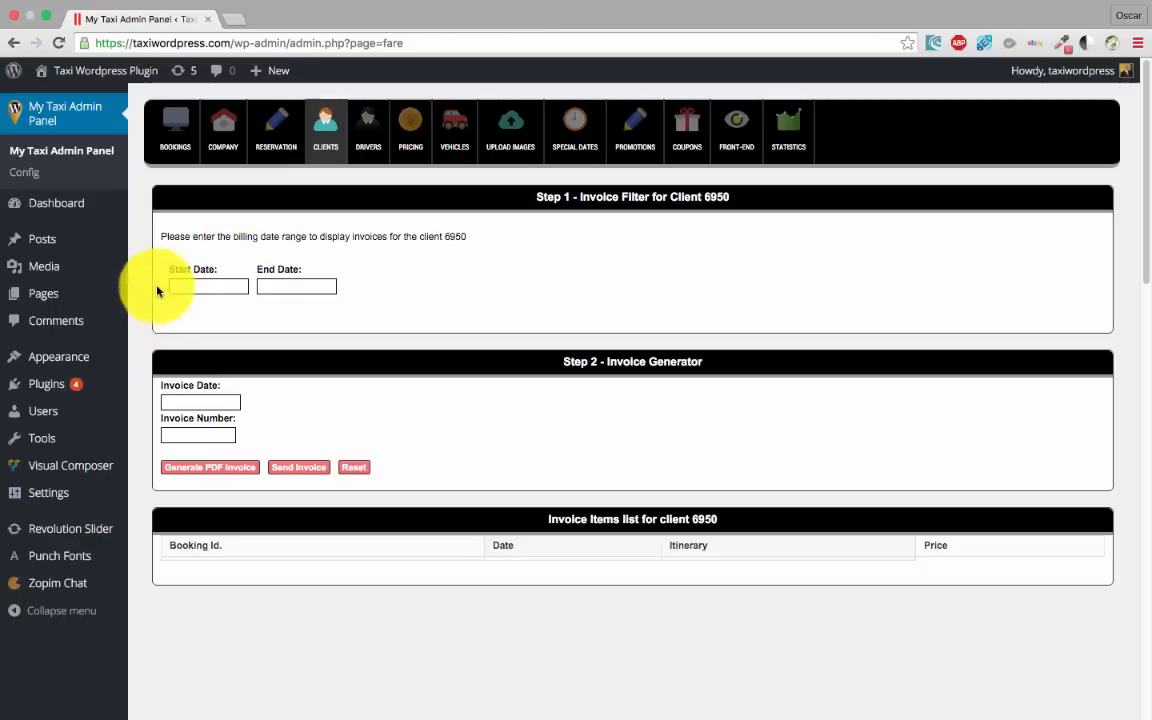
Set the billing period 01/04/2016–30/04/2016 and invoice date 06/04/2016
{"action": "left_click", "coordinate": [206, 286]}
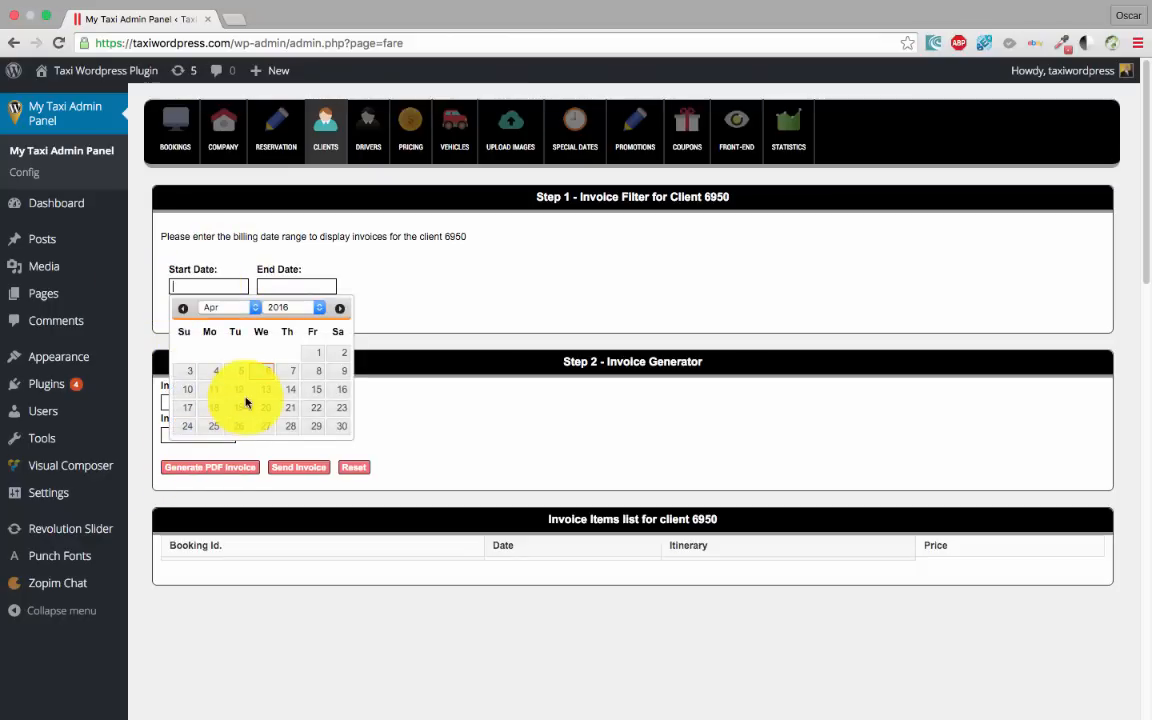
{"action": "left_click", "coordinate": [318, 358]}
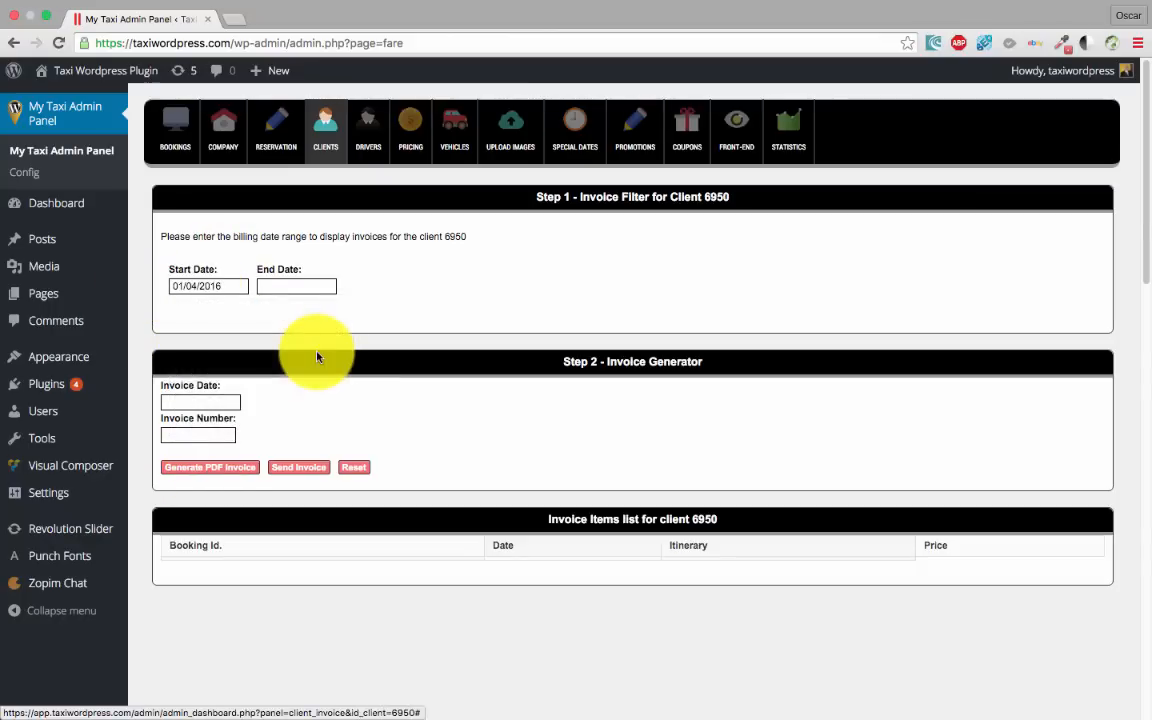
{"action": "left_click", "coordinate": [288, 285]}
{"action": "left_click", "coordinate": [429, 426]}
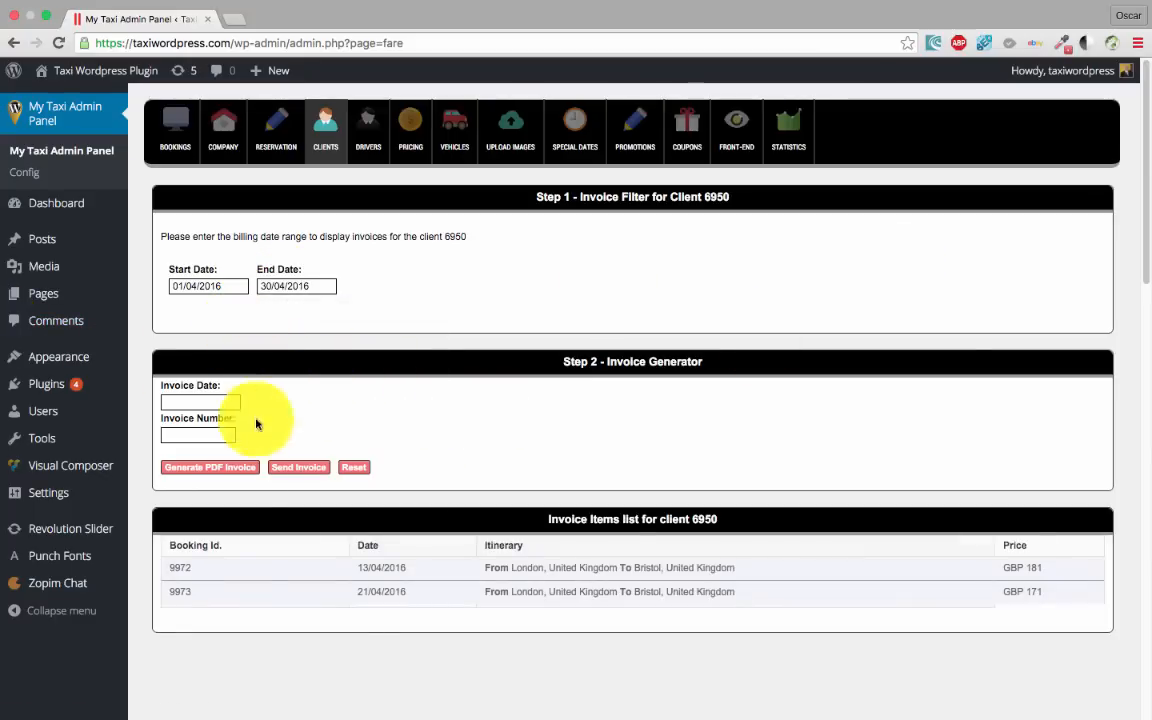
{"action": "scroll", "coordinate": [193, 452], "scroll_direction": "down", "scroll_amount": 2}
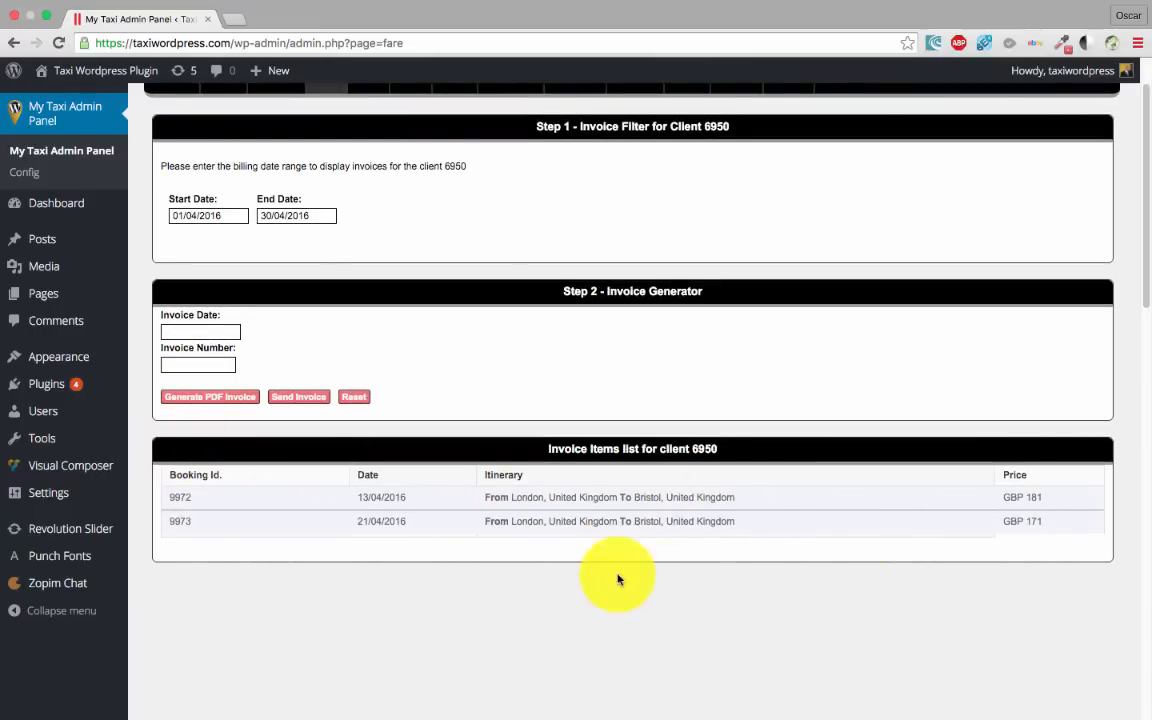
{"action": "scroll", "coordinate": [617, 578], "scroll_direction": "up", "scroll_amount": 2}
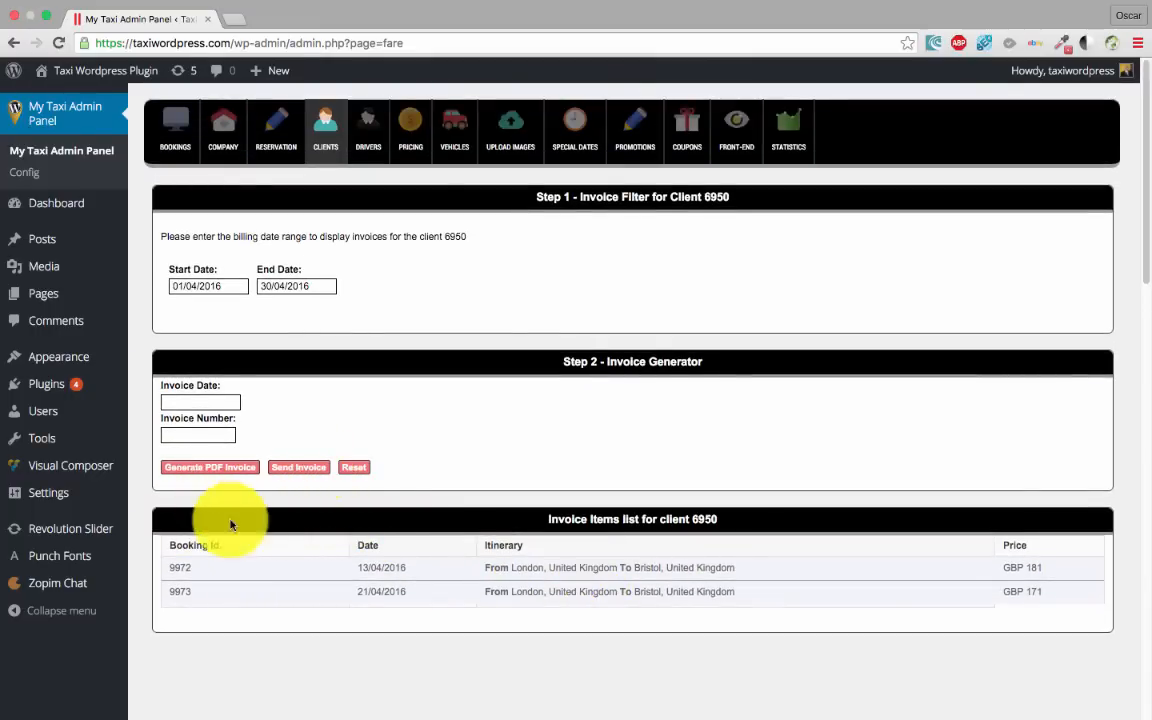
{"action": "left_click", "coordinate": [174, 403]}
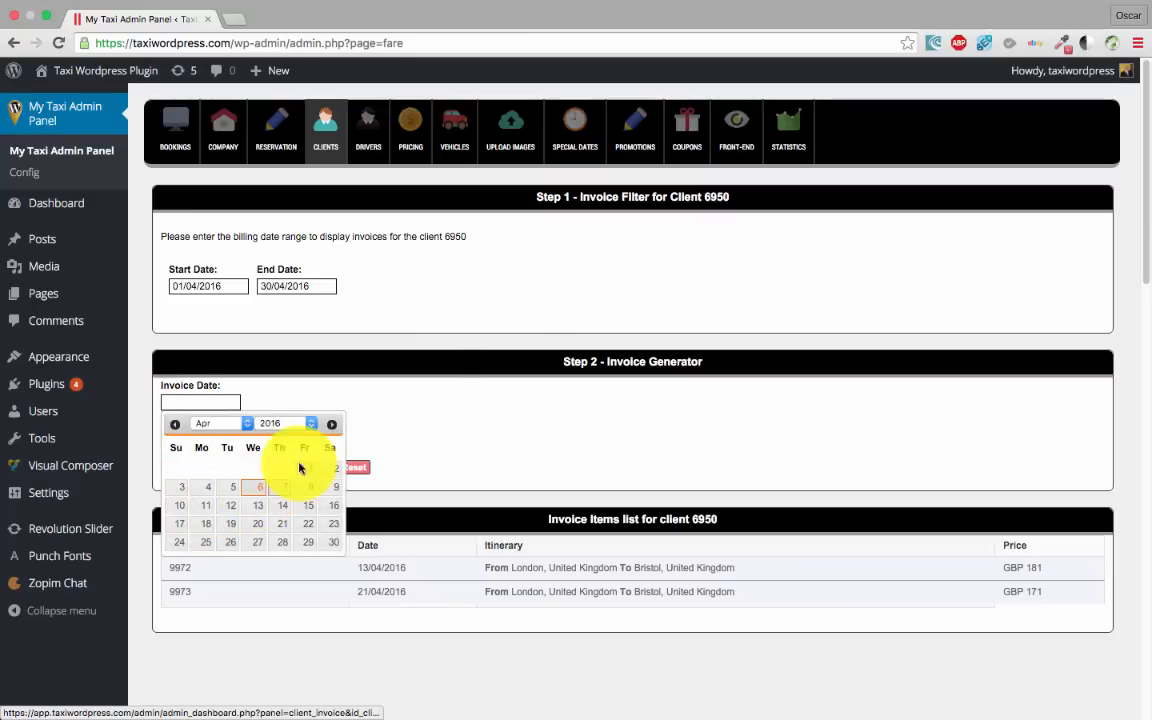
{"action": "left_click", "coordinate": [420, 383]}
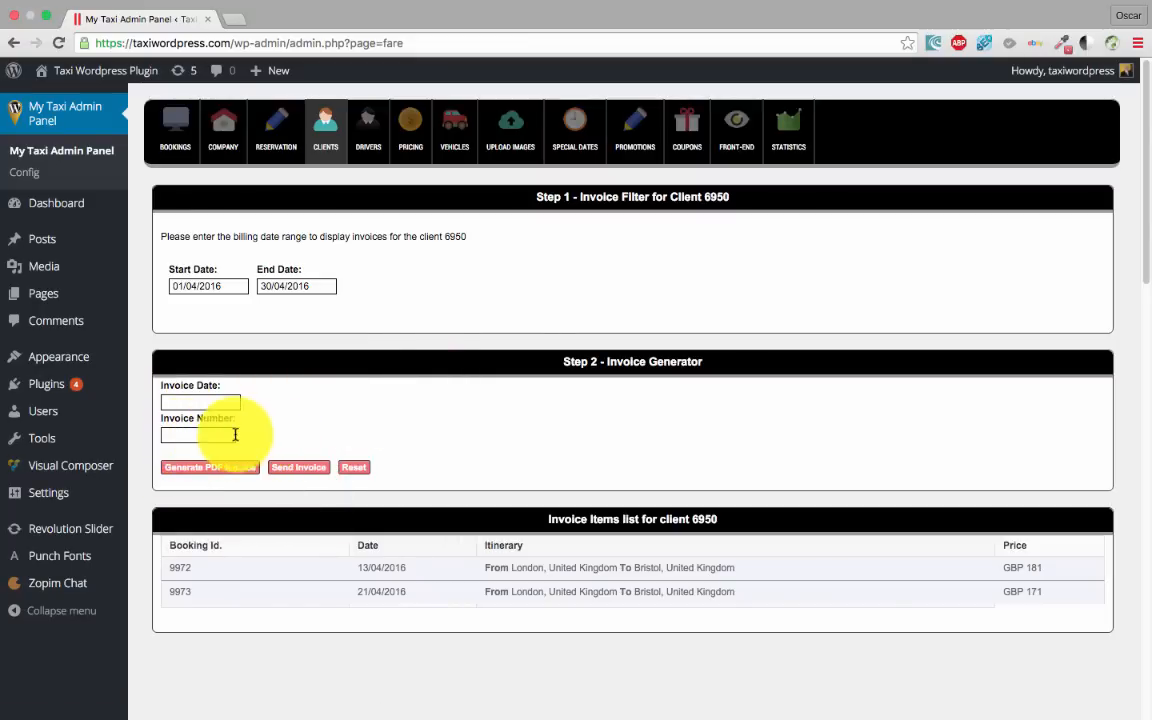
{"action": "left_click", "coordinate": [200, 400]}
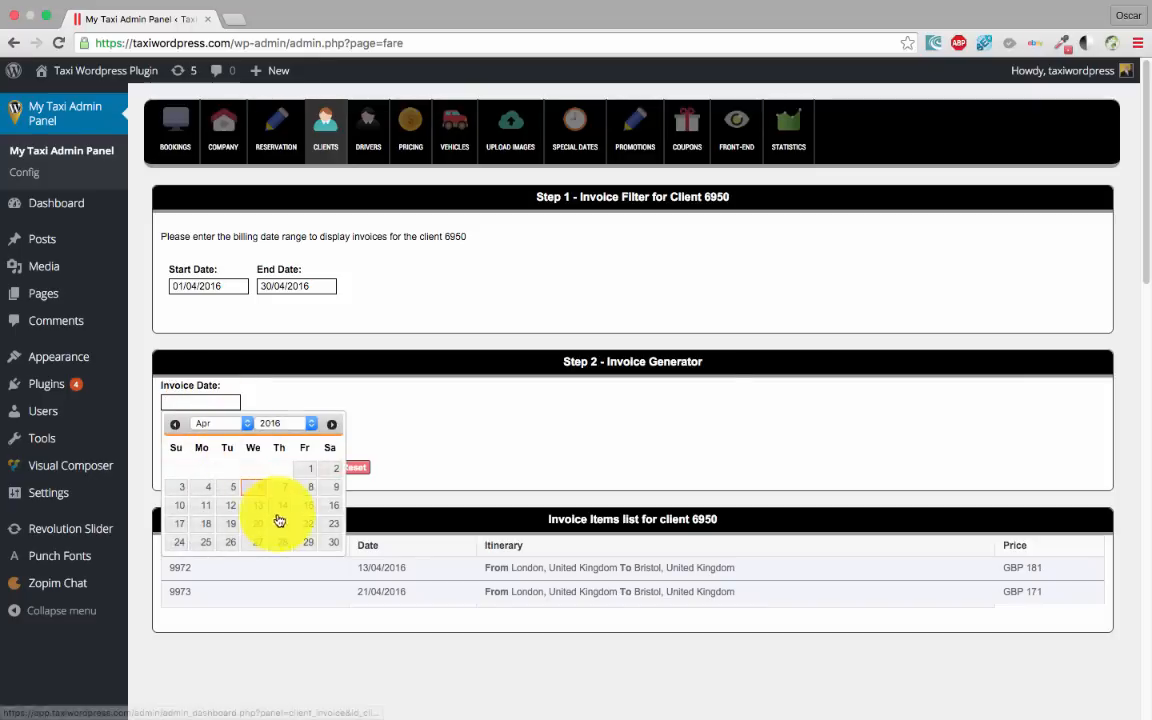
{"action": "left_click", "coordinate": [252, 487]}
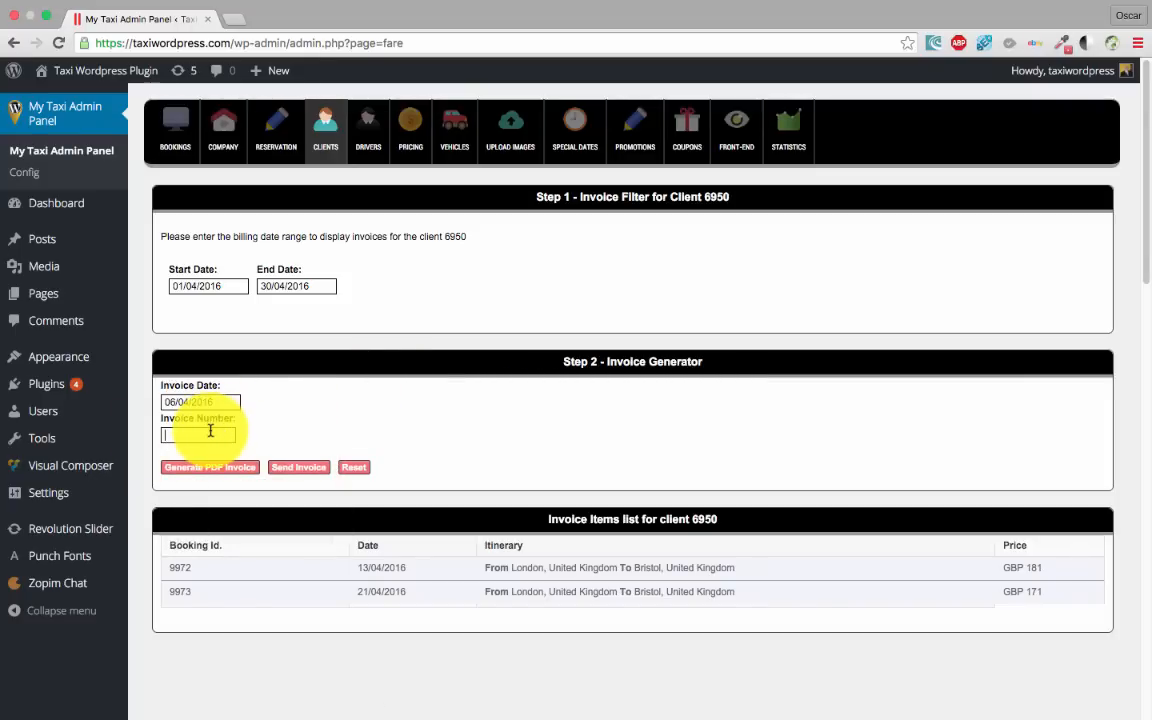
Enter invoice number 12345 and generate the PDF invoice
{"action": "left_click", "coordinate": [210, 431]}
{"action": "type", "text": "12345"}
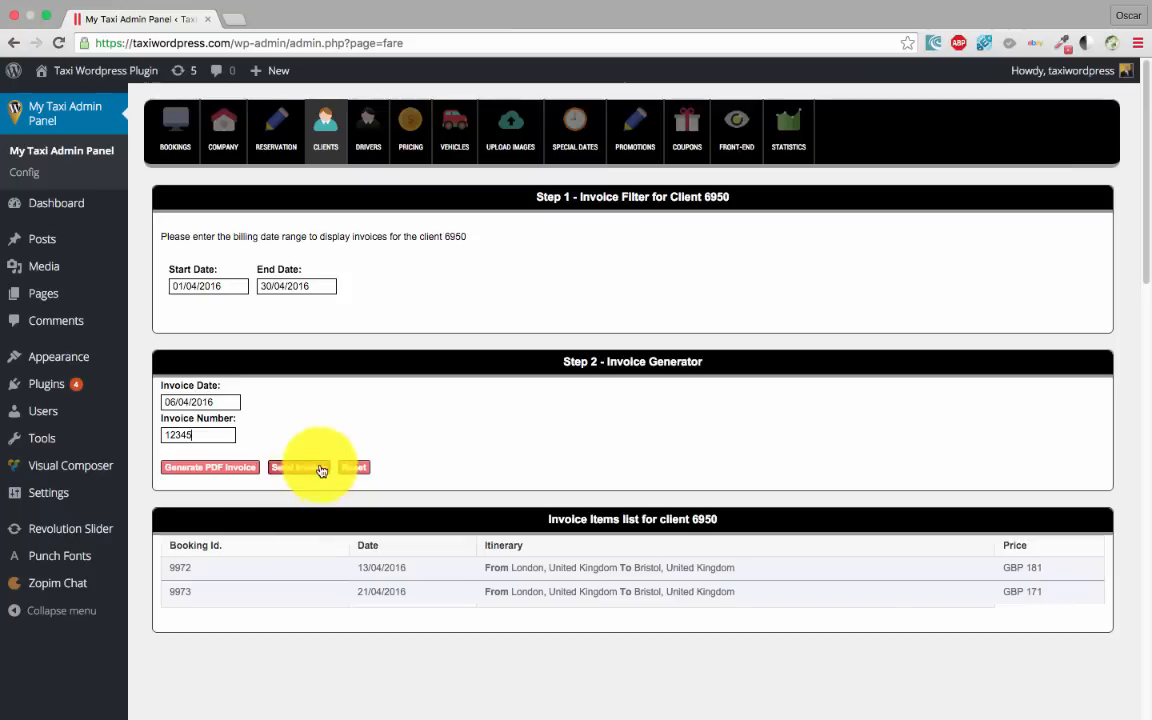
{"action": "left_click", "coordinate": [222, 476]}
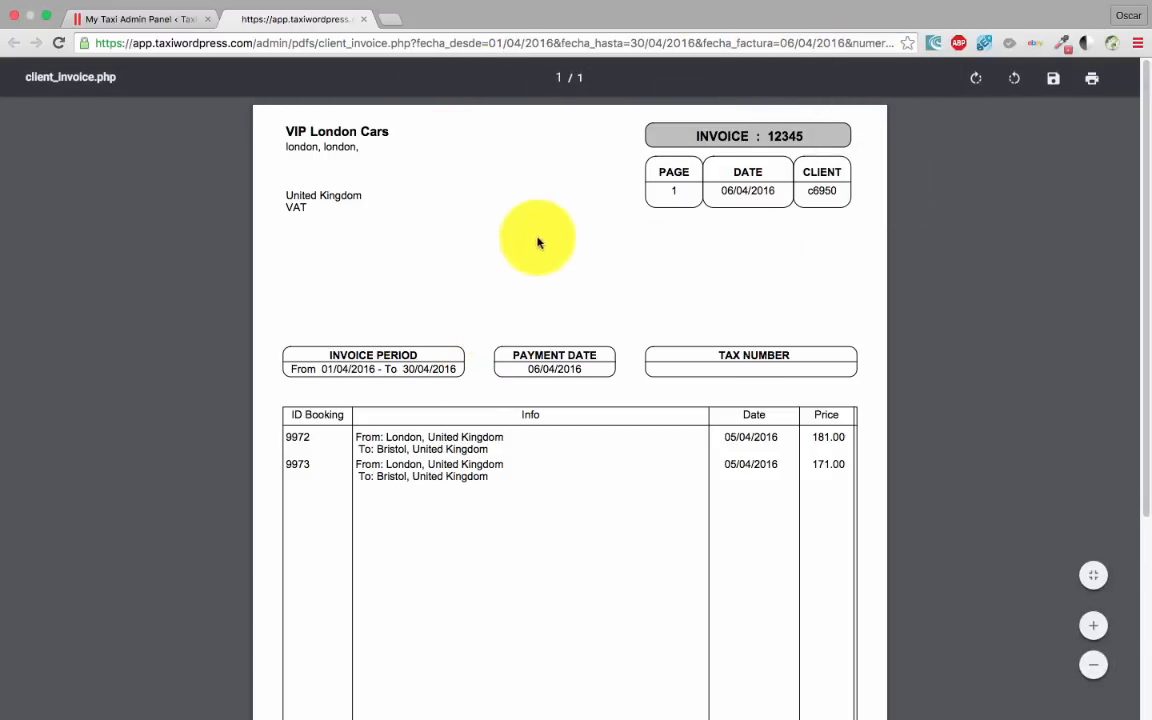
Review the PDF invoice listing bookings 9972 and 9973, then close its tab
{"action": "scroll", "coordinate": [537, 244], "scroll_direction": "down", "scroll_amount": 3}
{"action": "scroll", "coordinate": [520, 300], "scroll_direction": "up", "scroll_amount": 3}
{"action": "scroll", "coordinate": [519, 386], "scroll_direction": "down", "scroll_amount": 5}
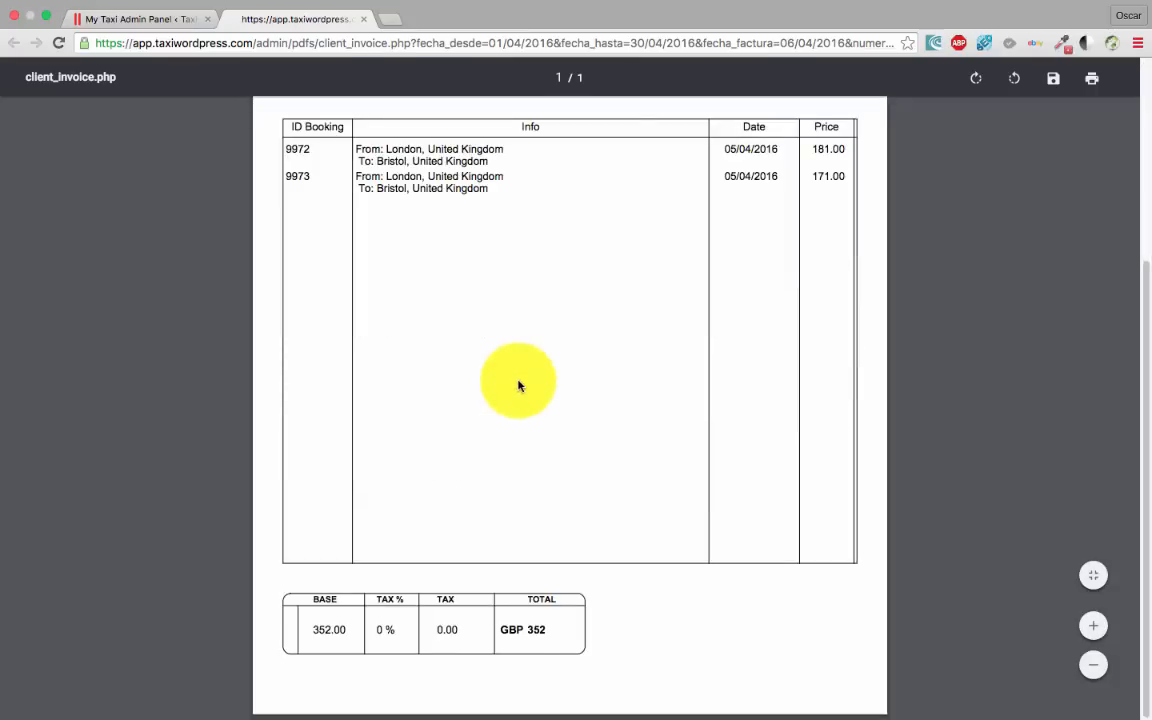
{"action": "scroll", "coordinate": [519, 386], "scroll_direction": "up", "scroll_amount": 5}
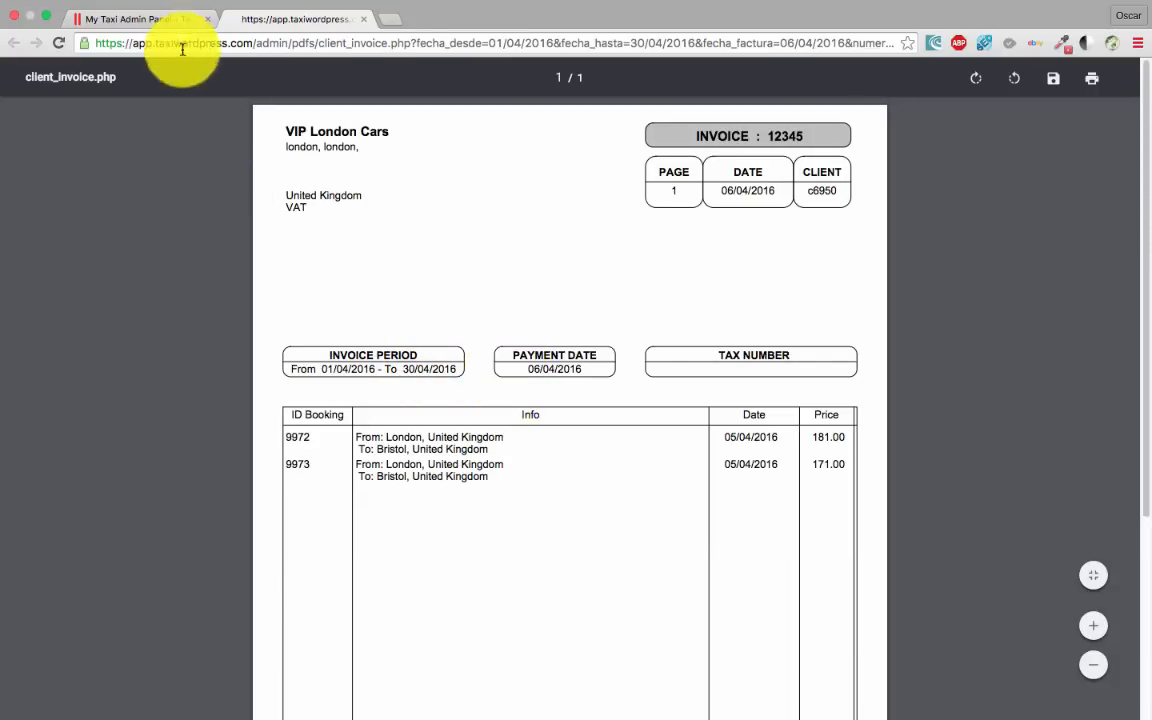
{"action": "left_click", "coordinate": [145, 19]}
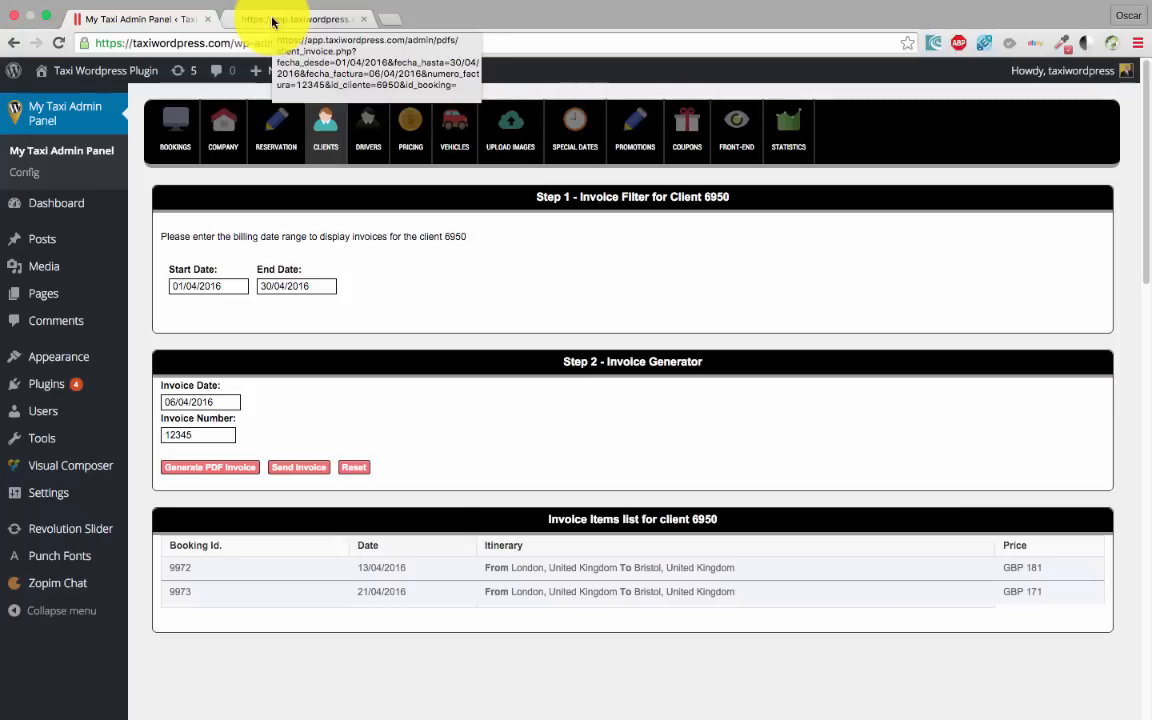
{"action": "left_click", "coordinate": [332, 24]}
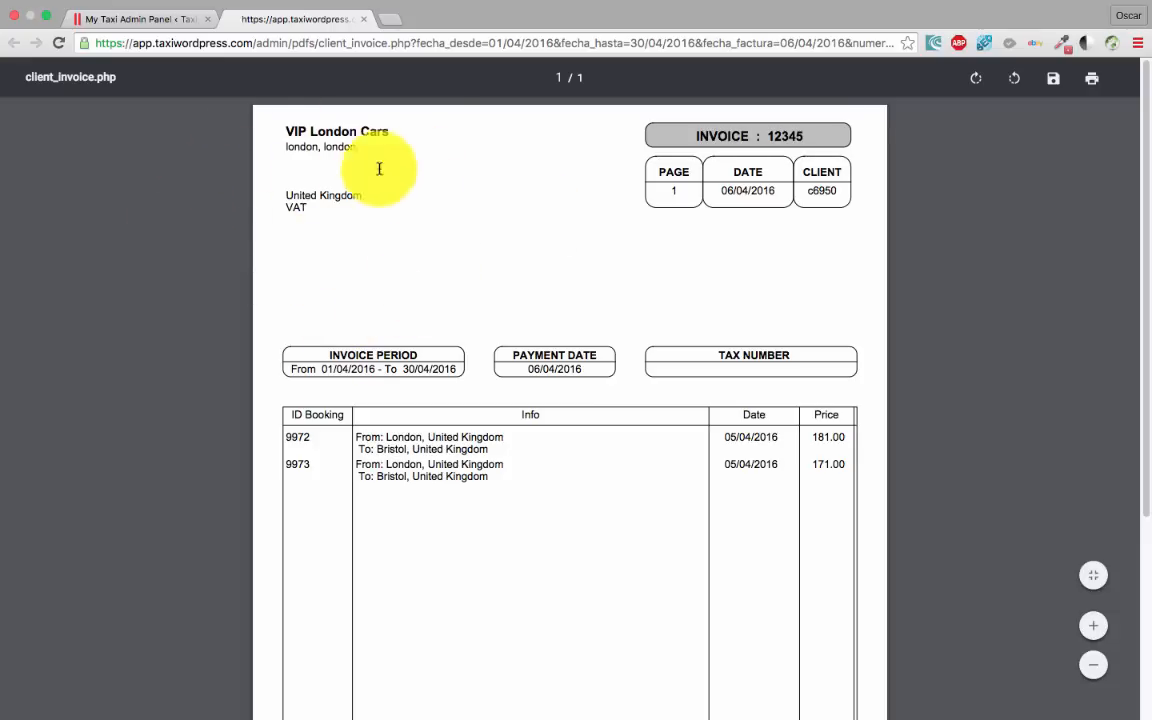
{"action": "scroll", "coordinate": [689, 326], "scroll_direction": "down", "scroll_amount": 3}
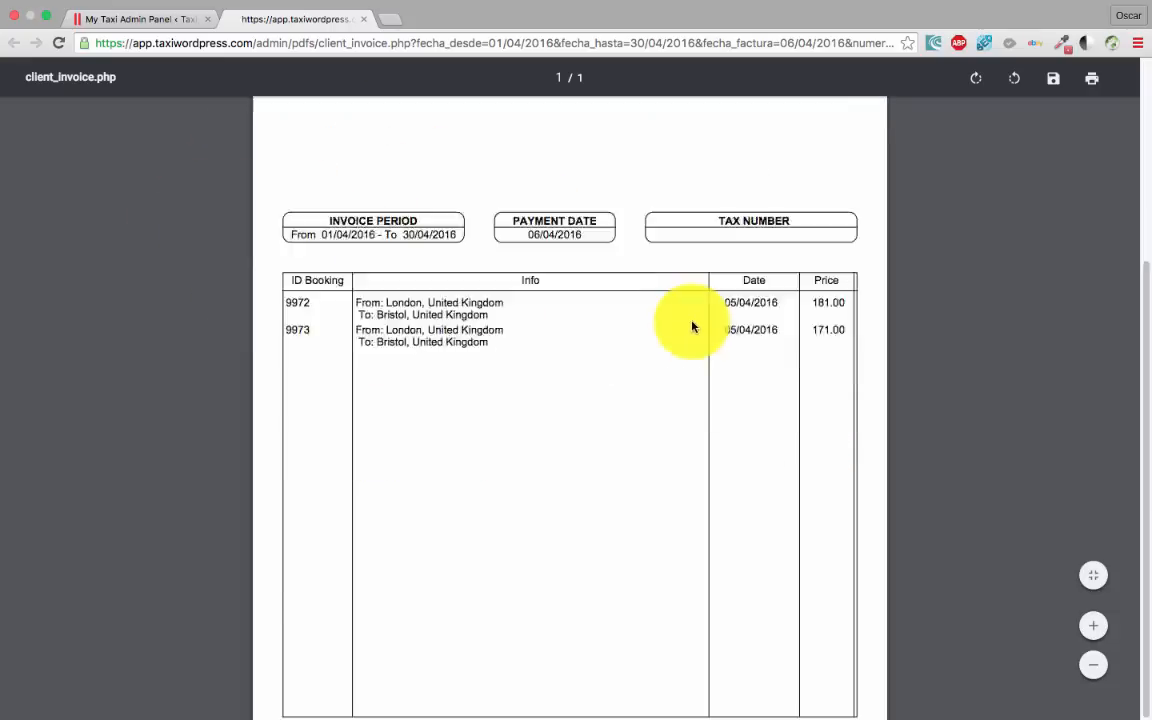
{"action": "scroll", "coordinate": [689, 326], "scroll_direction": "up", "scroll_amount": 3}
{"action": "left_click", "coordinate": [358, 21]}
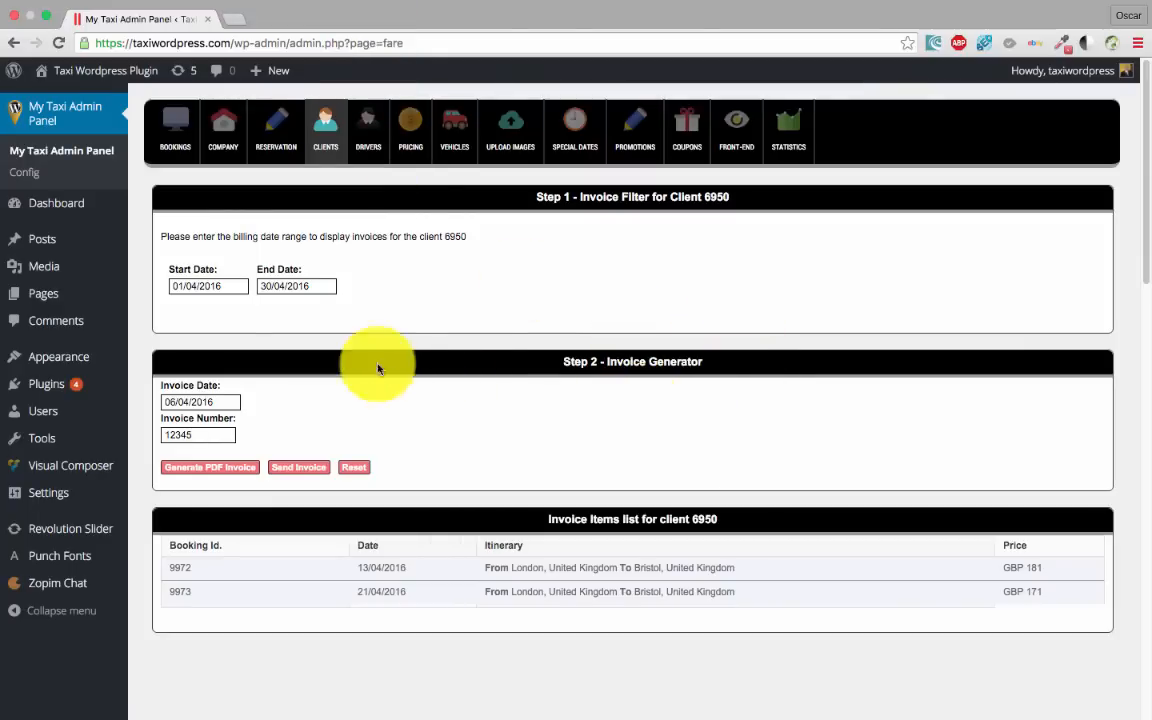
Move through Drivers and Vehicles to the Pricing table of 13 vehicle types
{"action": "left_click", "coordinate": [369, 127]}
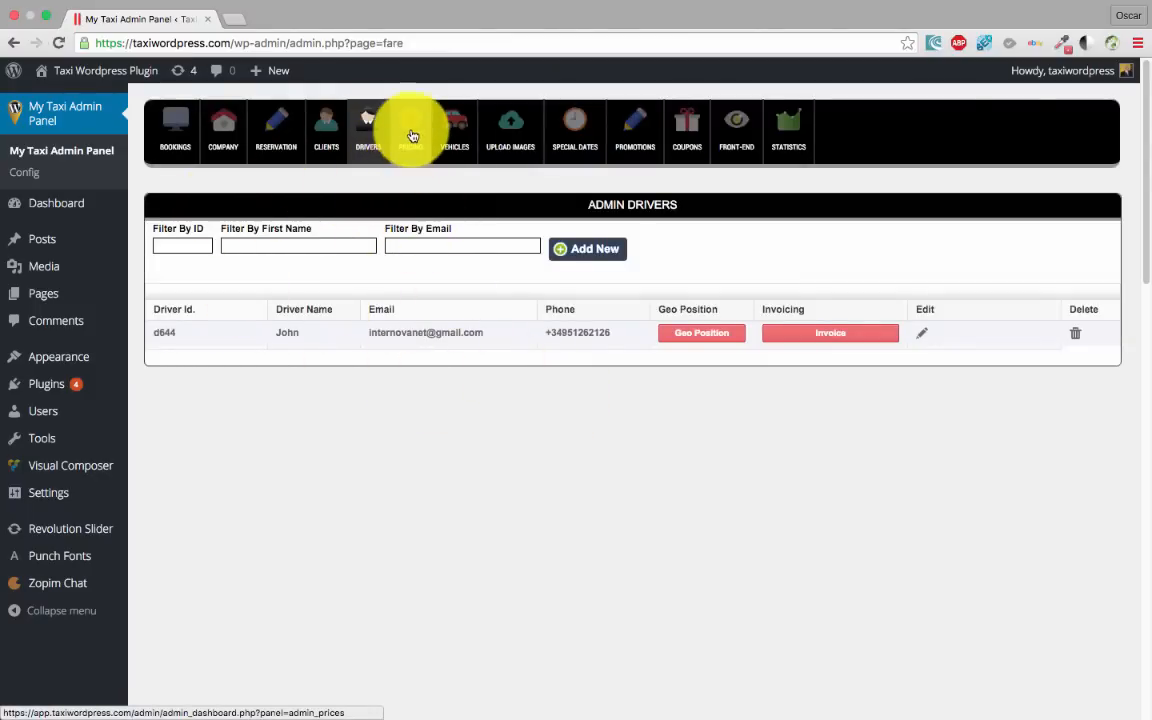
{"action": "left_click", "coordinate": [453, 132]}
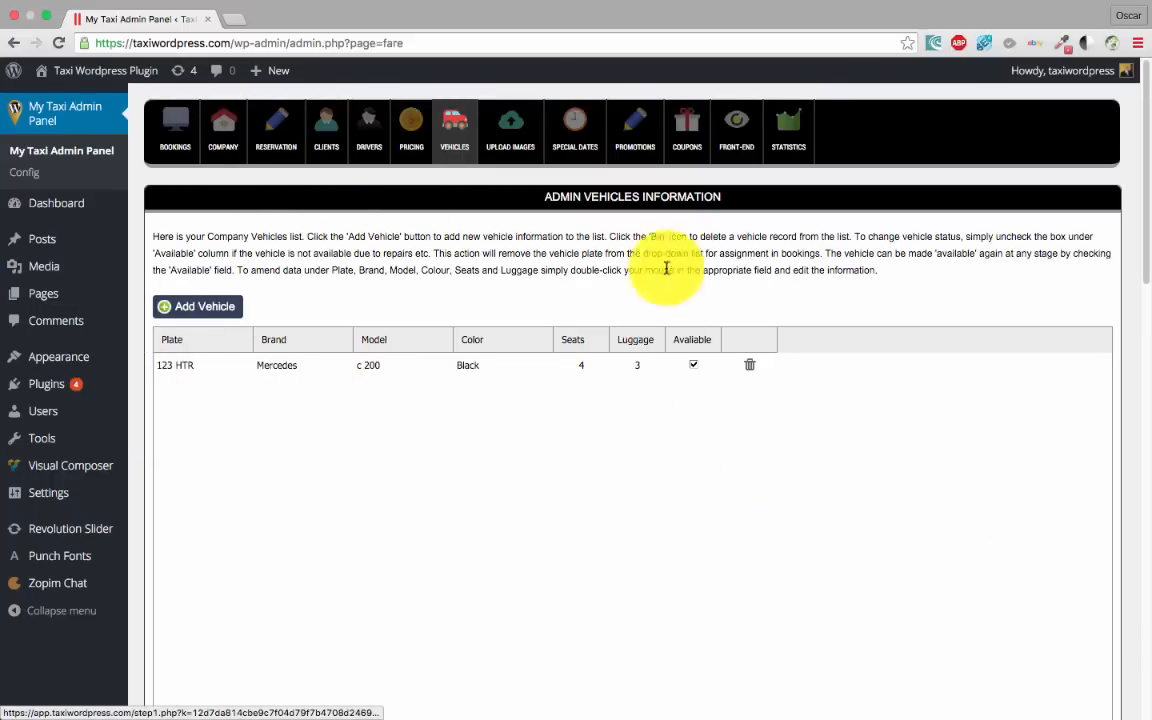
{"action": "left_click", "coordinate": [408, 122]}
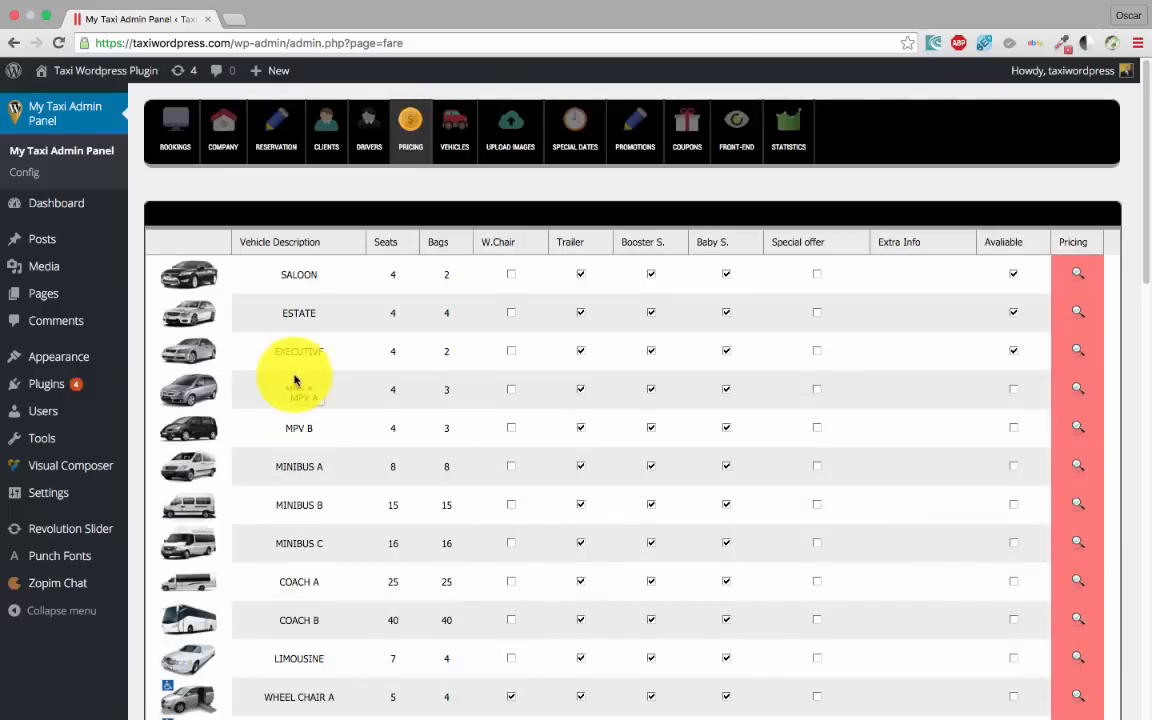
{"action": "scroll", "coordinate": [535, 489], "scroll_direction": "down", "scroll_amount": 8}
{"action": "scroll", "coordinate": [368, 432], "scroll_direction": "up", "scroll_amount": 8}
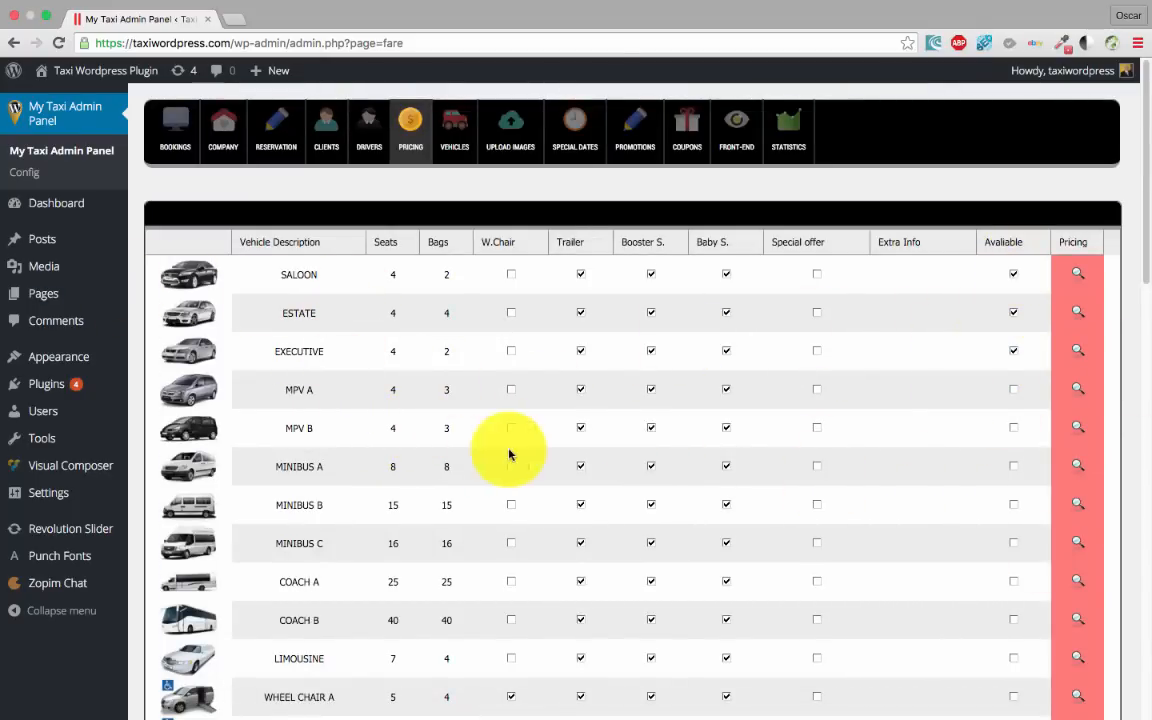
{"action": "scroll", "coordinate": [483, 458], "scroll_direction": "down", "scroll_amount": 5}
{"action": "scroll", "coordinate": [483, 458], "scroll_direction": "up", "scroll_amount": 4}
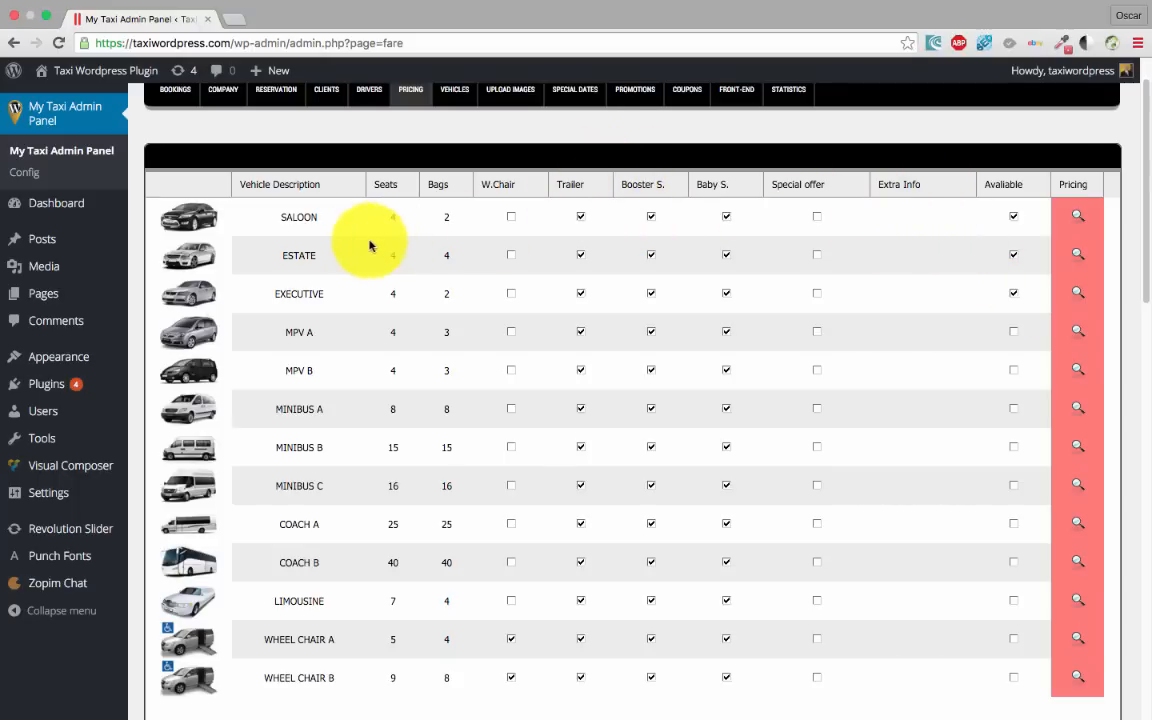
{"action": "scroll", "coordinate": [210, 270], "scroll_direction": "up", "scroll_amount": 1}
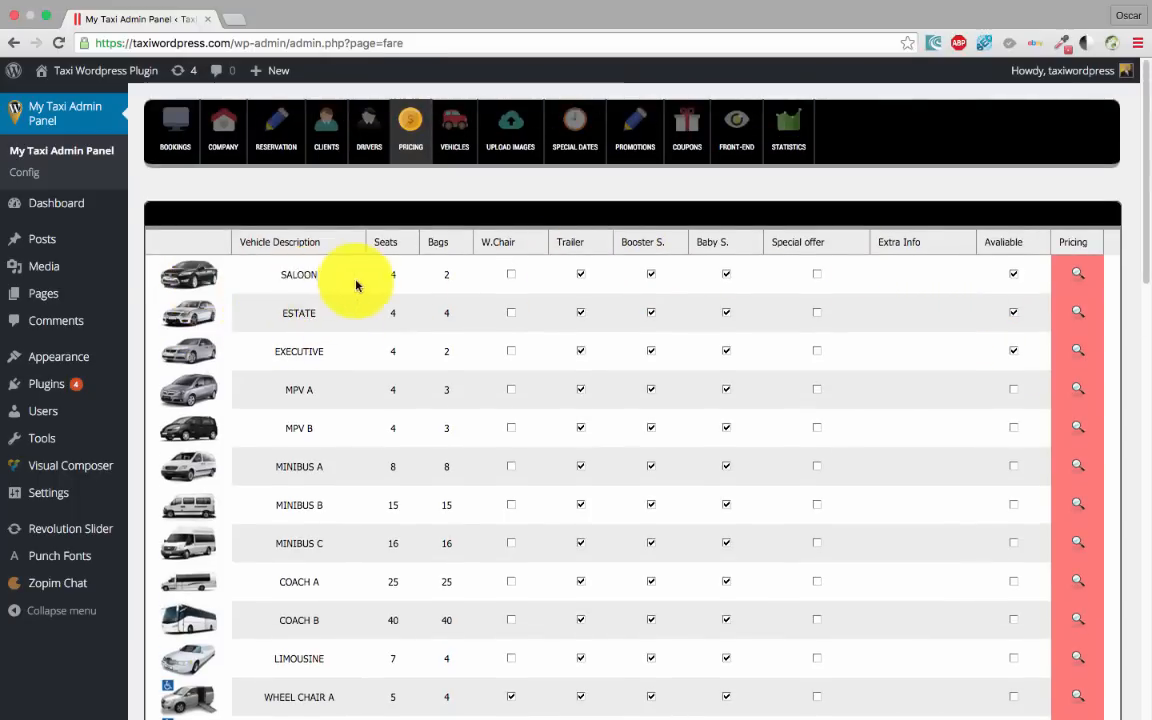
Rename the SALOON vehicle's description to BASIC CAR
{"action": "left_click", "coordinate": [309, 282]}
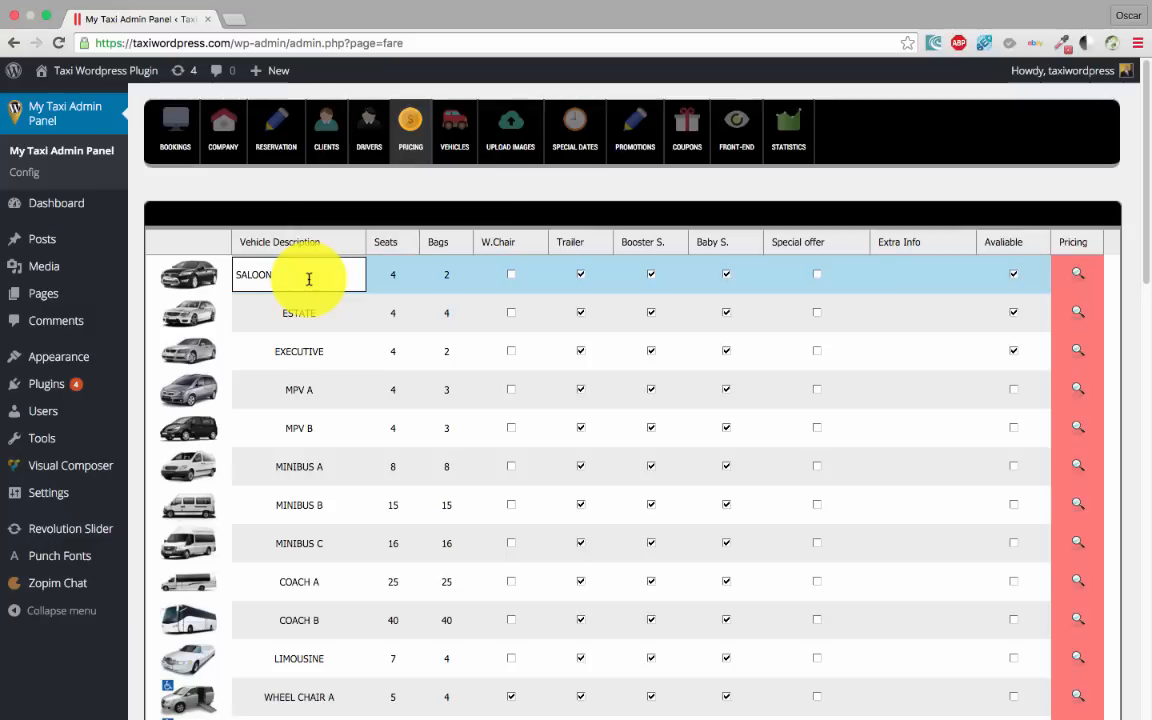
{"action": "left_click_drag", "start_coordinate": [306, 277], "coordinate": [217, 274]}
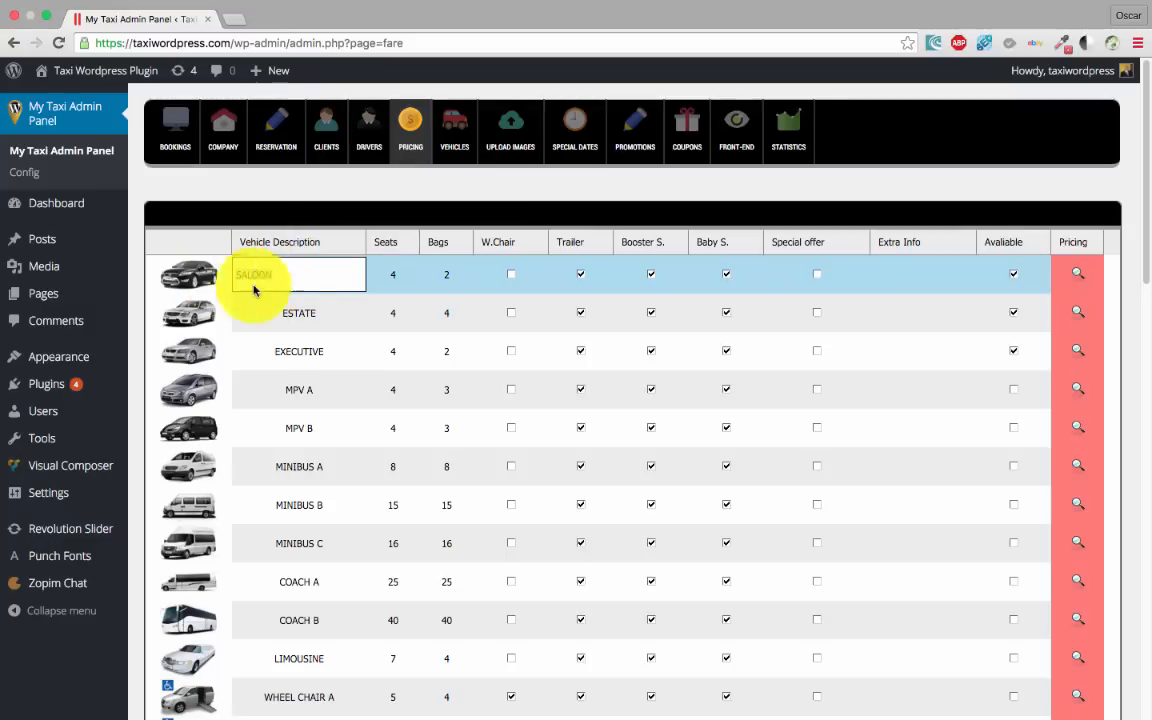
{"action": "left_click", "coordinate": [328, 324]}
{"action": "left_click", "coordinate": [319, 288]}
{"action": "left_click_drag", "start_coordinate": [316, 275], "coordinate": [220, 282]}
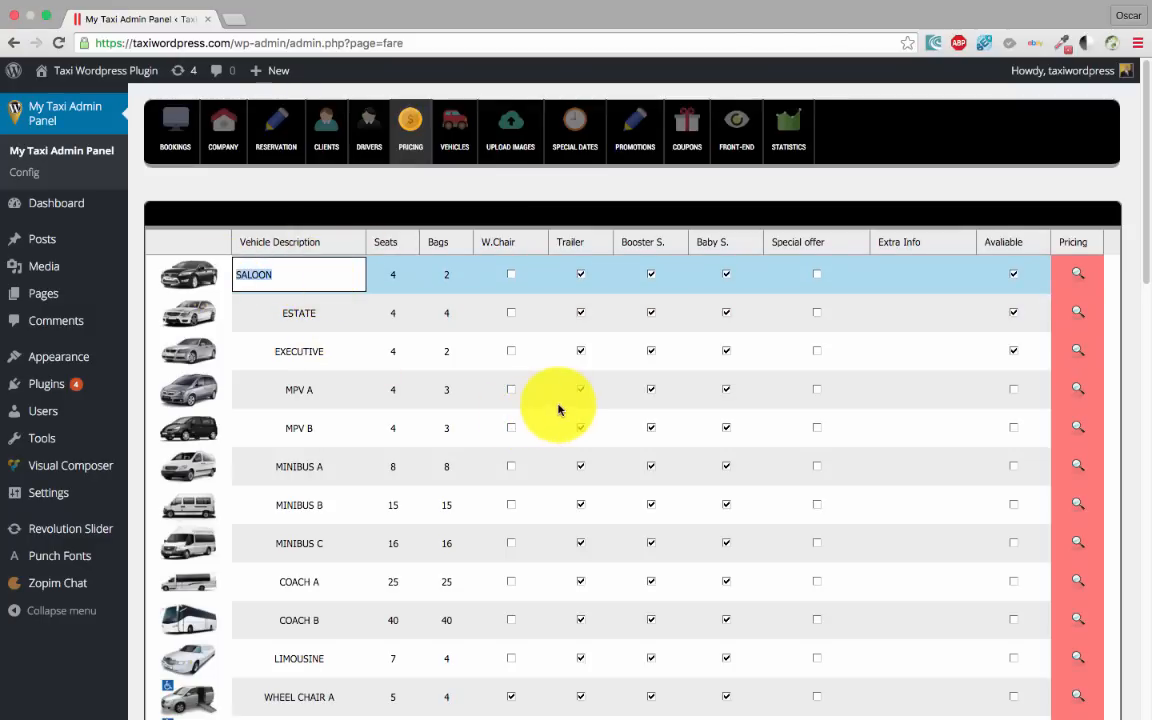
{"action": "type", "text": "BASIC CAR"}
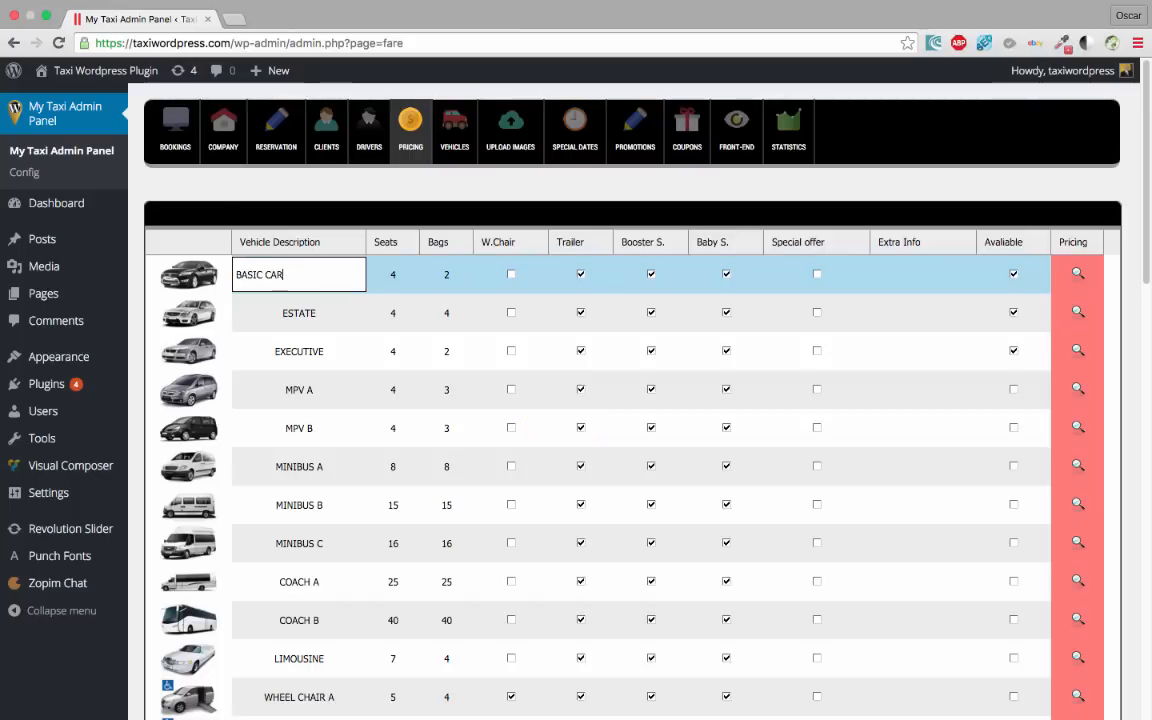
Set BASIC CAR to 3 seats and 3 bags
{"action": "left_click", "coordinate": [391, 273]}
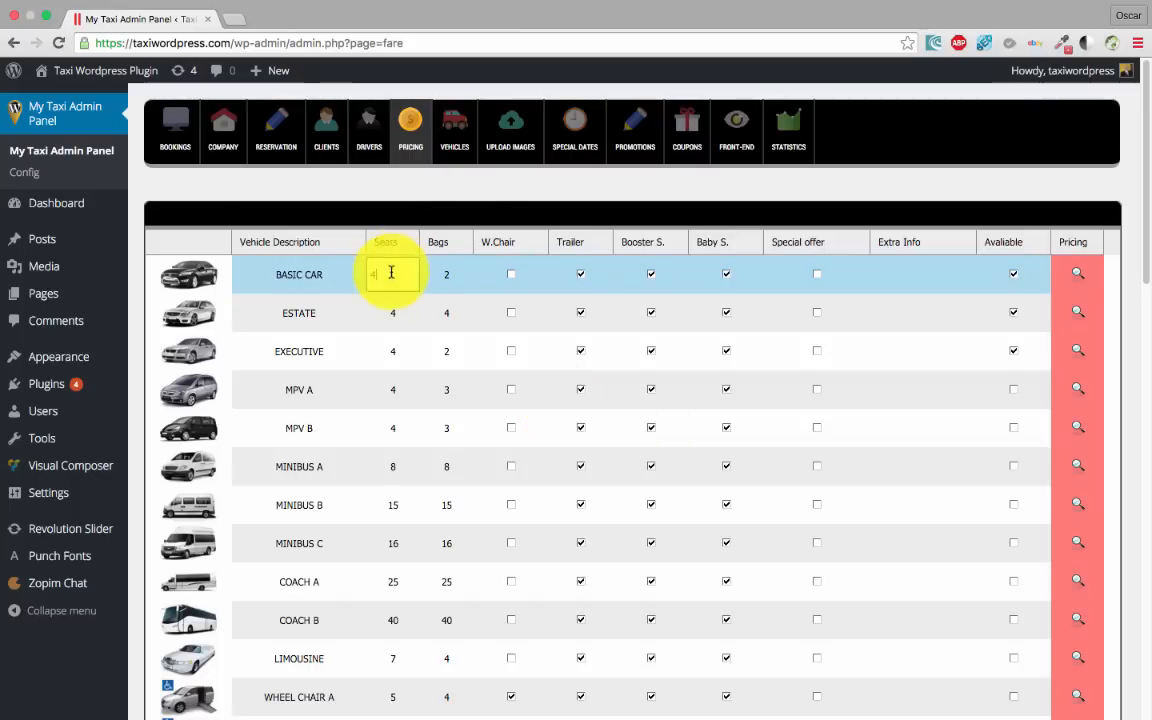
{"action": "left_click_drag", "start_coordinate": [377, 276], "coordinate": [333, 276]}
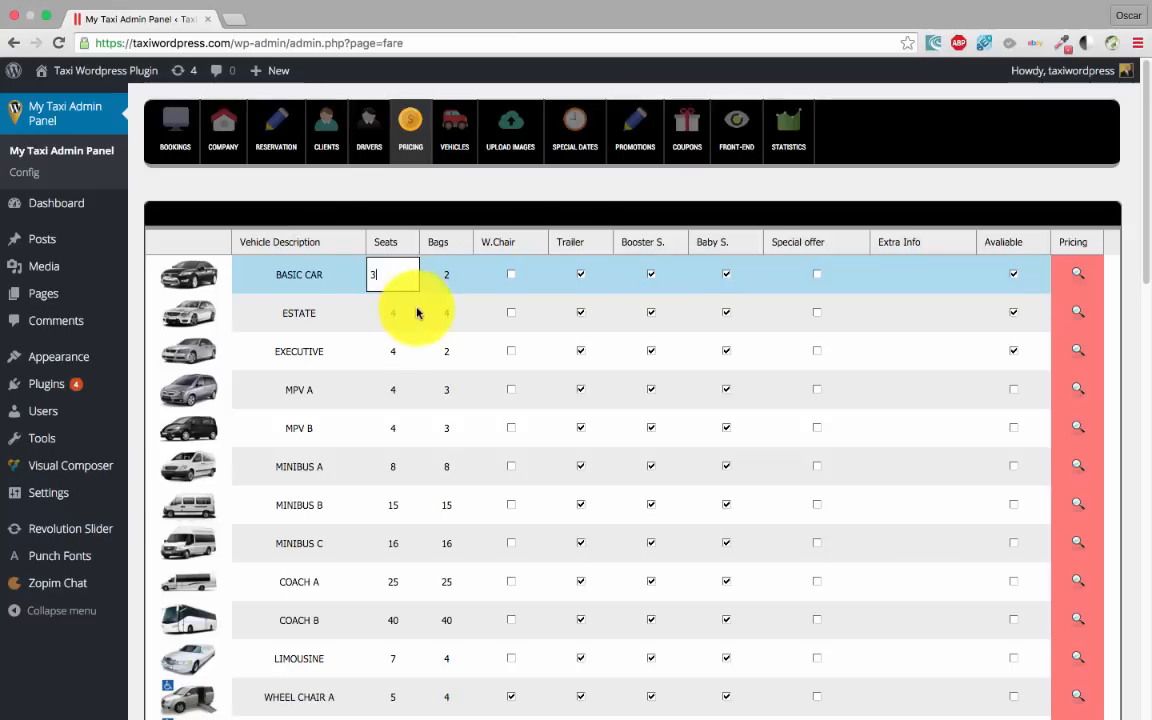
{"action": "type", "text": "3"}
{"action": "left_click", "coordinate": [437, 242]}
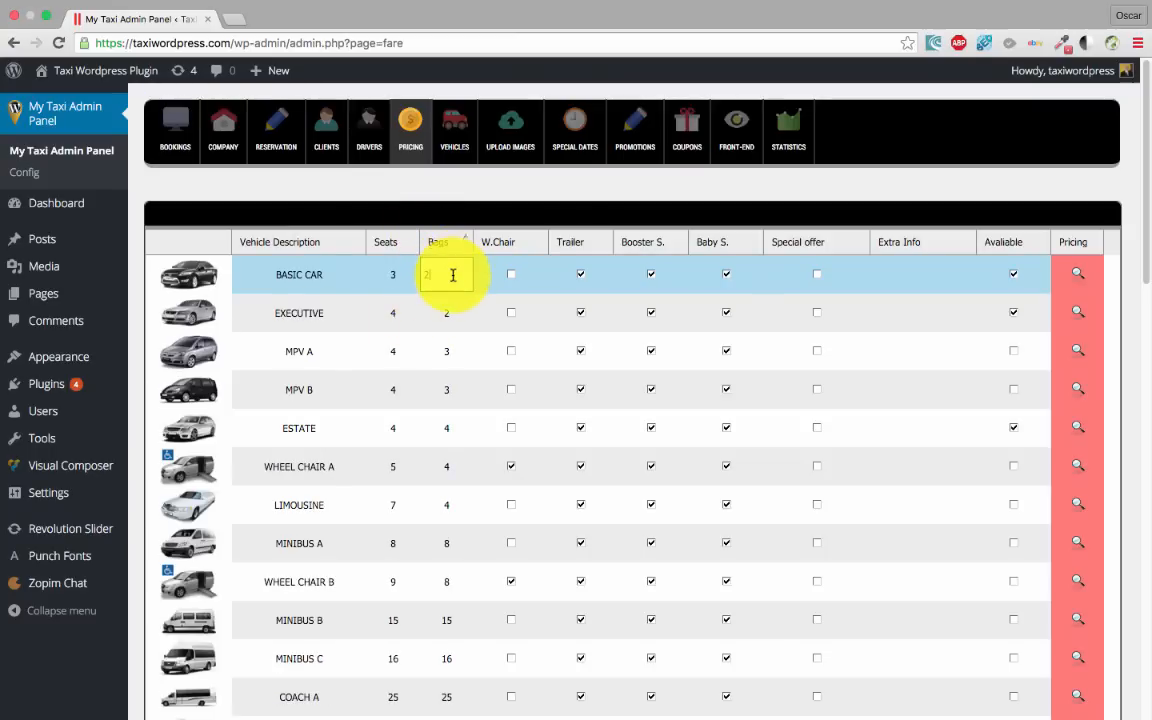
{"action": "type", "text": "3"}
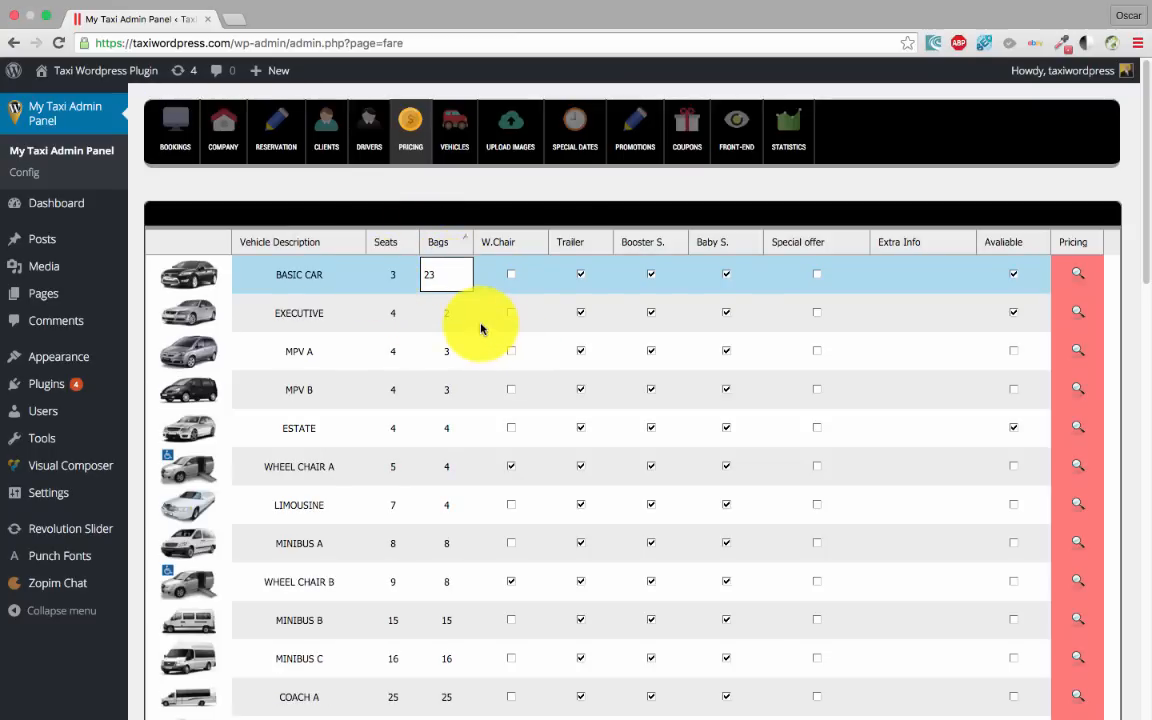
{"action": "key", "text": "BackSpace"}
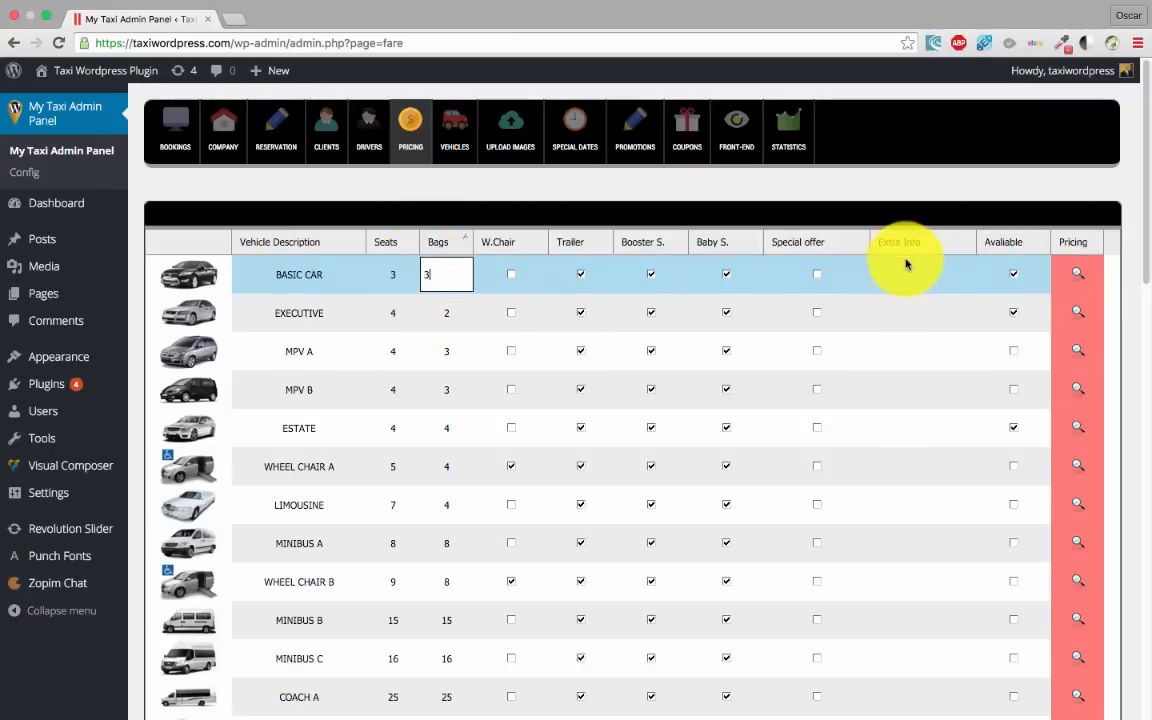
{"action": "left_click", "coordinate": [887, 283]}
Set BASIC CAR's extra info to 'THIS CAR HAVE FREE WIFI AND LEATHER' and save
{"action": "double_click", "coordinate": [903, 281]}
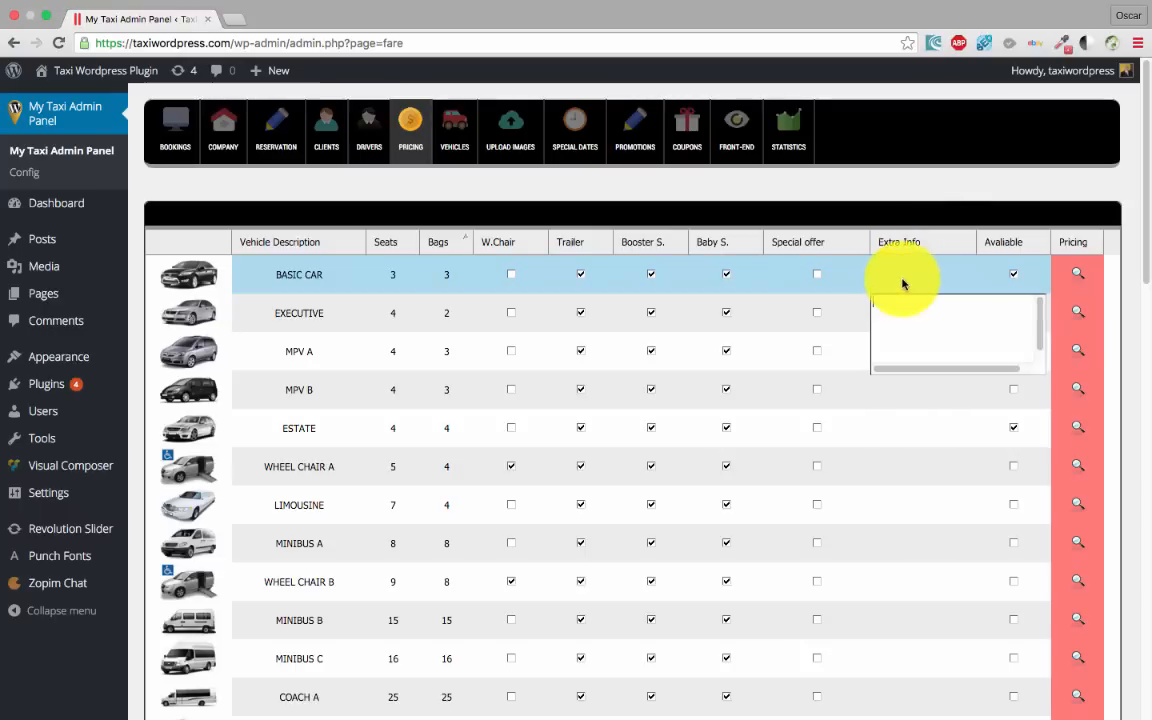
{"action": "left_click", "coordinate": [869, 299]}
{"action": "double_click", "coordinate": [887, 268]}
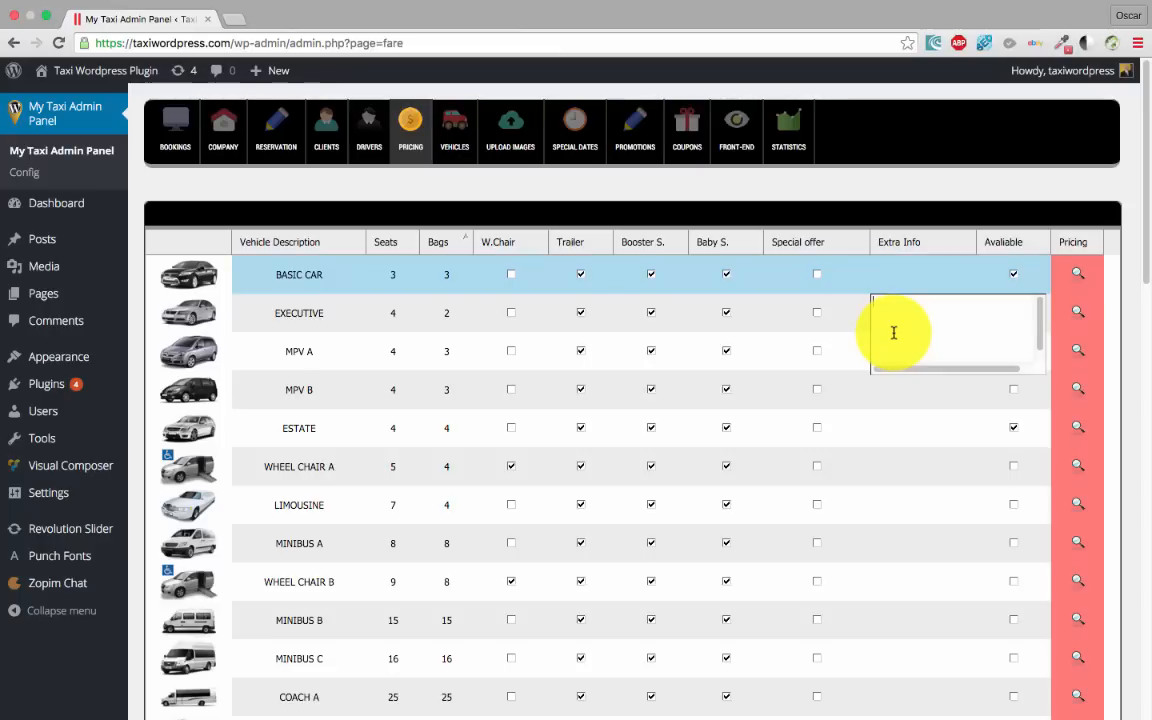
{"action": "type", "text": "THIS CAR HAVE FREE WIFI AND"}
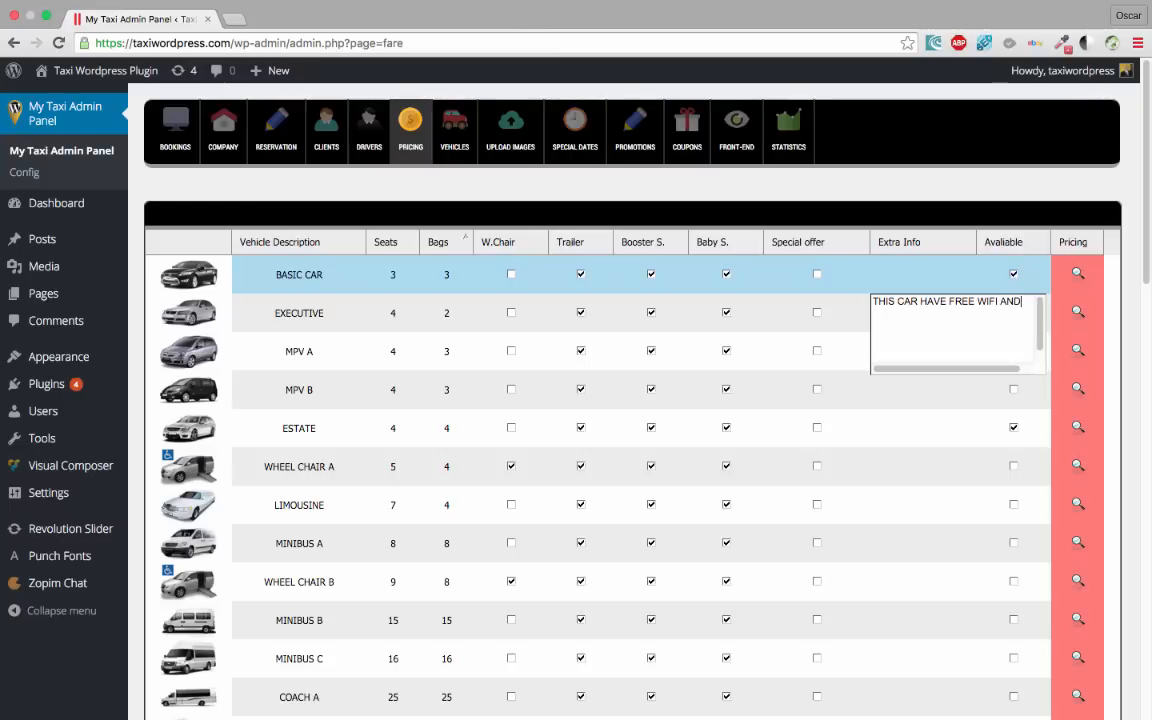
{"action": "type", "text": "LE"}
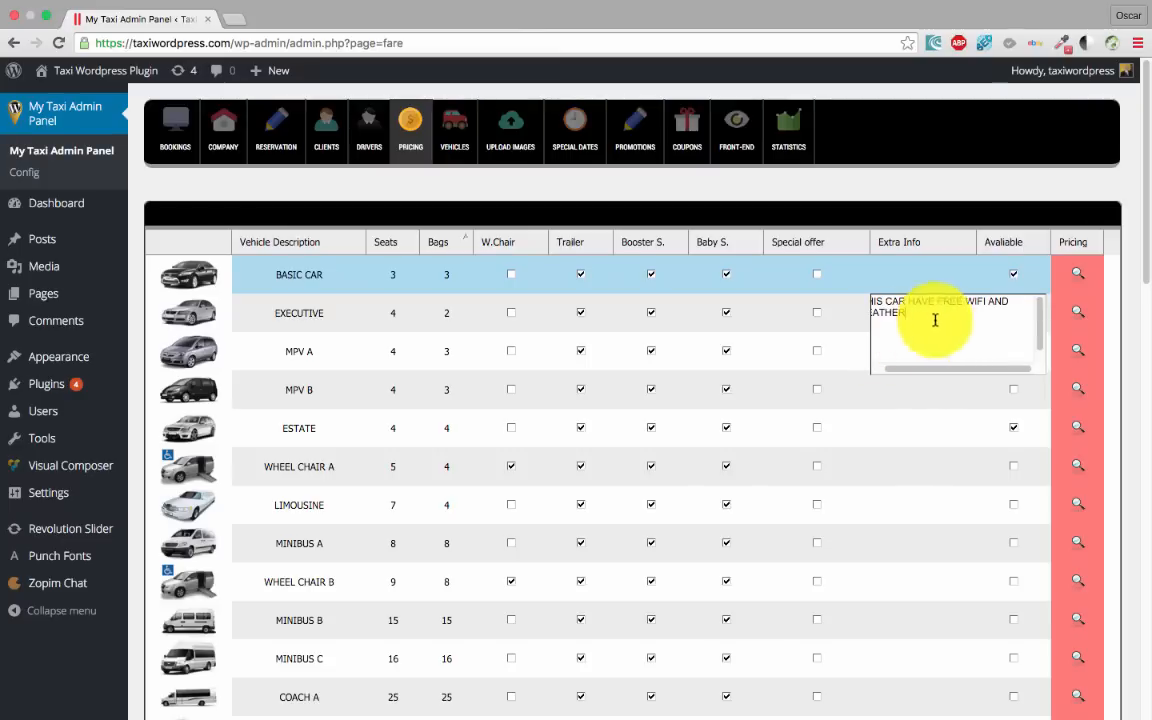
{"action": "left_click_drag", "start_coordinate": [915, 368], "coordinate": [805, 319]}
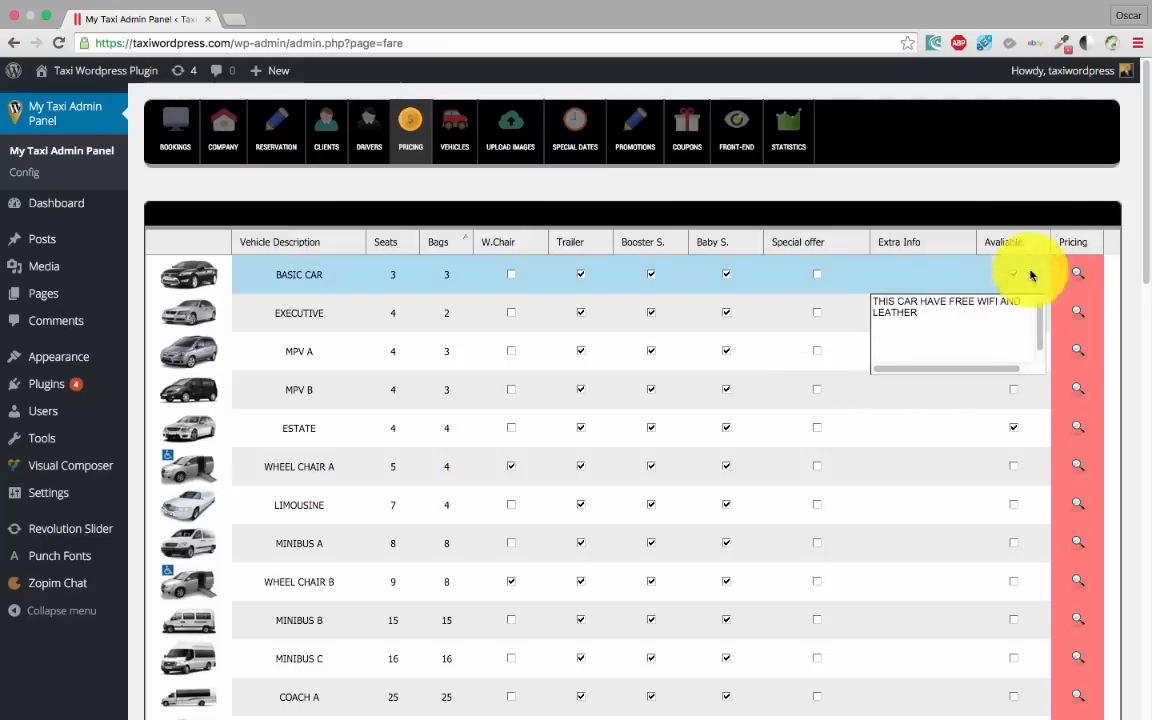
{"action": "left_click", "coordinate": [958, 218]}
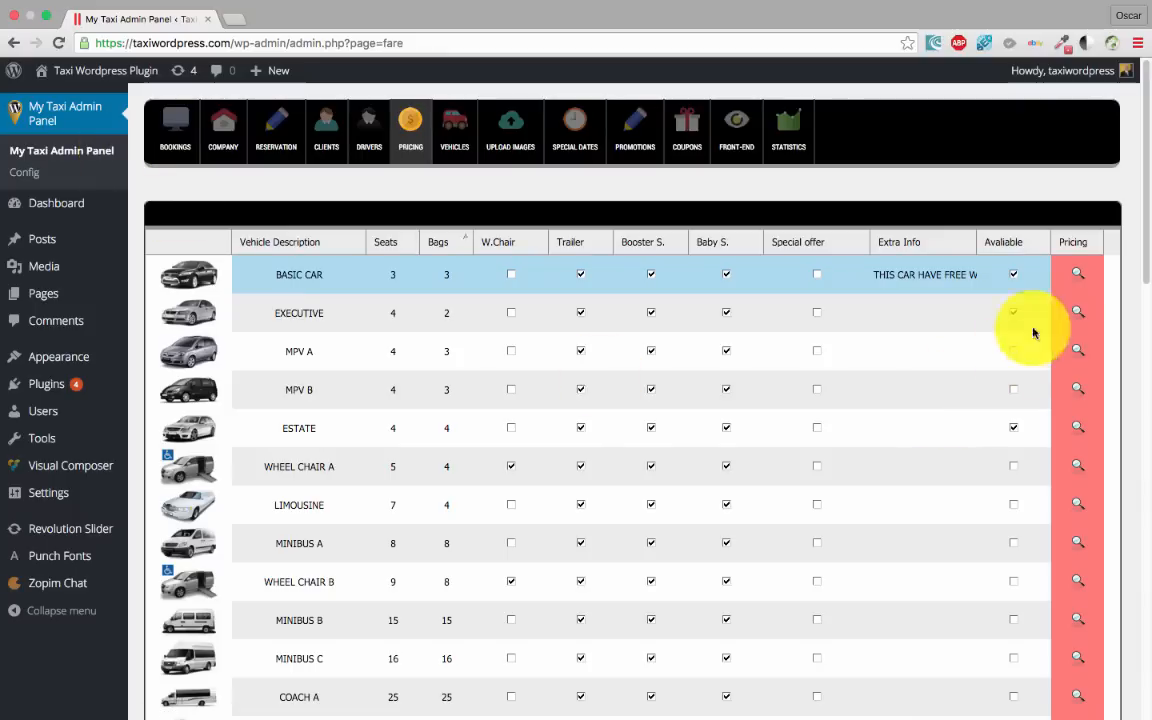
Open the BASIC CAR fare page and review its one-way and return prices of 1.45 £/Mi
{"action": "left_click", "coordinate": [1078, 275]}
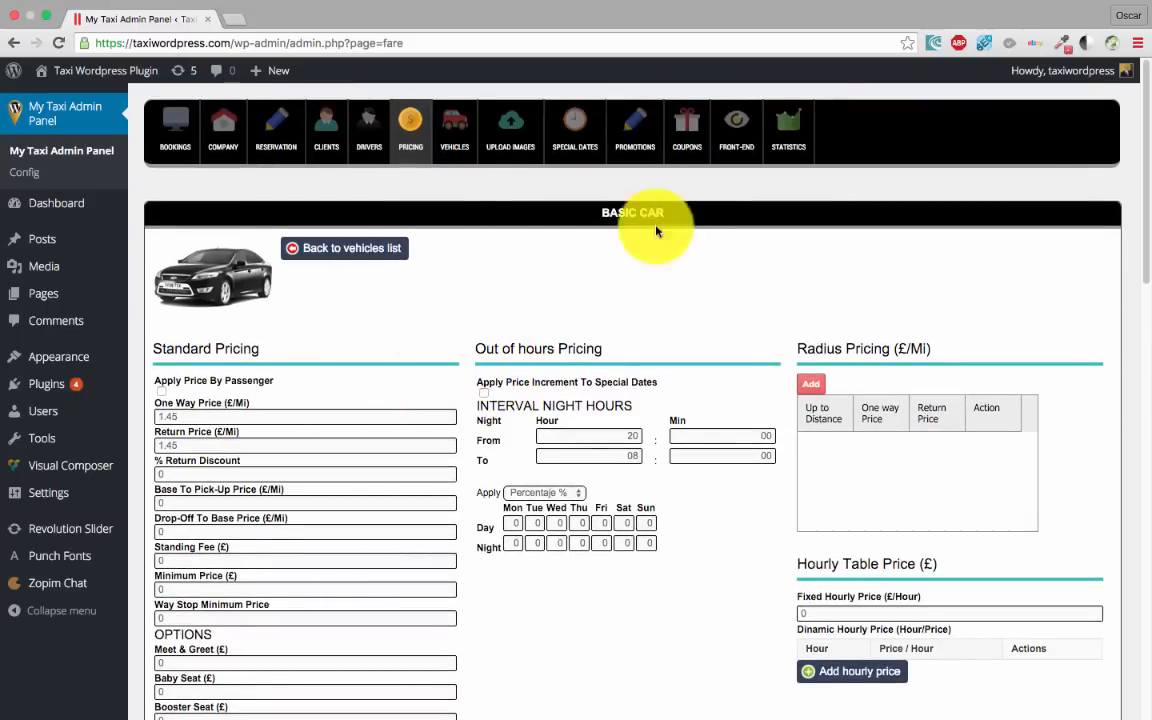
{"action": "scroll", "coordinate": [430, 380], "scroll_direction": "down", "scroll_amount": 2}
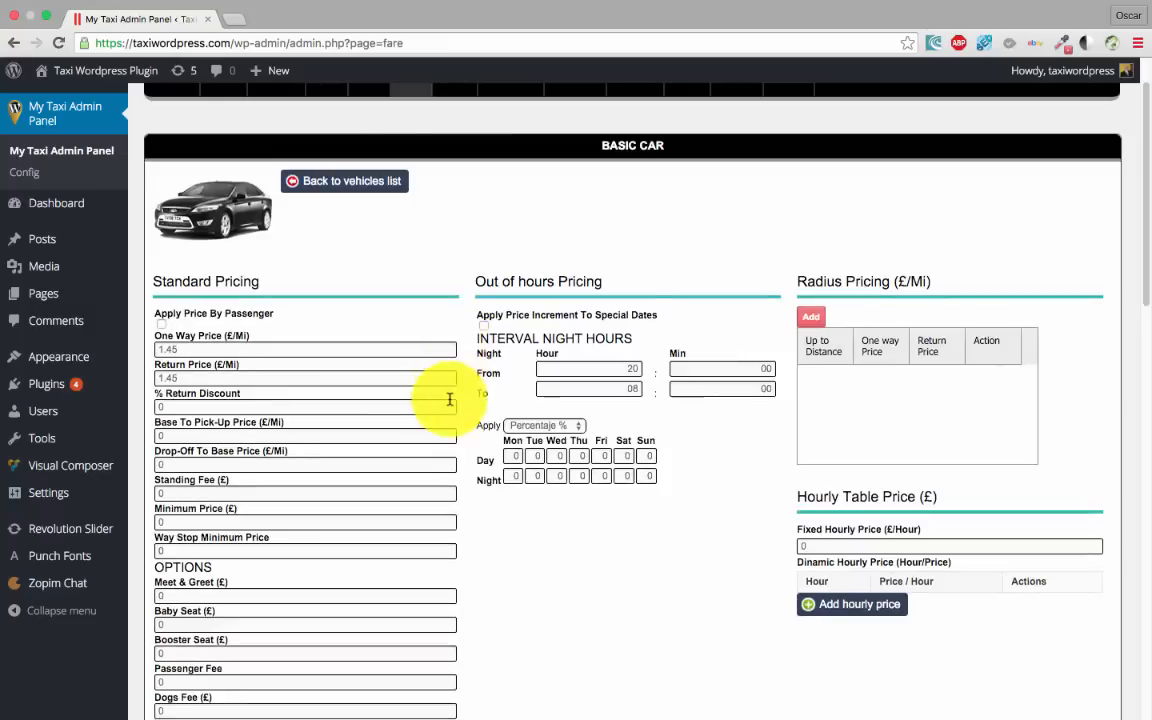
{"action": "scroll", "coordinate": [450, 440], "scroll_direction": "up", "scroll_amount": 2}
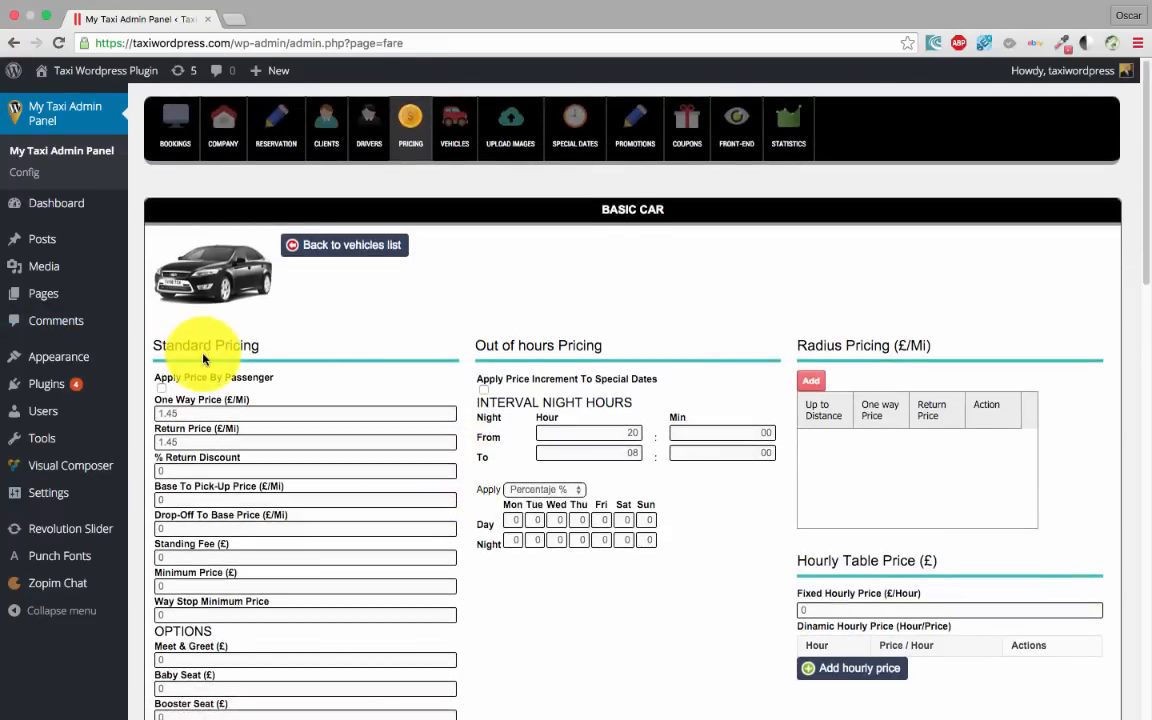
{"action": "scroll", "coordinate": [185, 355], "scroll_direction": "down", "scroll_amount": 1}
{"action": "scroll", "coordinate": [200, 355], "scroll_direction": "down", "scroll_amount": 2}
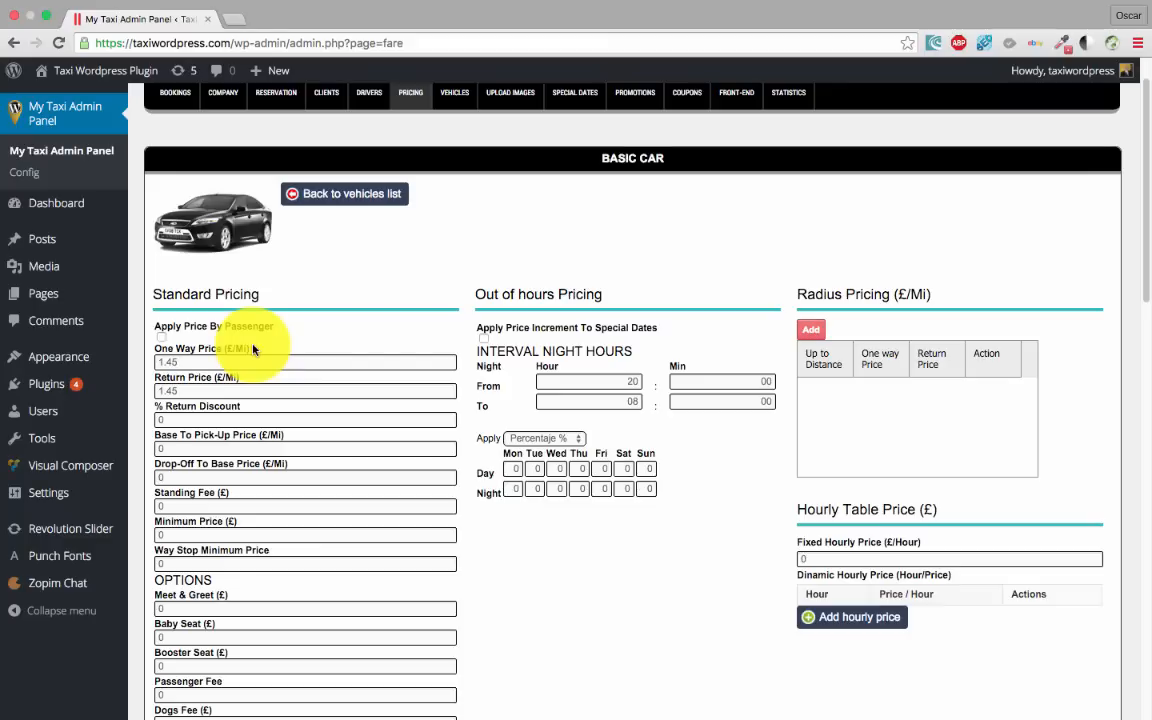
{"action": "scroll", "coordinate": [250, 410], "scroll_direction": "down", "scroll_amount": 2}
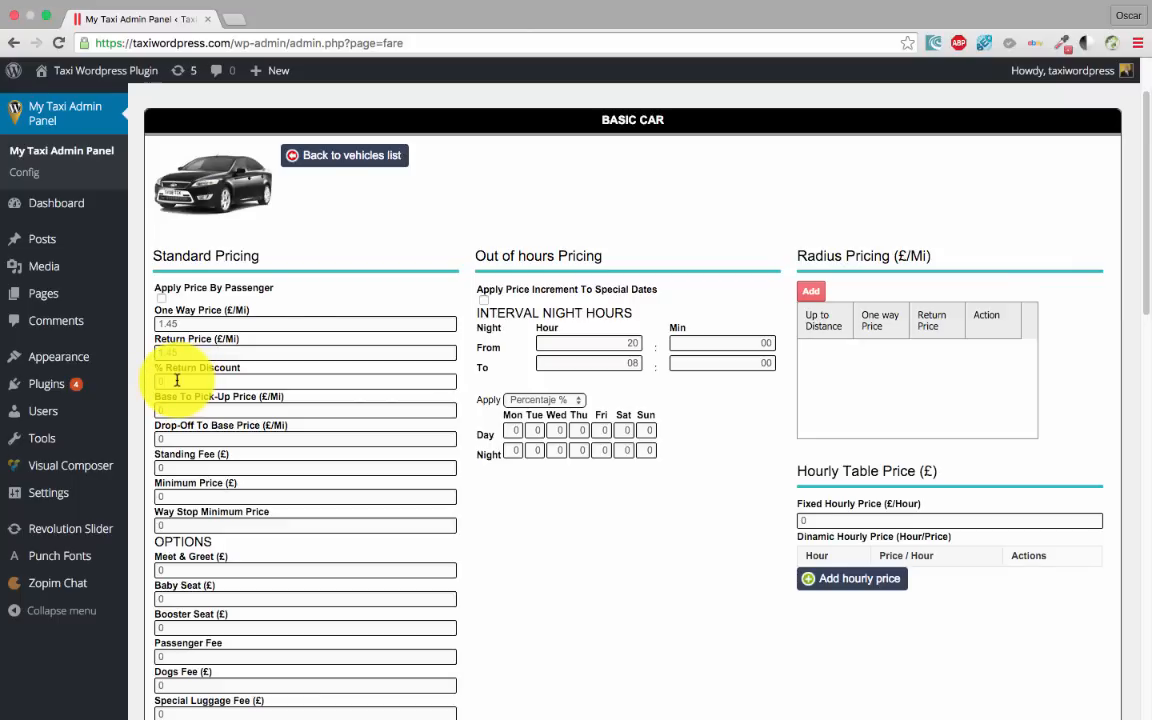
{"action": "scroll", "coordinate": [190, 383], "scroll_direction": "down", "scroll_amount": 1}
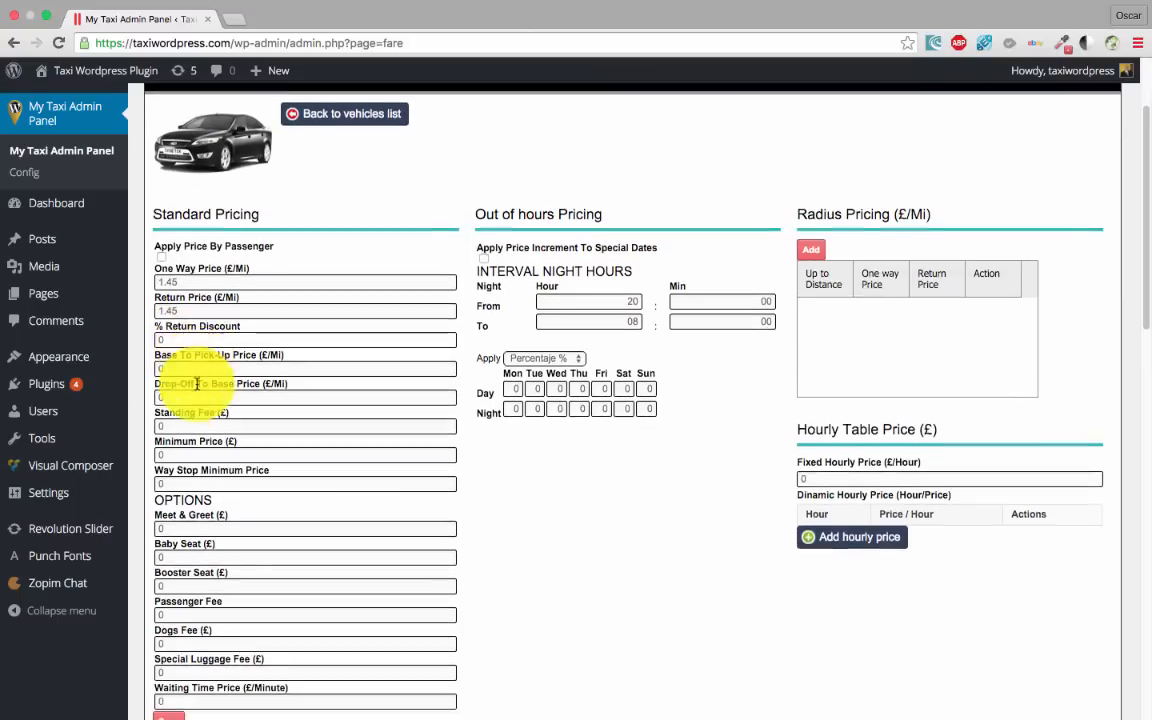
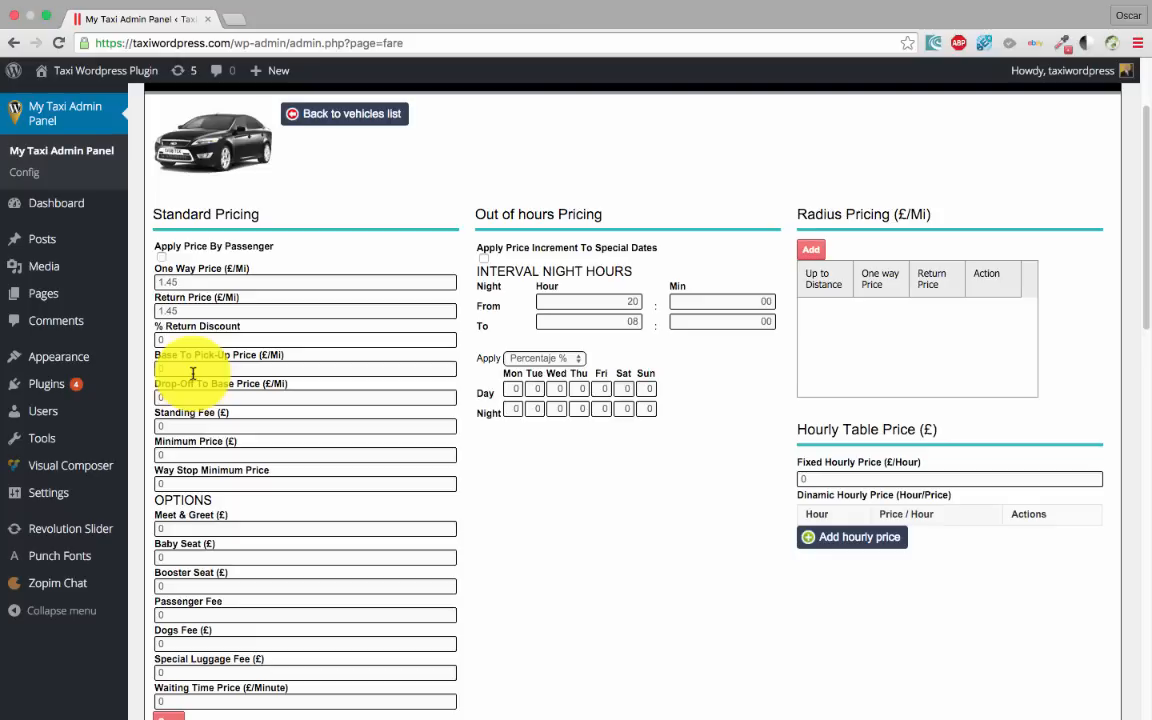
Try 1 in the Base To Pick-Up and Drop-Off To Base prices, then revert both to 0
{"action": "left_click", "coordinate": [158, 369]}
{"action": "type", "text": "1"}
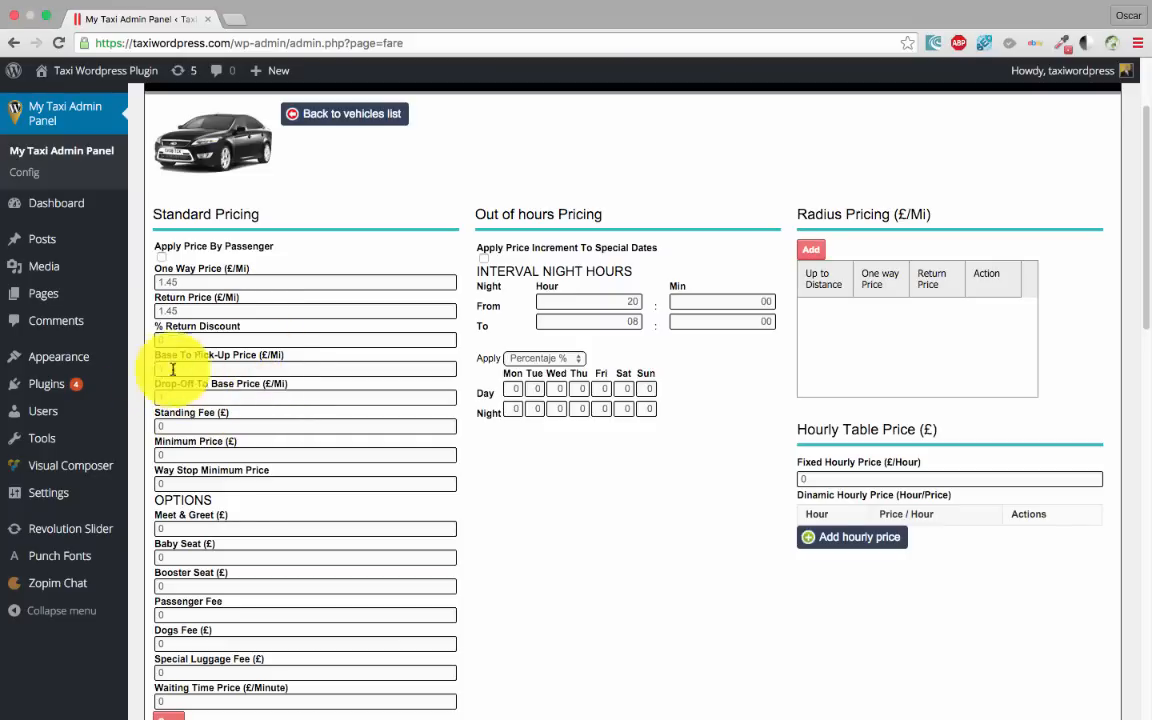
{"action": "left_click", "coordinate": [226, 397]}
{"action": "type", "text": "1"}
{"action": "scroll", "coordinate": [229, 388], "scroll_direction": "down", "scroll_amount": 1}
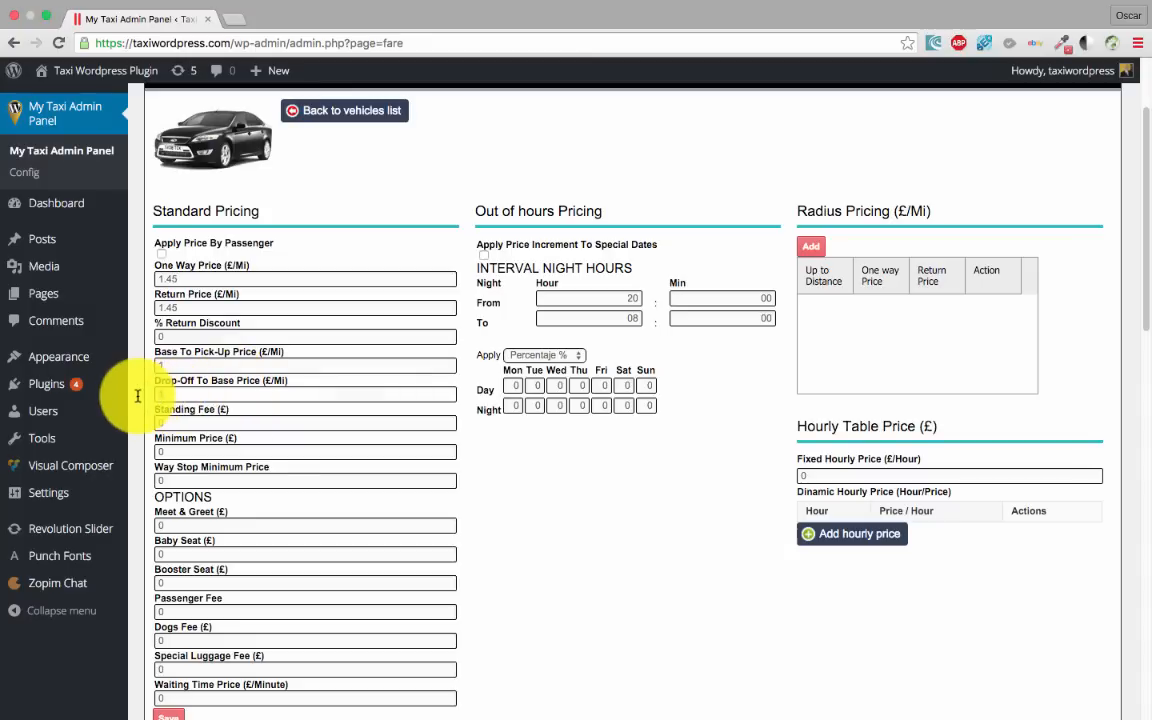
{"action": "key", "text": "BackSpace"}
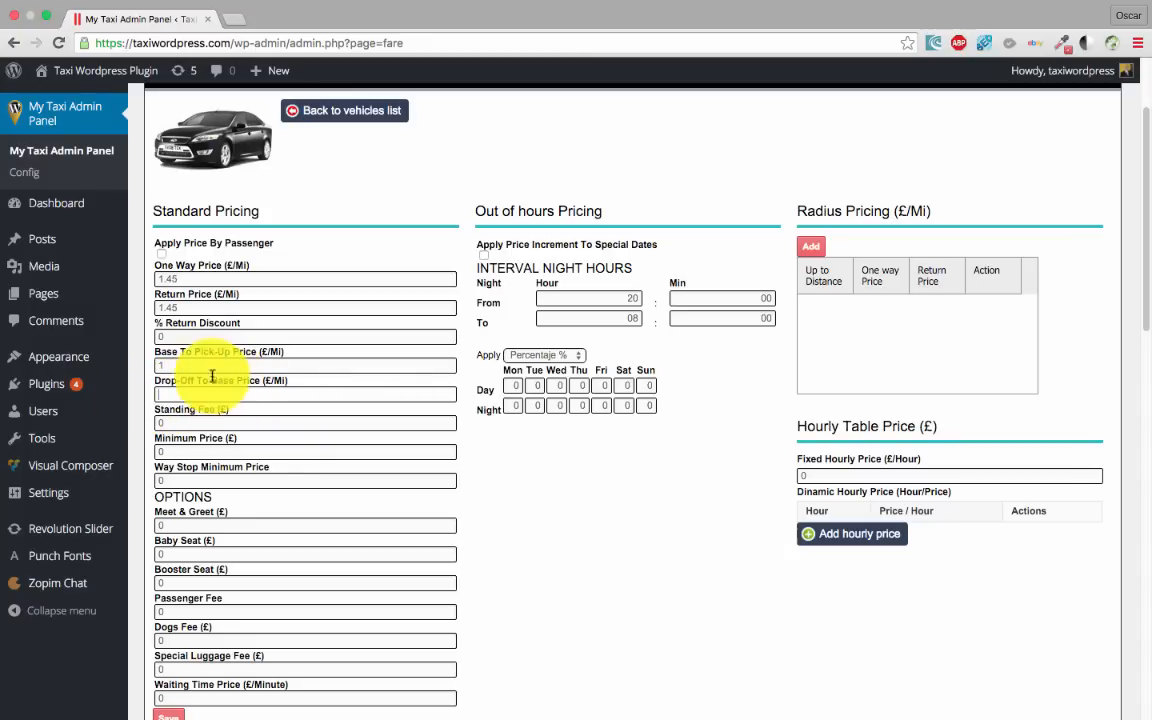
{"action": "left_click", "coordinate": [242, 364]}
{"action": "key", "text": "BackSpace"}
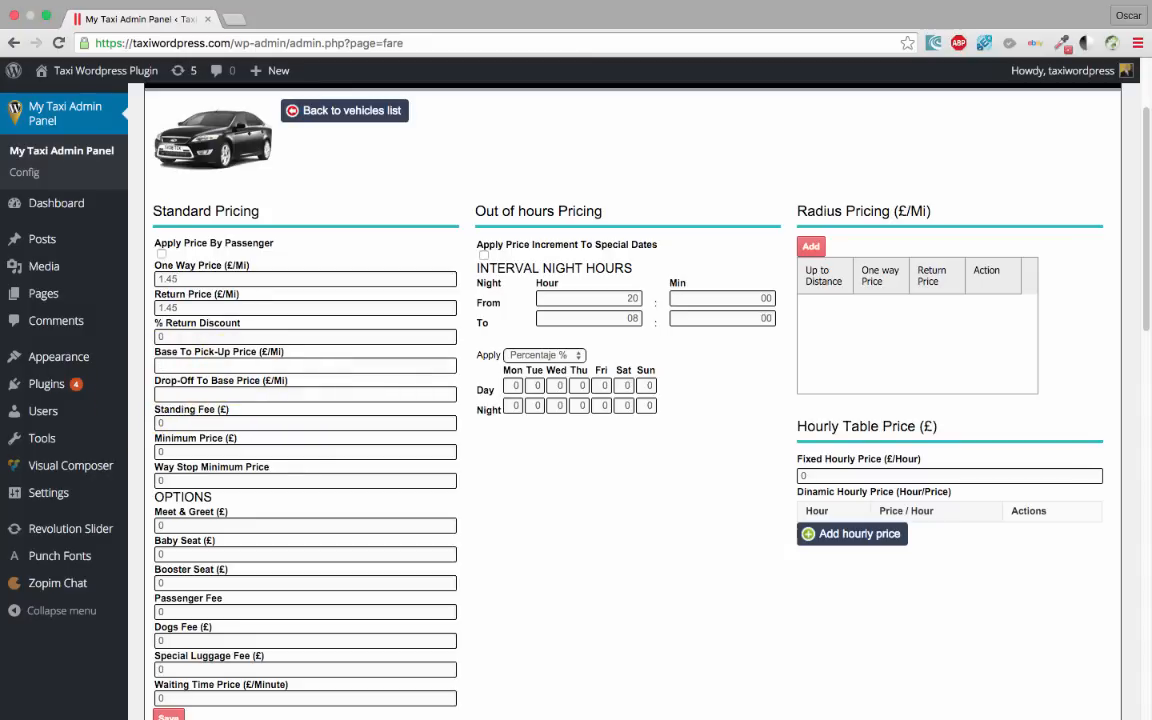
{"action": "type", "text": "0"}
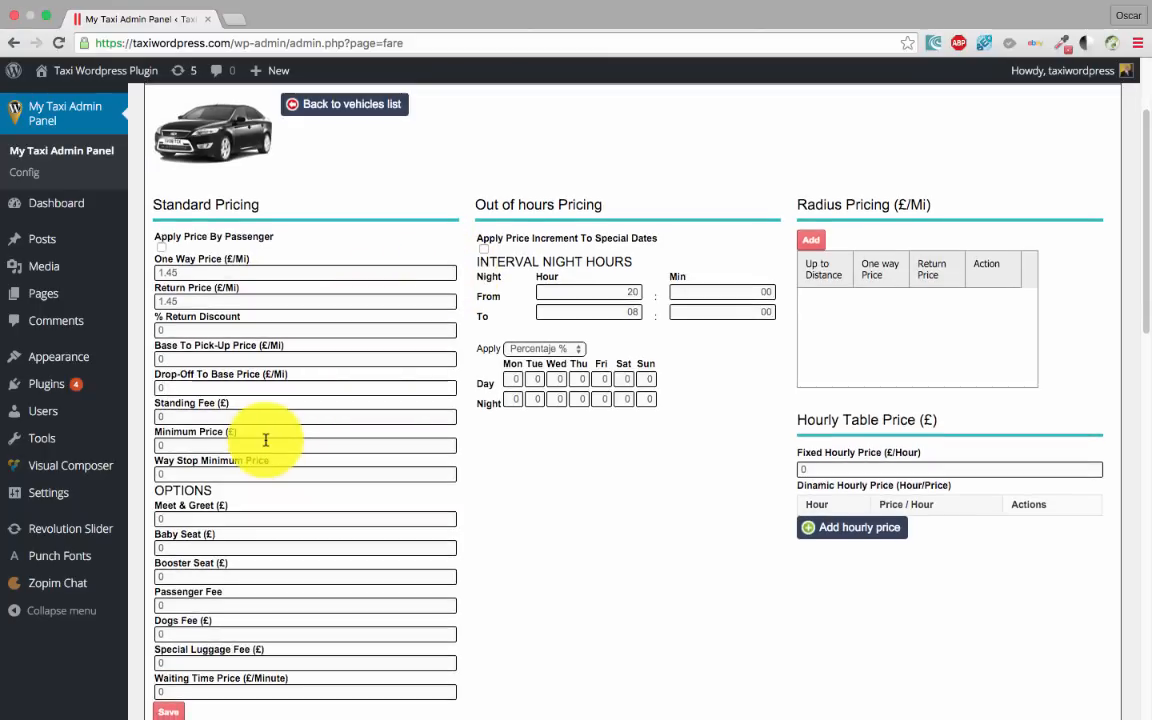
{"action": "scroll", "coordinate": [266, 445], "scroll_direction": "down", "scroll_amount": 2}
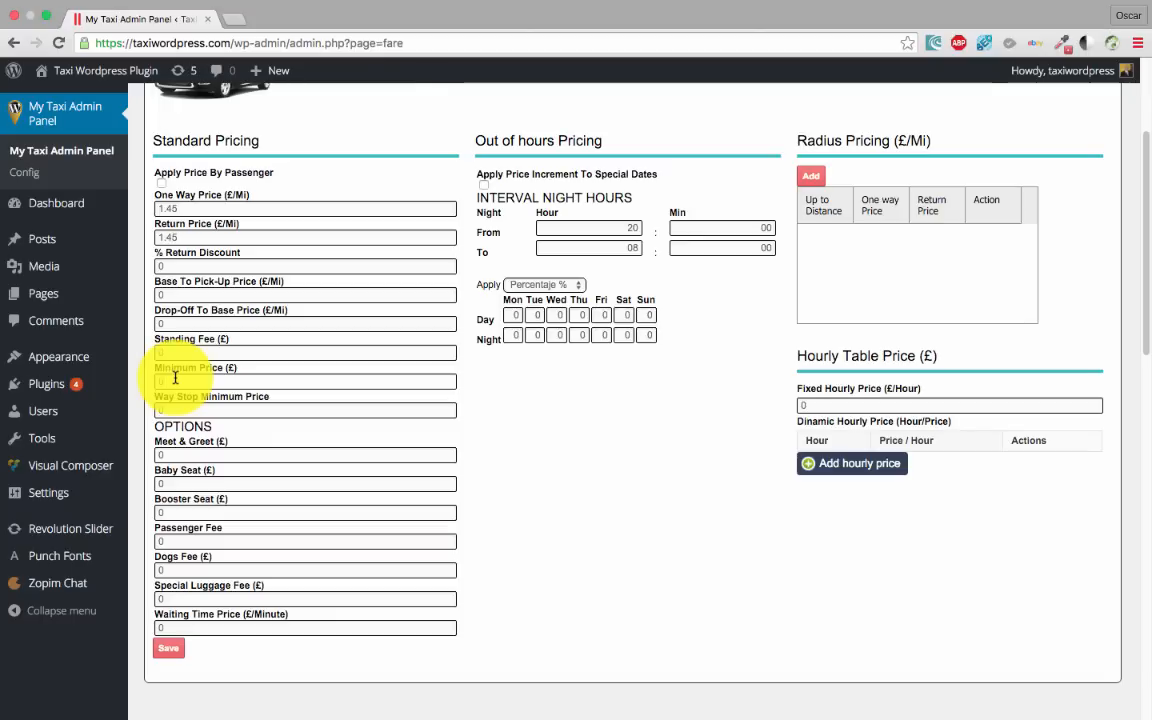
{"action": "scroll", "coordinate": [175, 377], "scroll_direction": "down", "scroll_amount": 1}
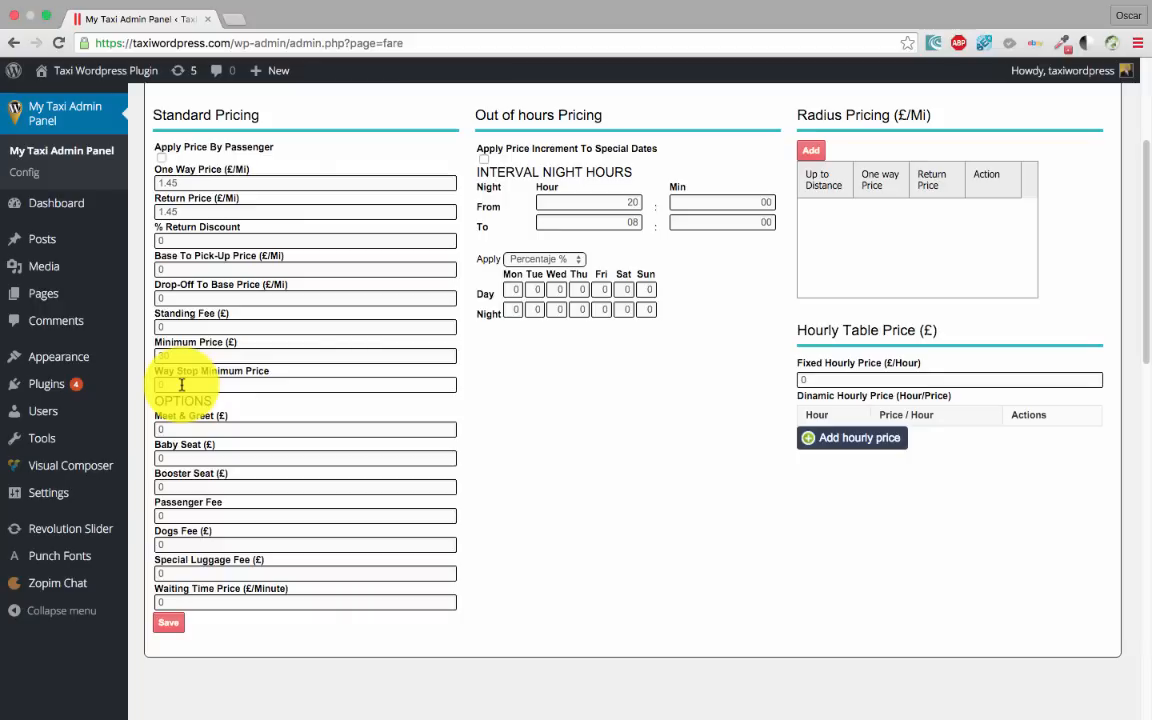
{"action": "scroll", "coordinate": [183, 375], "scroll_direction": "up", "scroll_amount": 5}
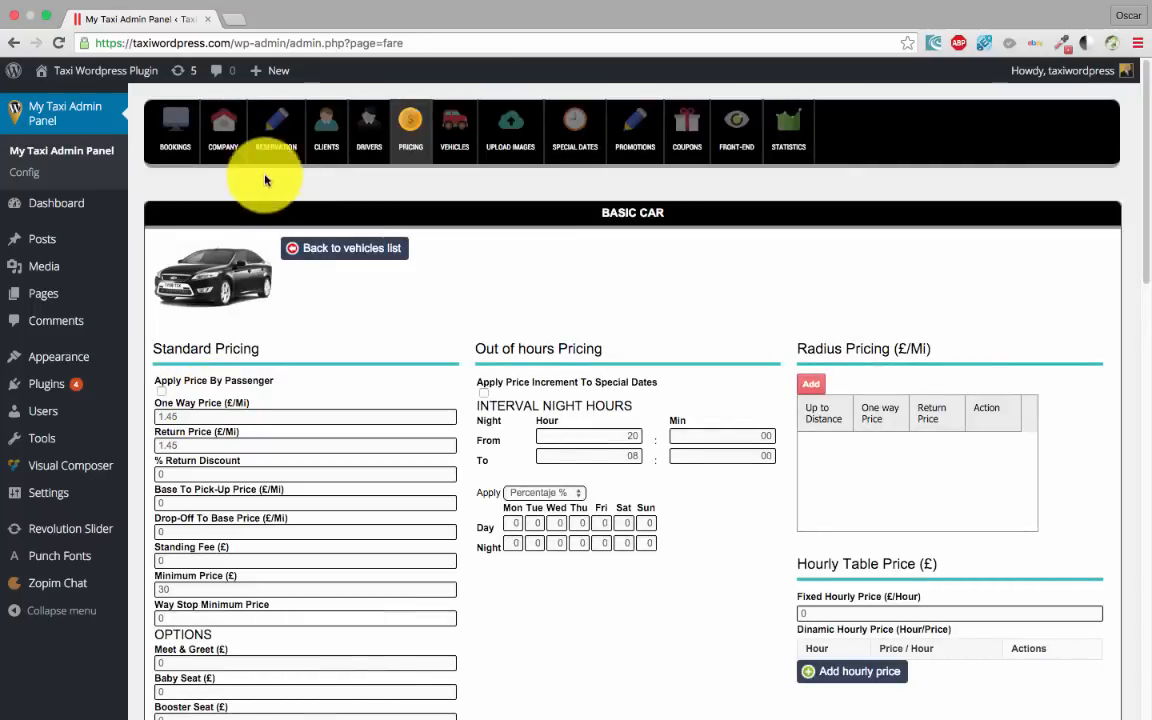
Open the customer booking form in a new tab and add an extra stop
{"action": "left_click", "coordinate": [277, 129]}
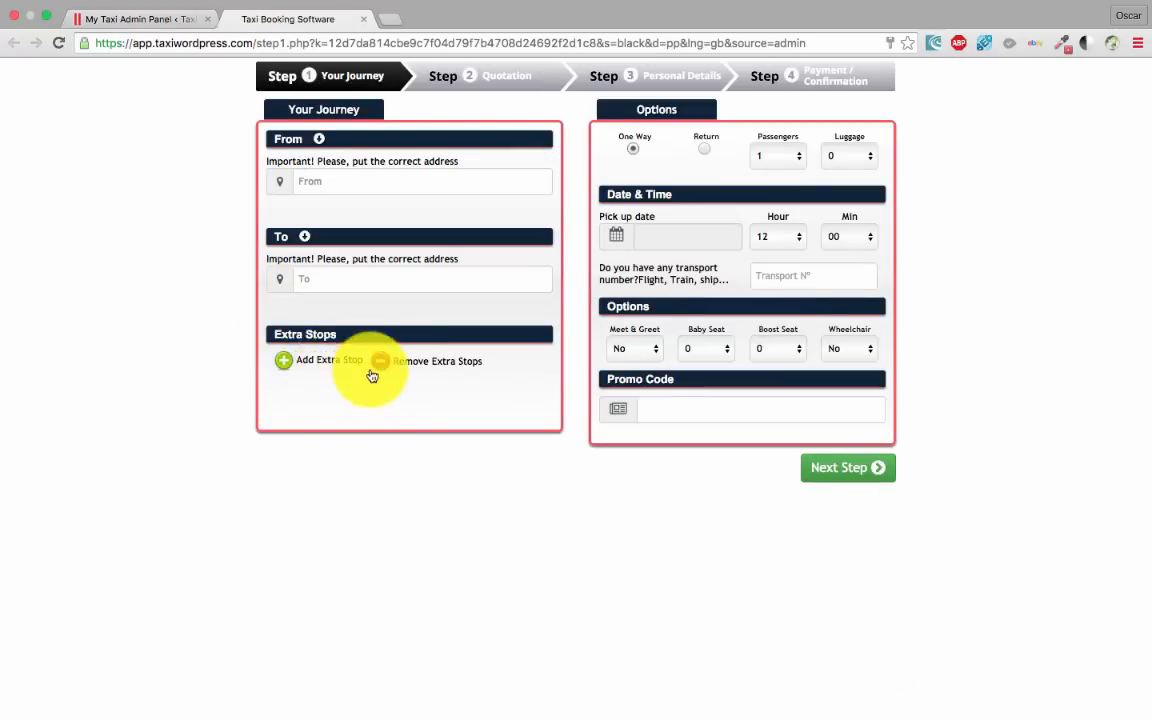
{"action": "left_click", "coordinate": [341, 365]}
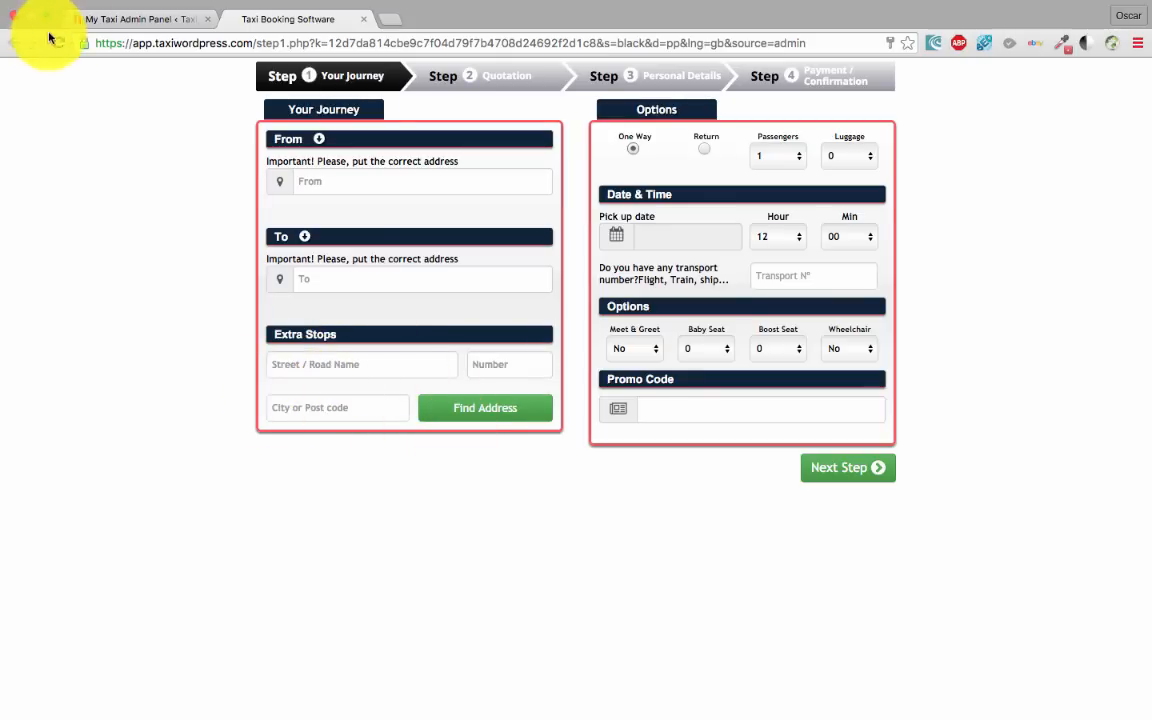
{"action": "left_click", "coordinate": [120, 19]}
{"action": "scroll", "coordinate": [276, 467], "scroll_direction": "down", "scroll_amount": 6}
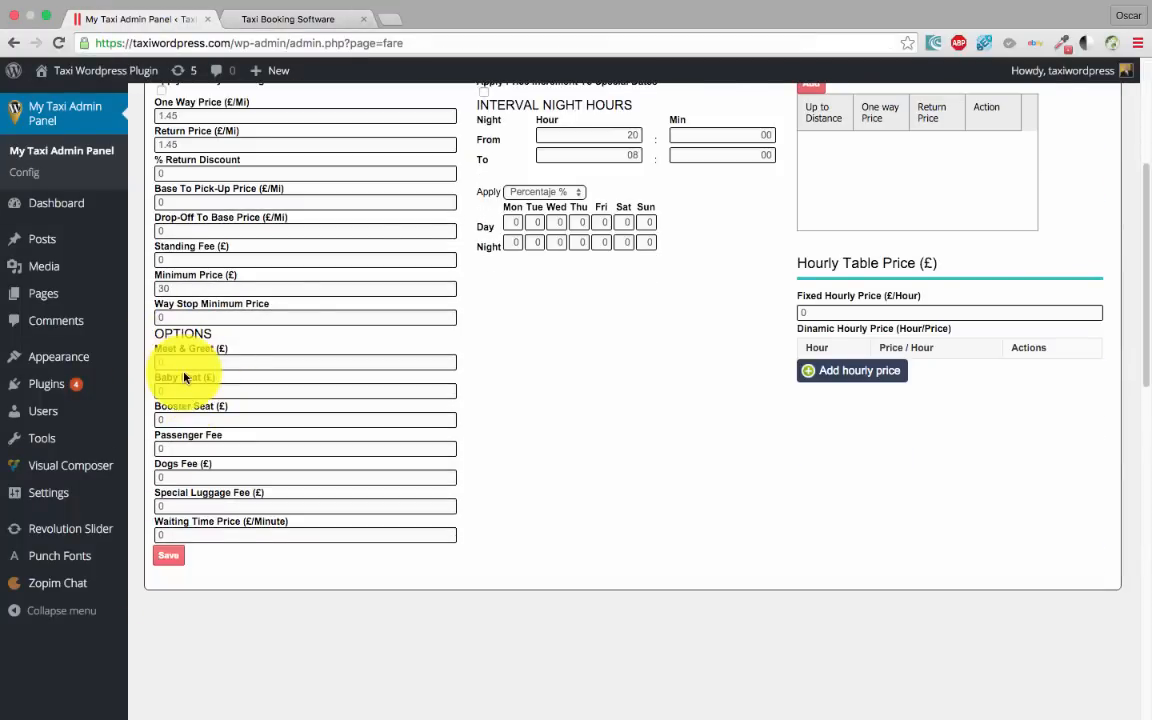
{"action": "scroll", "coordinate": [185, 378], "scroll_direction": "down", "scroll_amount": 1}
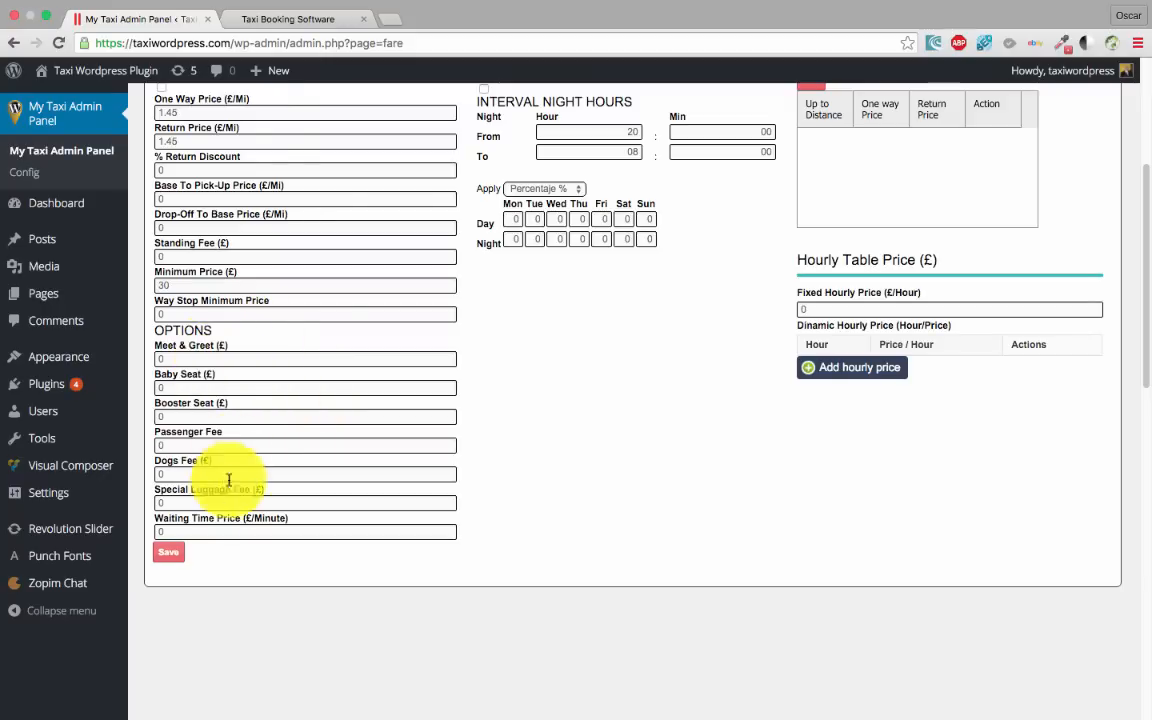
Check the form's Meet & Greet and Baby Seat choices, then return to the admin Front-End settings
{"action": "left_click", "coordinate": [276, 19]}
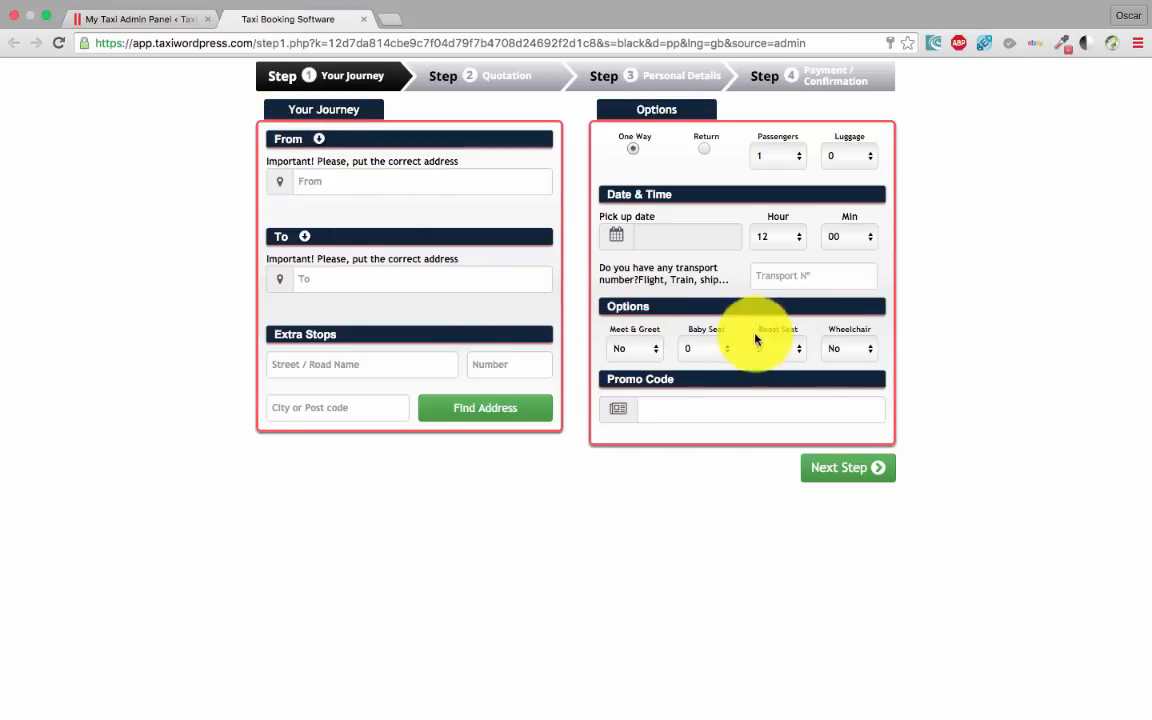
{"action": "left_click", "coordinate": [614, 348]}
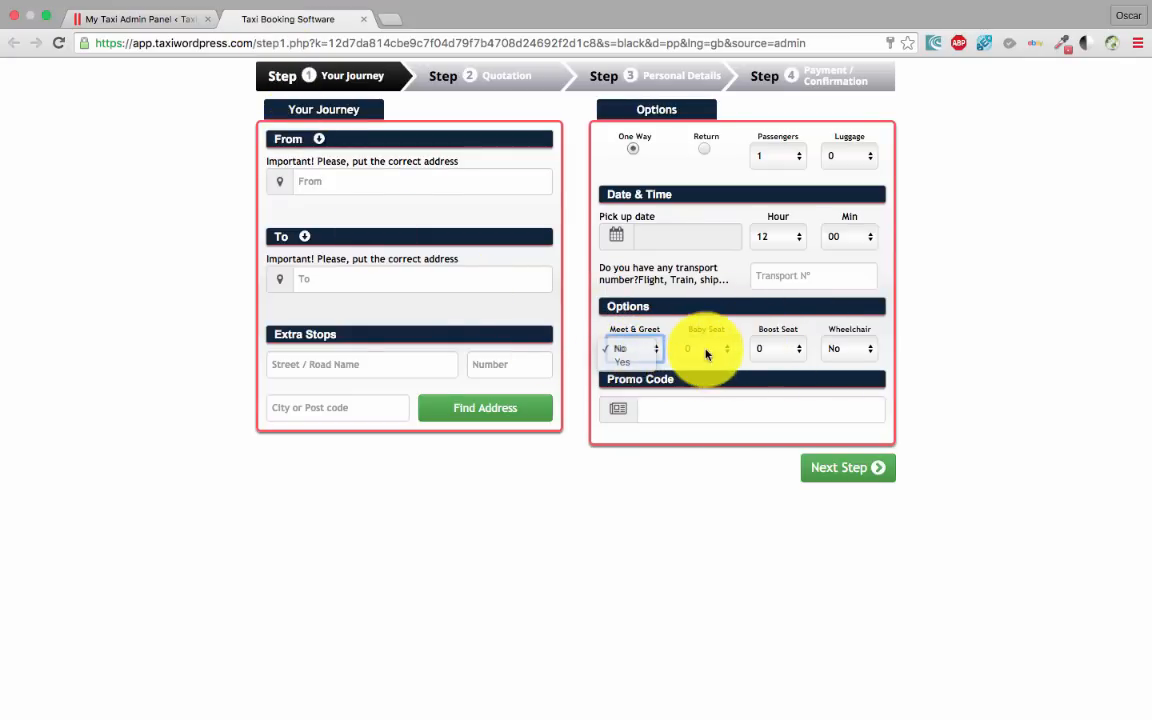
{"action": "left_click", "coordinate": [713, 350]}
{"action": "left_click", "coordinate": [747, 349]}
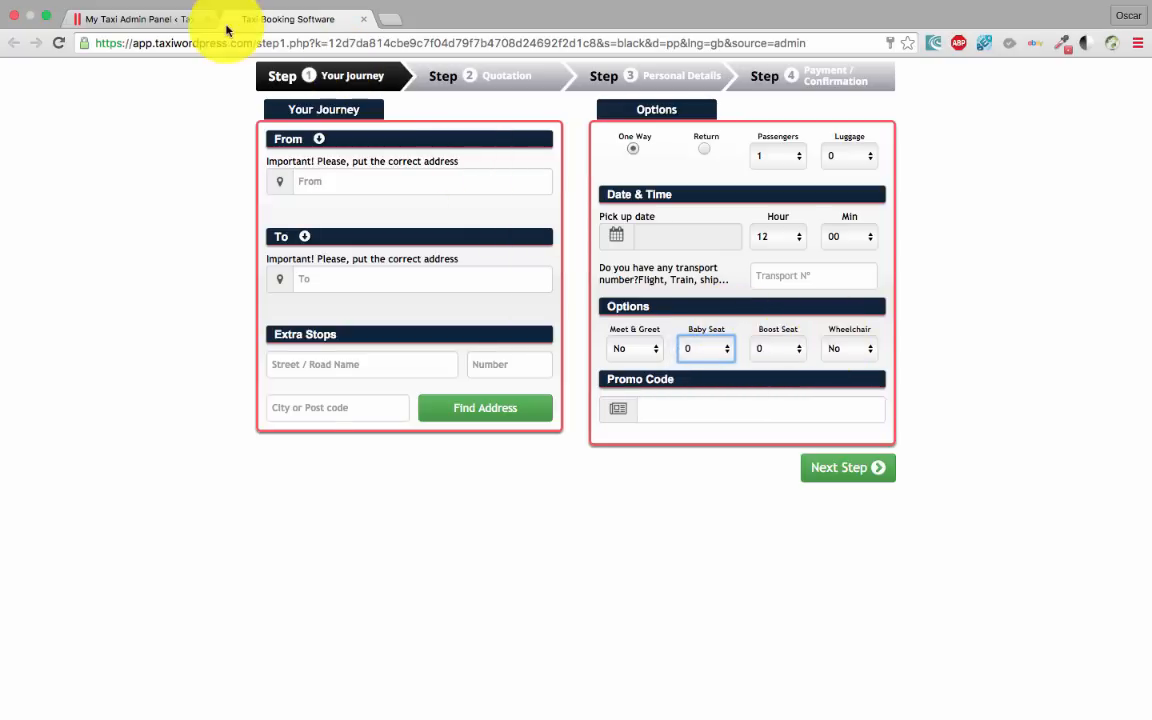
{"action": "left_click", "coordinate": [150, 20]}
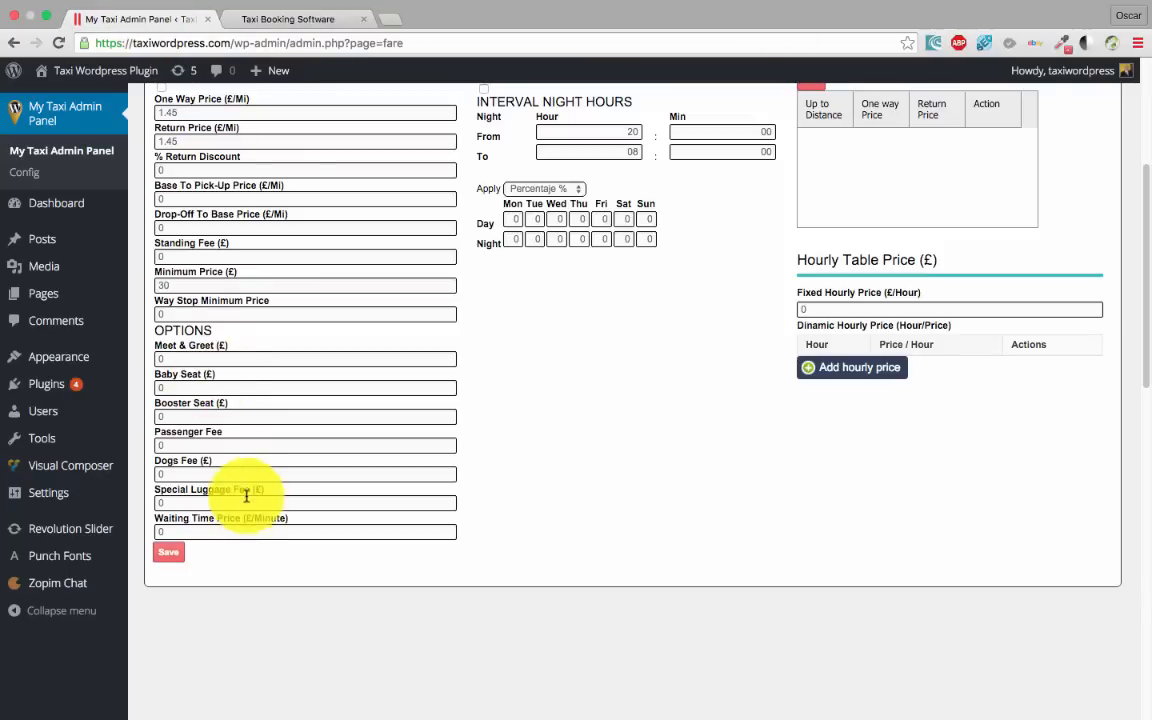
{"action": "scroll", "coordinate": [216, 483], "scroll_direction": "down", "scroll_amount": 1}
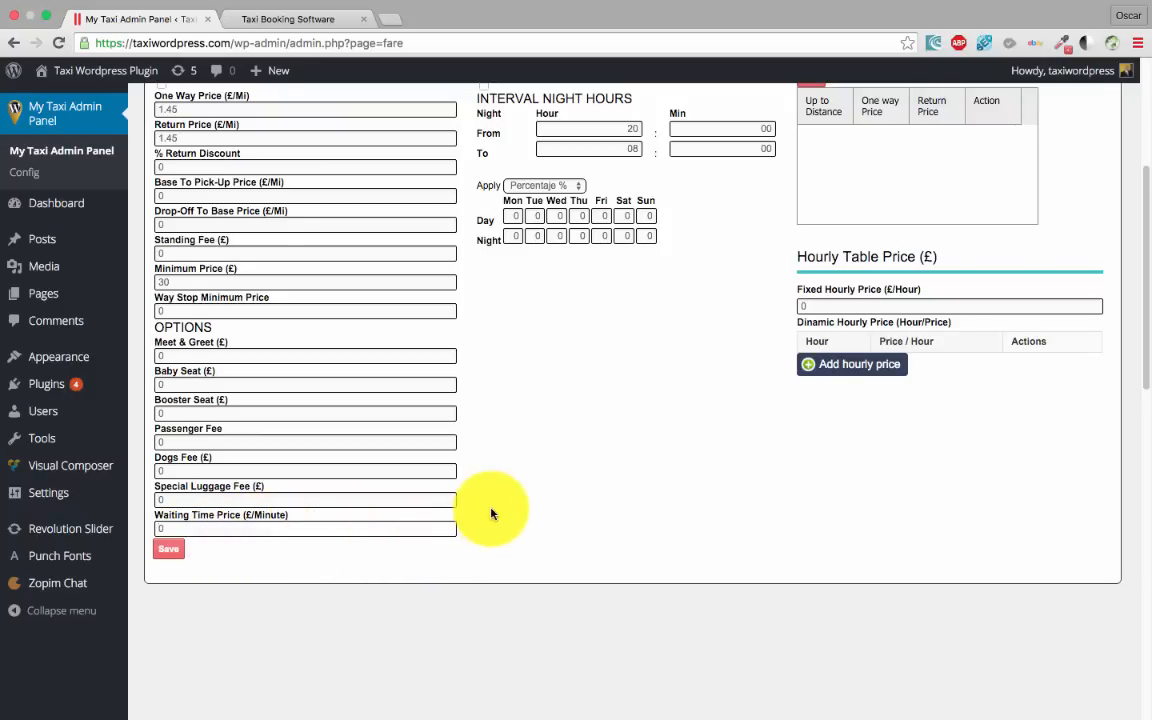
{"action": "scroll", "coordinate": [489, 514], "scroll_direction": "up", "scroll_amount": 5}
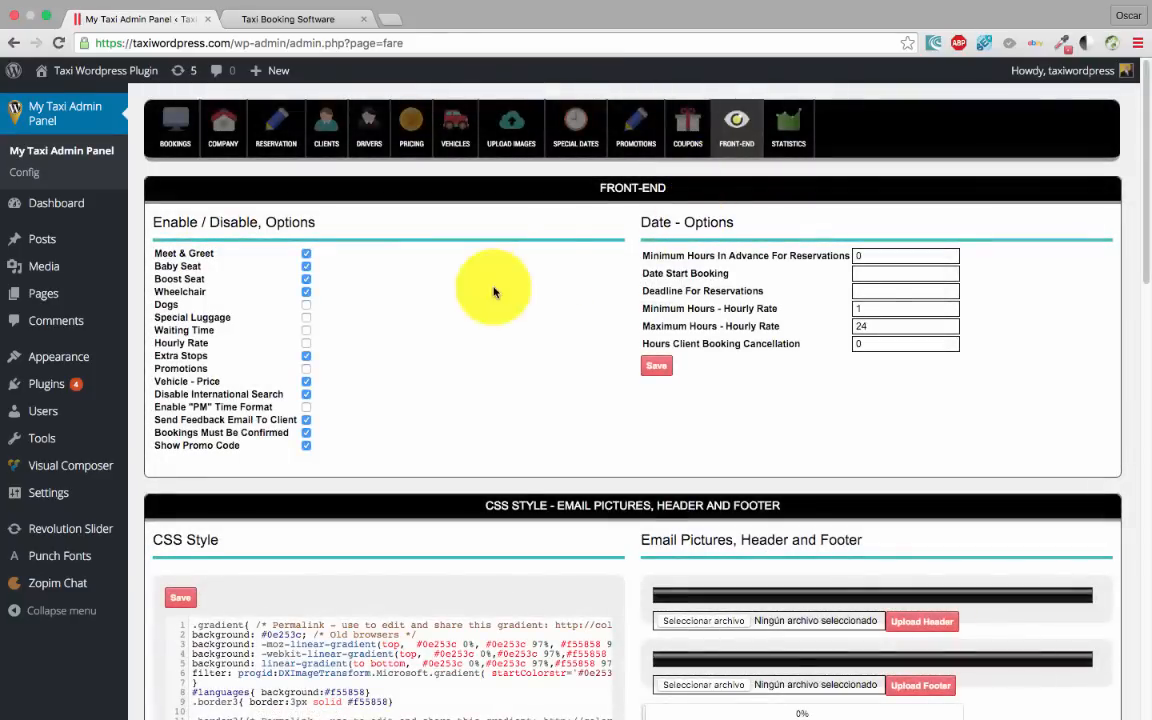
Enable Waiting Time, save, and confirm it appears on the reloaded booking form
{"action": "left_click", "coordinate": [306, 330]}
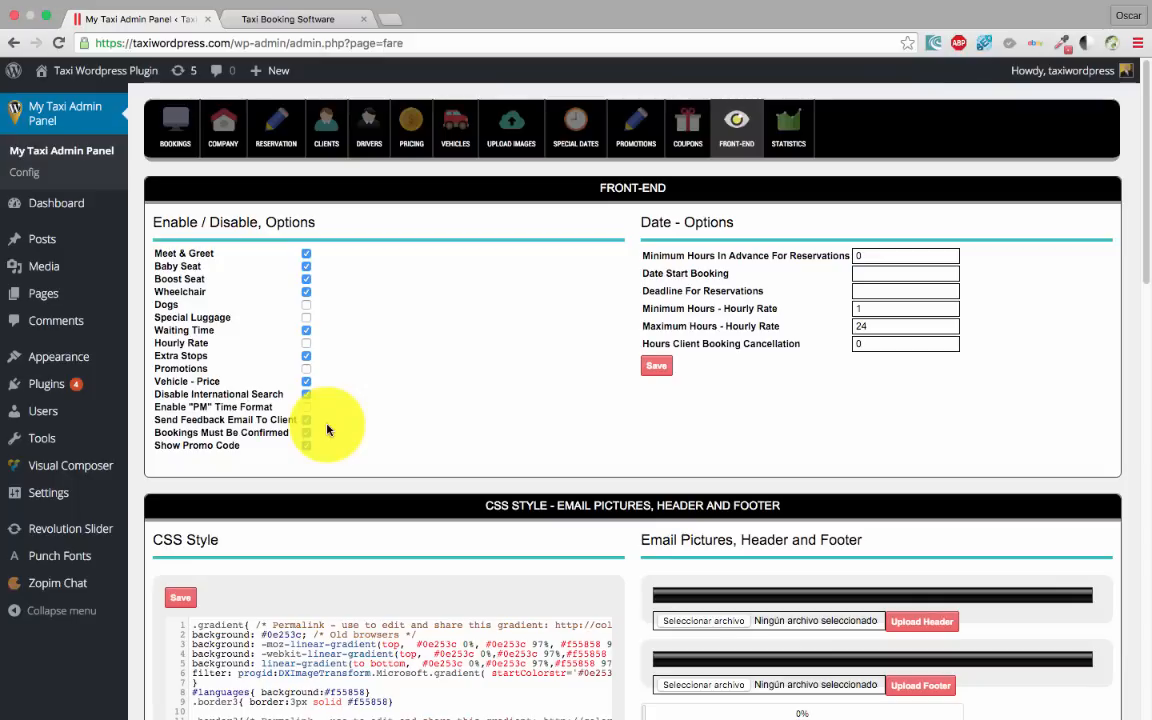
{"action": "left_click", "coordinate": [657, 365]}
{"action": "left_click", "coordinate": [712, 247]}
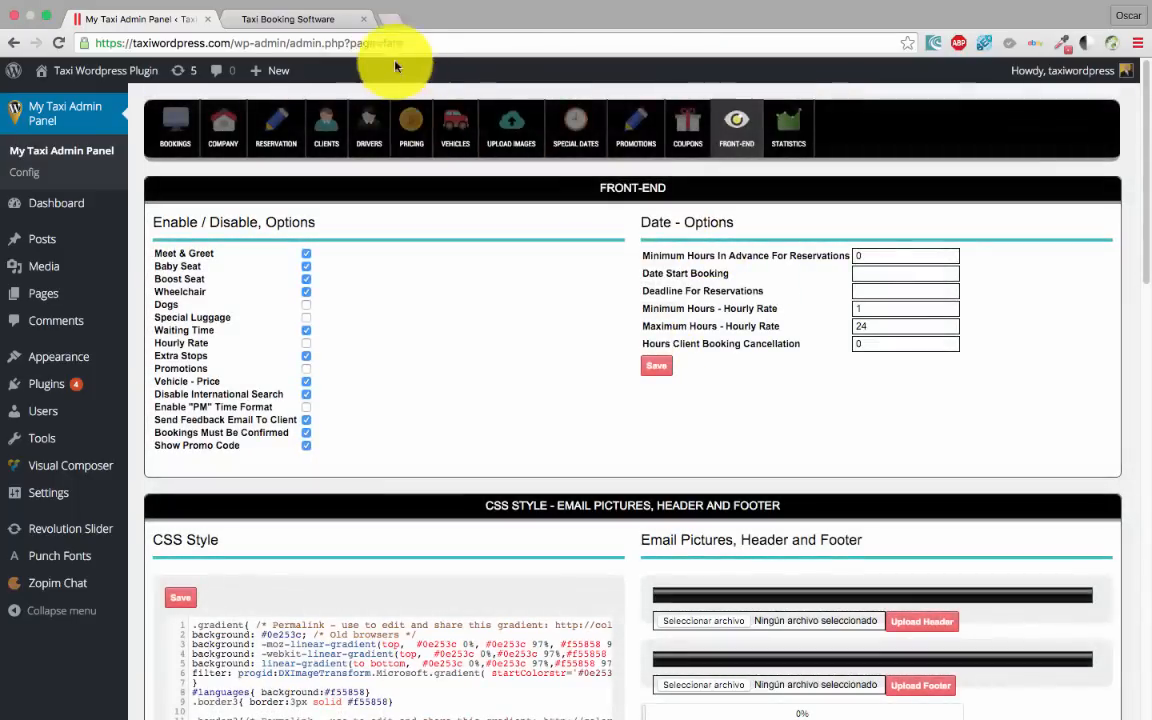
{"action": "left_click", "coordinate": [318, 20]}
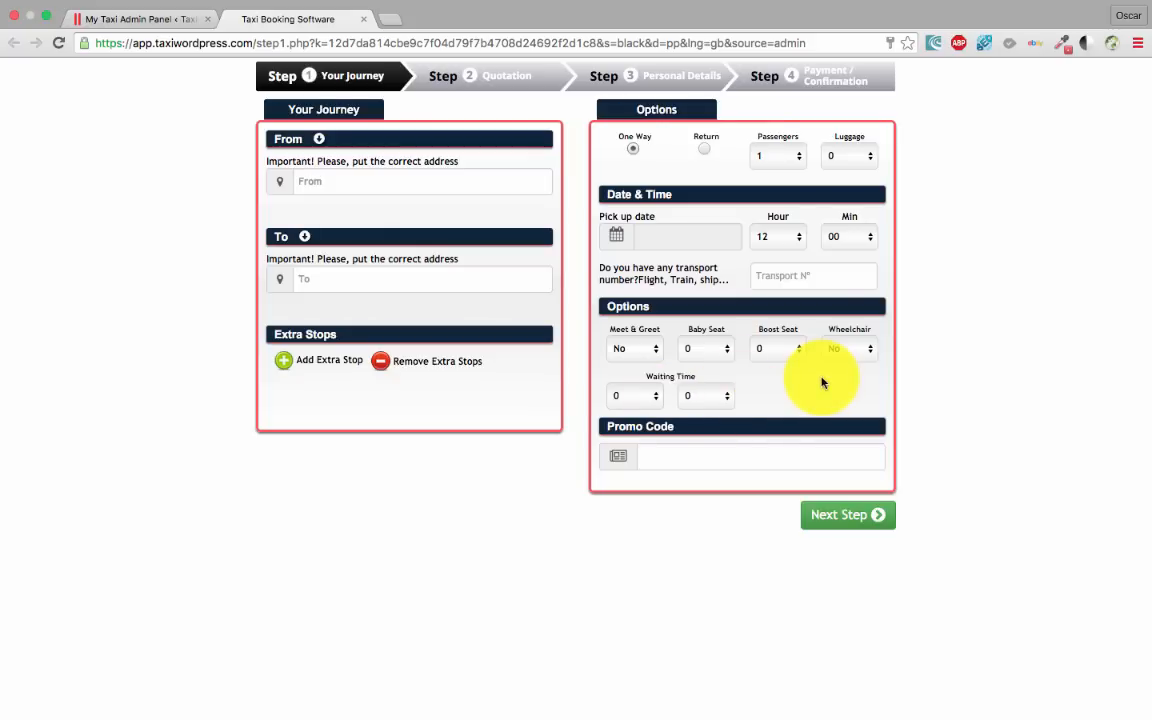
{"action": "left_click", "coordinate": [130, 19]}
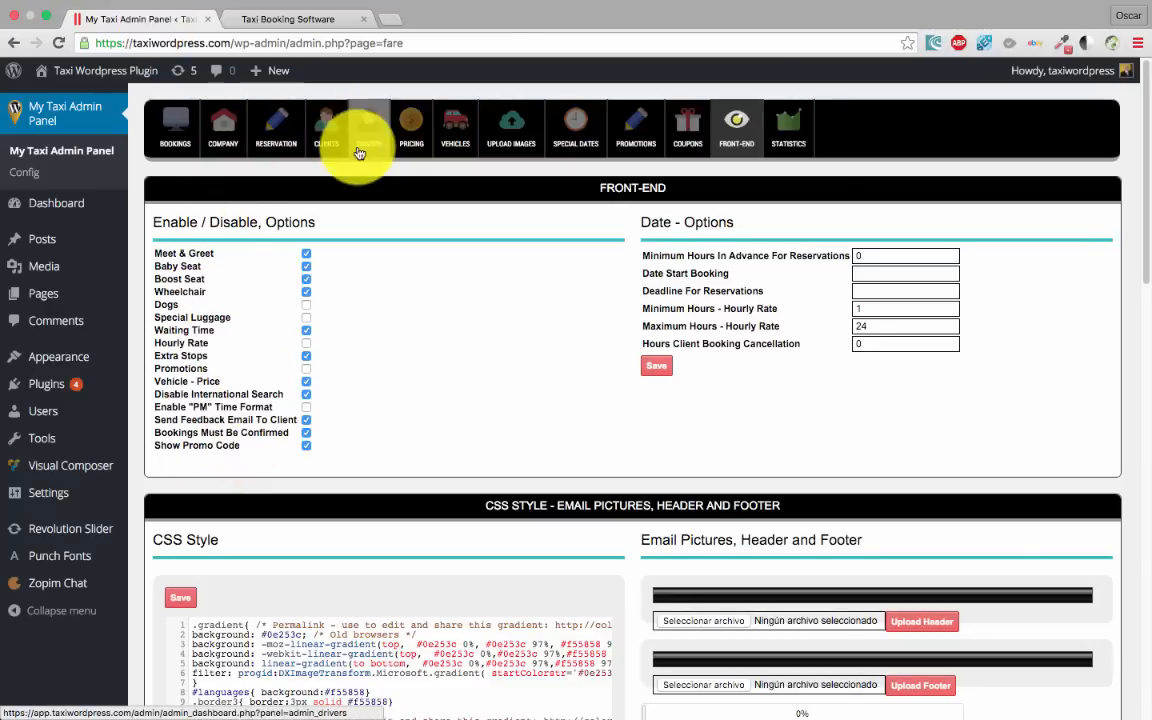
Open Basic Car's pricing from the Pricing list and inspect its Waiting Time Price value
{"action": "left_click", "coordinate": [400, 132]}
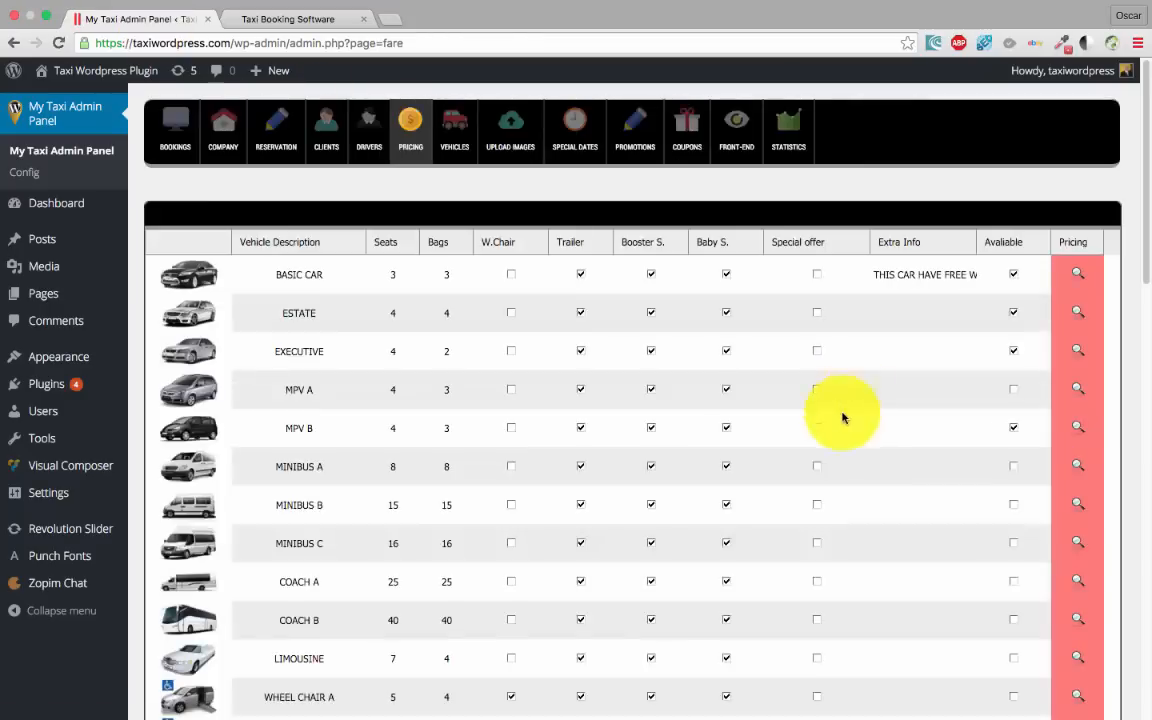
{"action": "left_click", "coordinate": [1077, 273]}
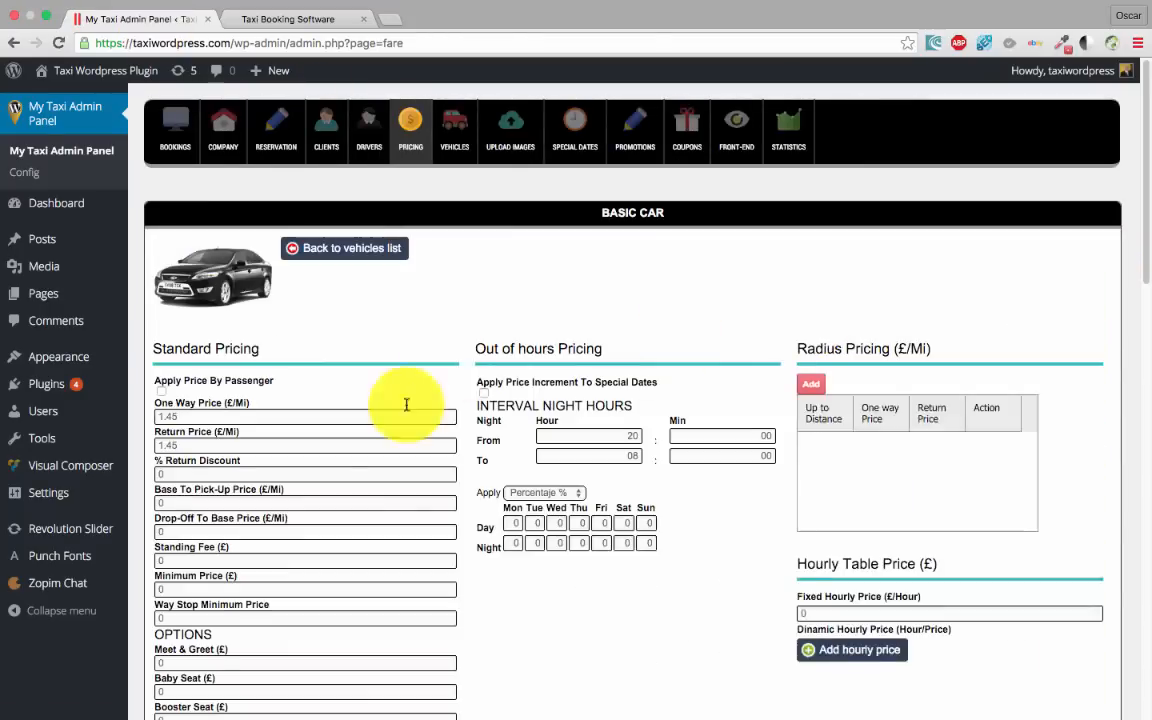
{"action": "scroll", "coordinate": [399, 404], "scroll_direction": "down", "scroll_amount": 10}
{"action": "scroll", "coordinate": [148, 313], "scroll_direction": "up", "scroll_amount": 5}
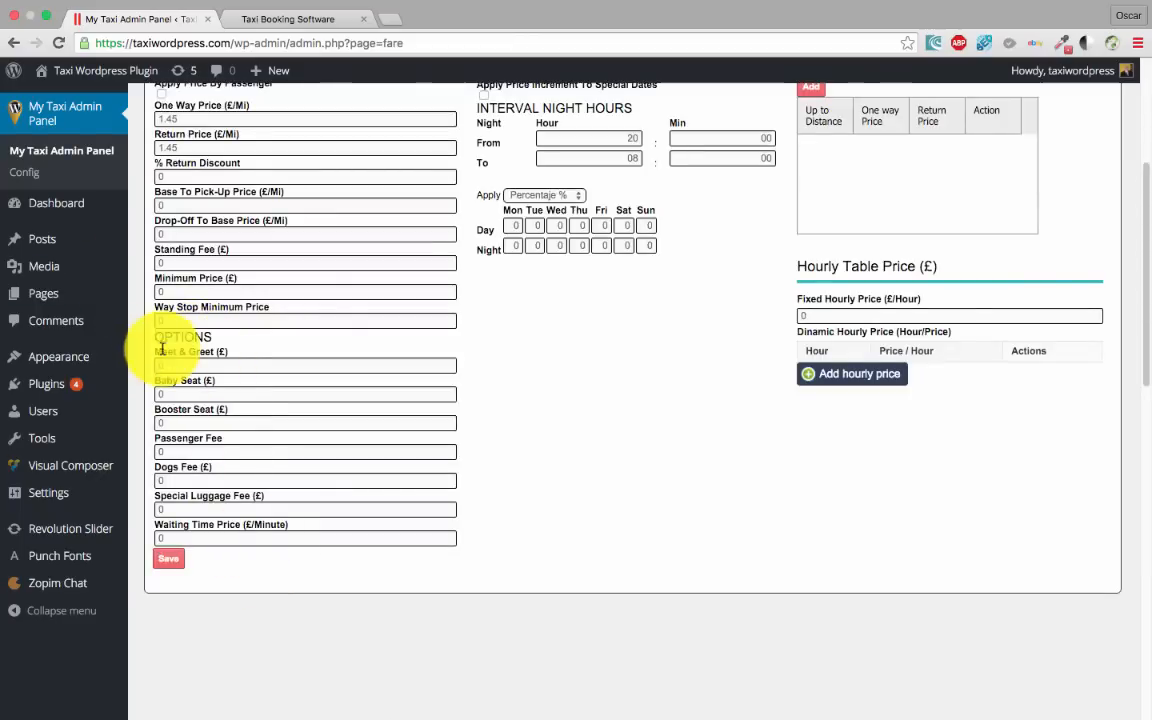
{"action": "left_click", "coordinate": [274, 537]}
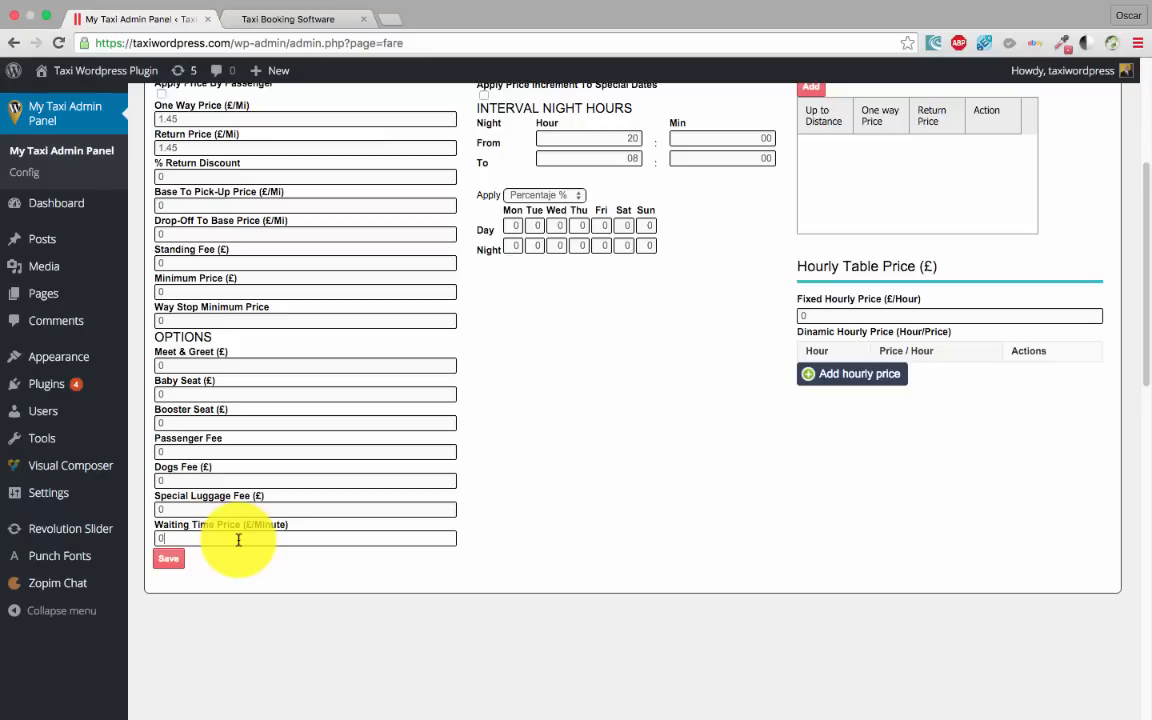
{"action": "scroll", "coordinate": [800, 460], "scroll_direction": "up", "scroll_amount": 5}
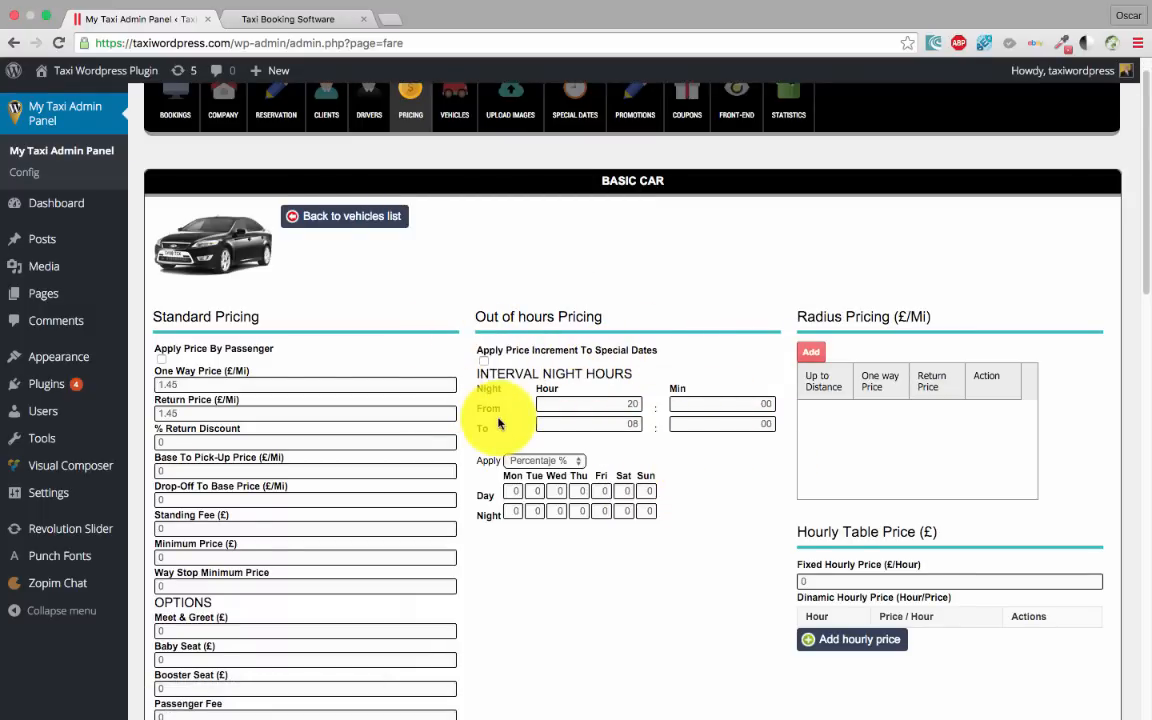
{"action": "scroll", "coordinate": [704, 355], "scroll_direction": "down", "scroll_amount": 1}
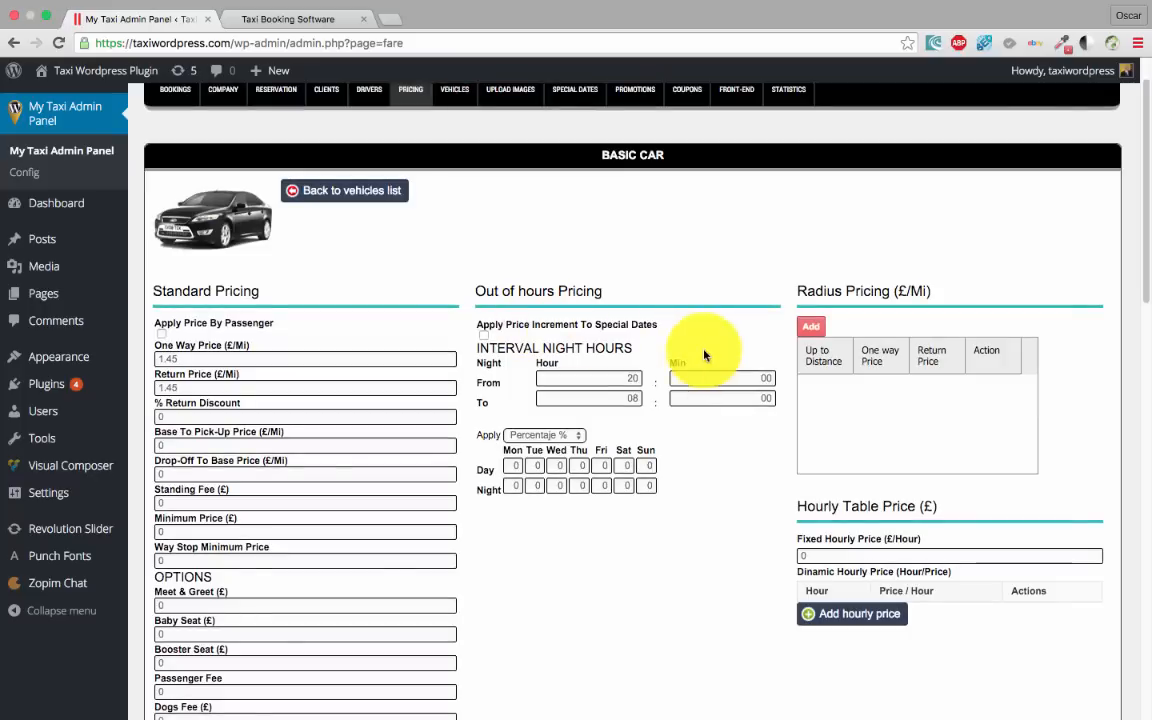
{"action": "scroll", "coordinate": [674, 329], "scroll_direction": "up", "scroll_amount": 2}
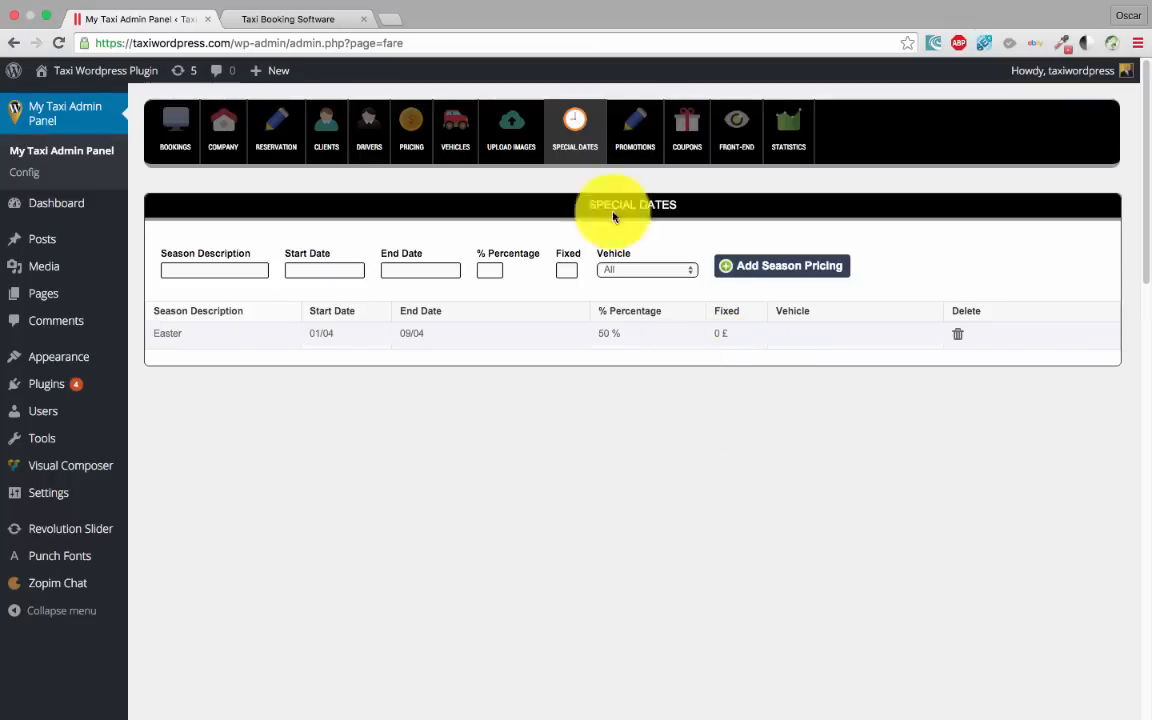
Reopen BASIC CAR's pricing details, showing night hours 20:00 to 08:00
{"action": "left_click", "coordinate": [449, 140]}
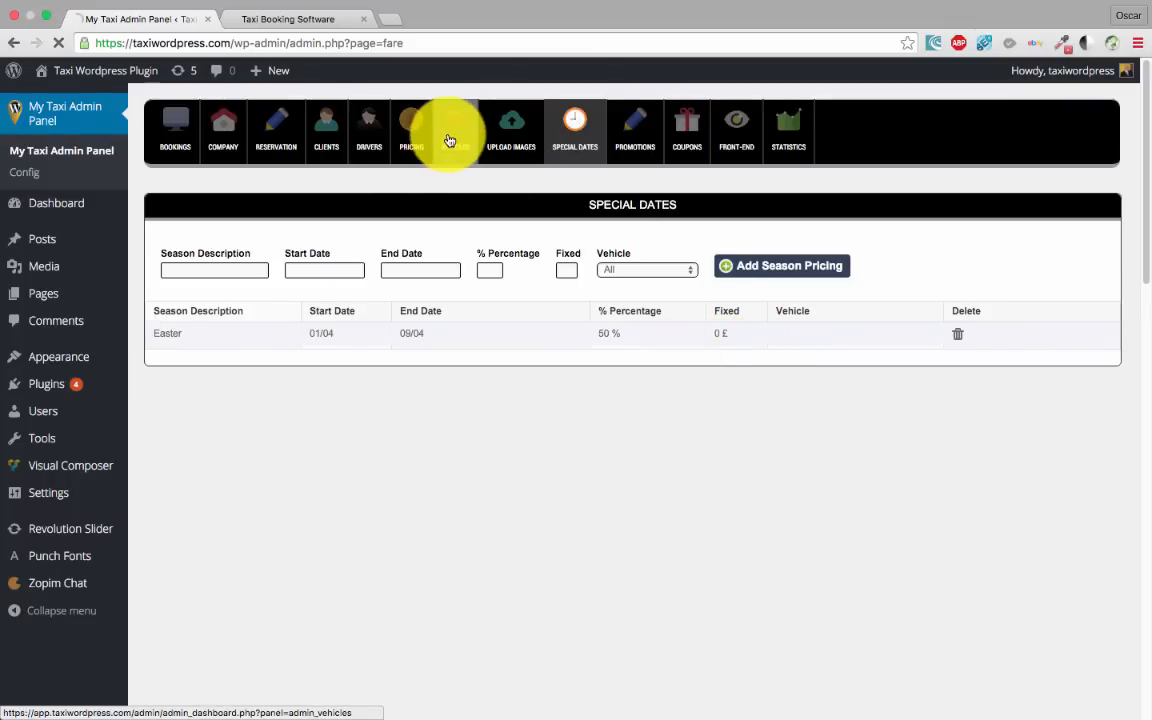
{"action": "left_click", "coordinate": [411, 135]}
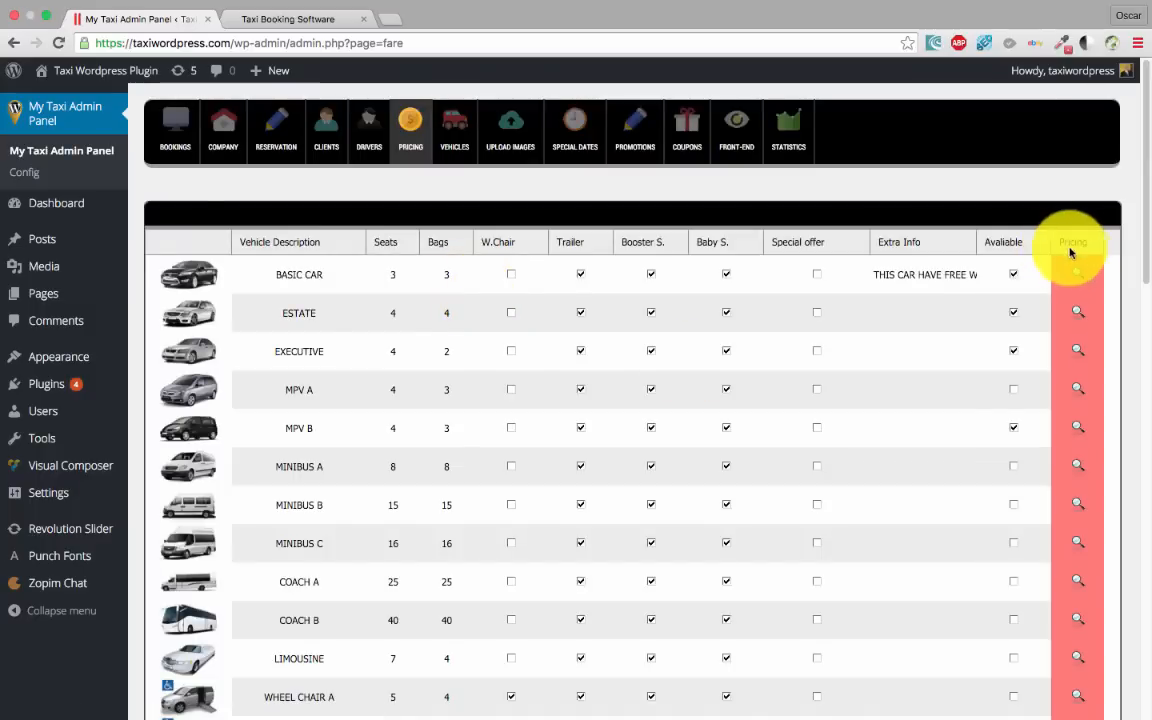
{"action": "left_click", "coordinate": [1079, 274]}
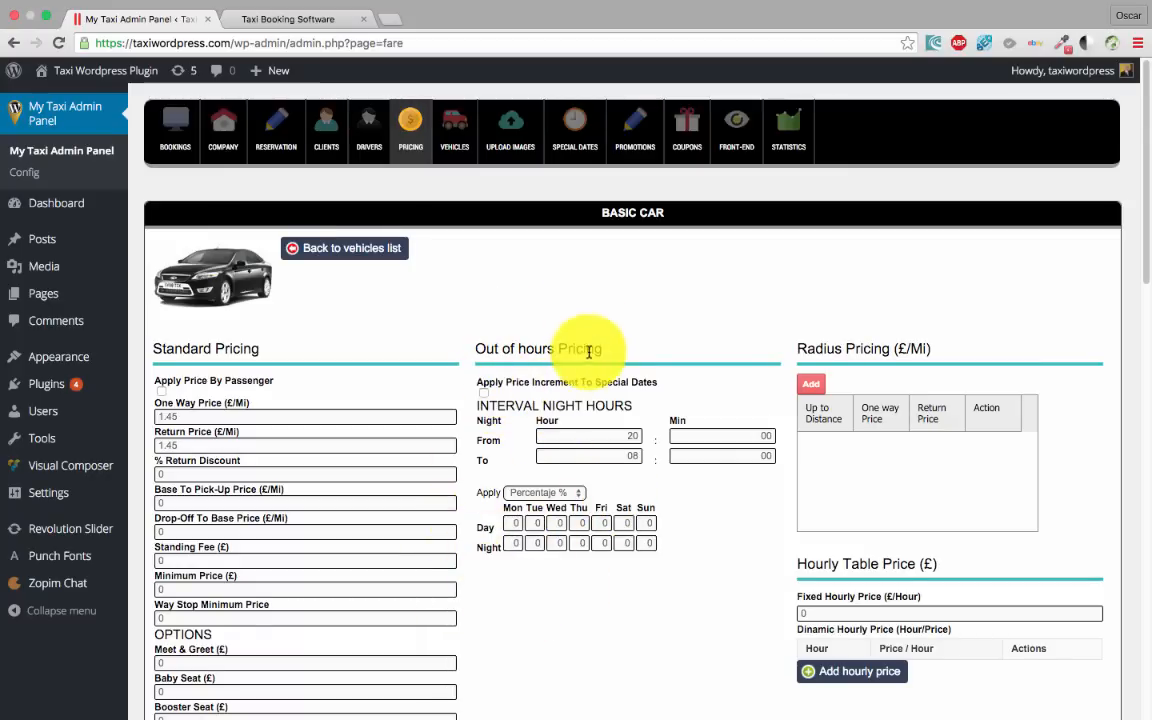
{"action": "scroll", "coordinate": [595, 340], "scroll_direction": "down", "scroll_amount": 2}
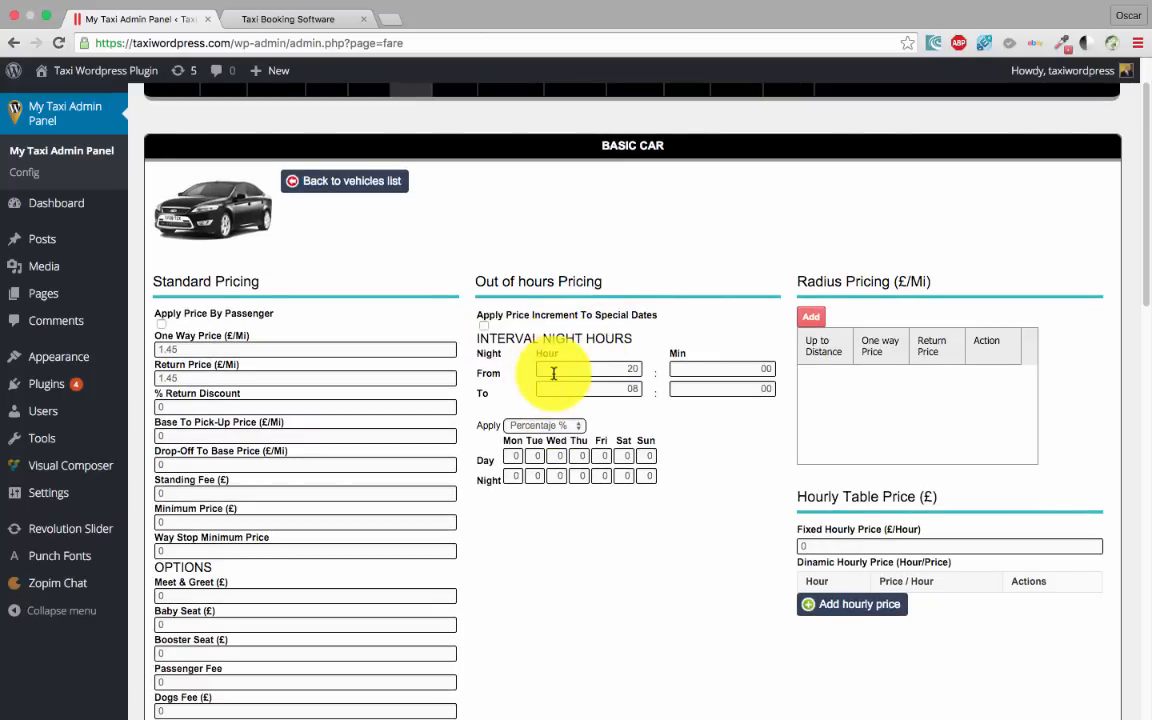
Change the night hours to start at 23:59 and end at 06:00
{"action": "left_click", "coordinate": [620, 368]}
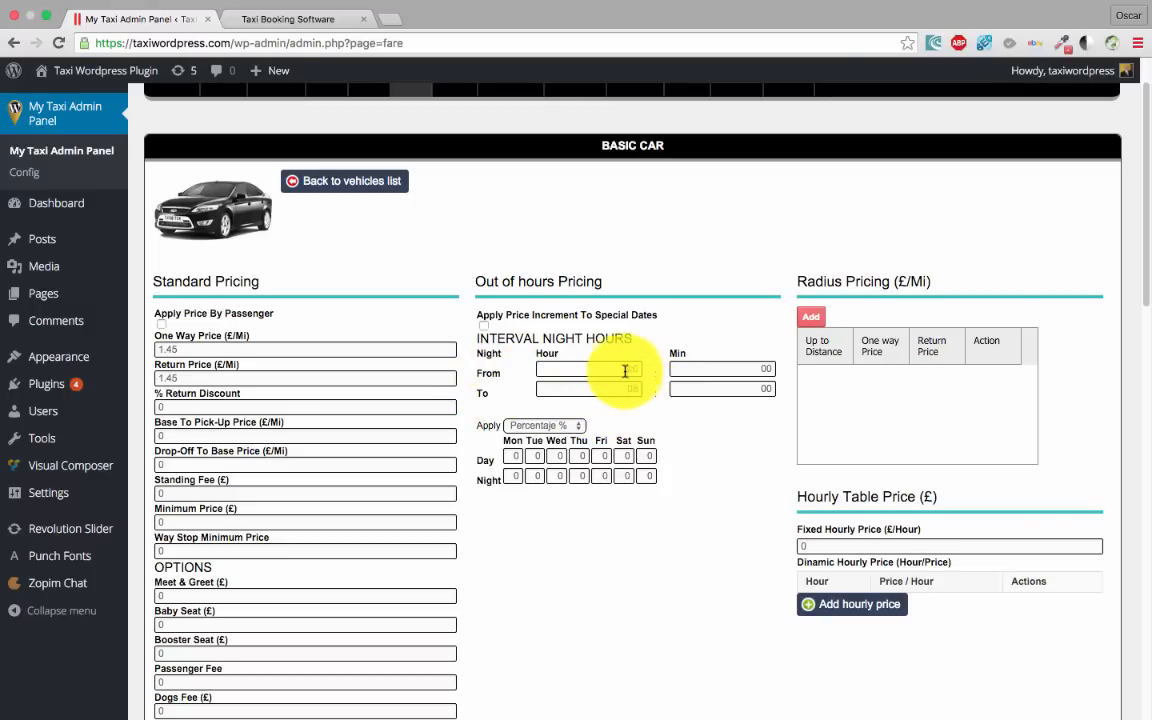
{"action": "left_click_drag", "start_coordinate": [623, 370], "coordinate": [654, 371]}
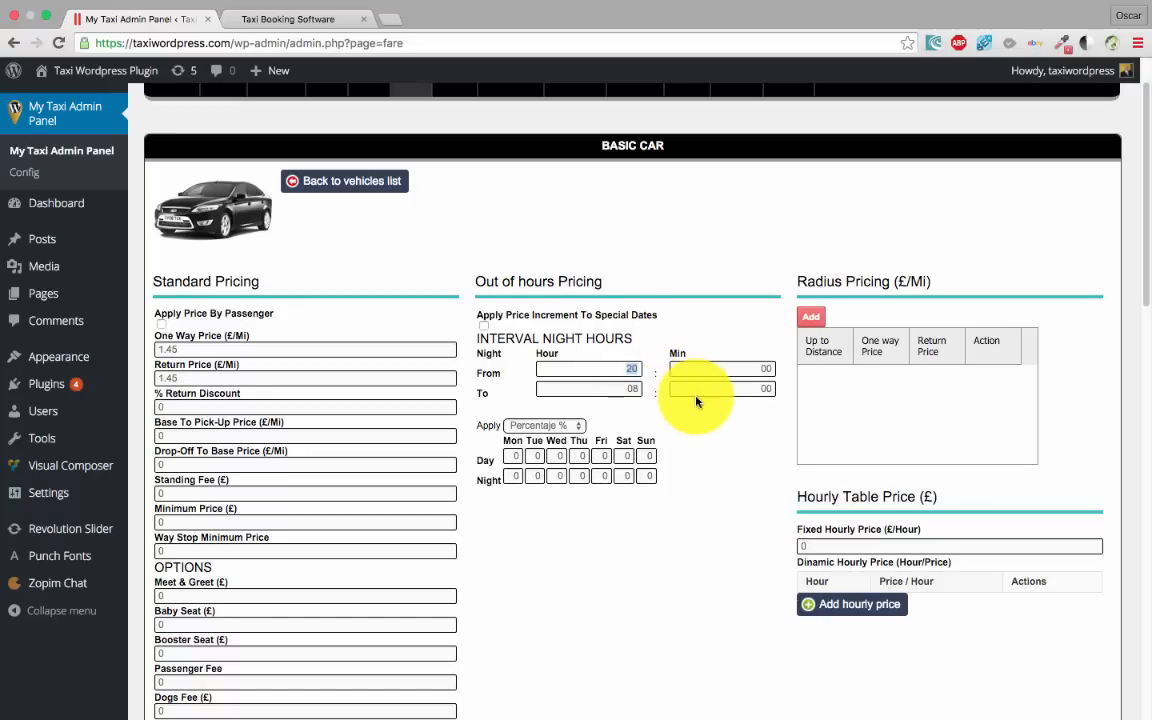
{"action": "type", "text": "23"}
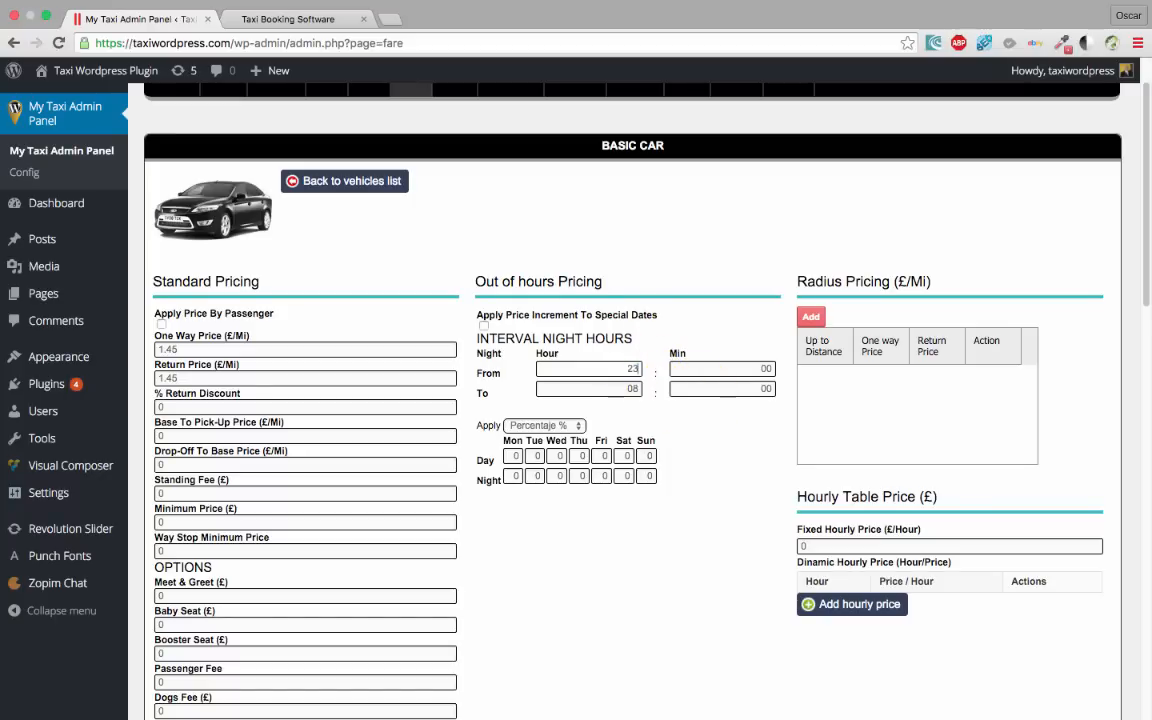
{"action": "double_click", "coordinate": [765, 368]}
{"action": "type", "text": "59"}
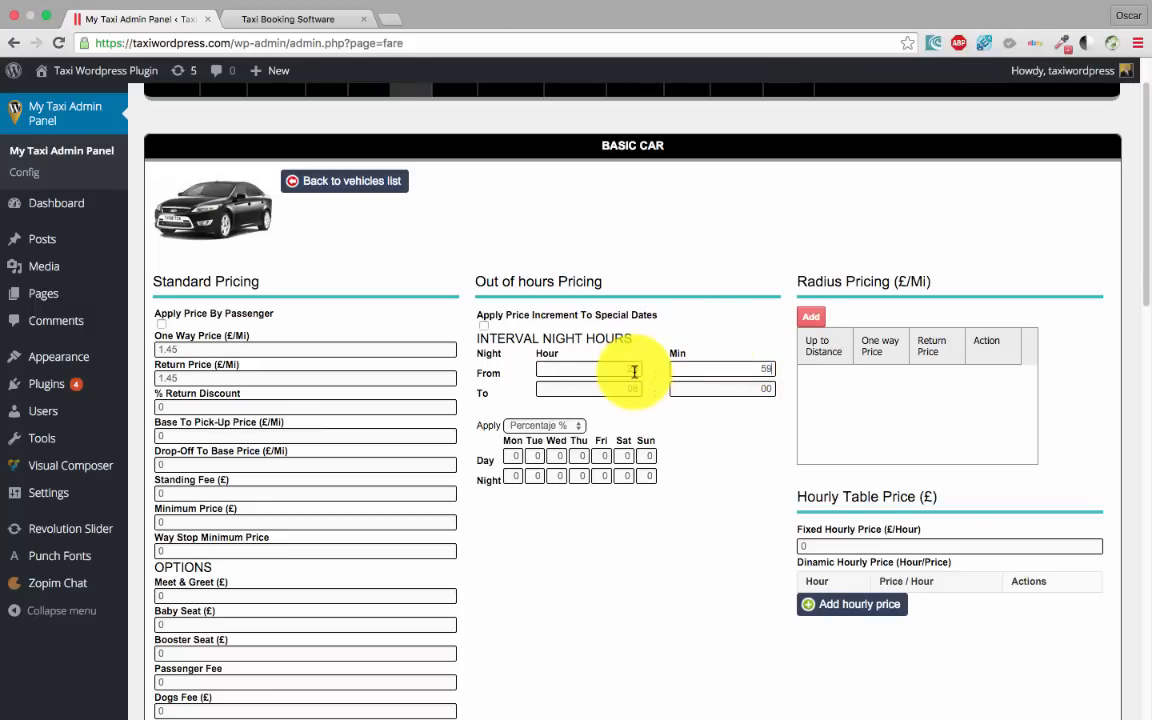
{"action": "left_click", "coordinate": [631, 368]}
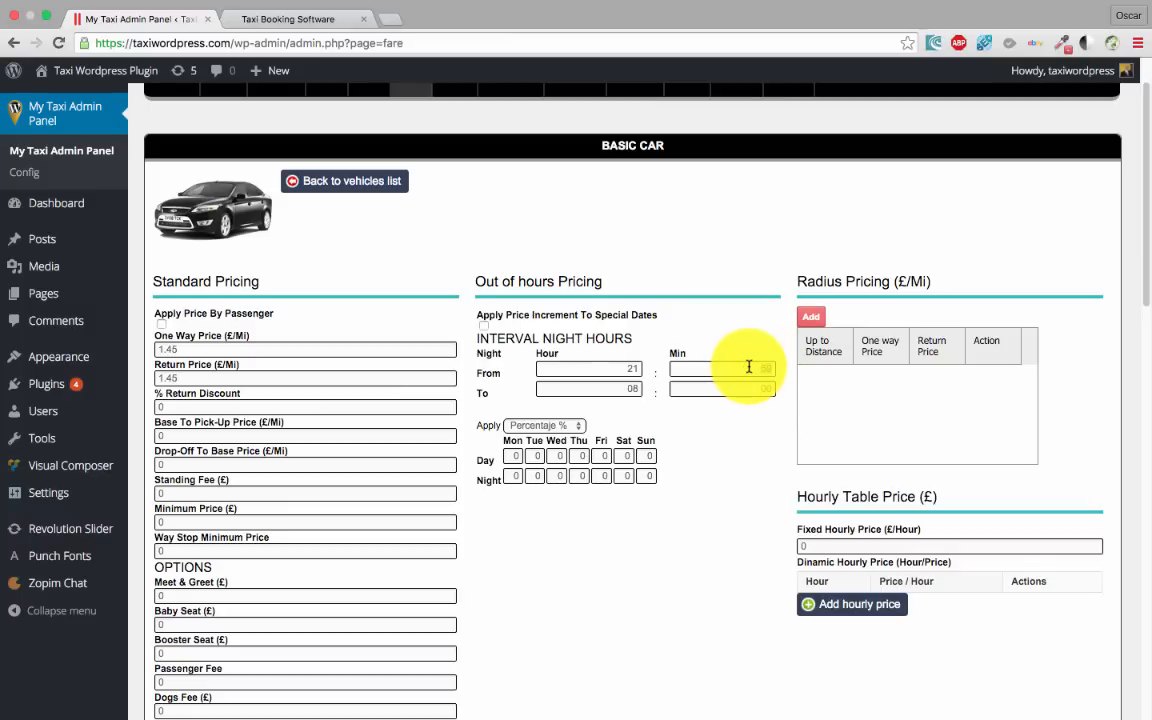
{"action": "left_click", "coordinate": [749, 367]}
{"action": "type", "text": "00"}
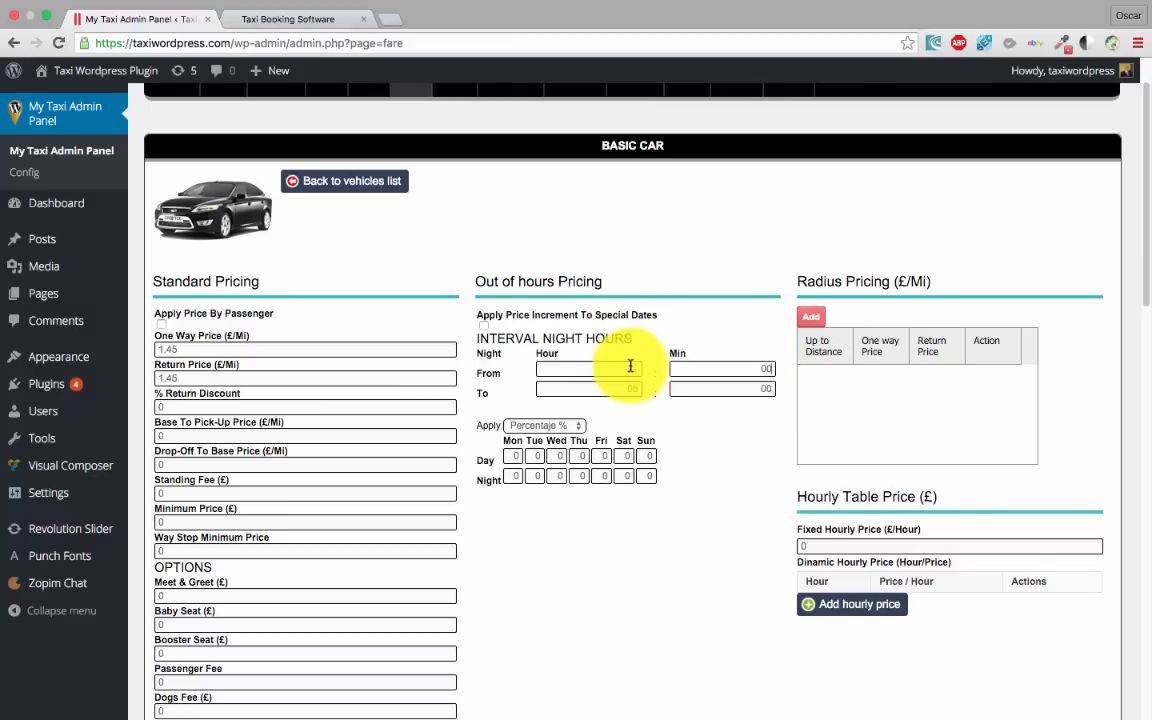
{"action": "double_click", "coordinate": [630, 367]}
{"action": "type", "text": "23"}
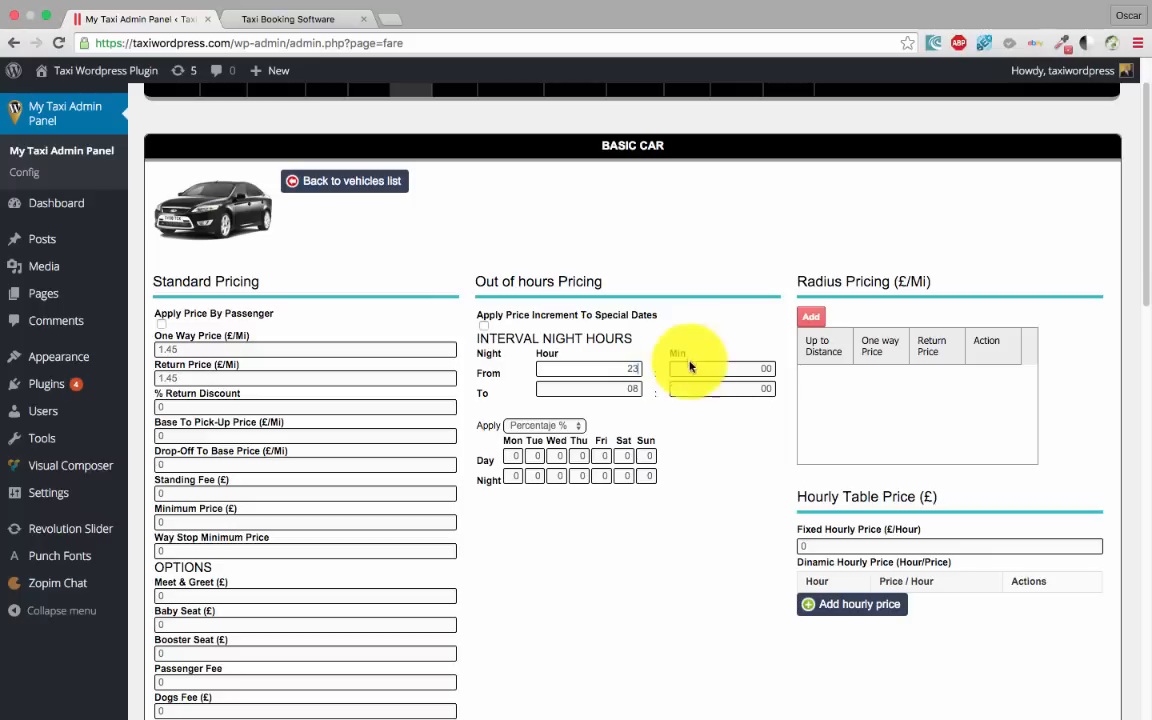
{"action": "double_click", "coordinate": [753, 369]}
{"action": "type", "text": "59"}
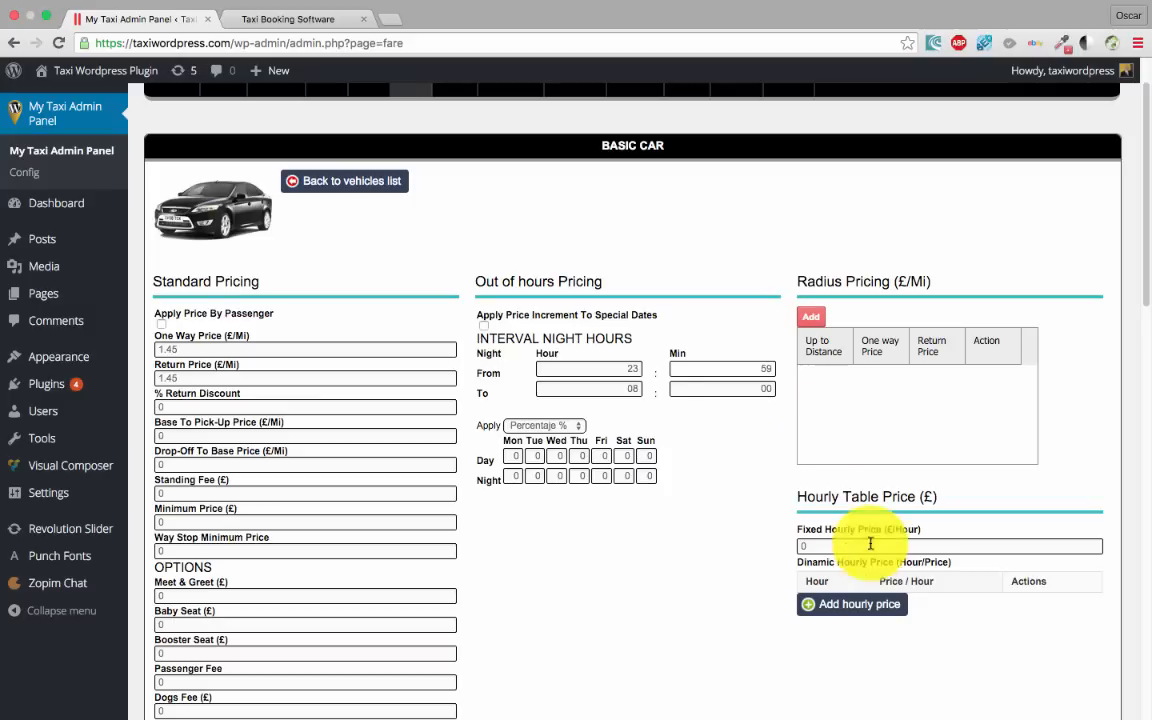
{"action": "left_click_drag", "start_coordinate": [614, 388], "coordinate": [715, 394]}
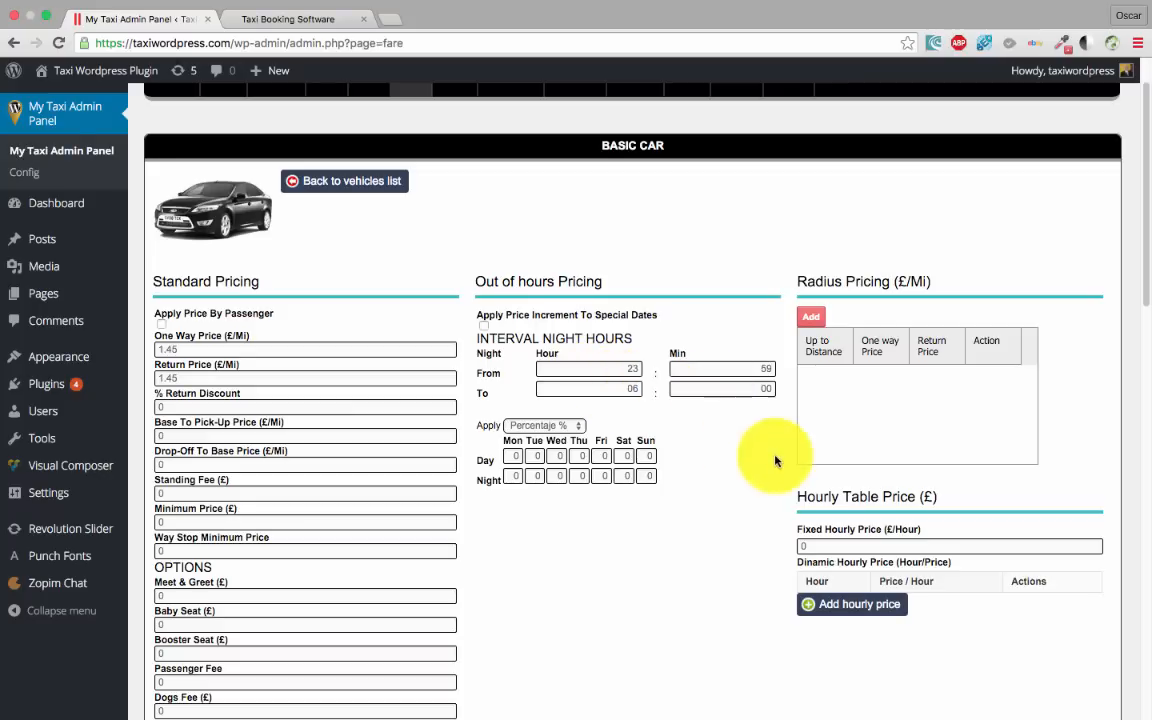
{"action": "scroll", "coordinate": [836, 458], "scroll_direction": "down", "scroll_amount": 3}
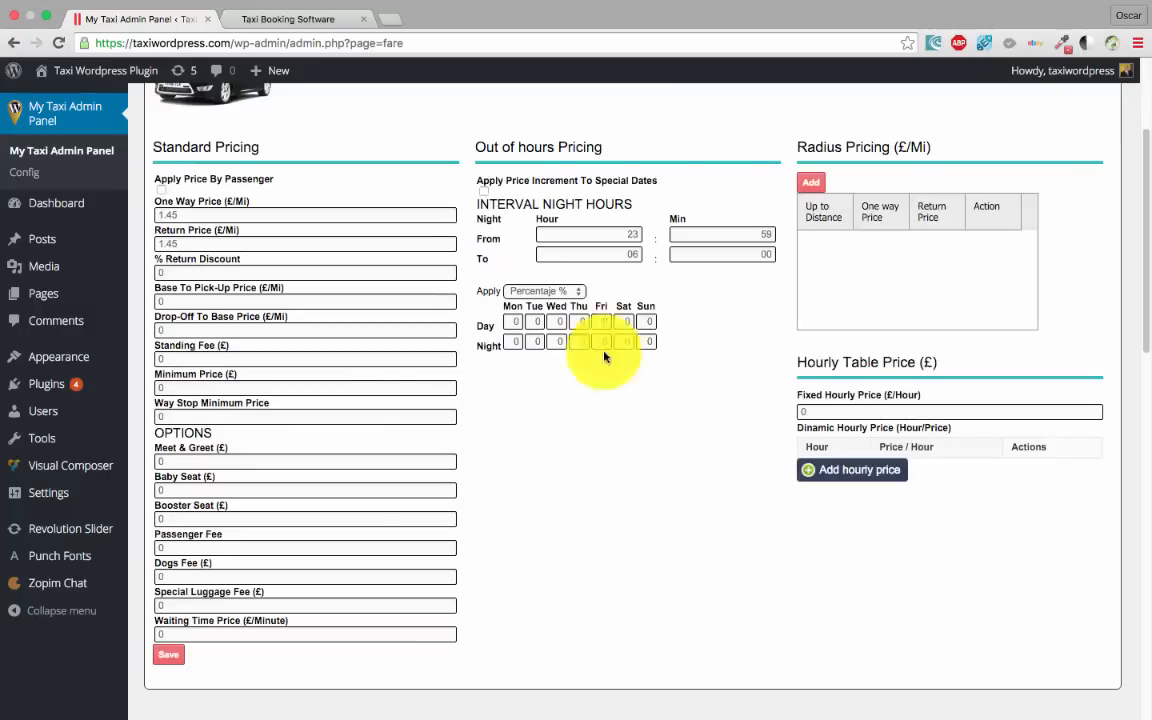
Keep Percentaje % increments and set 50 for Saturday night, Sunday day and Sunday night
{"action": "left_click", "coordinate": [557, 292]}
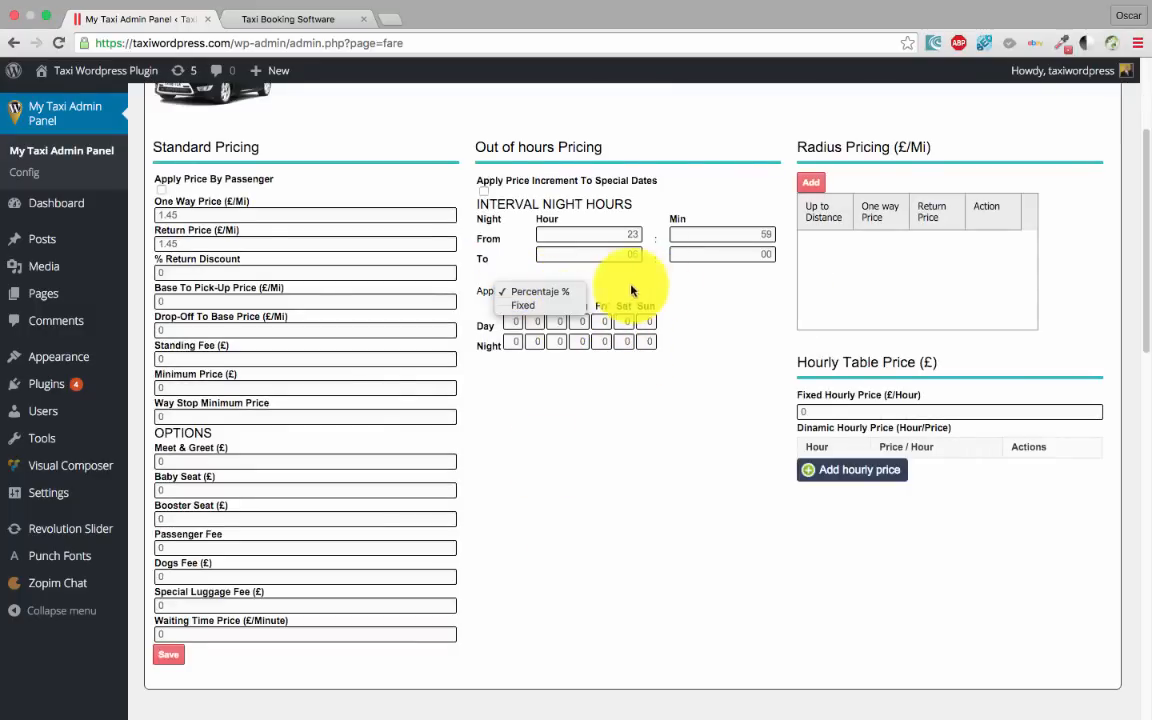
{"action": "left_click", "coordinate": [559, 307]}
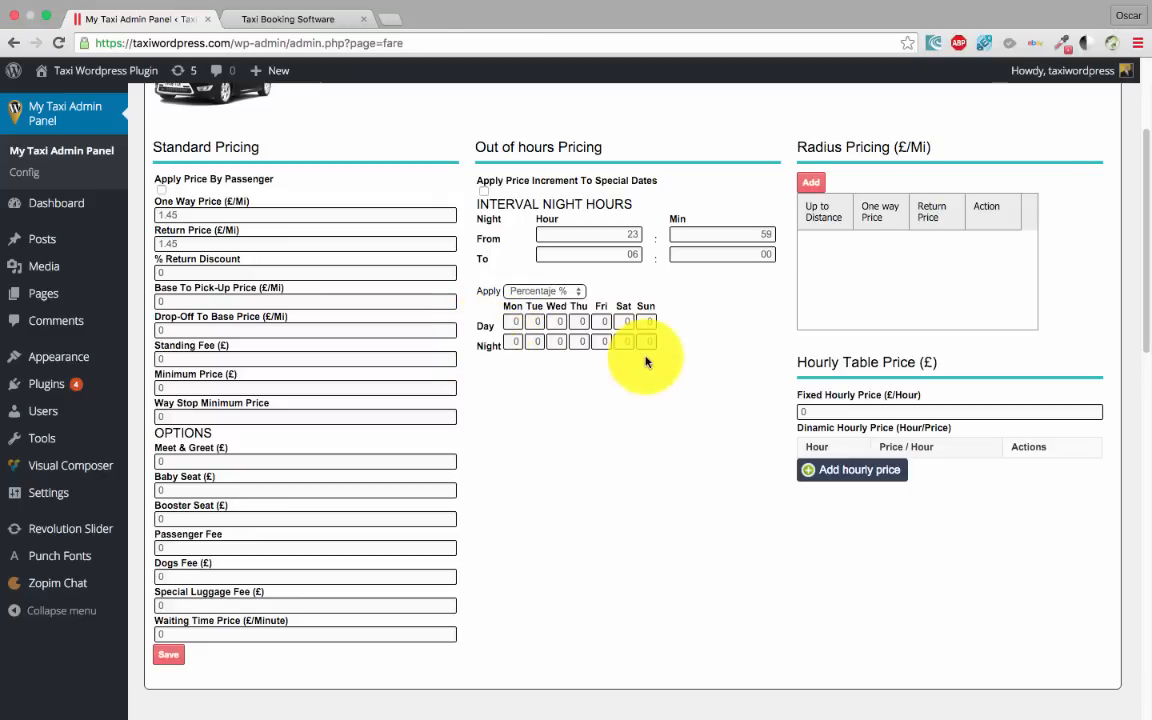
{"action": "scroll", "coordinate": [660, 420], "scroll_direction": "up", "scroll_amount": 3}
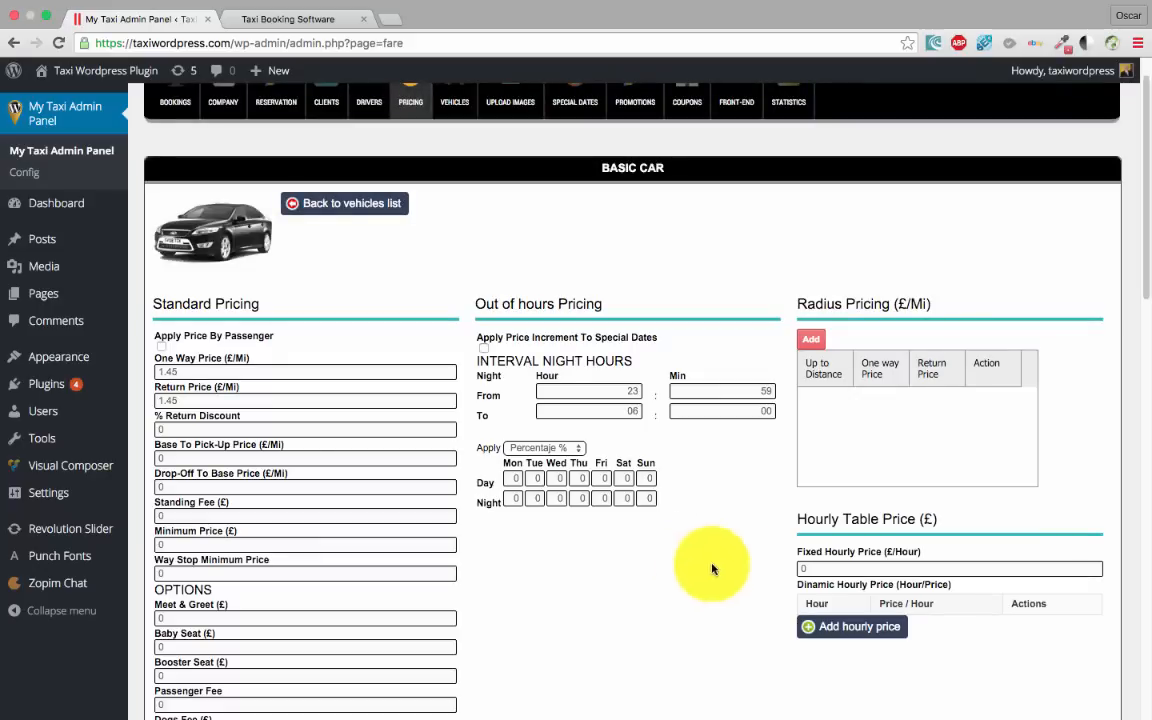
{"action": "left_click", "coordinate": [620, 498]}
{"action": "type", "text": "5"}
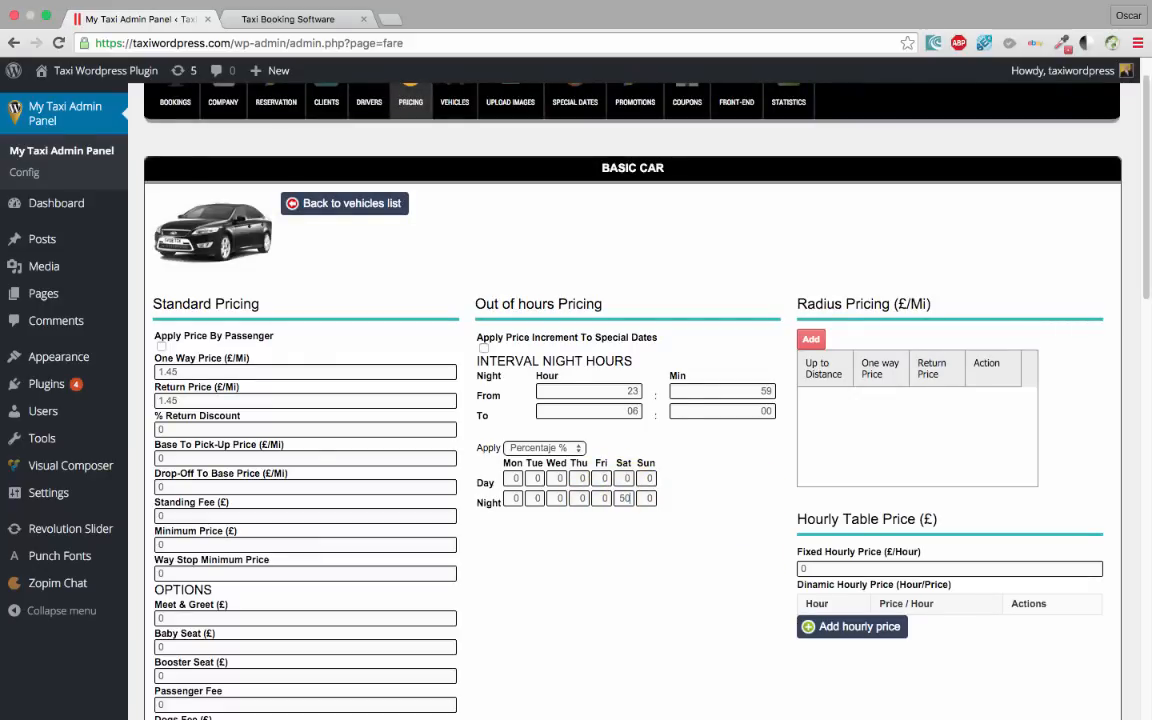
{"action": "type", "text": "0"}
{"action": "left_click", "coordinate": [647, 498]}
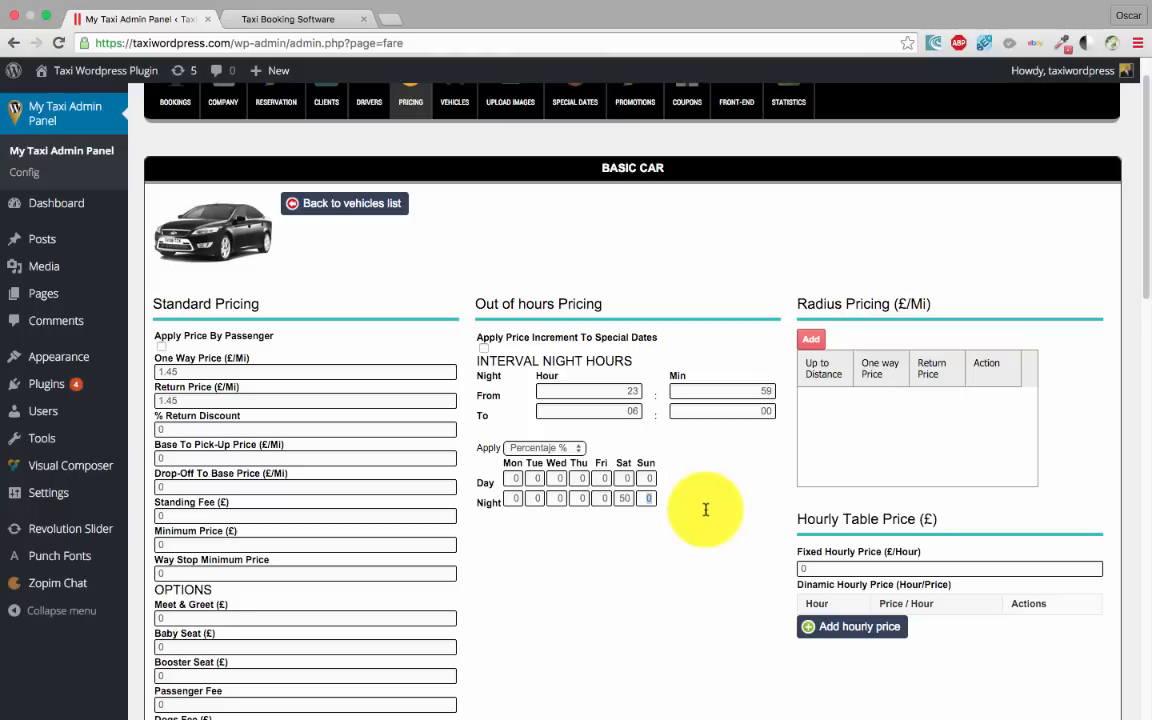
{"action": "left_click", "coordinate": [648, 478]}
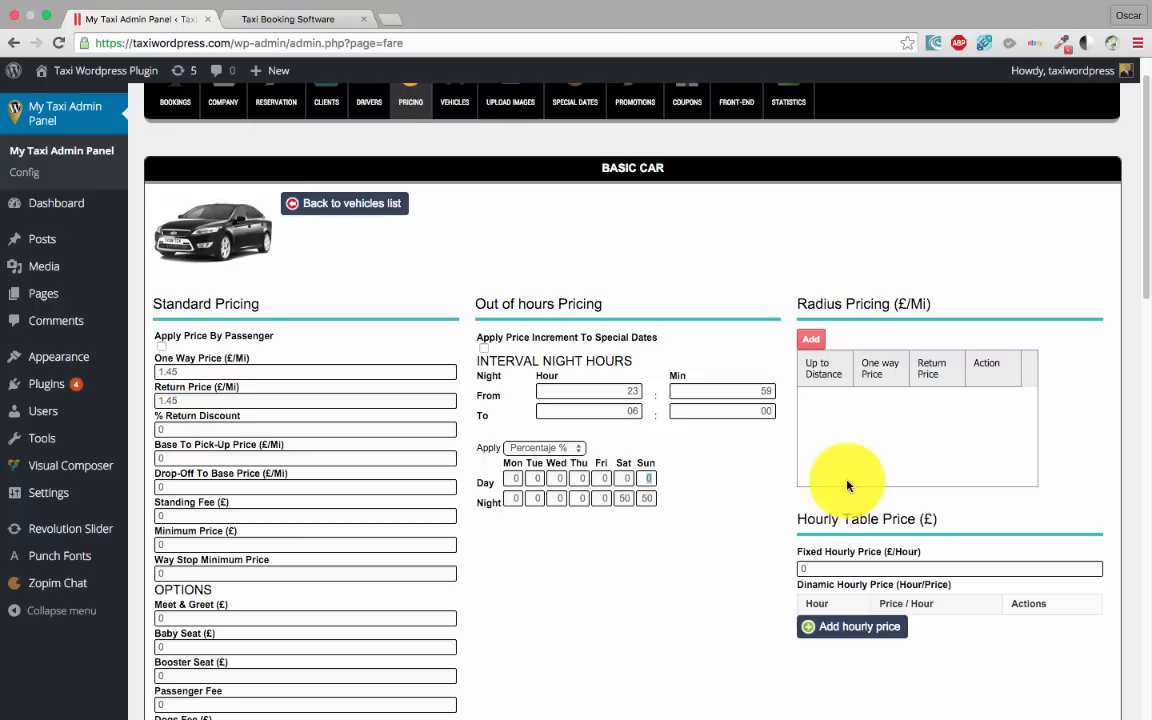
{"action": "type", "text": "50"}
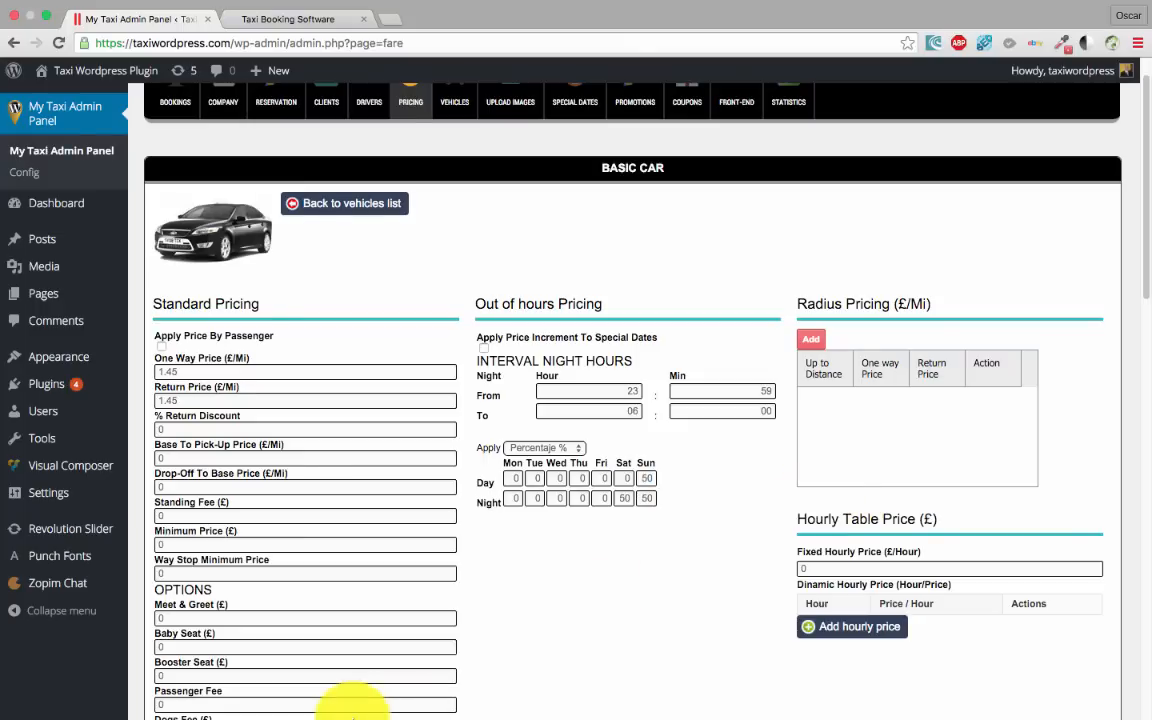
{"action": "scroll", "coordinate": [746, 496], "scroll_direction": "down", "scroll_amount": 1}
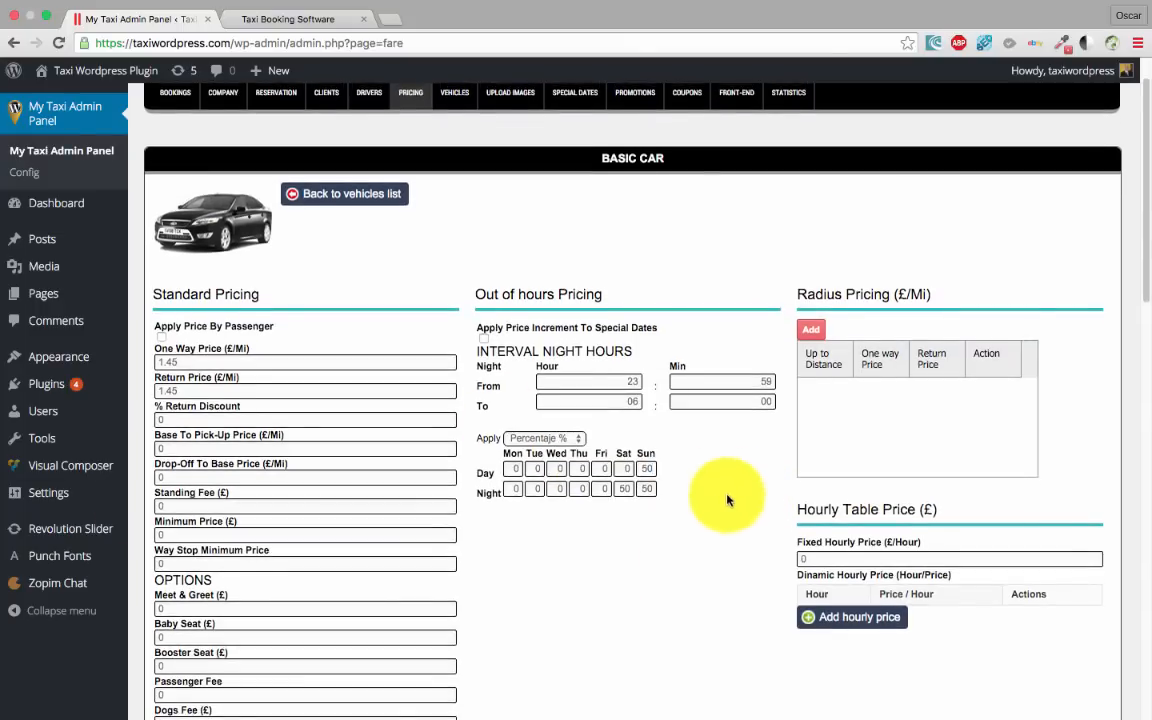
{"action": "scroll", "coordinate": [704, 497], "scroll_direction": "up", "scroll_amount": 2}
{"action": "scroll", "coordinate": [689, 496], "scroll_direction": "down", "scroll_amount": 3}
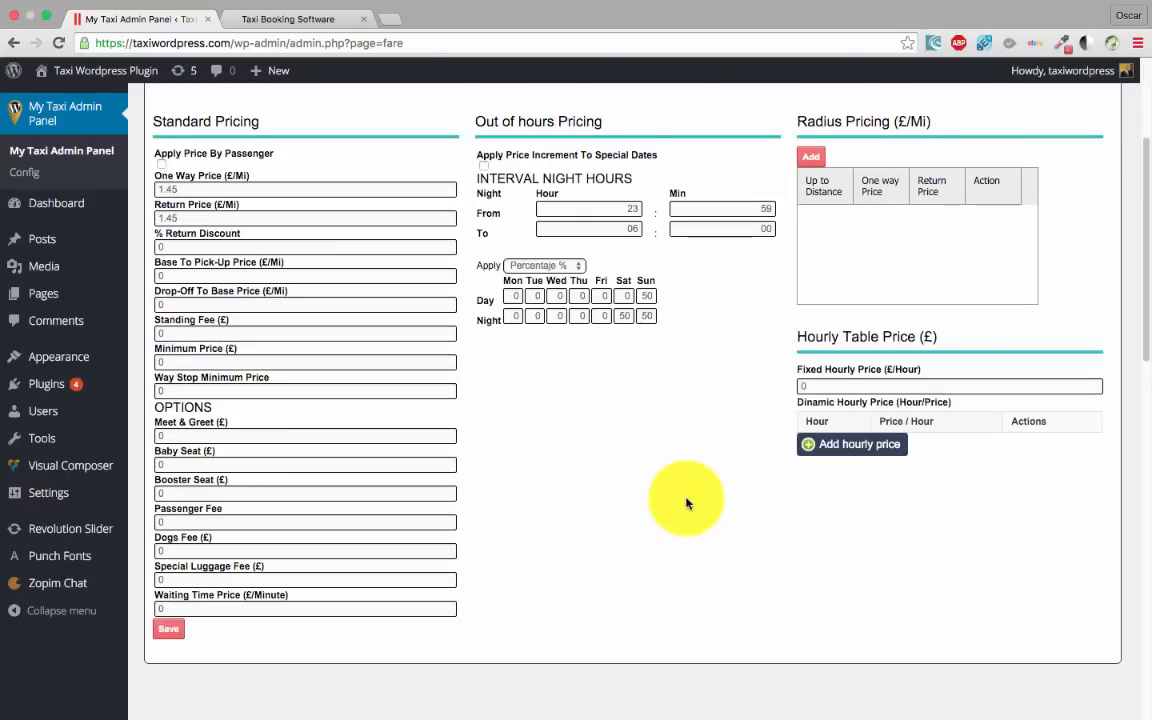
{"action": "scroll", "coordinate": [674, 496], "scroll_direction": "up", "scroll_amount": 5}
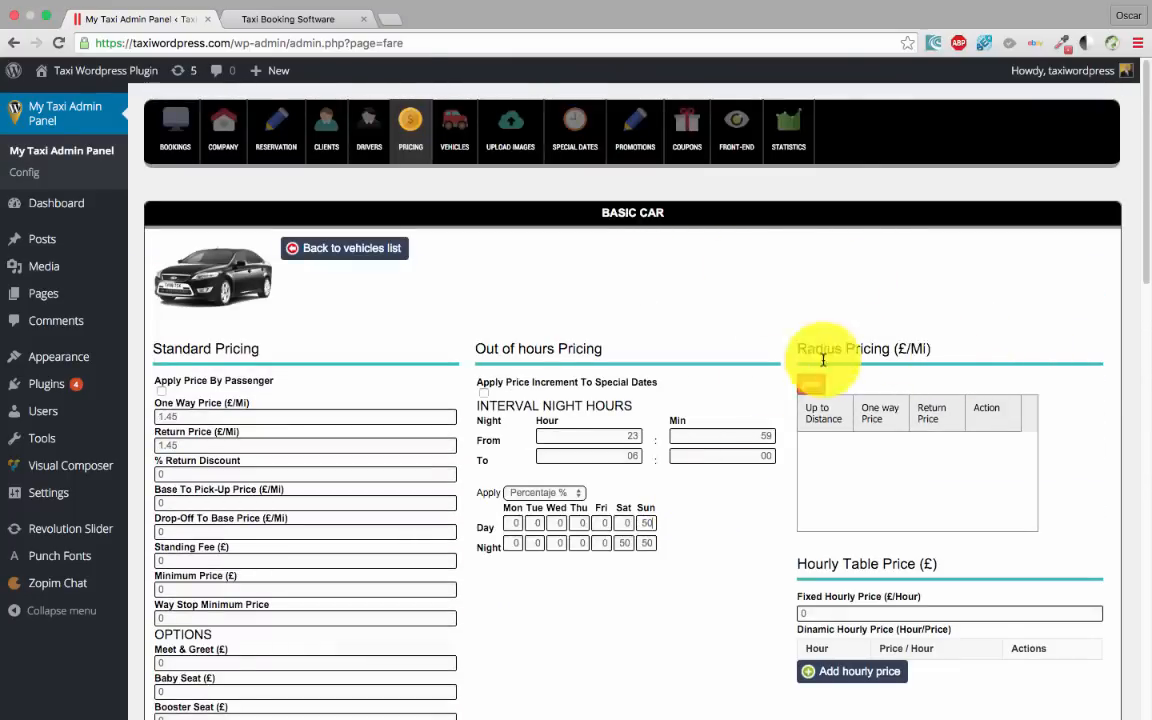
Add a radius tier up to 20 miles at 3 one-way and 3 return
{"action": "scroll", "coordinate": [860, 350], "scroll_direction": "down", "scroll_amount": 2}
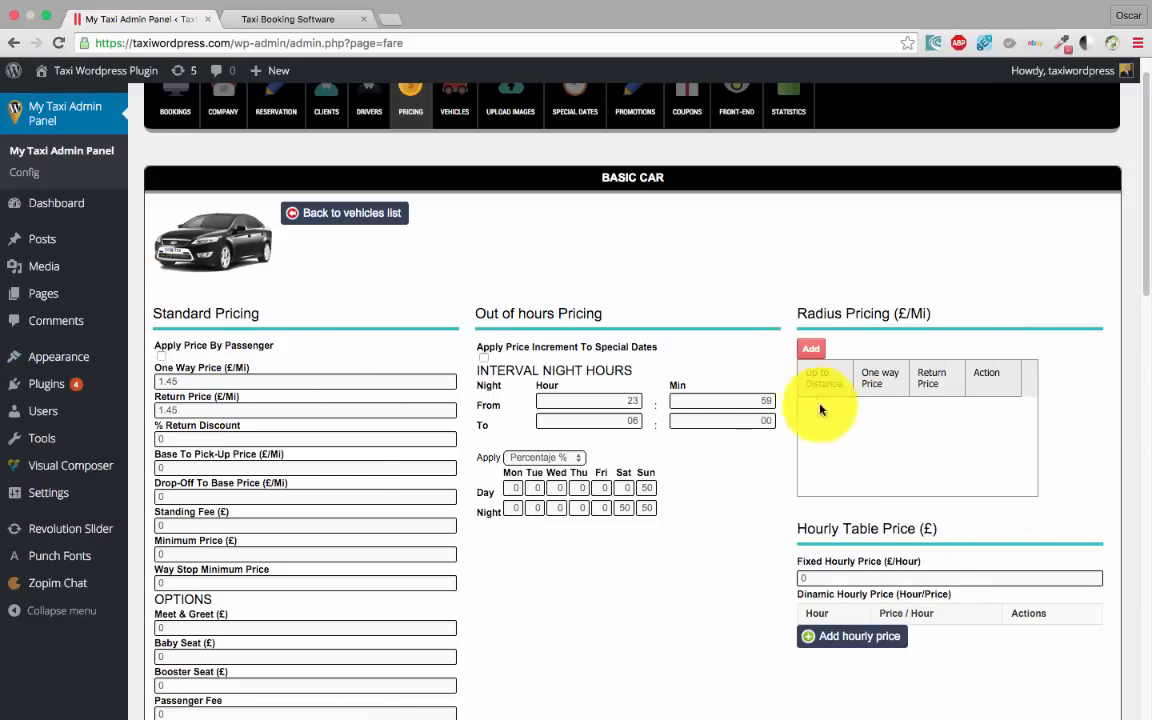
{"action": "double_click", "coordinate": [167, 381]}
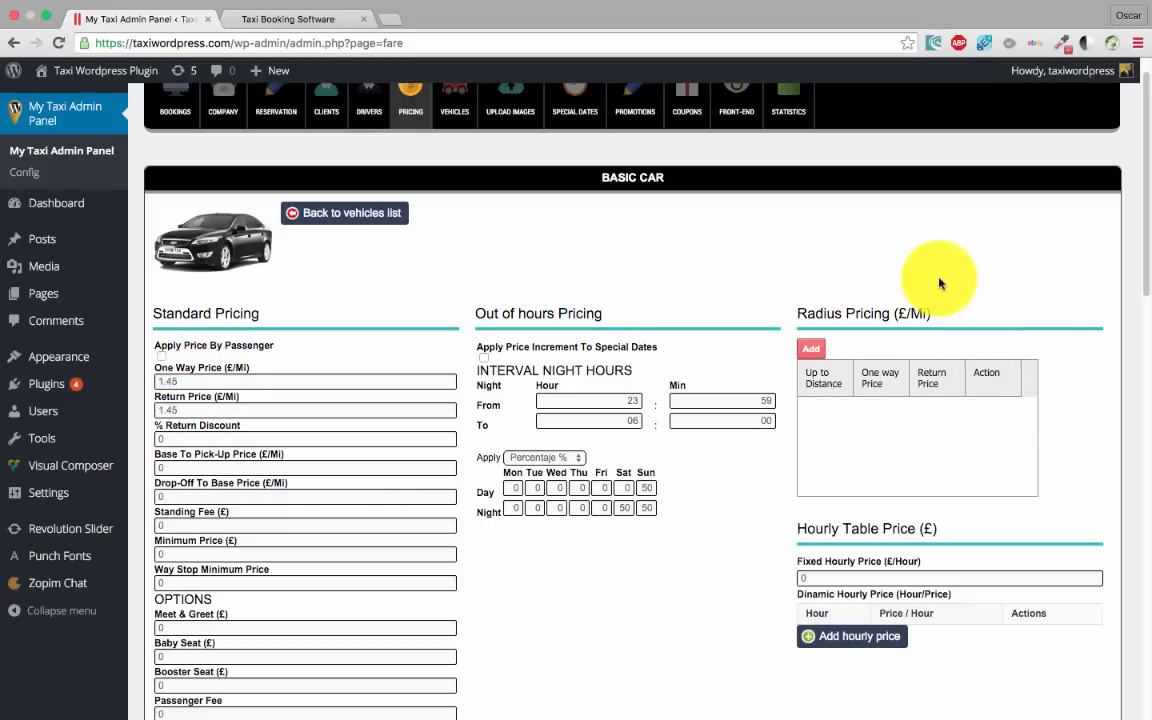
{"action": "left_click", "coordinate": [811, 349]}
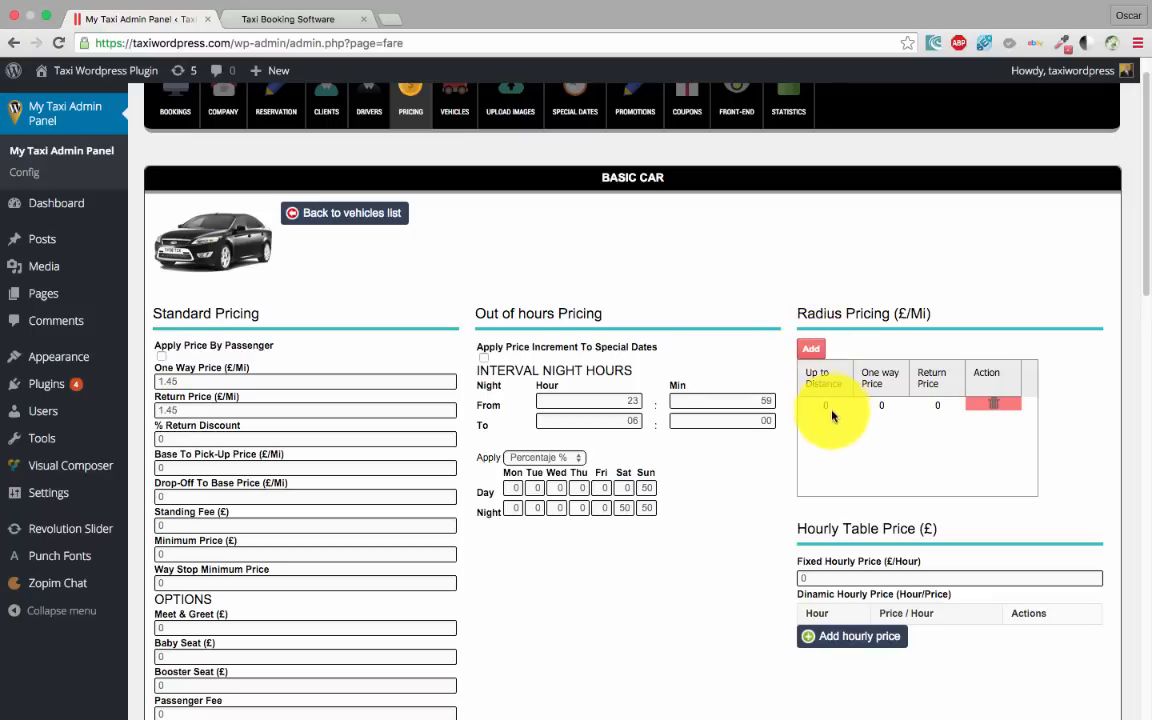
{"action": "left_click", "coordinate": [824, 405]}
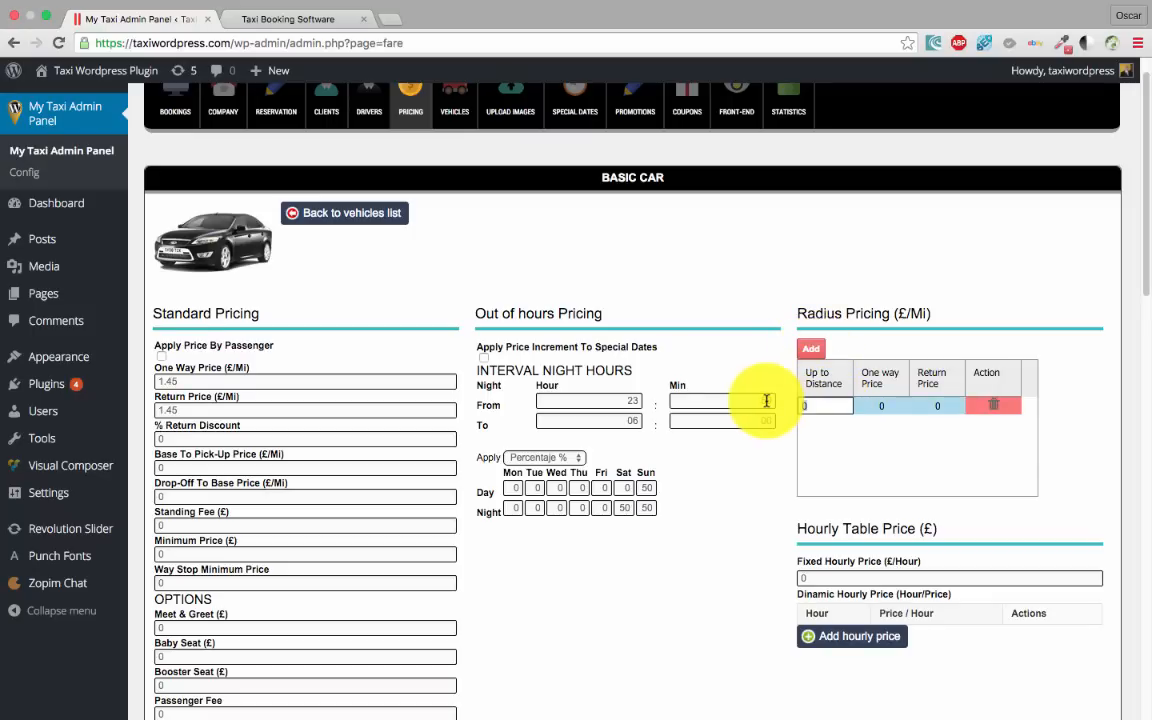
{"action": "type", "text": "20"}
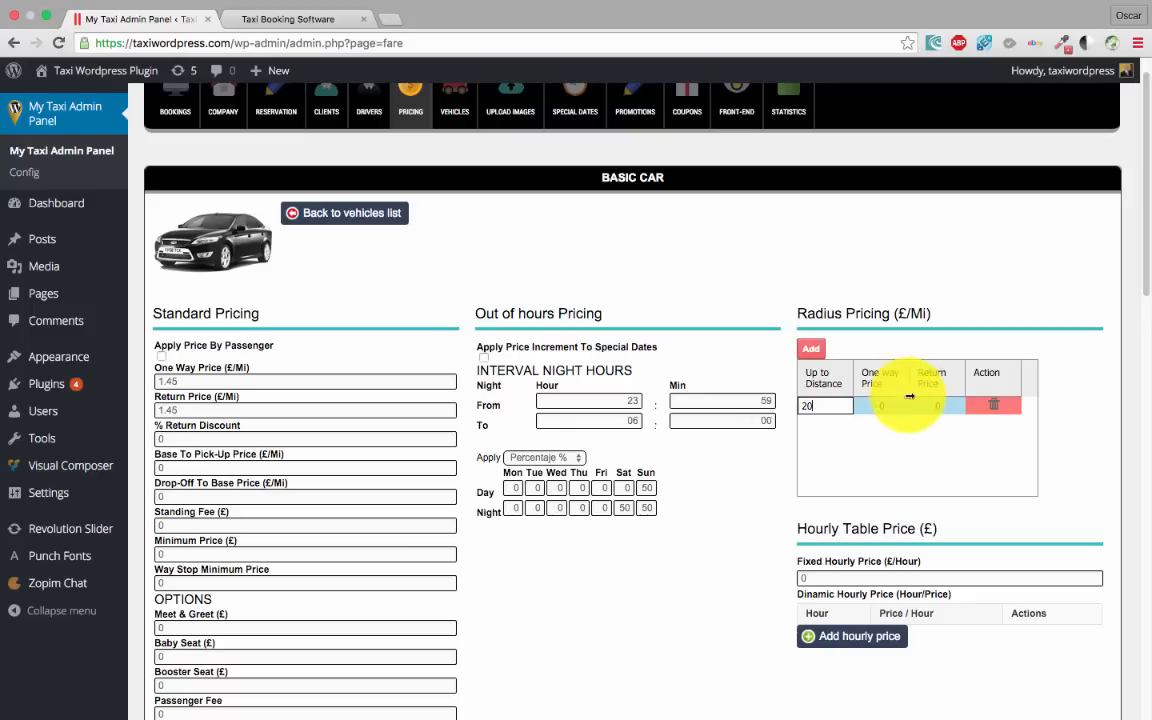
{"action": "left_click", "coordinate": [880, 405]}
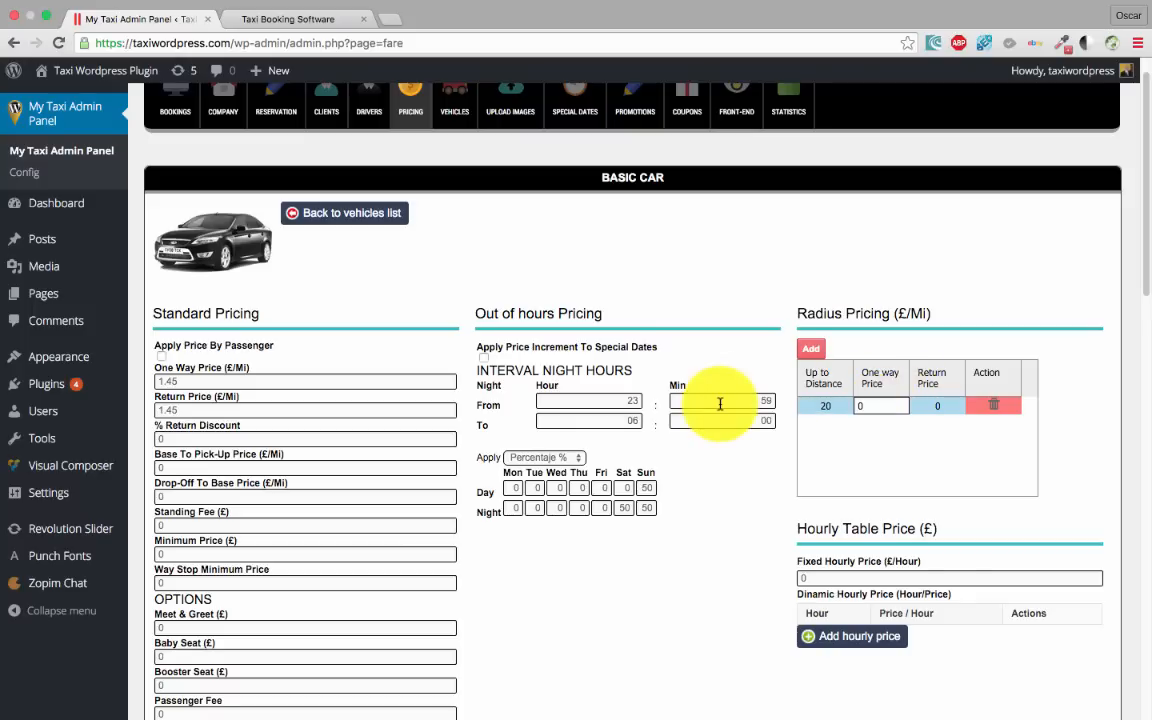
{"action": "key", "text": "BackSpace"}
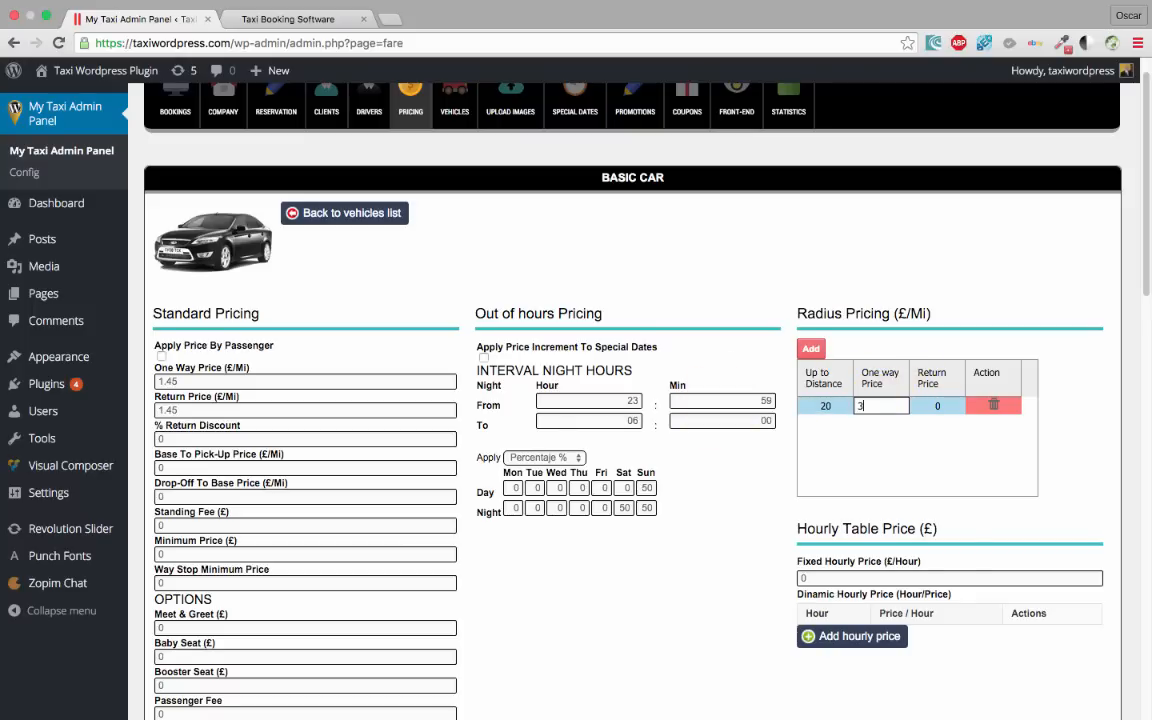
{"action": "type", "text": "3"}
{"action": "left_click", "coordinate": [938, 405]}
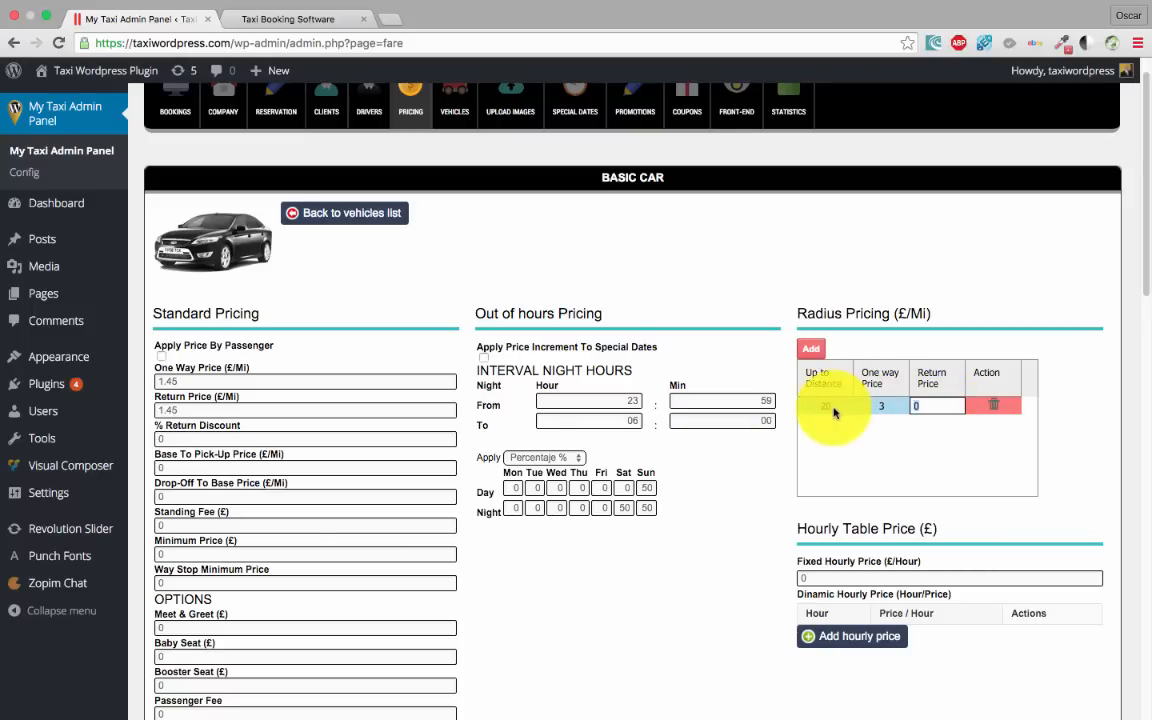
{"action": "type", "text": "3"}
{"action": "left_click", "coordinate": [888, 351]}
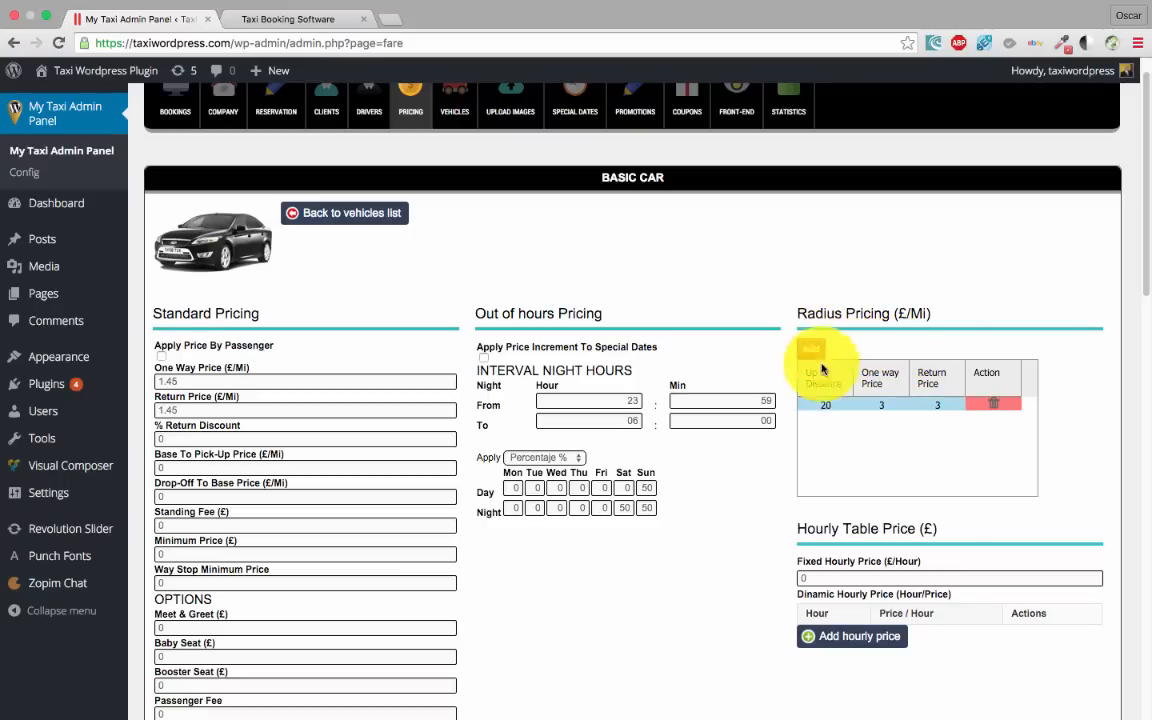
Add radius tiers up to 50 miles at 2/2 and 100 miles at 1.7
{"action": "left_click", "coordinate": [813, 350]}
{"action": "left_click", "coordinate": [823, 420]}
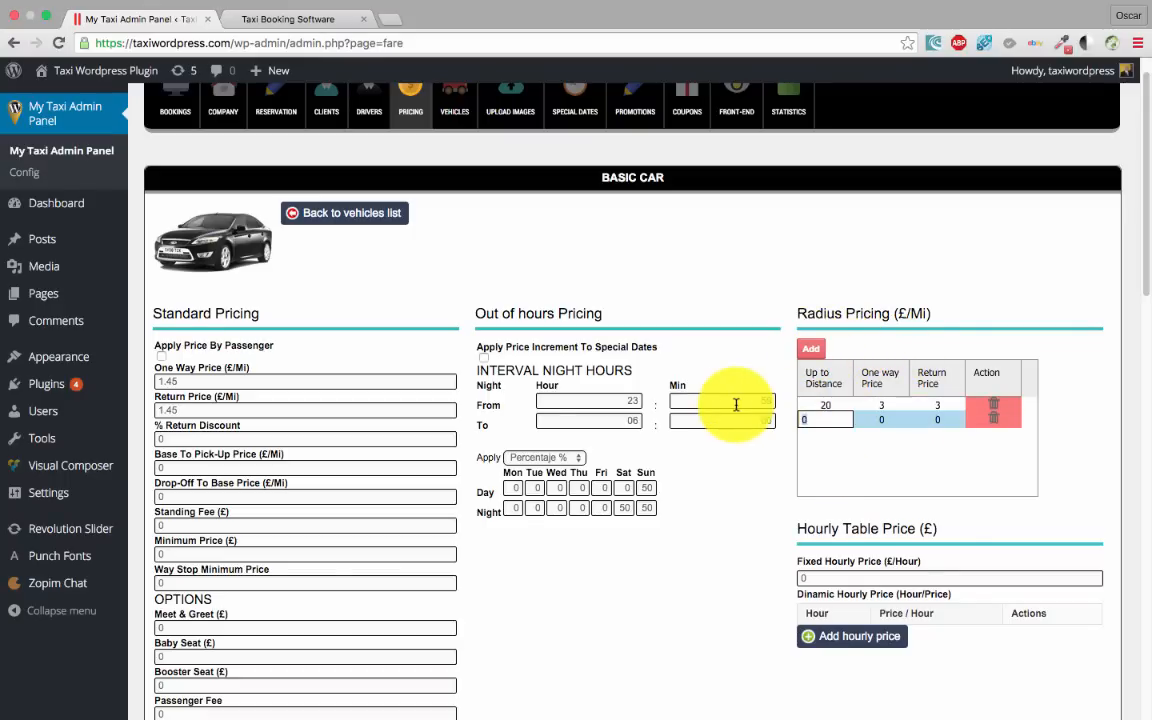
{"action": "type", "text": "50"}
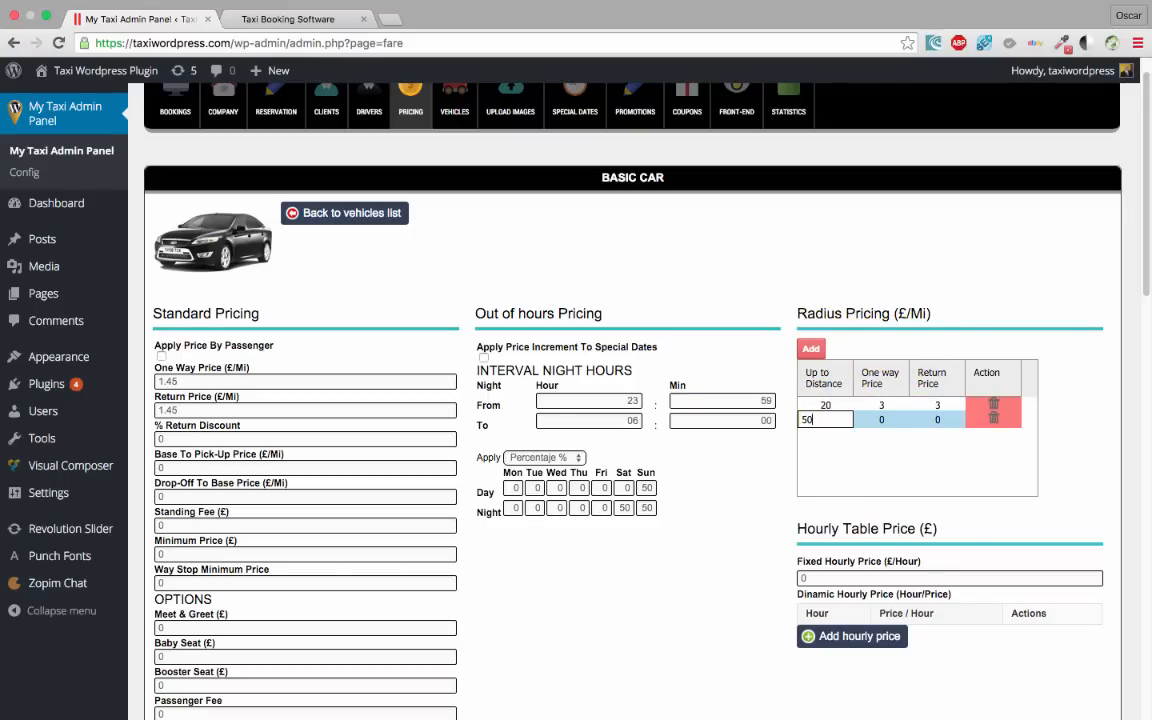
{"action": "left_click", "coordinate": [883, 420]}
{"action": "type", "text": "2"}
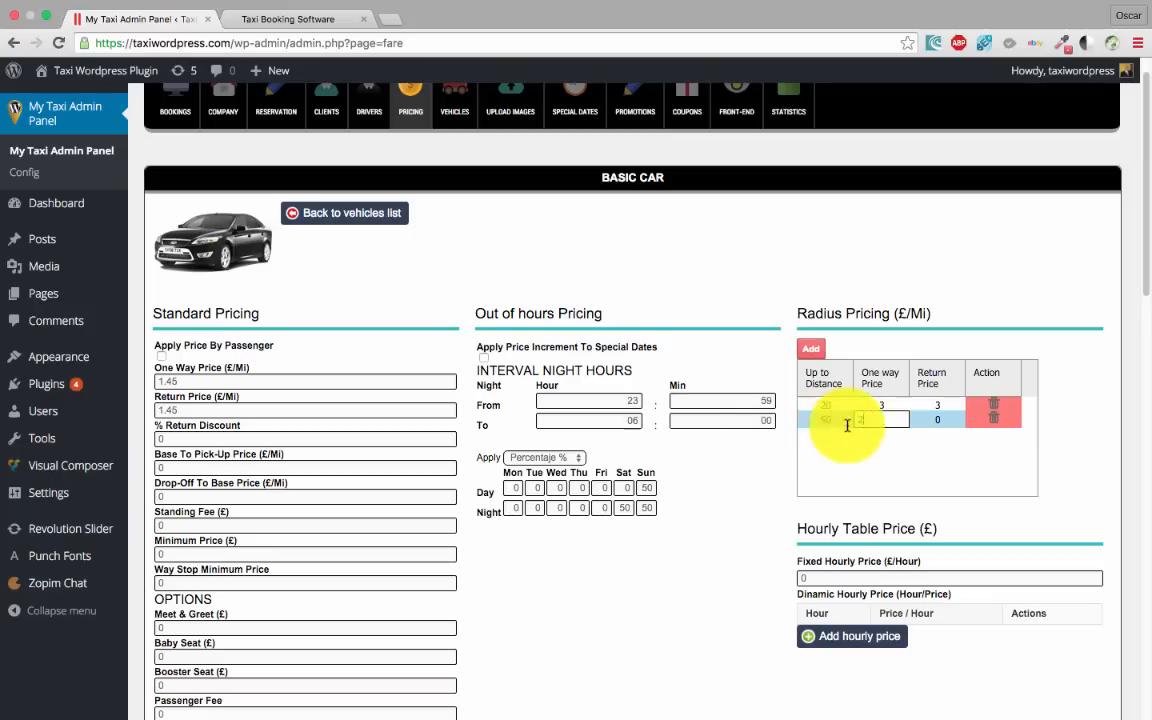
{"action": "left_click", "coordinate": [943, 418]}
{"action": "type", "text": "2"}
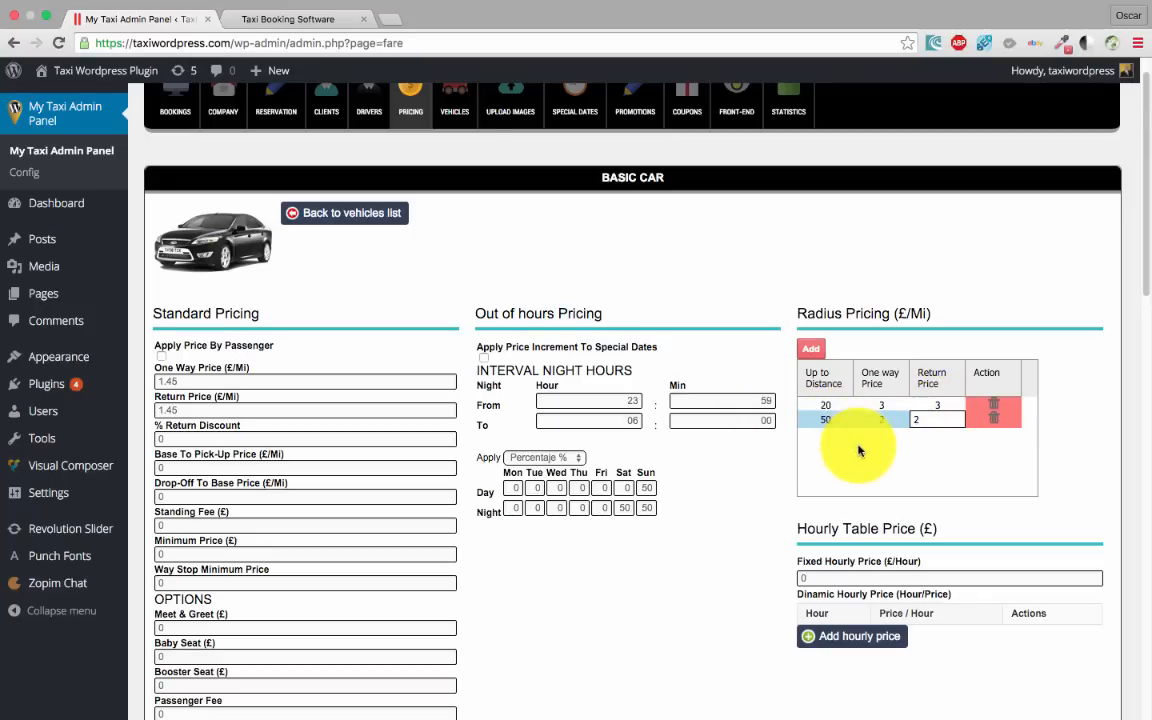
{"action": "left_click", "coordinate": [811, 350]}
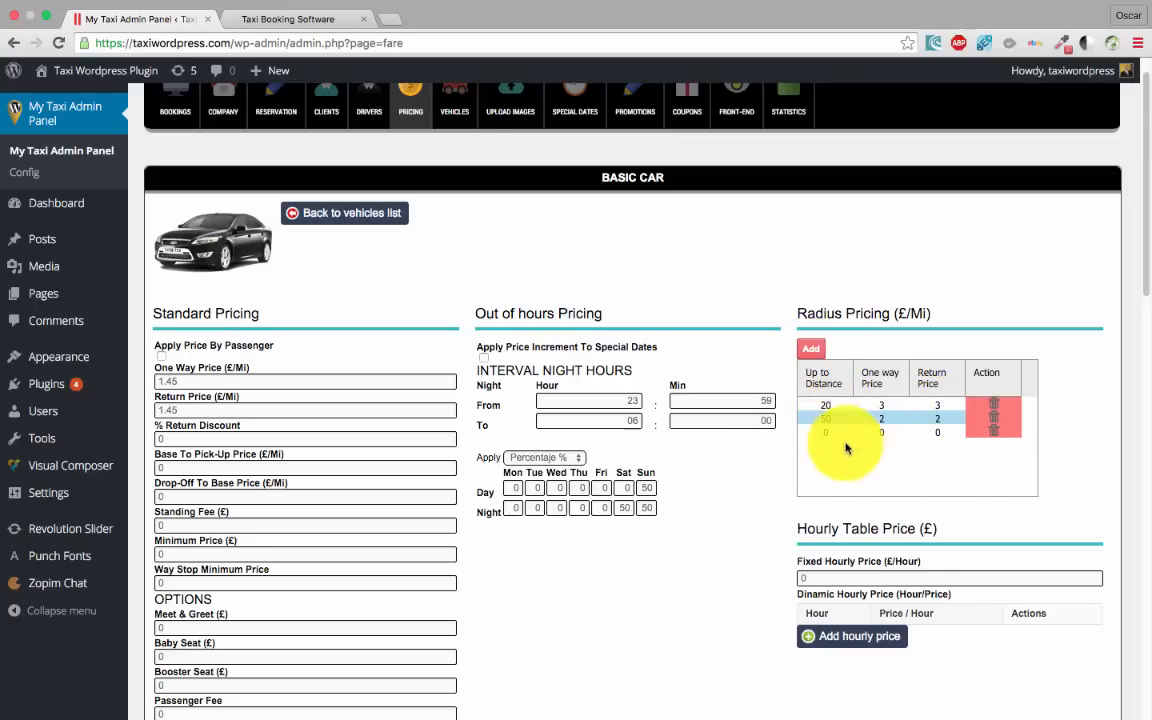
{"action": "left_click", "coordinate": [822, 433]}
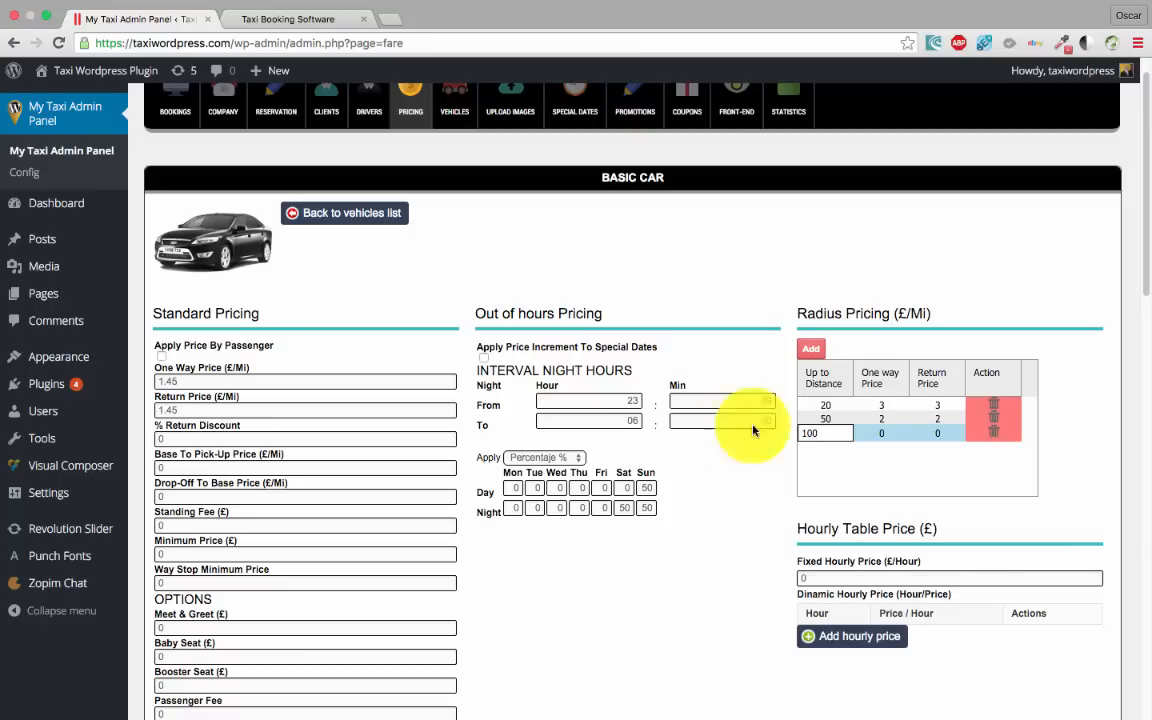
{"action": "left_click", "coordinate": [889, 433]}
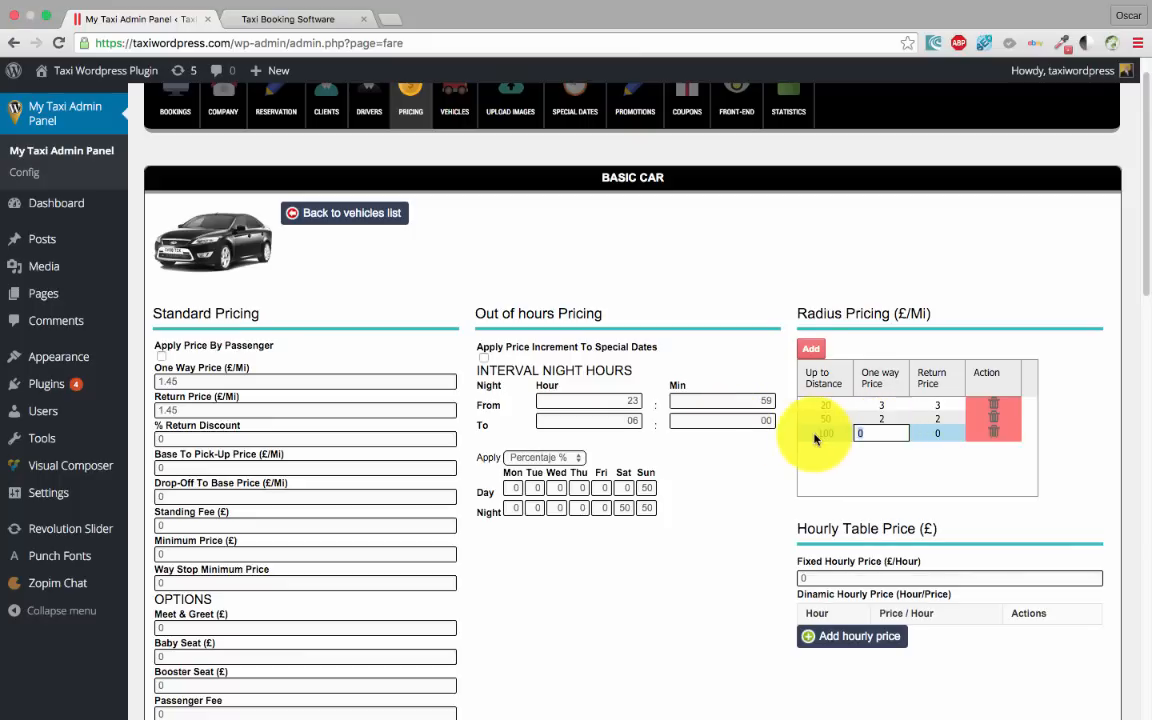
{"action": "type", "text": "1"}
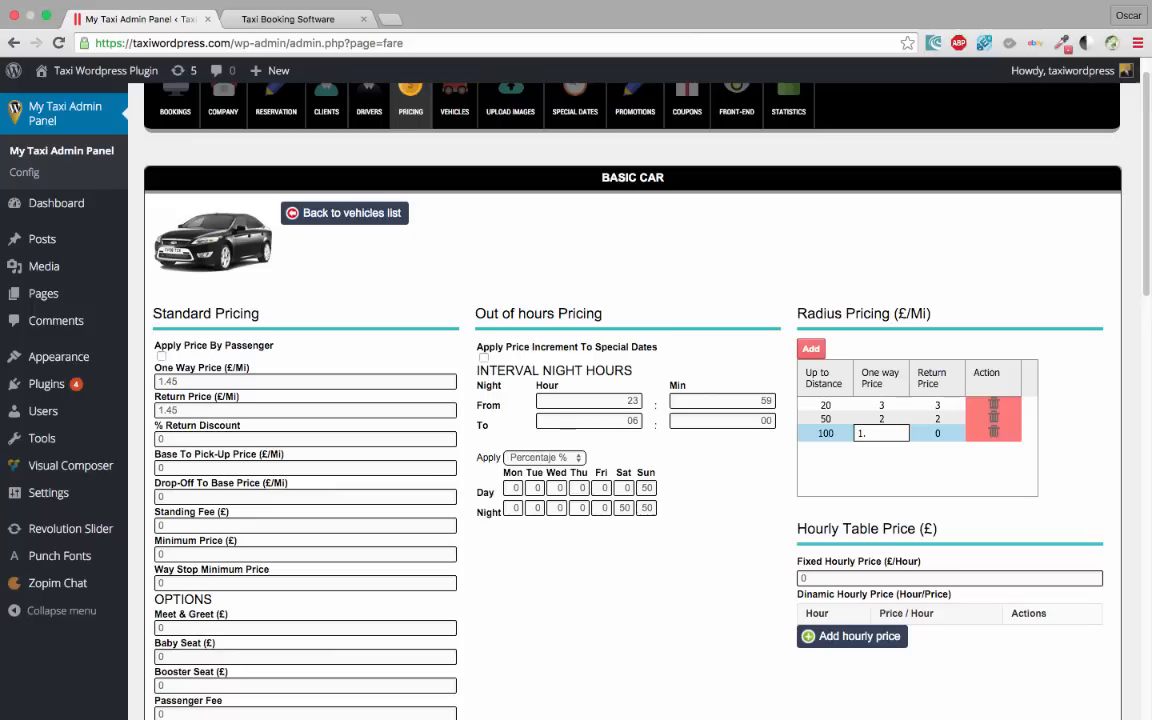
{"action": "type", "text": ".7"}
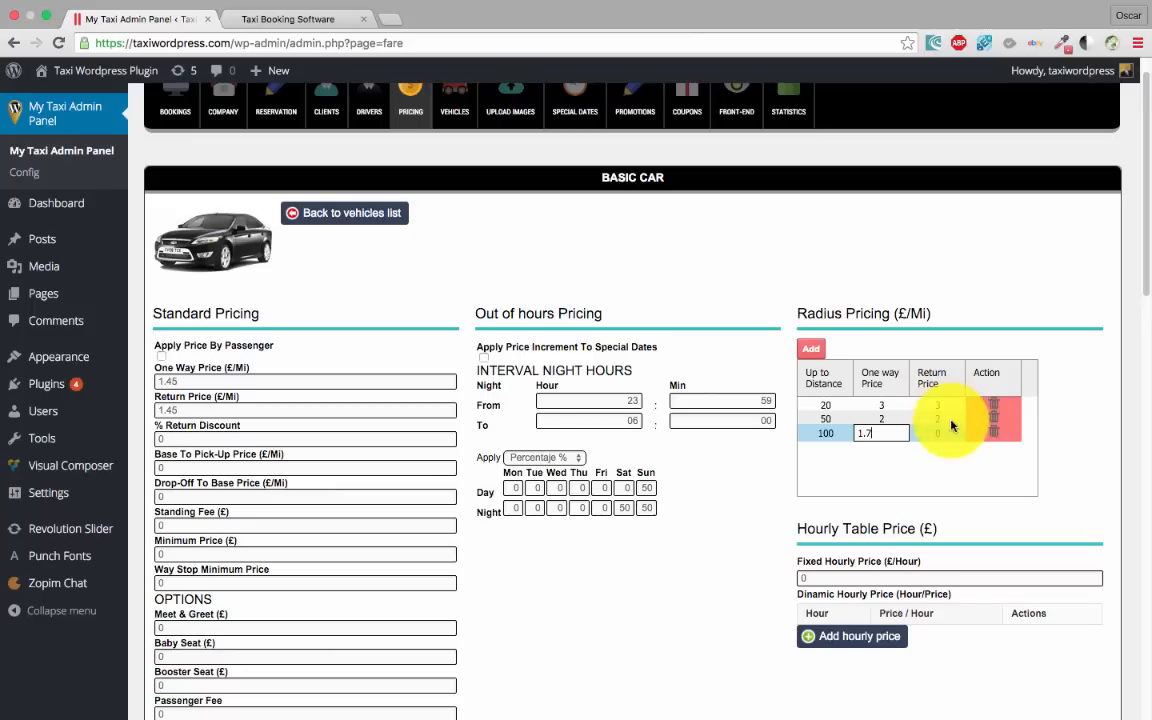
{"action": "left_click", "coordinate": [946, 433]}
{"action": "type", "text": "1.7"}
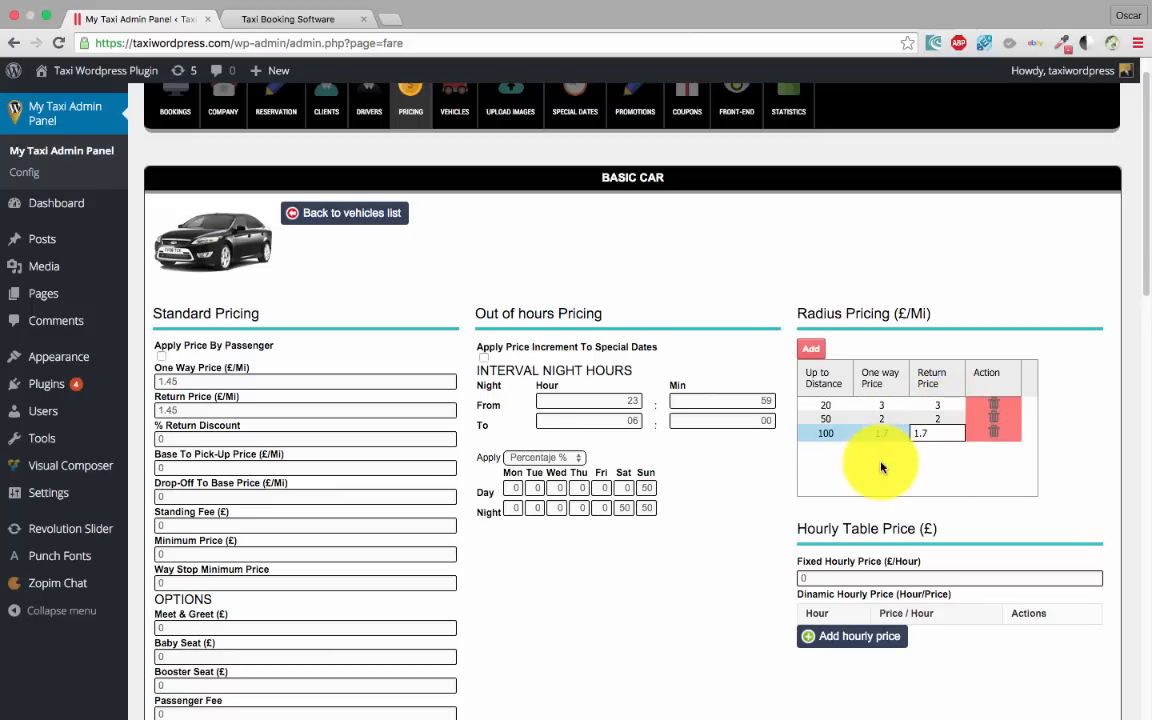
Commit the 100-mile tier's 1.7 return price and edit the Fixed Hourly Price (£/Hour) field
{"action": "left_click", "coordinate": [887, 318]}
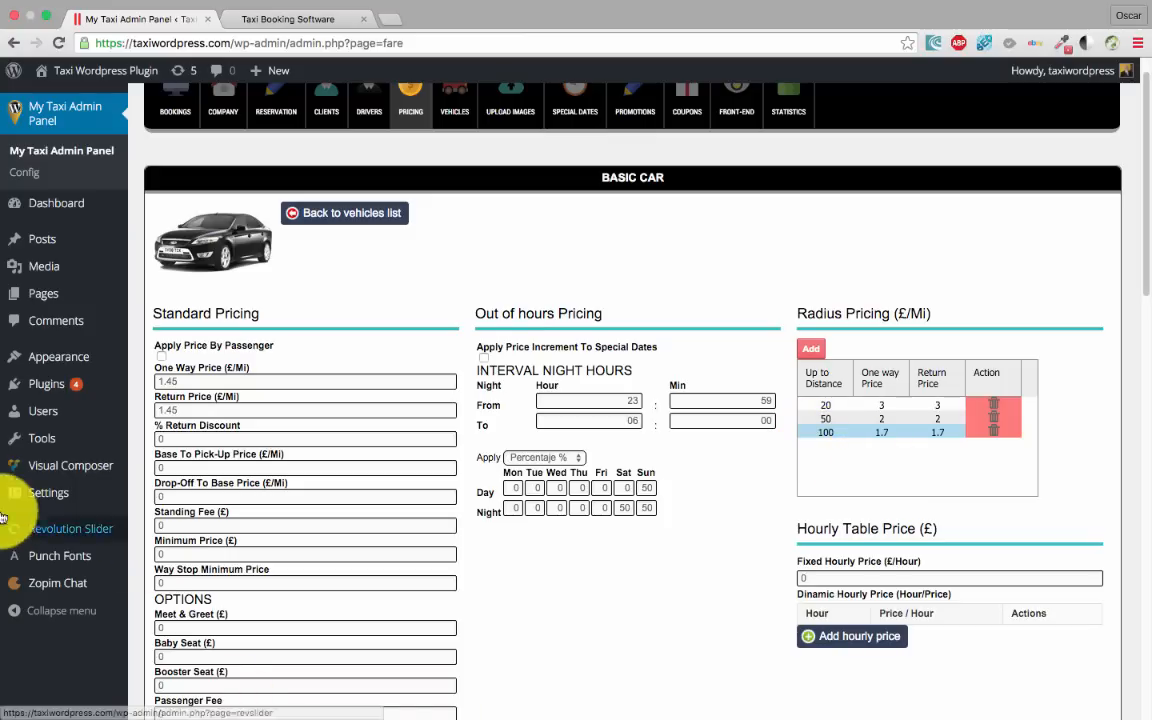
{"action": "double_click", "coordinate": [196, 377]}
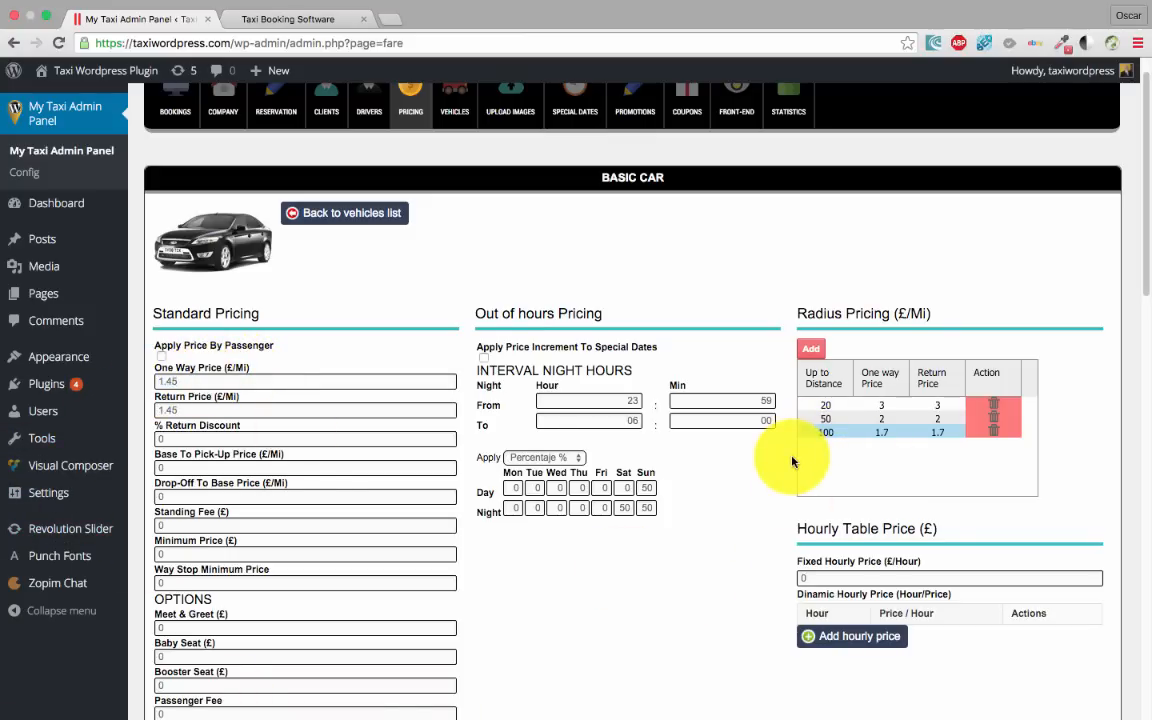
{"action": "scroll", "coordinate": [766, 476], "scroll_direction": "down", "scroll_amount": 3}
{"action": "scroll", "coordinate": [768, 489], "scroll_direction": "up", "scroll_amount": 2}
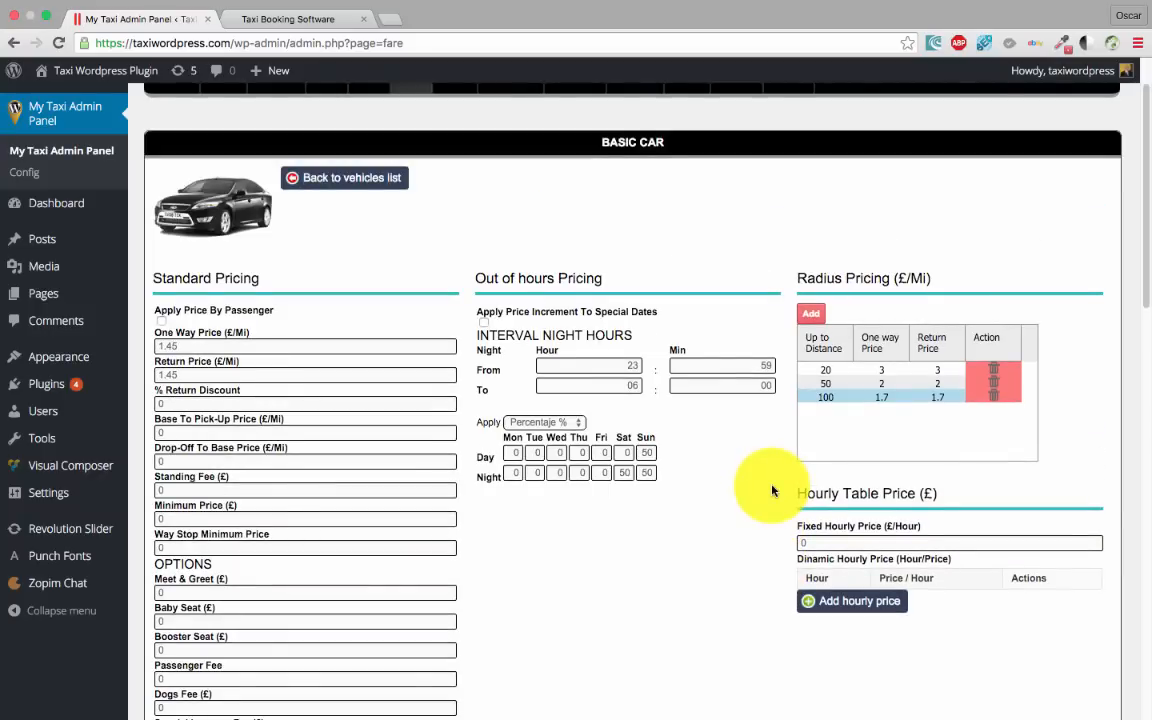
{"action": "scroll", "coordinate": [784, 484], "scroll_direction": "down", "scroll_amount": 3}
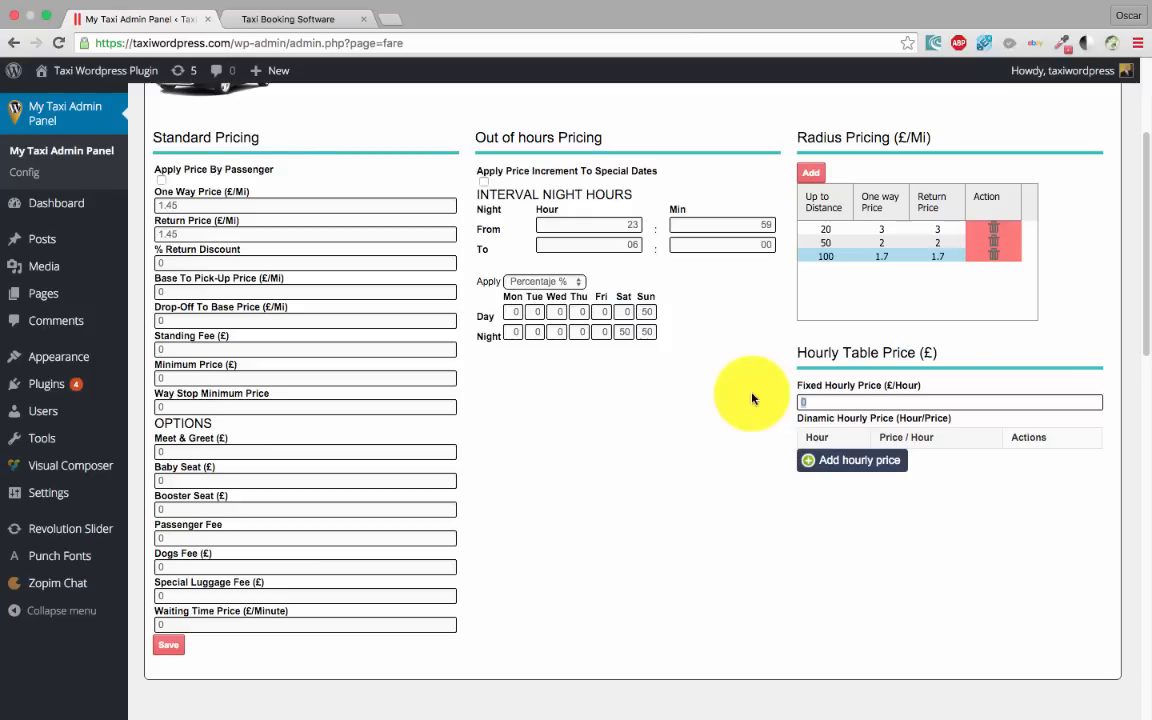
{"action": "type", "text": "10"}
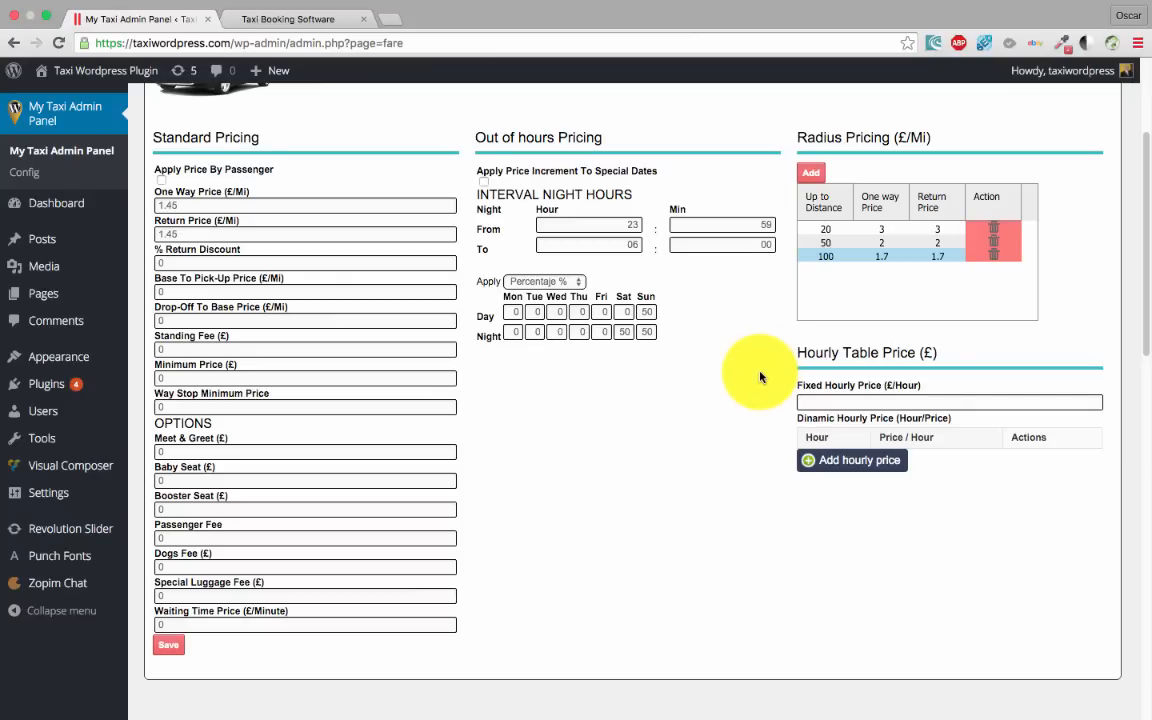
Add hourly table entries of 3 hours at 80 and 4 hours at 70
{"action": "left_click", "coordinate": [852, 461]}
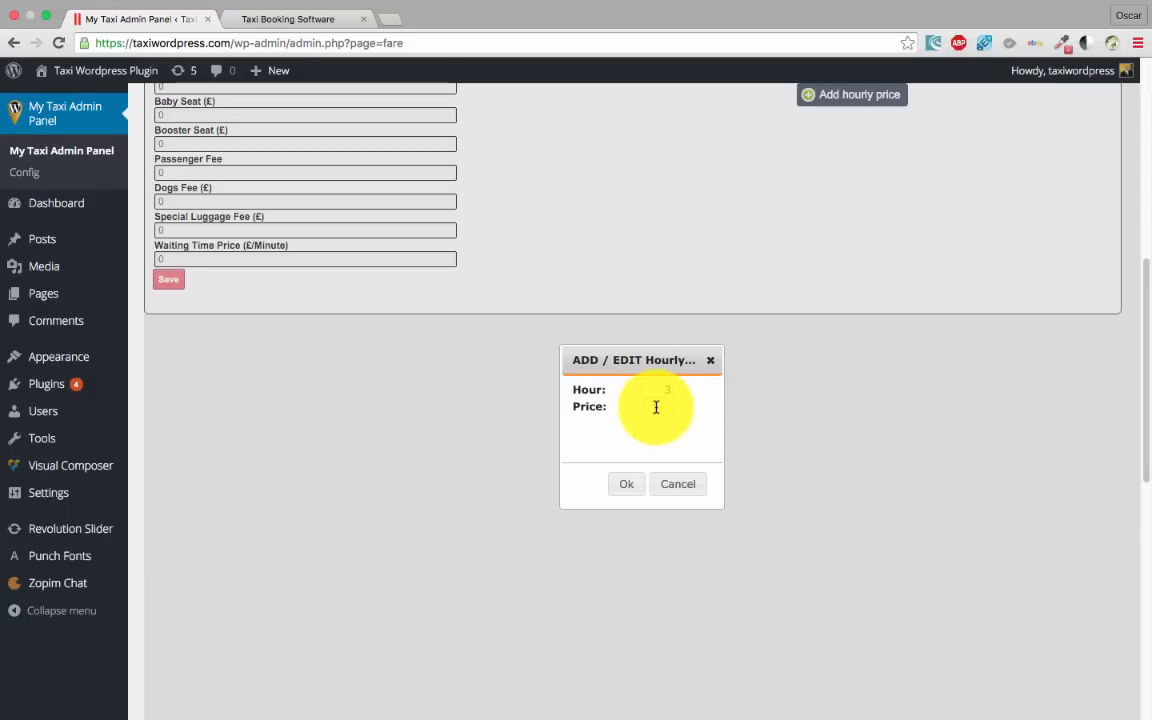
{"action": "left_click", "coordinate": [624, 454]}
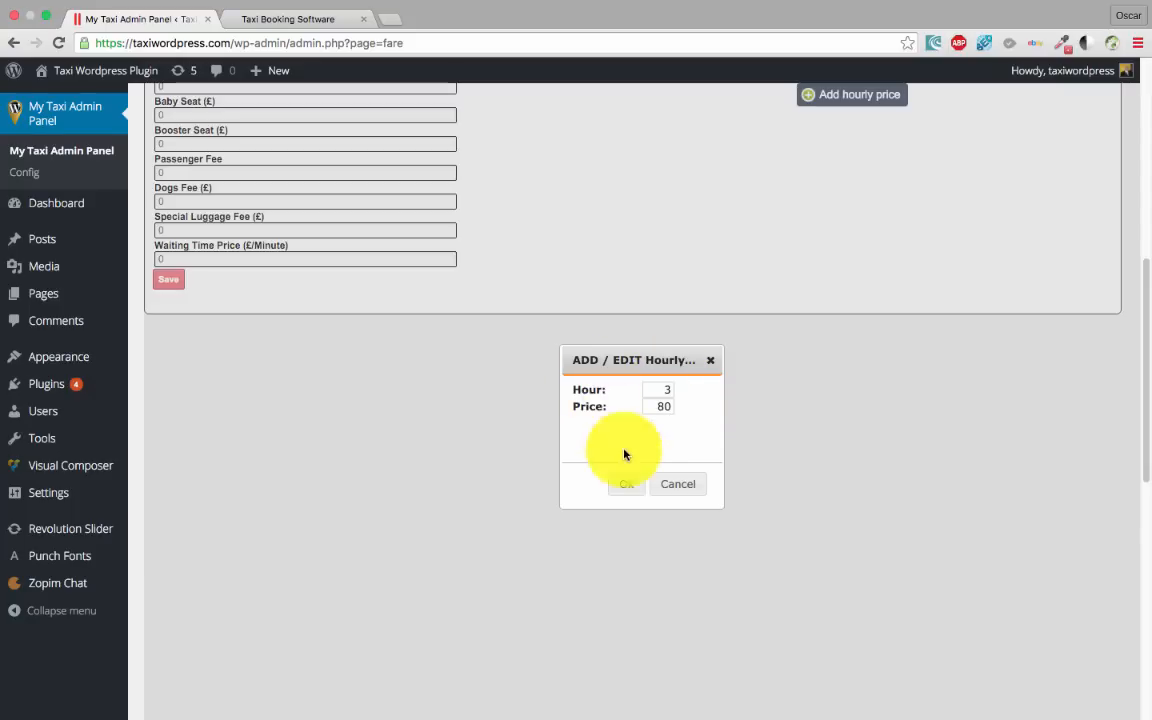
{"action": "left_click", "coordinate": [632, 487]}
{"action": "left_click", "coordinate": [755, 251]}
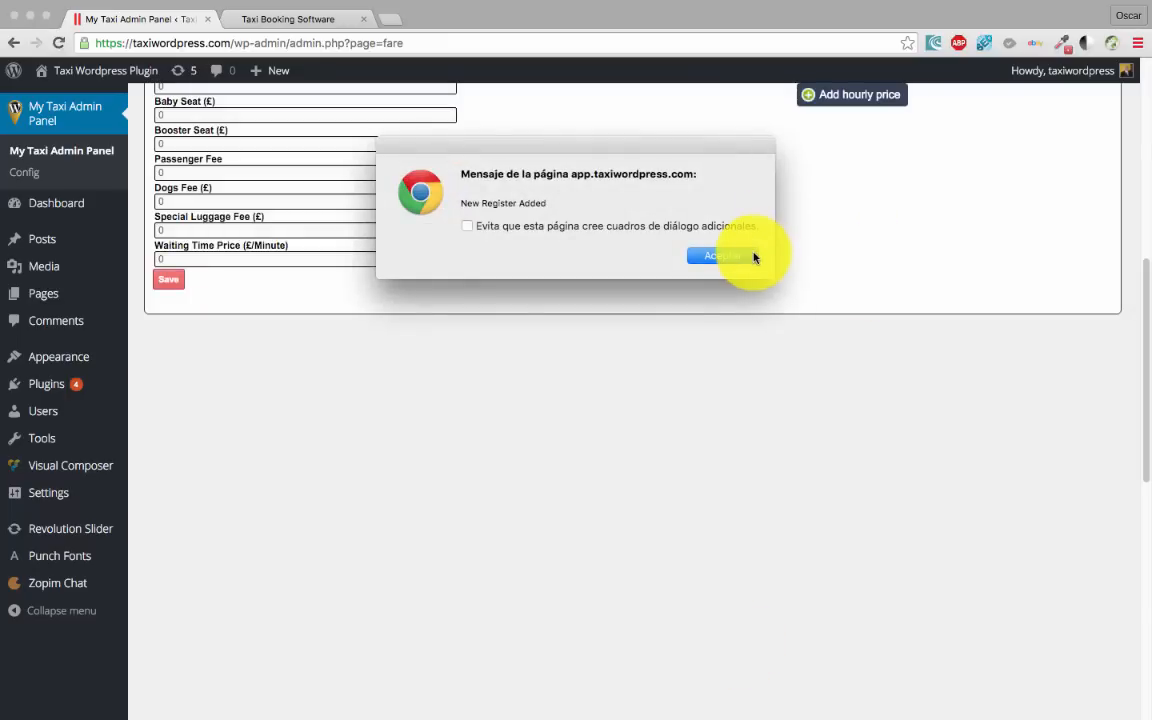
{"action": "scroll", "coordinate": [757, 270], "scroll_direction": "up", "scroll_amount": 4}
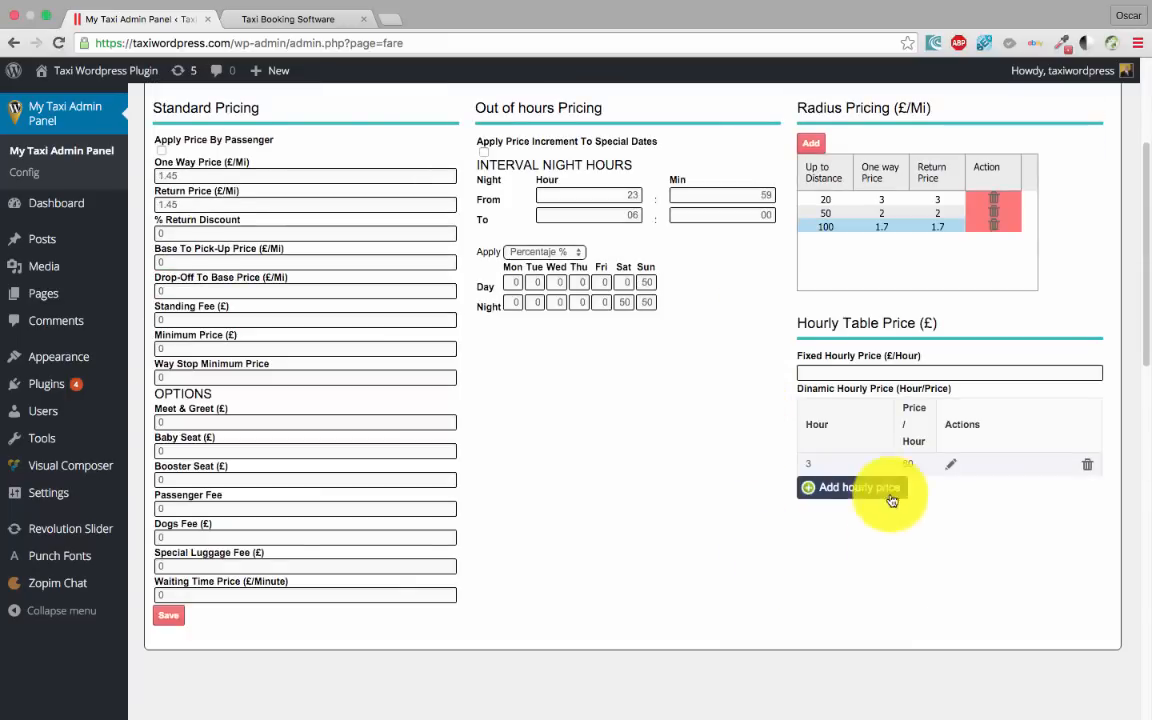
{"action": "left_click", "coordinate": [855, 492]}
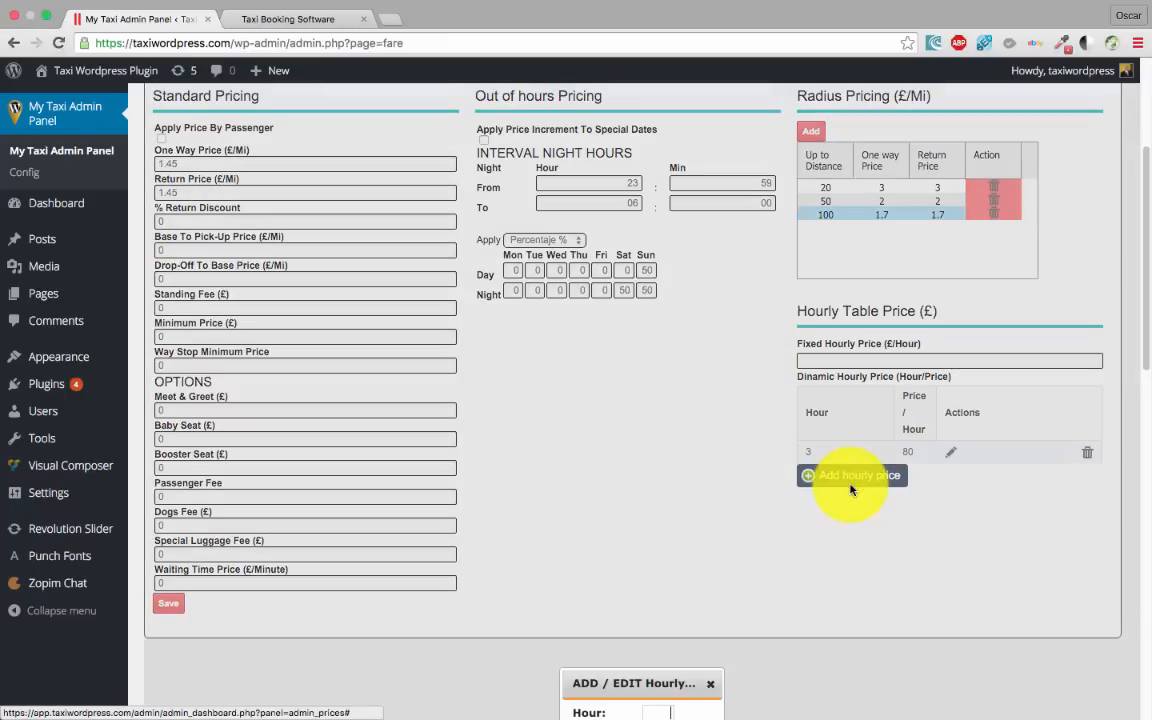
{"action": "scroll", "coordinate": [588, 604], "scroll_direction": "down", "scroll_amount": 4}
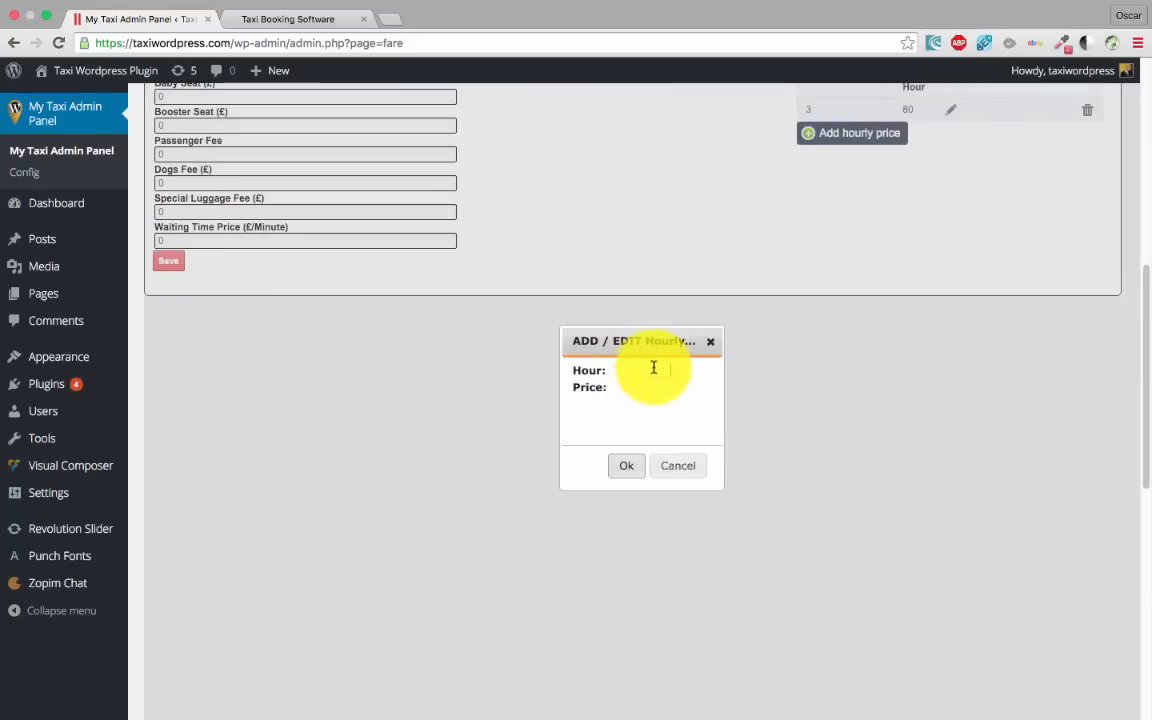
{"action": "type", "text": "4"}
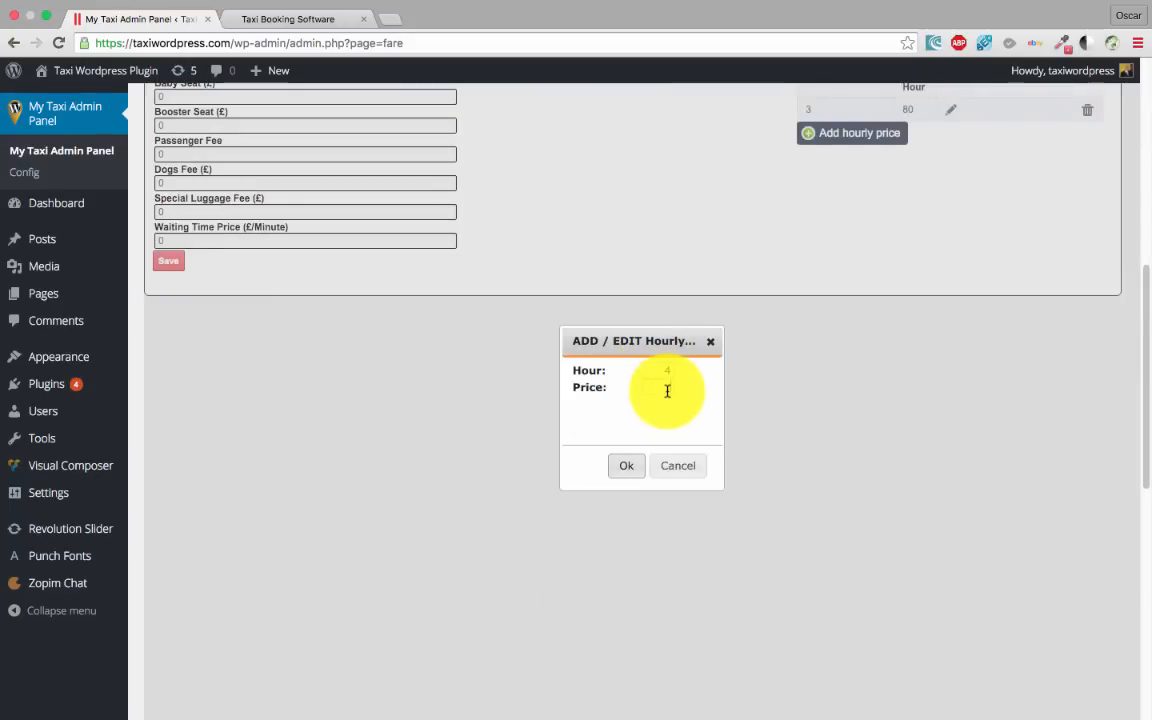
{"action": "left_click", "coordinate": [667, 391]}
{"action": "type", "text": "70"}
{"action": "left_click", "coordinate": [627, 462]}
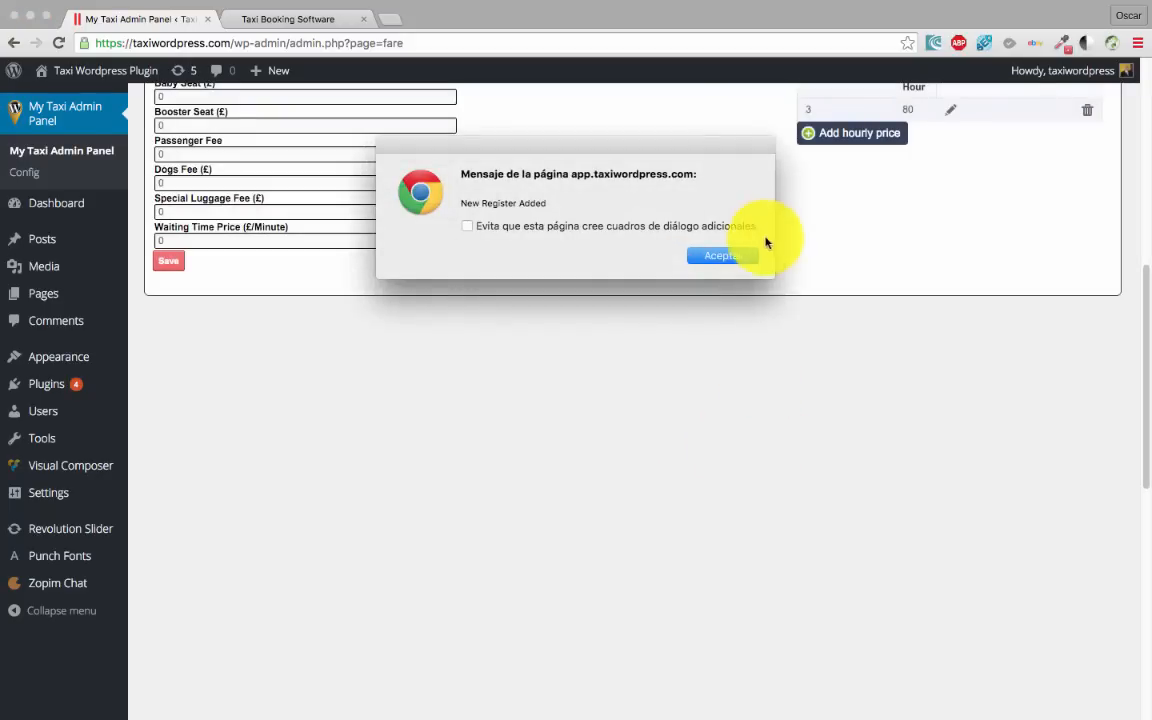
{"action": "left_click", "coordinate": [730, 255]}
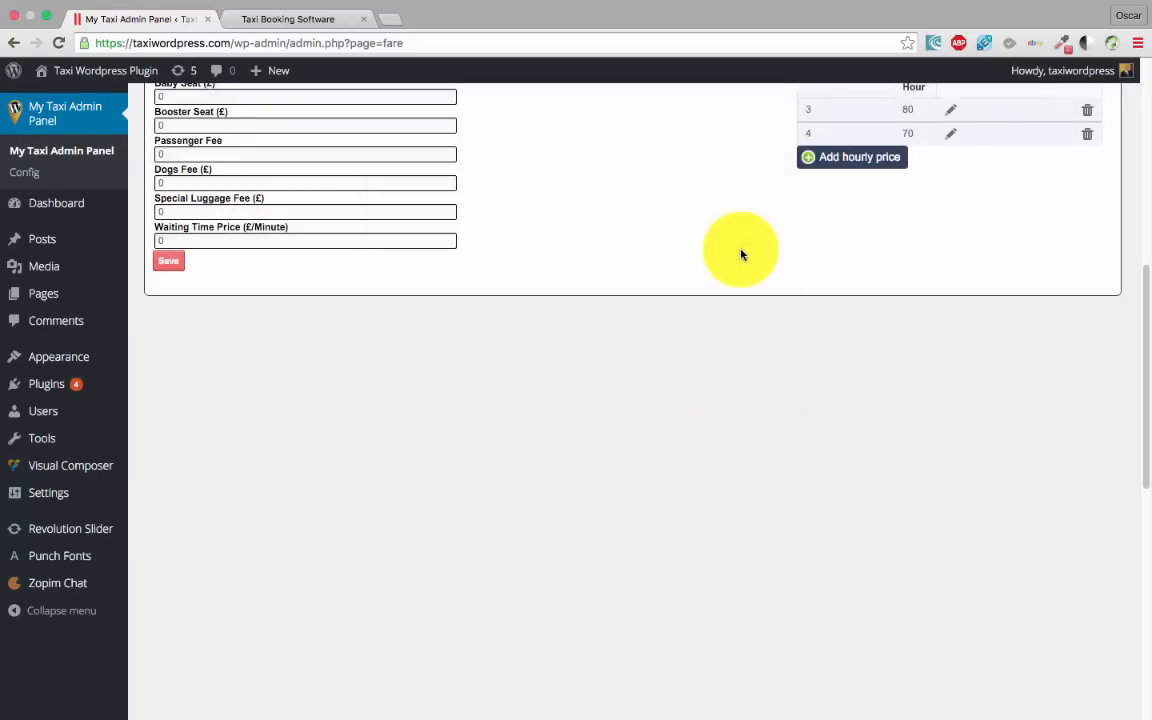
Add a 5-hour hourly price of 60, correcting a mistyped 68
{"action": "scroll", "coordinate": [867, 254], "scroll_direction": "up", "scroll_amount": 5}
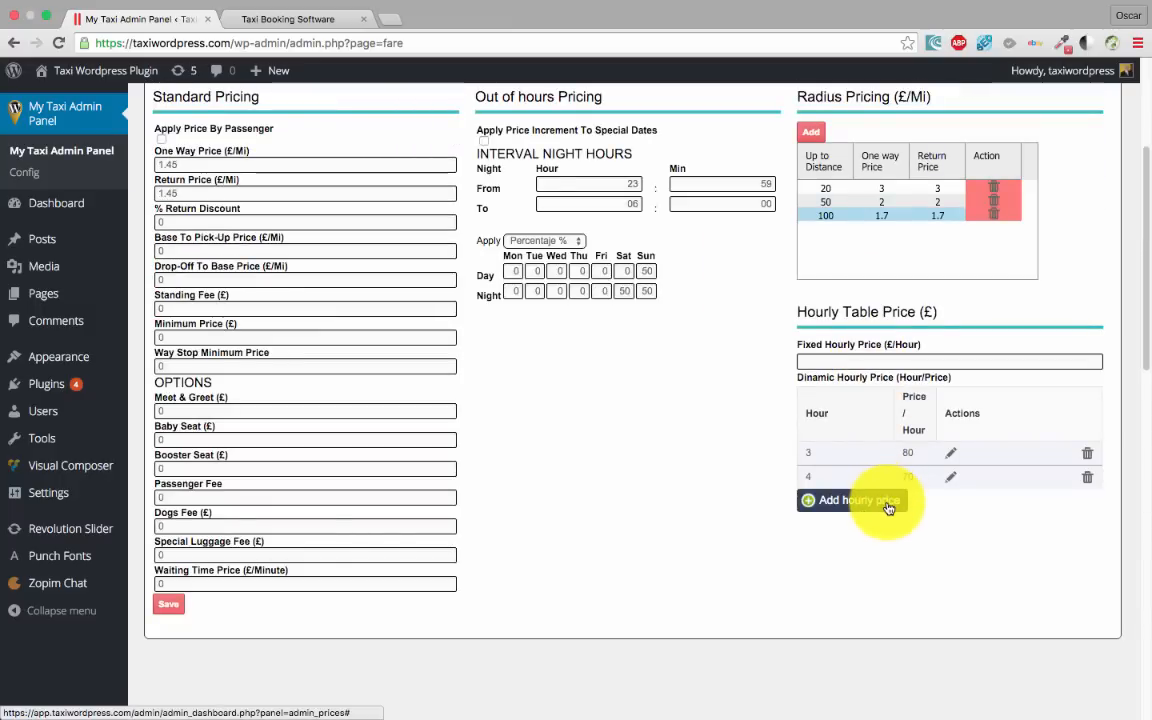
{"action": "left_click", "coordinate": [888, 508]}
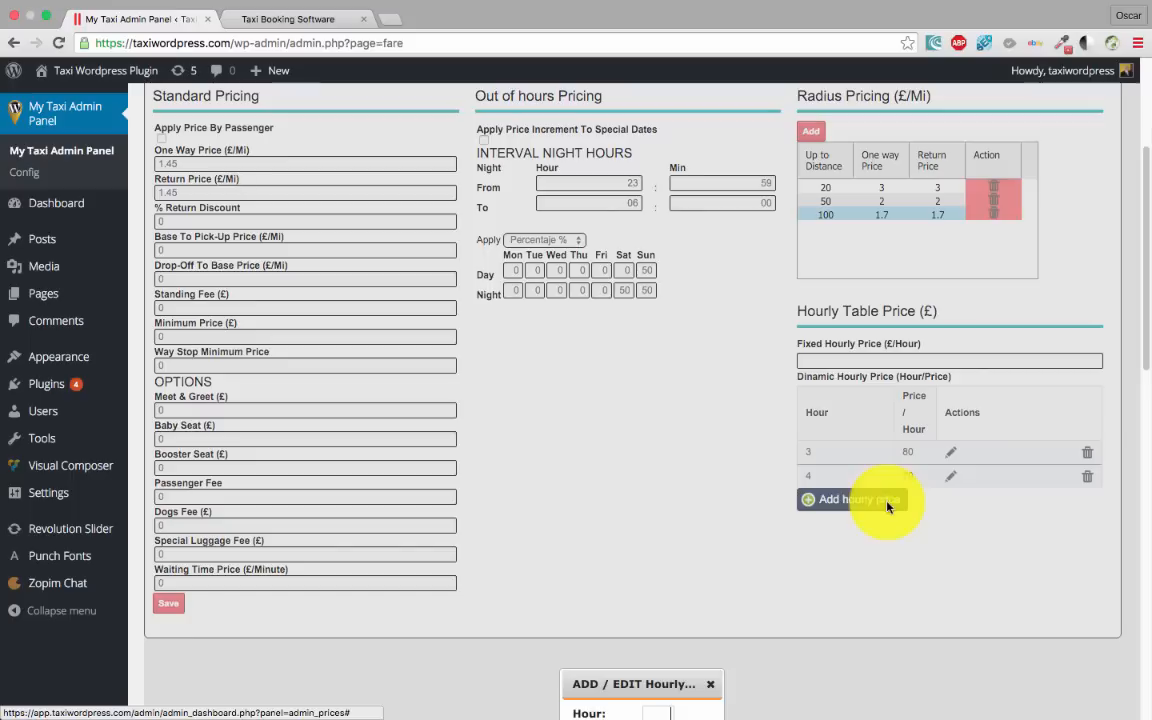
{"action": "scroll", "coordinate": [670, 585], "scroll_direction": "down", "scroll_amount": 3}
{"action": "left_click", "coordinate": [664, 579]}
{"action": "type", "text": "5"}
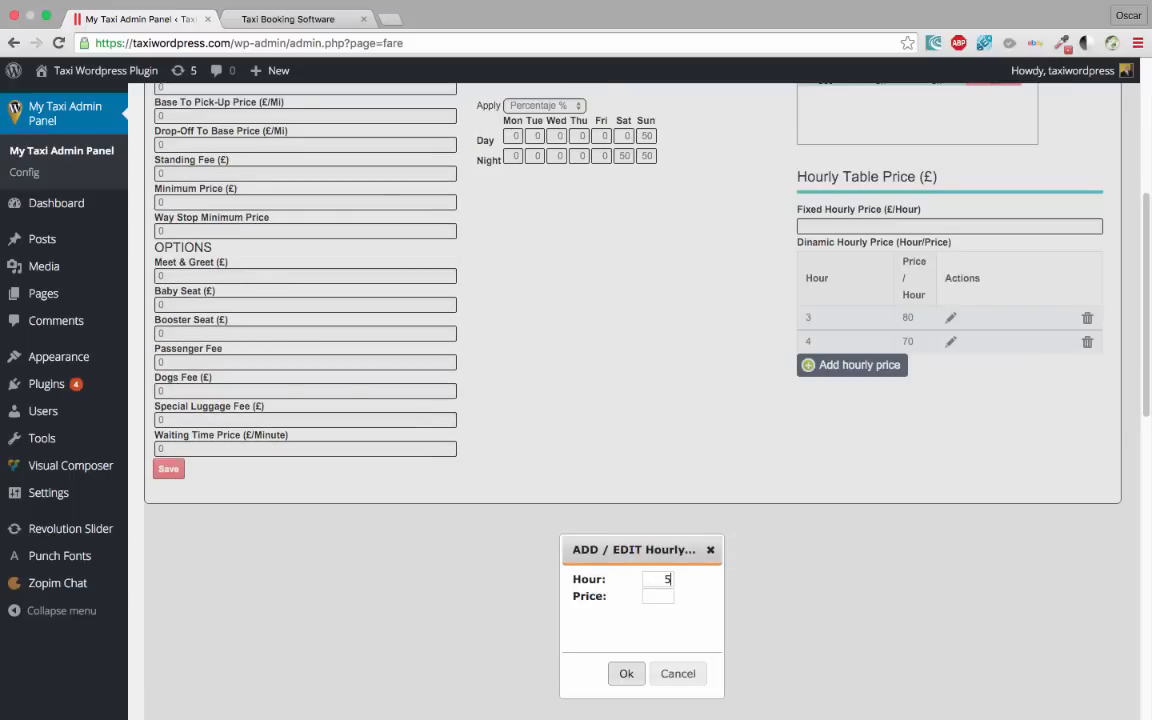
{"action": "left_click", "coordinate": [670, 589]}
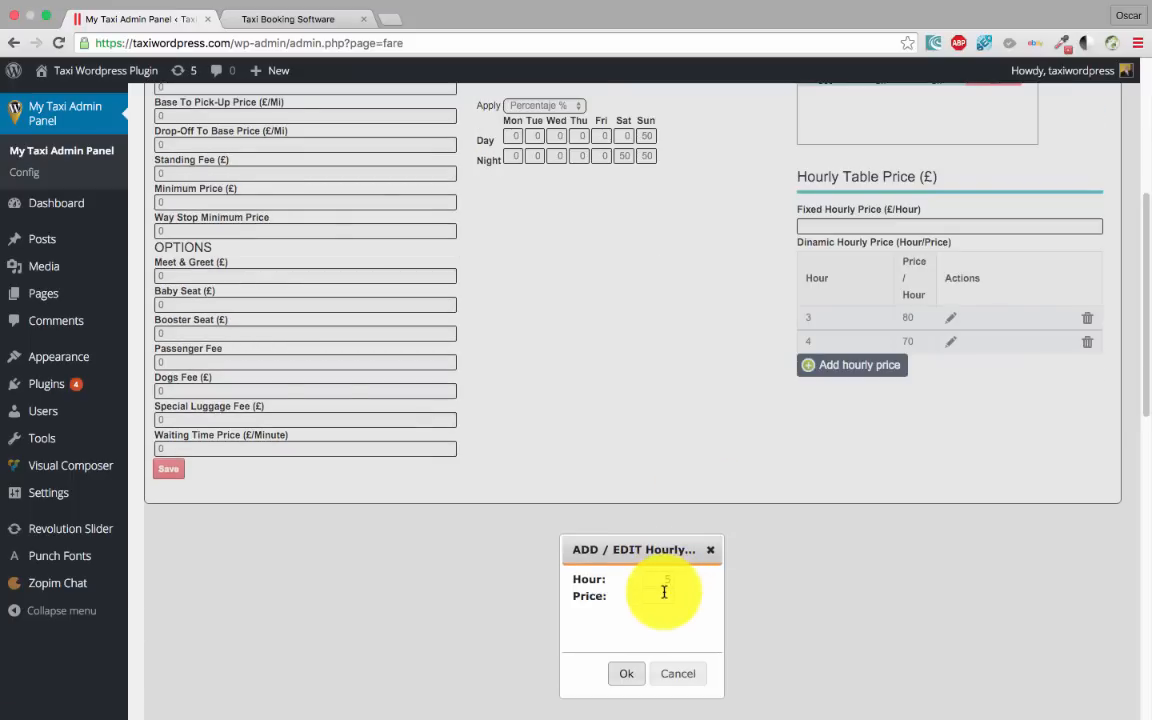
{"action": "type", "text": "68"}
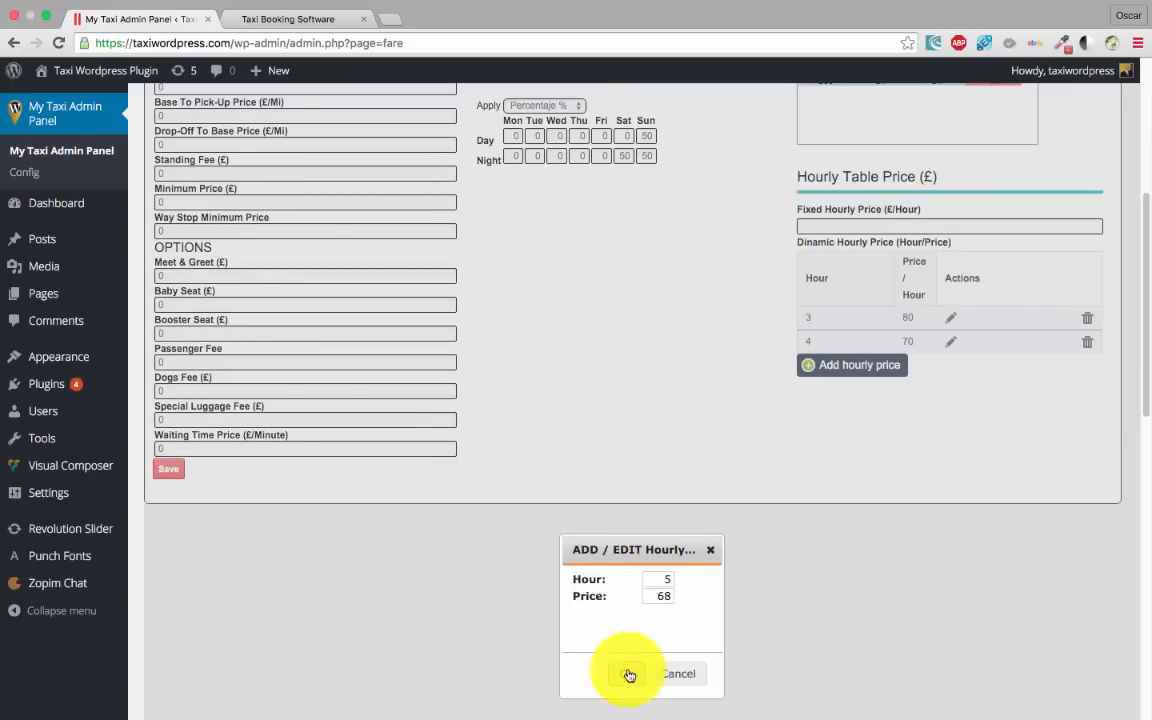
{"action": "key", "text": "BackSpace"}
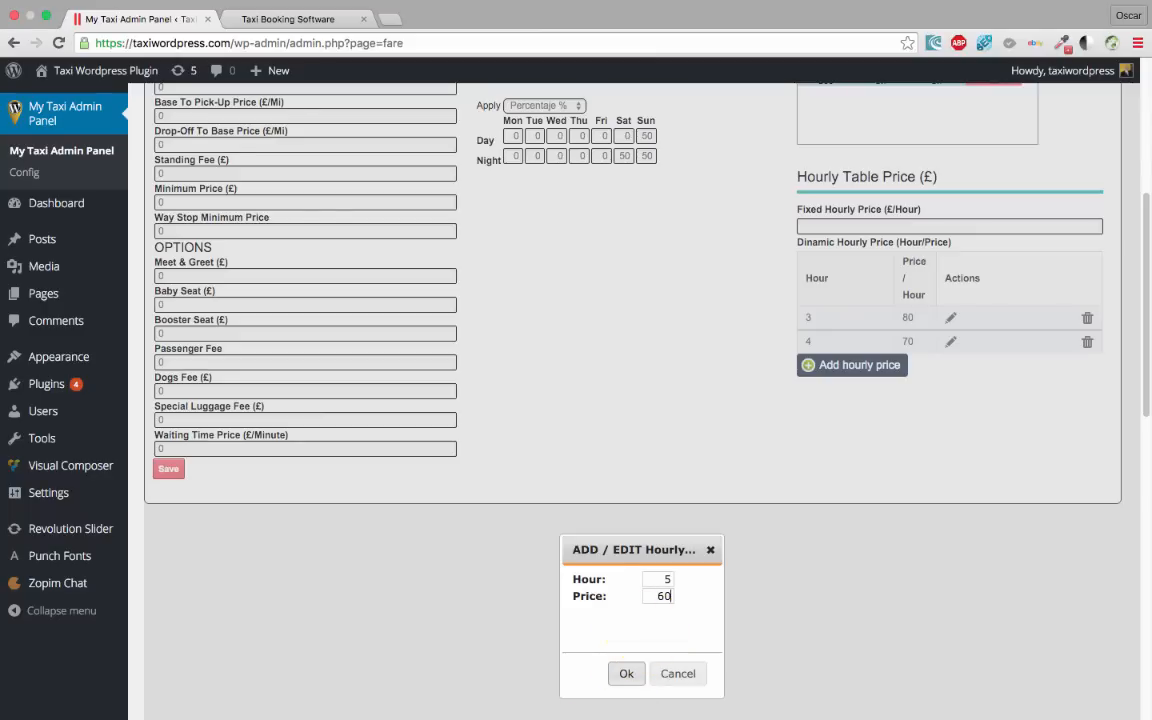
{"action": "left_click", "coordinate": [620, 674]}
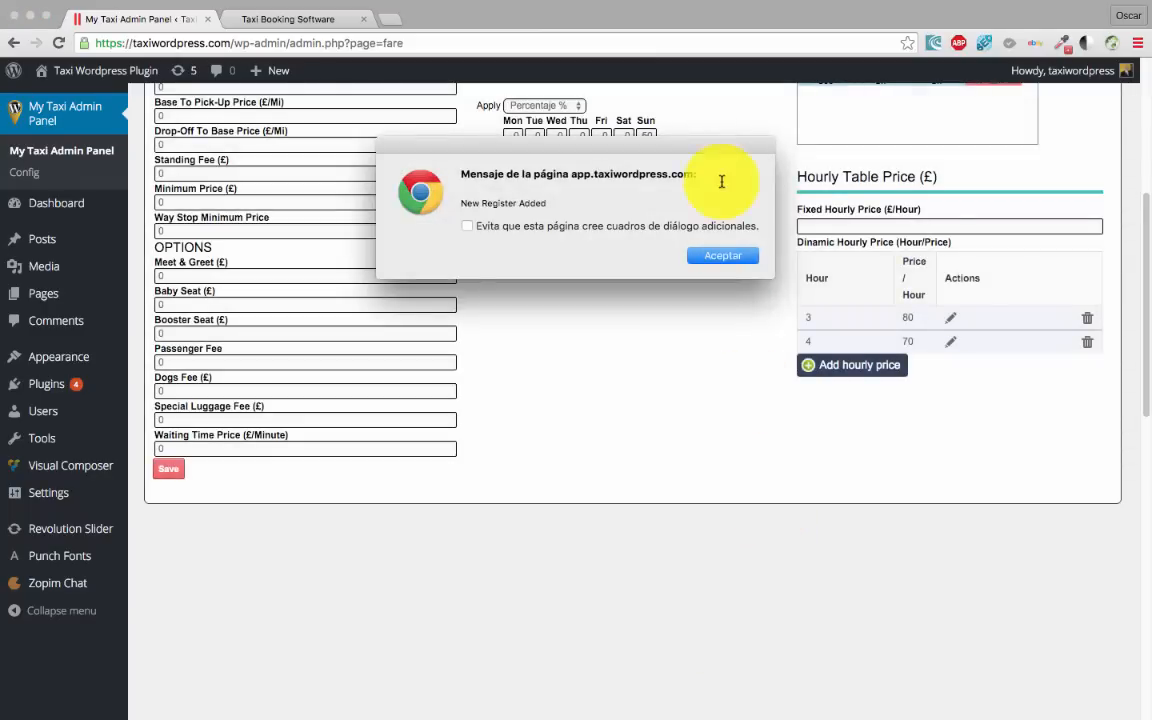
{"action": "left_click", "coordinate": [728, 272]}
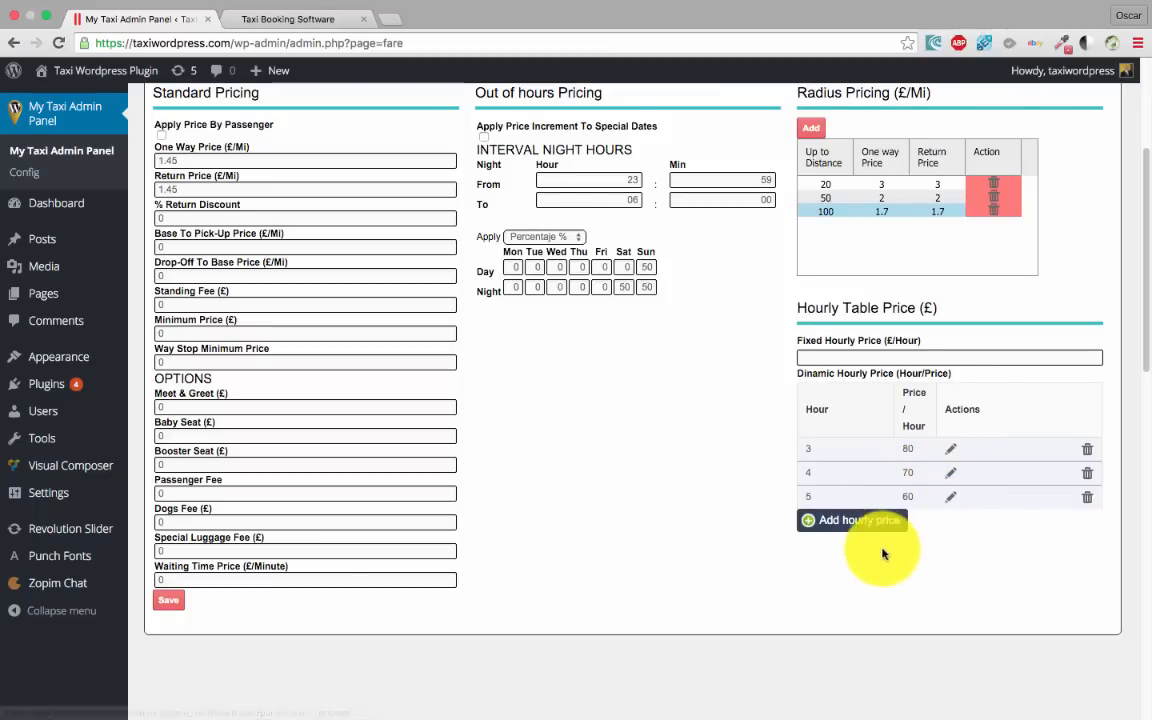
{"action": "scroll", "coordinate": [896, 565], "scroll_direction": "up", "scroll_amount": 5}
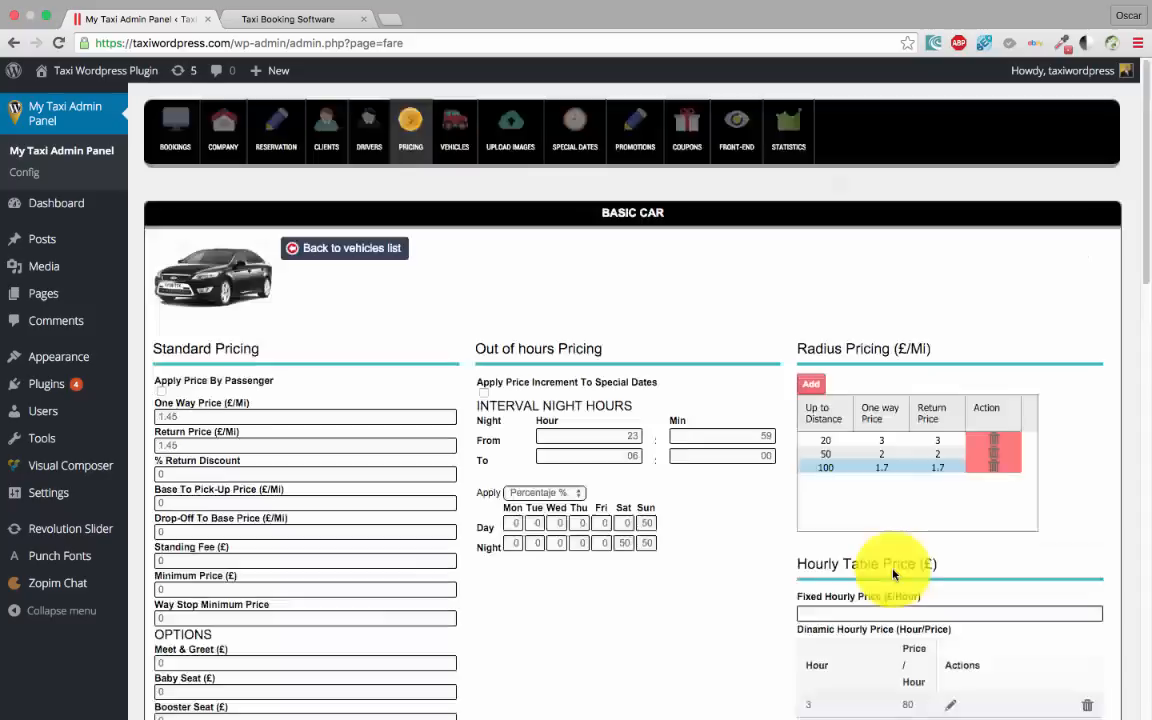
Set Front-End hourly rate limits to minimum 3 and maximum 8 hours and save
{"action": "left_click", "coordinate": [735, 134]}
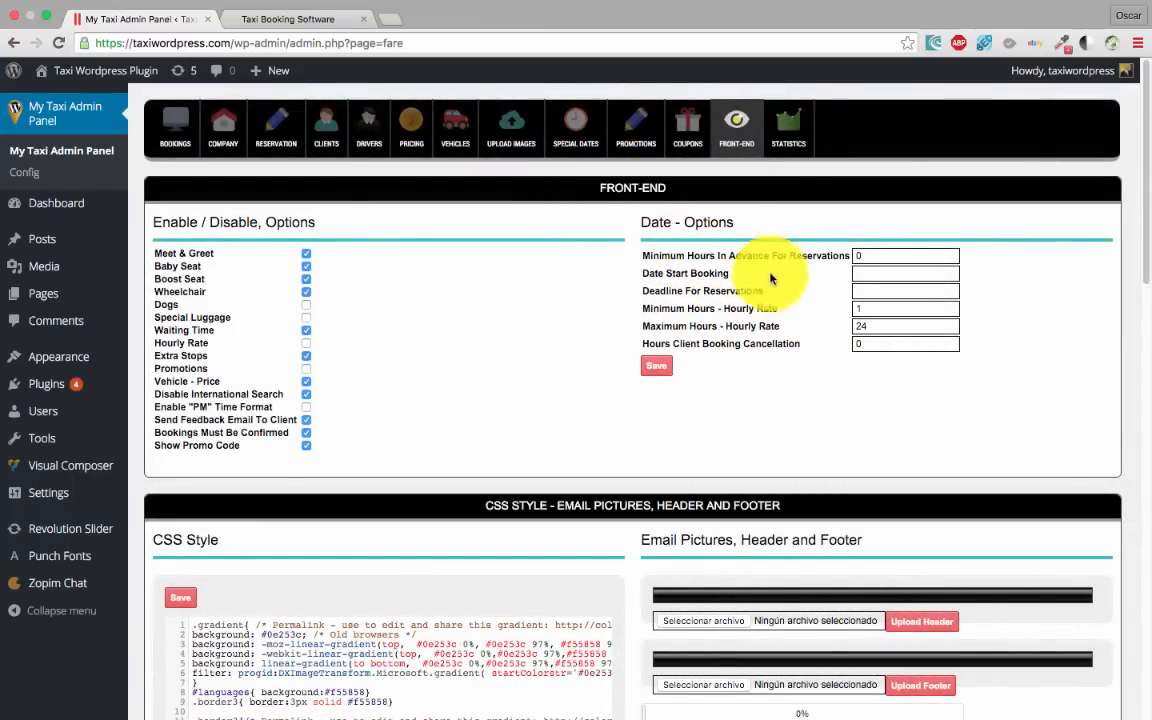
{"action": "left_click", "coordinate": [856, 308]}
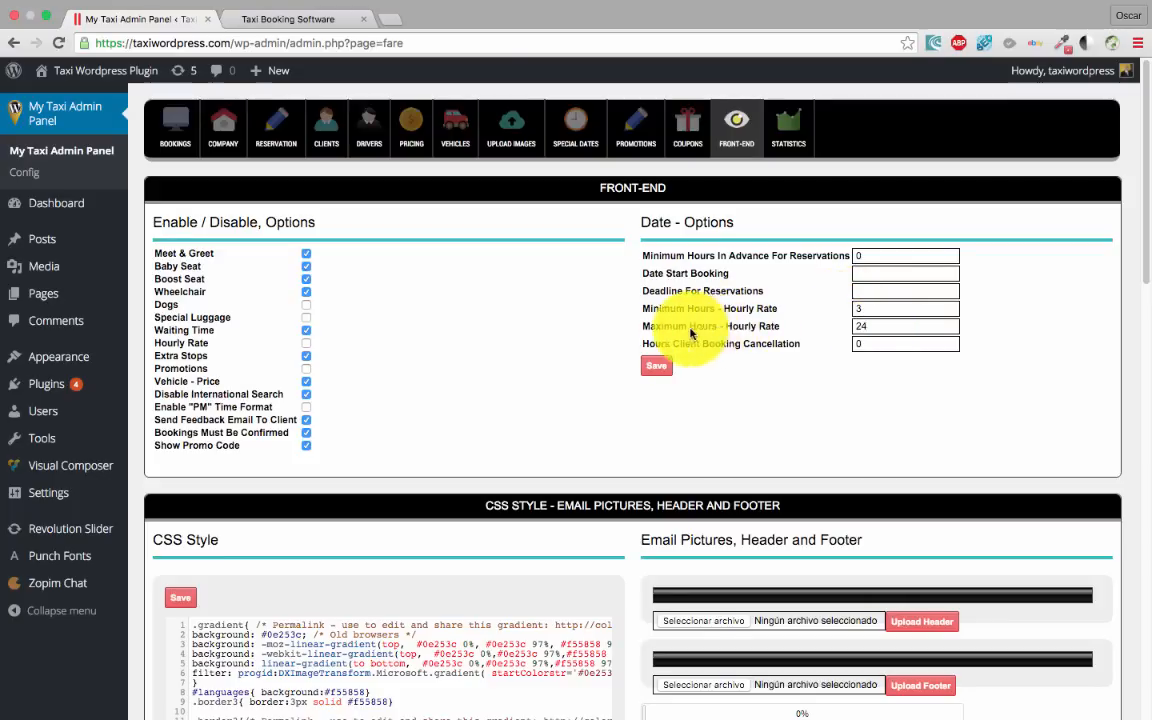
{"action": "key", "text": "Tab"}
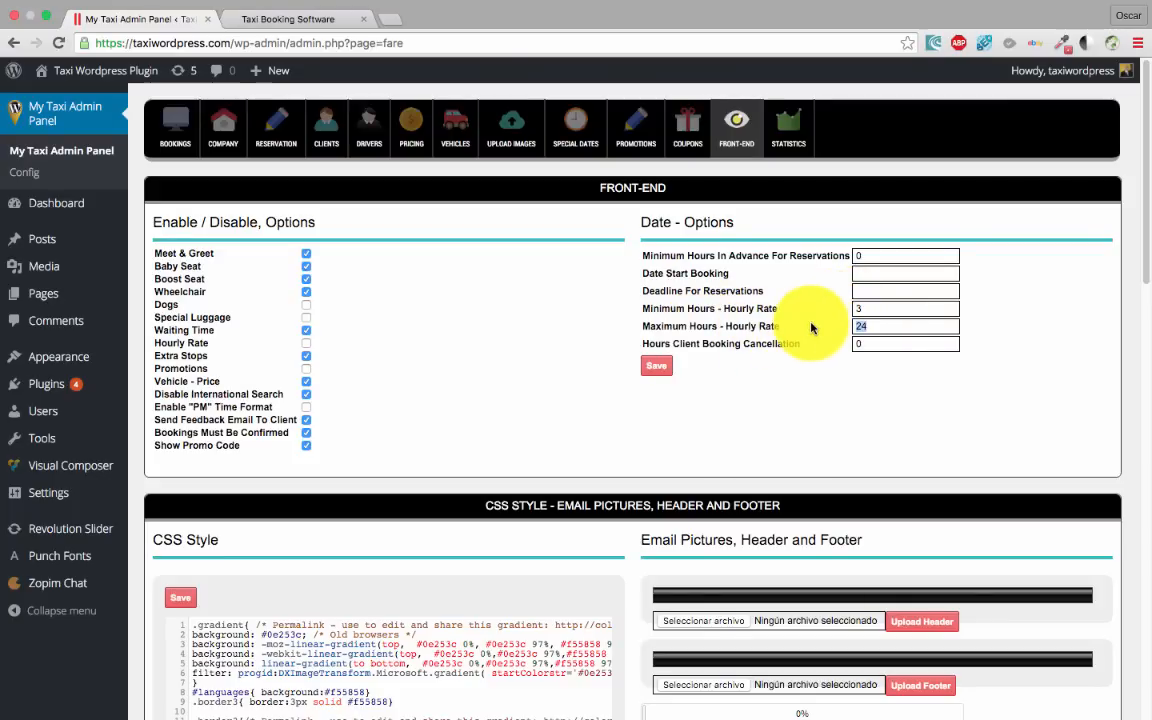
{"action": "type", "text": "8"}
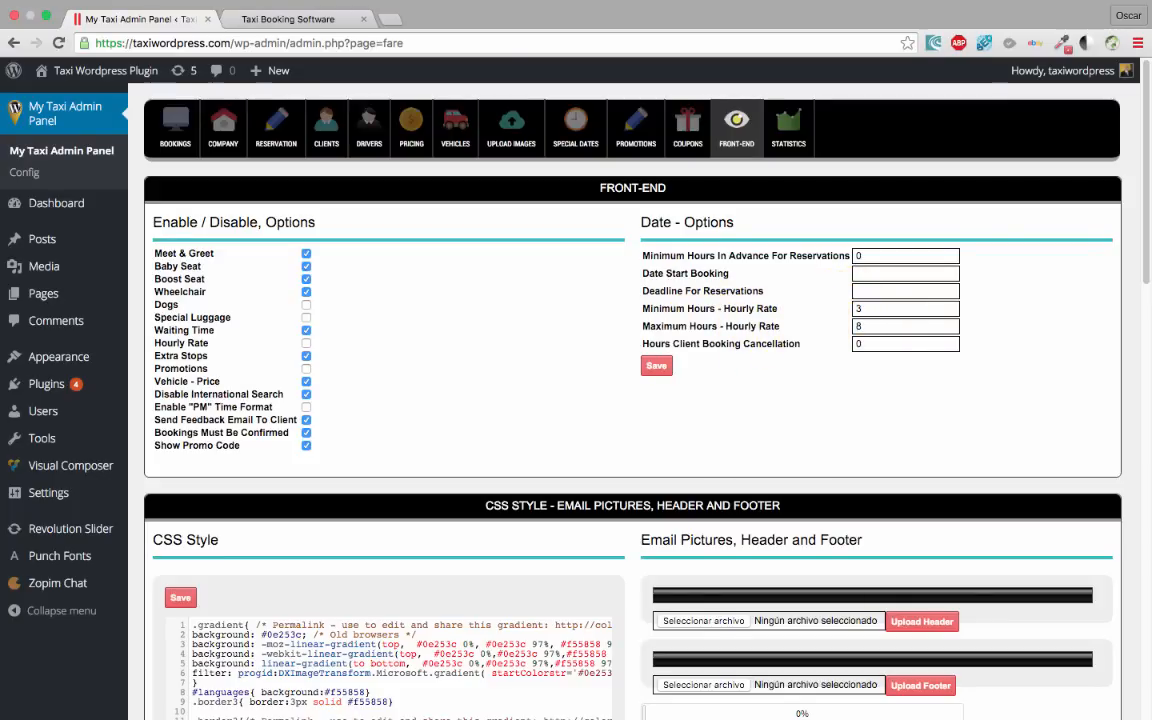
{"action": "left_click", "coordinate": [656, 365]}
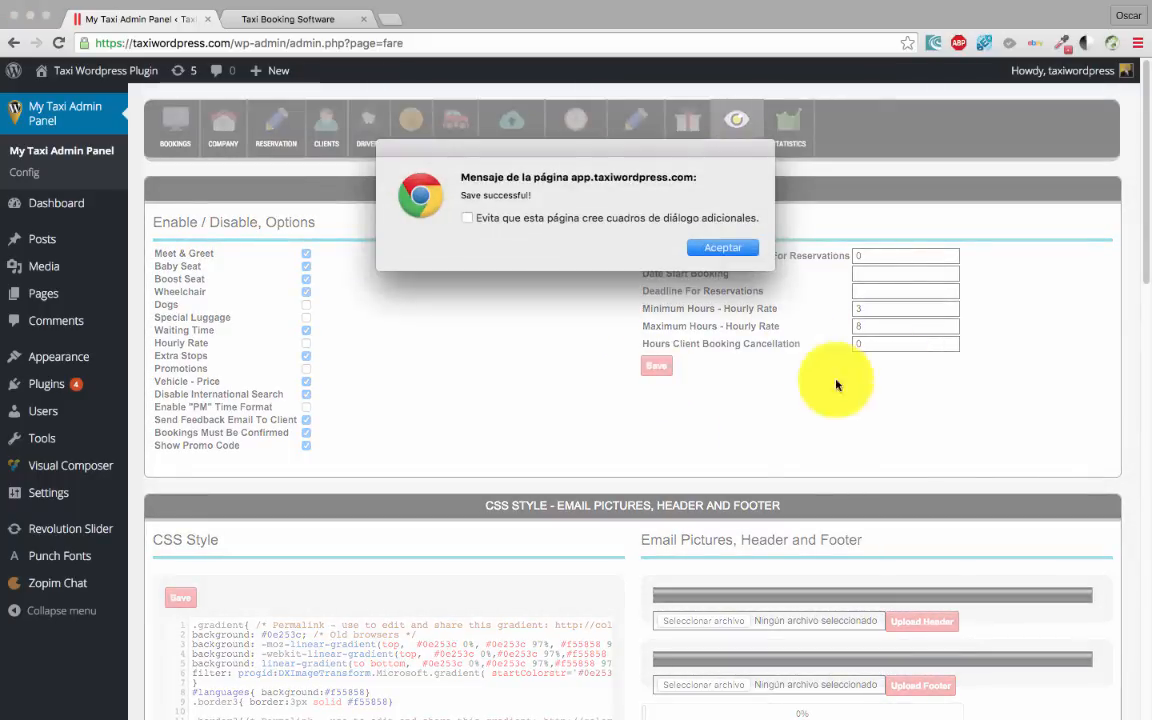
{"action": "left_click", "coordinate": [730, 247]}
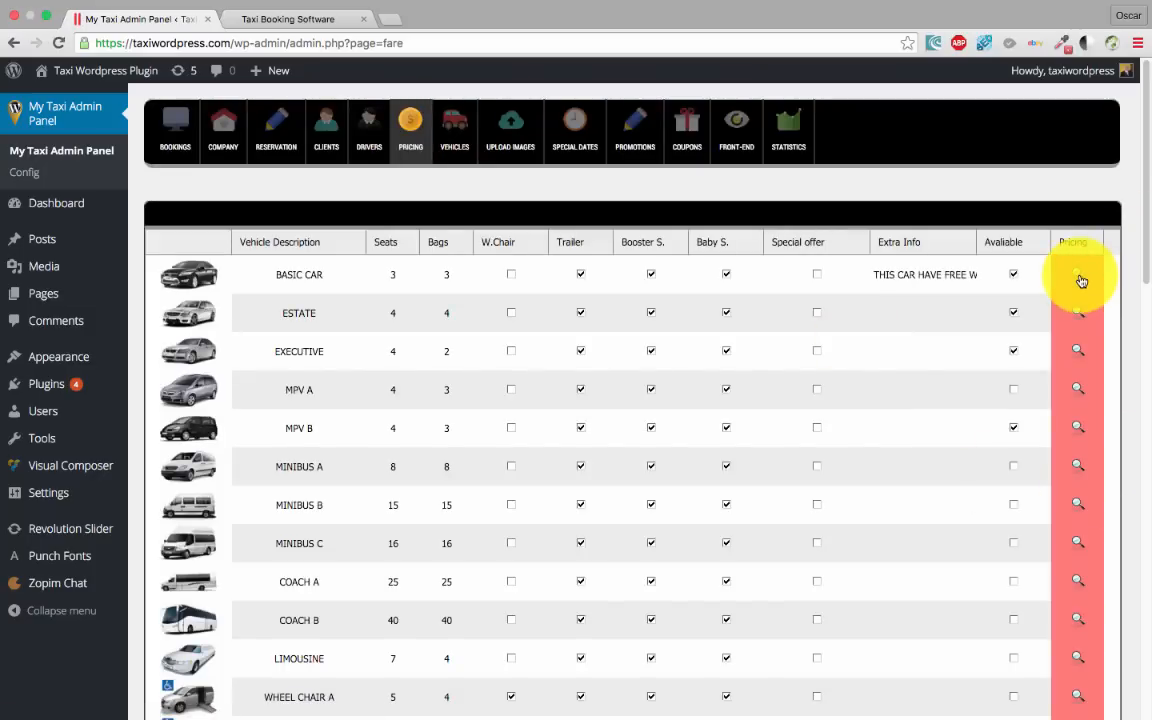
Review the Basic Car pricing details and glance at the customer booking form
{"action": "left_click", "coordinate": [1079, 276]}
{"action": "scroll", "coordinate": [746, 540], "scroll_direction": "down", "scroll_amount": 5}
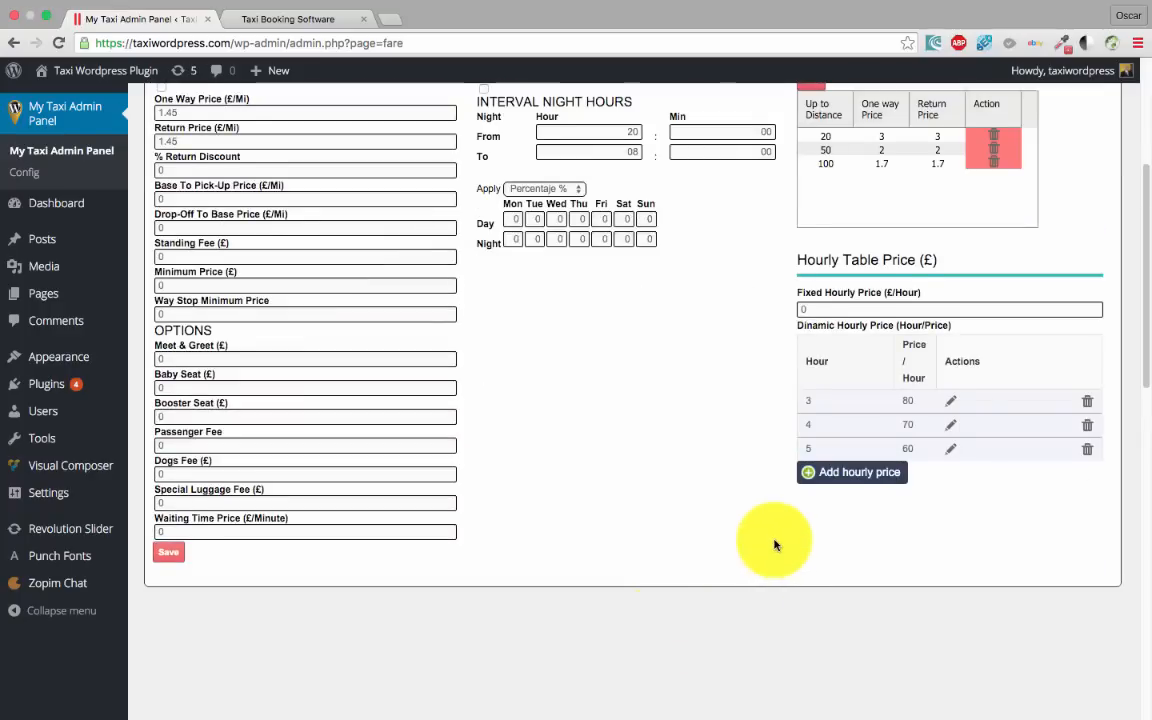
{"action": "scroll", "coordinate": [775, 545], "scroll_direction": "down", "scroll_amount": 1}
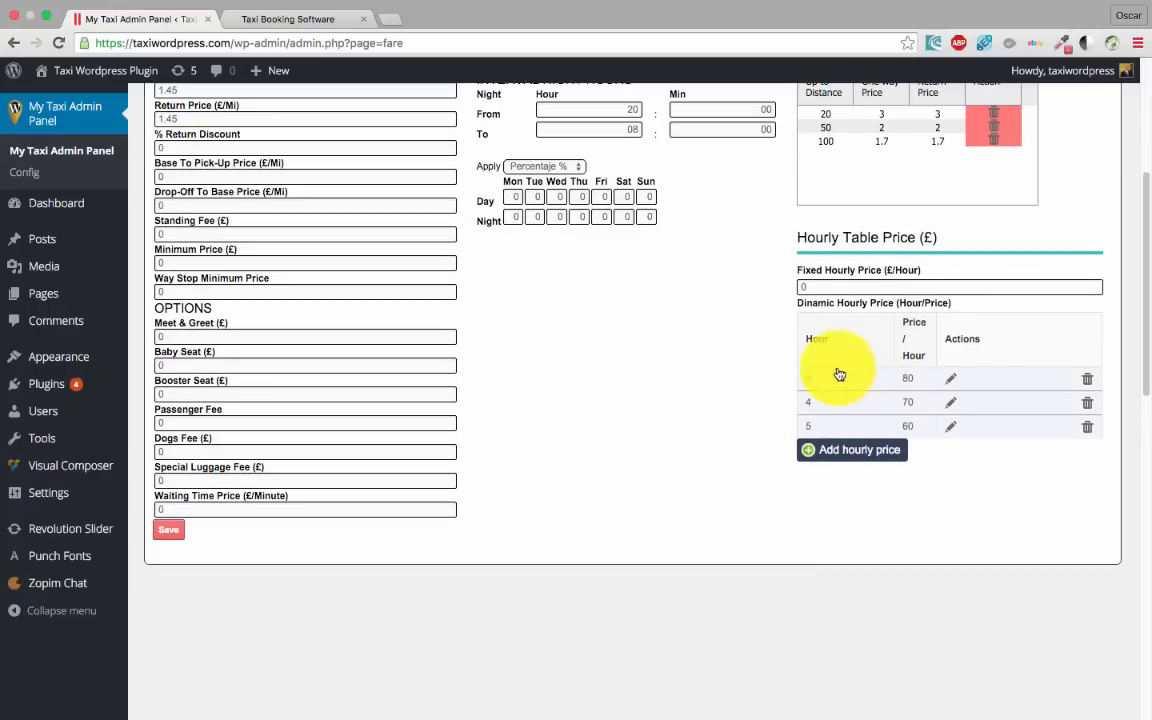
{"action": "scroll", "coordinate": [836, 393], "scroll_direction": "up", "scroll_amount": 3}
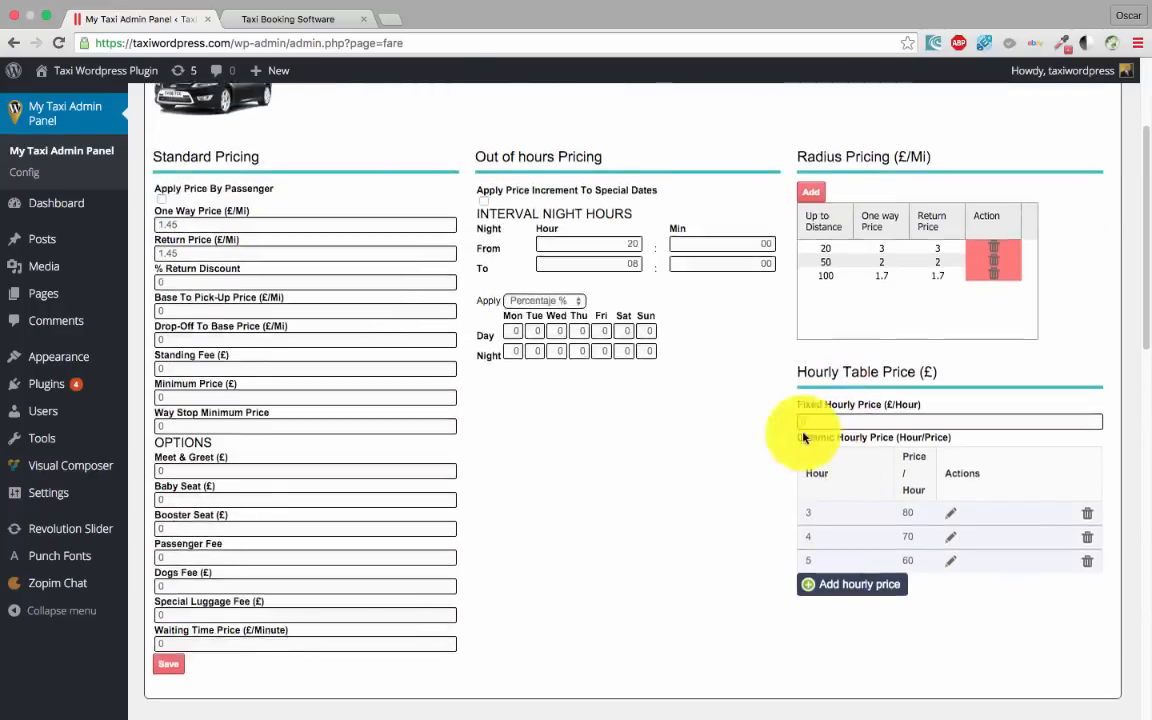
{"action": "left_click", "coordinate": [320, 19]}
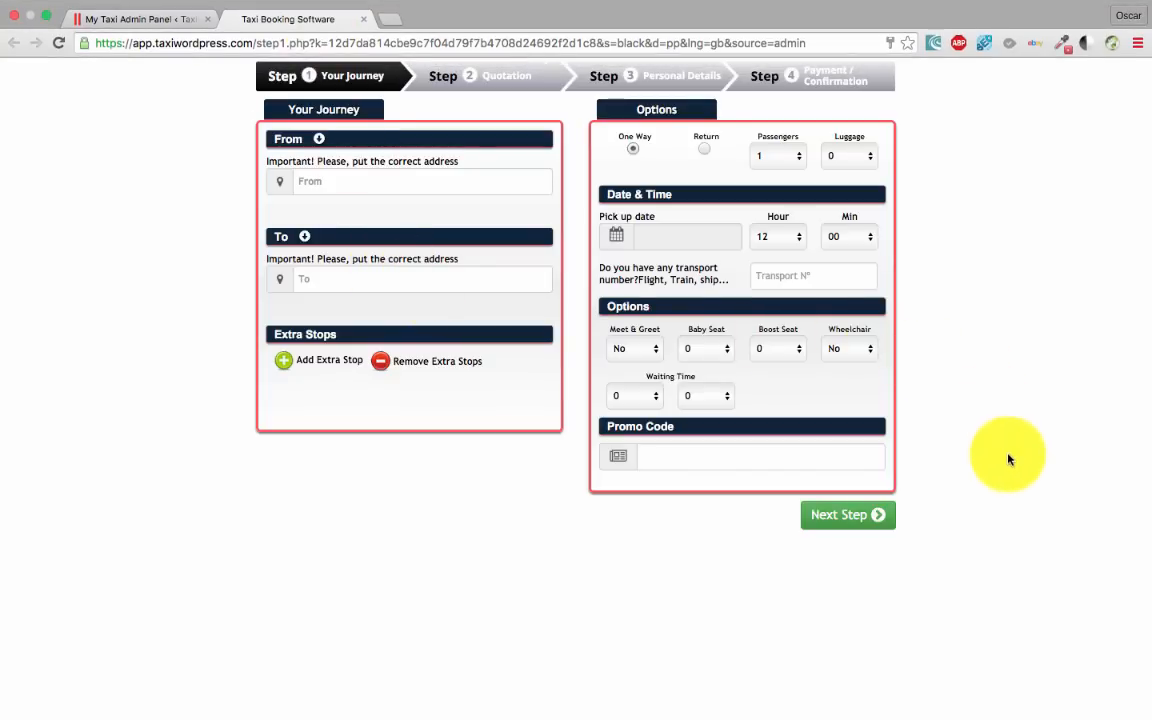
{"action": "left_click", "coordinate": [150, 19]}
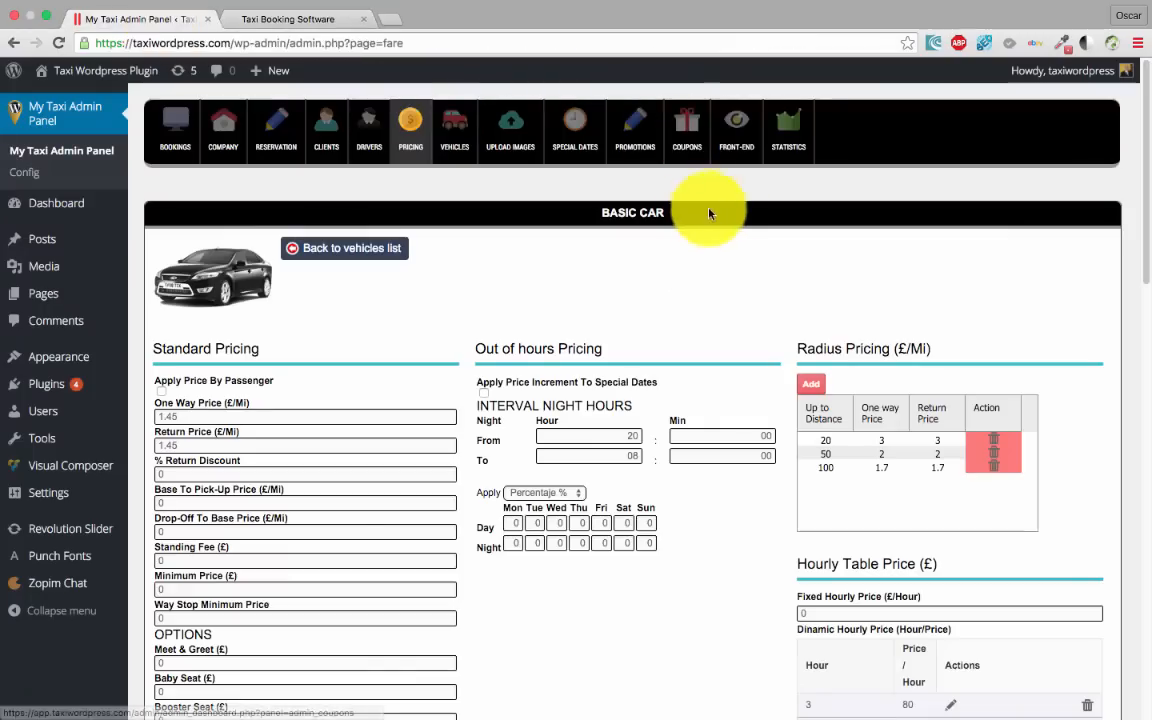
Enable Hourly Rate in the Front-End options and reload the booking form to check it
{"action": "left_click", "coordinate": [740, 134]}
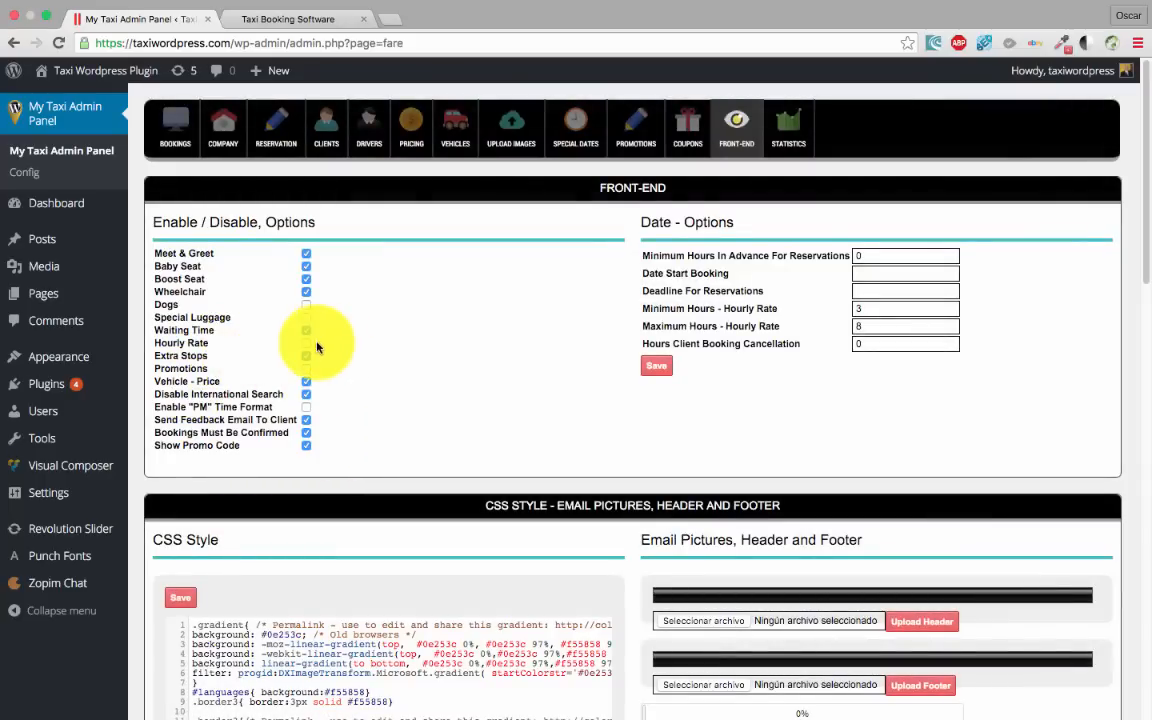
{"action": "left_click", "coordinate": [656, 365]}
{"action": "left_click", "coordinate": [722, 248]}
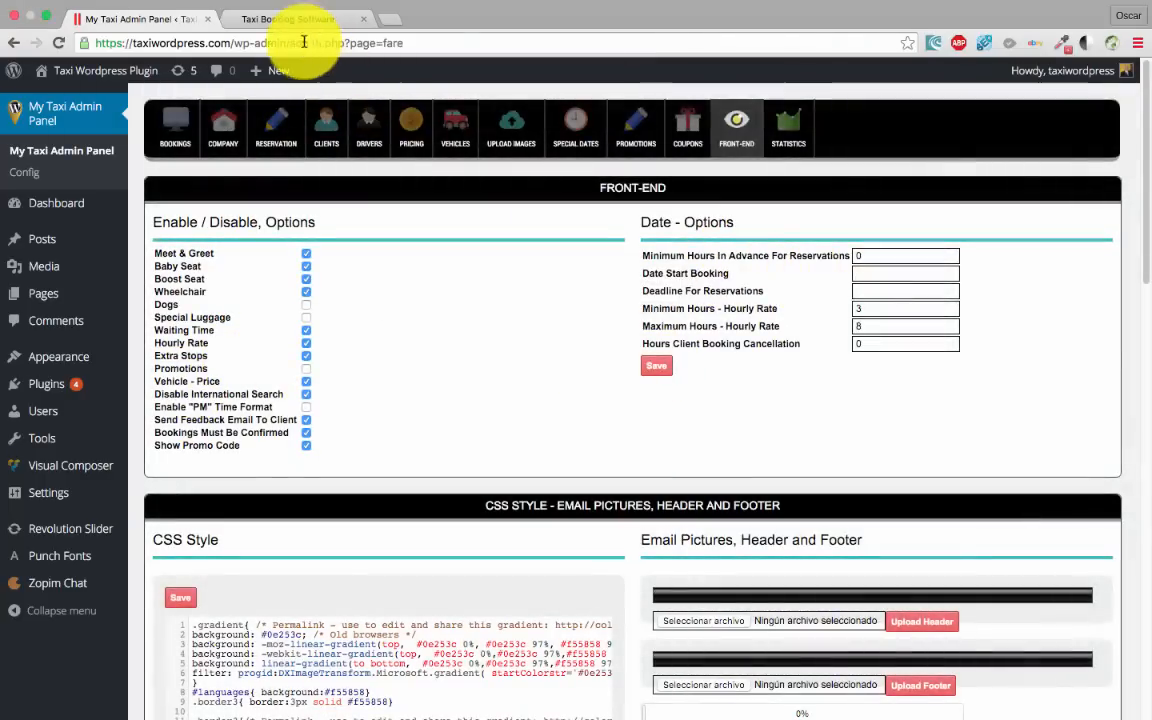
{"action": "left_click", "coordinate": [300, 20]}
{"action": "left_click", "coordinate": [58, 43]}
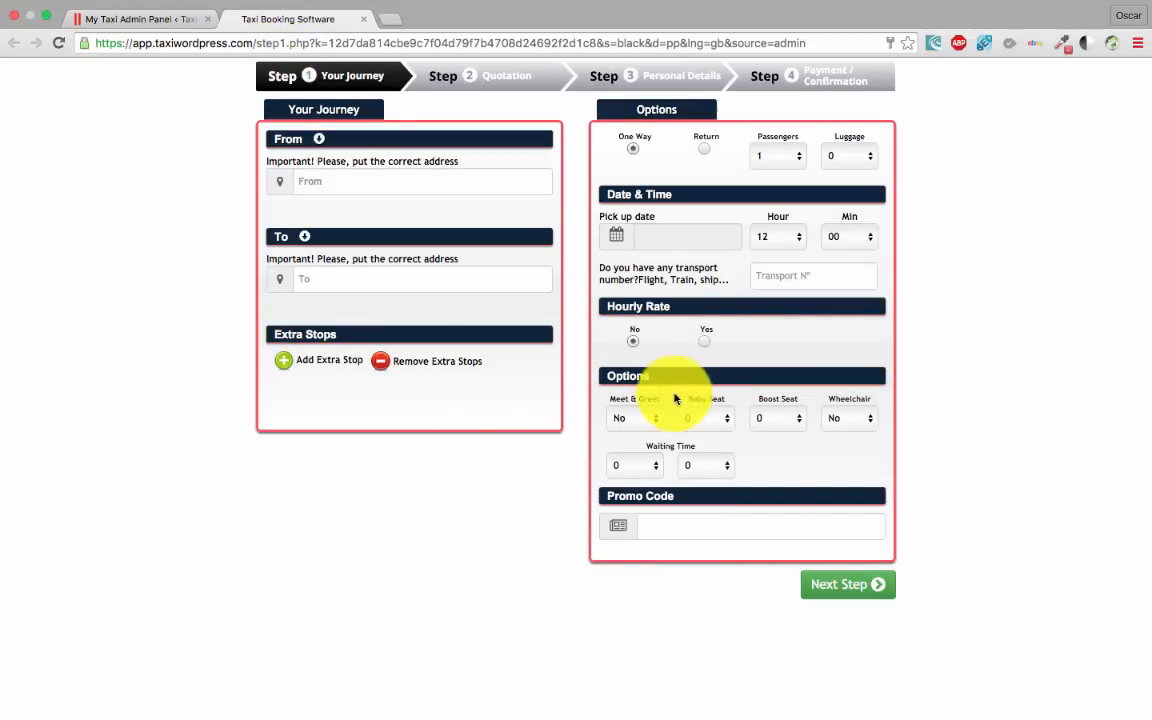
Select Yes for Hourly Rate, keep 3 from the 3–8 hour choices, then return to admin
{"action": "left_click", "coordinate": [704, 341]}
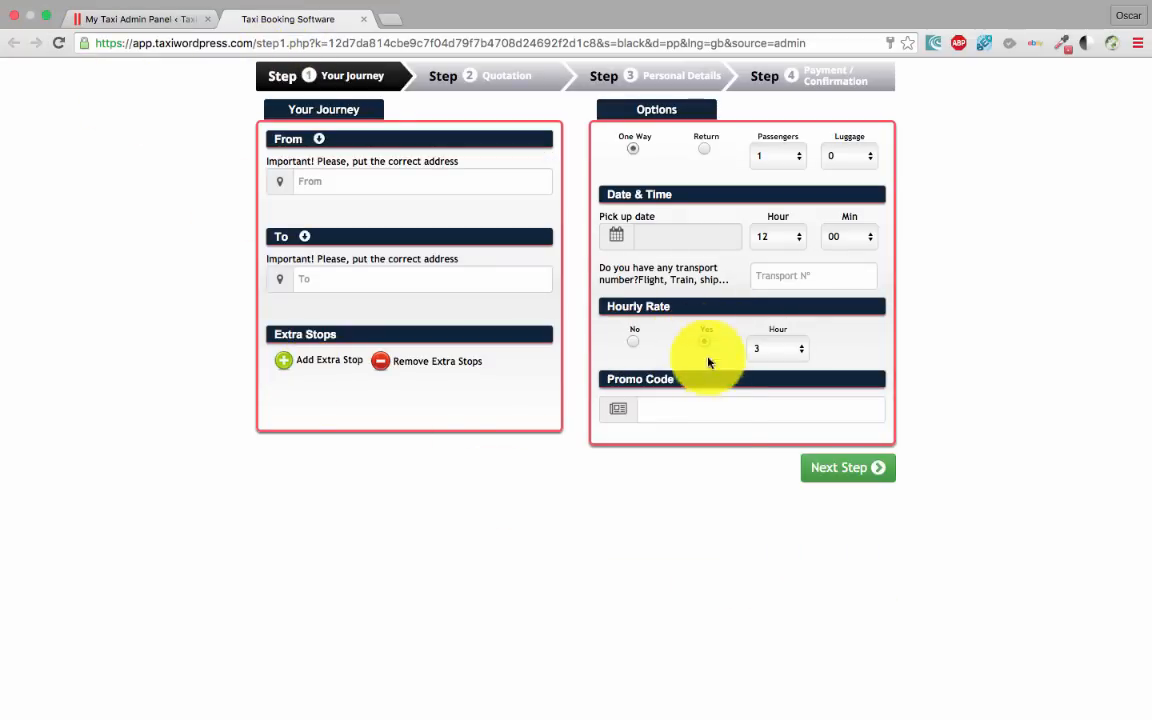
{"action": "left_click", "coordinate": [787, 350]}
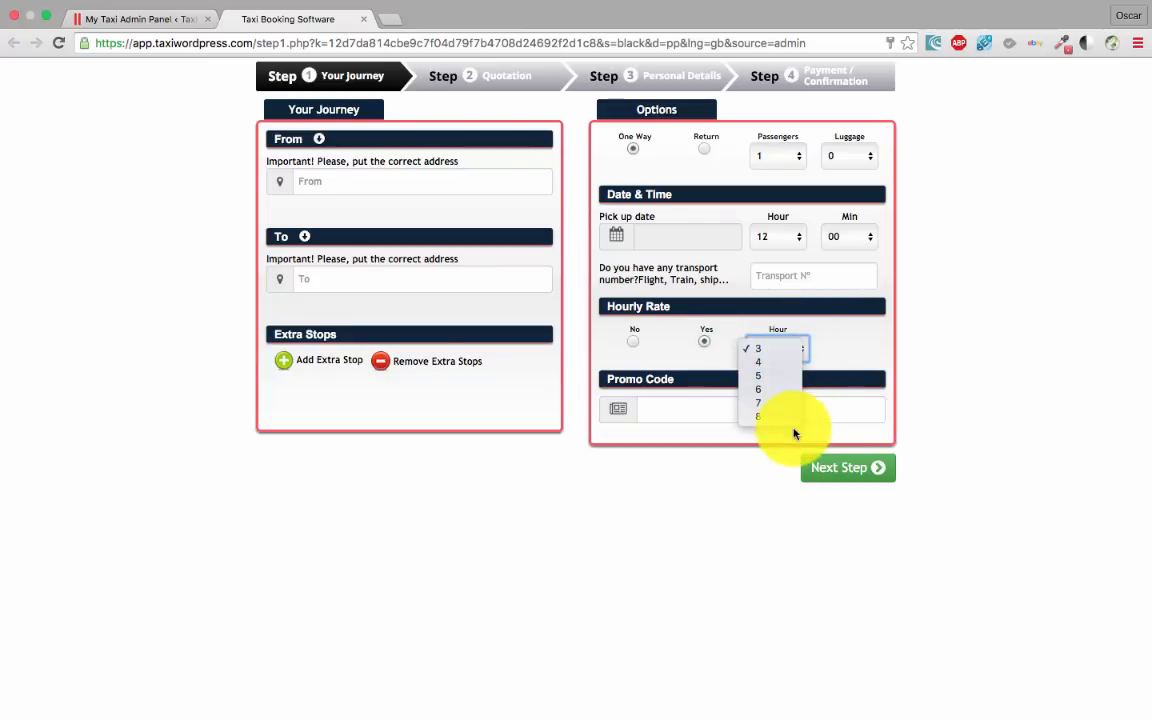
{"action": "left_click", "coordinate": [757, 348]}
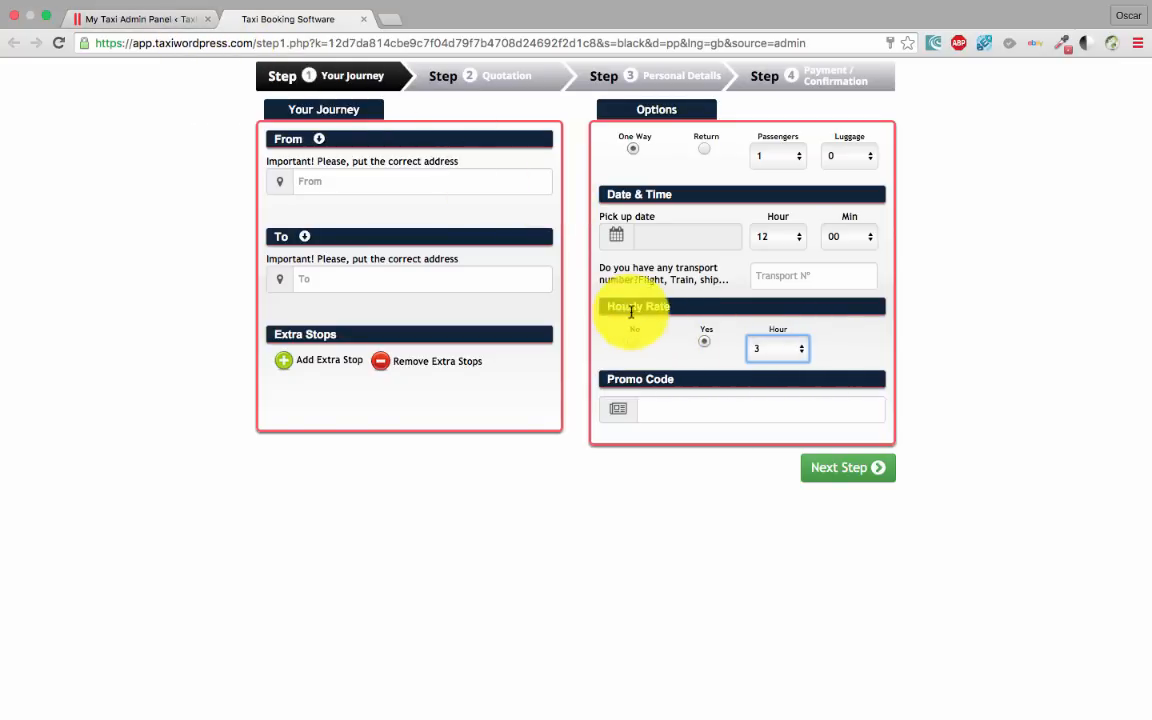
{"action": "left_click", "coordinate": [175, 21]}
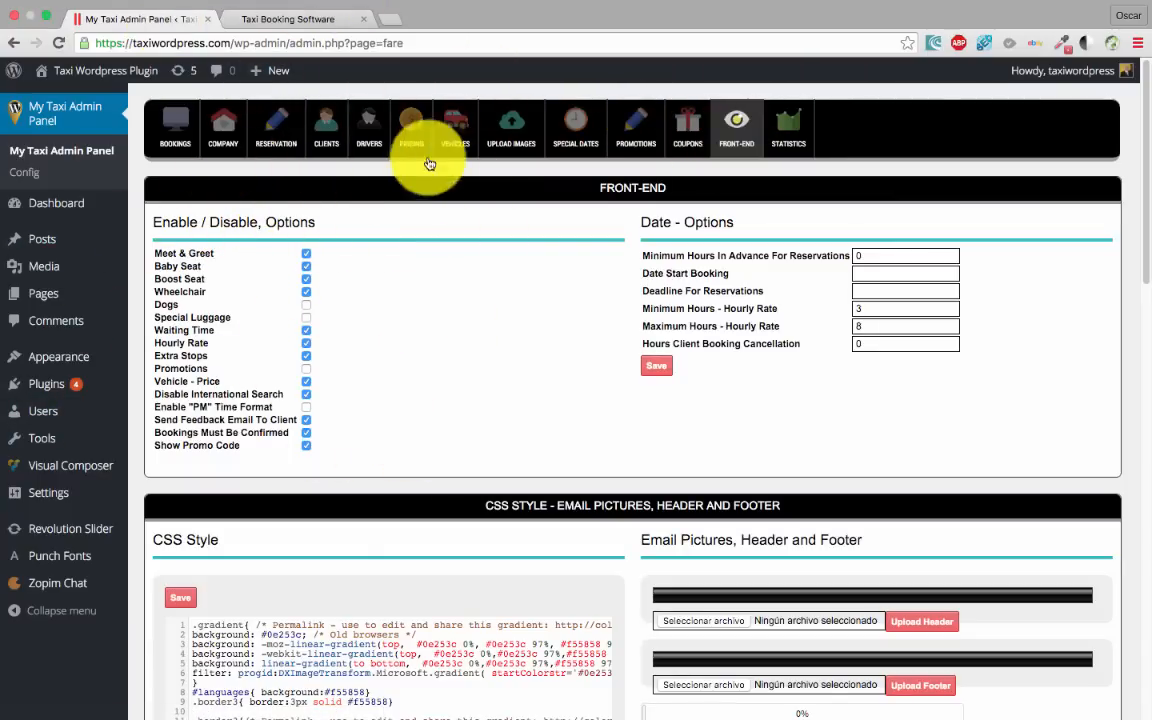
Look over the Basic Car pricing details in the vehicle pricing list
{"action": "left_click", "coordinate": [403, 132]}
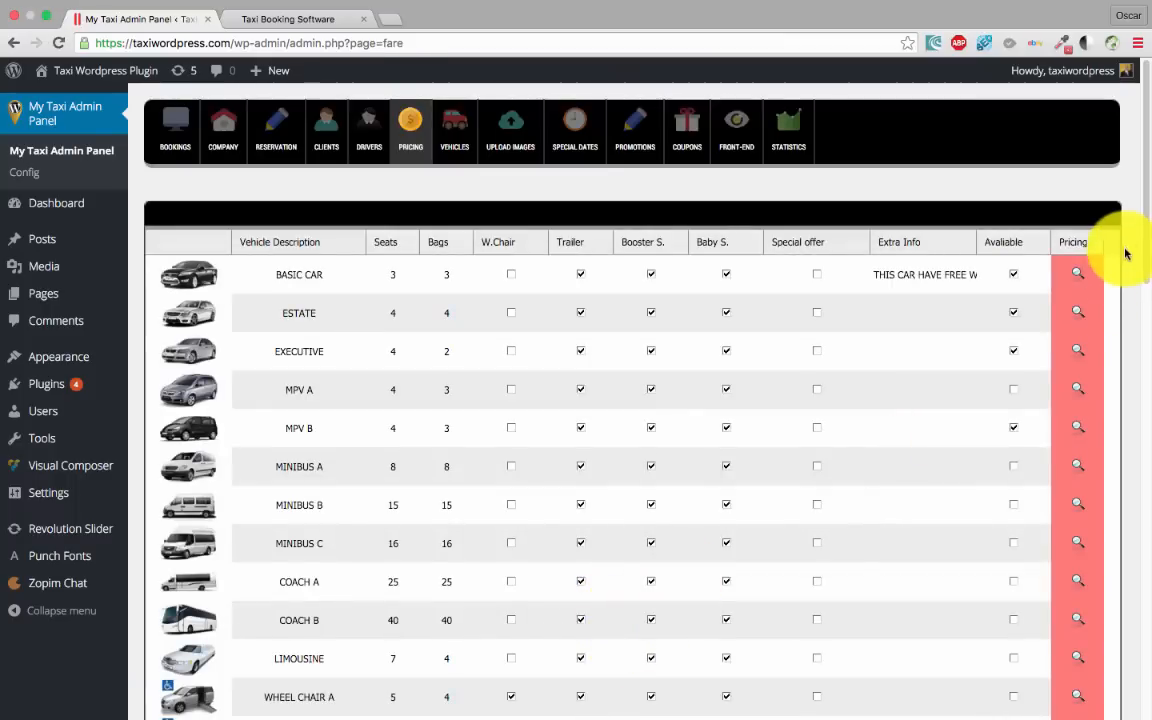
{"action": "left_click", "coordinate": [1078, 274]}
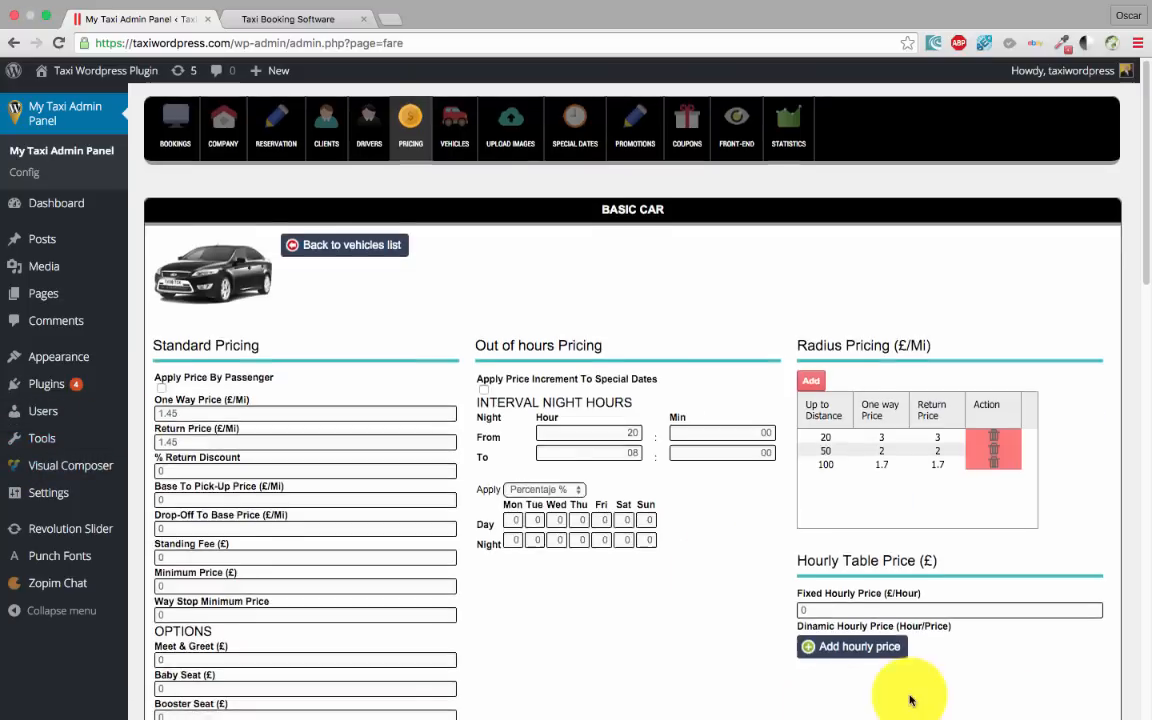
{"action": "scroll", "coordinate": [758, 391], "scroll_direction": "down", "scroll_amount": 5}
{"action": "scroll", "coordinate": [738, 470], "scroll_direction": "up", "scroll_amount": 5}
{"action": "scroll", "coordinate": [714, 504], "scroll_direction": "down", "scroll_amount": 4}
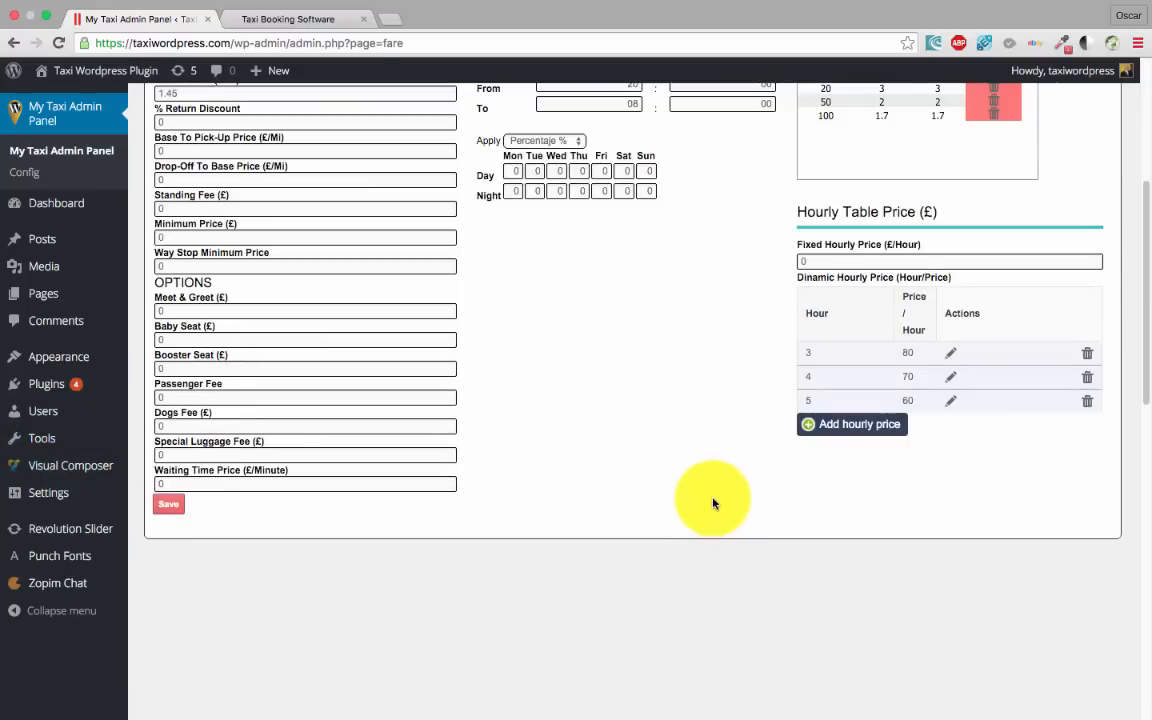
{"action": "scroll", "coordinate": [713, 503], "scroll_direction": "up", "scroll_amount": 4}
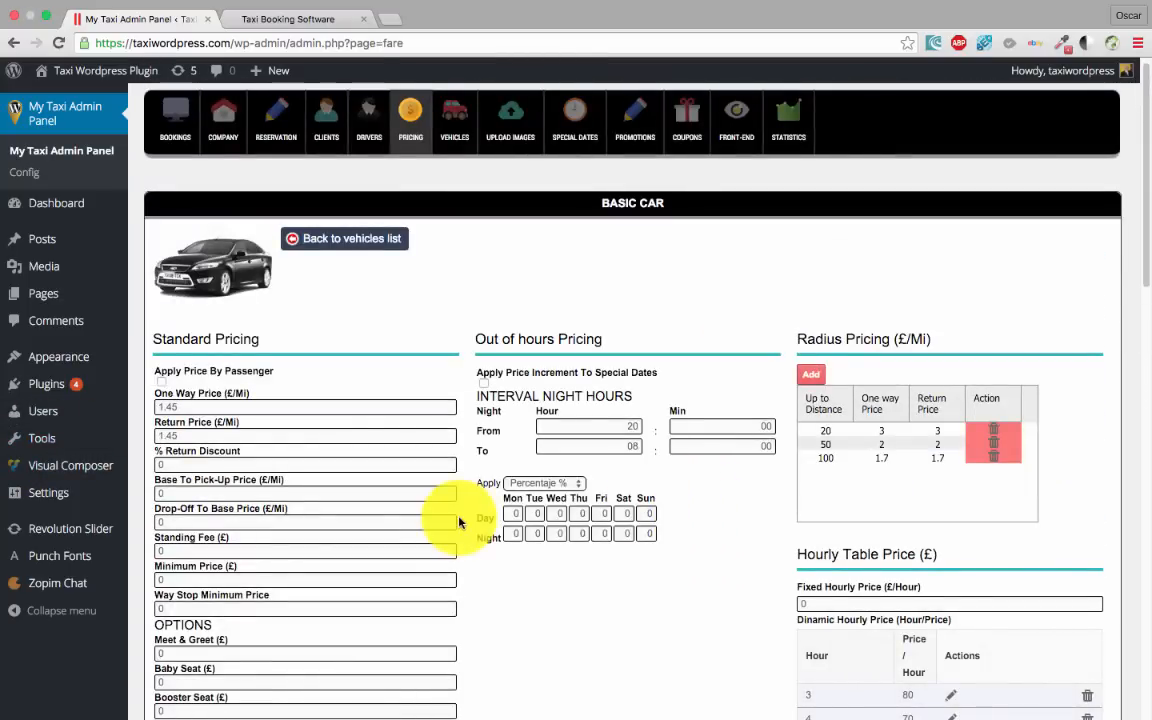
{"action": "scroll", "coordinate": [566, 336], "scroll_direction": "down", "scroll_amount": 1}
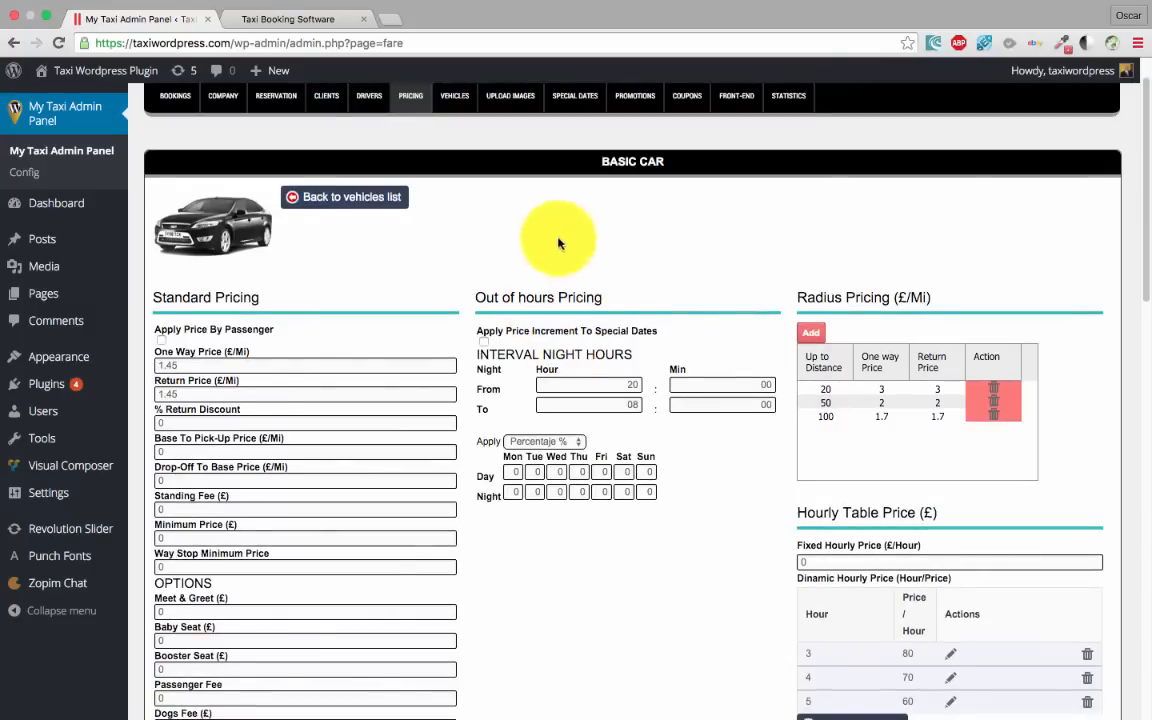
{"action": "scroll", "coordinate": [586, 597], "scroll_direction": "down", "scroll_amount": 3}
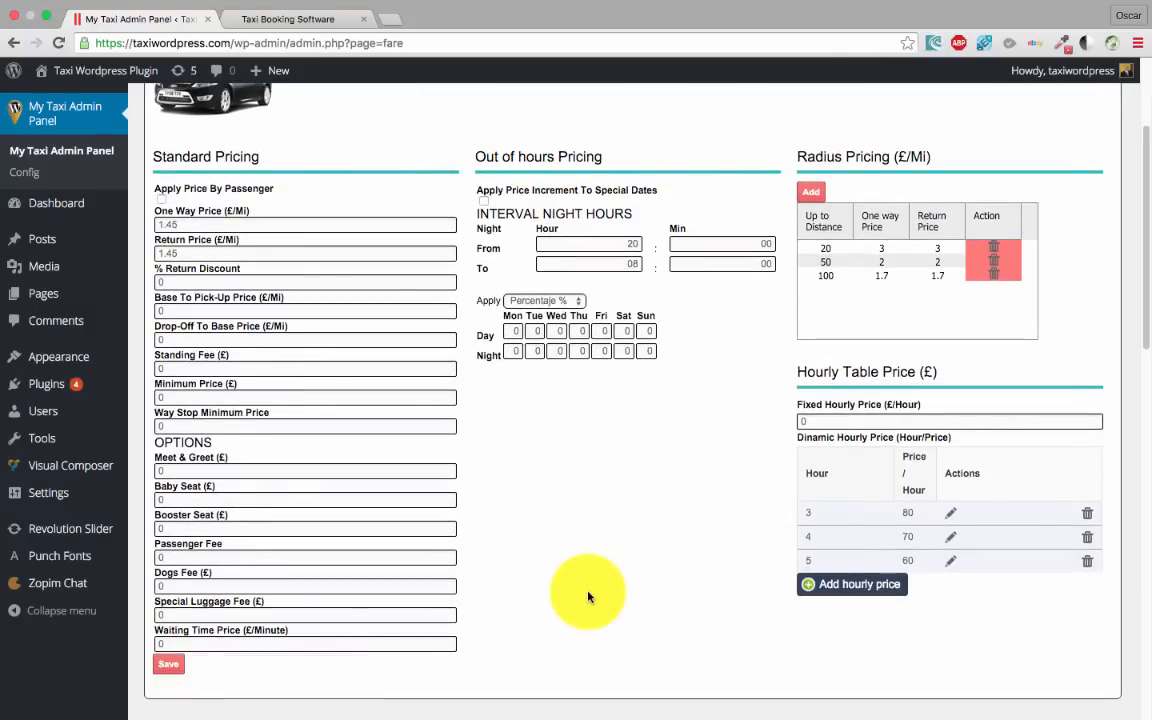
{"action": "scroll", "coordinate": [586, 597], "scroll_direction": "up", "scroll_amount": 4}
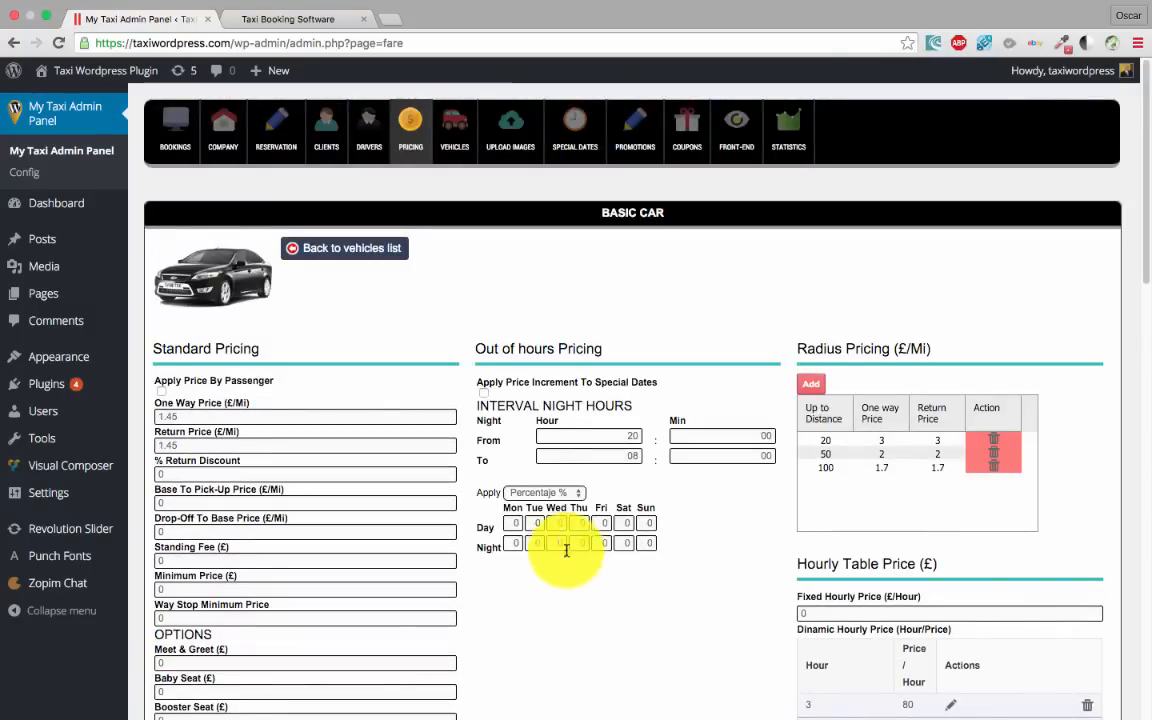
{"action": "left_click", "coordinate": [350, 249]}
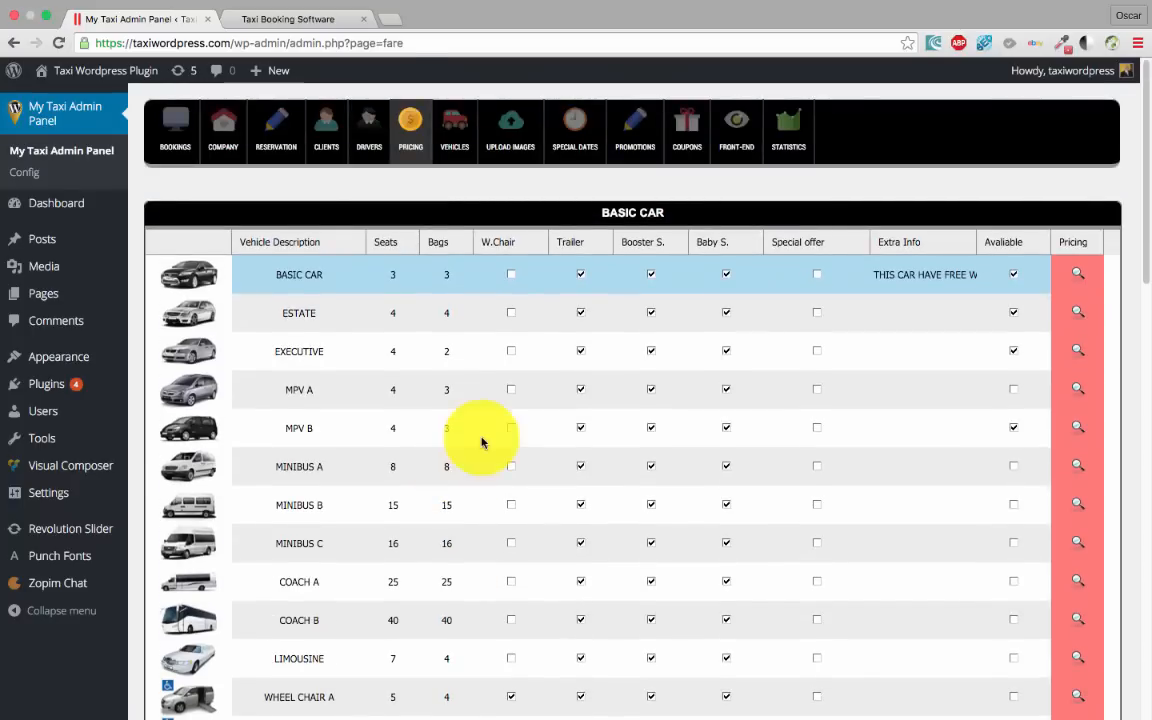
Tick W.Chair for BASIC CAR and go back to the customer booking form
{"action": "scroll", "coordinate": [488, 437], "scroll_direction": "down", "scroll_amount": 1}
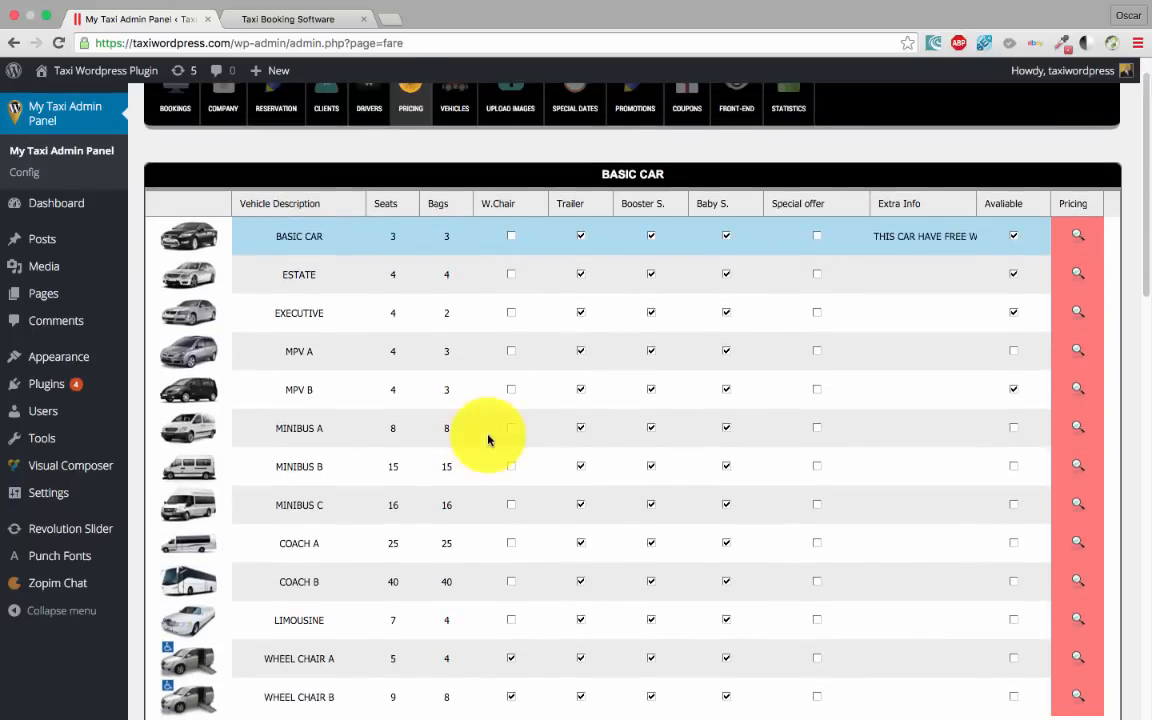
{"action": "left_click", "coordinate": [513, 239]}
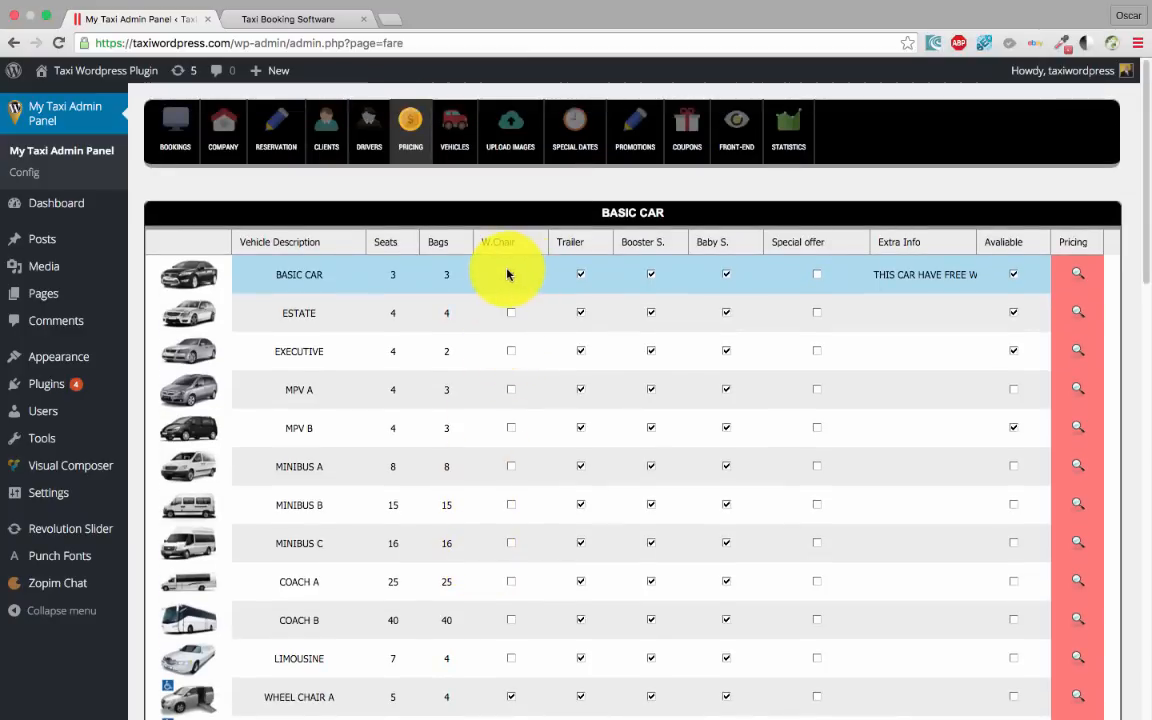
{"action": "left_click", "coordinate": [512, 276]}
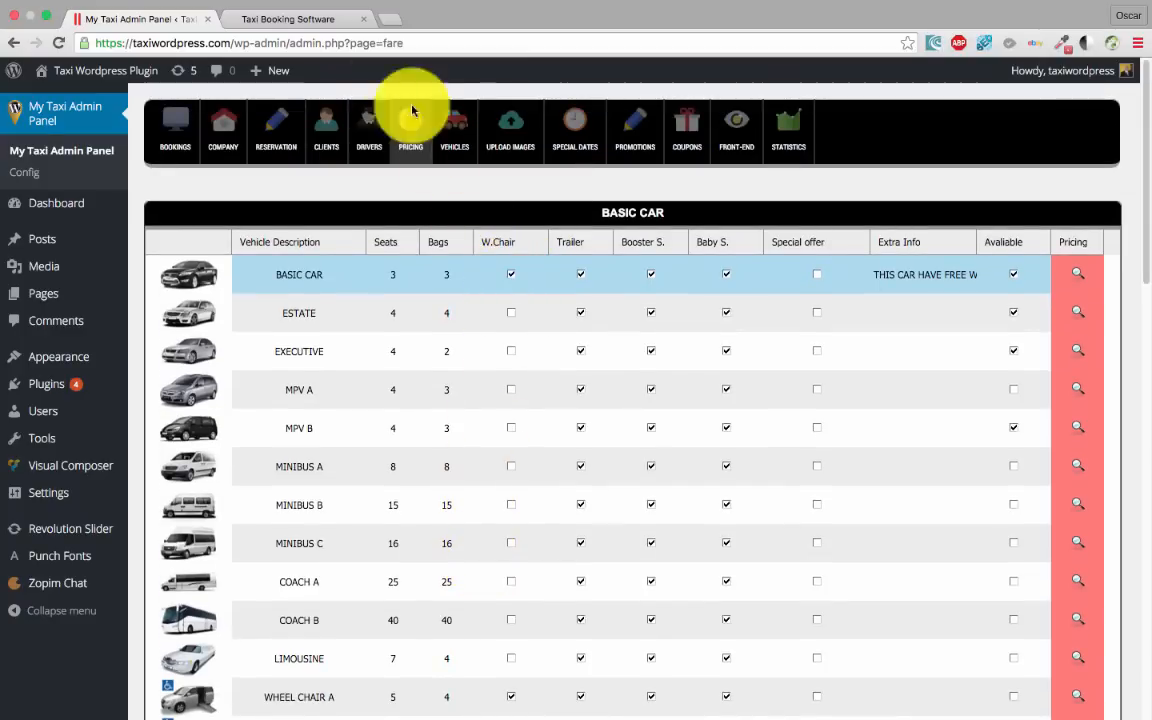
{"action": "left_click", "coordinate": [291, 19]}
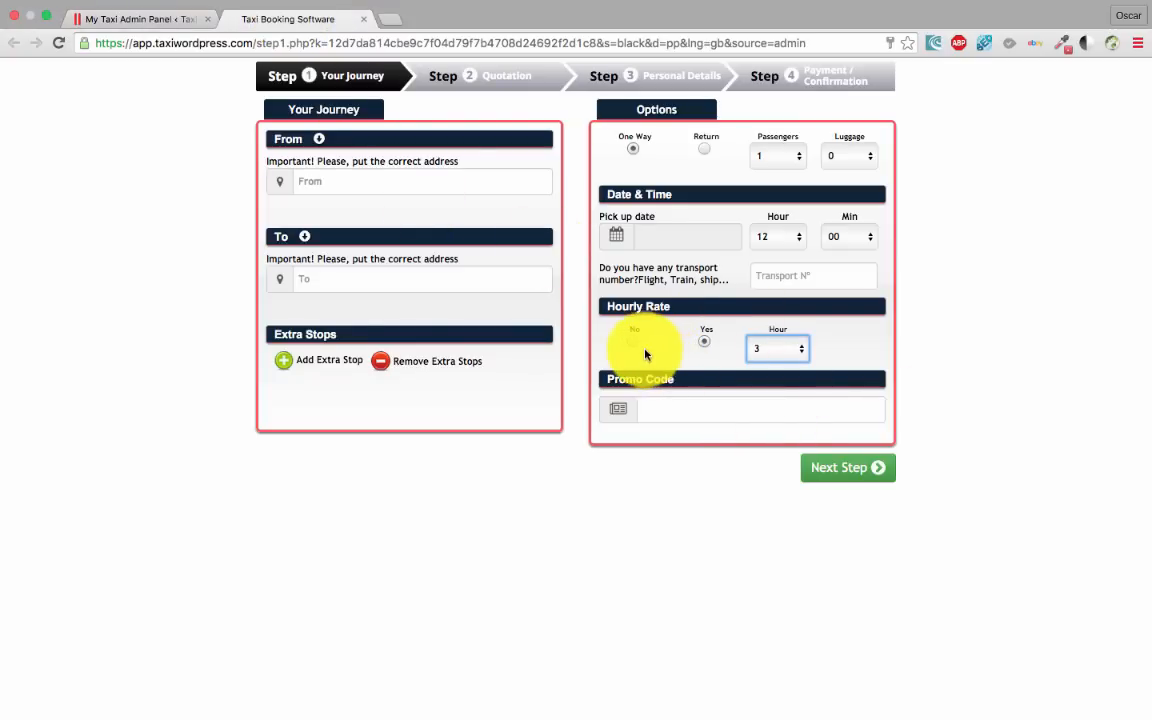
Set Hourly Rate to No and enter London as pickup and Bristol, United Kingdom as destination
{"action": "left_click", "coordinate": [633, 342]}
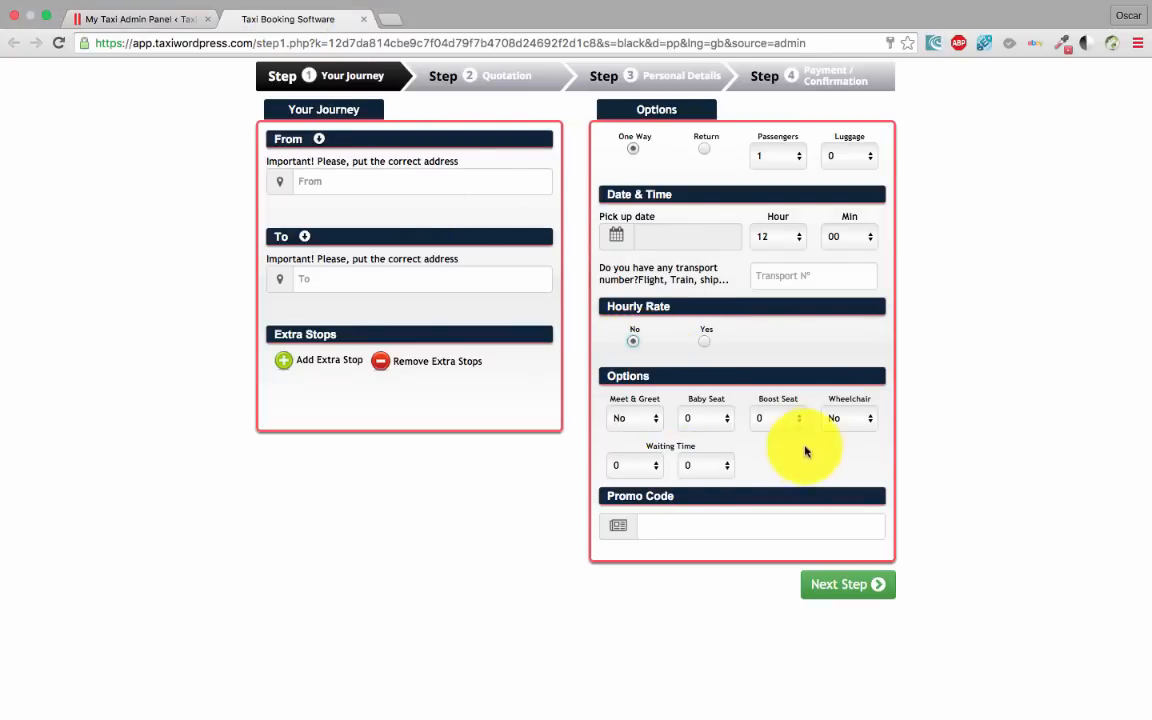
{"action": "left_click", "coordinate": [368, 186]}
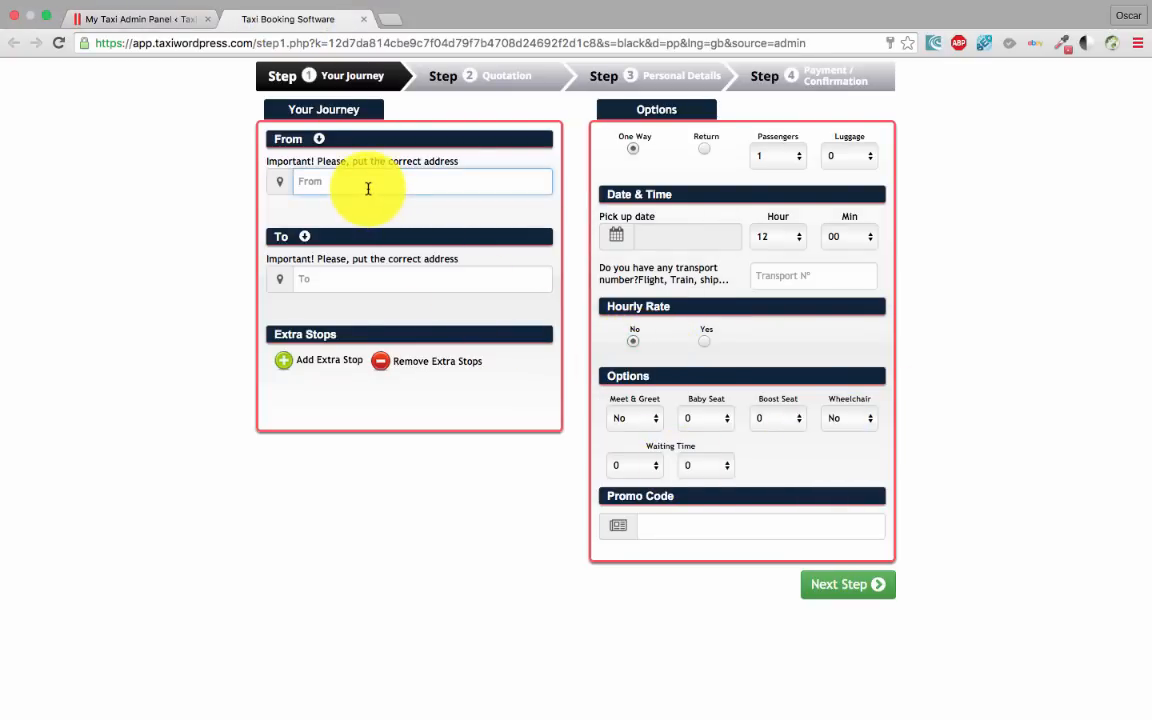
{"action": "type", "text": "london"}
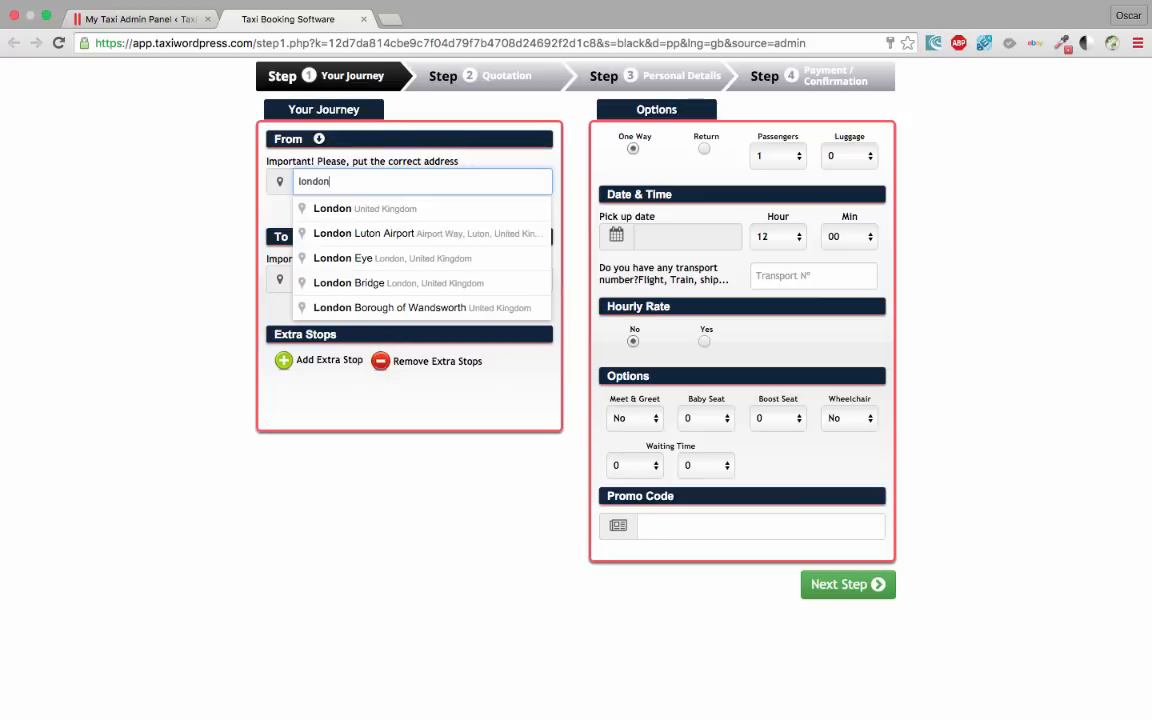
{"action": "left_click", "coordinate": [375, 209]}
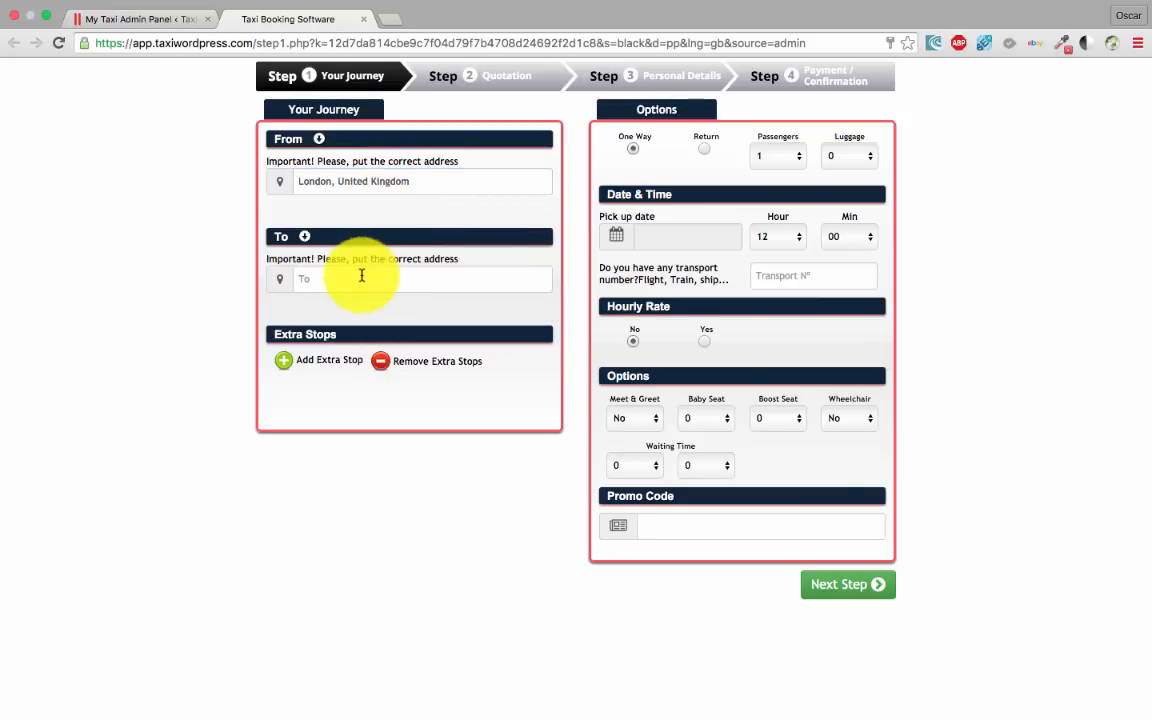
{"action": "type", "text": "cristol"}
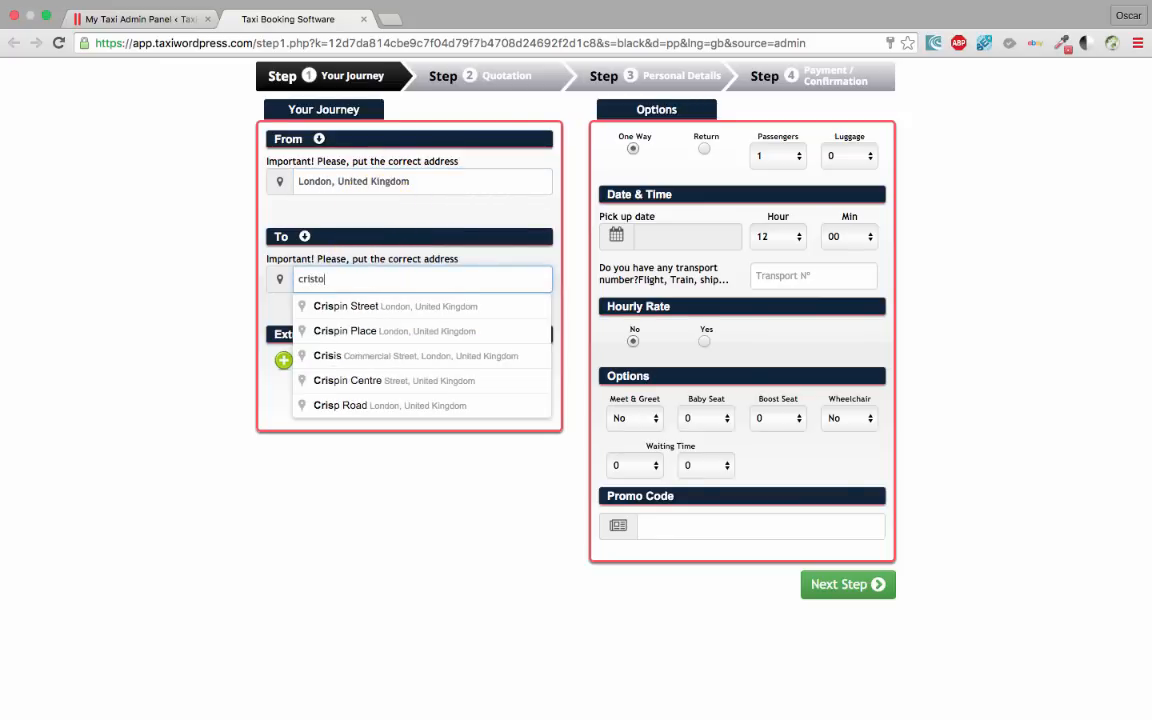
{"action": "left_click", "coordinate": [355, 283]}
{"action": "key", "text": "BackSpace"}
{"action": "key", "text": "BackSpace"}
{"action": "key", "text": "BackSpace"}
{"action": "key", "text": "BackSpace"}
{"action": "key", "text": "BackSpace"}
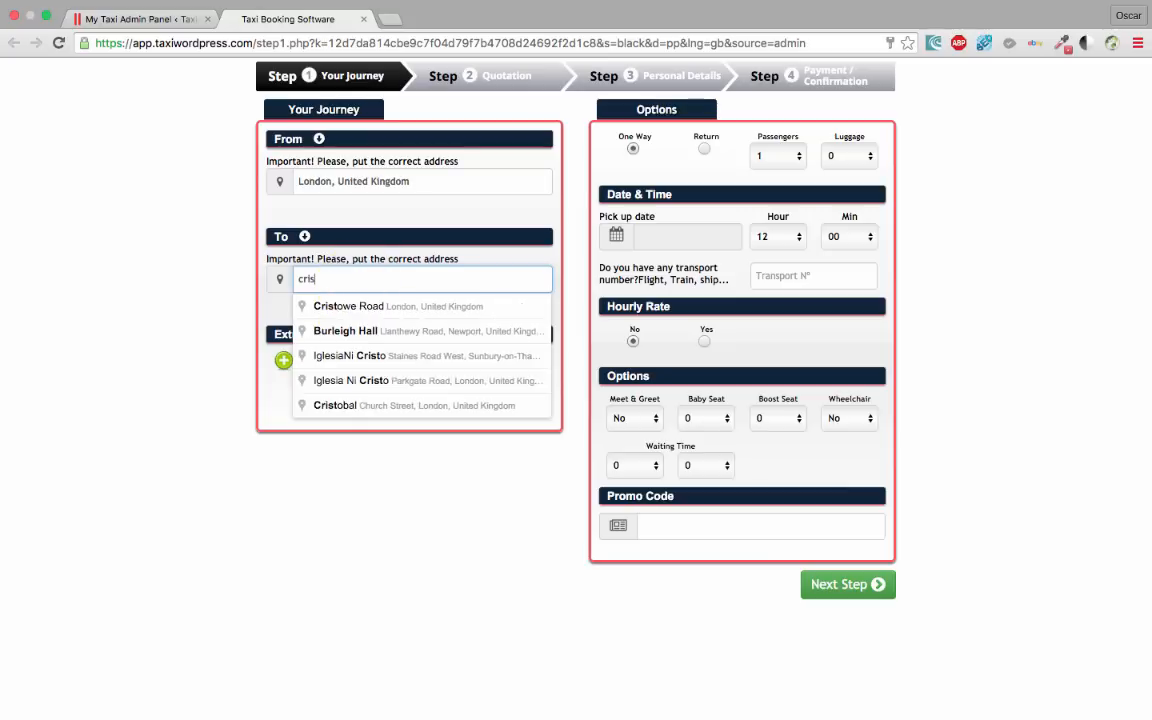
{"action": "type", "text": "bristol"}
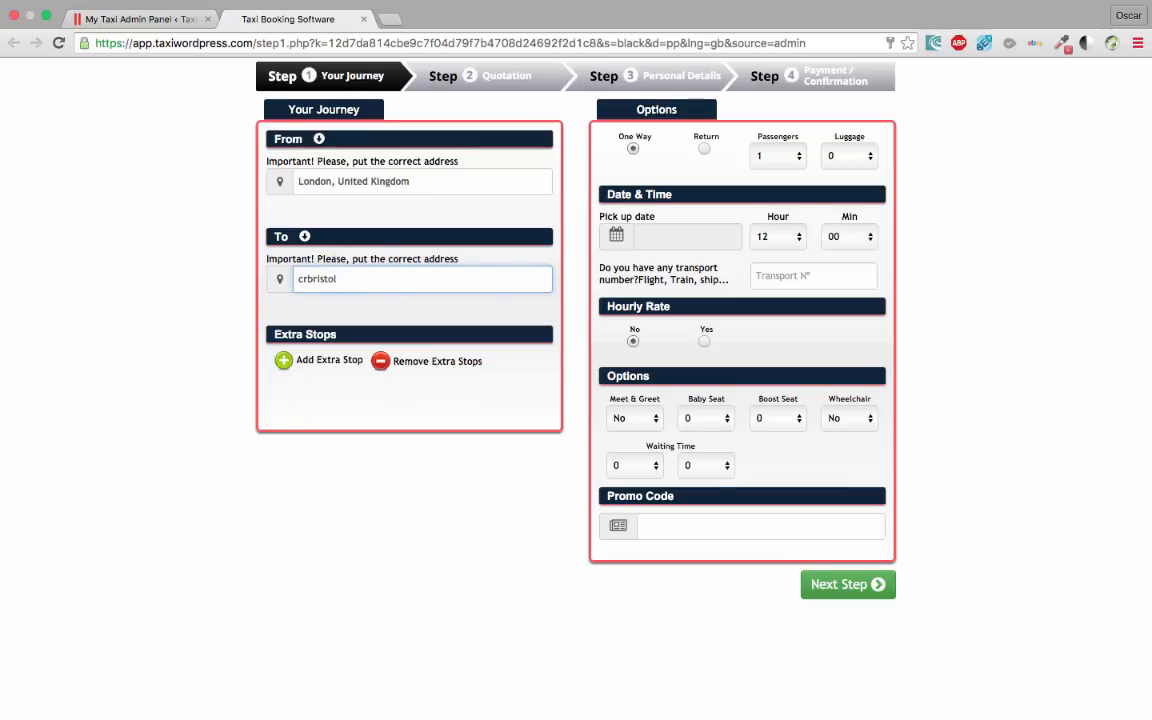
{"action": "left_click", "coordinate": [288, 291]}
{"action": "key", "text": "BackSpace"}
{"action": "left_click", "coordinate": [377, 308]}
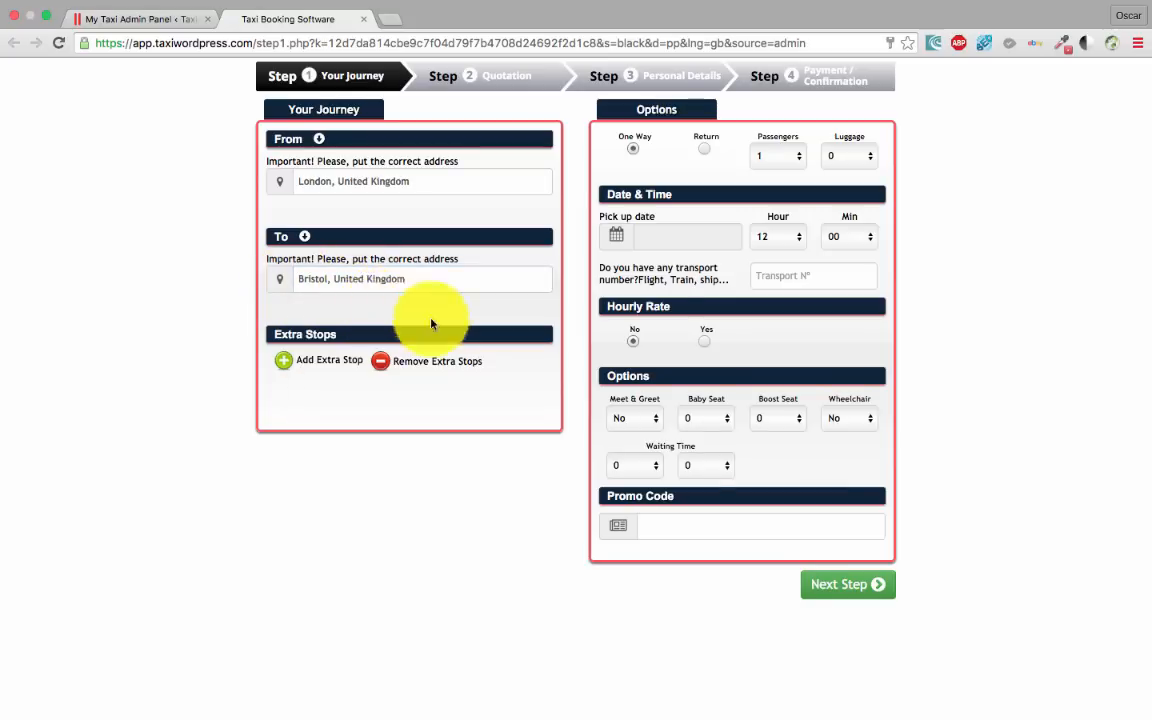
Pick 13/04/2016 as the pickup date and request the quotation
{"action": "left_click", "coordinate": [673, 238]}
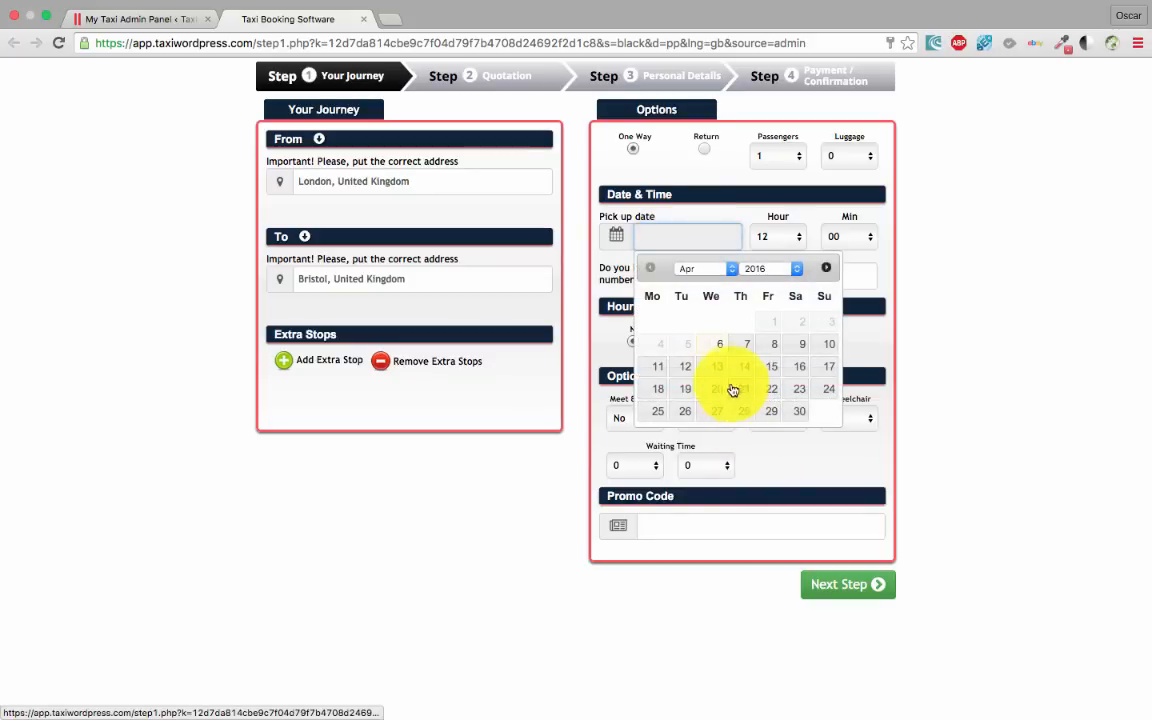
{"action": "left_click", "coordinate": [717, 367]}
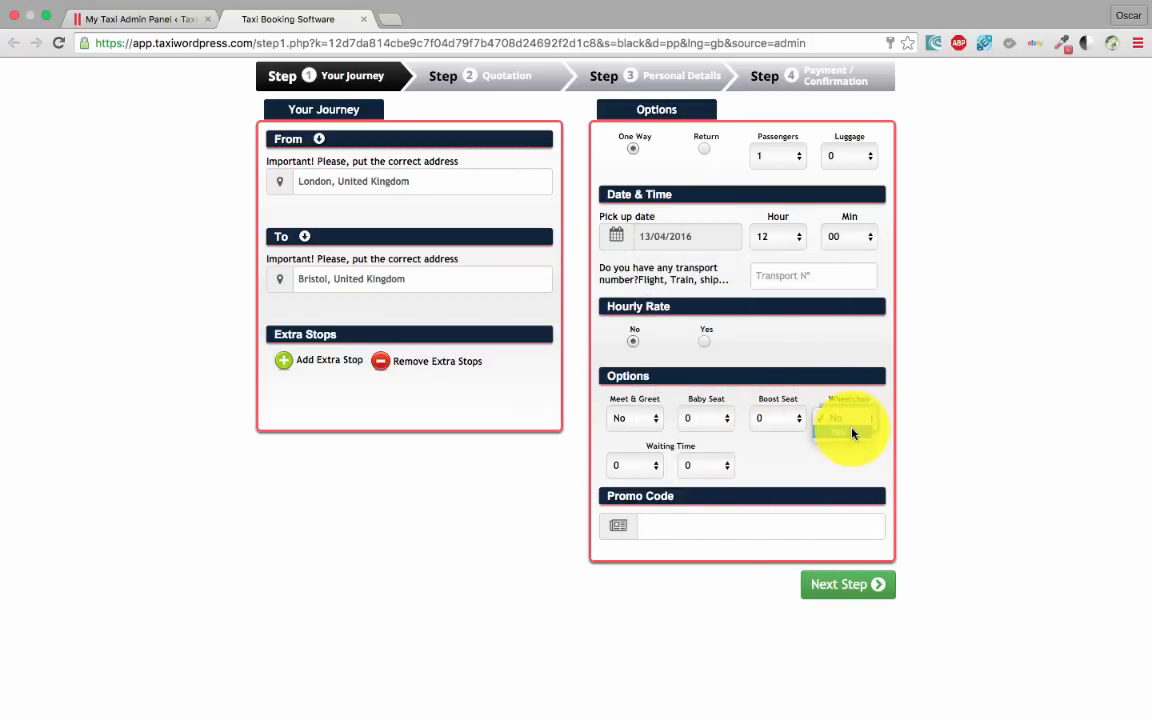
{"action": "left_click", "coordinate": [855, 585]}
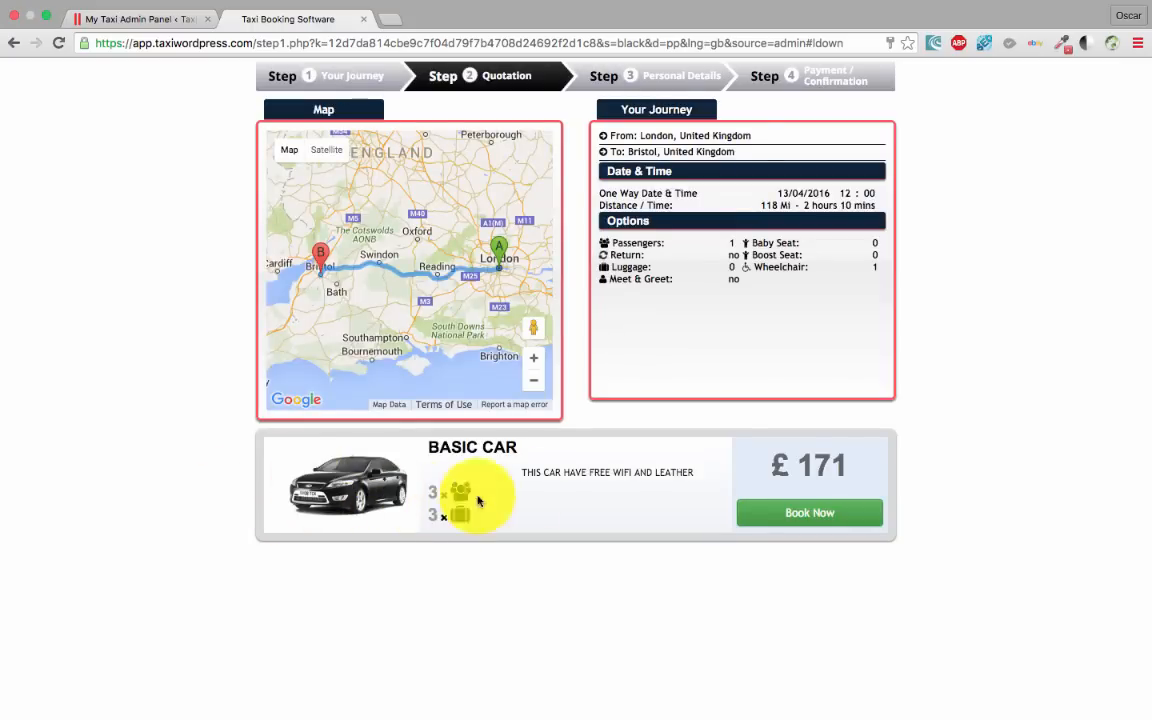
Switch to the My Taxi Admin Panel tab with the vehicle pricing table
{"action": "left_click", "coordinate": [145, 19]}
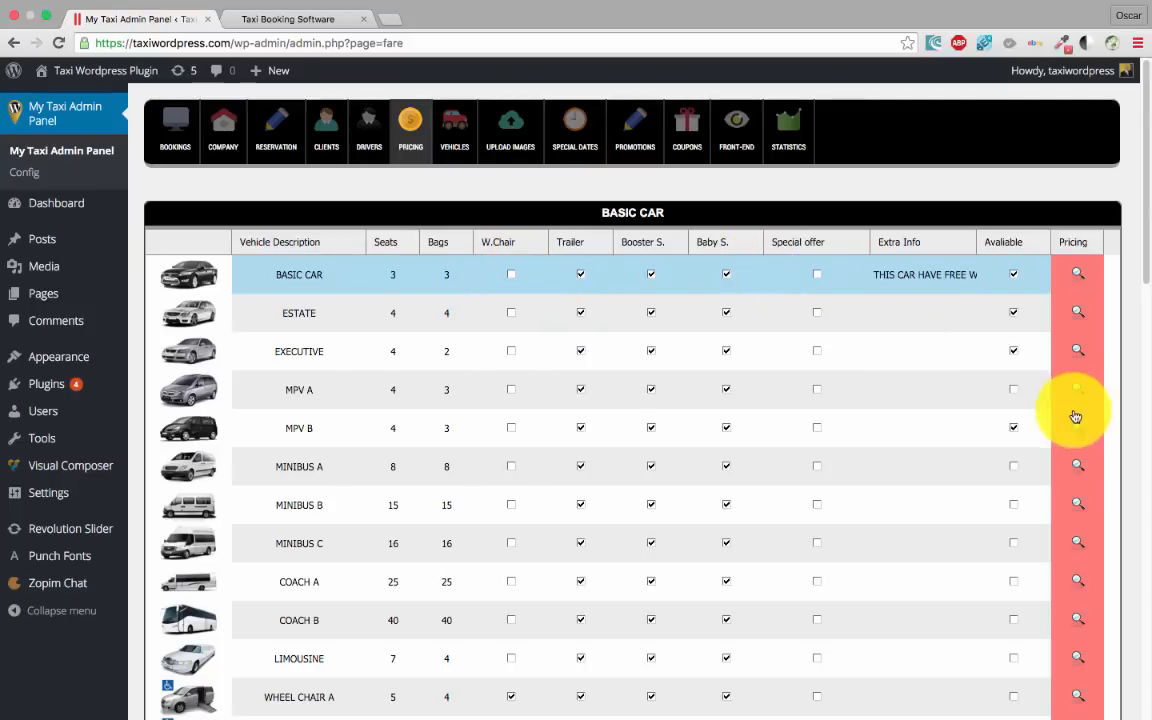
Recheck the quotation, review BASIC CAR pricing settings, then go to UPLOAD IMAGES
{"action": "left_click", "coordinate": [295, 20]}
{"action": "left_click", "coordinate": [172, 20]}
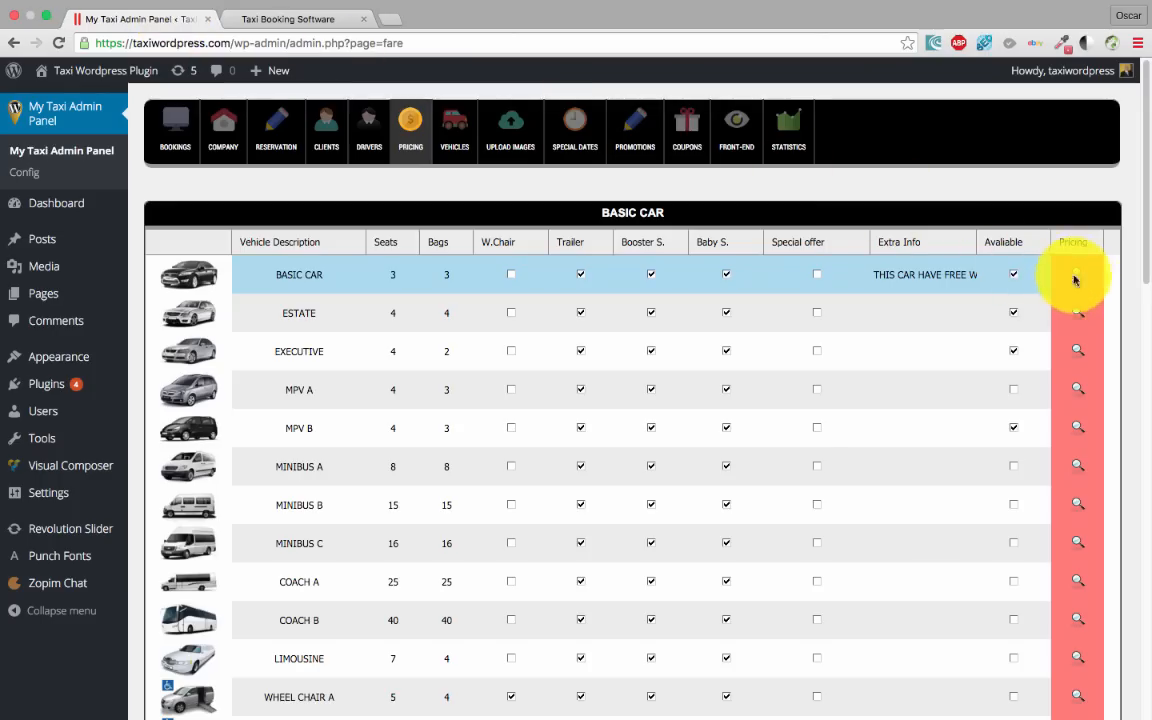
{"action": "left_click", "coordinate": [1075, 278]}
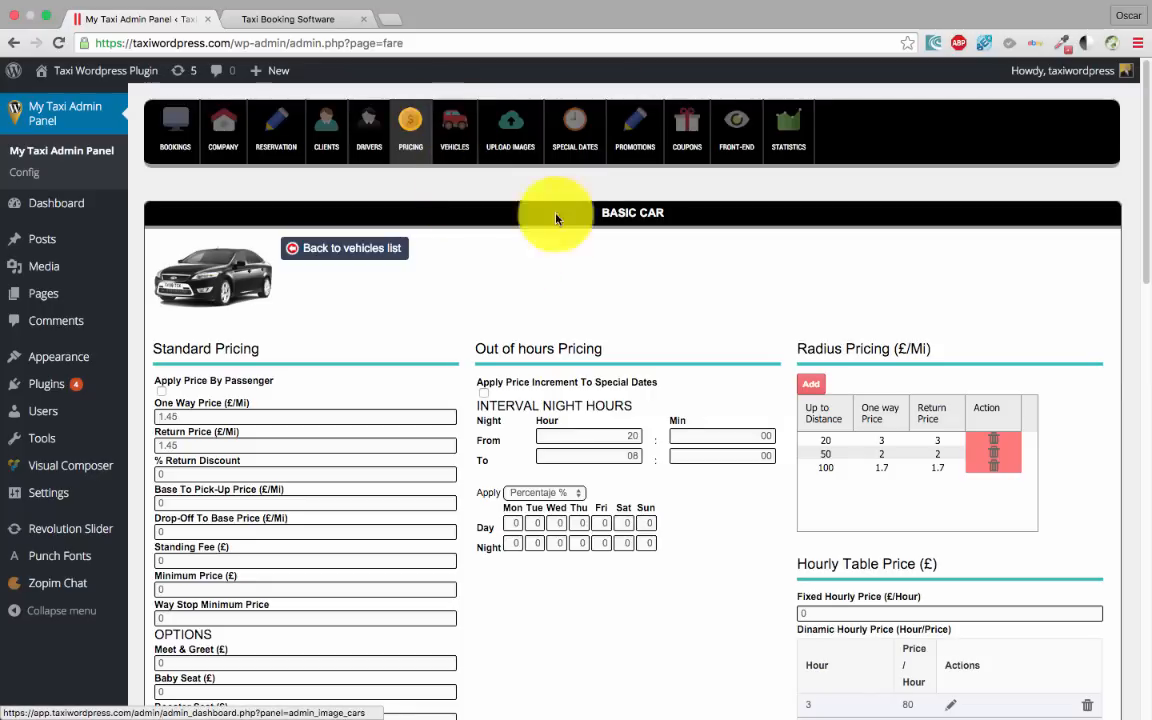
{"action": "left_click", "coordinate": [370, 248]}
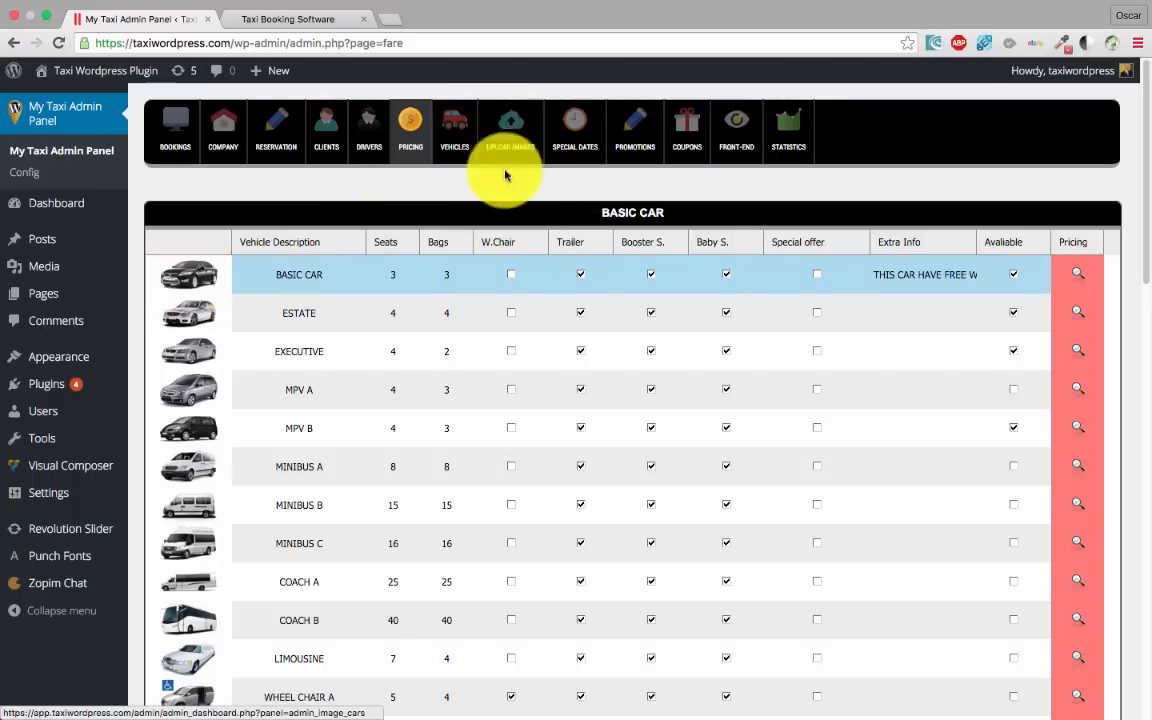
{"action": "left_click", "coordinate": [492, 140]}
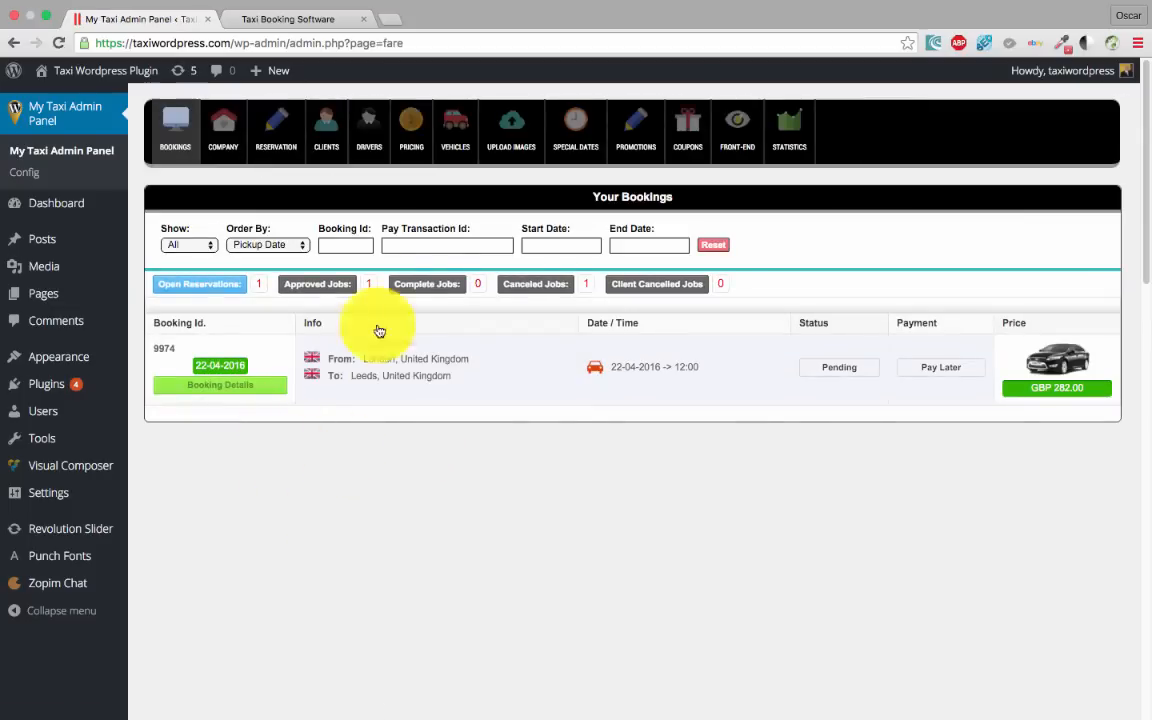
Upload prius.jpg, assign it to category 1 - BASIC CAR, and view the PRICING list
{"action": "left_click", "coordinate": [500, 138]}
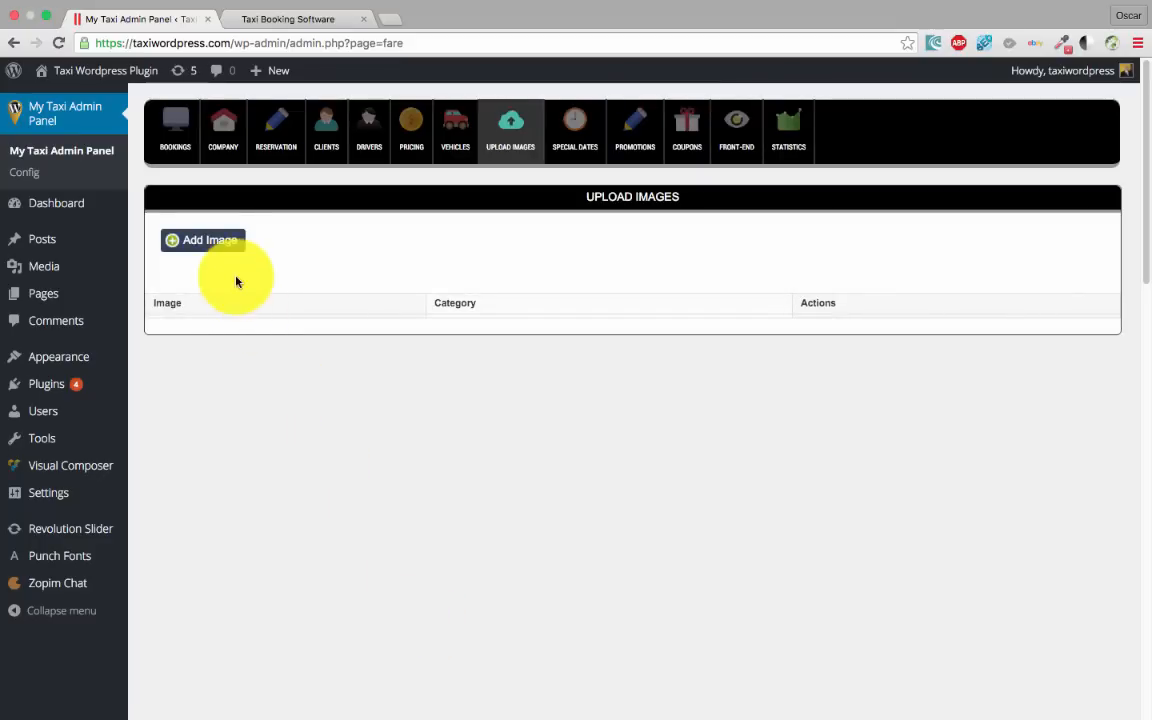
{"action": "left_click", "coordinate": [225, 246]}
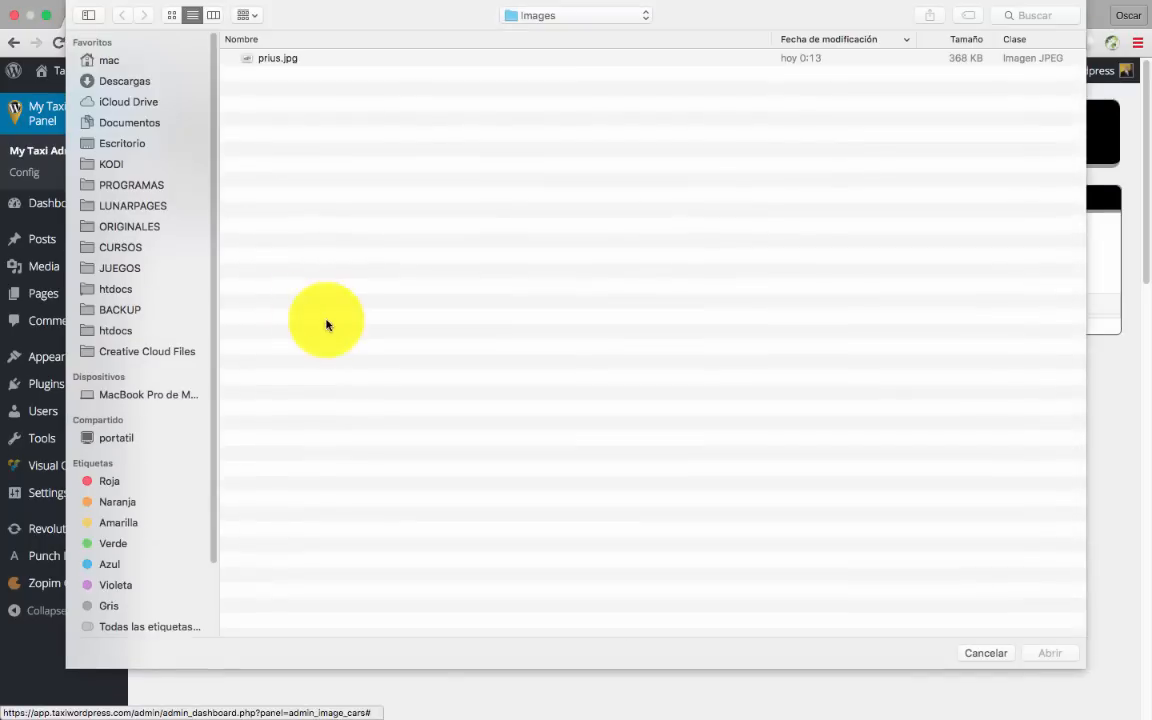
{"action": "left_click", "coordinate": [280, 59]}
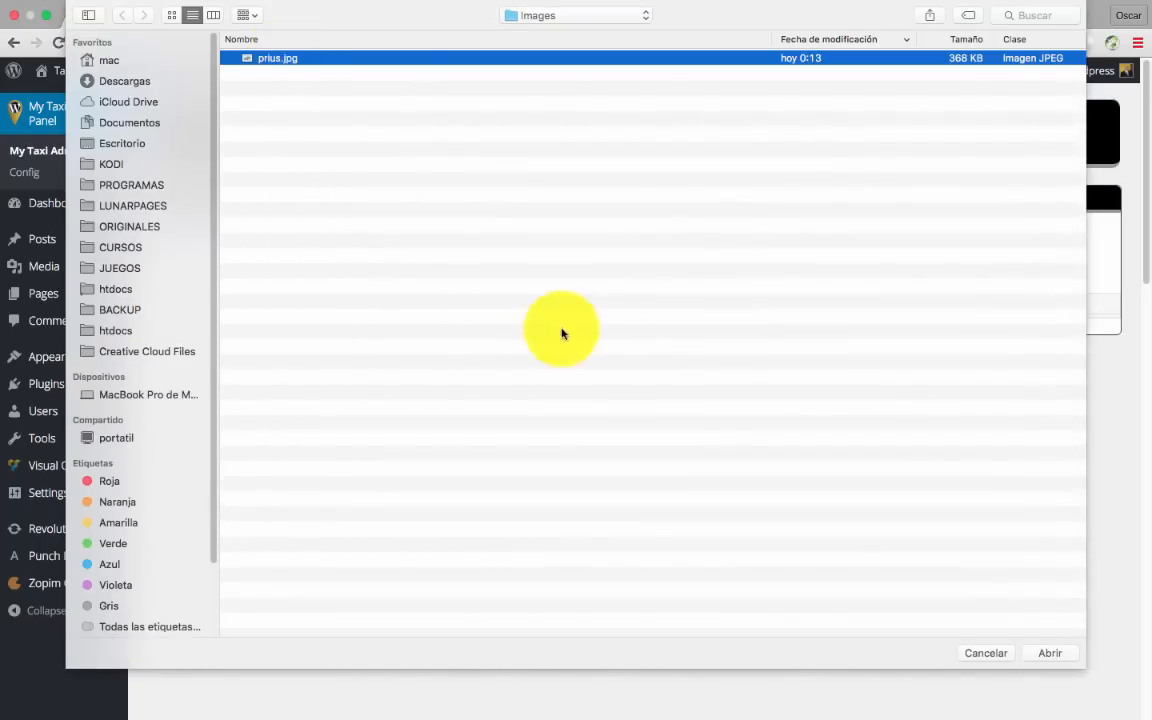
{"action": "left_click", "coordinate": [1051, 653]}
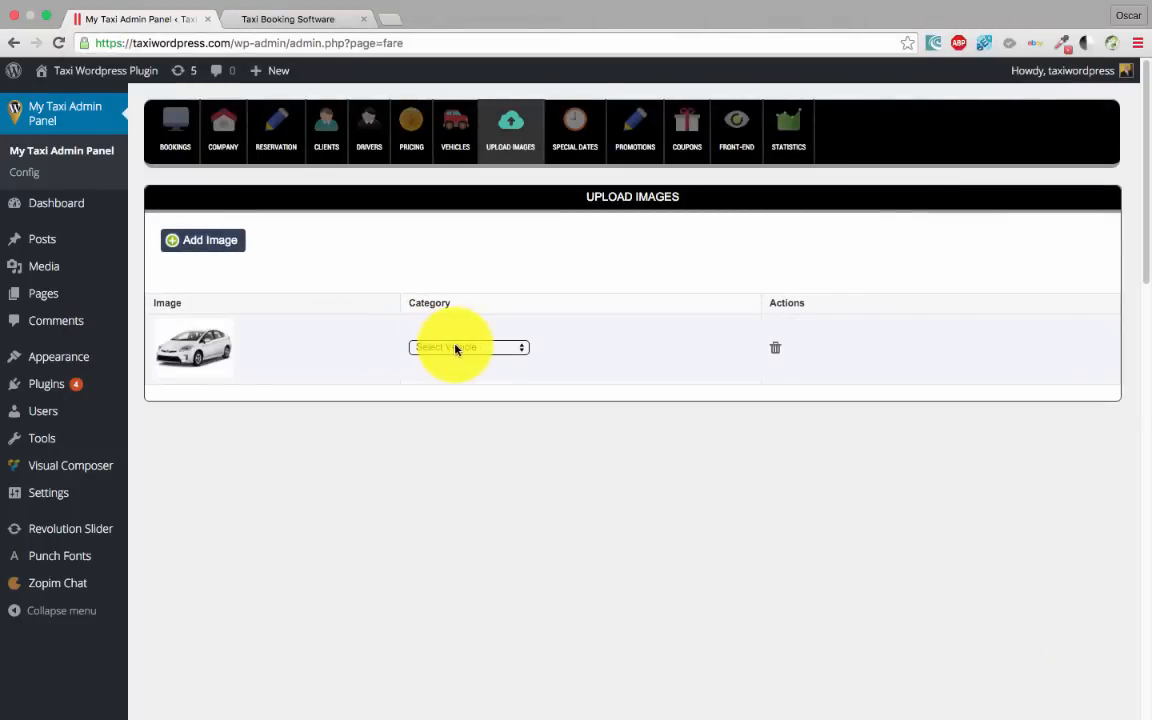
{"action": "left_click", "coordinate": [511, 349]}
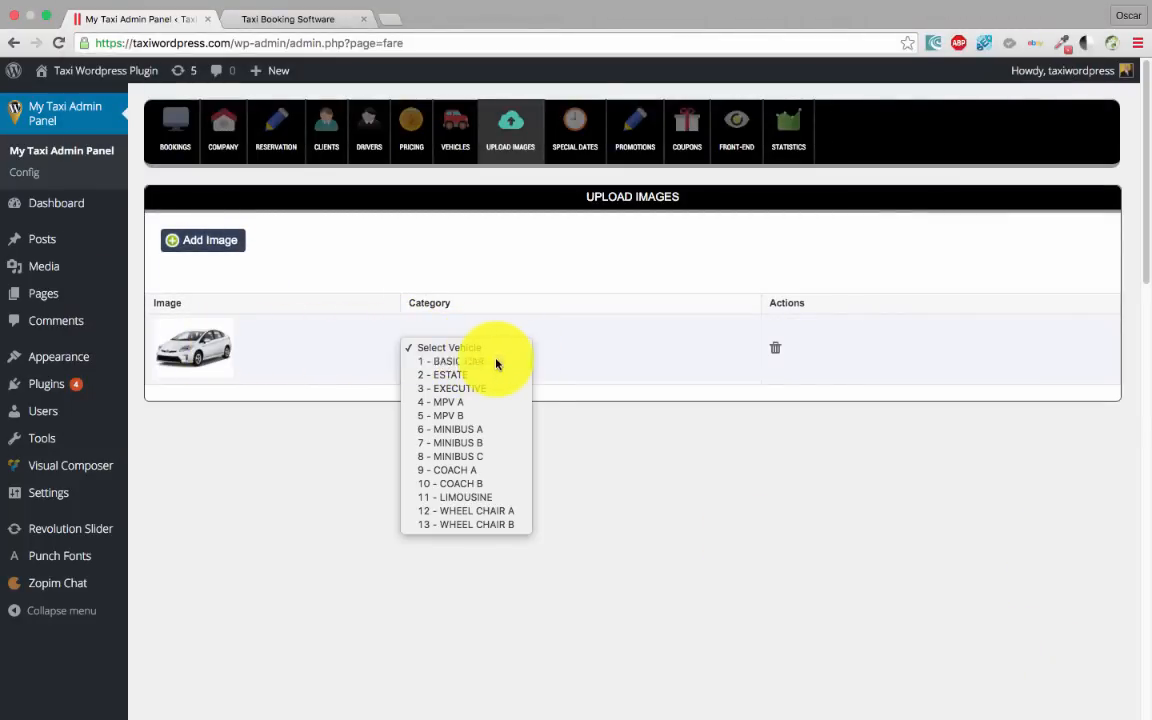
{"action": "left_click", "coordinate": [499, 362]}
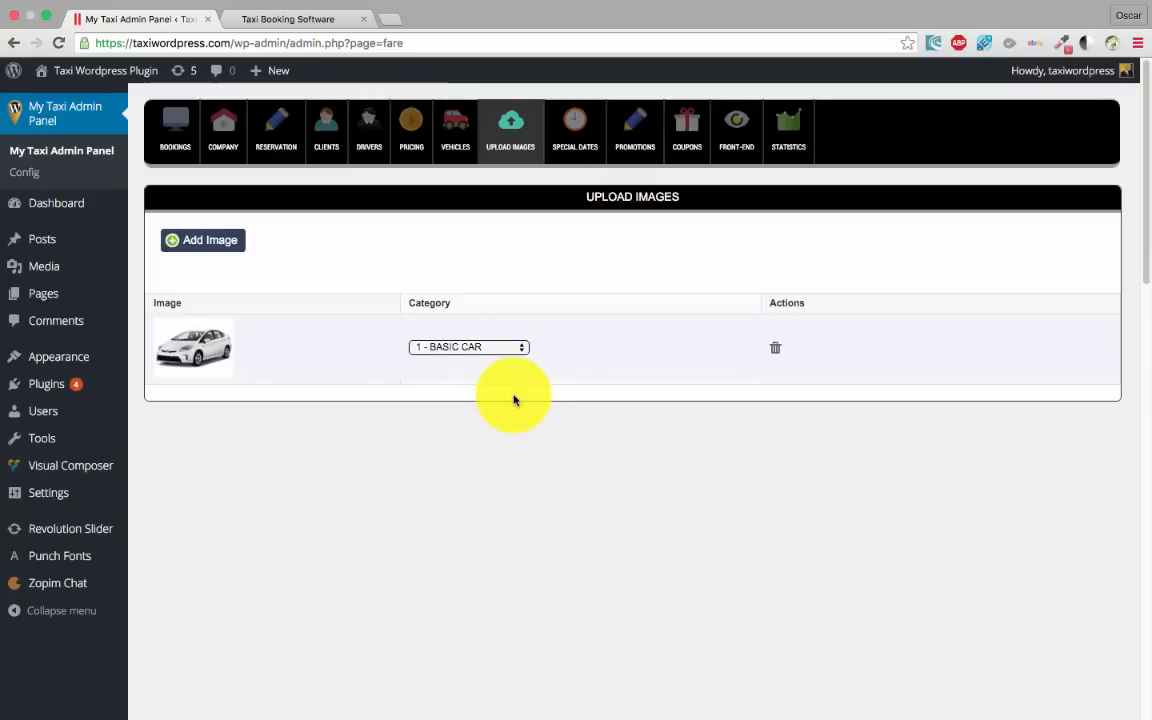
{"action": "left_click", "coordinate": [411, 133]}
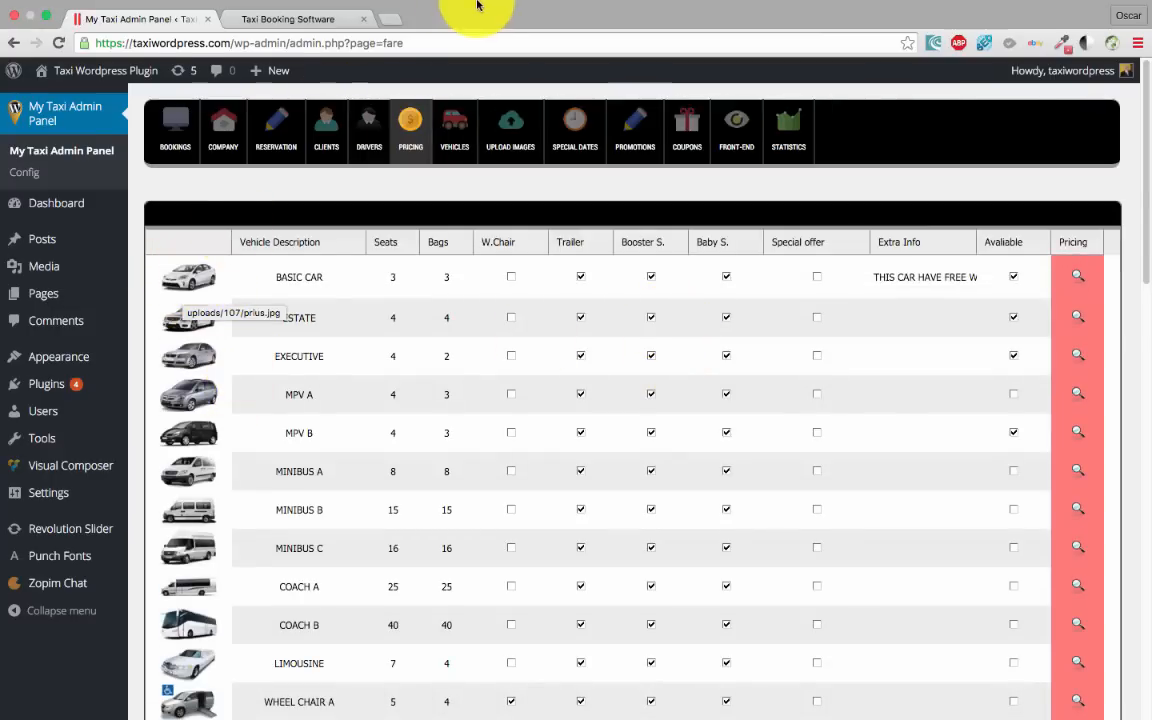
Reload the booking form and enter London as pickup and Bristol as destination
{"action": "left_click", "coordinate": [260, 38]}
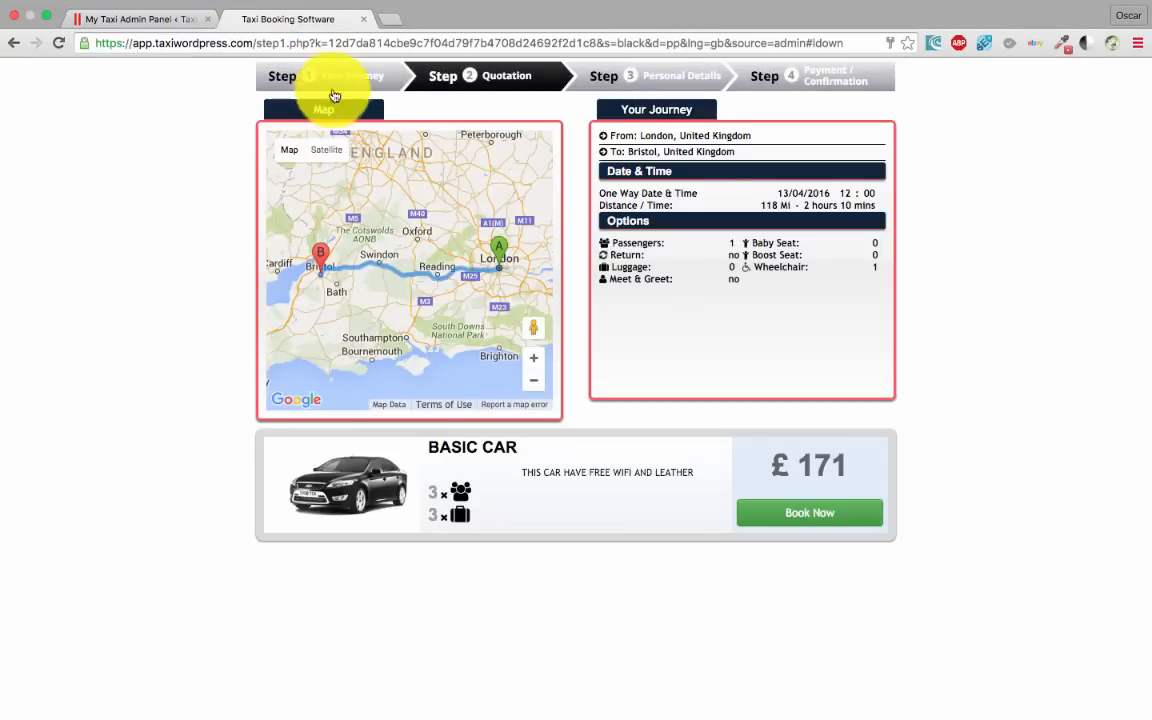
{"action": "left_click", "coordinate": [310, 80]}
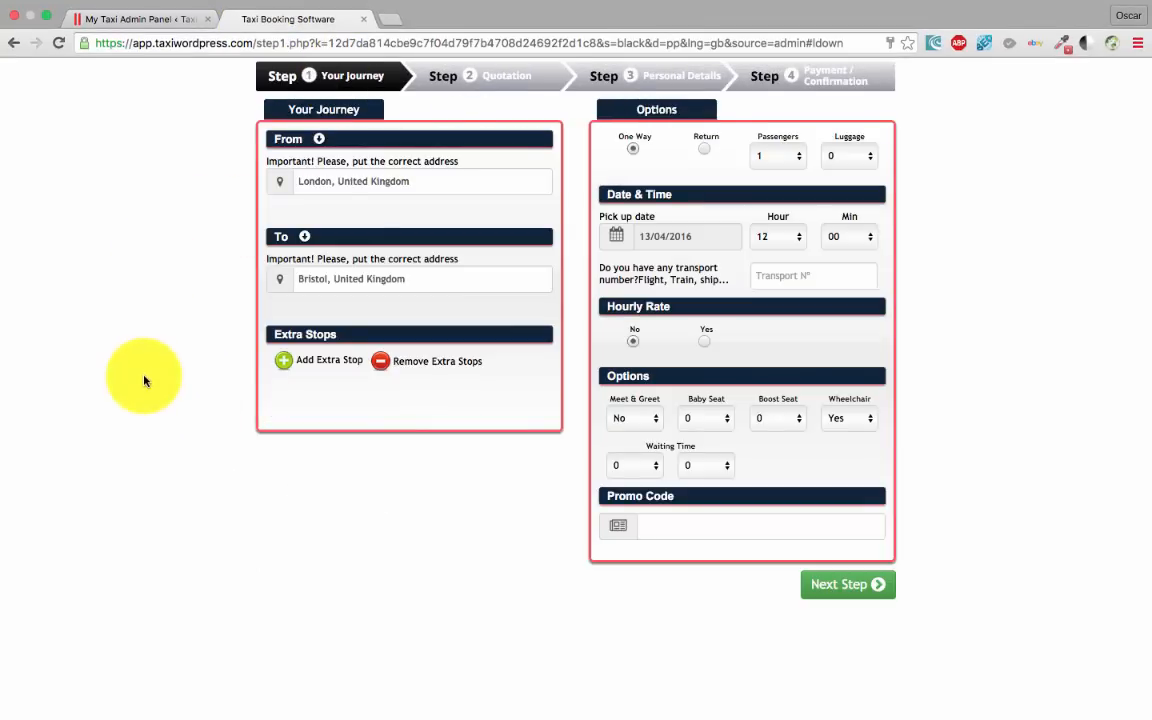
{"action": "key", "text": "super+r"}
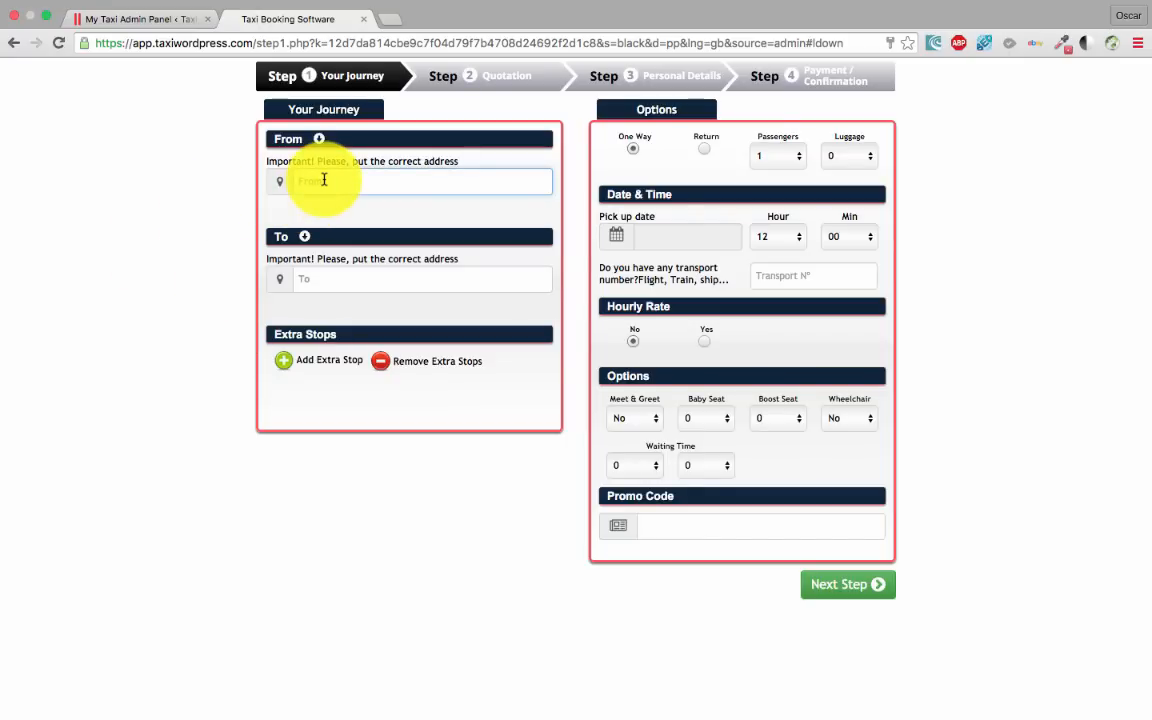
{"action": "type", "text": "london"}
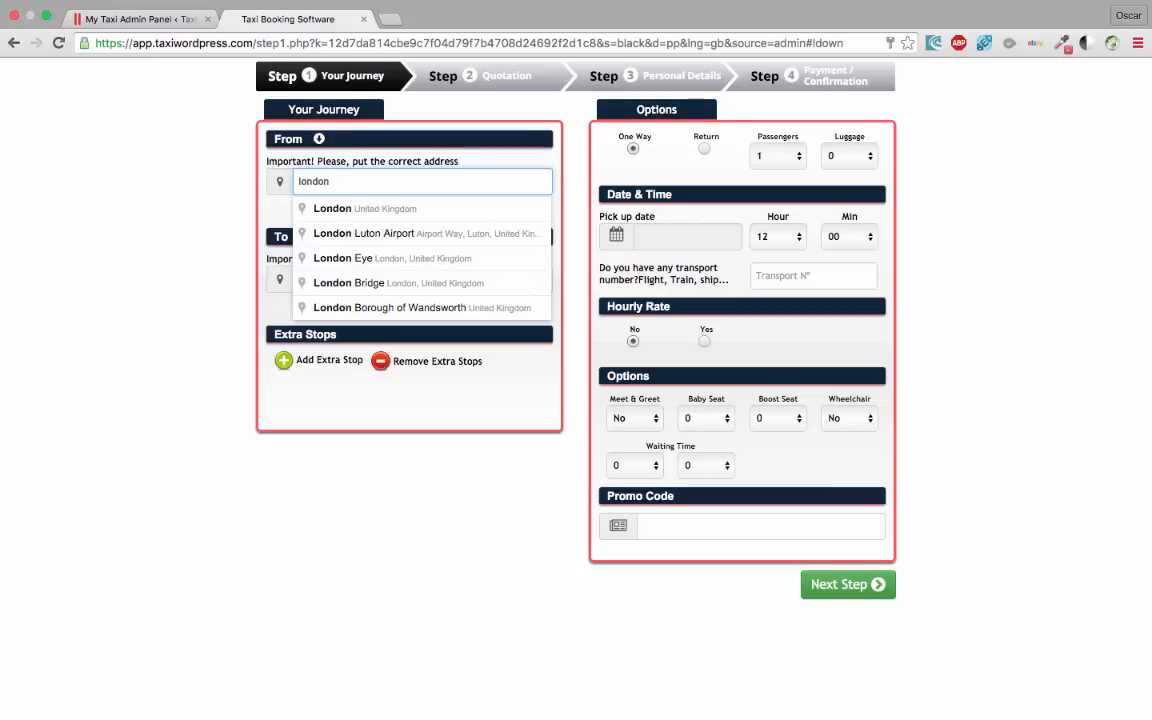
{"action": "left_click", "coordinate": [345, 208]}
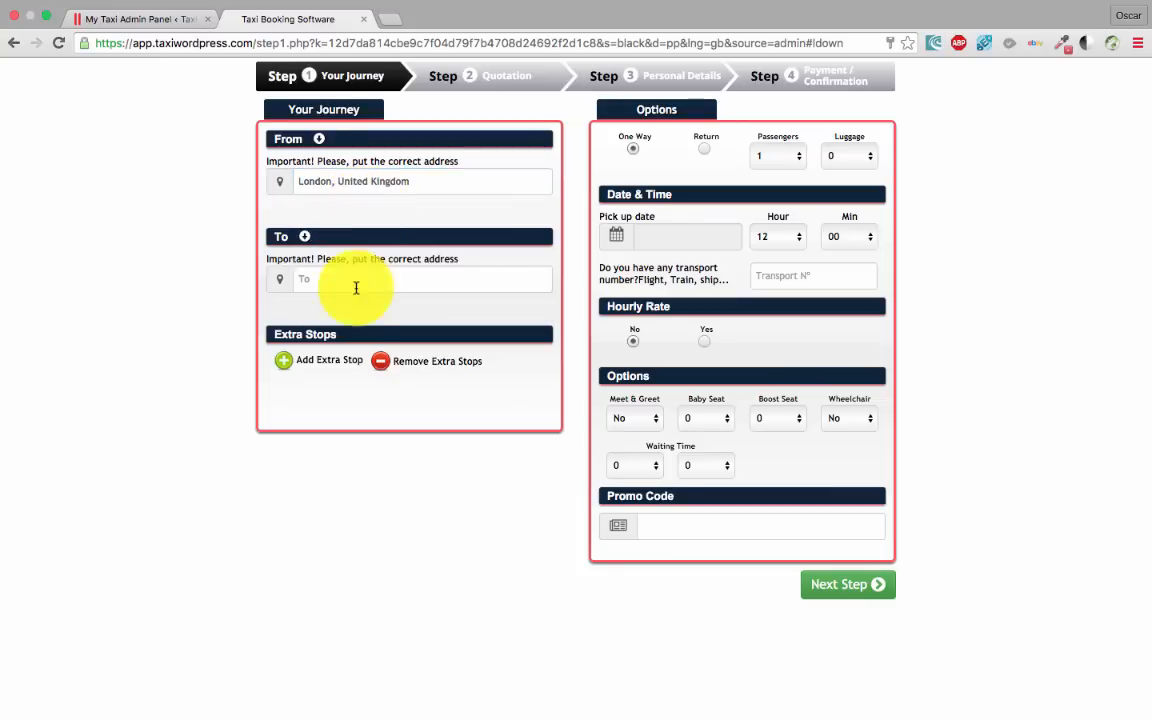
{"action": "left_click", "coordinate": [340, 280]}
{"action": "type", "text": "bristol"}
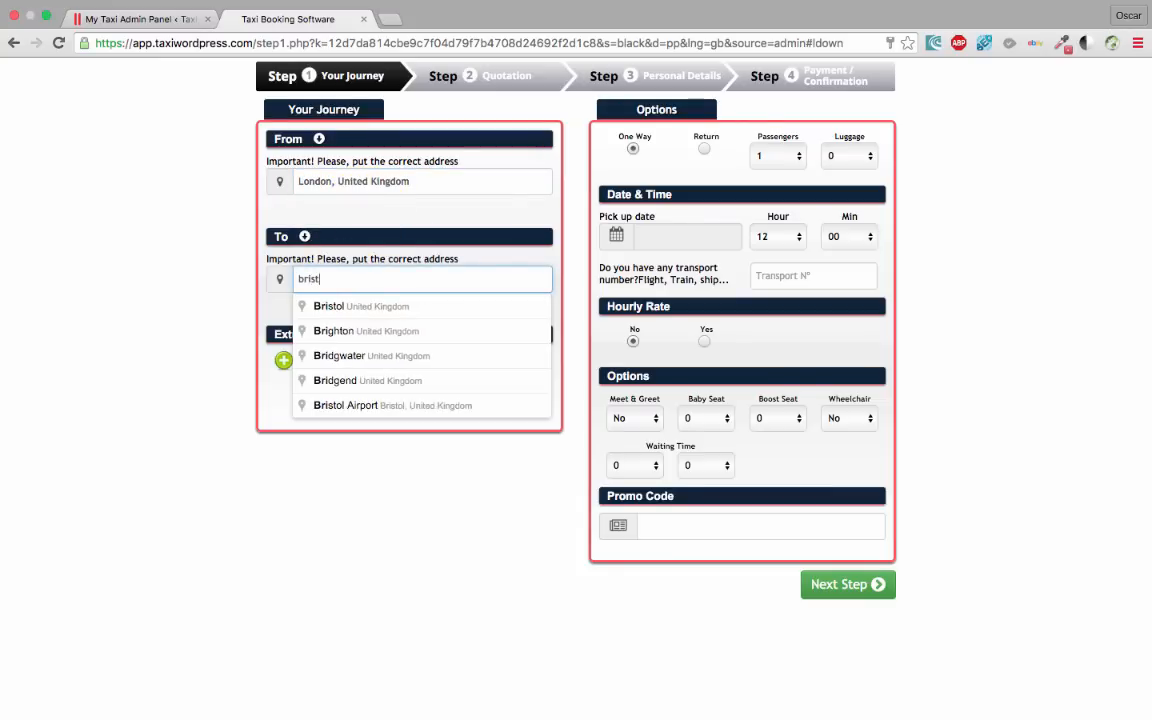
{"action": "left_click", "coordinate": [355, 306]}
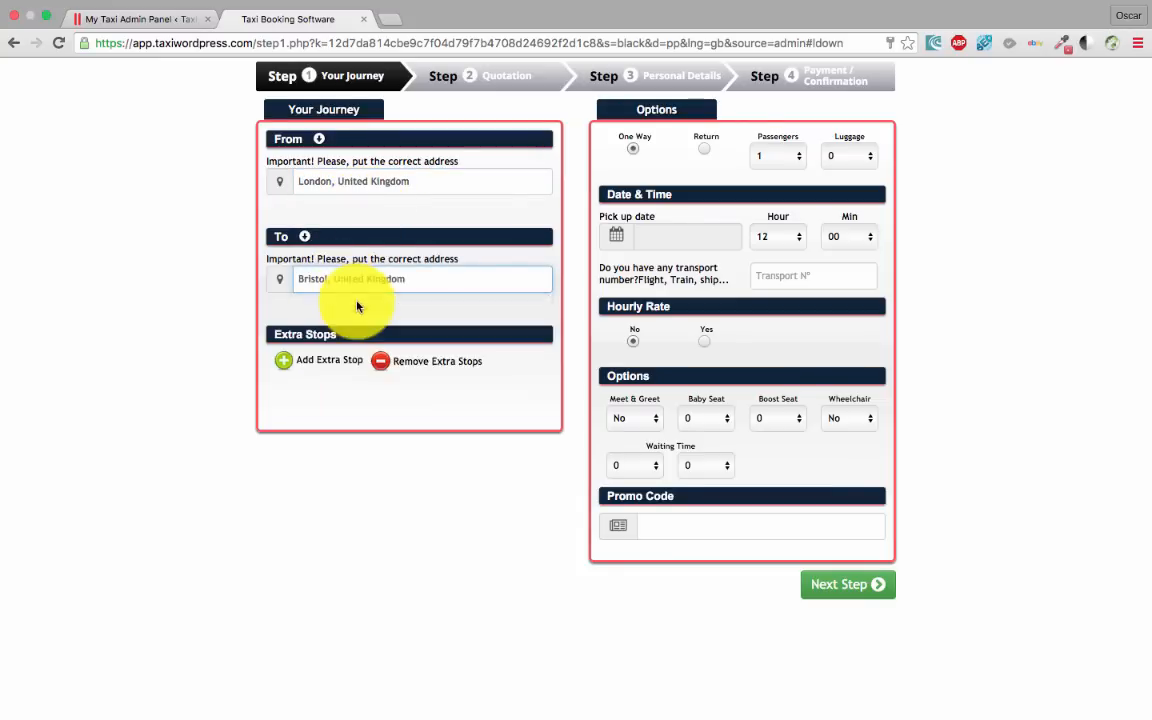
Pick 13/04/2016, get the price quotation, and return to the admin panel
{"action": "left_click", "coordinate": [687, 240]}
{"action": "left_click", "coordinate": [719, 365]}
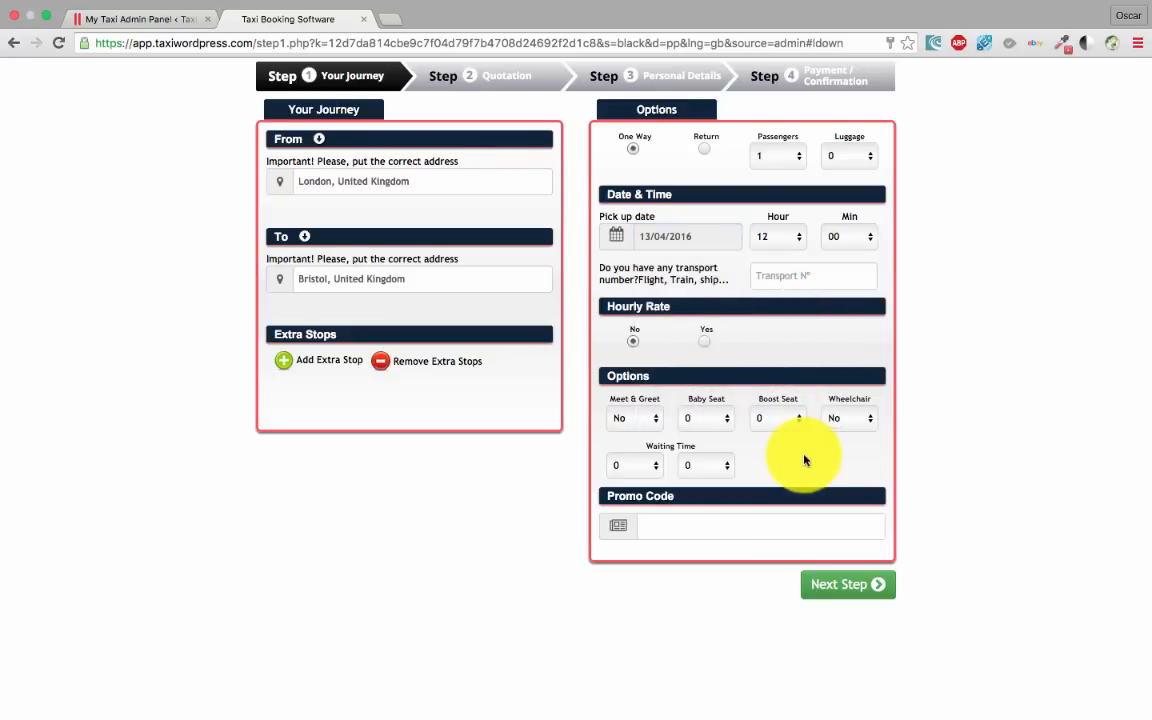
{"action": "left_click", "coordinate": [846, 585]}
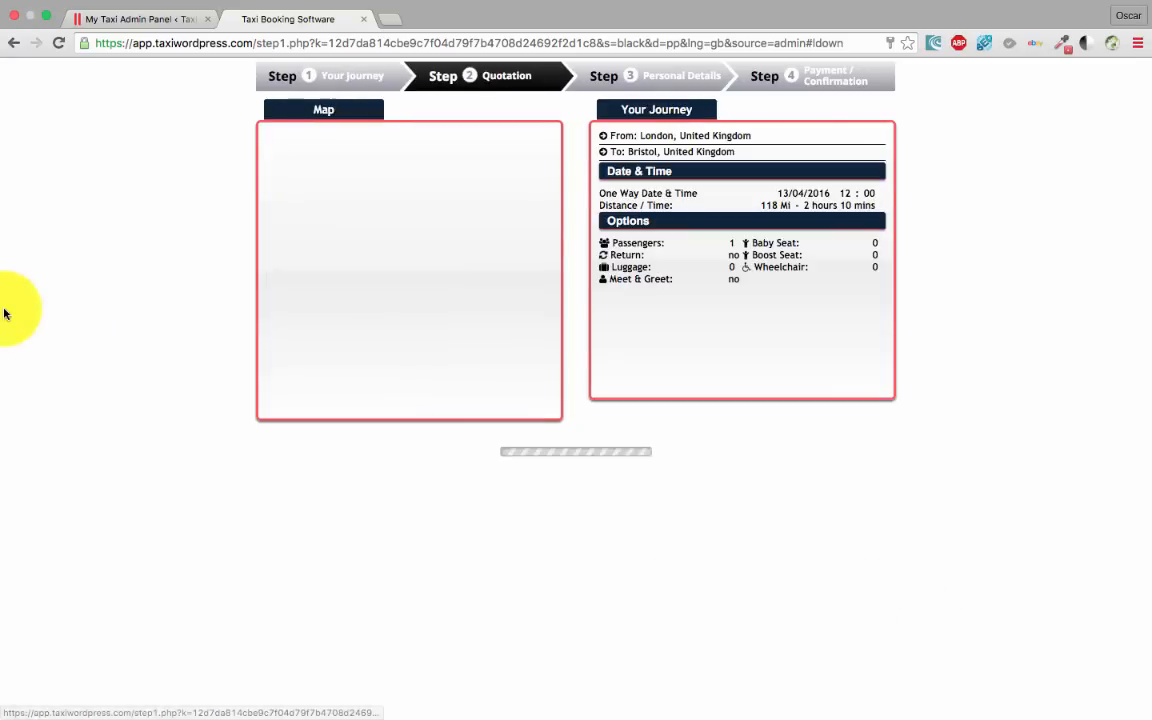
{"action": "scroll", "coordinate": [120, 345], "scroll_direction": "down", "scroll_amount": 3}
{"action": "scroll", "coordinate": [101, 340], "scroll_direction": "up", "scroll_amount": 2}
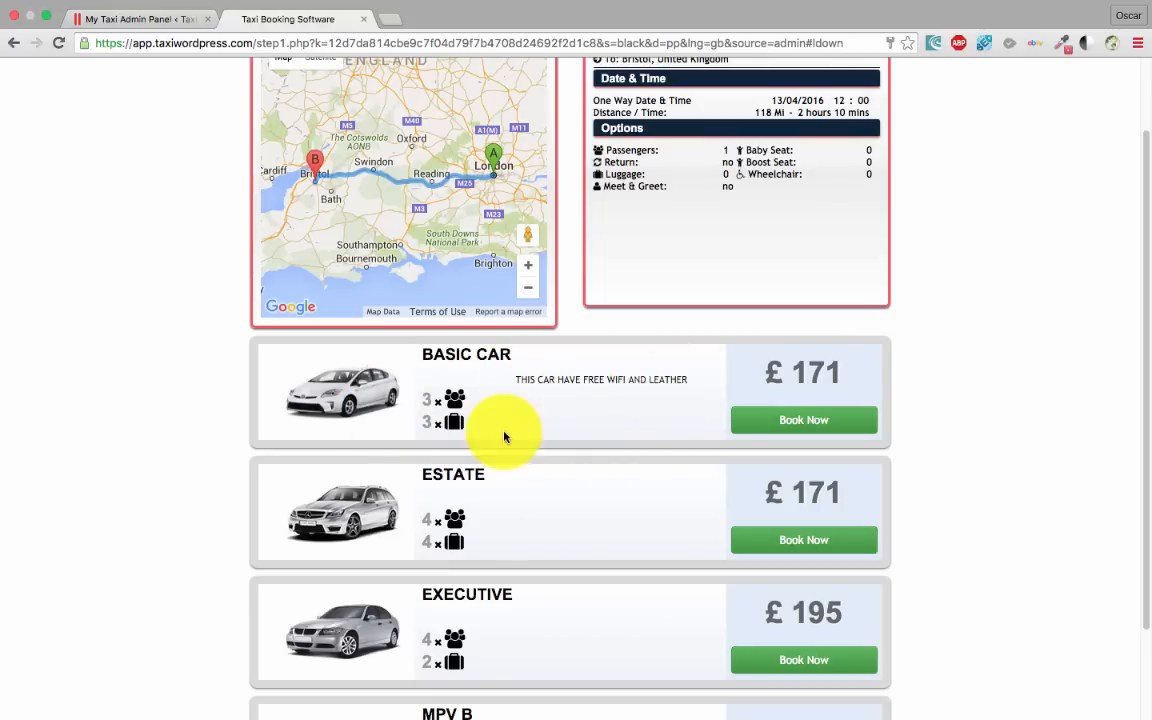
{"action": "left_click", "coordinate": [110, 20]}
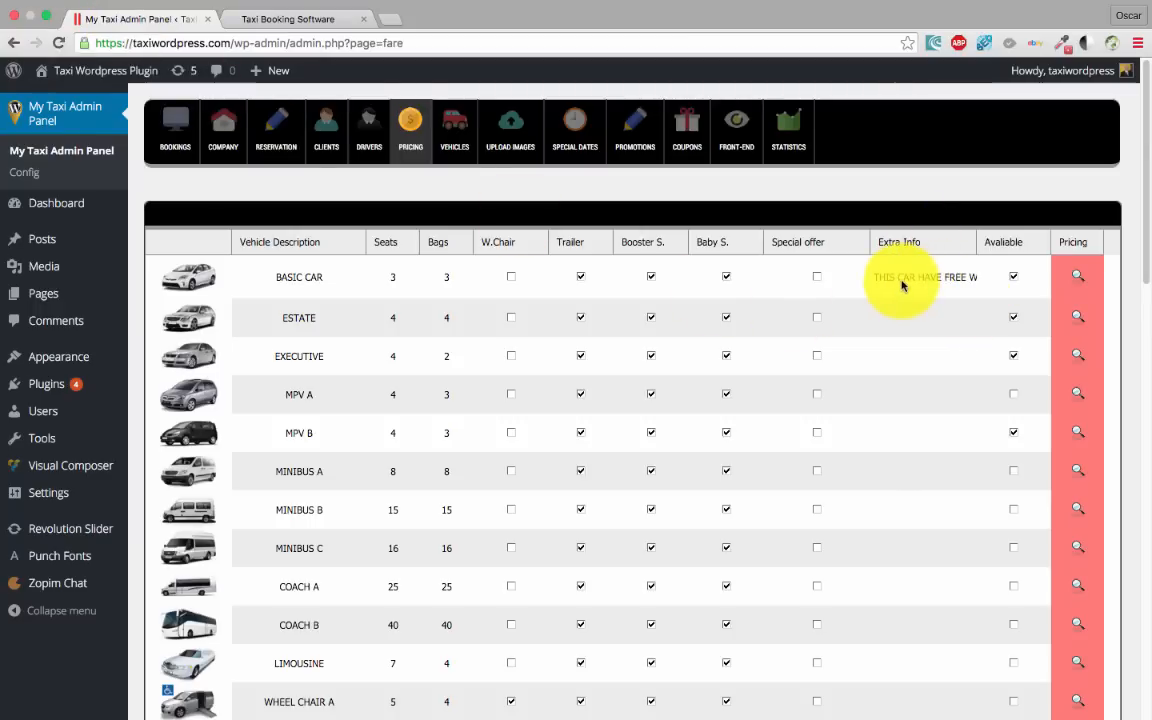
{"action": "left_click", "coordinate": [862, 283]}
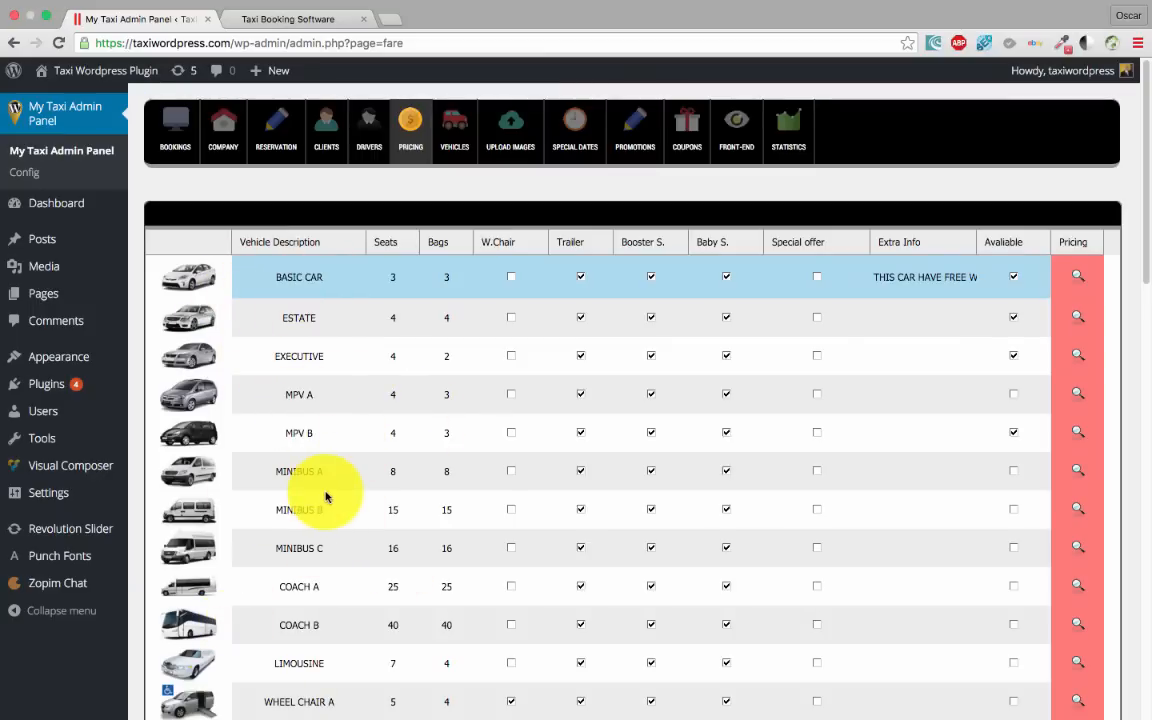
{"action": "scroll", "coordinate": [198, 597], "scroll_direction": "down", "scroll_amount": 2}
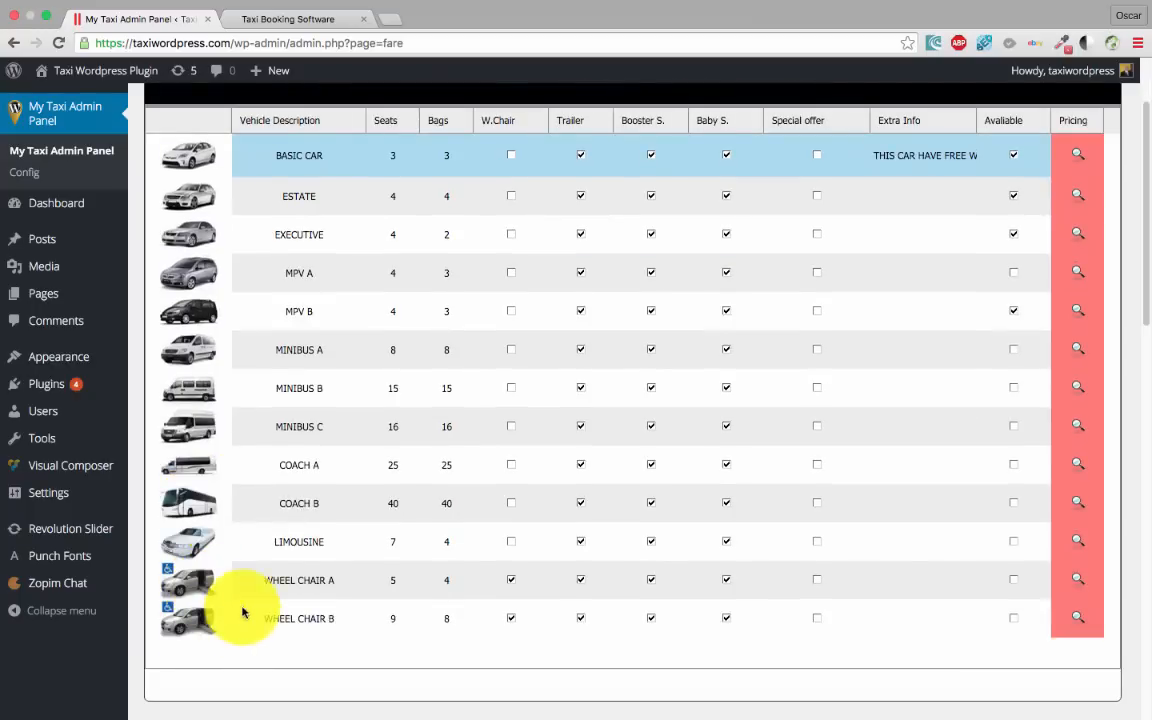
{"action": "scroll", "coordinate": [262, 545], "scroll_direction": "up", "scroll_amount": 2}
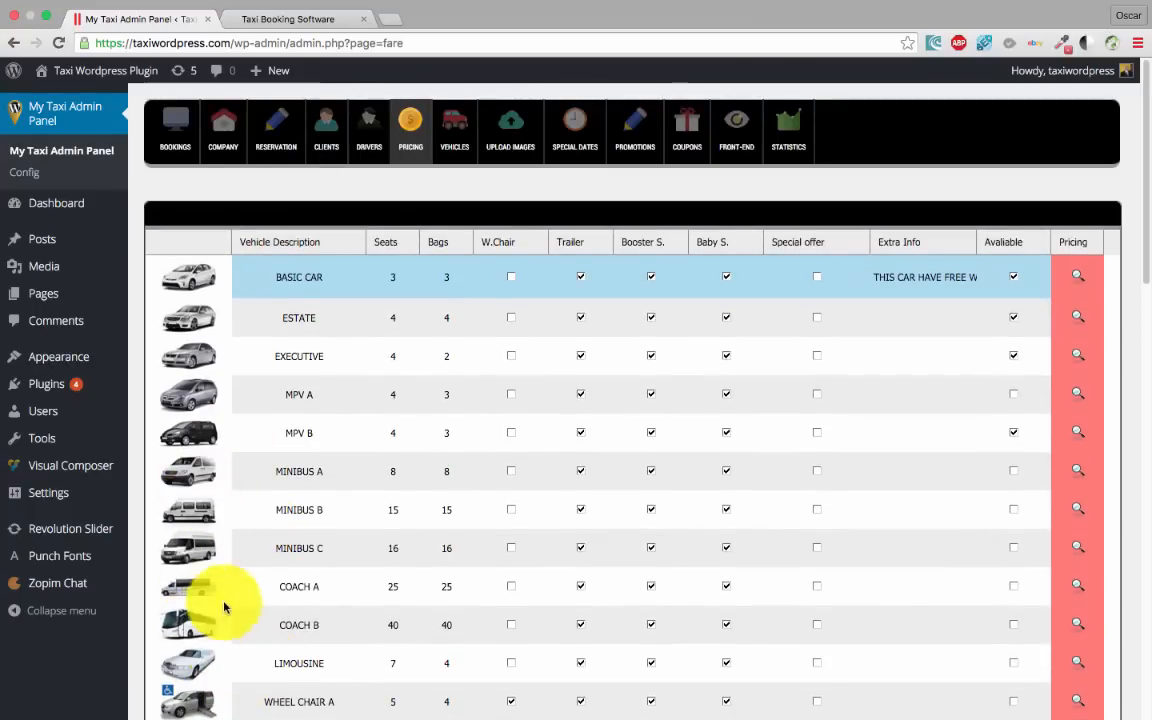
{"action": "scroll", "coordinate": [254, 586], "scroll_direction": "down", "scroll_amount": 1}
{"action": "left_click", "coordinate": [310, 550]}
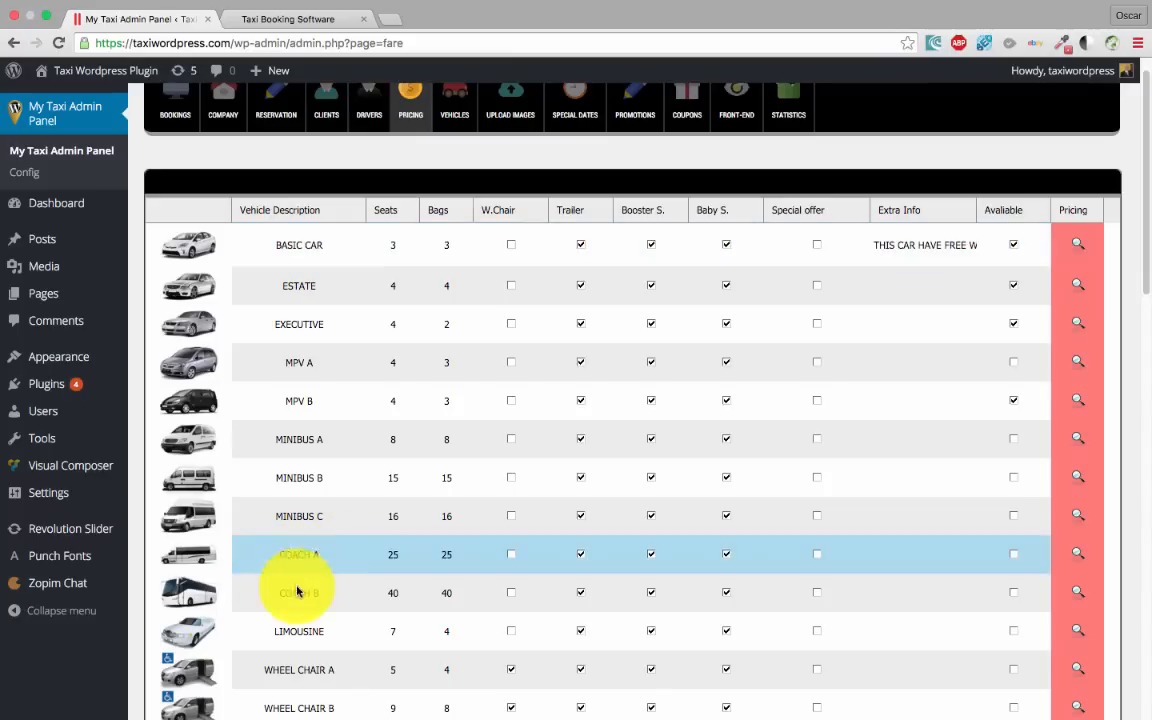
{"action": "left_click", "coordinate": [342, 596]}
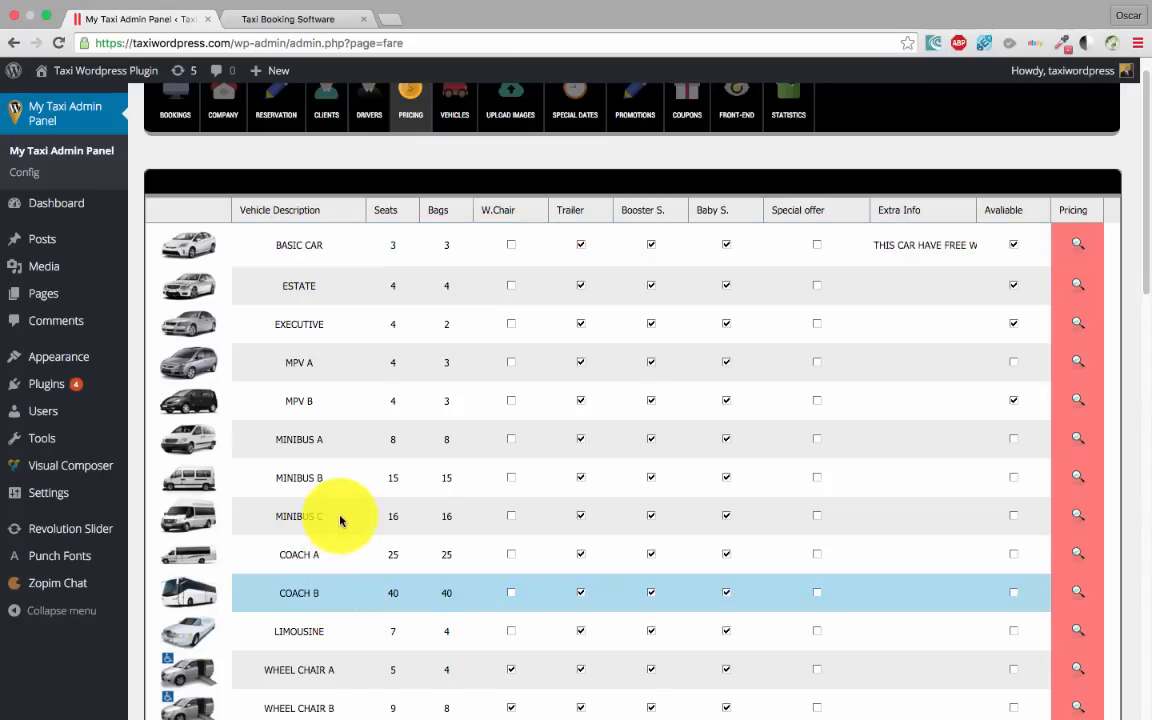
{"action": "left_click", "coordinate": [338, 517]}
{"action": "scroll", "coordinate": [300, 500], "scroll_direction": "up", "scroll_amount": 1}
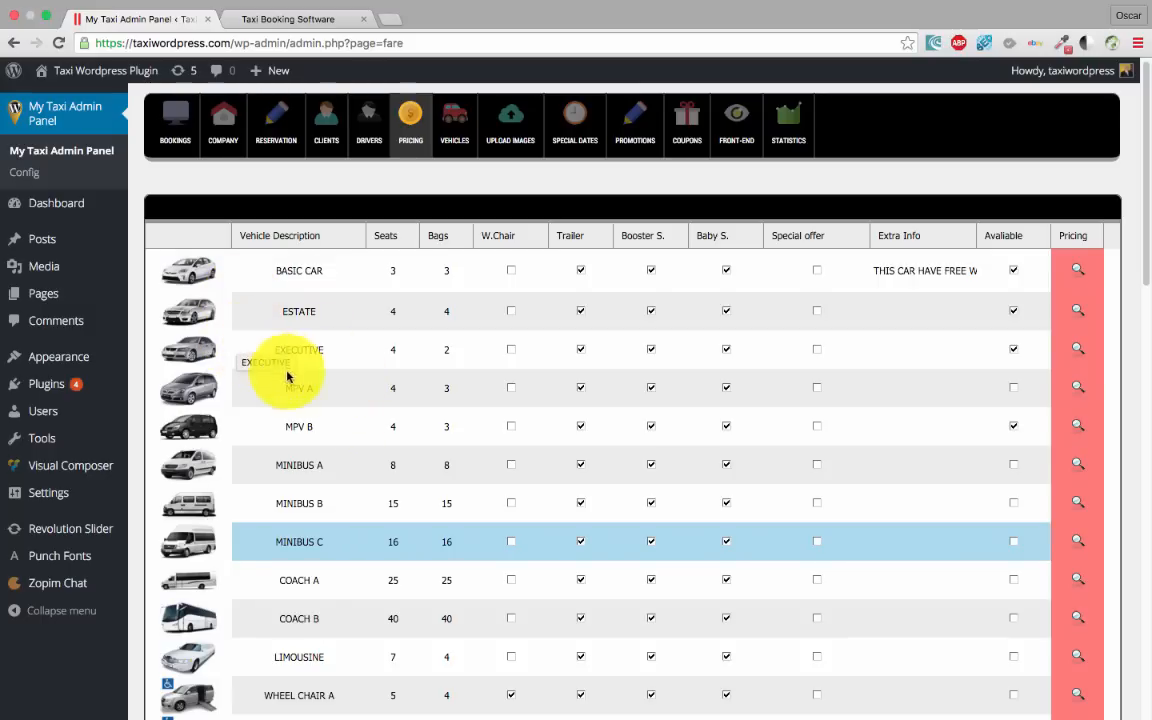
{"action": "scroll", "coordinate": [315, 395], "scroll_direction": "up", "scroll_amount": 1}
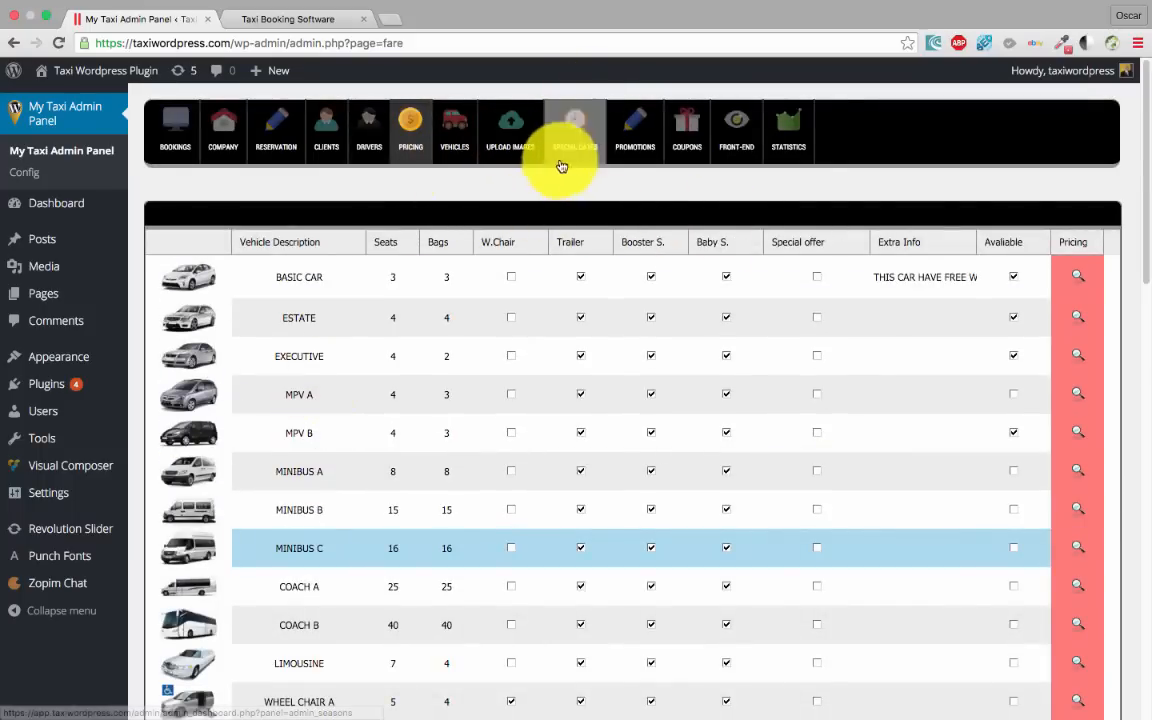
On Special Dates, enter the July season description and set dates 01/07 to 31/07
{"action": "left_click", "coordinate": [458, 132]}
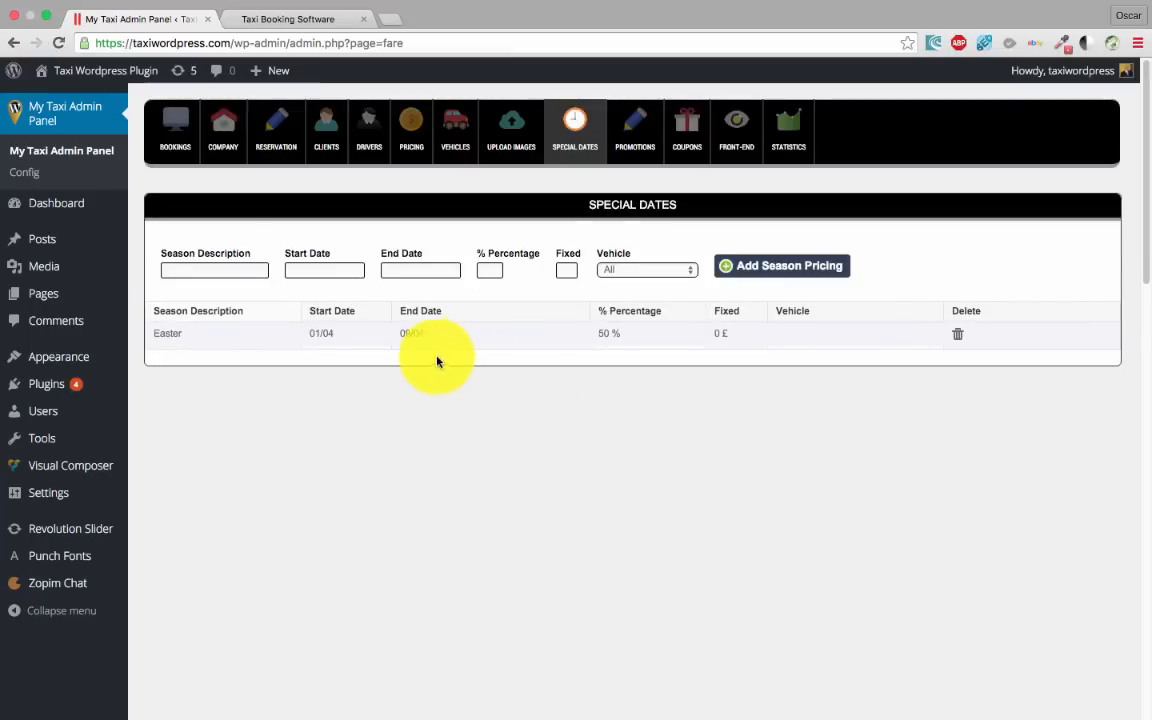
{"action": "left_click", "coordinate": [198, 268]}
{"action": "type", "text": "A"}
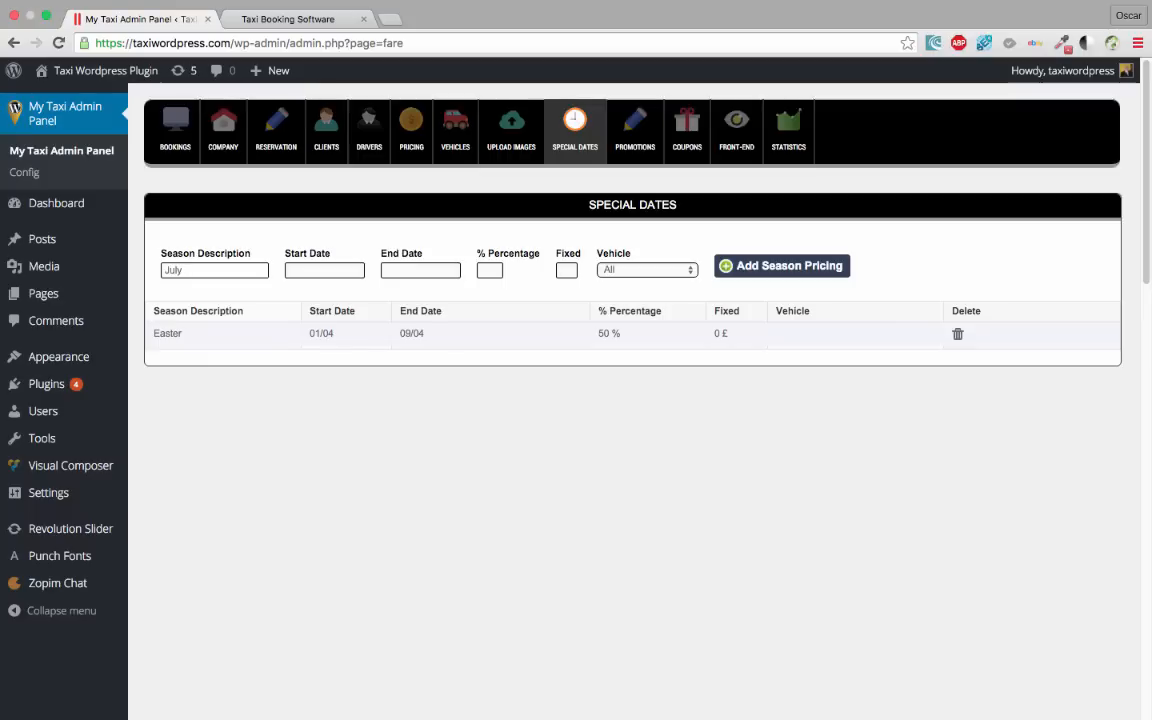
{"action": "left_click", "coordinate": [314, 268]}
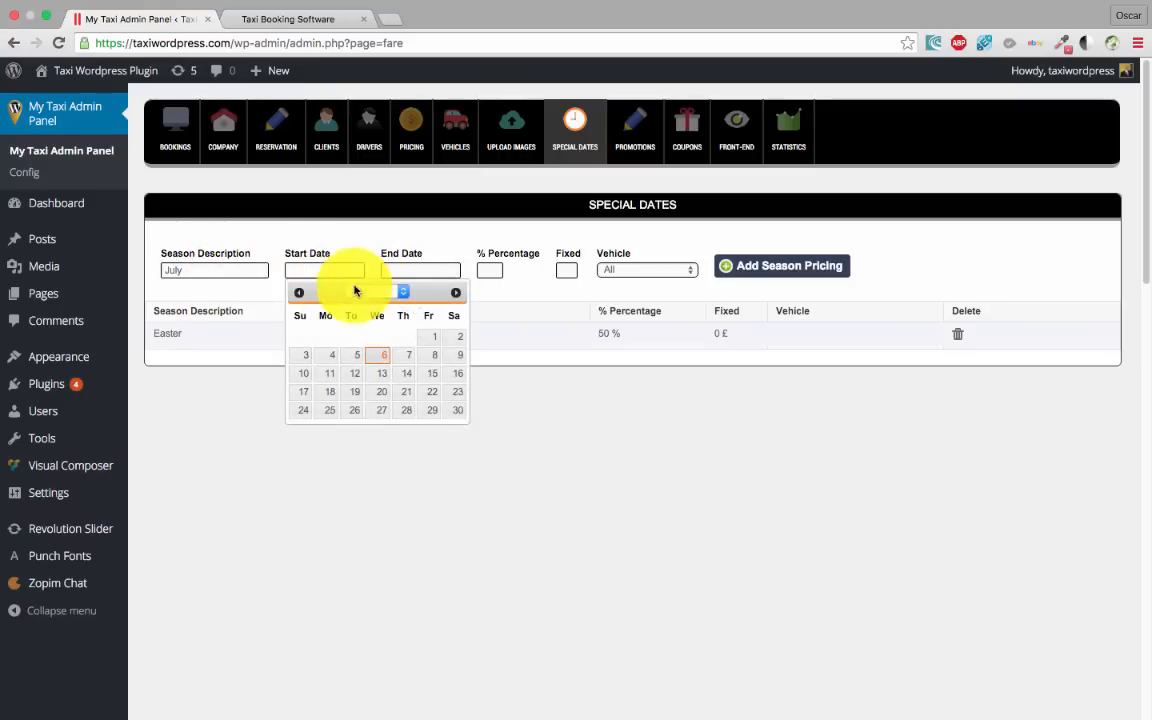
{"action": "left_click", "coordinate": [354, 290]}
{"action": "left_click", "coordinate": [381, 333]}
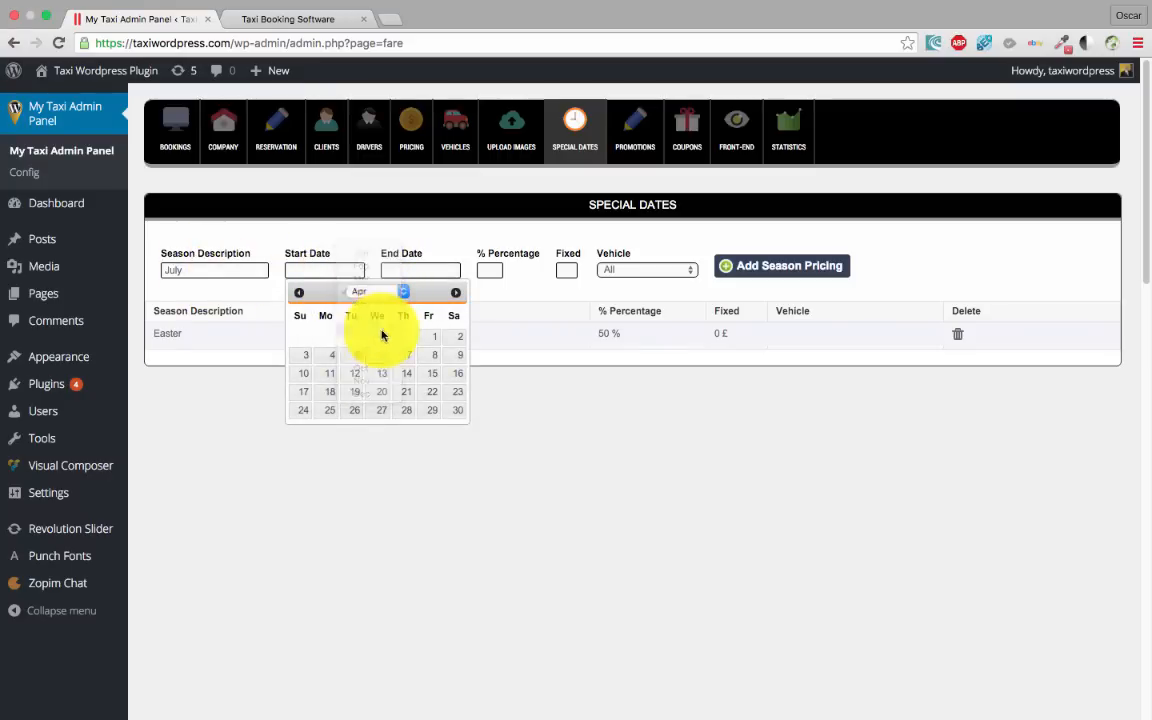
{"action": "left_click", "coordinate": [432, 338]}
{"action": "left_click", "coordinate": [433, 266]}
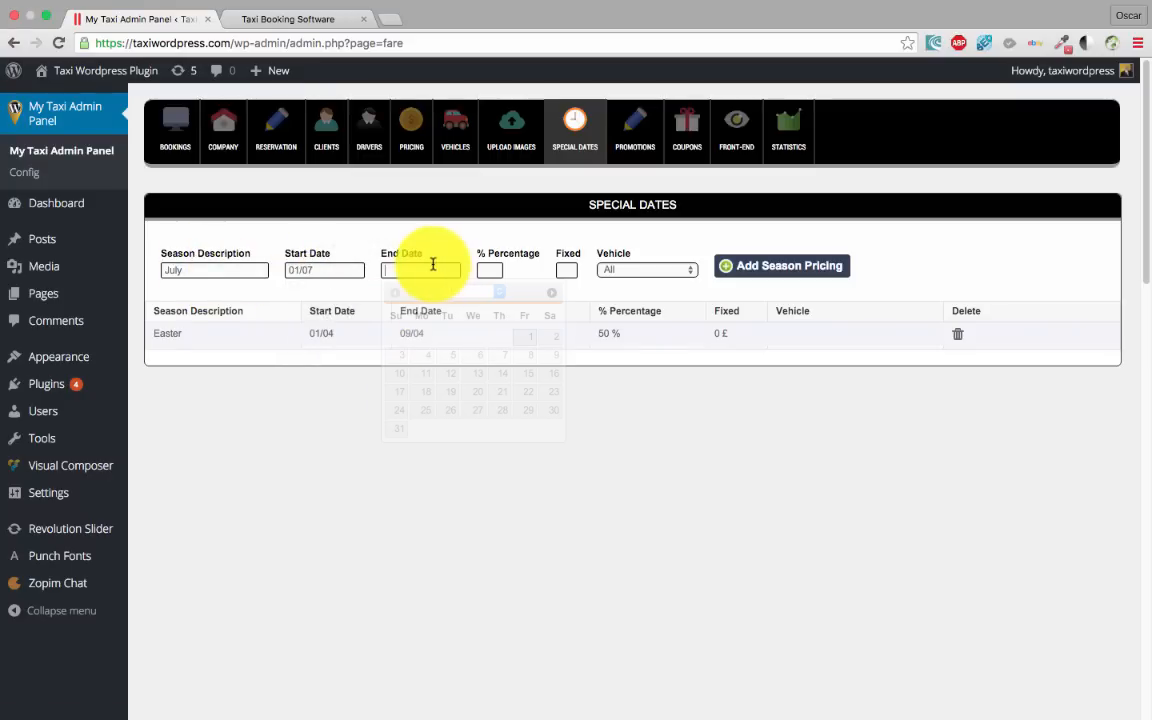
{"action": "left_click", "coordinate": [402, 430]}
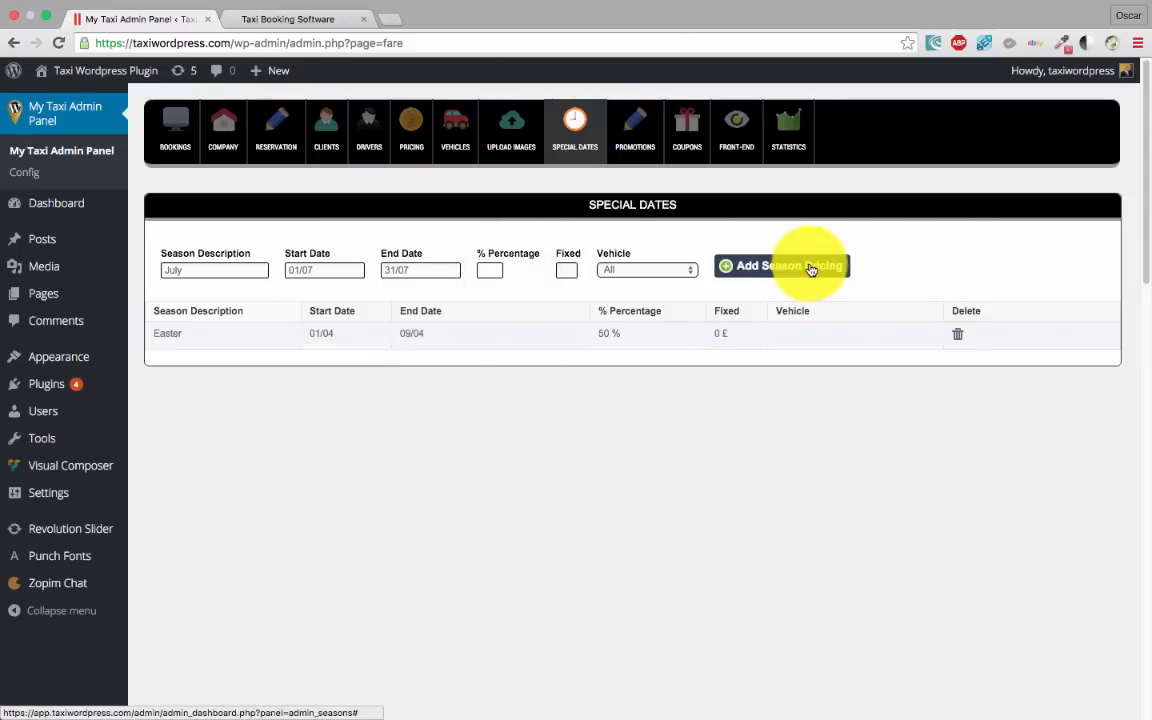
Set 30 % for all vehicles and add the July season pricing
{"action": "type", "text": "30"}
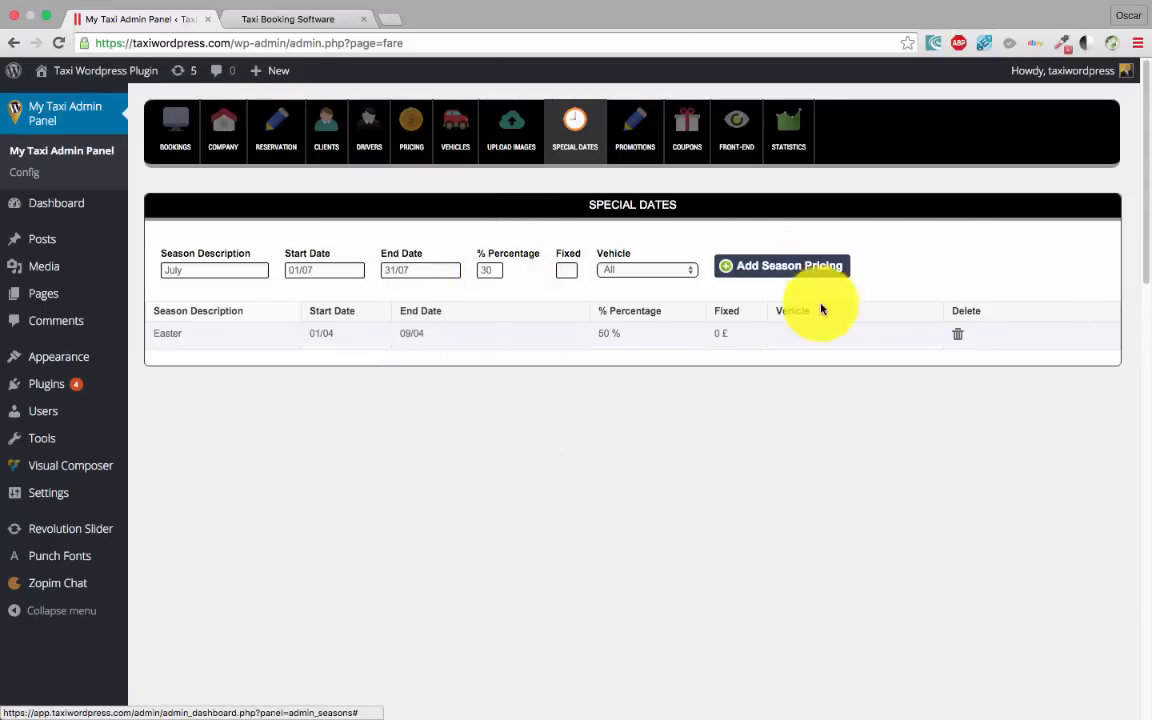
{"action": "left_click", "coordinate": [565, 270]}
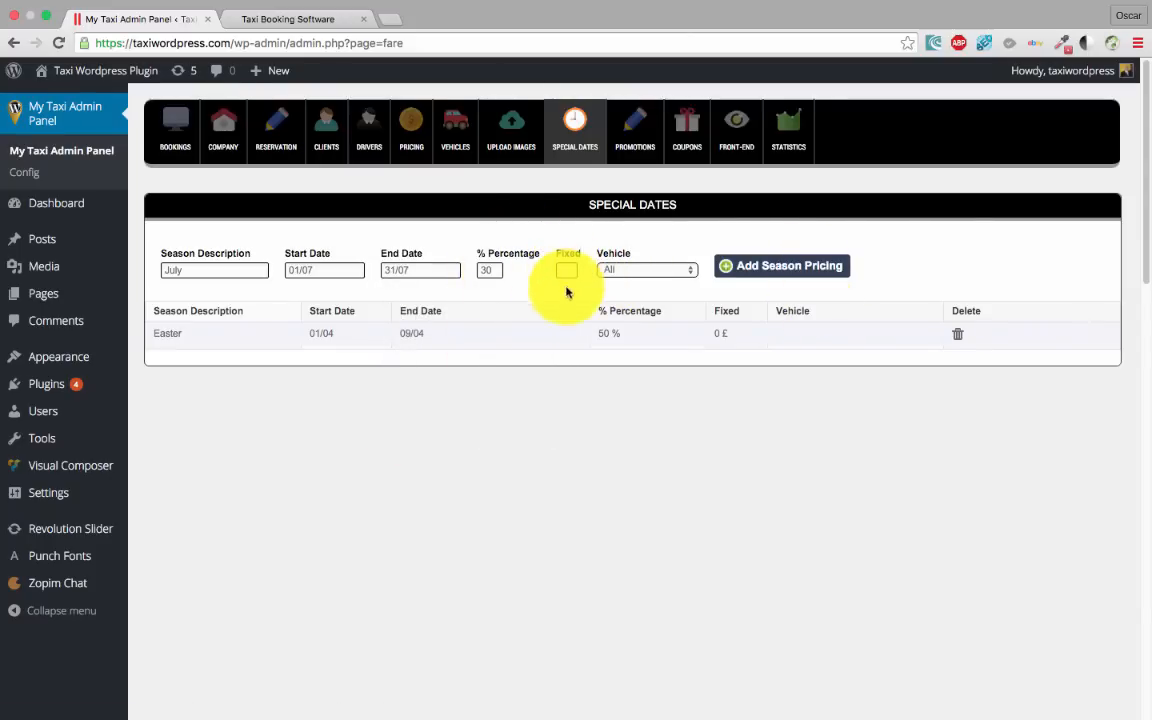
{"action": "left_click", "coordinate": [675, 271]}
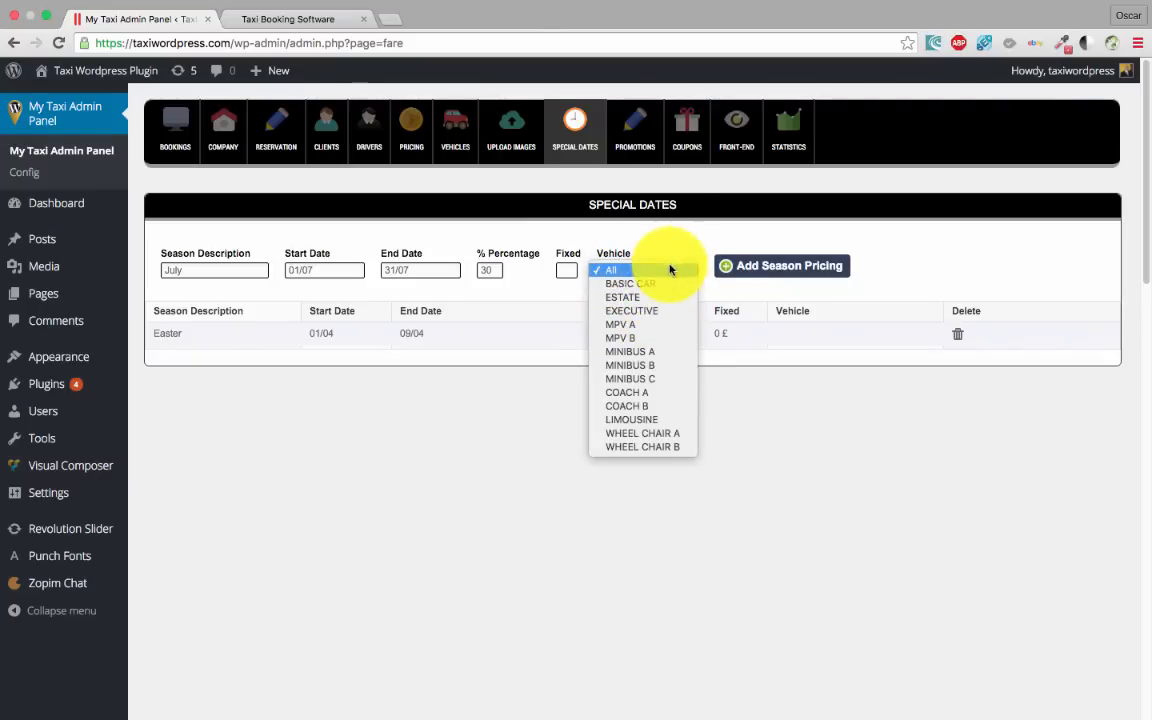
{"action": "left_click", "coordinate": [687, 233]}
{"action": "left_click", "coordinate": [765, 267]}
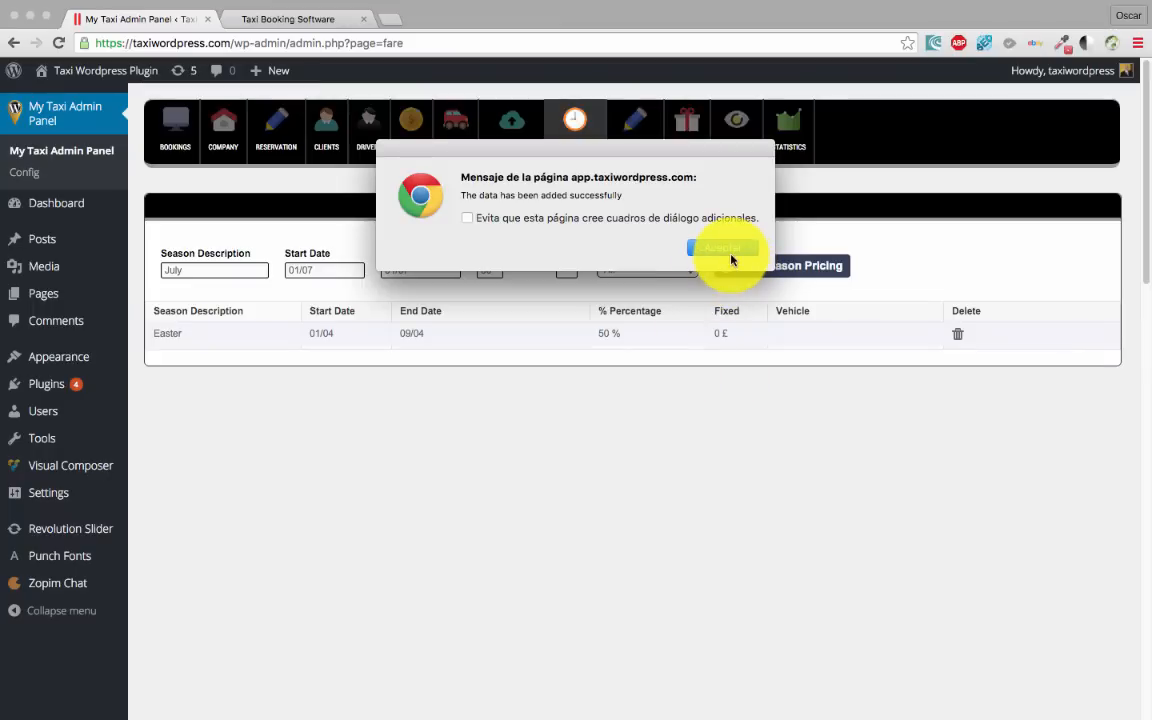
{"action": "left_click", "coordinate": [733, 250]}
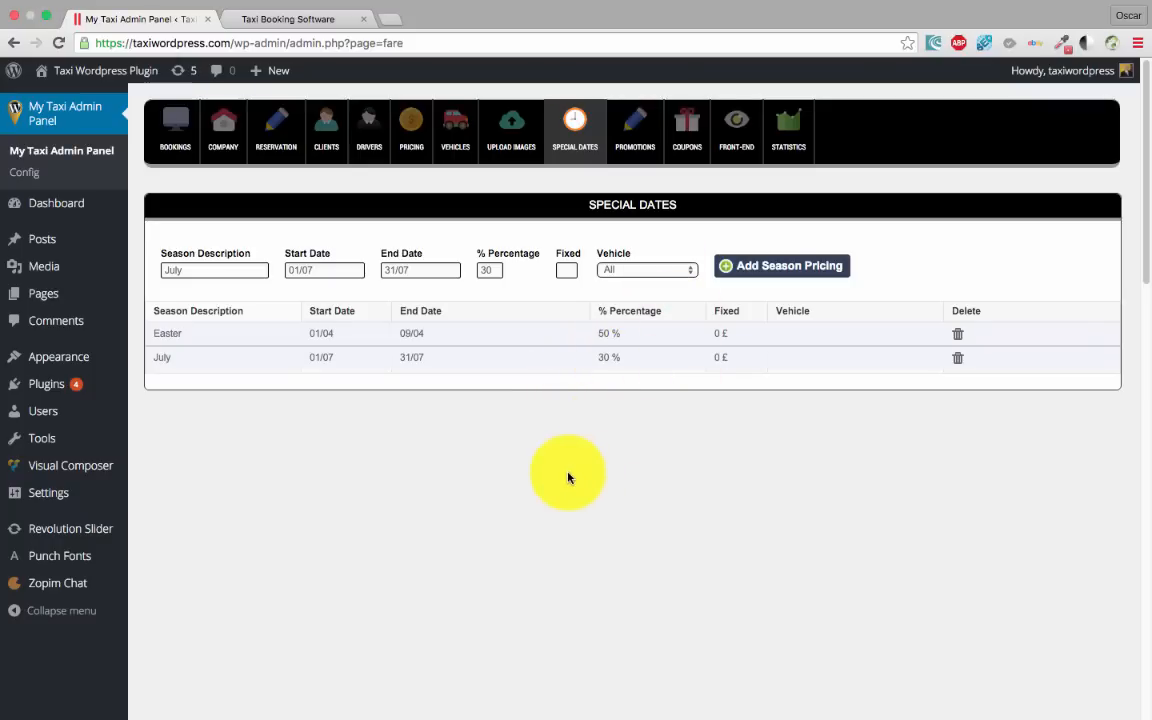
{"action": "scroll", "coordinate": [600, 450], "scroll_direction": "down", "scroll_amount": 3}
{"action": "scroll", "coordinate": [660, 483], "scroll_direction": "up", "scroll_amount": 3}
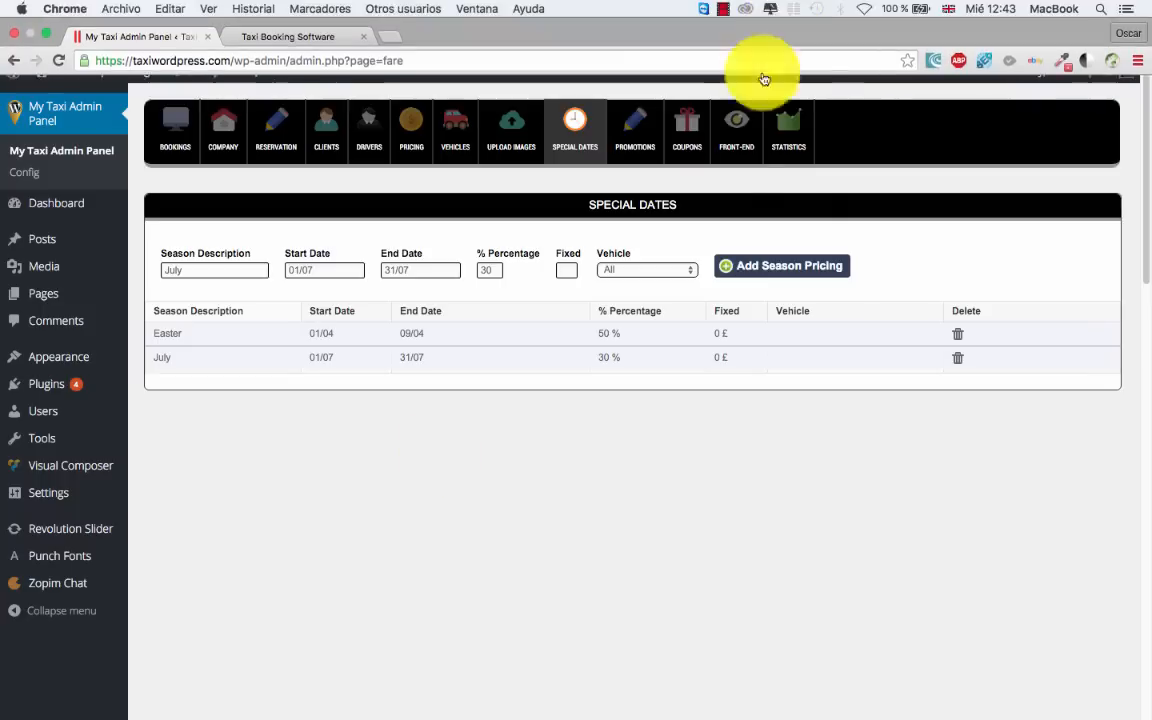
Check Promotions and the booking form's first step, then reopen the Front-End options
{"action": "left_click", "coordinate": [633, 140]}
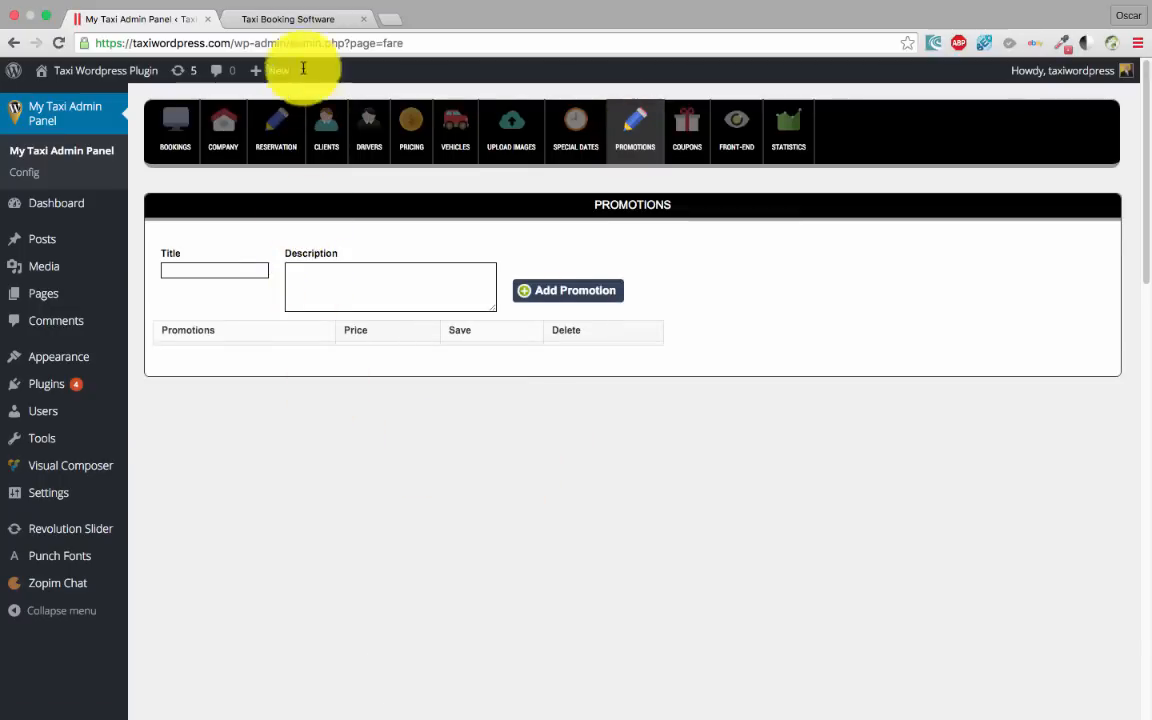
{"action": "left_click", "coordinate": [290, 19]}
{"action": "scroll", "coordinate": [341, 360], "scroll_direction": "up", "scroll_amount": 3}
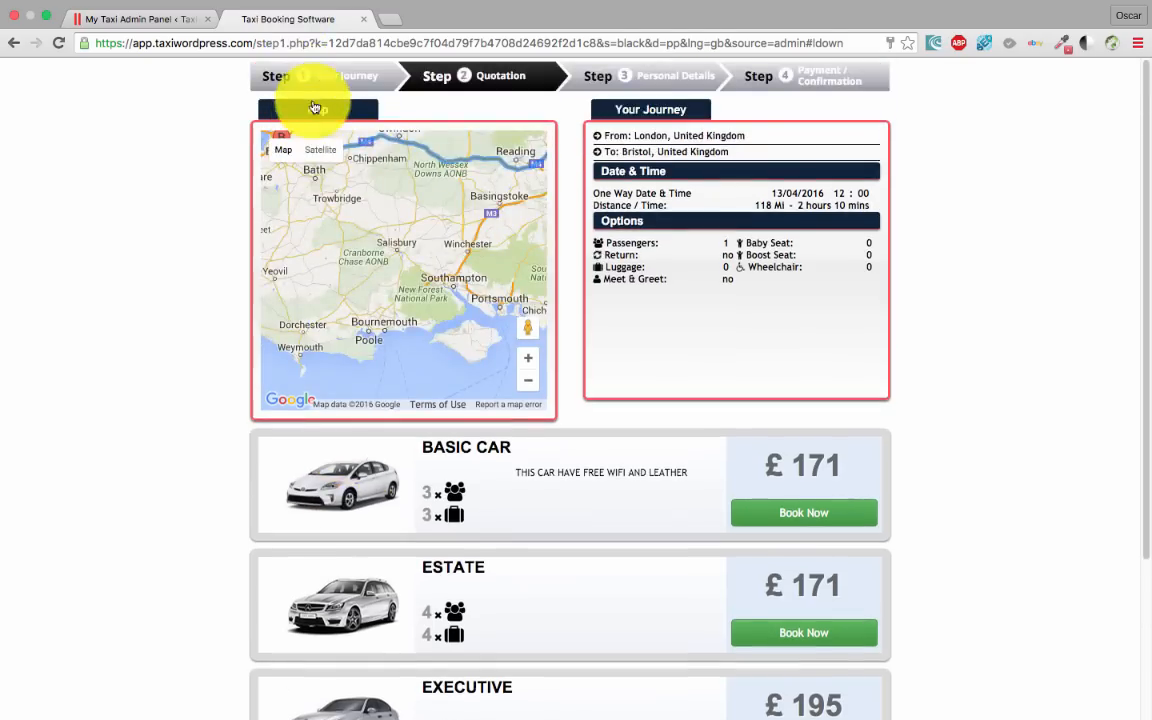
{"action": "left_click", "coordinate": [321, 82]}
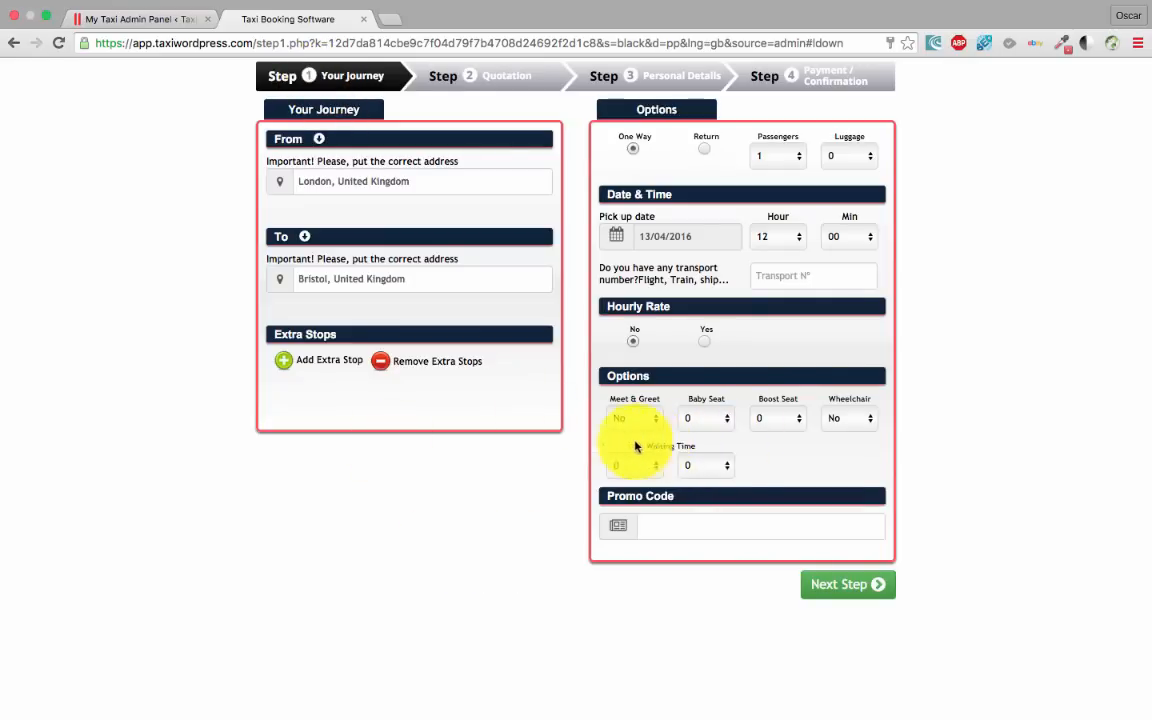
{"action": "left_click", "coordinate": [165, 20]}
{"action": "left_click", "coordinate": [730, 140]}
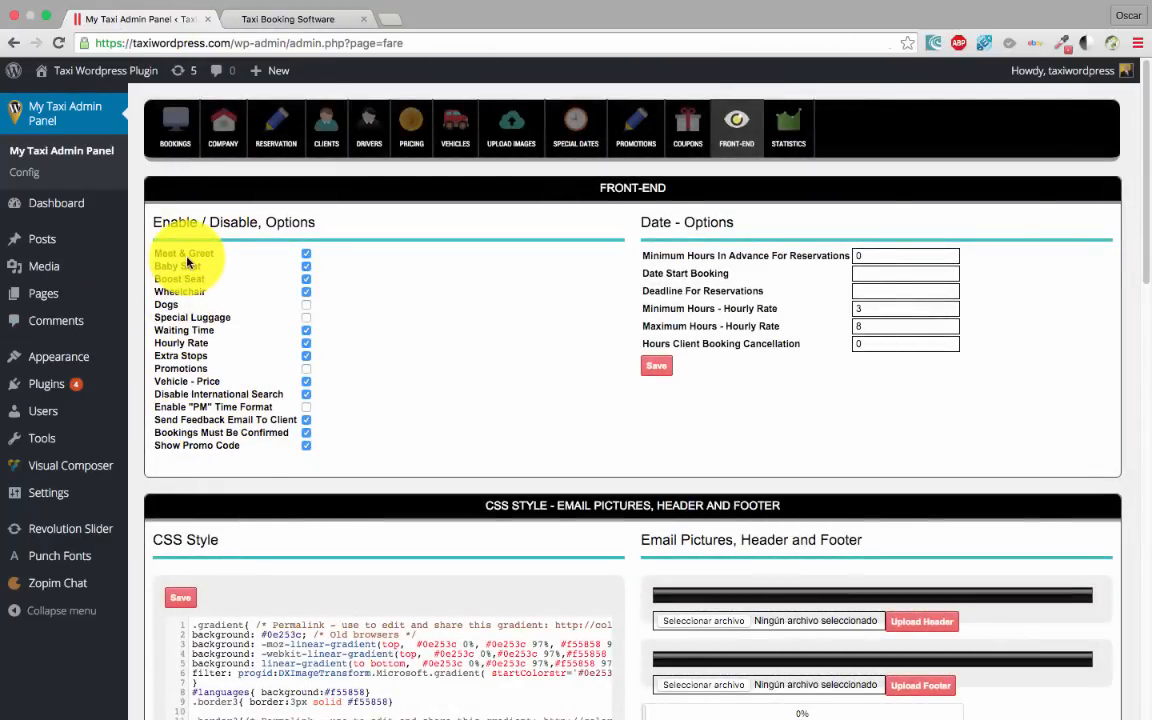
Enable the Promotions option in the Front-End settings and save it
{"action": "left_click", "coordinate": [306, 368]}
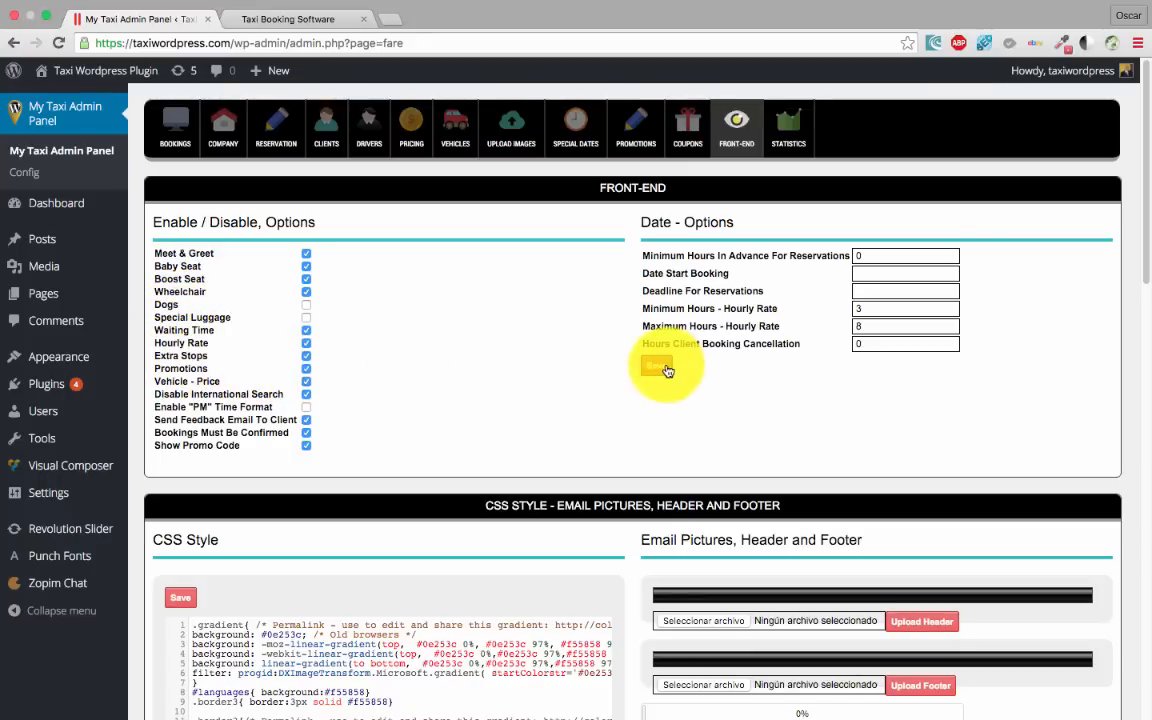
{"action": "left_click", "coordinate": [656, 366]}
{"action": "left_click", "coordinate": [720, 315]}
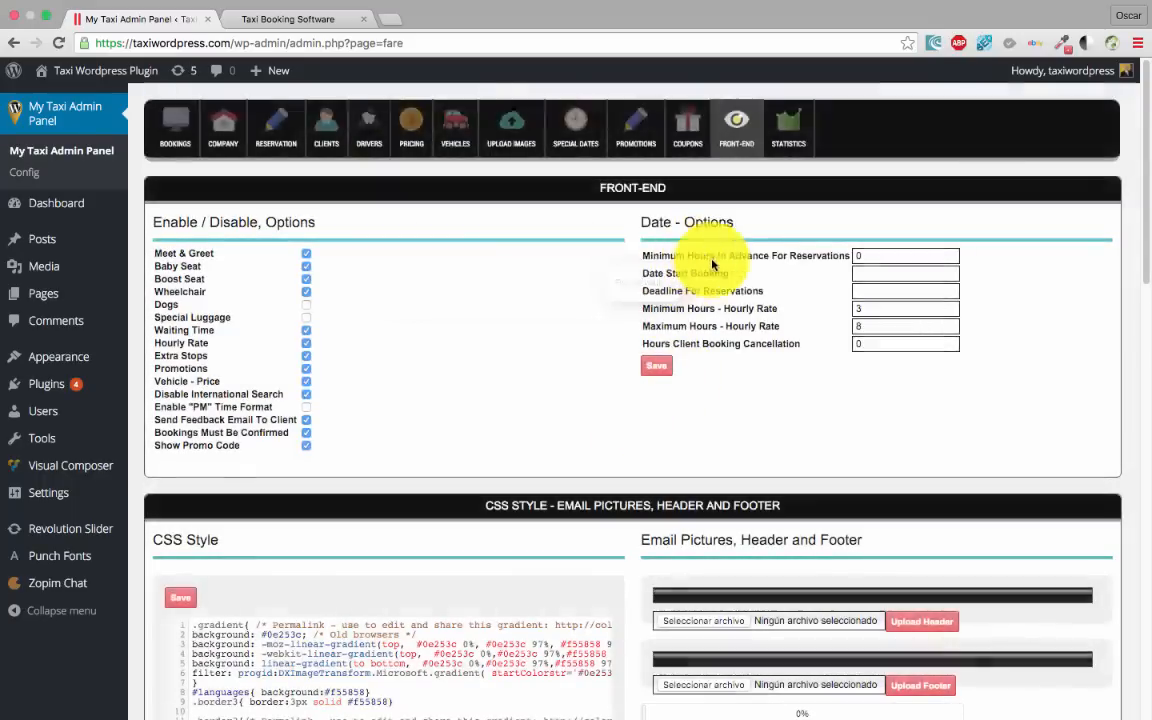
Reload the booking form to see the new Promotions section, then open the admin Promotions page
{"action": "left_click", "coordinate": [275, 19]}
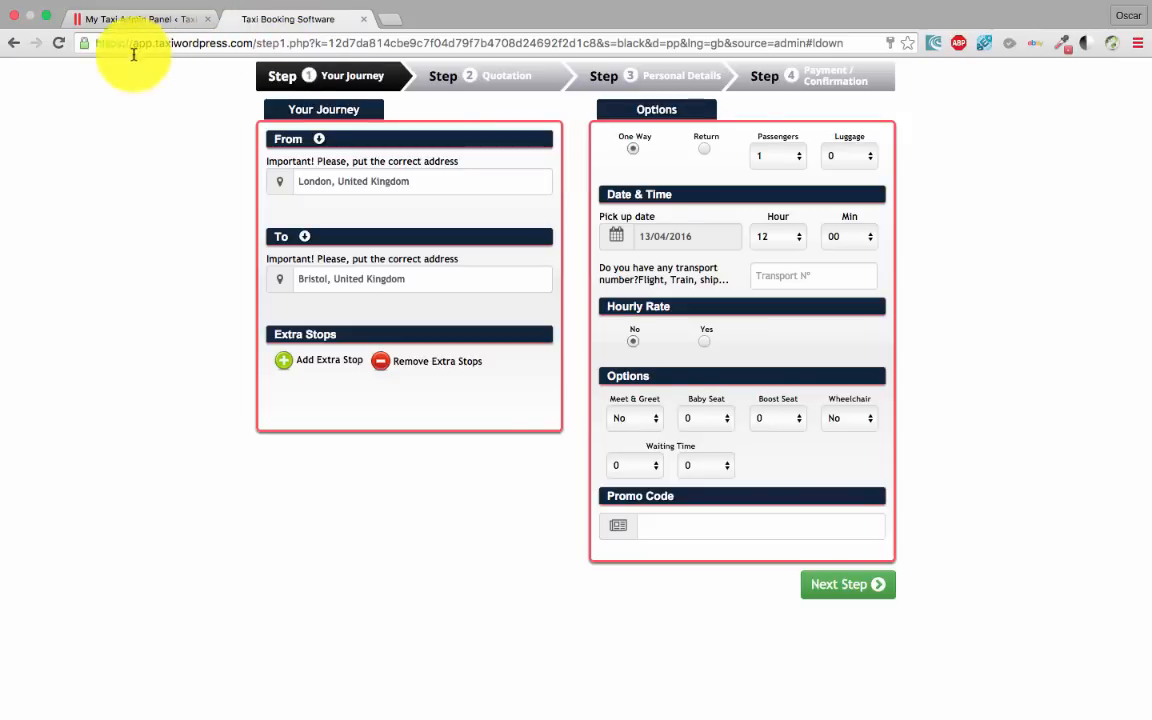
{"action": "left_click", "coordinate": [58, 43]}
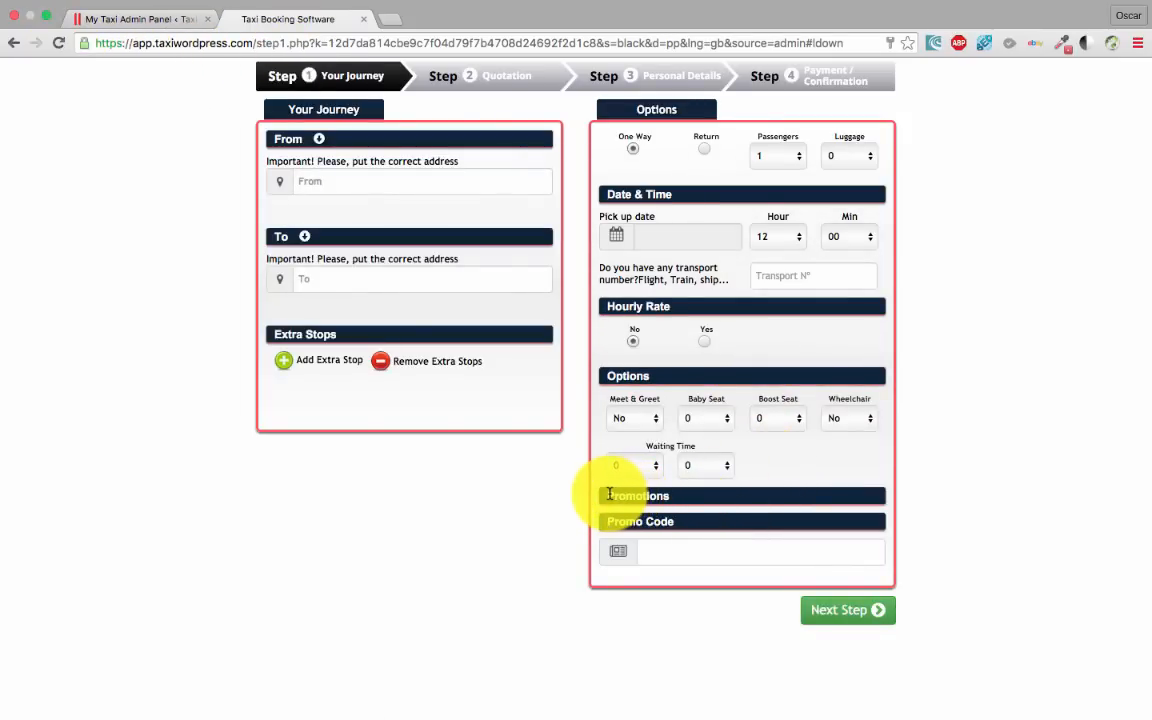
{"action": "left_click", "coordinate": [110, 22]}
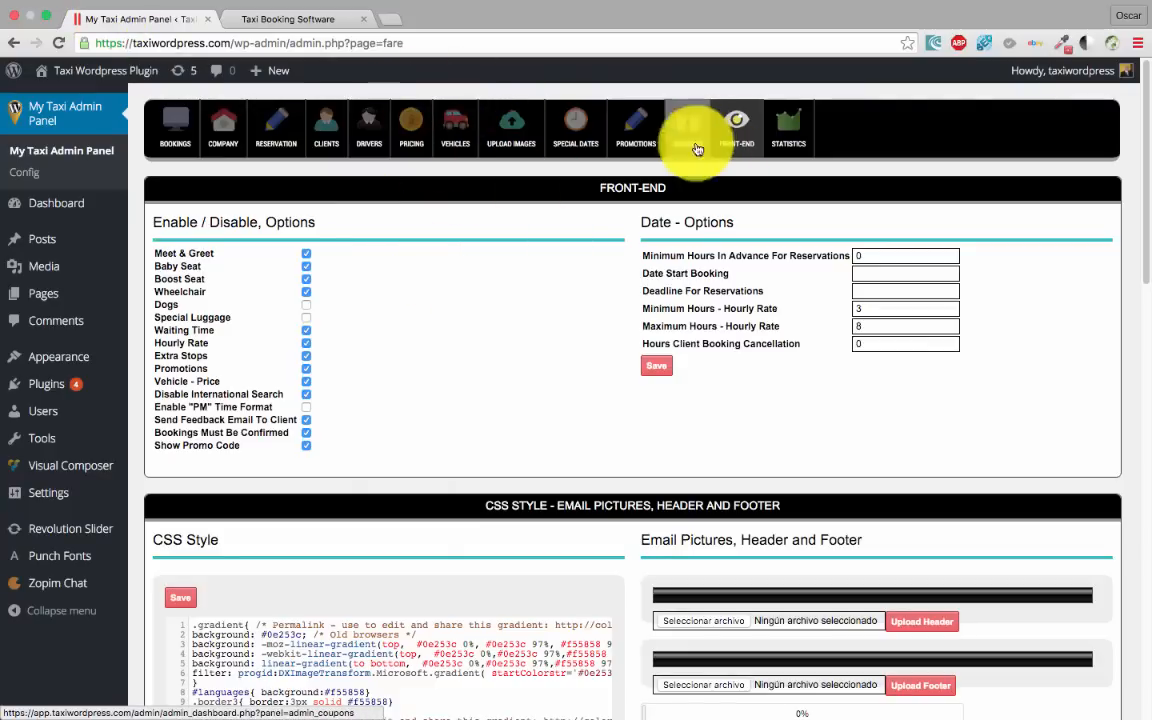
{"action": "left_click", "coordinate": [630, 133]}
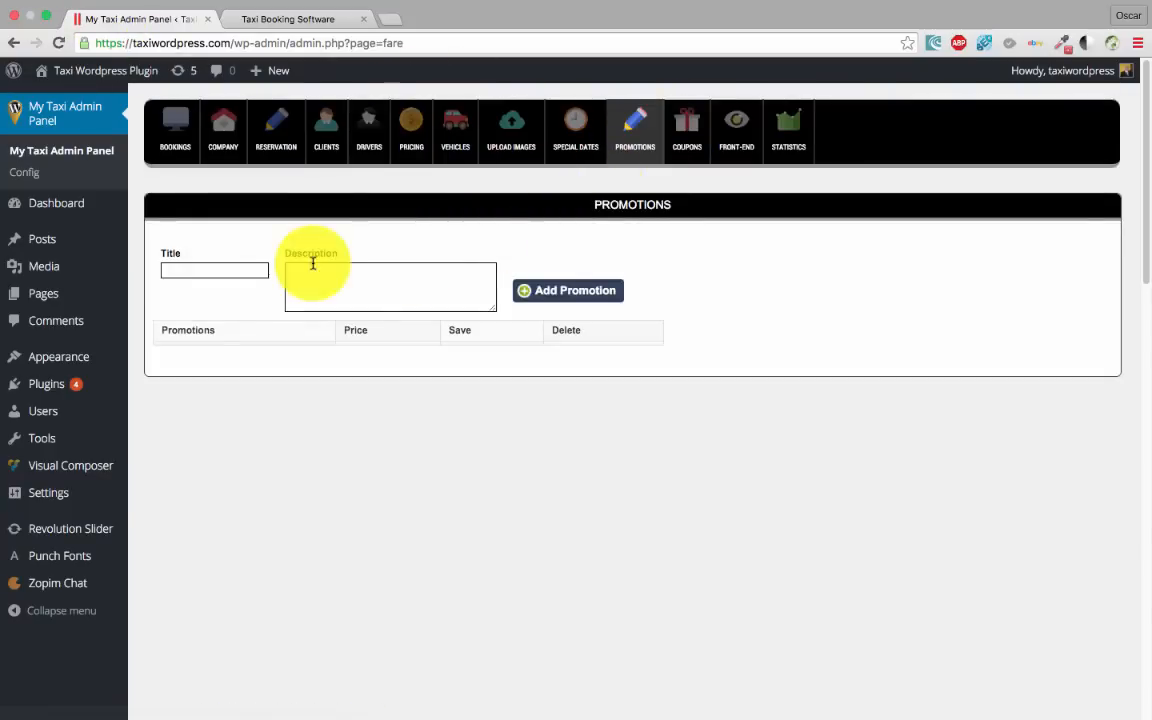
Enter 'Promotion 1' as the new promotion's title, correcting the typos
{"action": "left_click", "coordinate": [205, 268]}
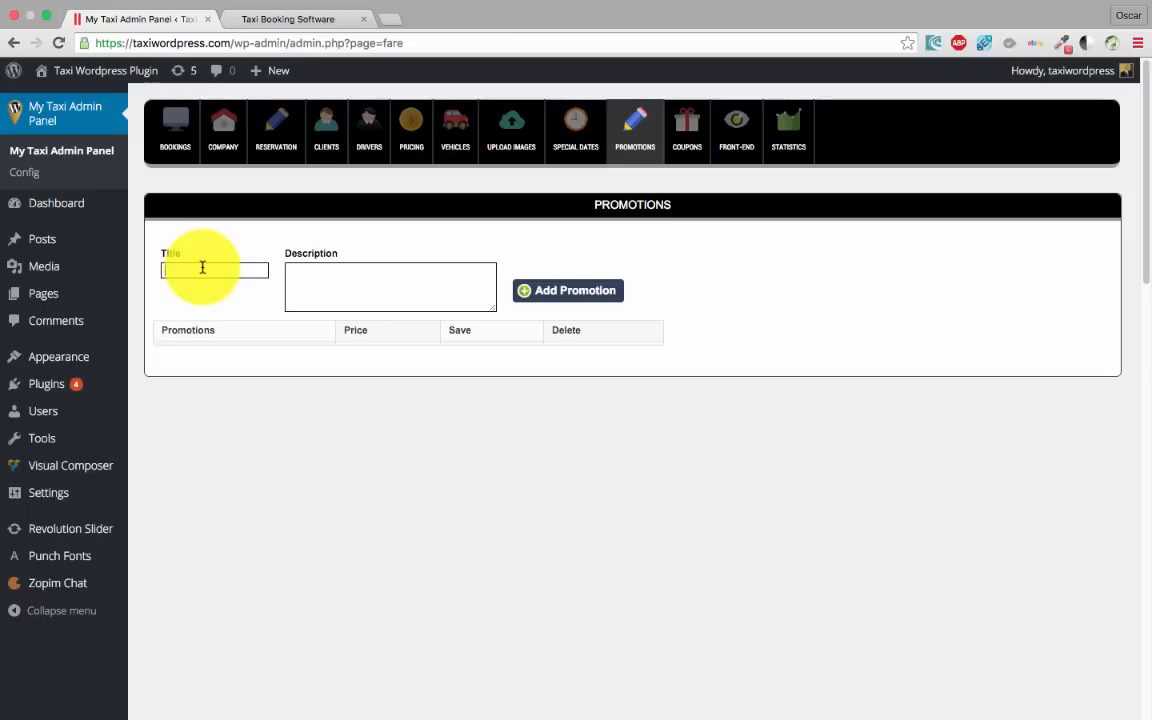
{"action": "type", "text": "Wifi"}
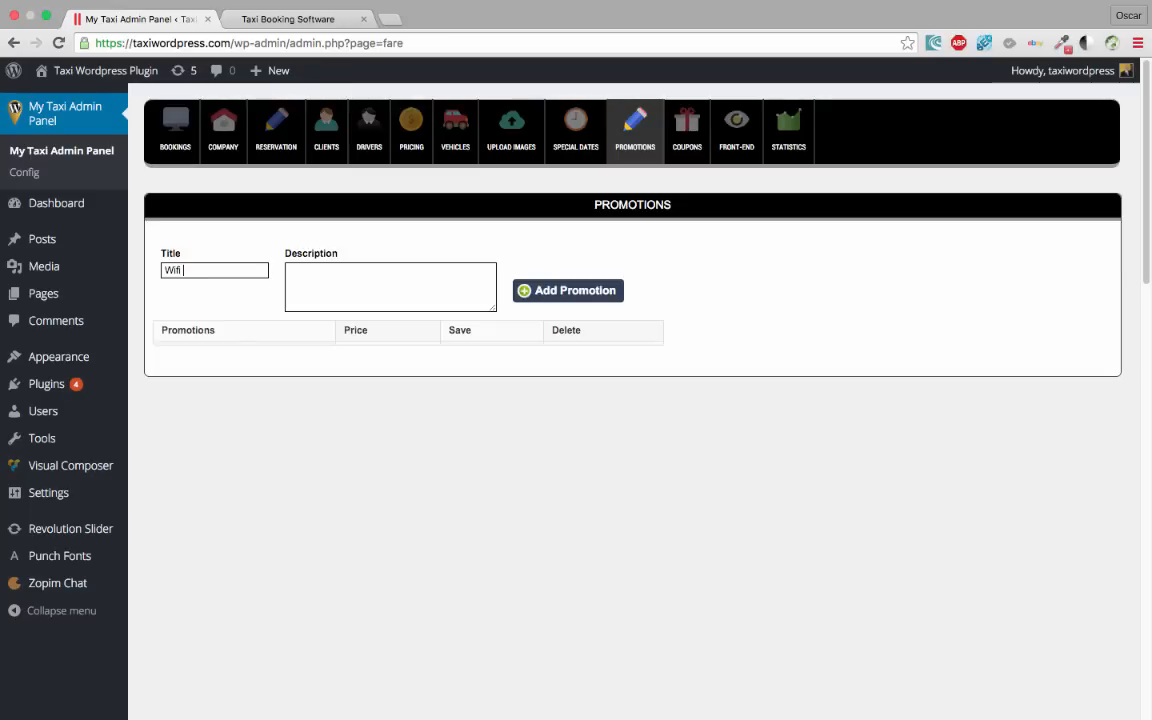
{"action": "type", "text": " , Newspapa"}
{"action": "key", "text": "BackSpace"}
{"action": "key", "text": "BackSpace"}
{"action": "key", "text": "BackSpace"}
{"action": "key", "text": "BackSpace"}
{"action": "key", "text": "BackSpace"}
{"action": "key", "text": "BackSpace"}
{"action": "key", "text": "BackSpace"}
{"action": "key", "text": "BackSpace"}
{"action": "key", "text": "BackSpace"}
{"action": "key", "text": "BackSpace"}
{"action": "key", "text": "BackSpace"}
{"action": "key", "text": "BackSpace"}
{"action": "key", "text": "BackSpace"}
{"action": "type", "text": "Prmotion 1"}
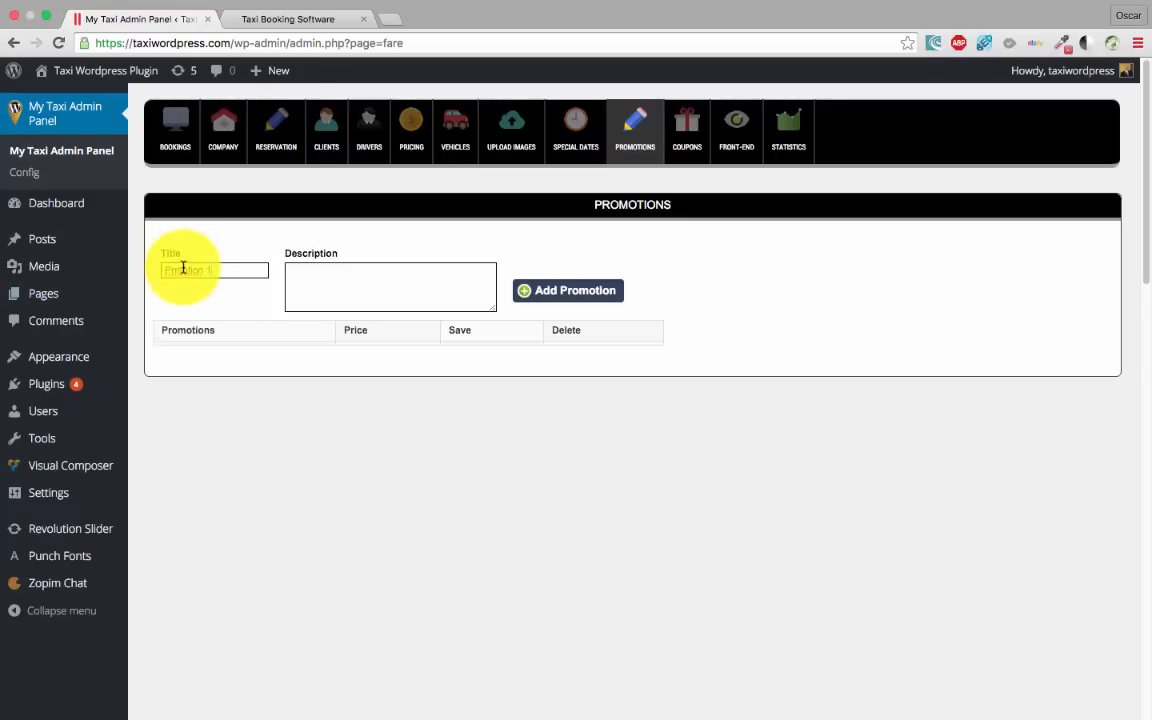
{"action": "left_click", "coordinate": [172, 270]}
{"action": "type", "text": "o"}
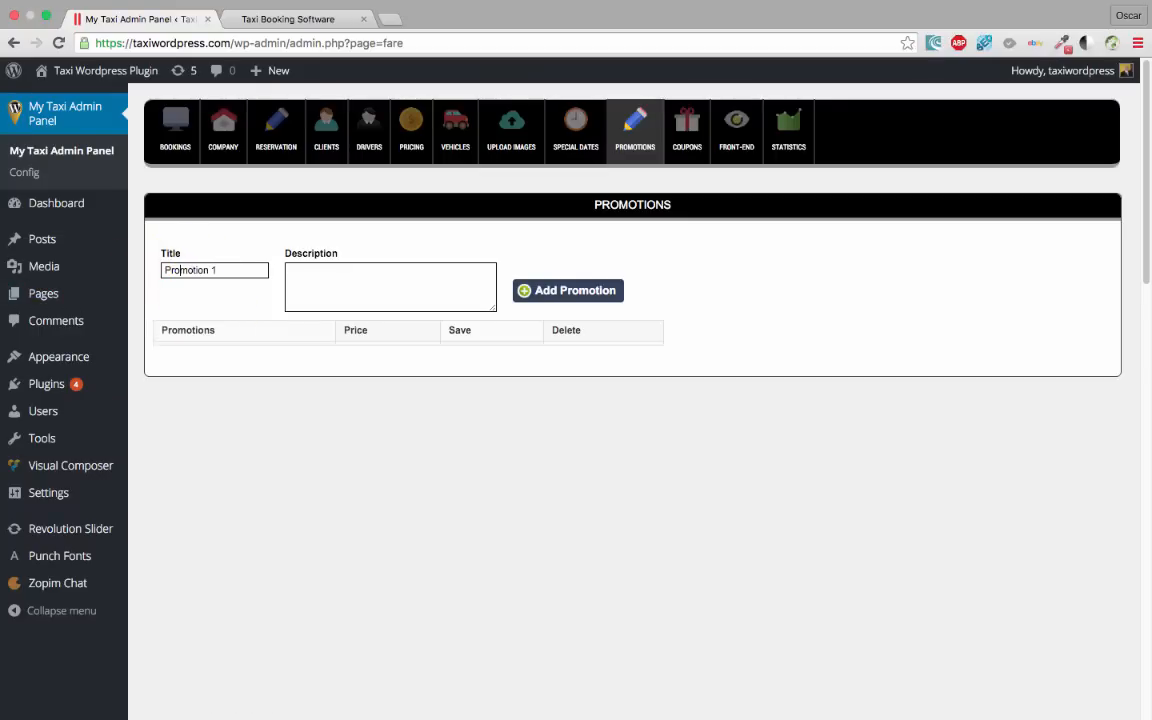
Describe it as 'Wifi, Newspaper & water', add the promotion, and set its price to 5
{"action": "left_click", "coordinate": [322, 276]}
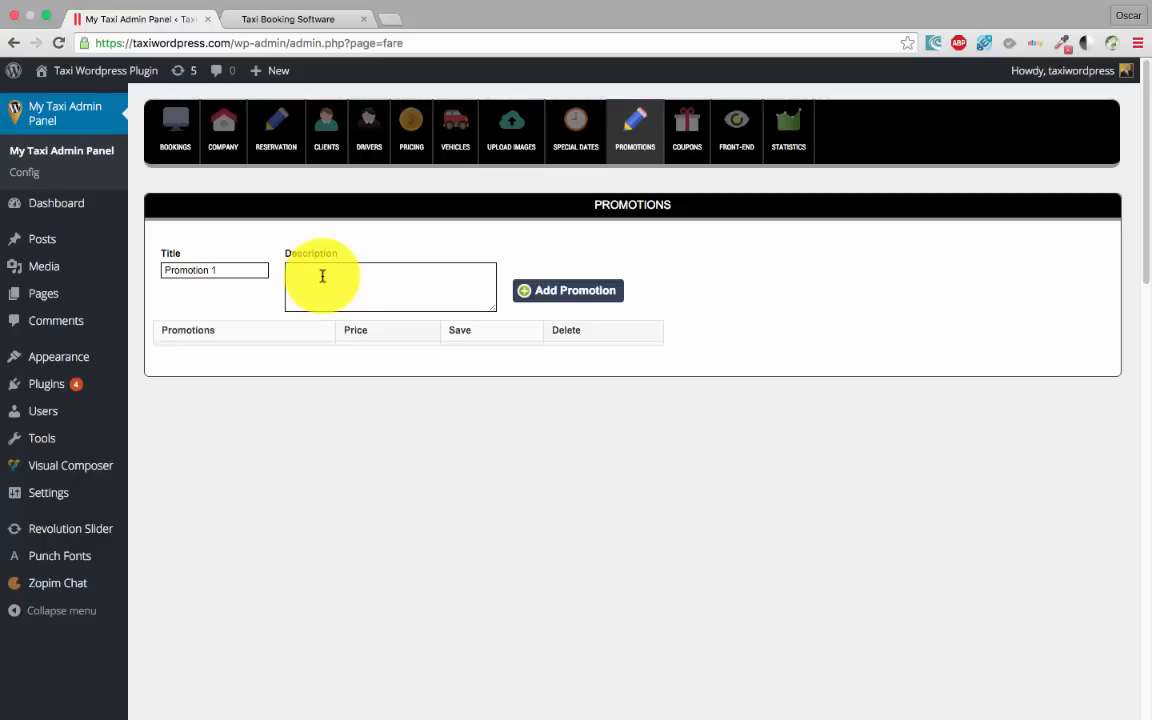
{"action": "type", "text": "Wi"}
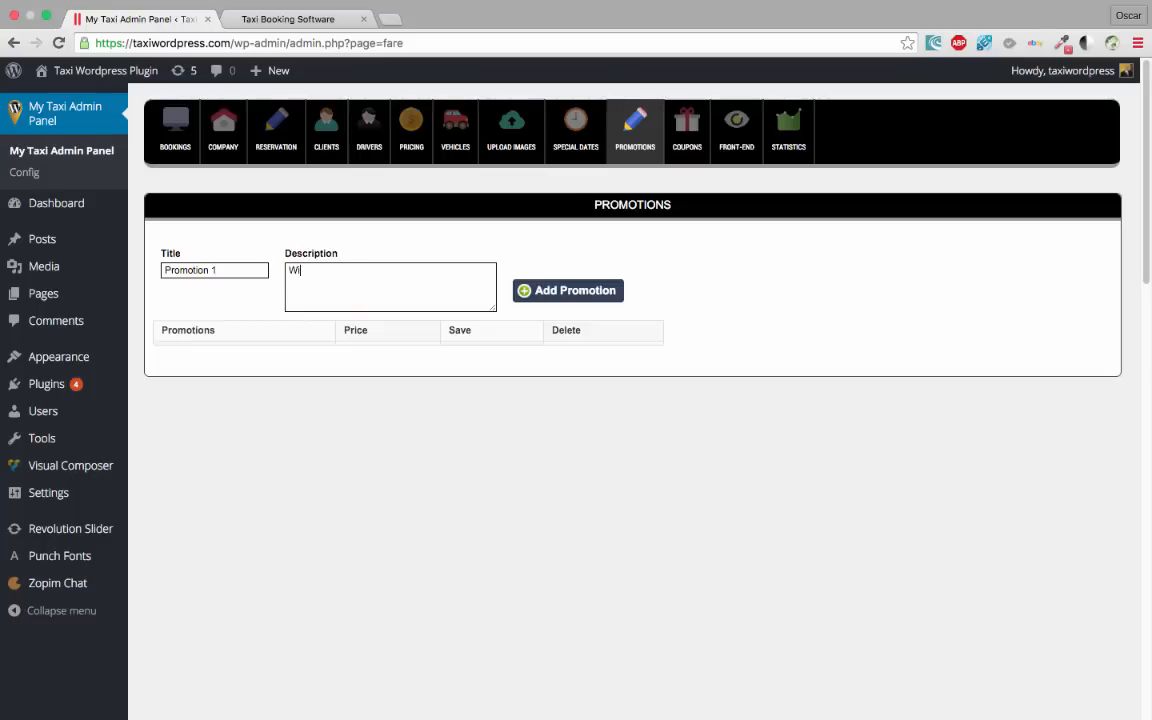
{"action": "type", "text": "fi, Newspaper"}
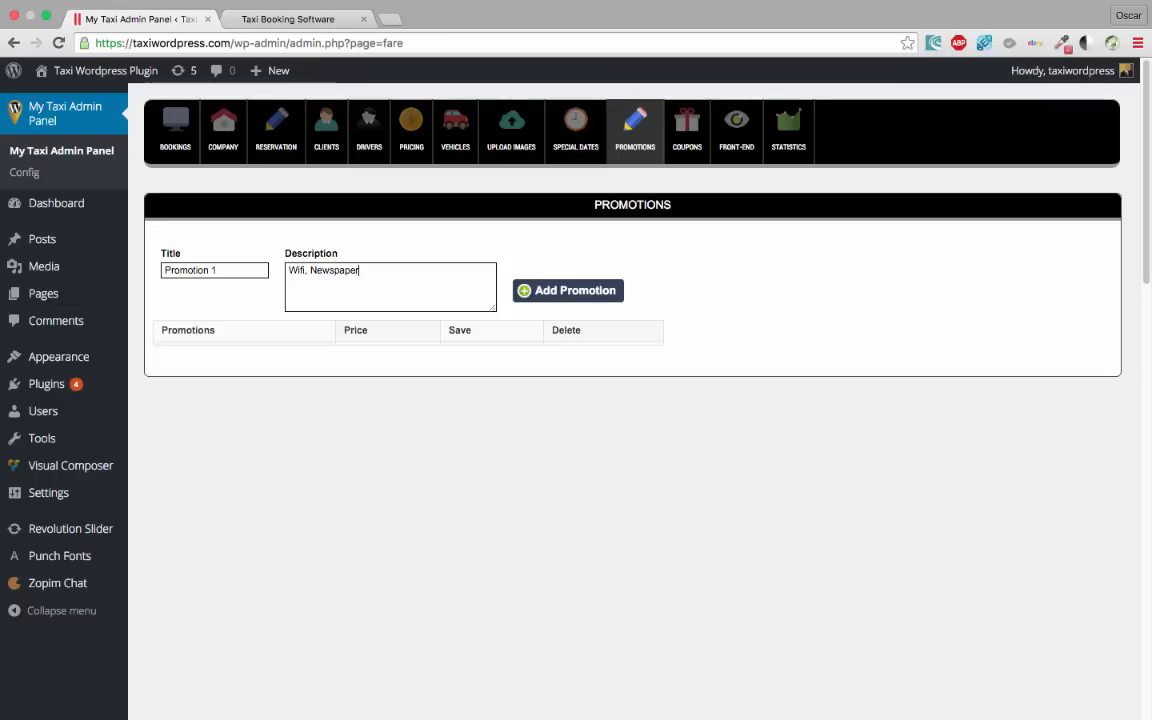
{"action": "type", "text": " & water"}
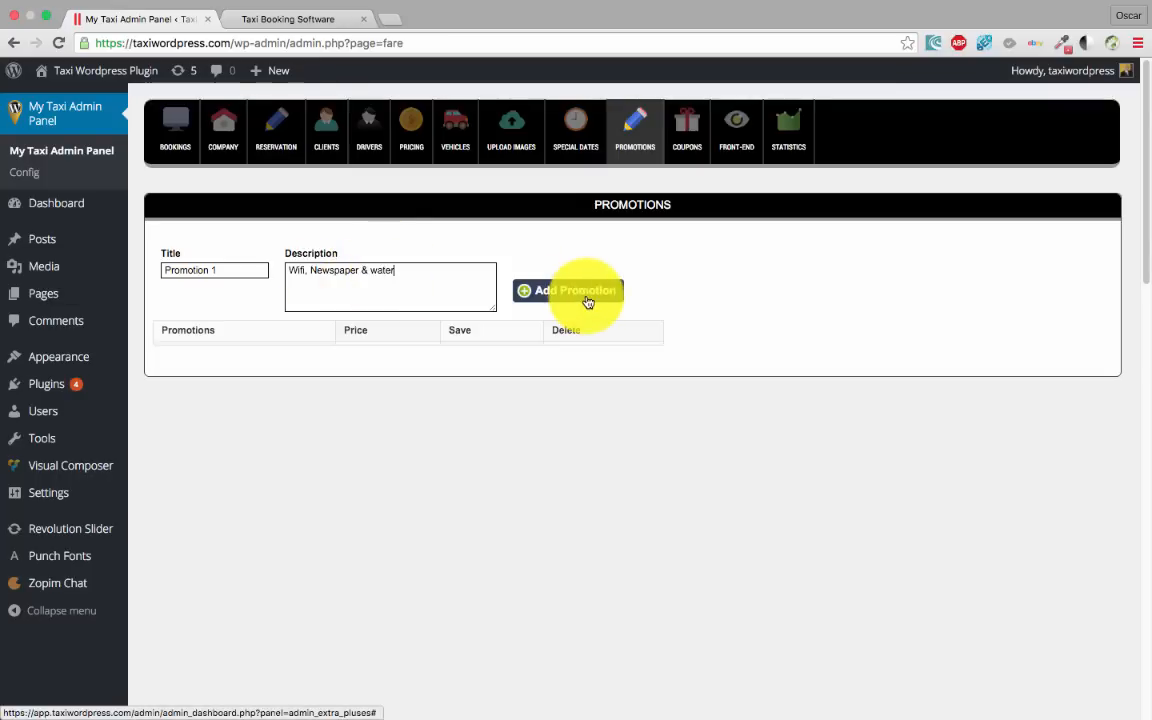
{"action": "left_click", "coordinate": [715, 255]}
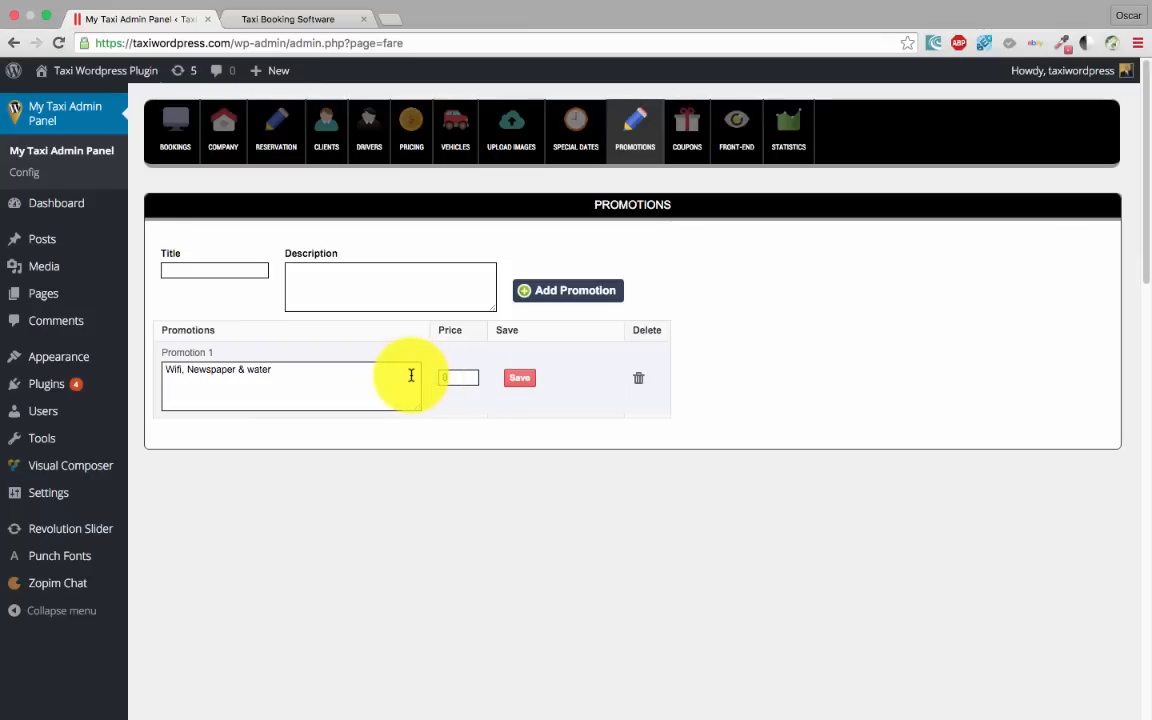
{"action": "left_click", "coordinate": [455, 377]}
{"action": "type", "text": "5"}
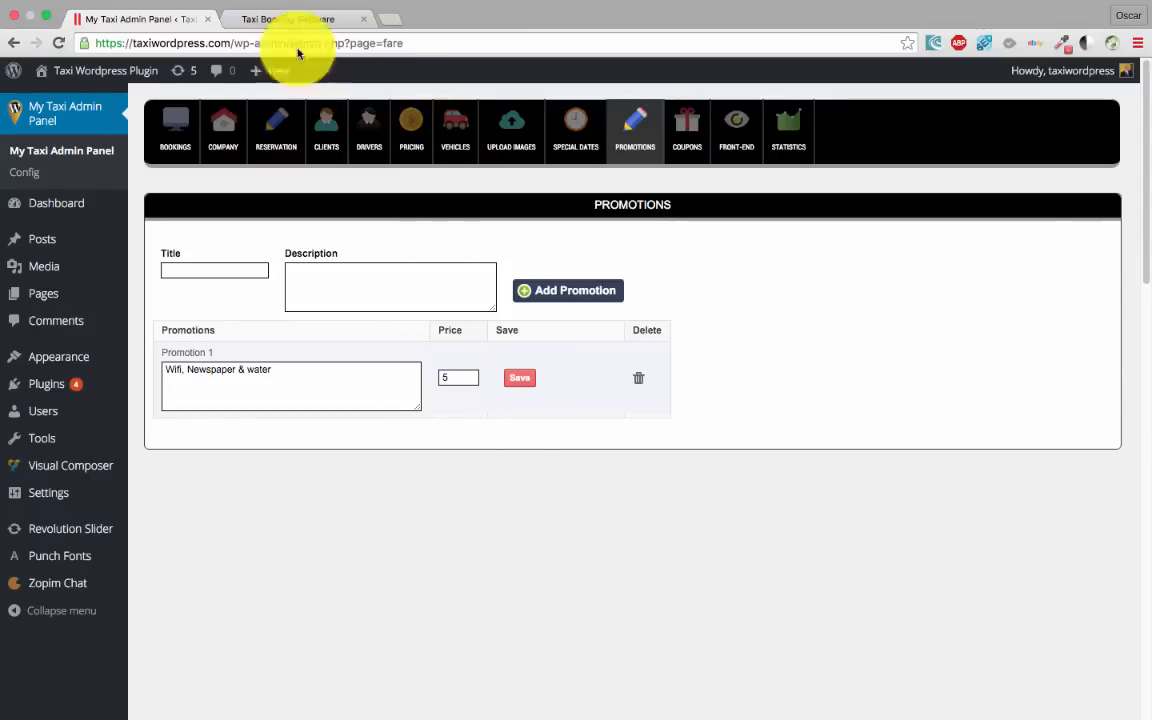
{"action": "left_click", "coordinate": [270, 18]}
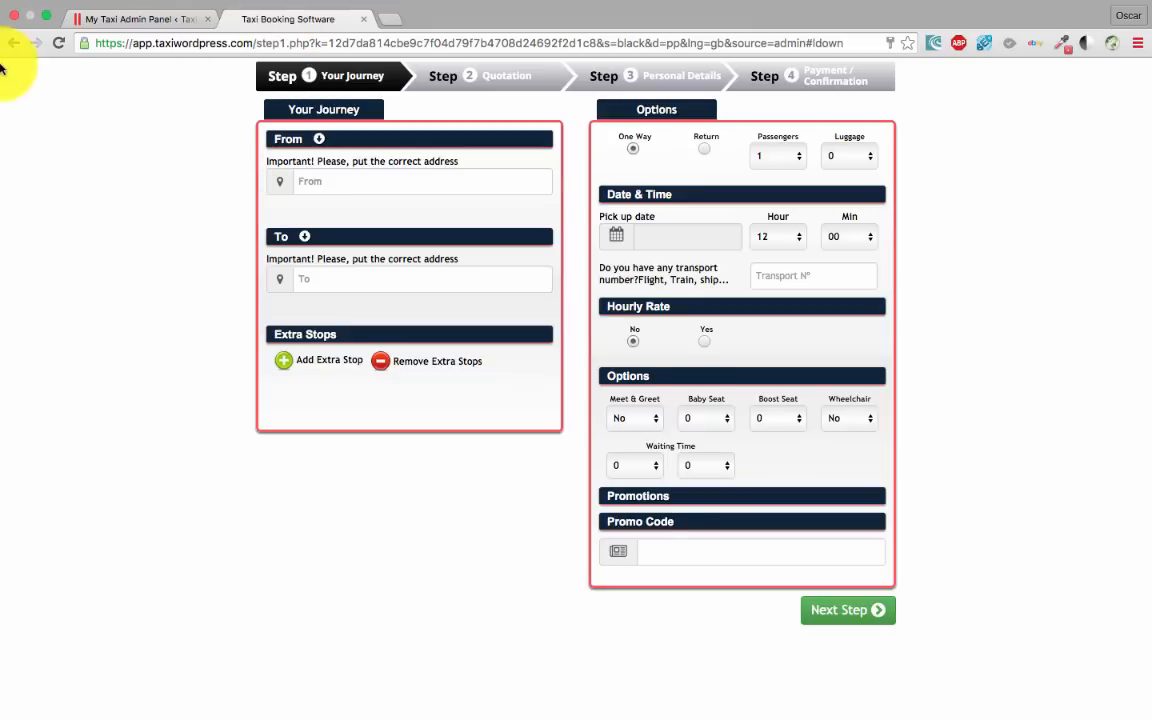
Reload the booking form to confirm Promotion 1 at £5, then open the admin Coupons page
{"action": "left_click", "coordinate": [58, 43]}
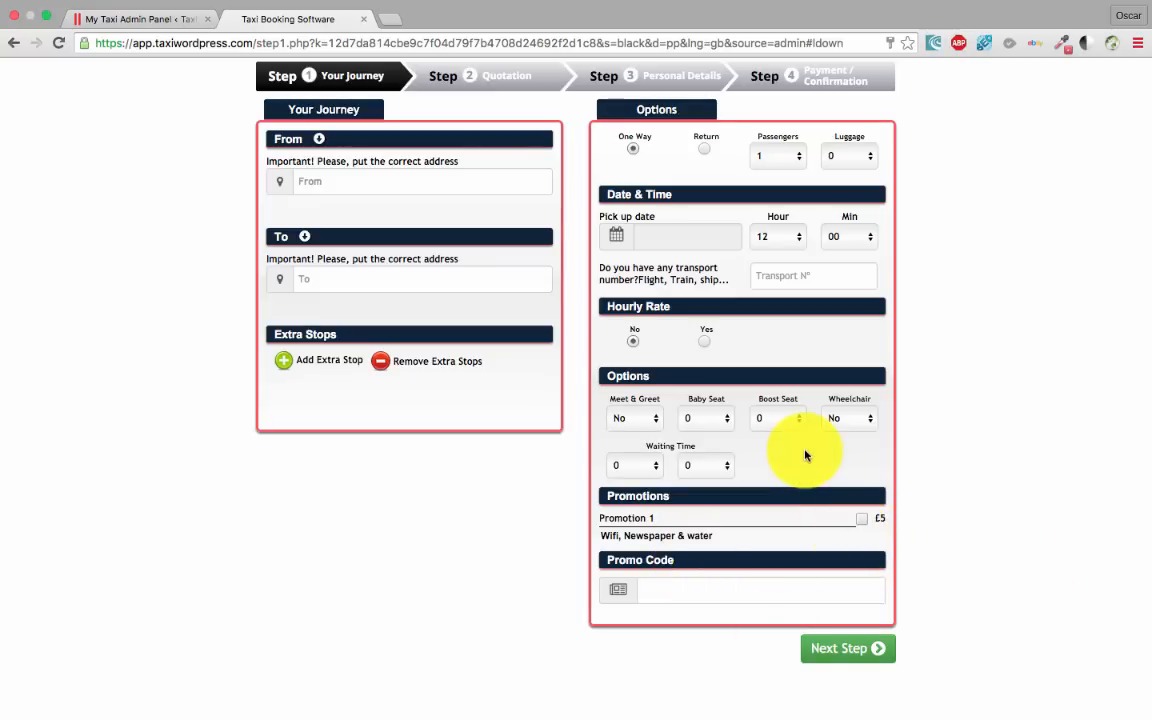
{"action": "left_click", "coordinate": [142, 18]}
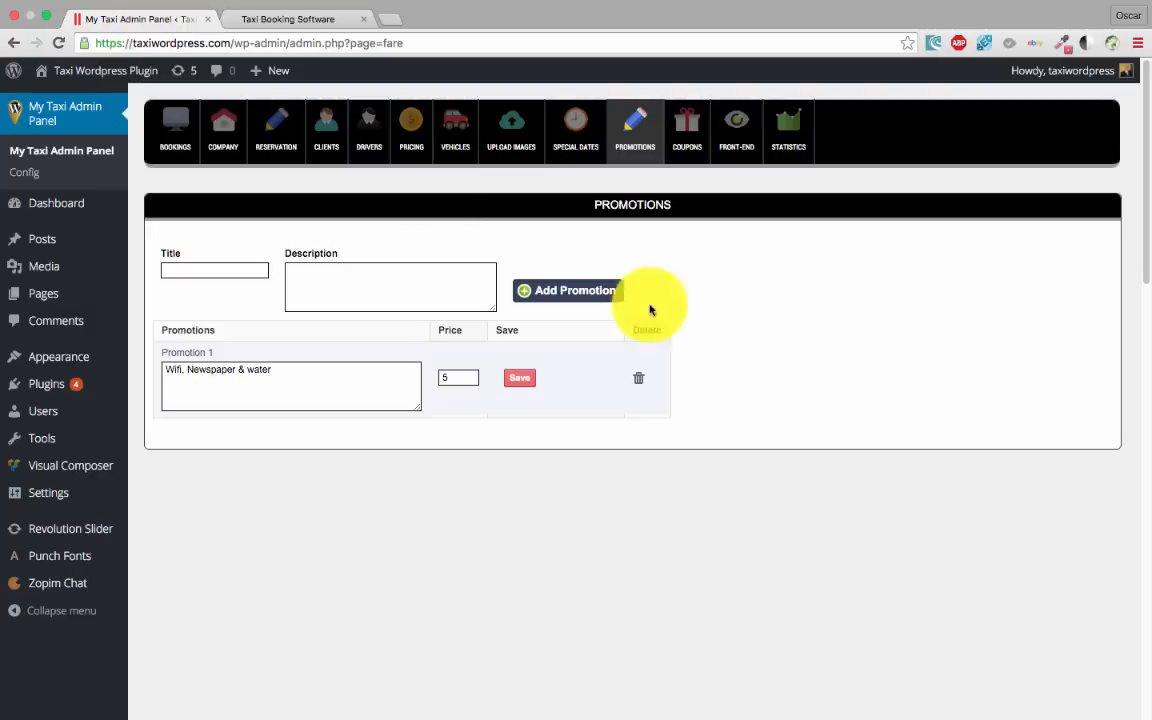
{"action": "left_click", "coordinate": [695, 128]}
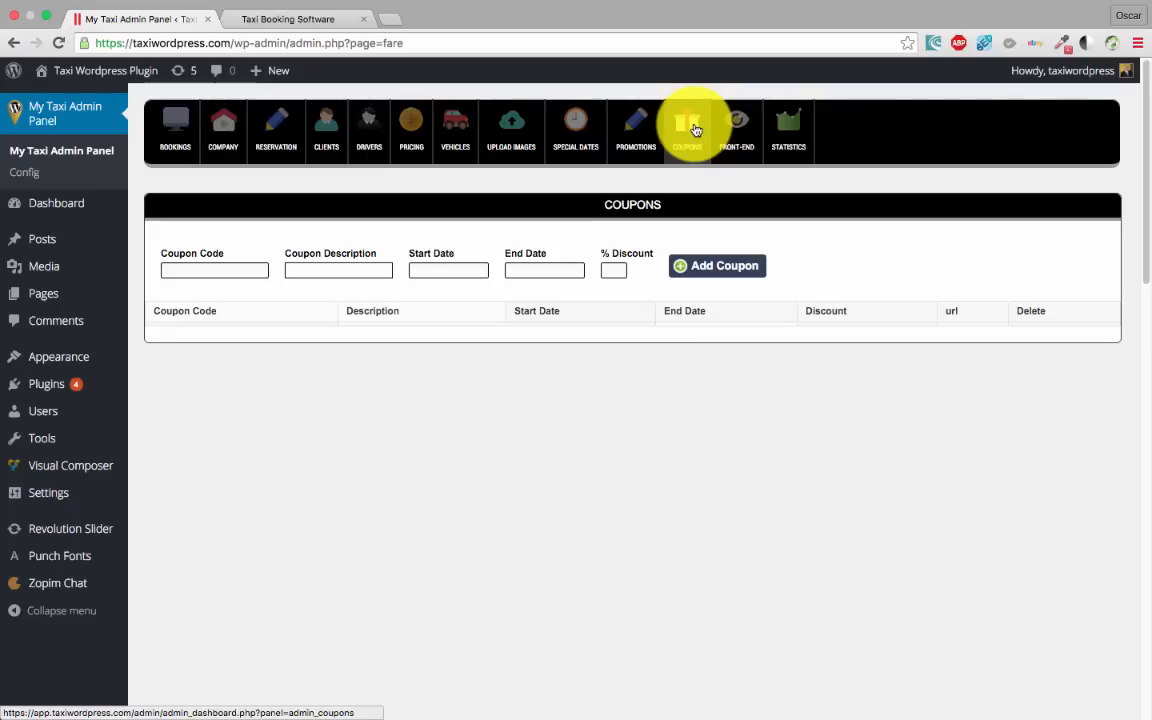
{"action": "left_click", "coordinate": [264, 22]}
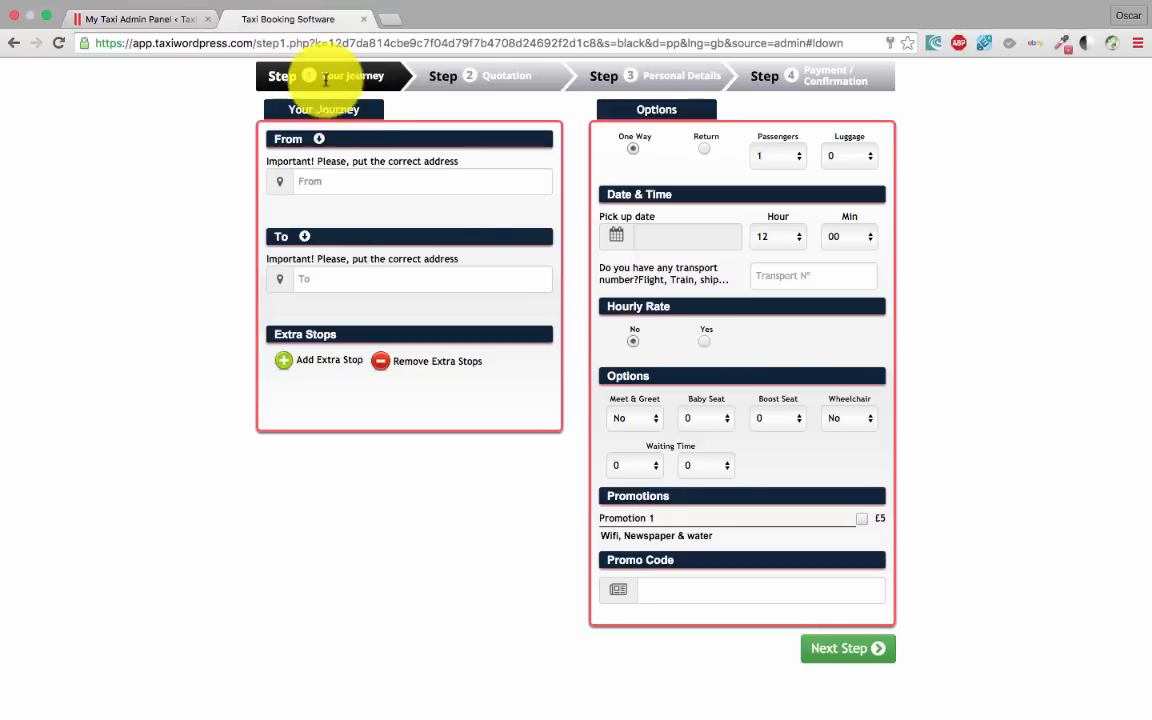
{"action": "left_click", "coordinate": [688, 598]}
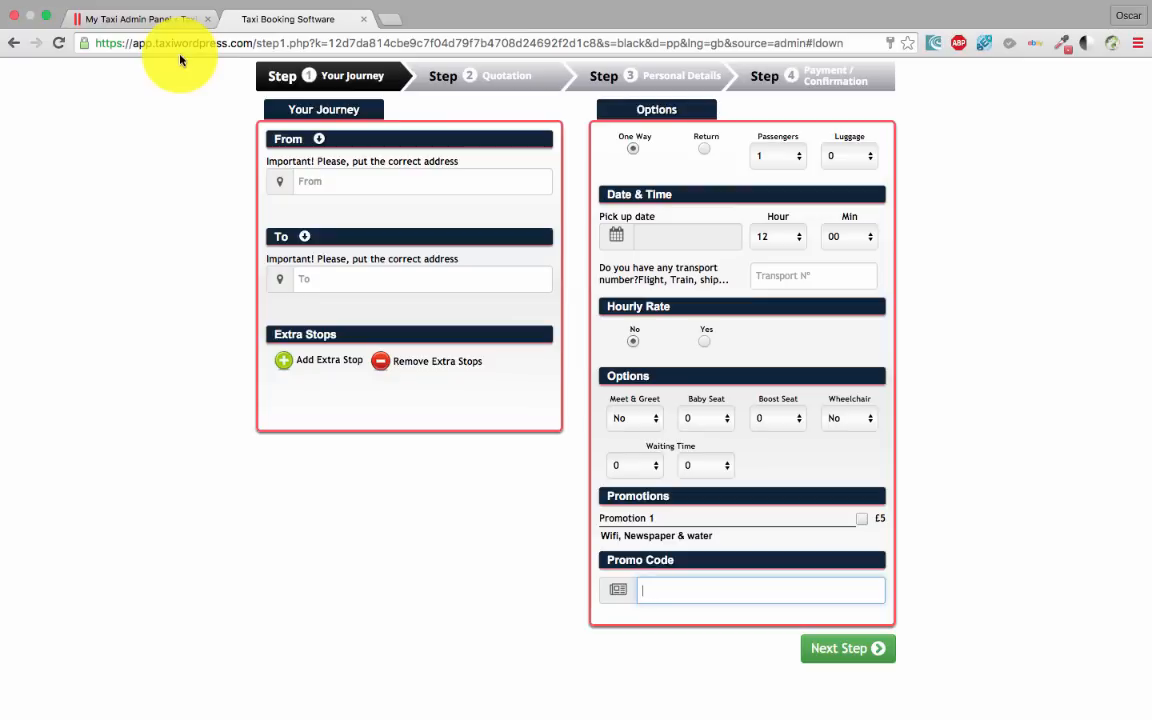
{"action": "left_click", "coordinate": [161, 18]}
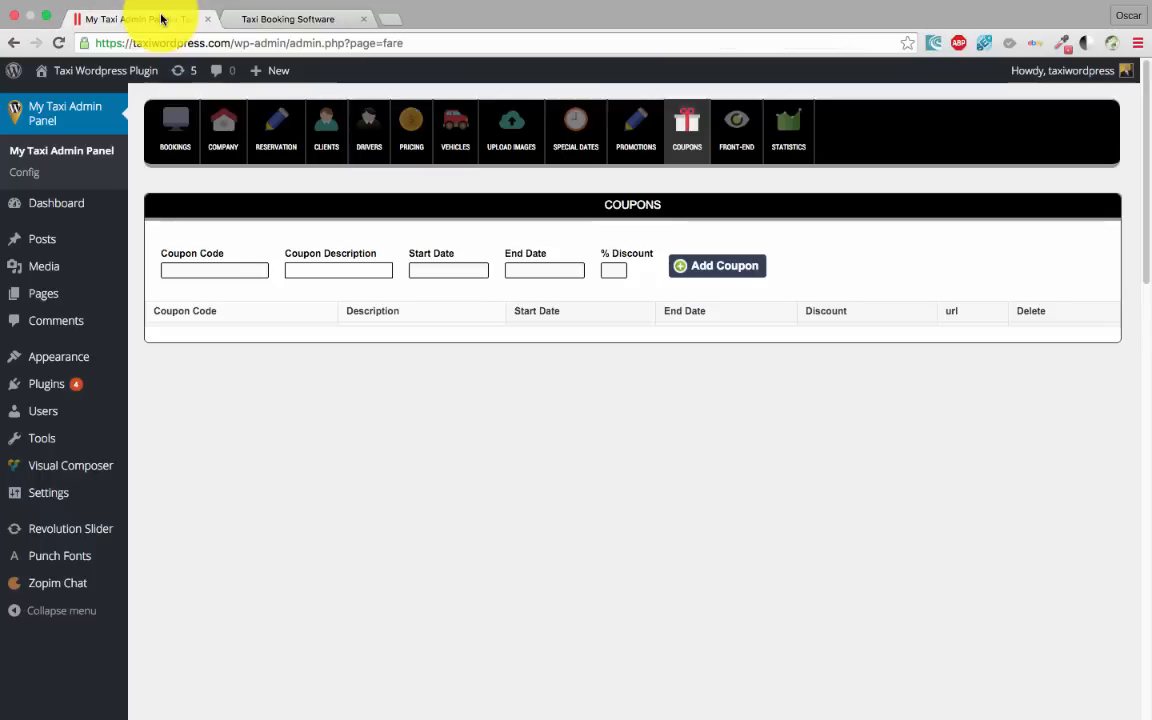
Enter coupon code Goodcustomer with description 'Second trip'
{"action": "left_click", "coordinate": [238, 268]}
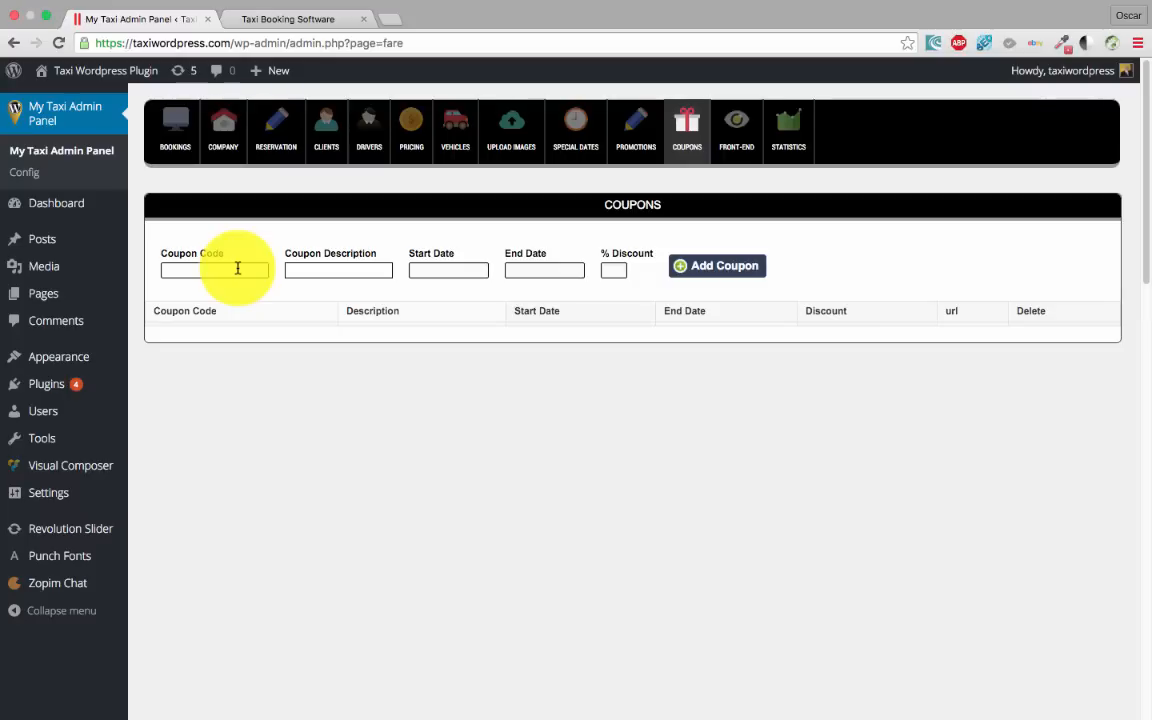
{"action": "type", "text": "welco"}
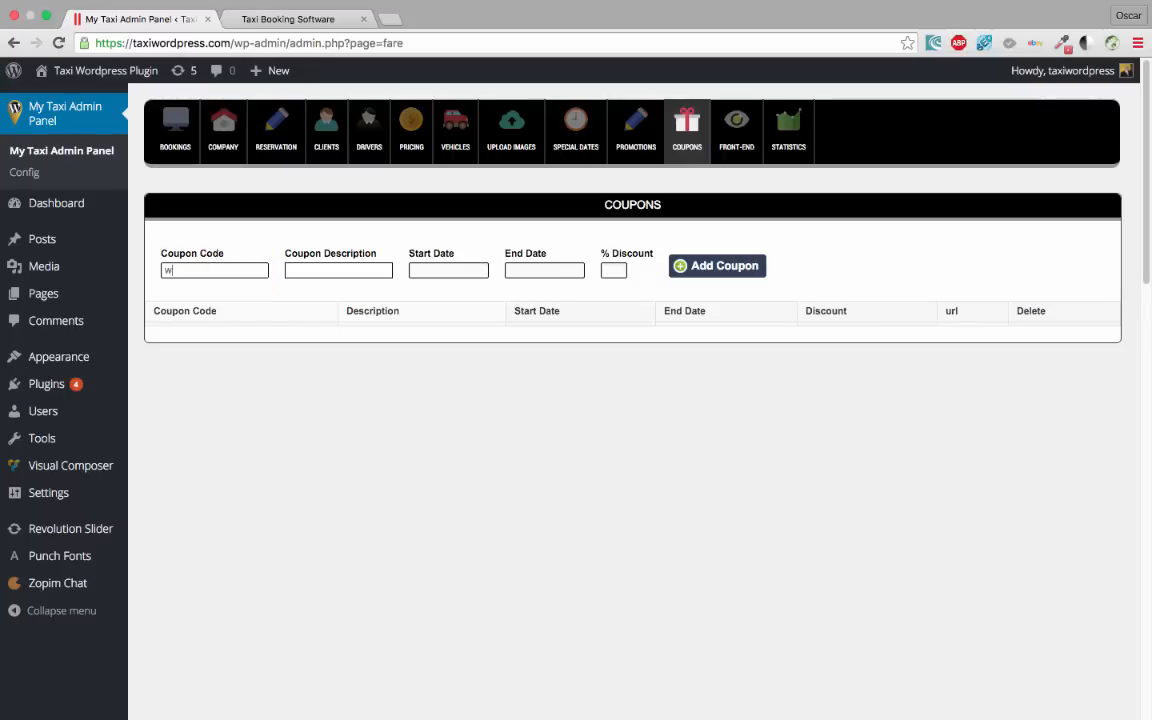
{"action": "type", "text": "Goodcustomer"}
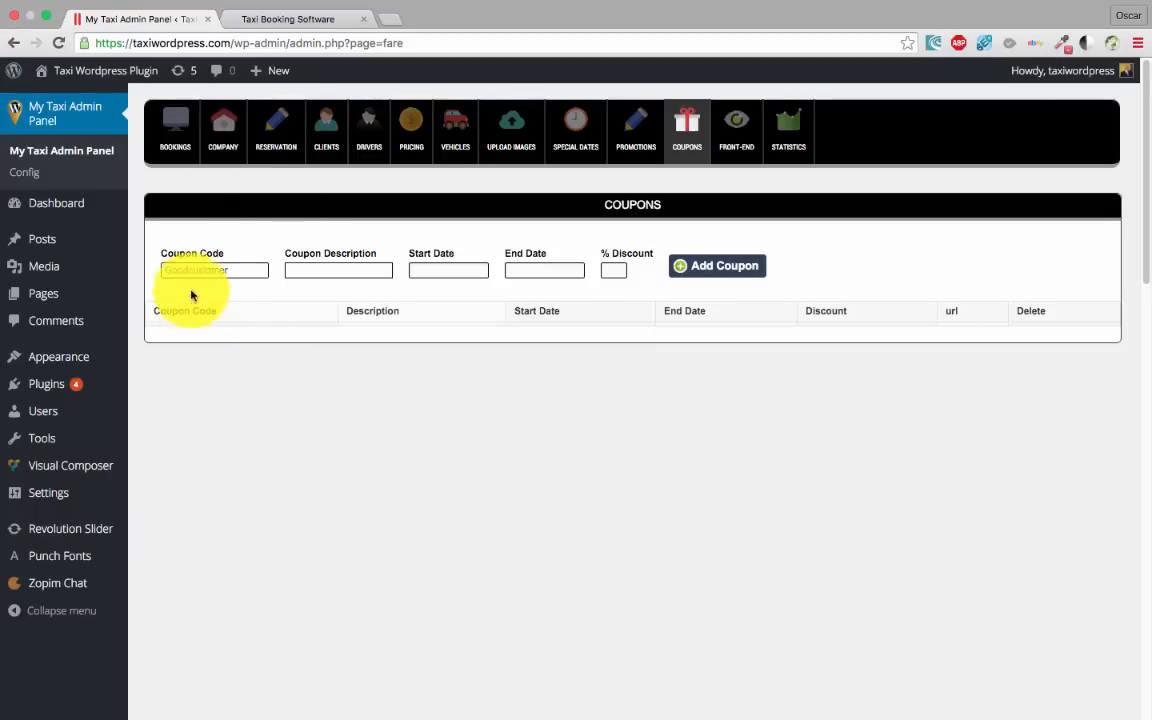
{"action": "left_click", "coordinate": [313, 273]}
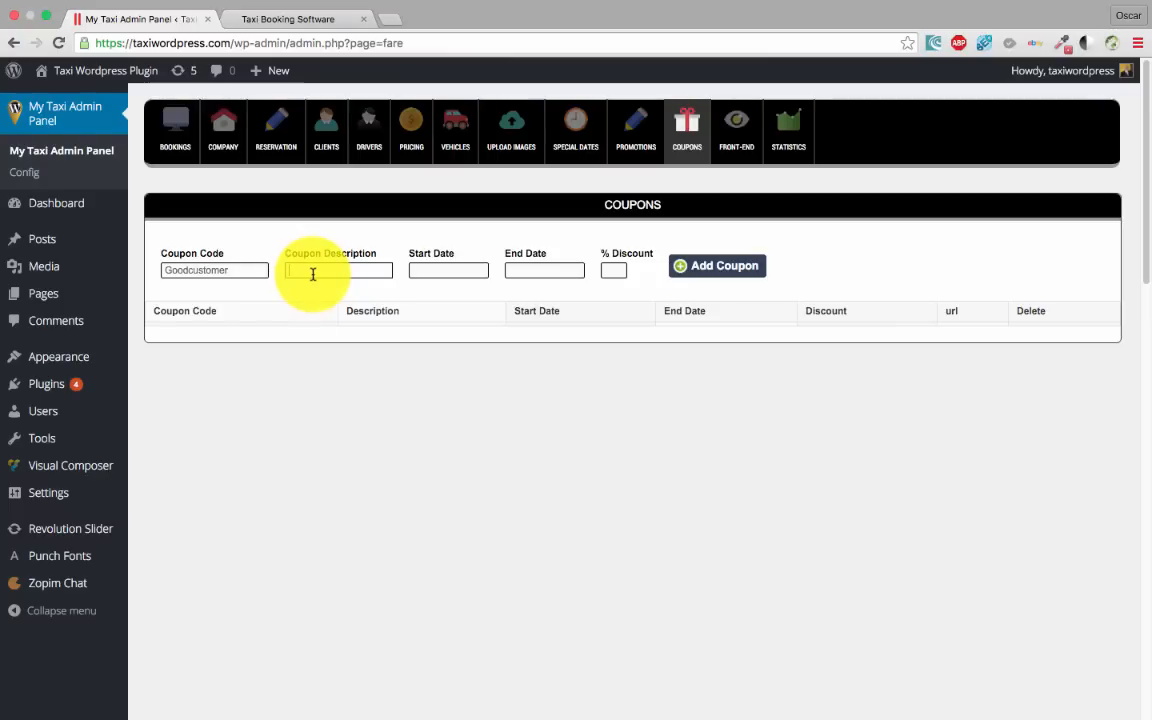
{"action": "type", "text": "Se"}
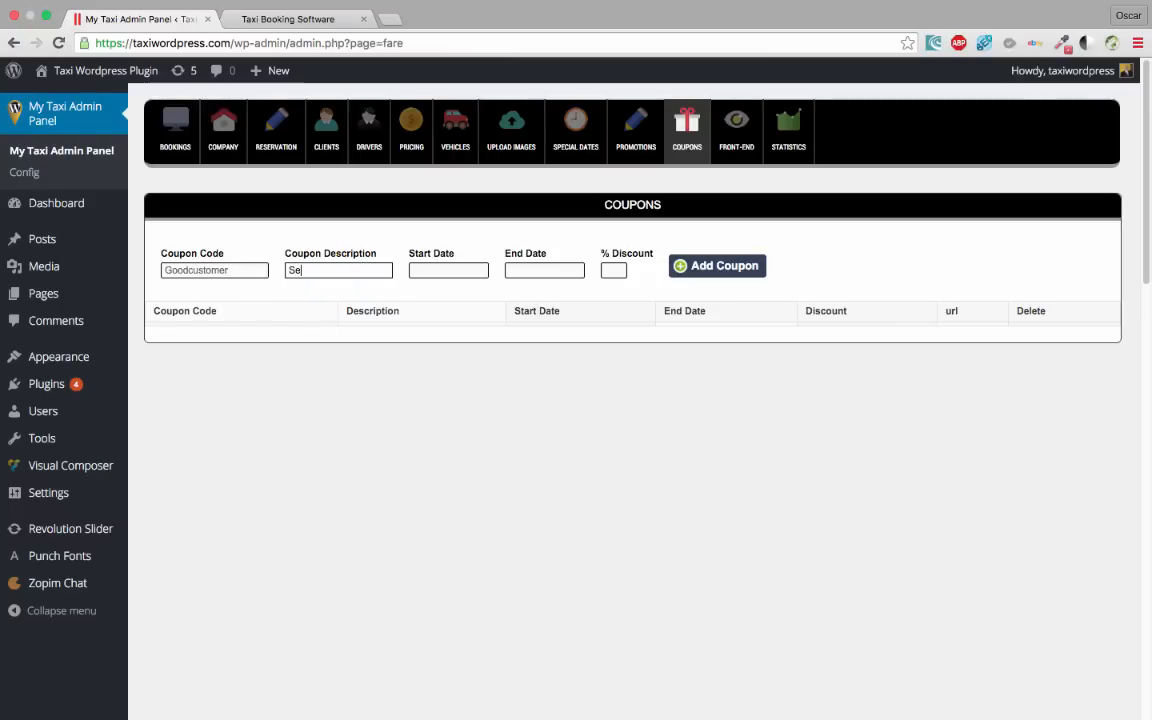
{"action": "type", "text": "cond tryp"}
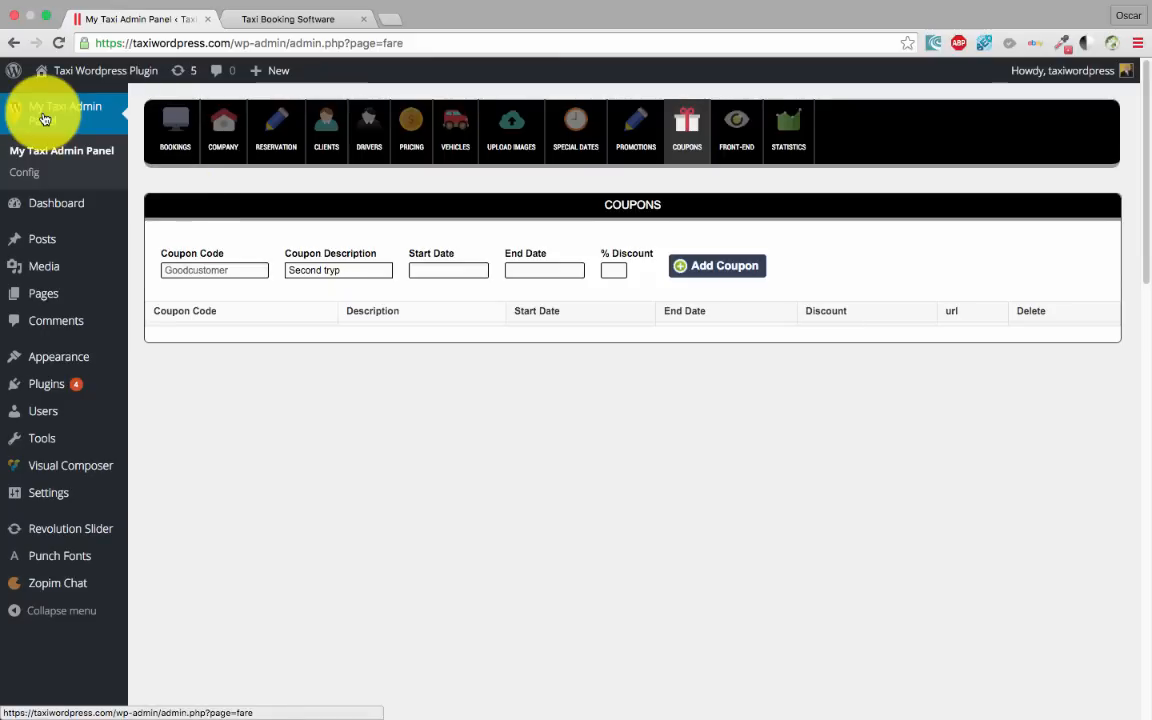
{"action": "key", "text": "Left"}
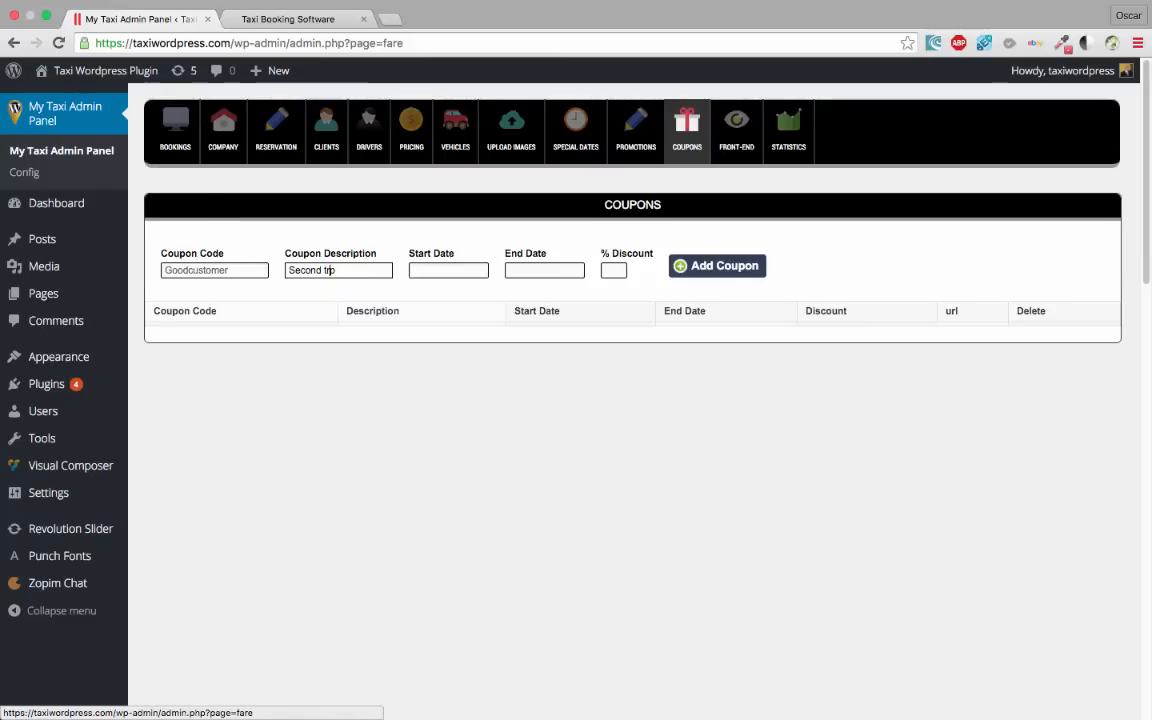
Set the coupon validity from 01/01/2016 to 30/04/2026 using the calendars
{"action": "left_click", "coordinate": [436, 267]}
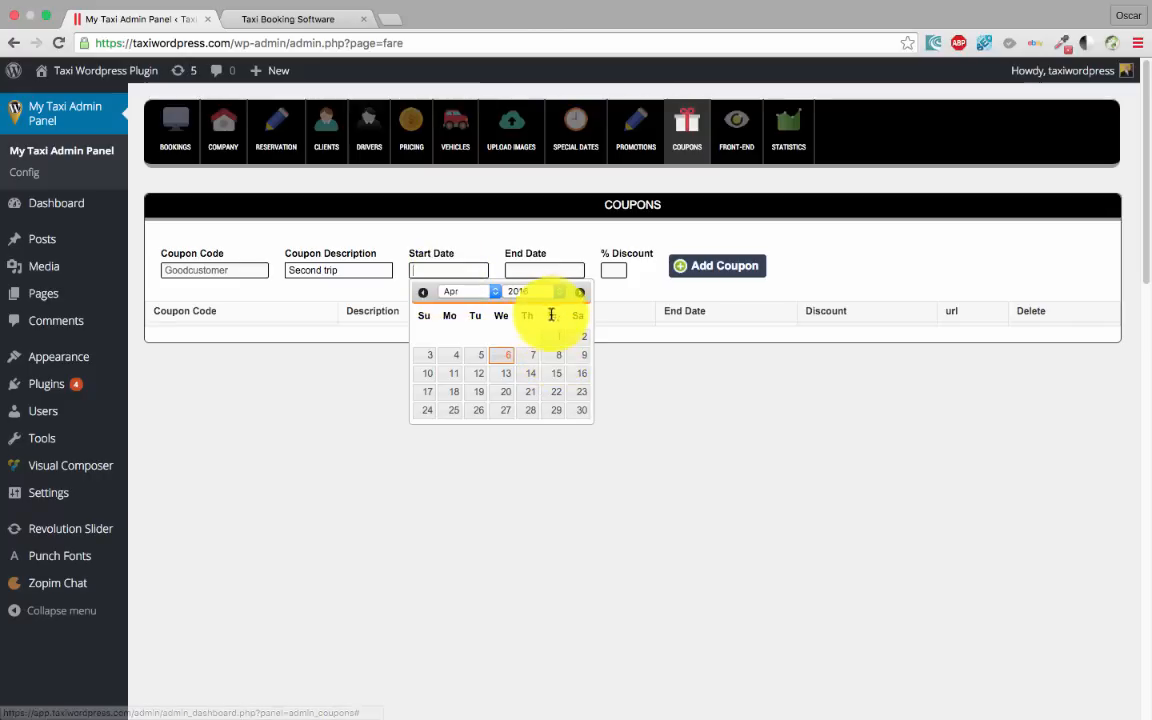
{"action": "left_click", "coordinate": [470, 291]}
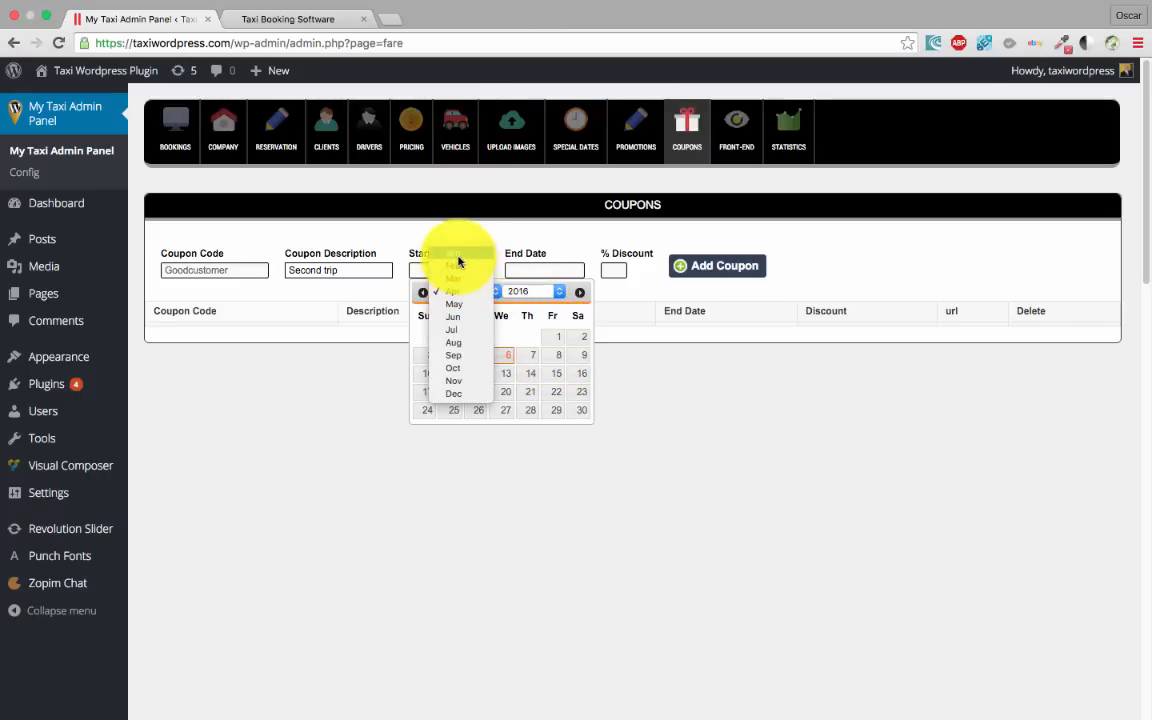
{"action": "left_click", "coordinate": [457, 256]}
{"action": "left_click", "coordinate": [550, 339]}
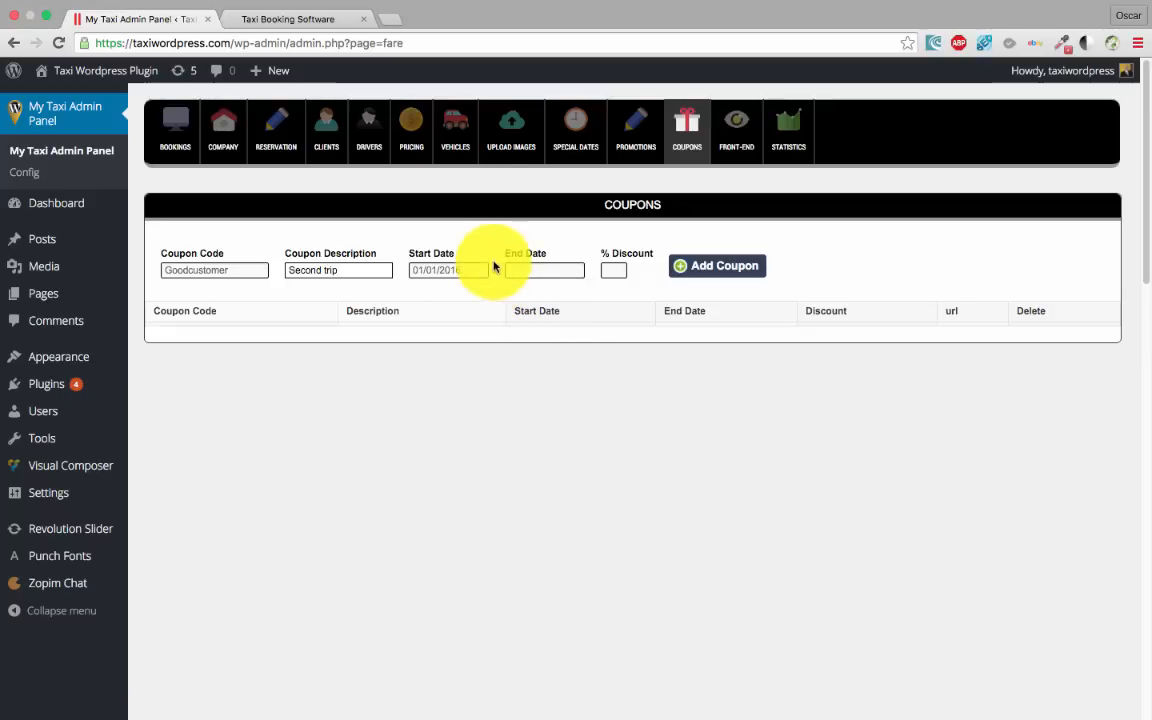
{"action": "left_click", "coordinate": [543, 268]}
{"action": "left_click", "coordinate": [650, 292]}
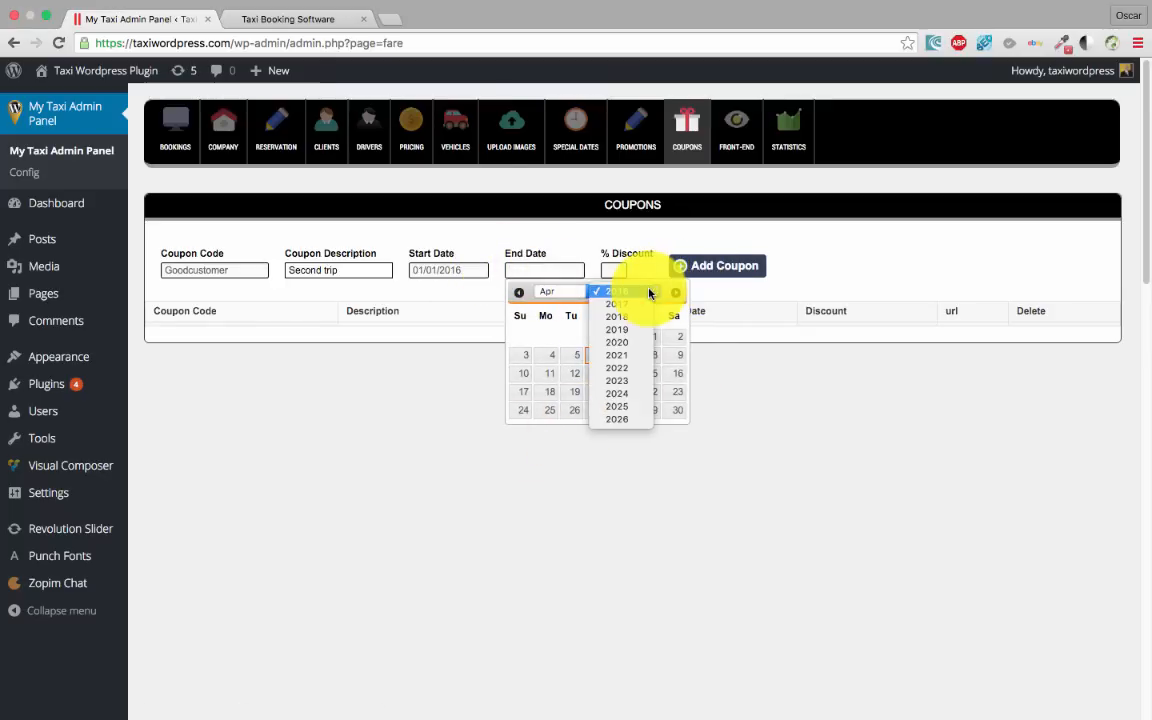
{"action": "left_click", "coordinate": [622, 421]}
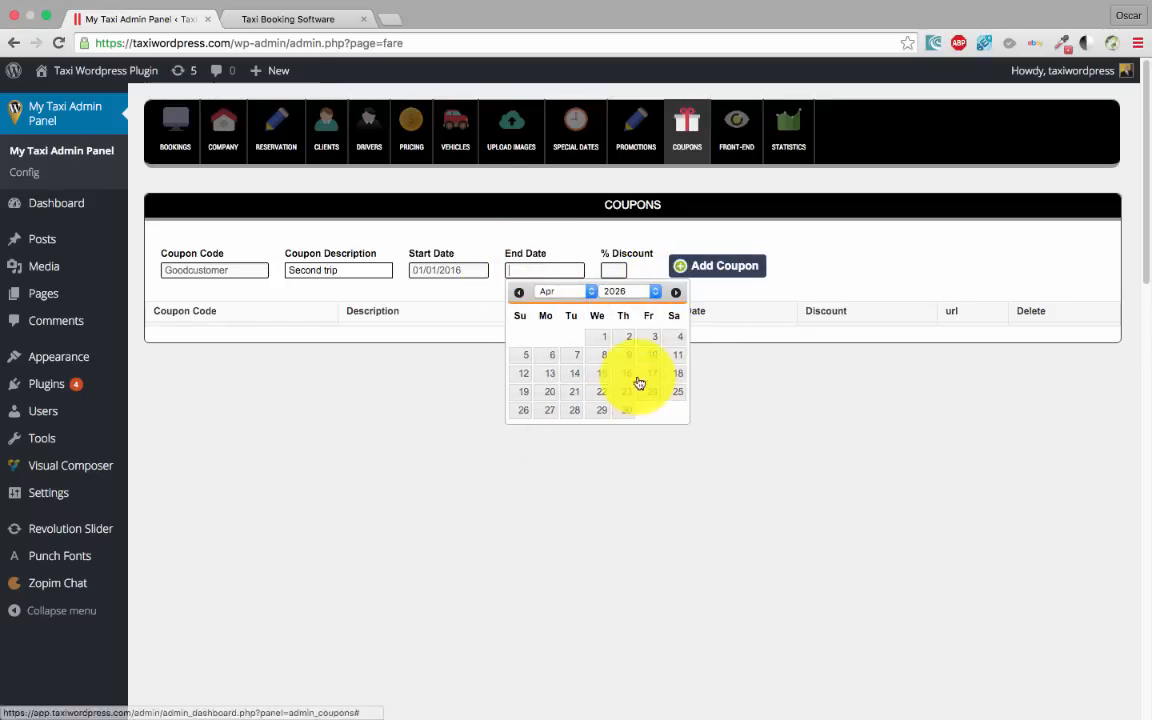
{"action": "left_click", "coordinate": [630, 415]}
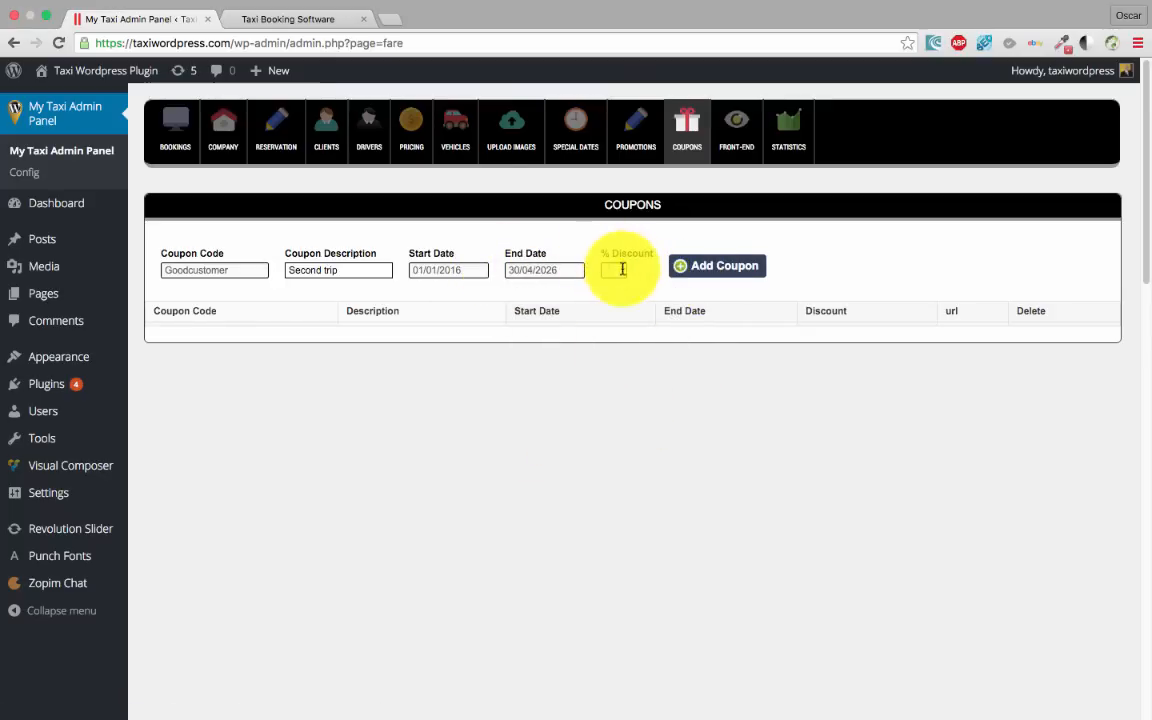
Give the coupon a 10% discount, add it, and copy the Goodcustomer code
{"action": "type", "text": "10"}
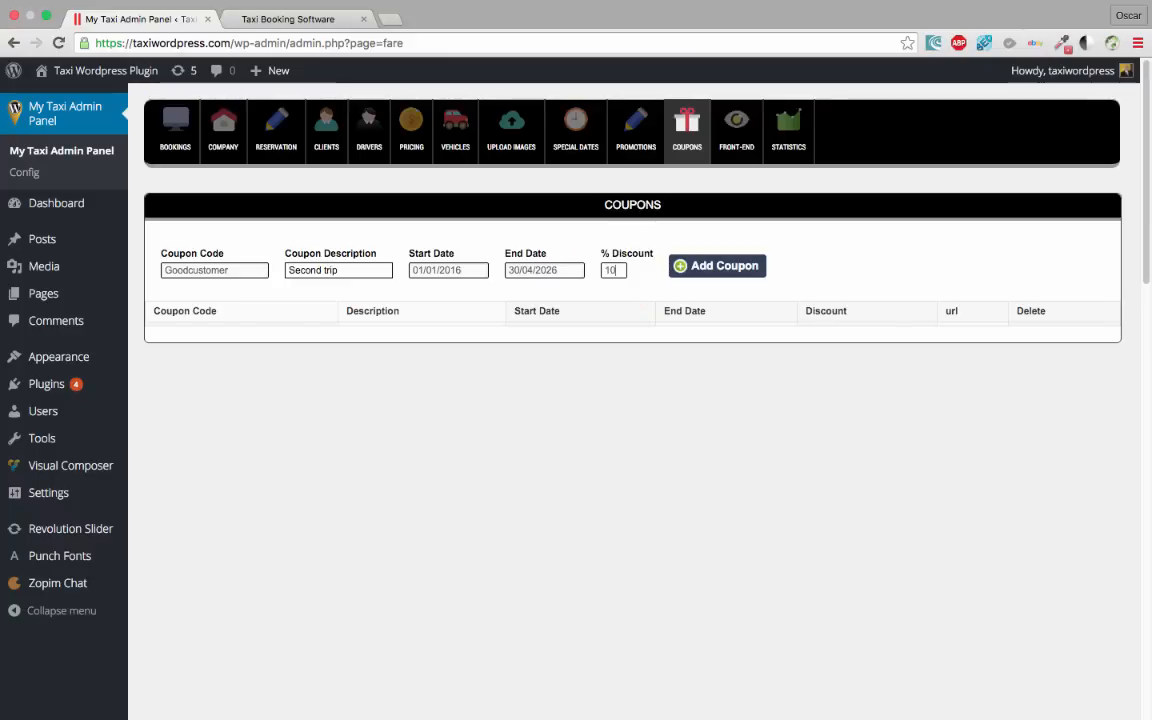
{"action": "left_click", "coordinate": [758, 264]}
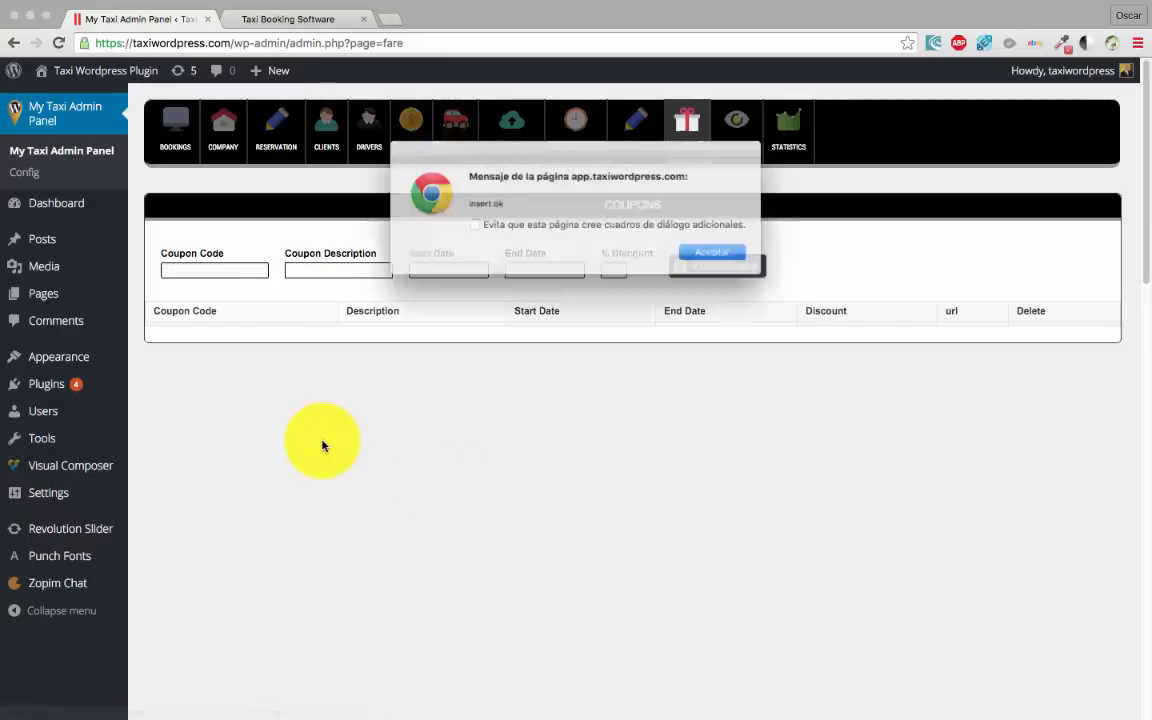
{"action": "left_click", "coordinate": [720, 255]}
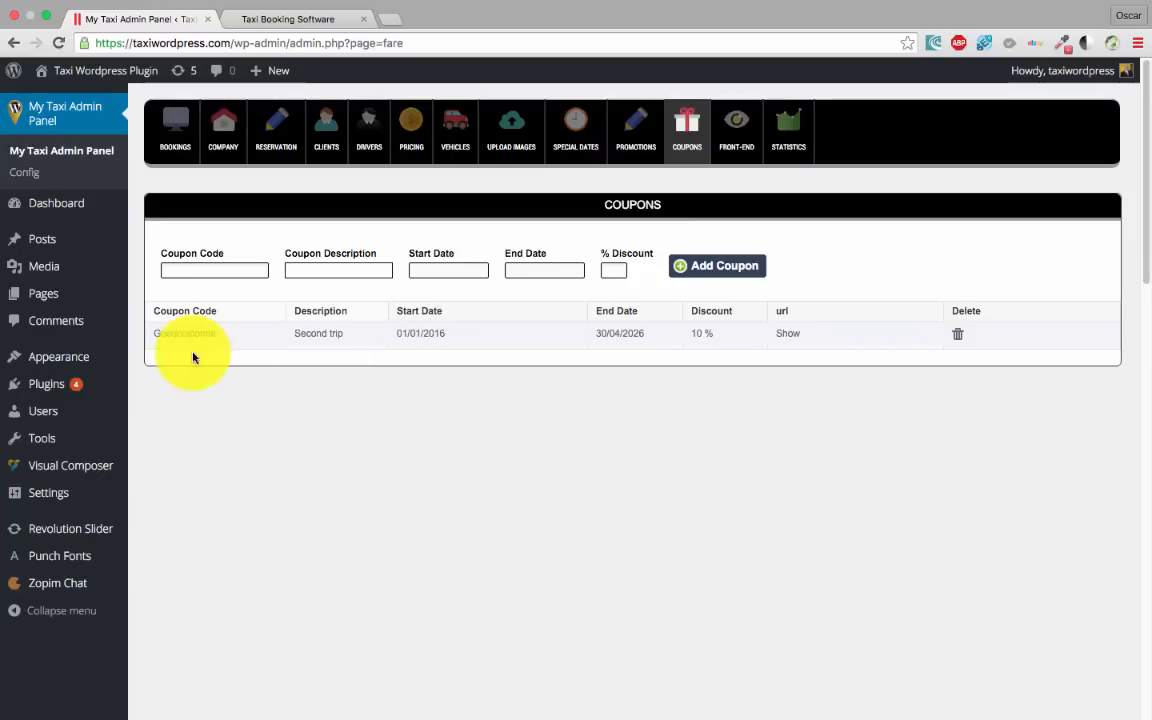
{"action": "left_click_drag", "start_coordinate": [231, 339], "coordinate": [147, 427]}
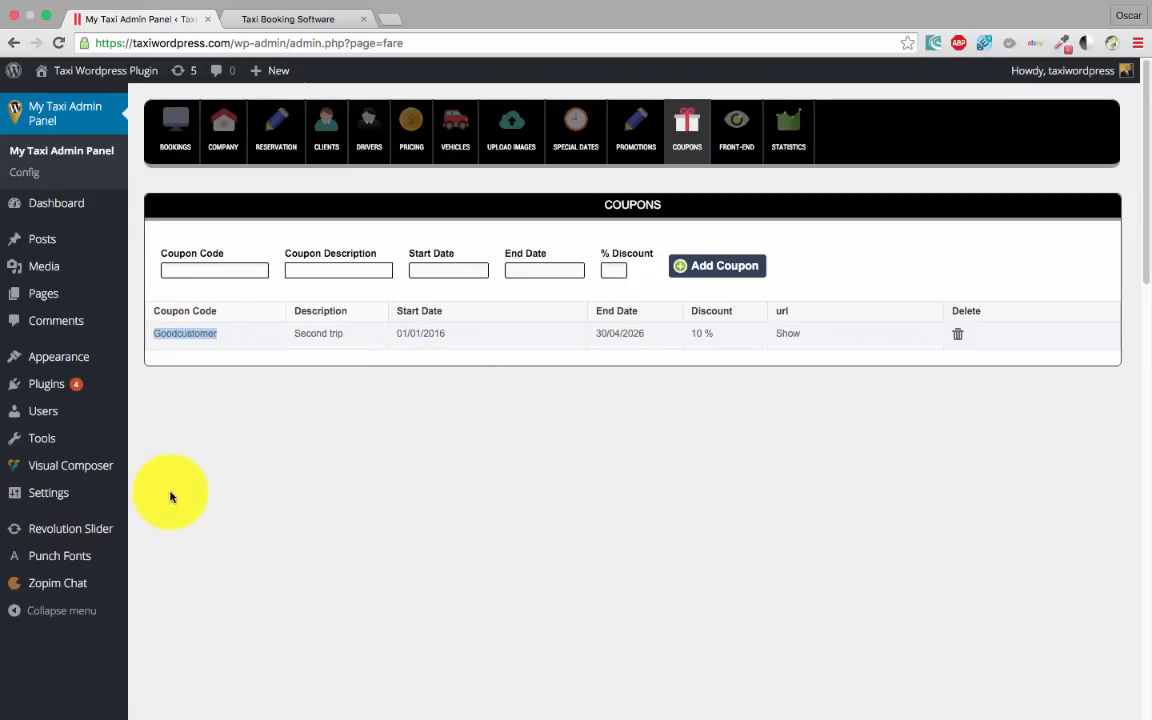
{"action": "left_click", "coordinate": [287, 20]}
Quote a London to Bristol trip on 13/04/2016 with the Goodcustomer code, giving £153
{"action": "left_click", "coordinate": [661, 588]}
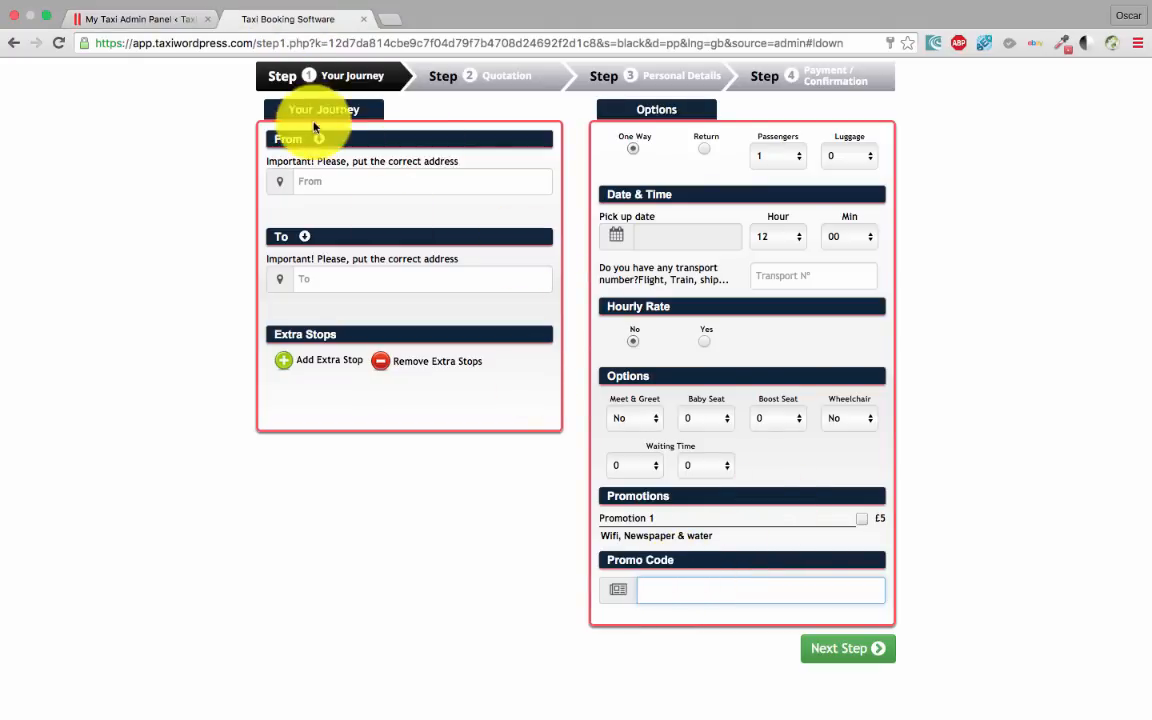
{"action": "left_click", "coordinate": [322, 178]}
{"action": "type", "text": "london"}
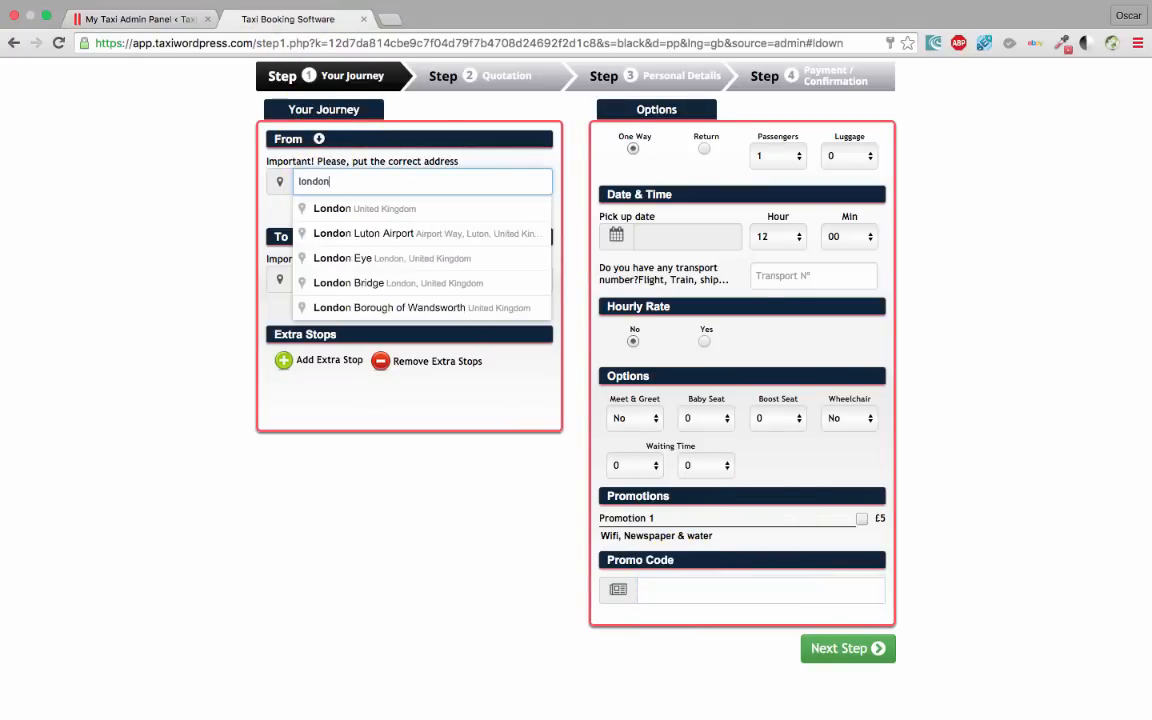
{"action": "left_click", "coordinate": [385, 210]}
{"action": "left_click", "coordinate": [357, 279]}
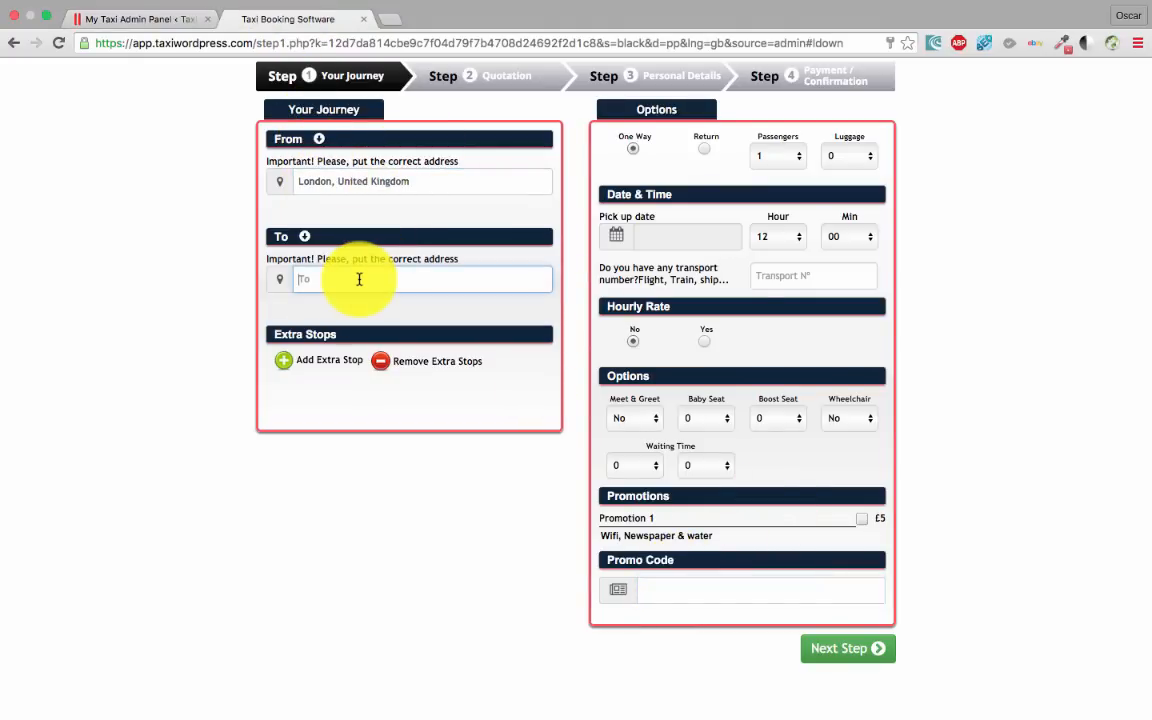
{"action": "type", "text": "bristo"}
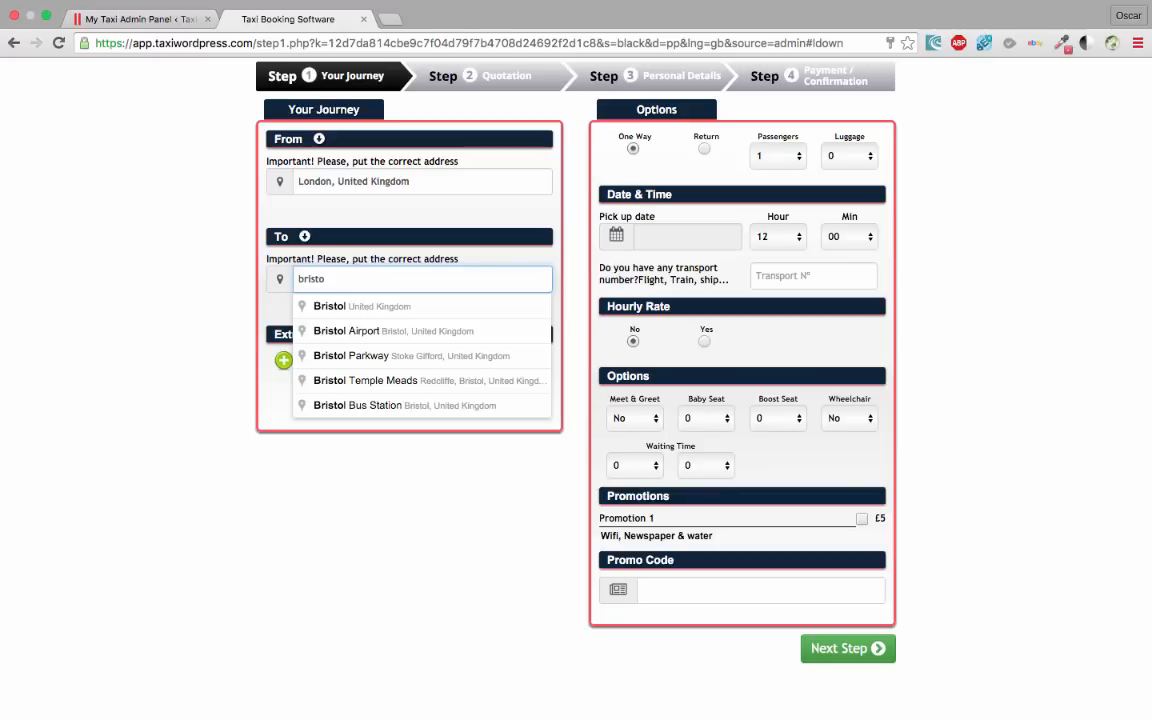
{"action": "left_click", "coordinate": [373, 304]}
{"action": "left_click", "coordinate": [655, 240]}
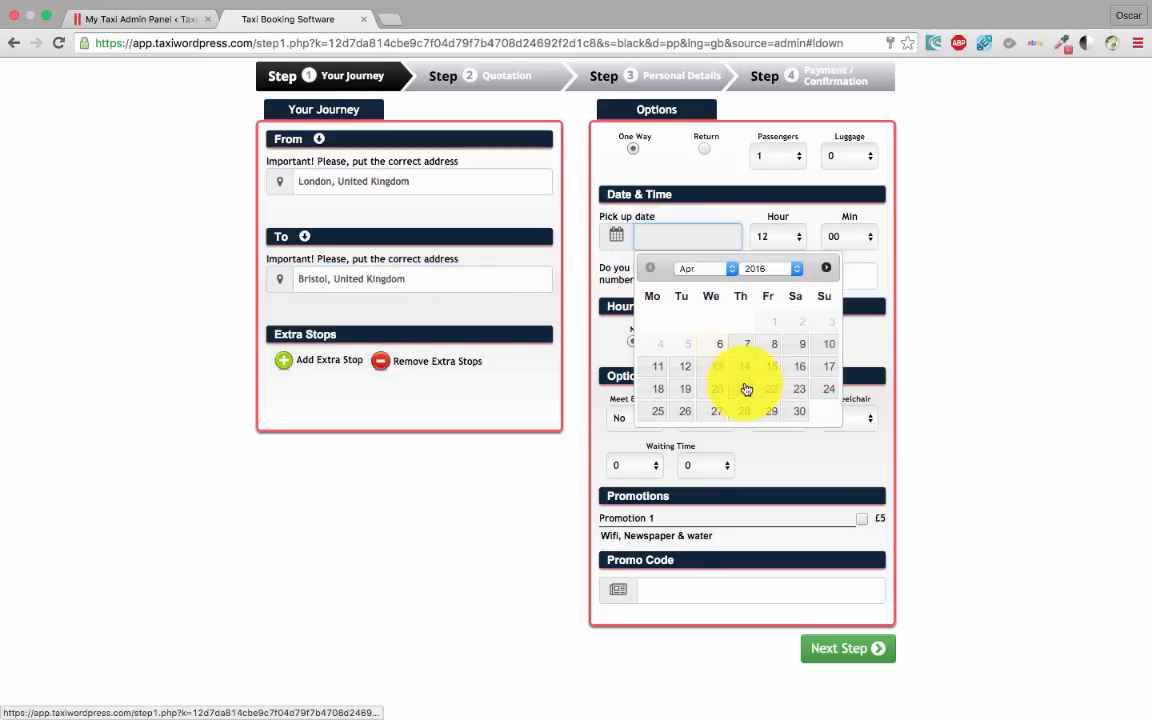
{"action": "left_click", "coordinate": [717, 366]}
{"action": "left_click", "coordinate": [693, 592]}
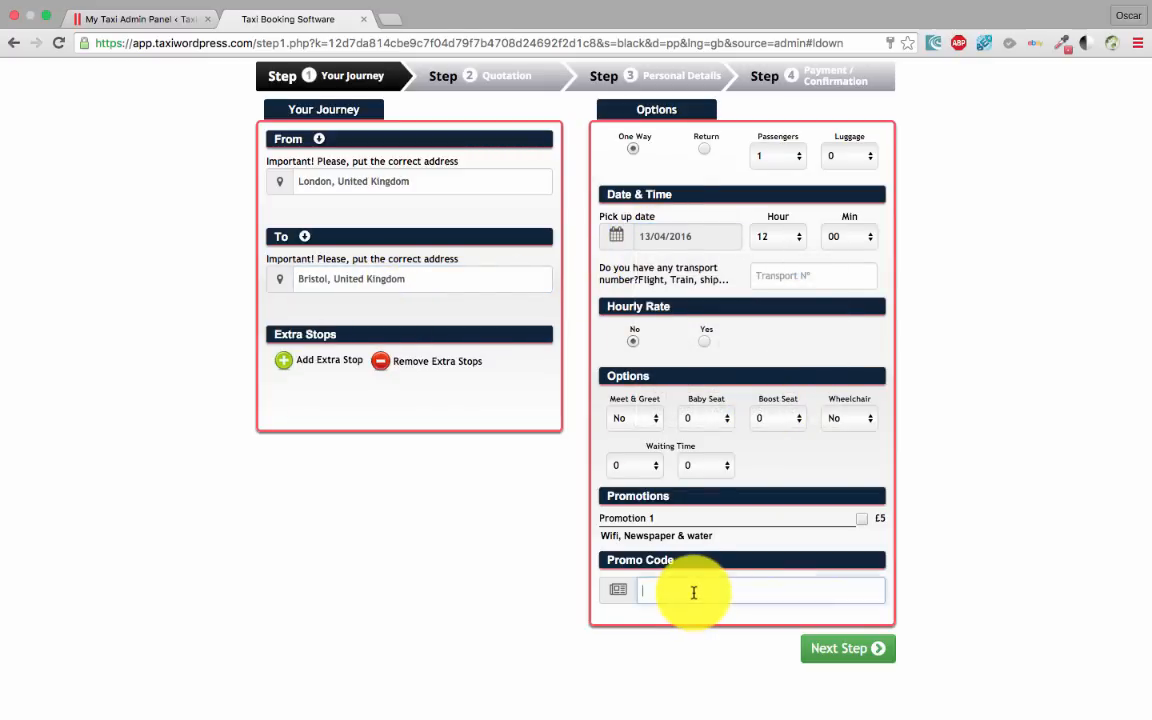
{"action": "left_click", "coordinate": [830, 647]}
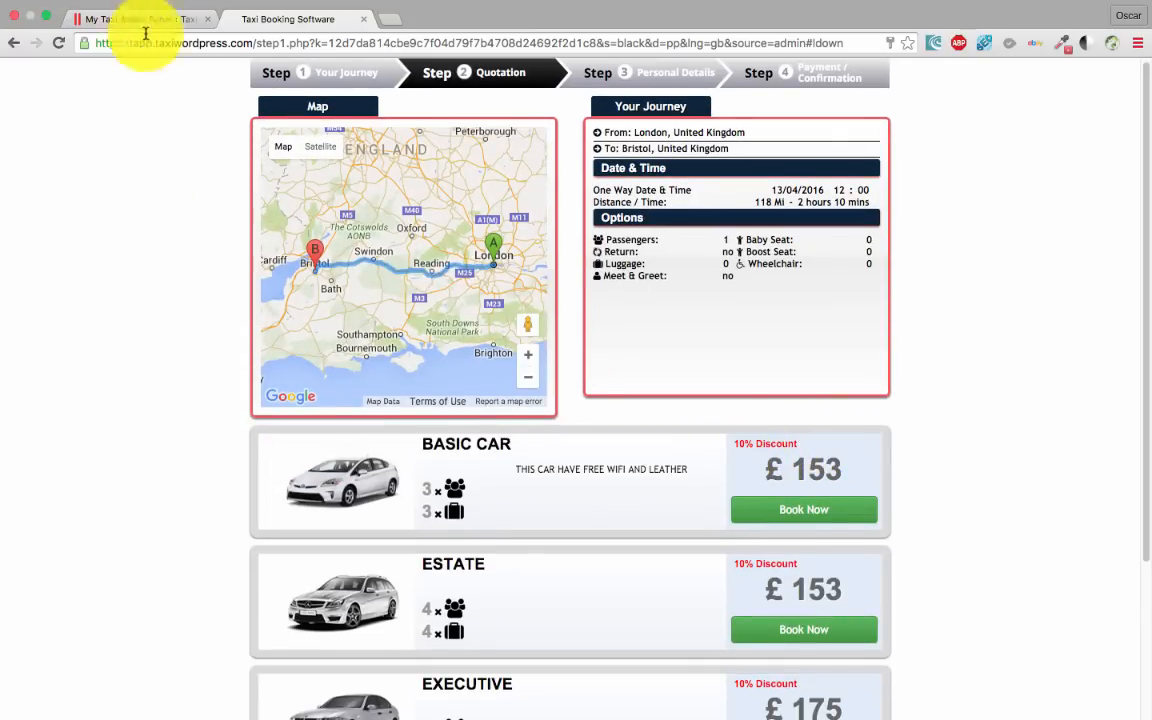
Remove the promo code and requote the same trip at £171, then return to admin
{"action": "left_click", "coordinate": [337, 72]}
{"action": "left_click_drag", "start_coordinate": [725, 587], "coordinate": [607, 579]}
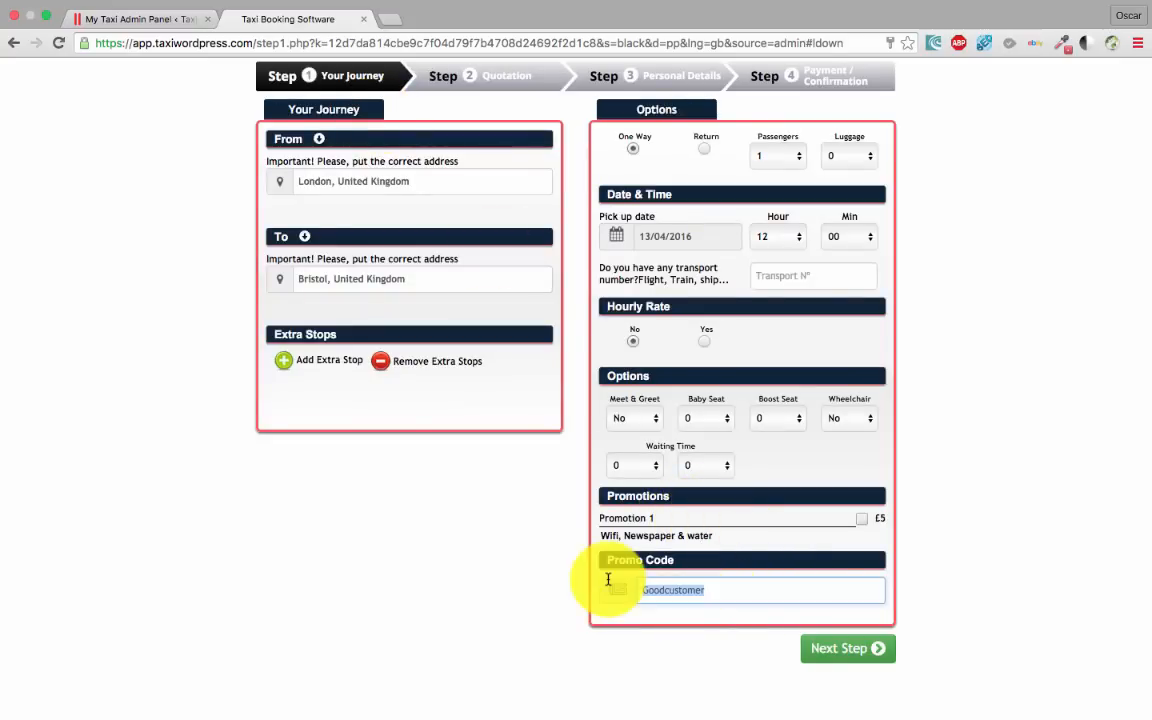
{"action": "key", "text": "BackSpace"}
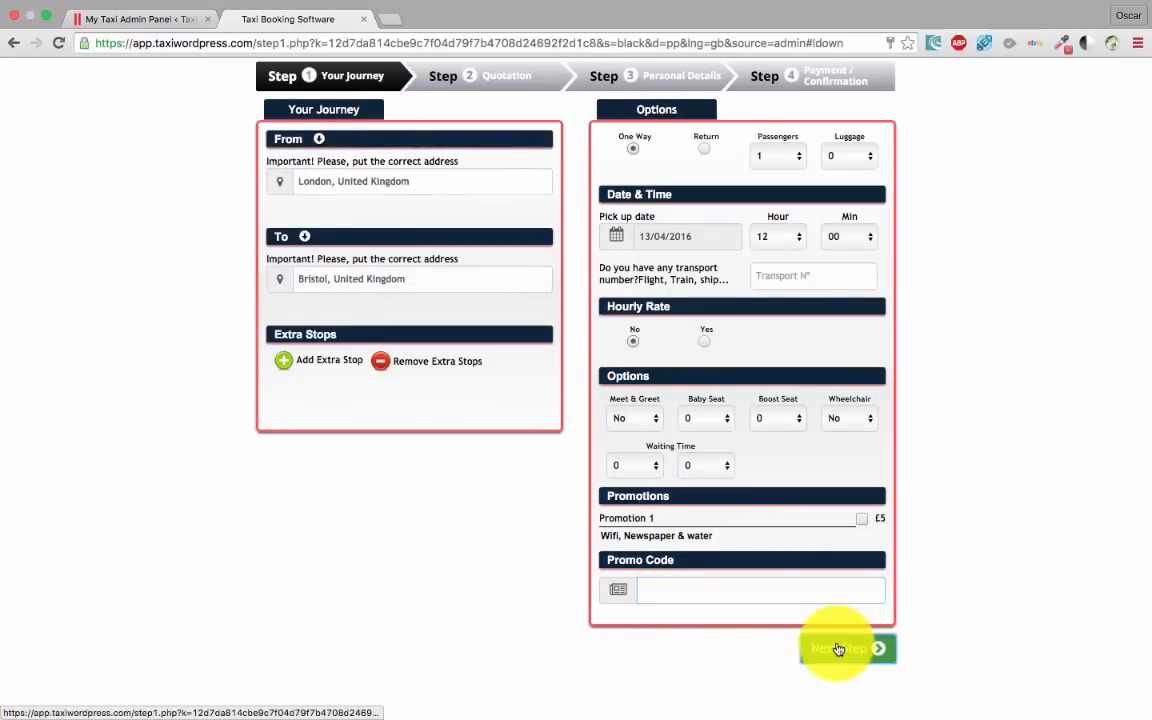
{"action": "left_click", "coordinate": [833, 647]}
{"action": "scroll", "coordinate": [920, 432], "scroll_direction": "down", "scroll_amount": 1}
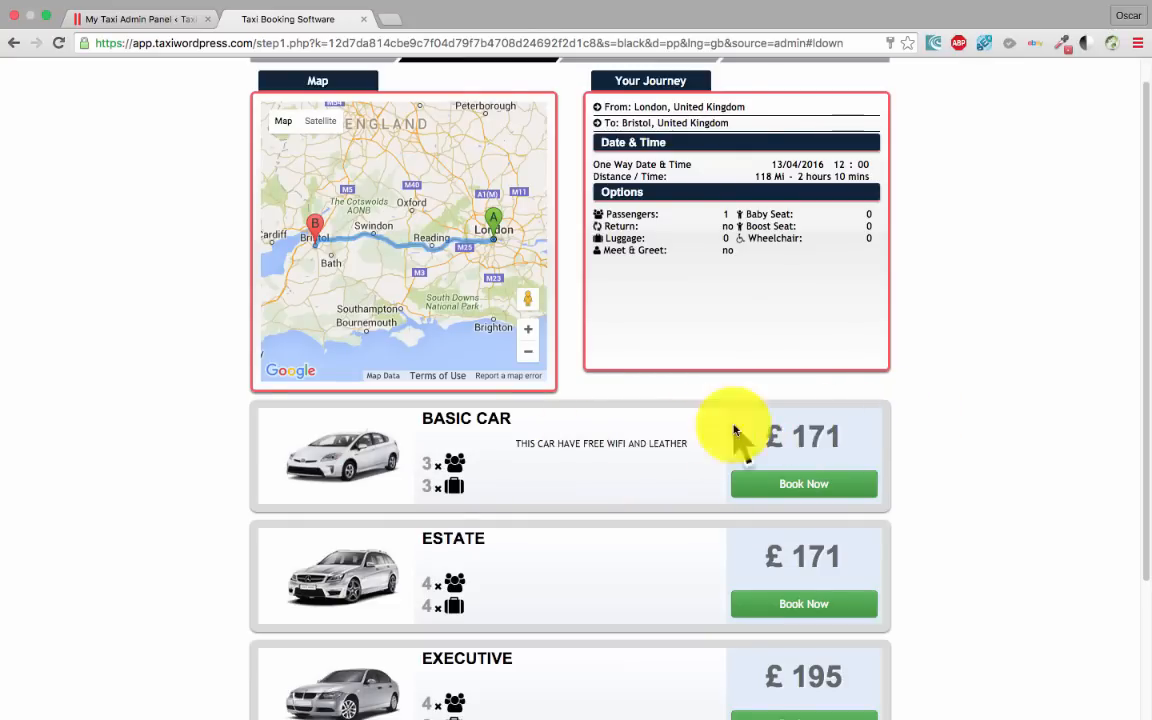
{"action": "scroll", "coordinate": [706, 406], "scroll_direction": "up", "scroll_amount": 1}
{"action": "left_click", "coordinate": [116, 20]}
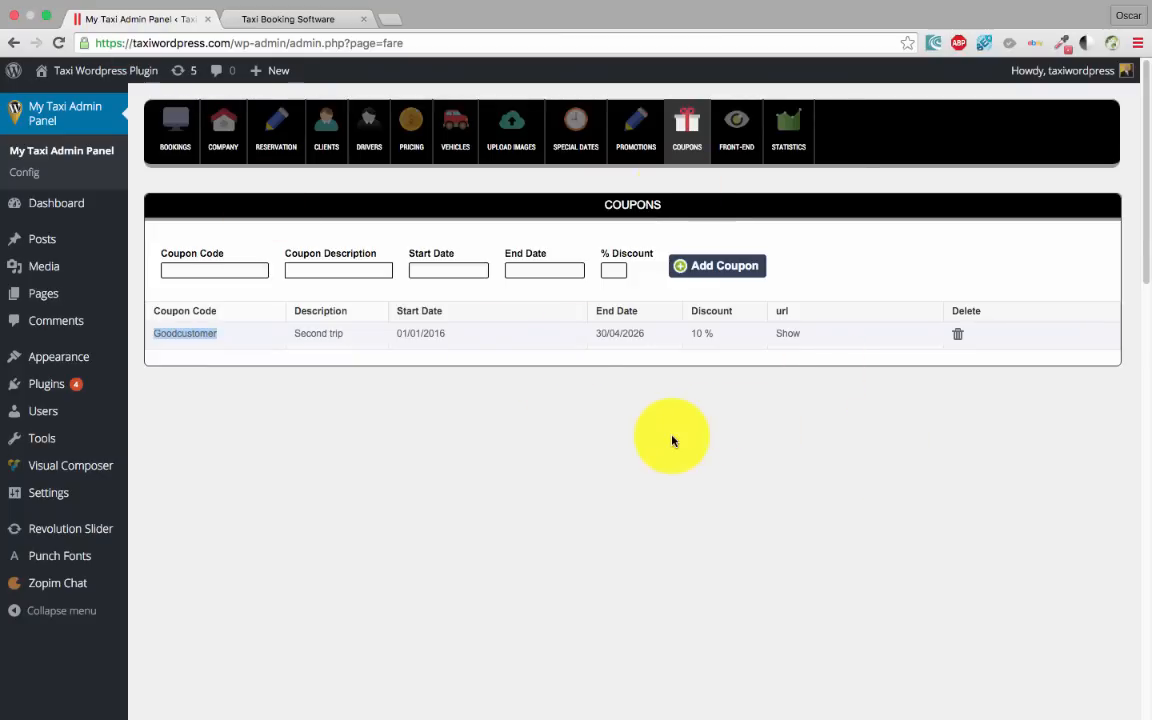
Save the Front-End date options with 0 advance and 0 cancellation hours
{"action": "left_click", "coordinate": [747, 148]}
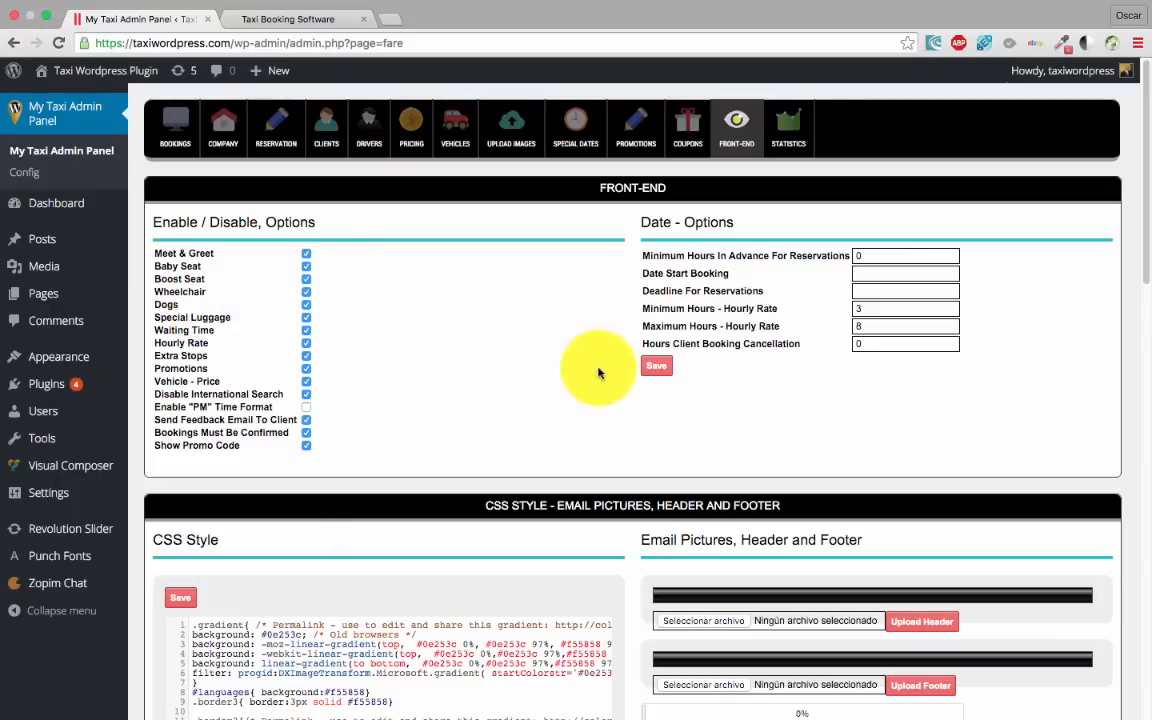
{"action": "left_click", "coordinate": [656, 366]}
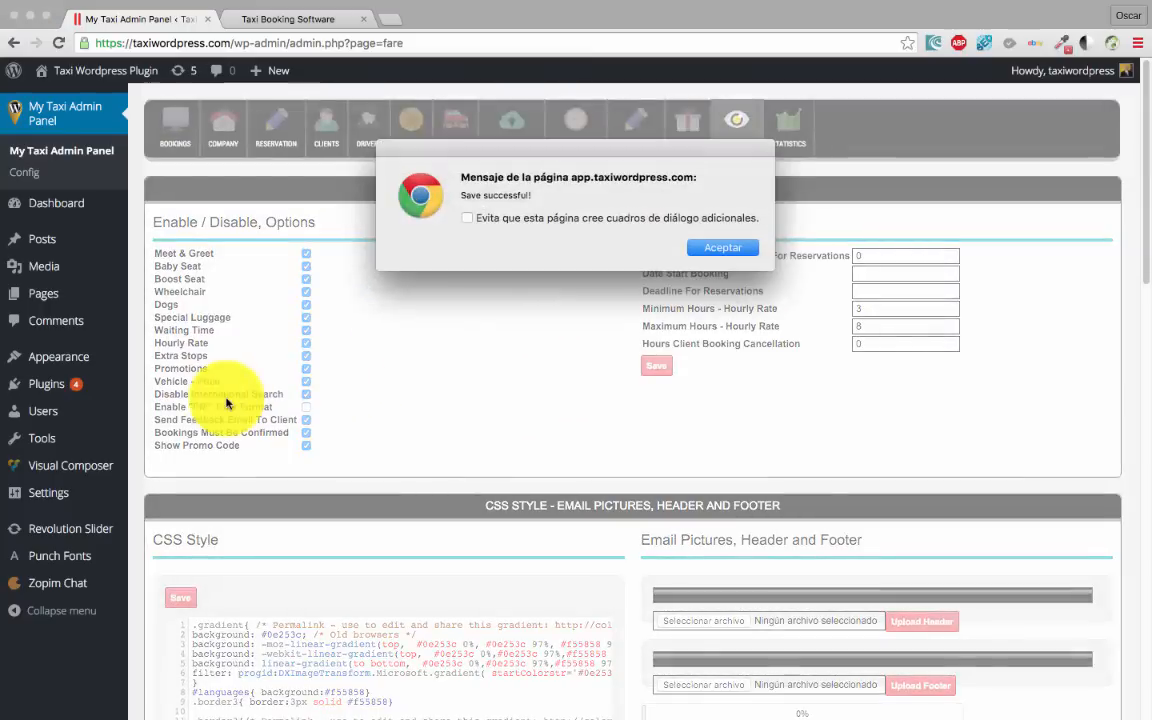
Reload the booking form and check the new Dogs and Special Luggage choices, leaving Special Luggage at 0
{"action": "left_click", "coordinate": [709, 247]}
{"action": "left_click", "coordinate": [288, 22]}
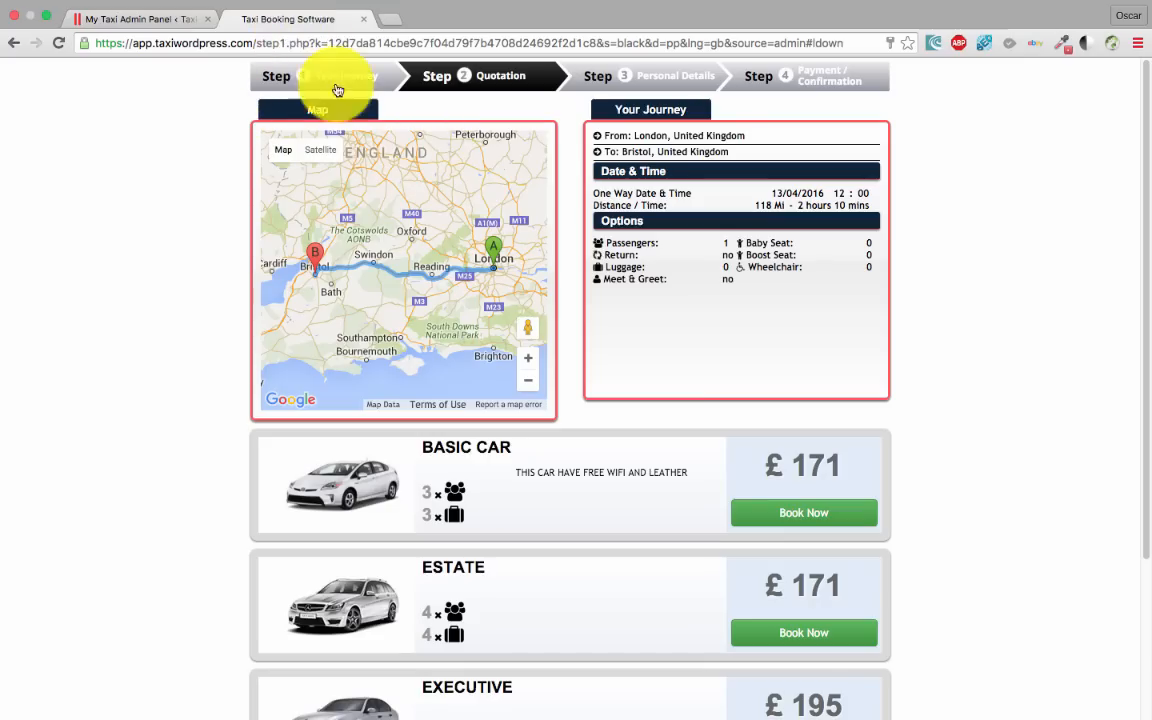
{"action": "left_click", "coordinate": [273, 77]}
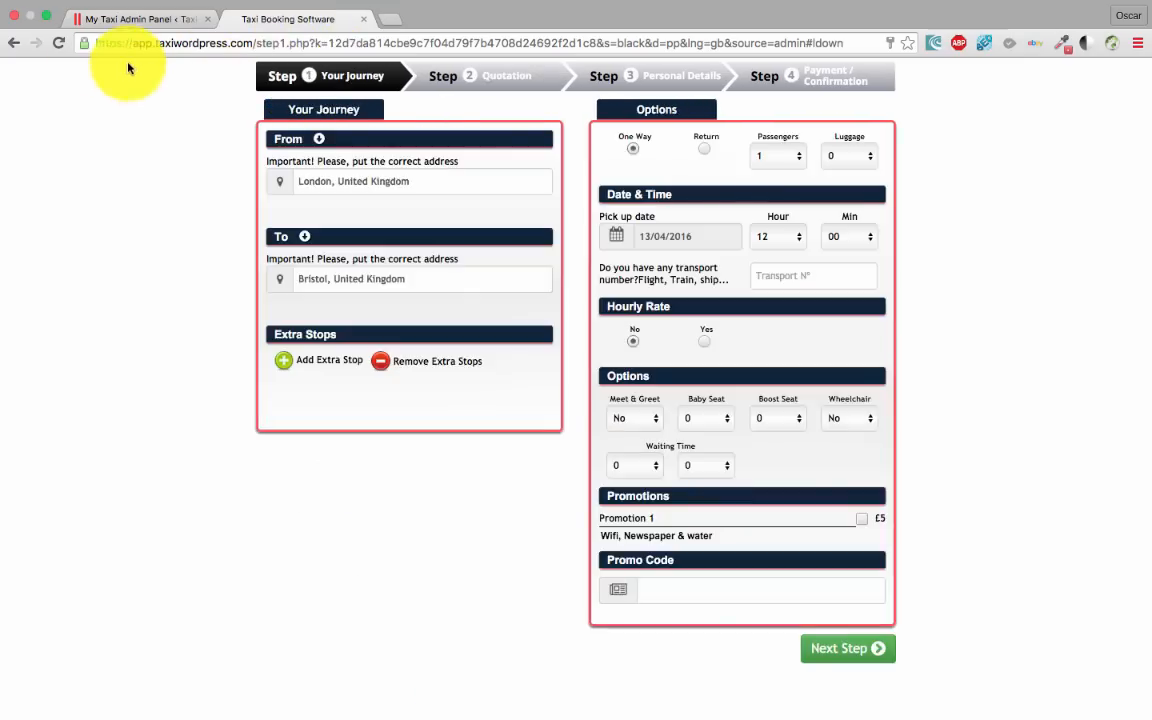
{"action": "left_click", "coordinate": [58, 42]}
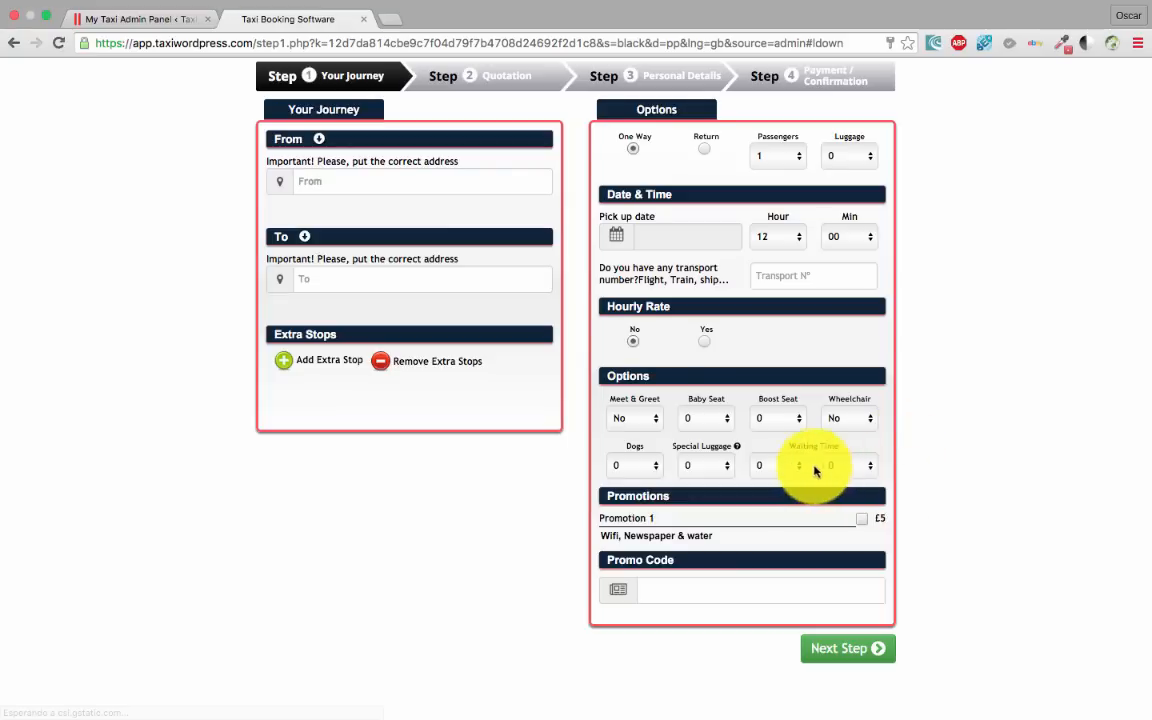
{"action": "mouse_move", "coordinate": [736, 448]}
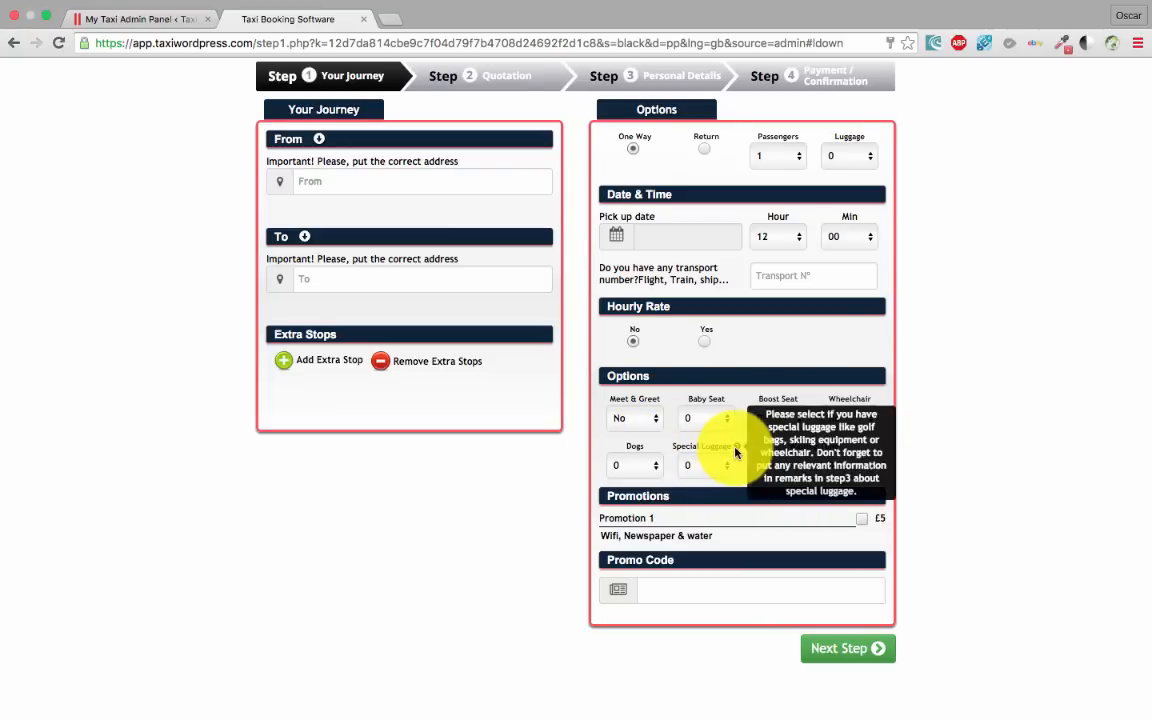
{"action": "left_click", "coordinate": [705, 466]}
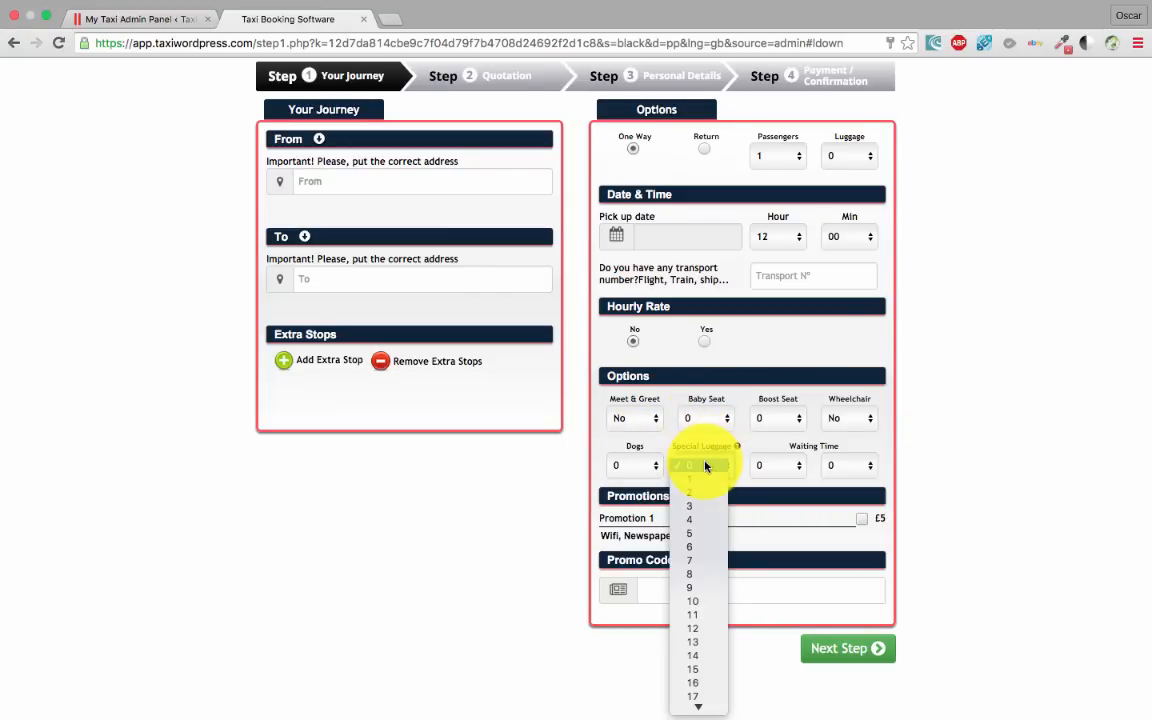
{"action": "left_click", "coordinate": [668, 463]}
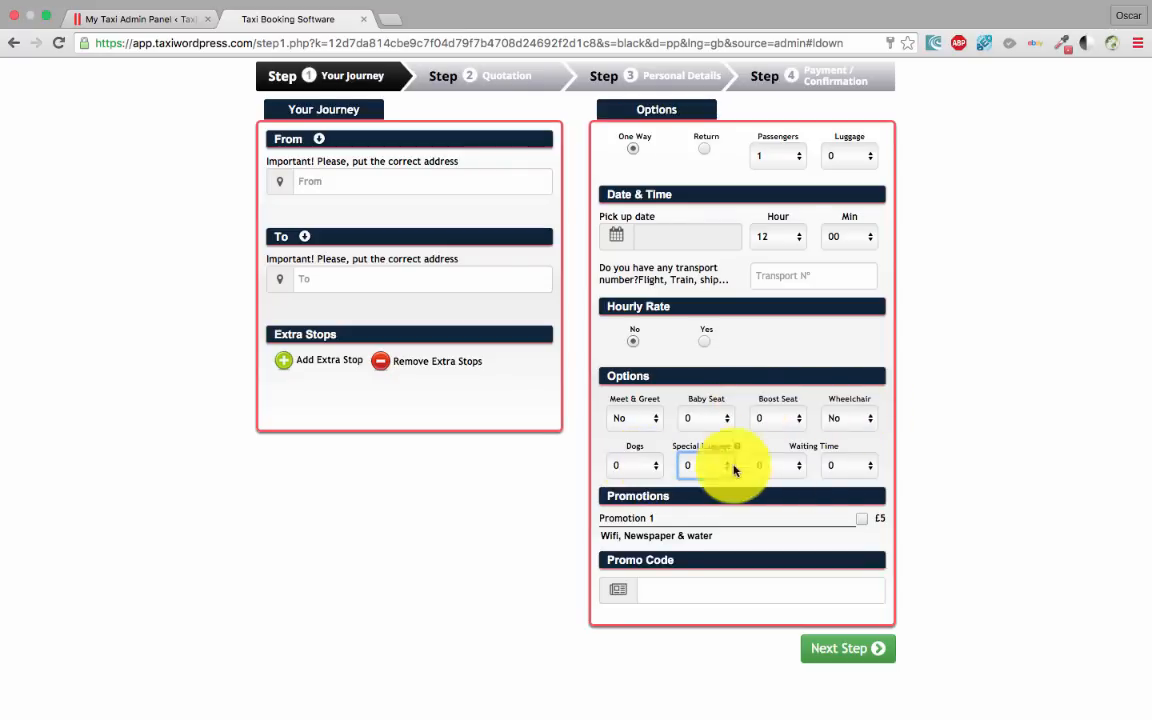
{"action": "left_click", "coordinate": [135, 19]}
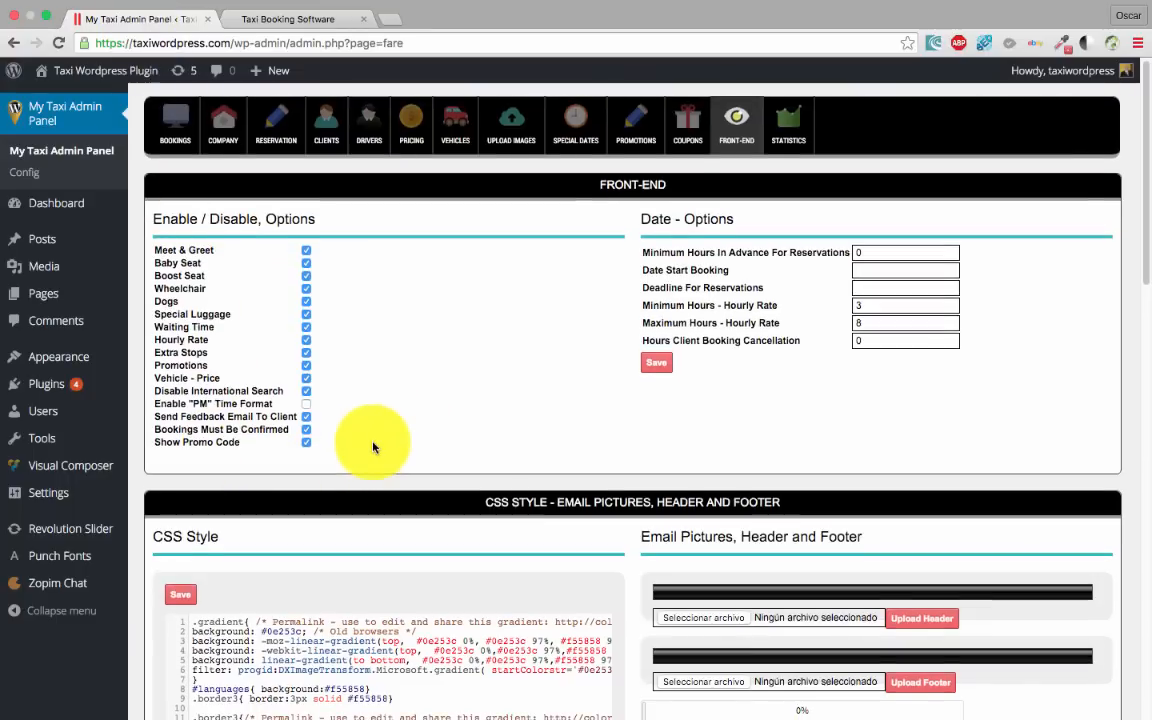
Scroll through the Front-End settings, then bring the customer booking form back up
{"action": "scroll", "coordinate": [350, 430], "scroll_direction": "down", "scroll_amount": 2}
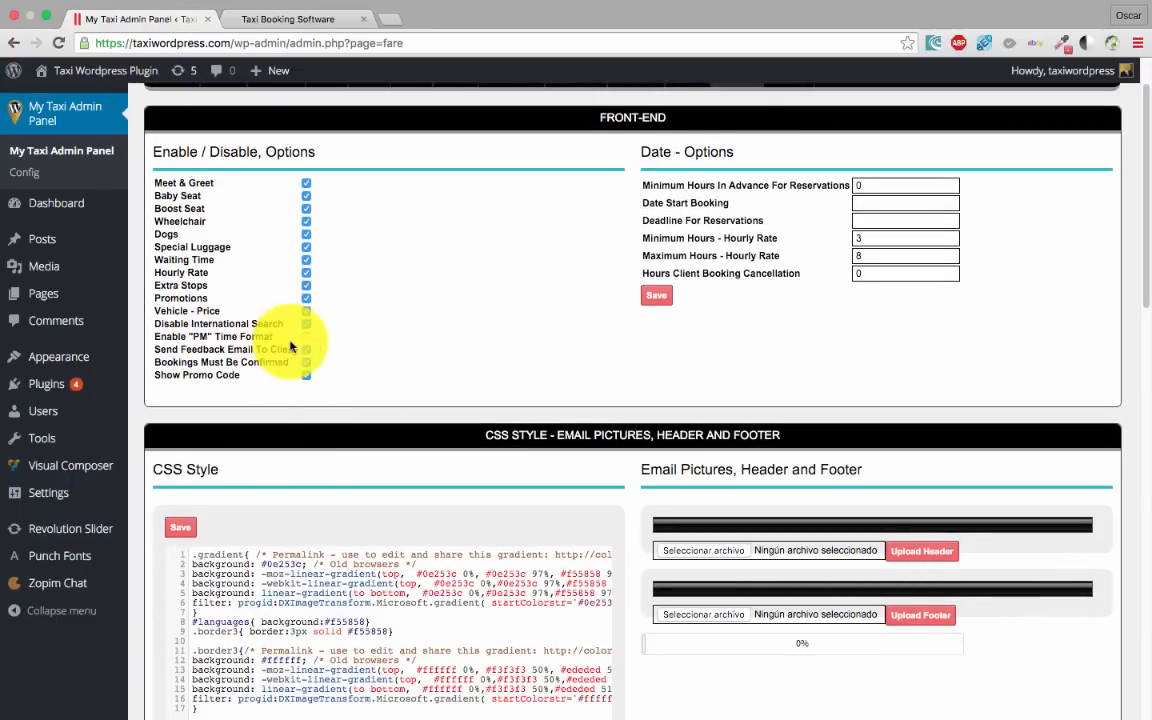
{"action": "scroll", "coordinate": [299, 412], "scroll_direction": "up", "scroll_amount": 1}
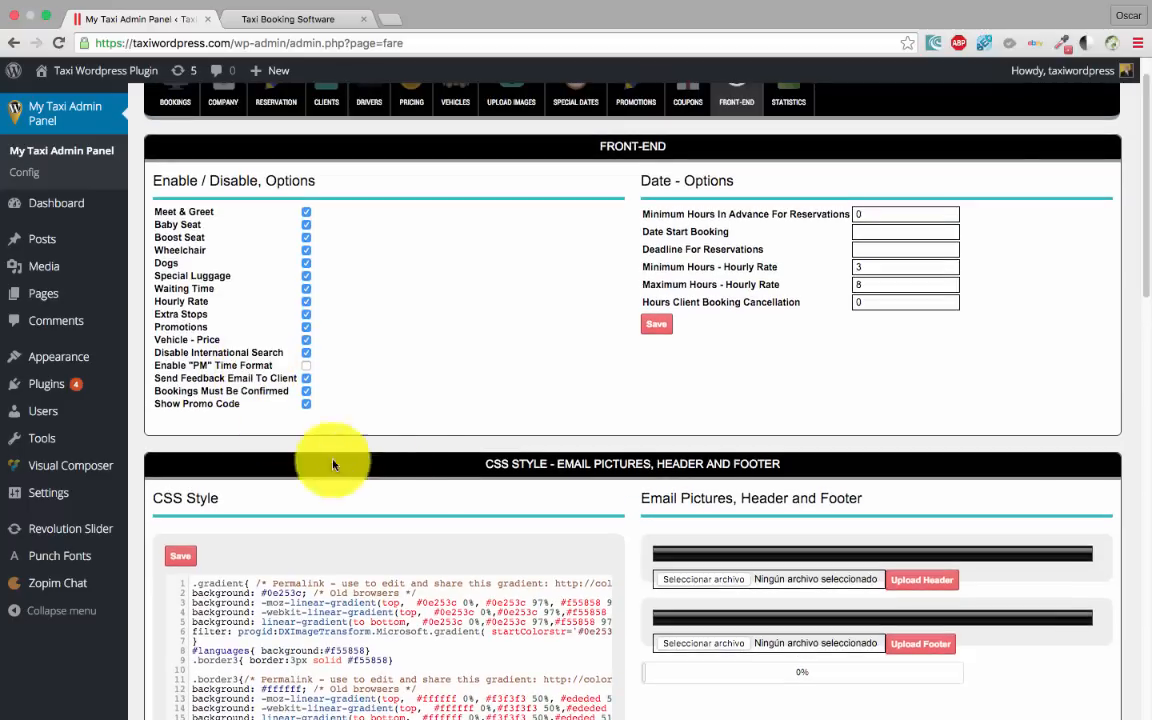
{"action": "left_click", "coordinate": [257, 35]}
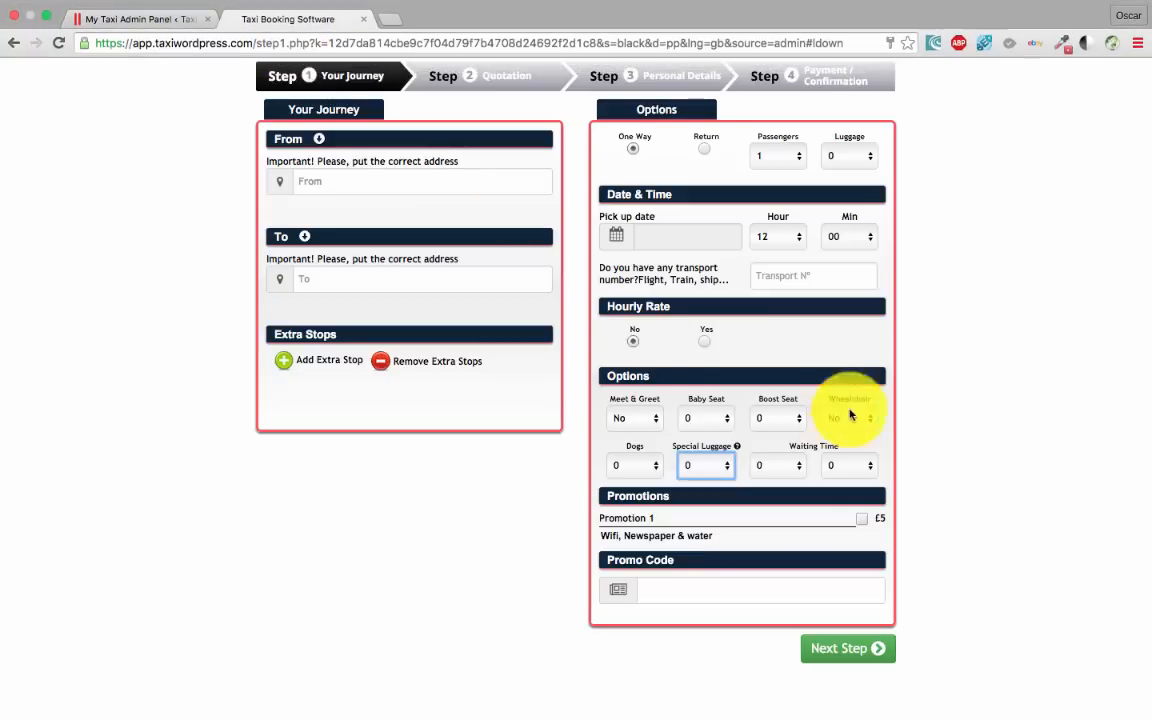
Check the pickup hour list runs 00–23, leave it at 12, and return to admin settings
{"action": "left_click", "coordinate": [797, 237]}
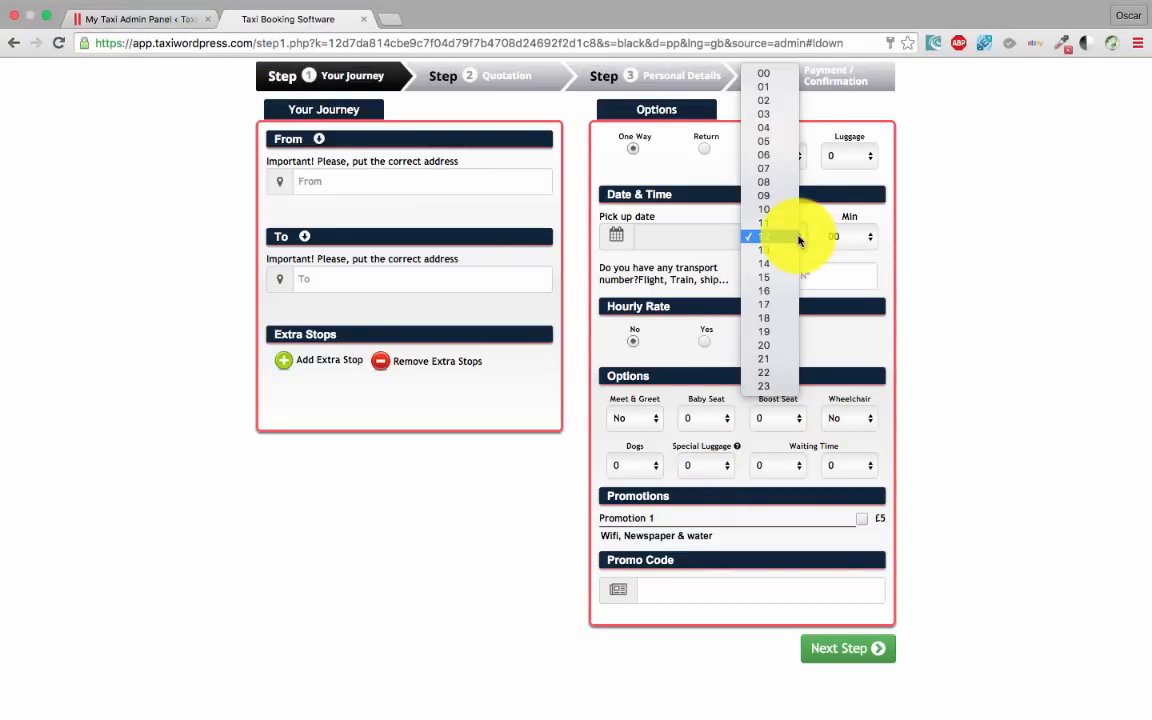
{"action": "left_click", "coordinate": [152, 22]}
{"action": "left_click", "coordinate": [152, 22]}
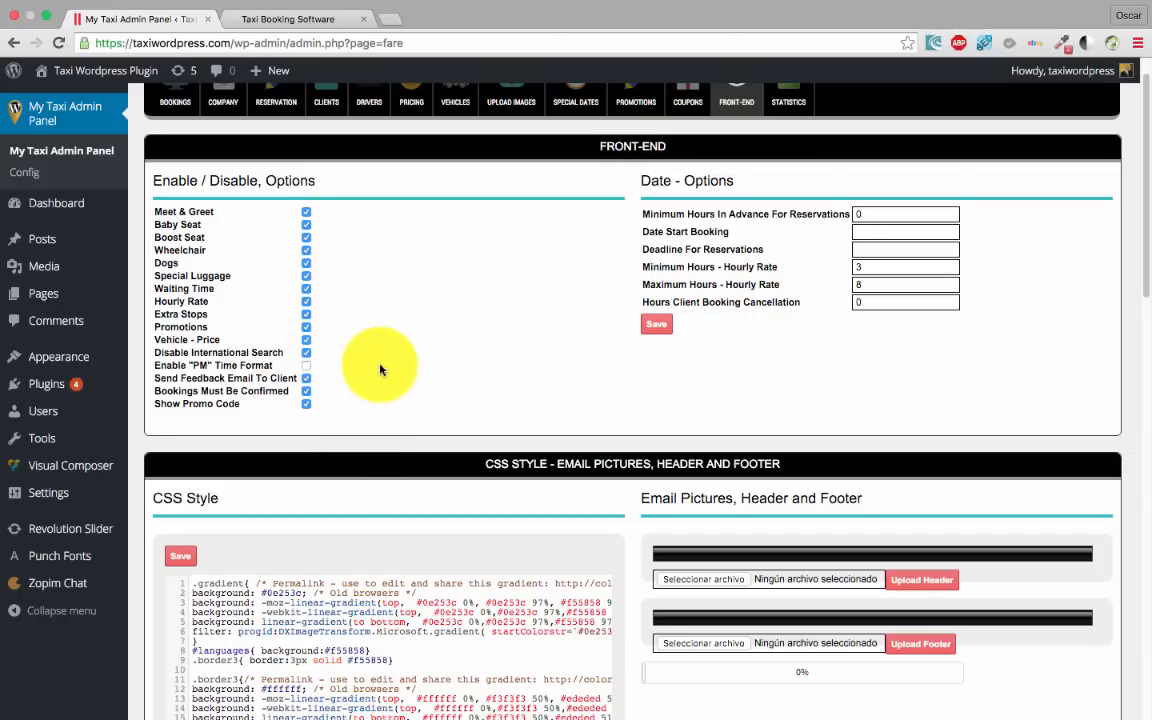
Change Minimum Hours In Advance For Reservations from 0 to 24
{"action": "scroll", "coordinate": [345, 395], "scroll_direction": "down", "scroll_amount": 1}
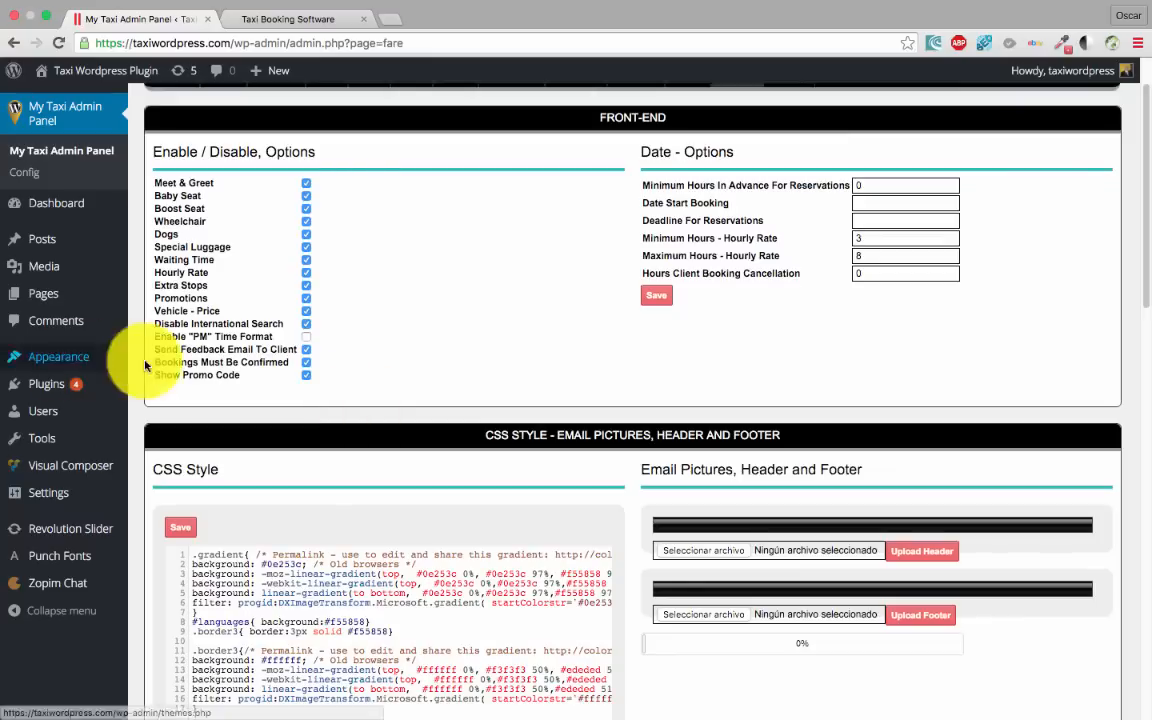
{"action": "scroll", "coordinate": [527, 391], "scroll_direction": "up", "scroll_amount": 2}
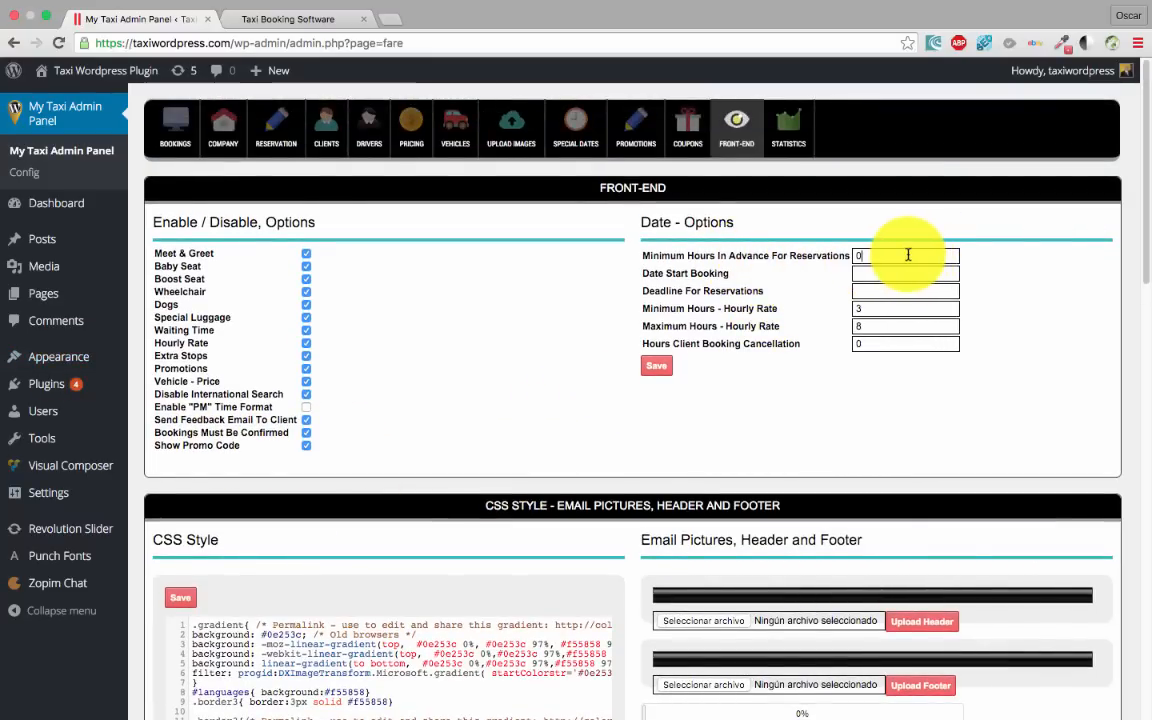
{"action": "left_click_drag", "start_coordinate": [908, 255], "coordinate": [849, 258]}
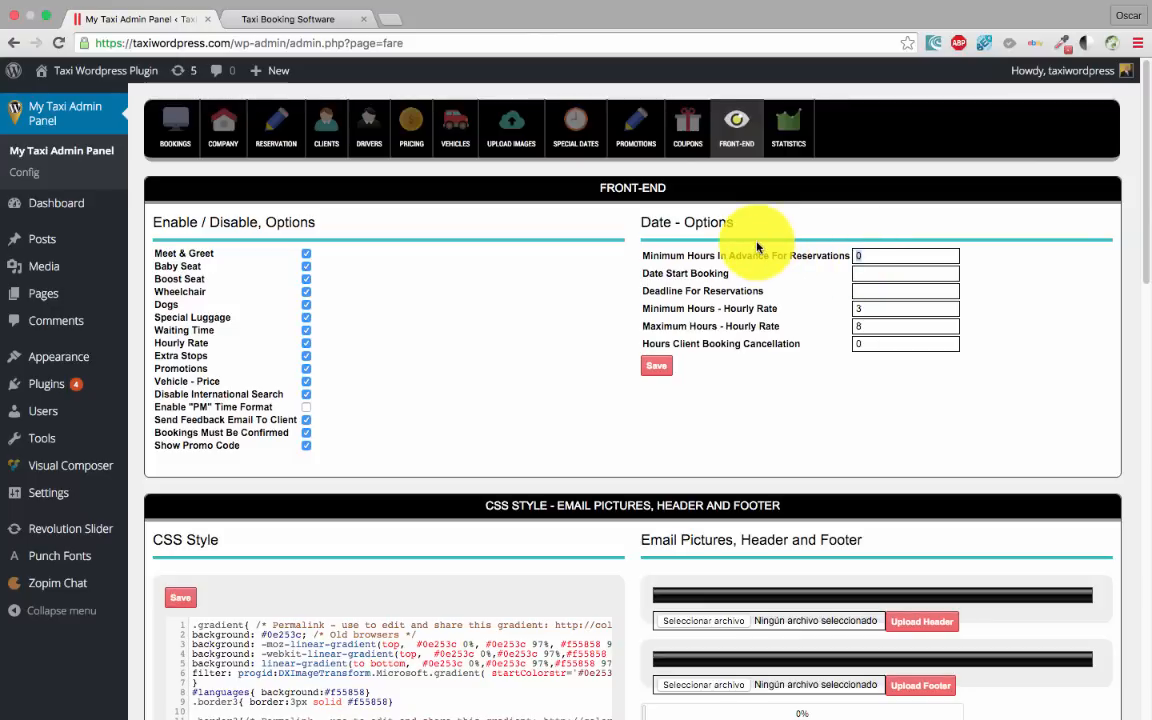
{"action": "type", "text": "24"}
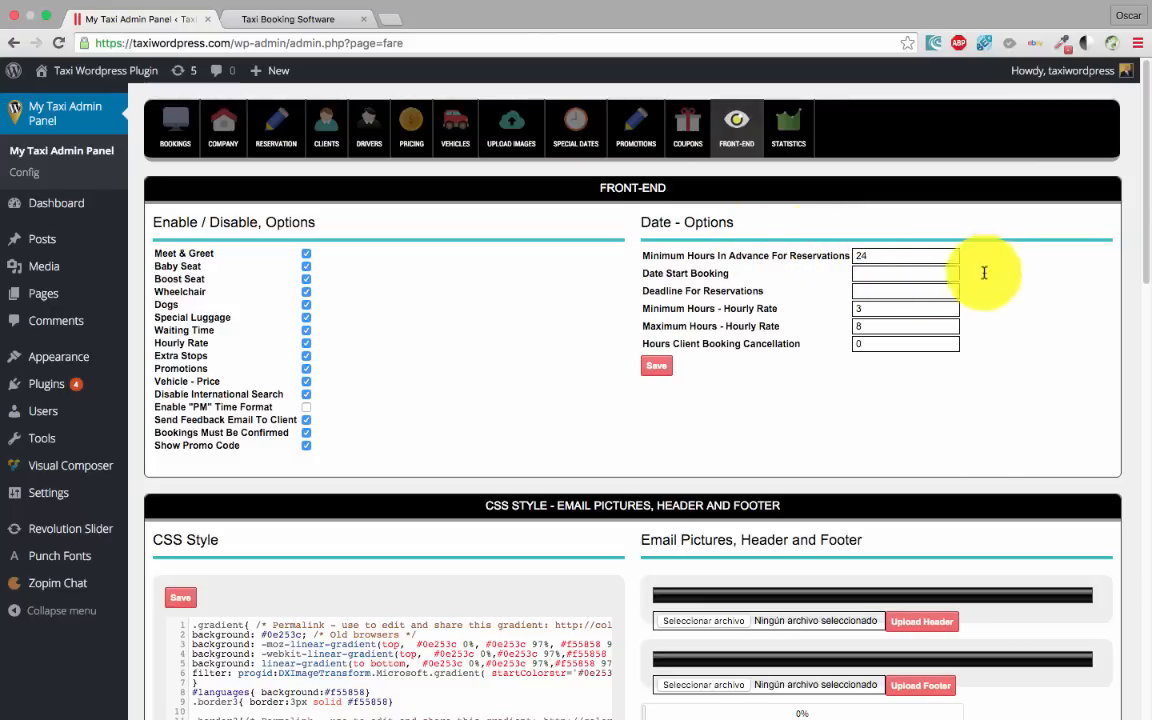
{"action": "left_click", "coordinate": [275, 19]}
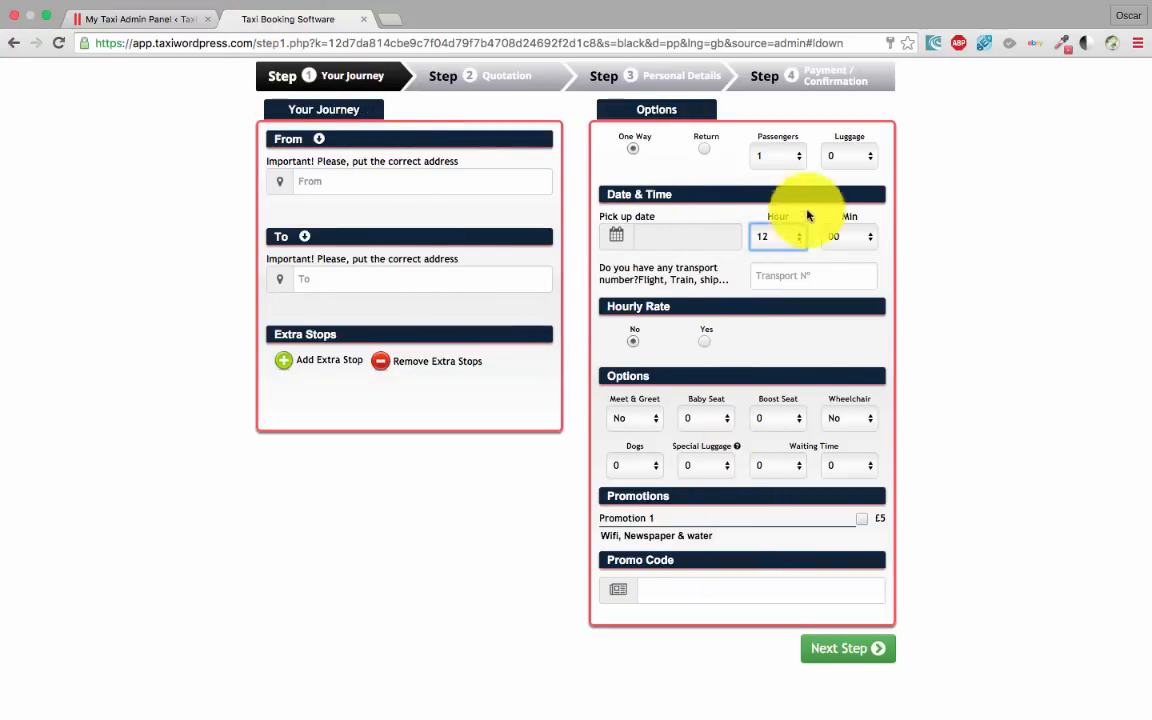
Set the booking form's pick-up to 06/04/2016 at hour 18, then go back to My Taxi Admin Panel
{"action": "left_click", "coordinate": [697, 236]}
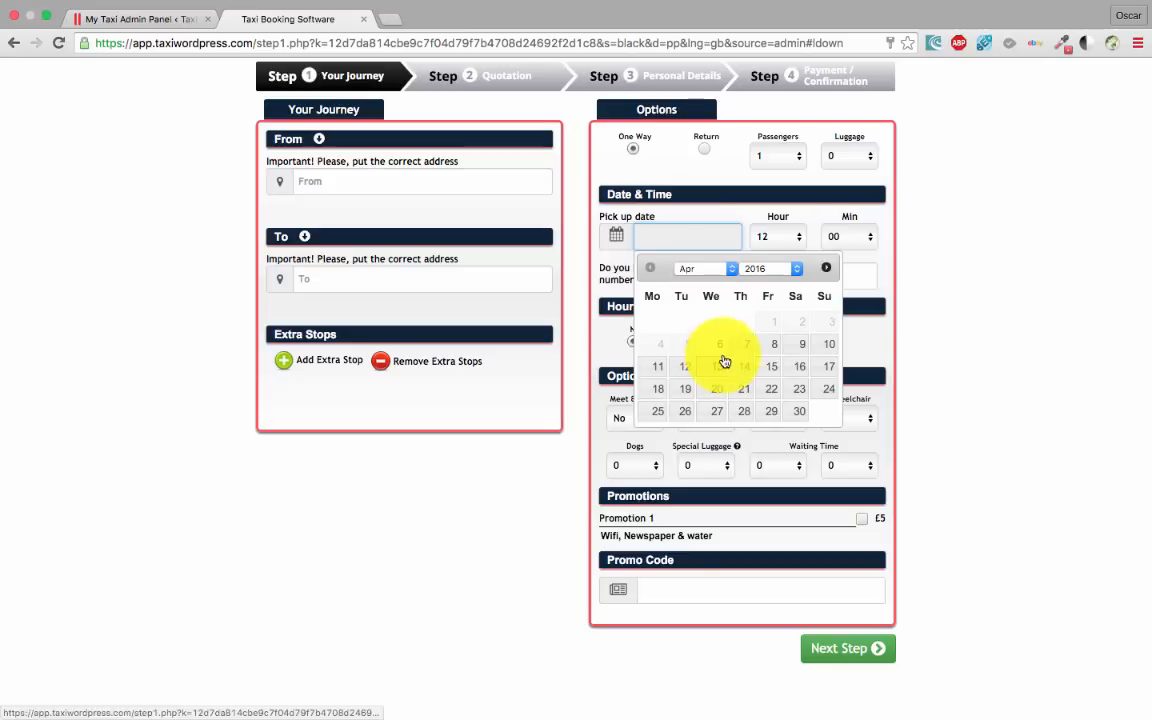
{"action": "left_click", "coordinate": [719, 344]}
{"action": "left_click", "coordinate": [774, 236]}
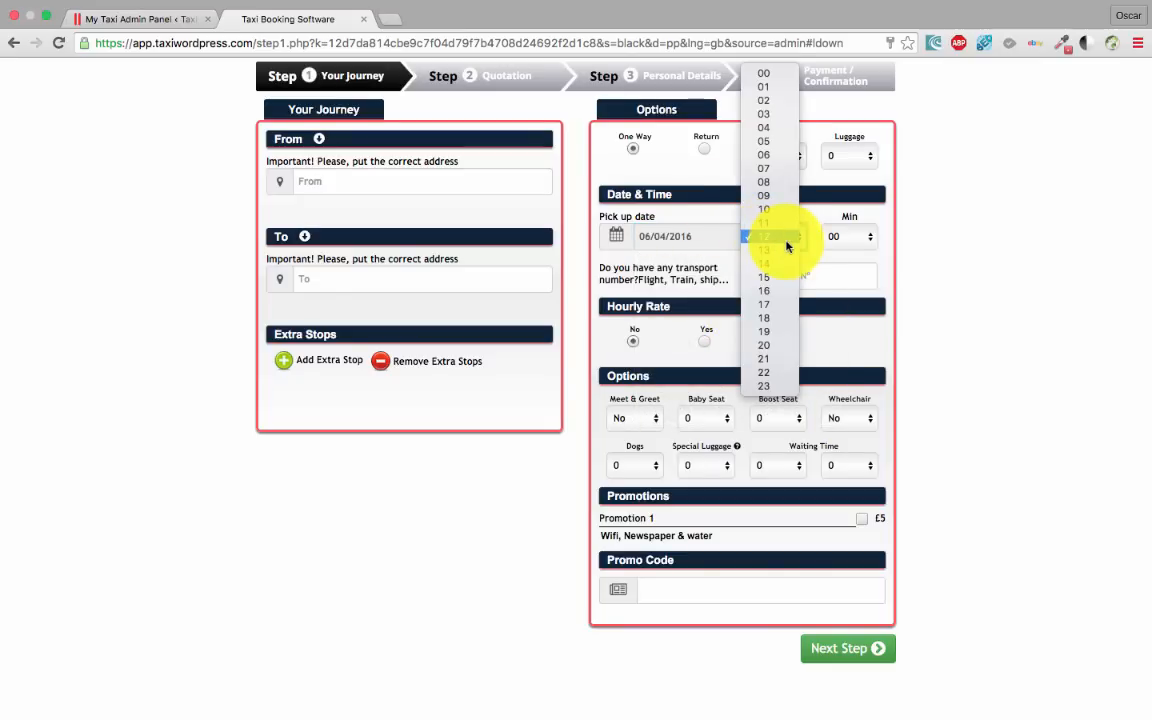
{"action": "left_click", "coordinate": [770, 318]}
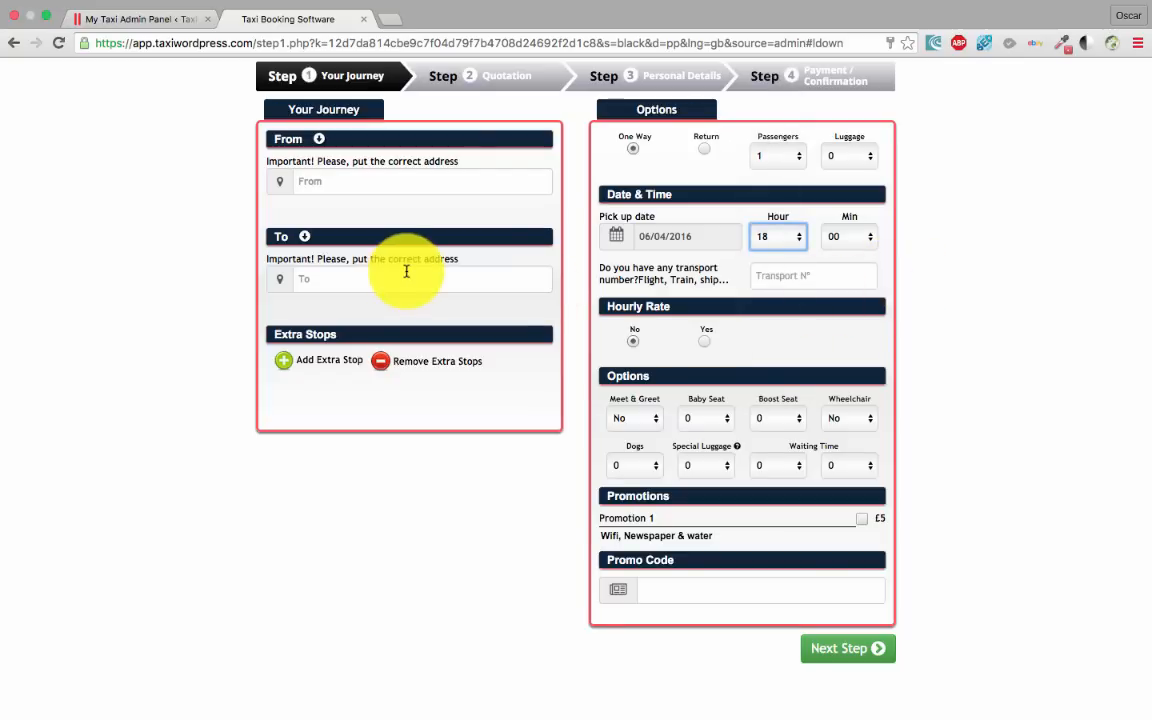
{"action": "left_click", "coordinate": [110, 19]}
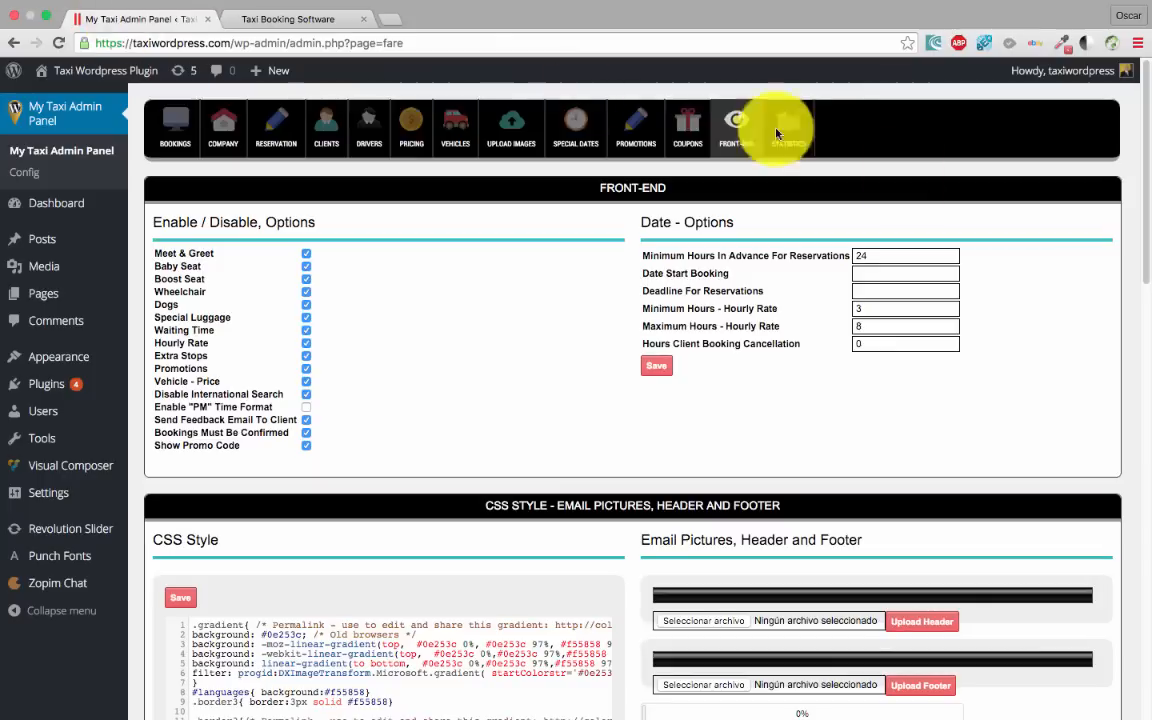
Set Date Start Booking to 01/04/2016
{"action": "left_click_drag", "start_coordinate": [925, 252], "coordinate": [818, 252]}
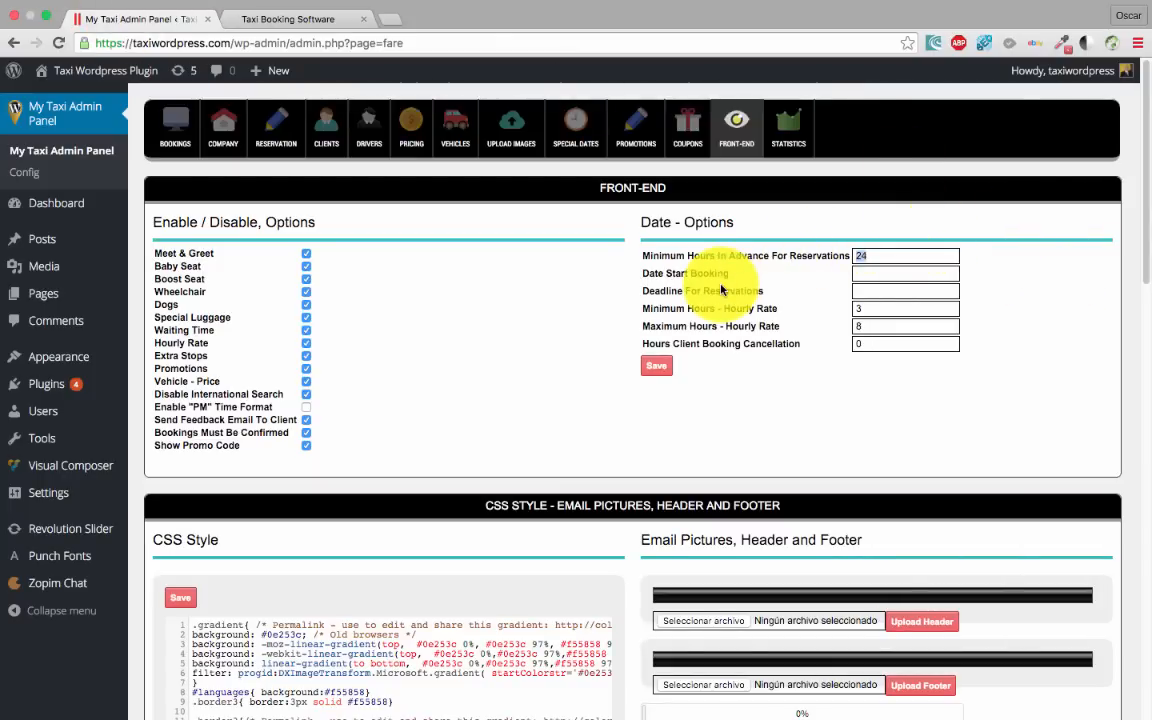
{"action": "left_click", "coordinate": [890, 274]}
{"action": "left_click", "coordinate": [828, 288]}
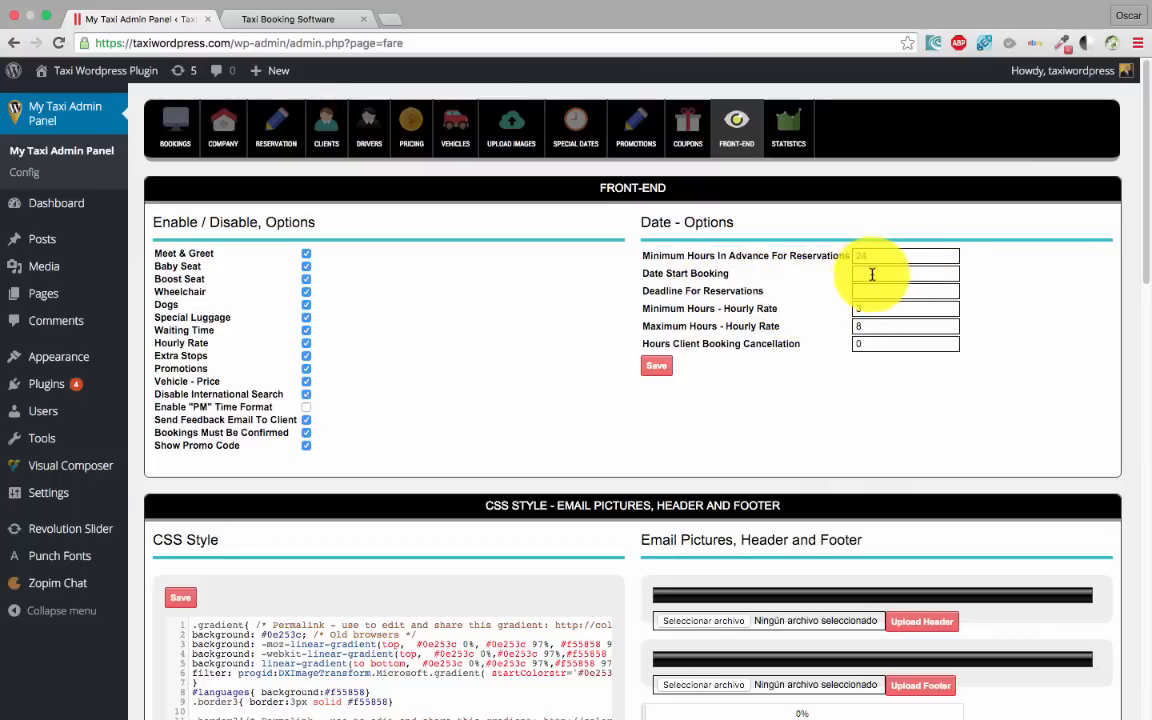
{"action": "left_click", "coordinate": [872, 274]}
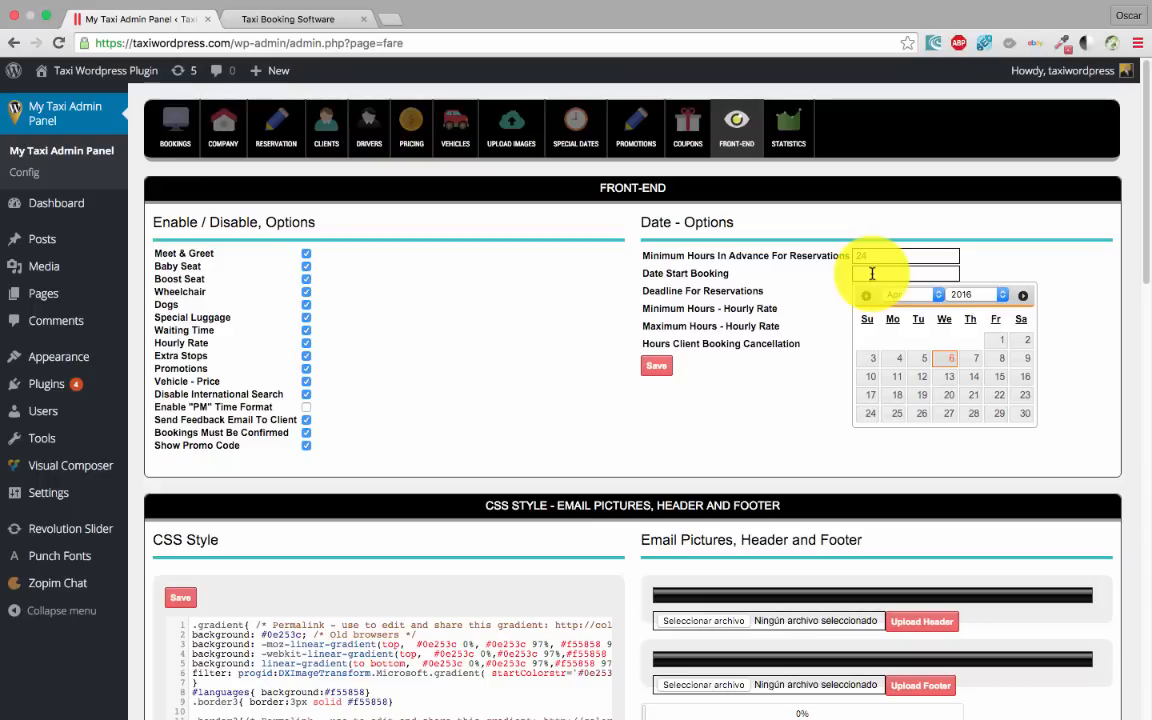
{"action": "left_click", "coordinate": [1003, 340]}
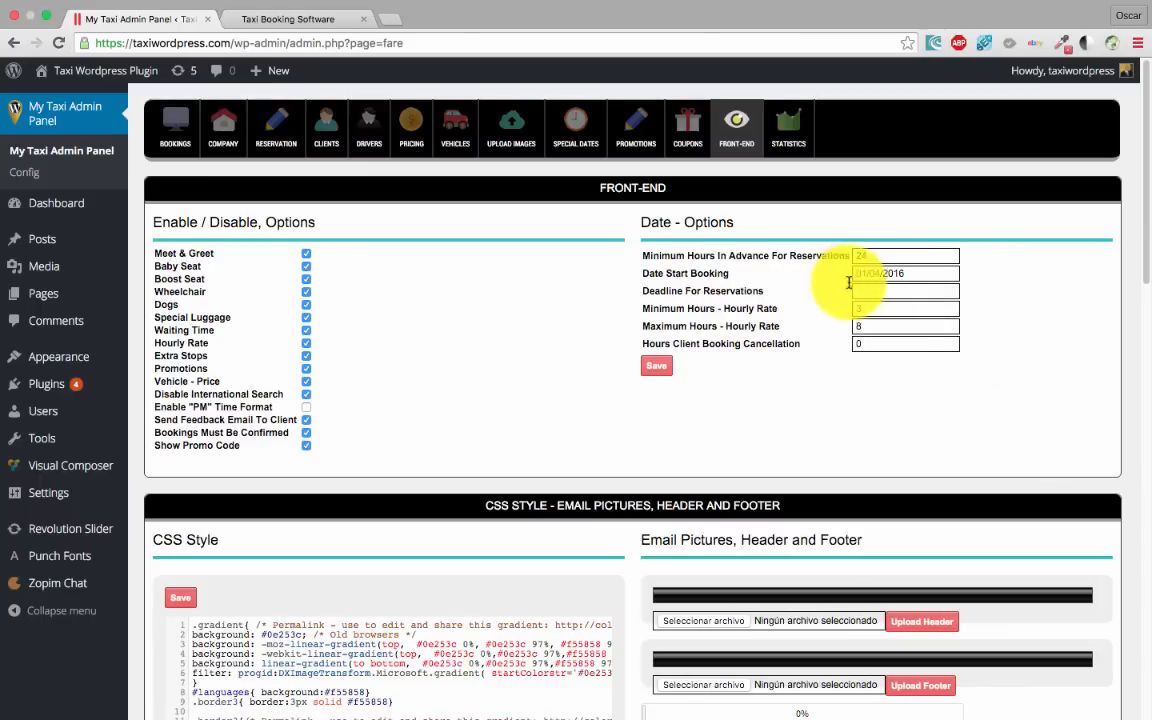
Set the reservations deadline to 01/10/2016 and client cancellation to 24 hours, then save
{"action": "left_click", "coordinate": [866, 291]}
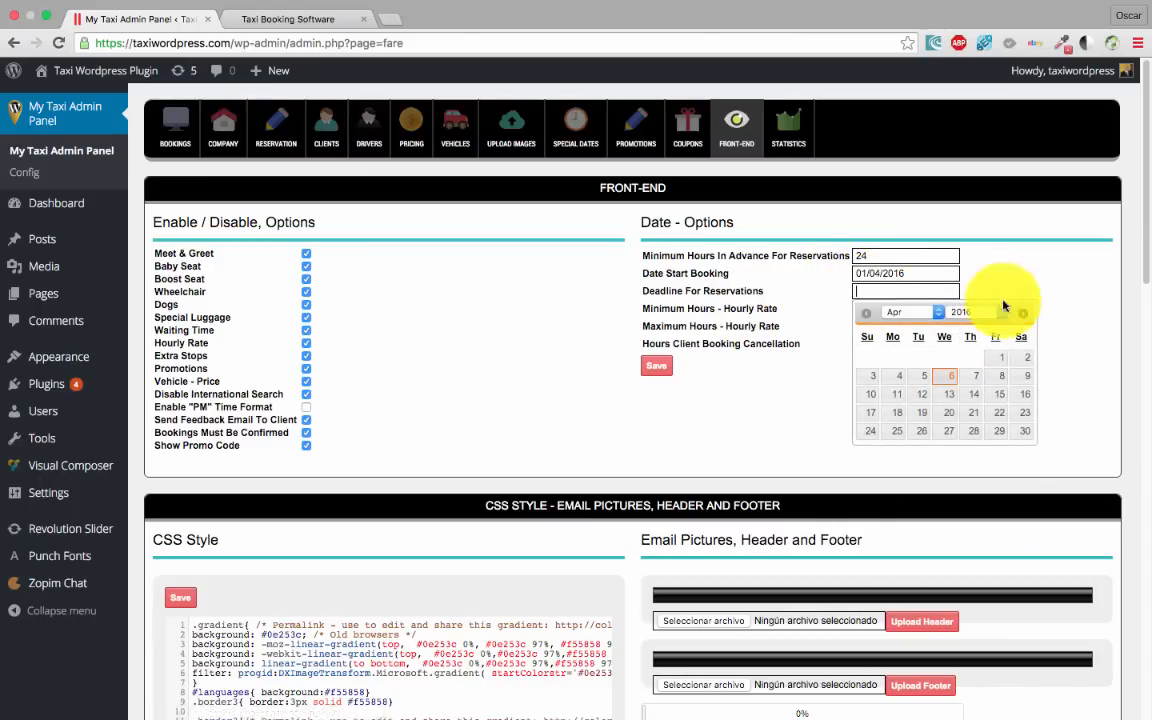
{"action": "left_click", "coordinate": [916, 314]}
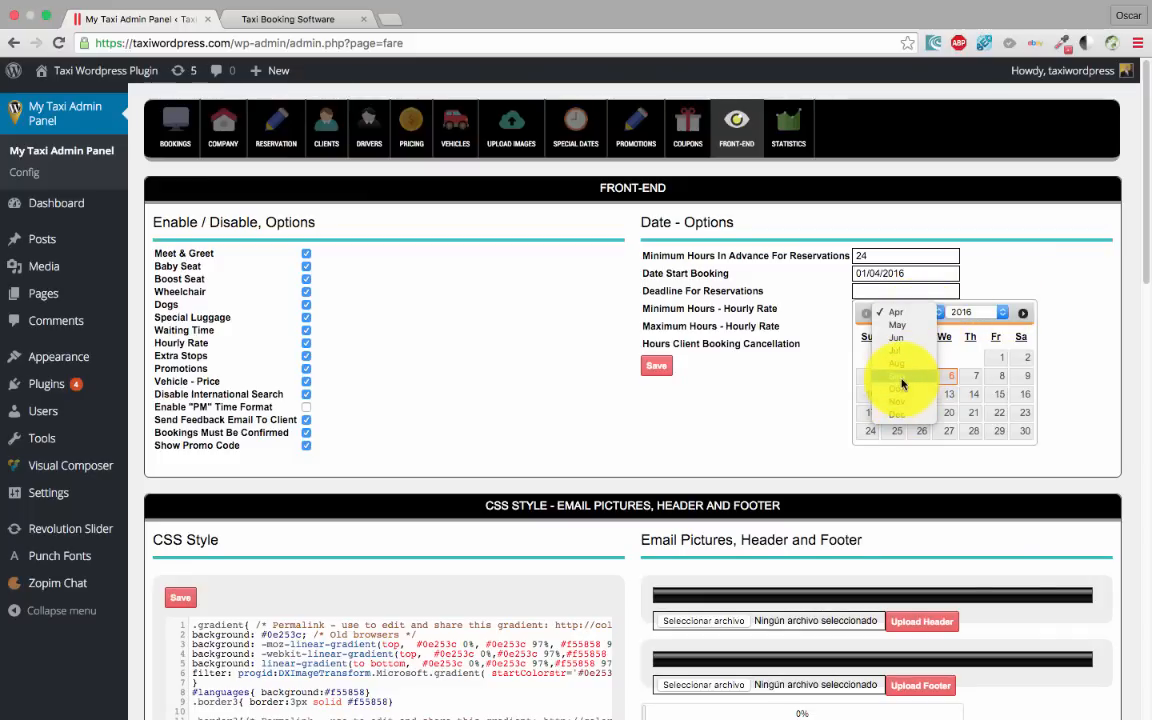
{"action": "left_click", "coordinate": [945, 390]}
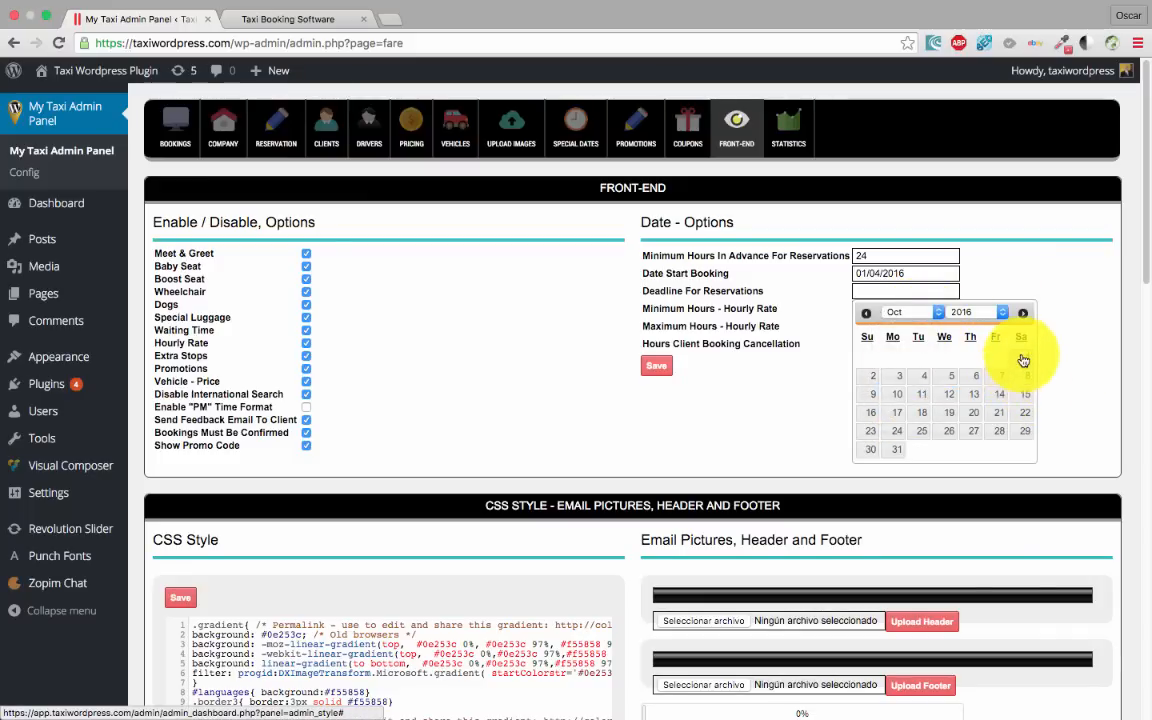
{"action": "left_click", "coordinate": [1022, 357]}
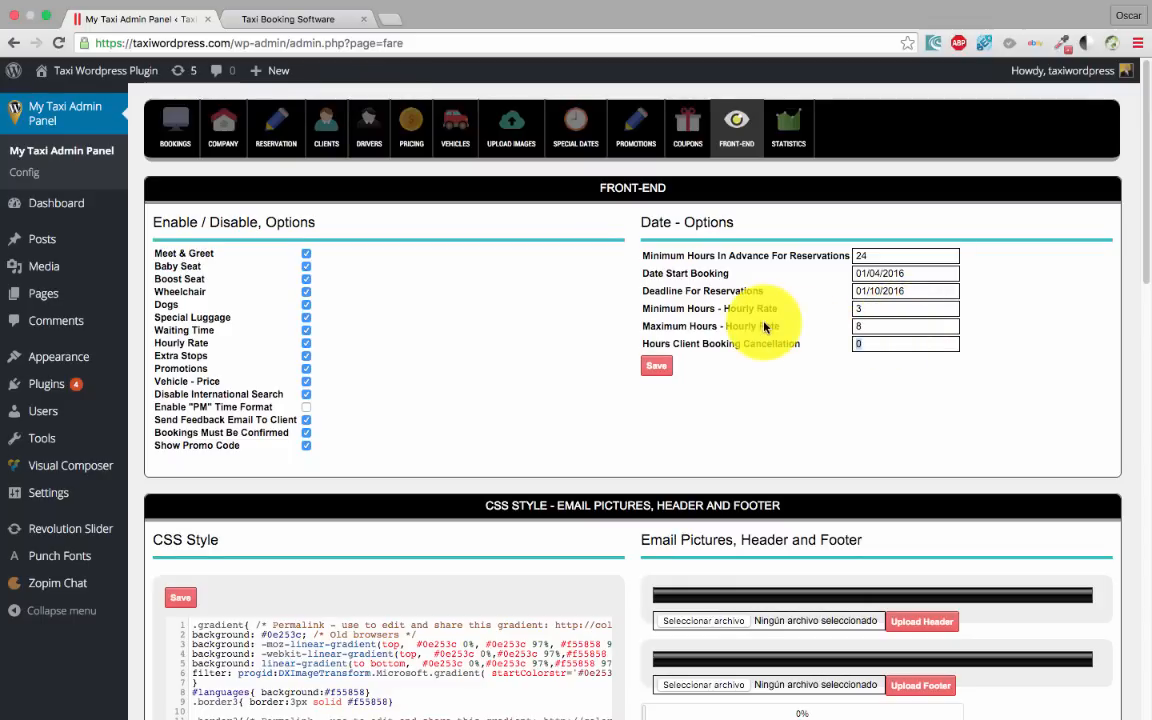
{"action": "type", "text": "24"}
{"action": "left_click", "coordinate": [657, 367]}
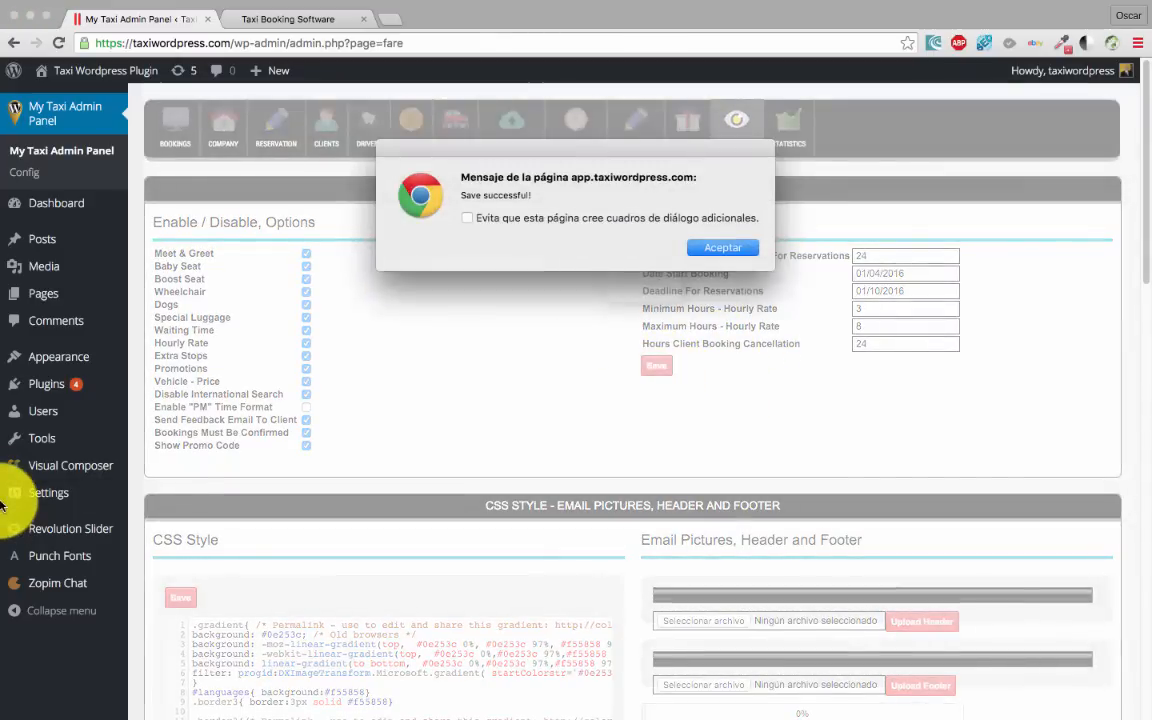
Dismiss the Save successful alert and go to the Taxi Booking Software booking form
{"action": "left_click", "coordinate": [721, 247]}
{"action": "scroll", "coordinate": [600, 375], "scroll_direction": "down", "scroll_amount": 1}
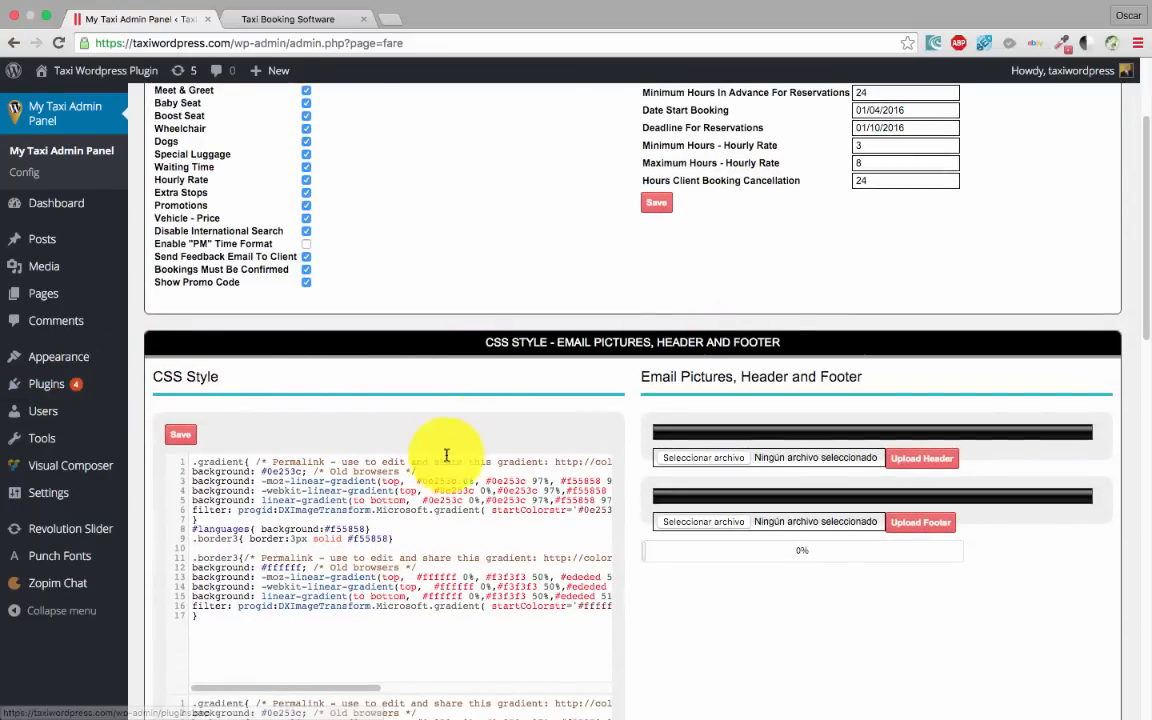
{"action": "scroll", "coordinate": [370, 500], "scroll_direction": "down", "scroll_amount": 2}
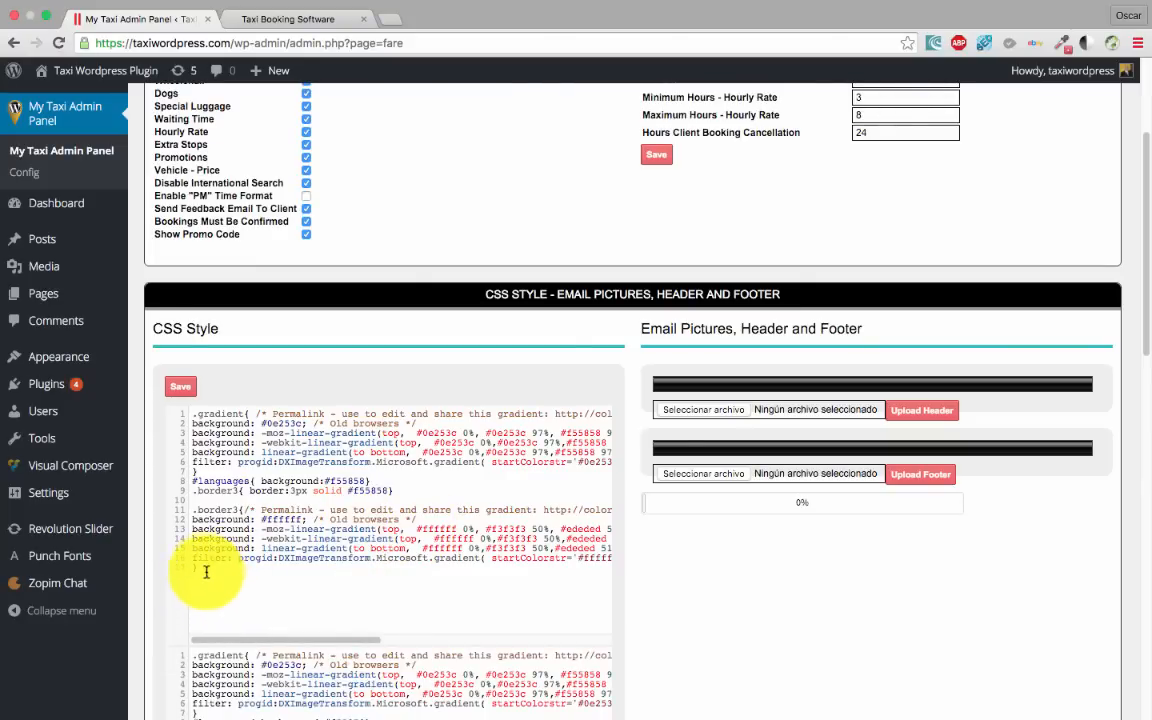
{"action": "scroll", "coordinate": [206, 560], "scroll_direction": "up", "scroll_amount": 5}
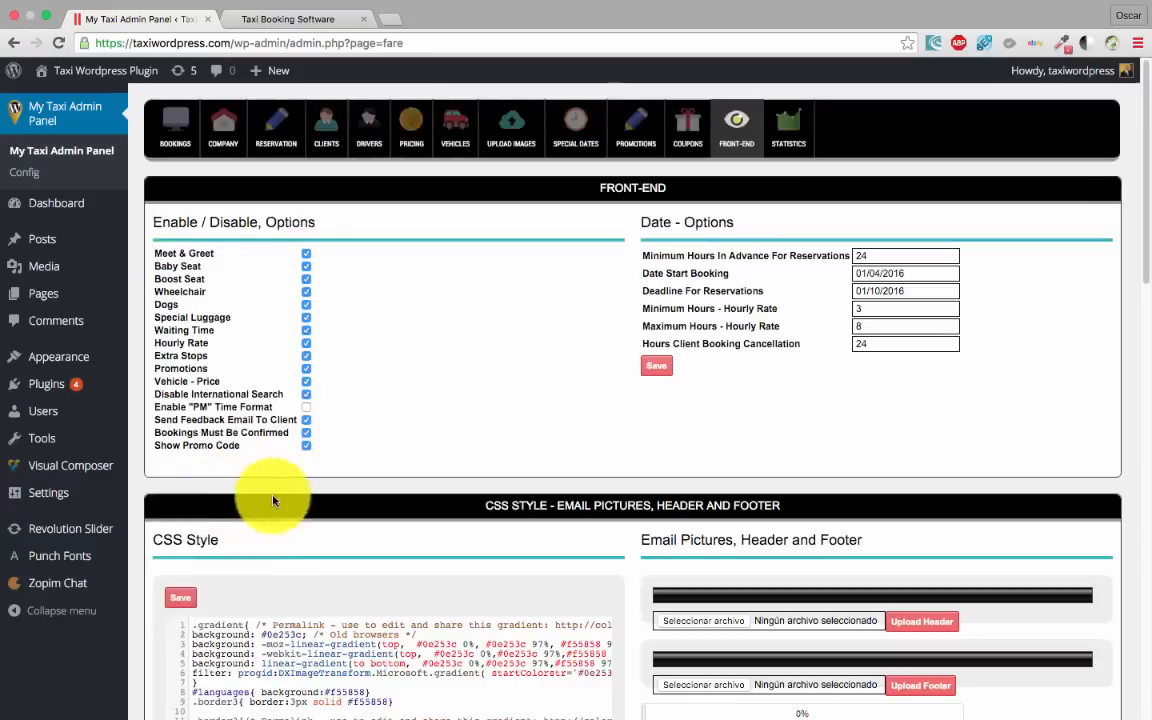
{"action": "left_click", "coordinate": [289, 16]}
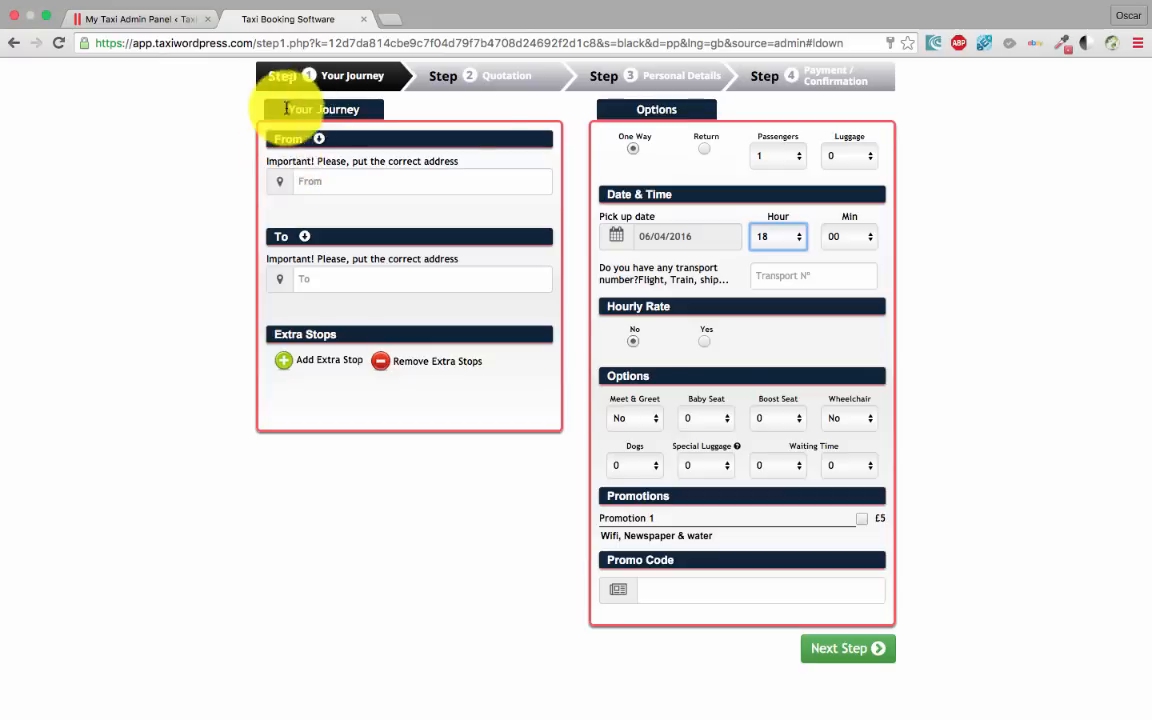
Return to My Taxi Admin Panel and scroll to the CSS style and email pictures section
{"action": "left_click", "coordinate": [138, 19]}
{"action": "scroll", "coordinate": [514, 496], "scroll_direction": "down", "scroll_amount": 5}
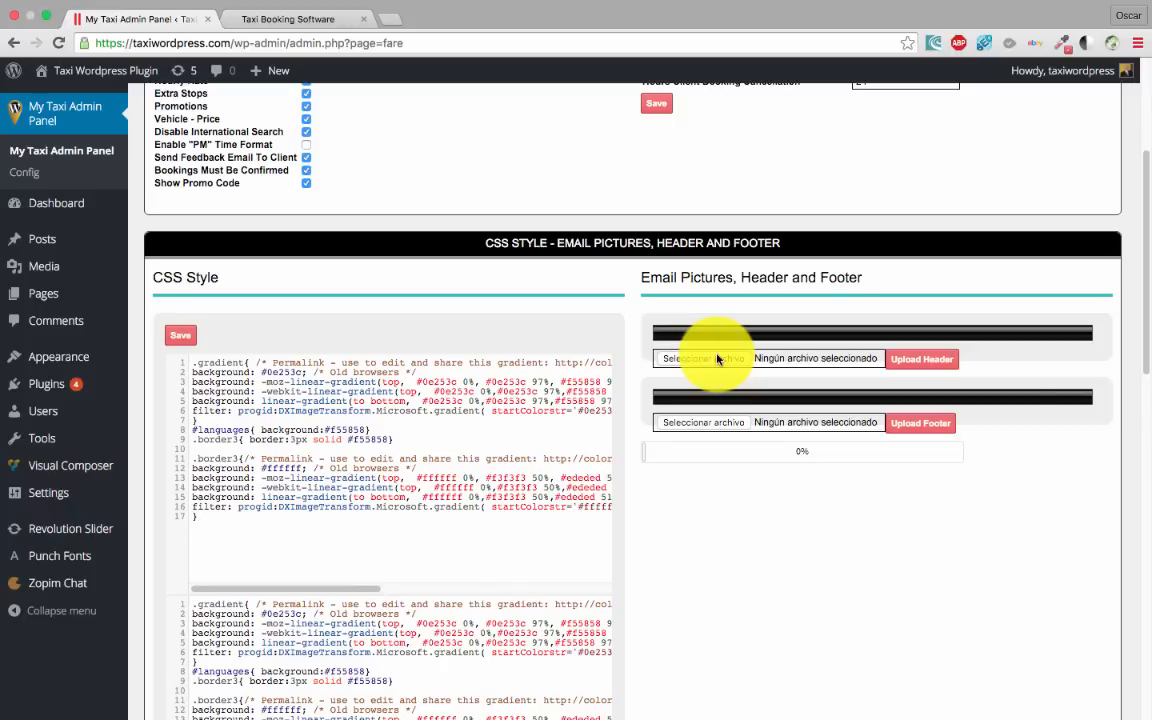
Open the plugin's STATISTICS page
{"action": "scroll", "coordinate": [710, 420], "scroll_direction": "down", "scroll_amount": 3}
{"action": "scroll", "coordinate": [753, 450], "scroll_direction": "up", "scroll_amount": 5}
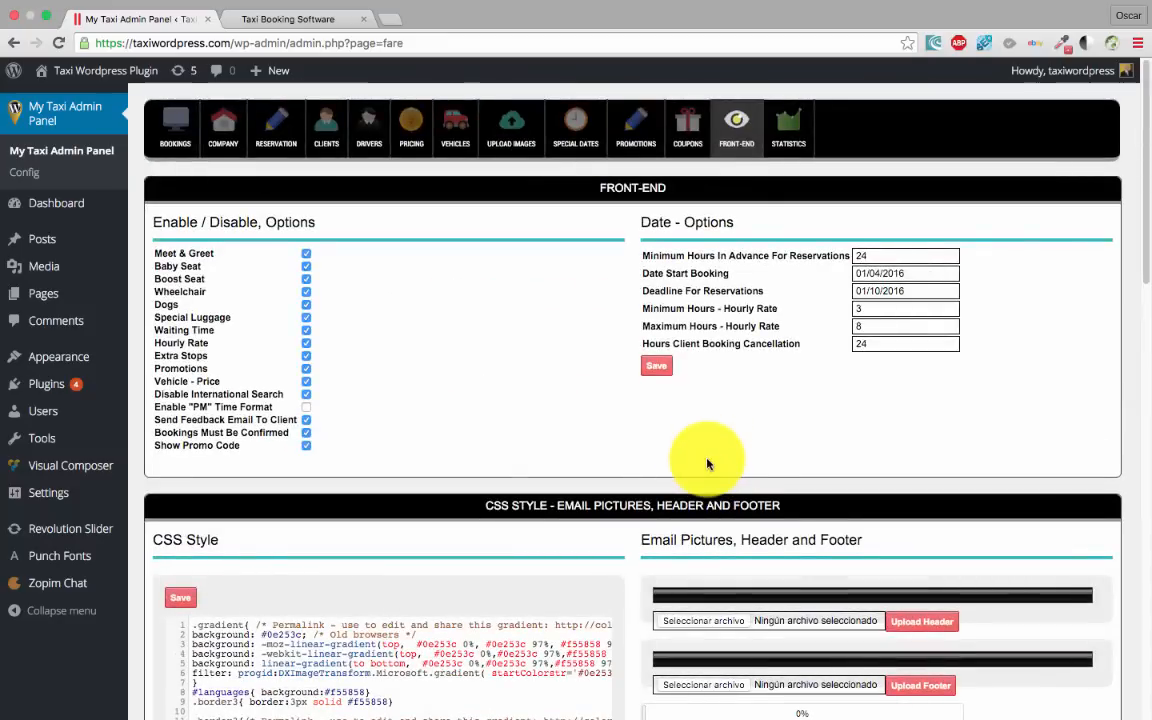
{"action": "left_click", "coordinate": [789, 139]}
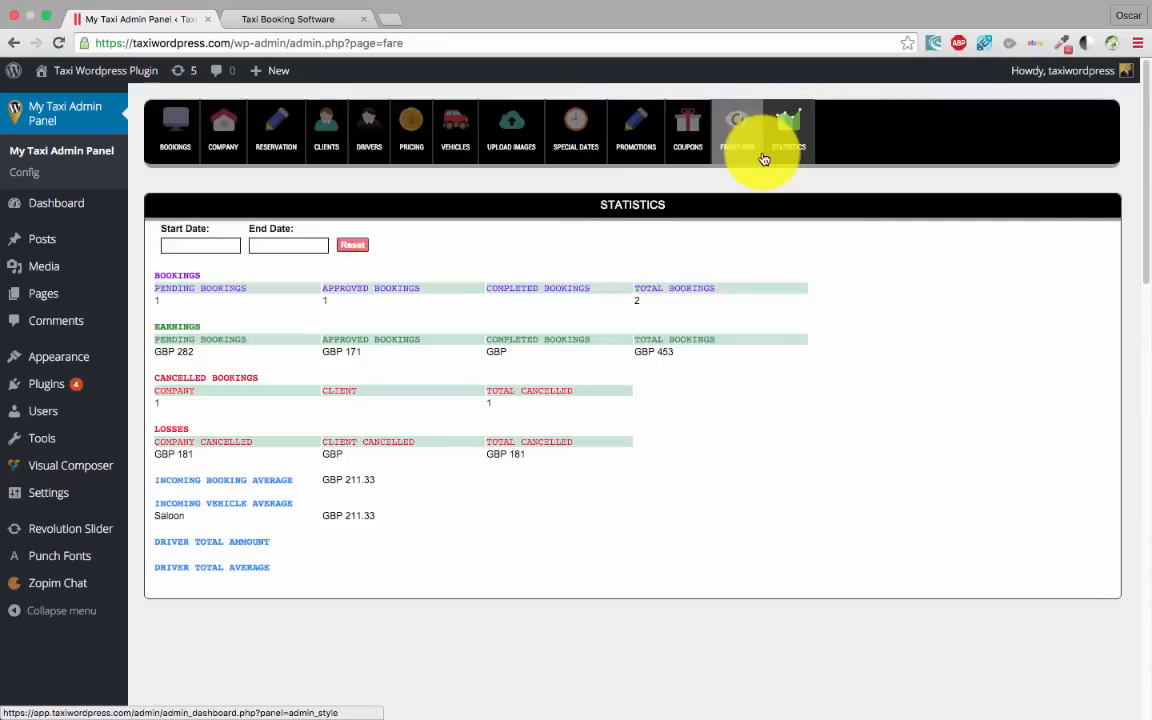
{"action": "scroll", "coordinate": [365, 380], "scroll_direction": "down", "scroll_amount": 2}
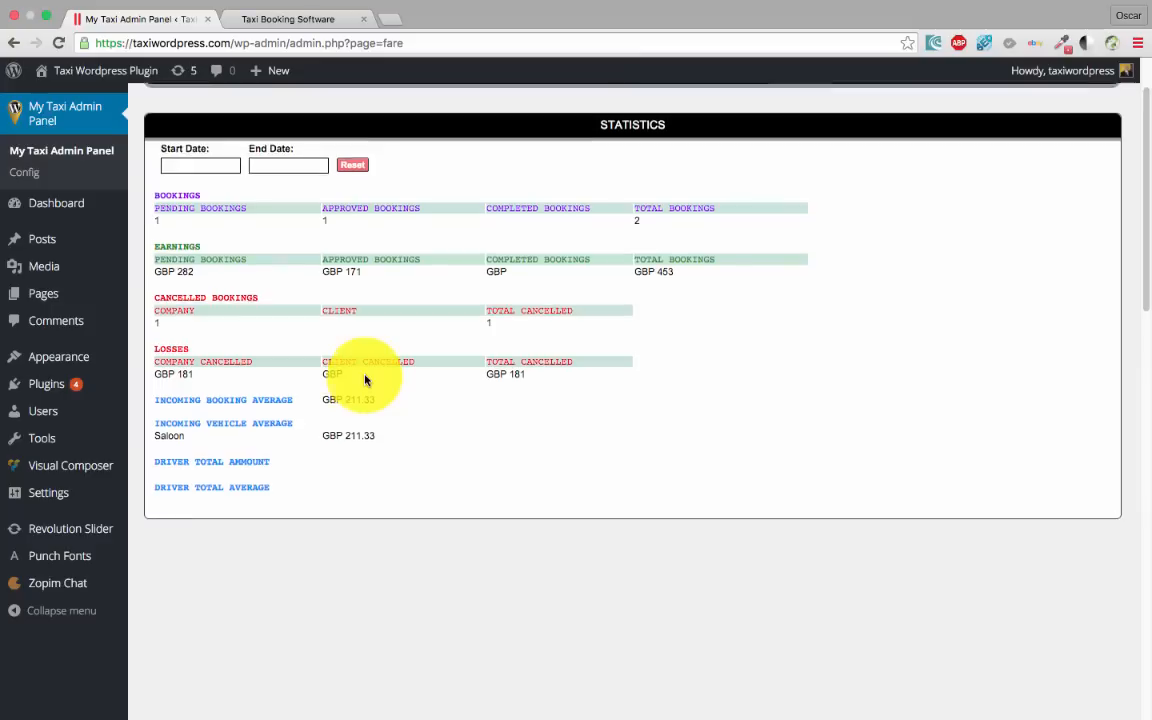
{"action": "scroll", "coordinate": [330, 365], "scroll_direction": "up", "scroll_amount": 2}
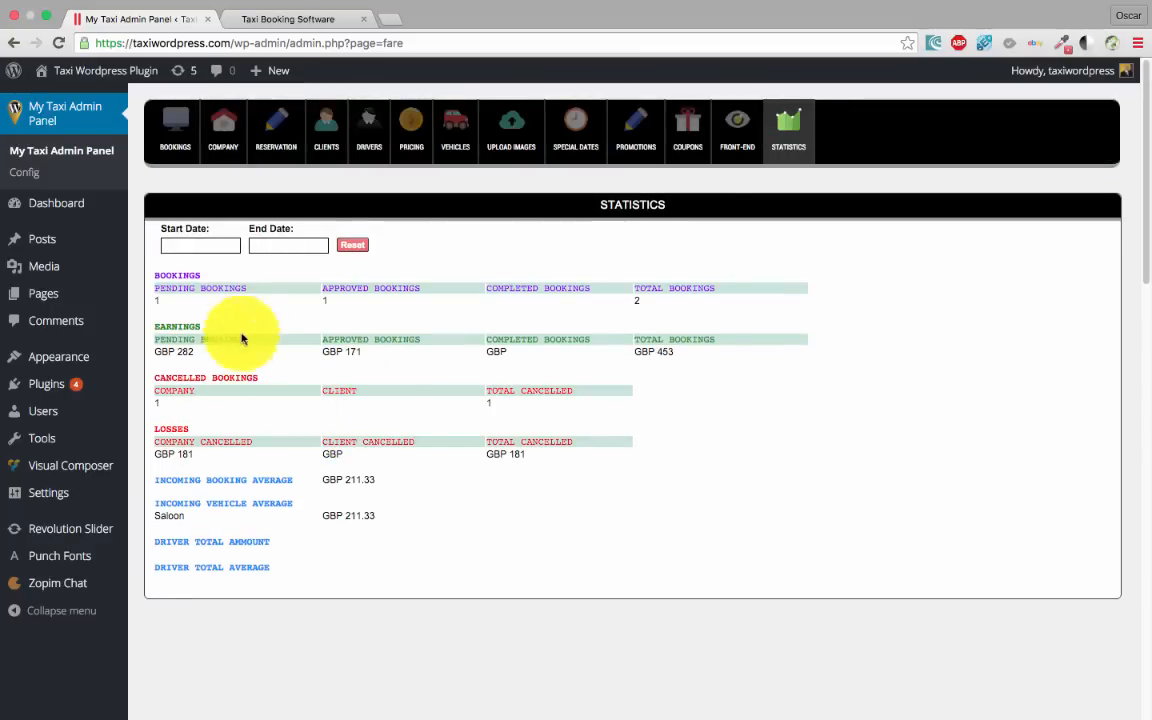
Limit the statistics to the period 01/04/2016 to 30/04/2016
{"action": "left_click", "coordinate": [216, 245]}
{"action": "left_click", "coordinate": [310, 311]}
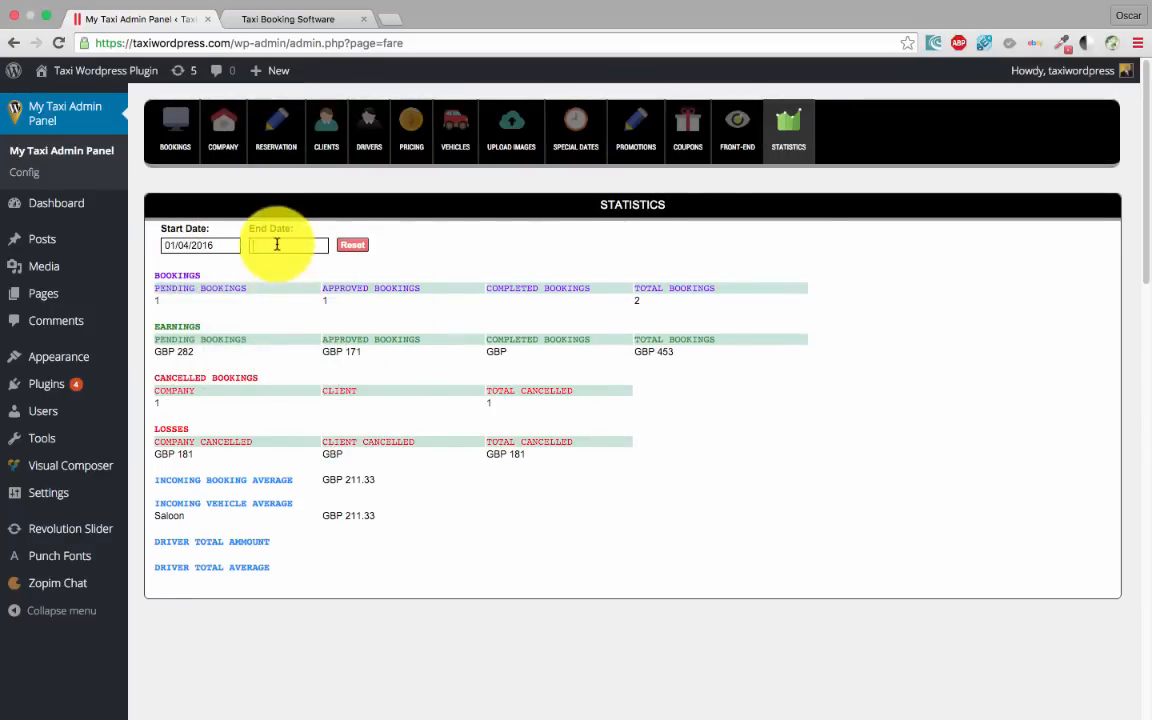
{"action": "left_click", "coordinate": [280, 245]}
{"action": "left_click", "coordinate": [421, 386]}
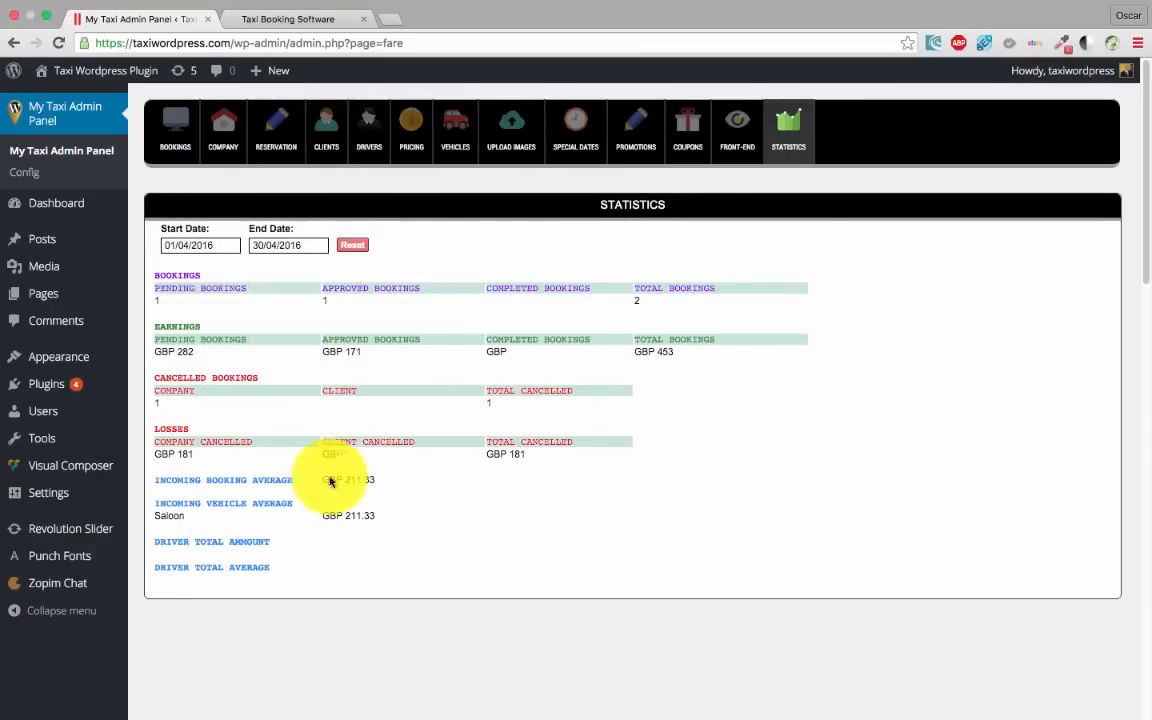
{"action": "mouse_move", "coordinate": [98, 414]}
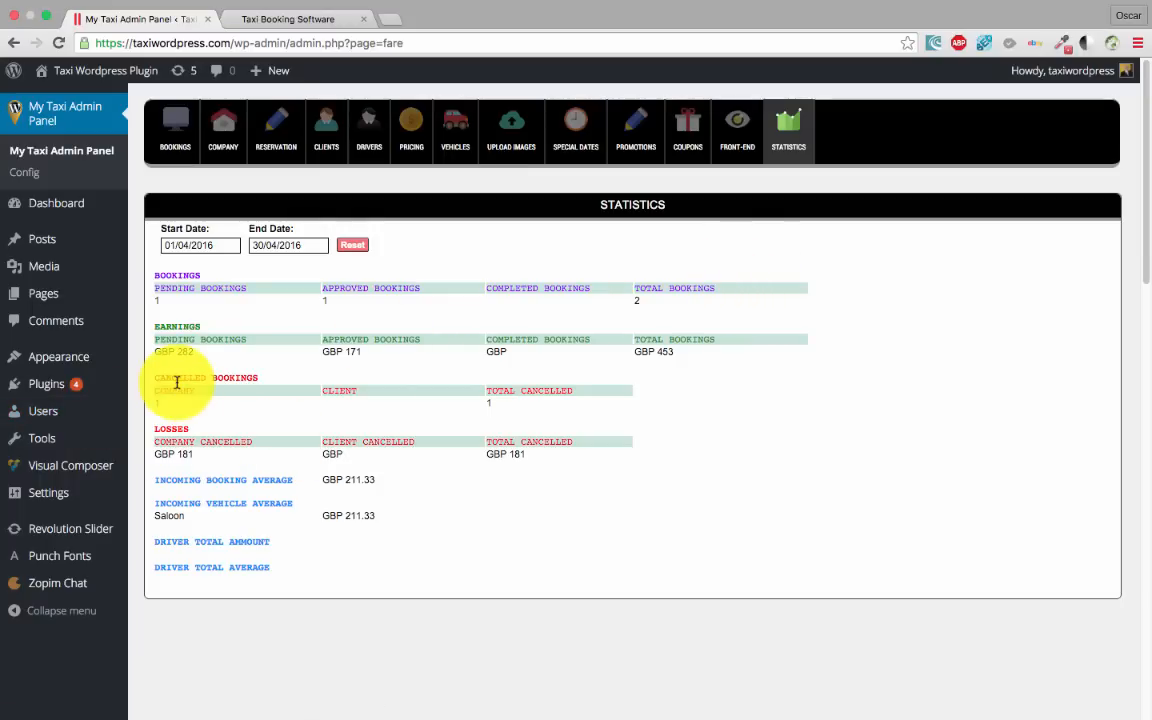